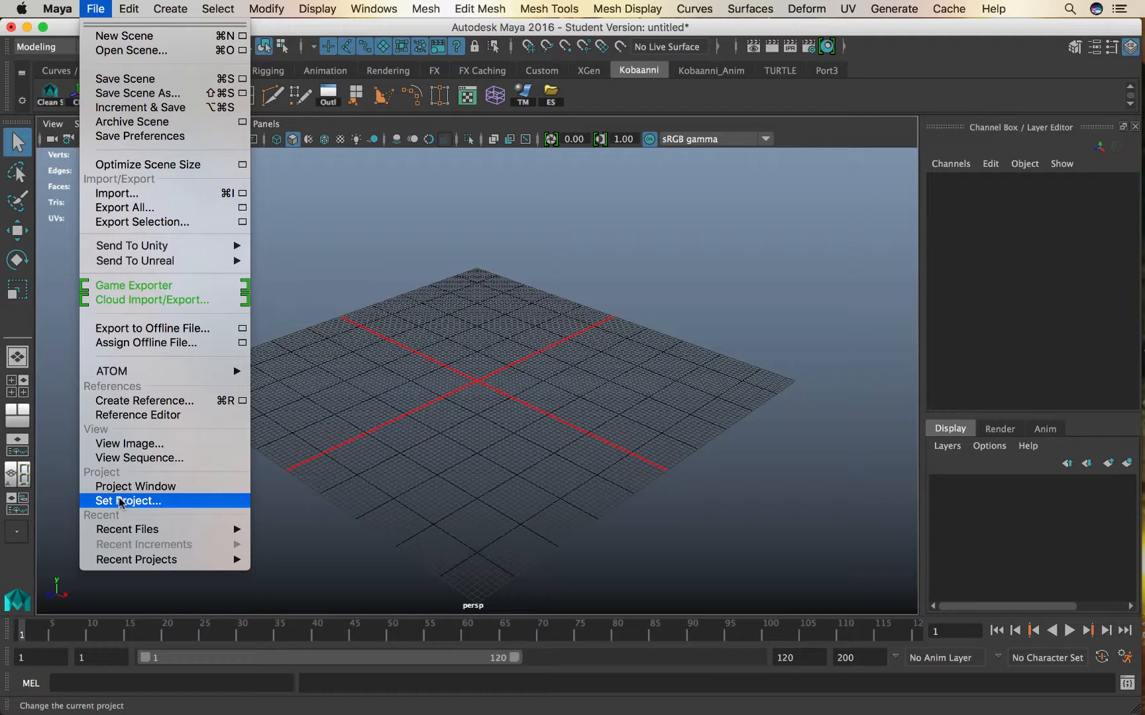
# Set the Hammer folder inside Basic Modeling In MAYA as the current project.
pyautogui.click(120, 501)
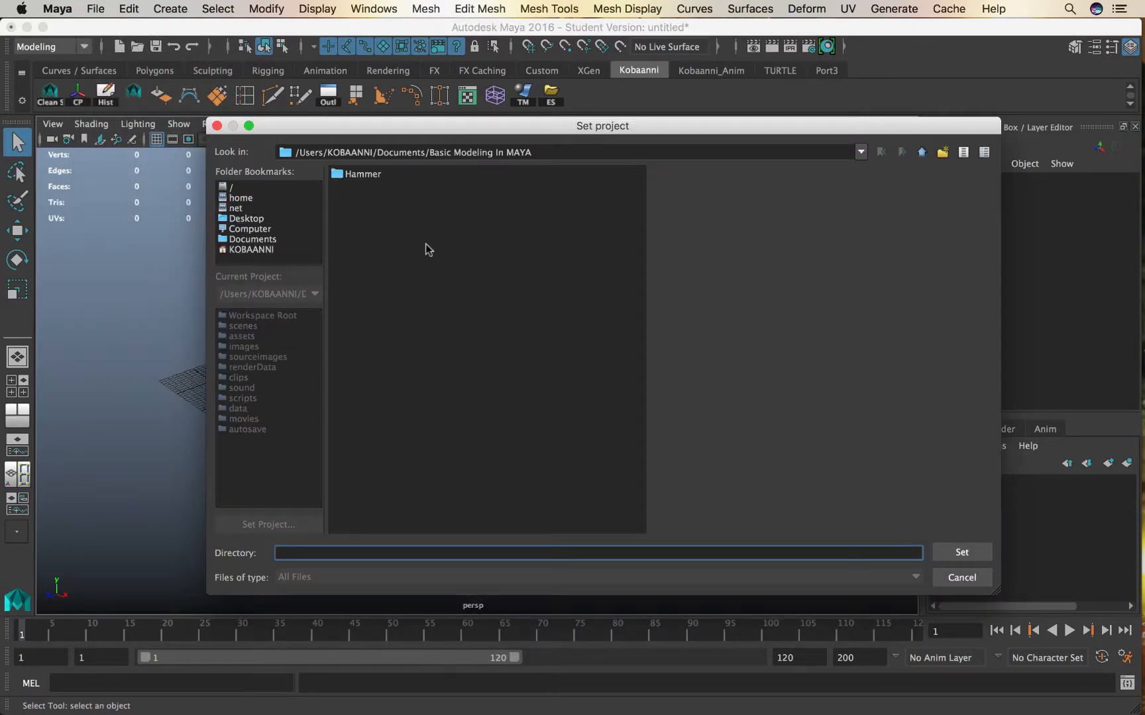
pyautogui.click(361, 175)
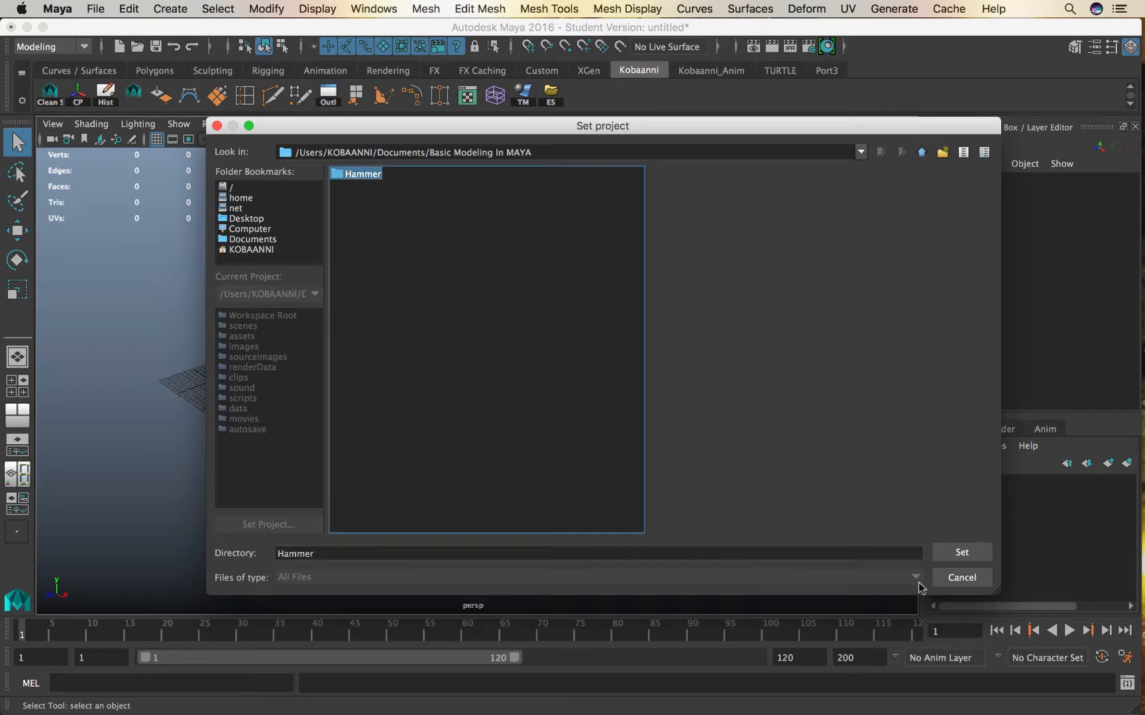
pyautogui.click(946, 554)
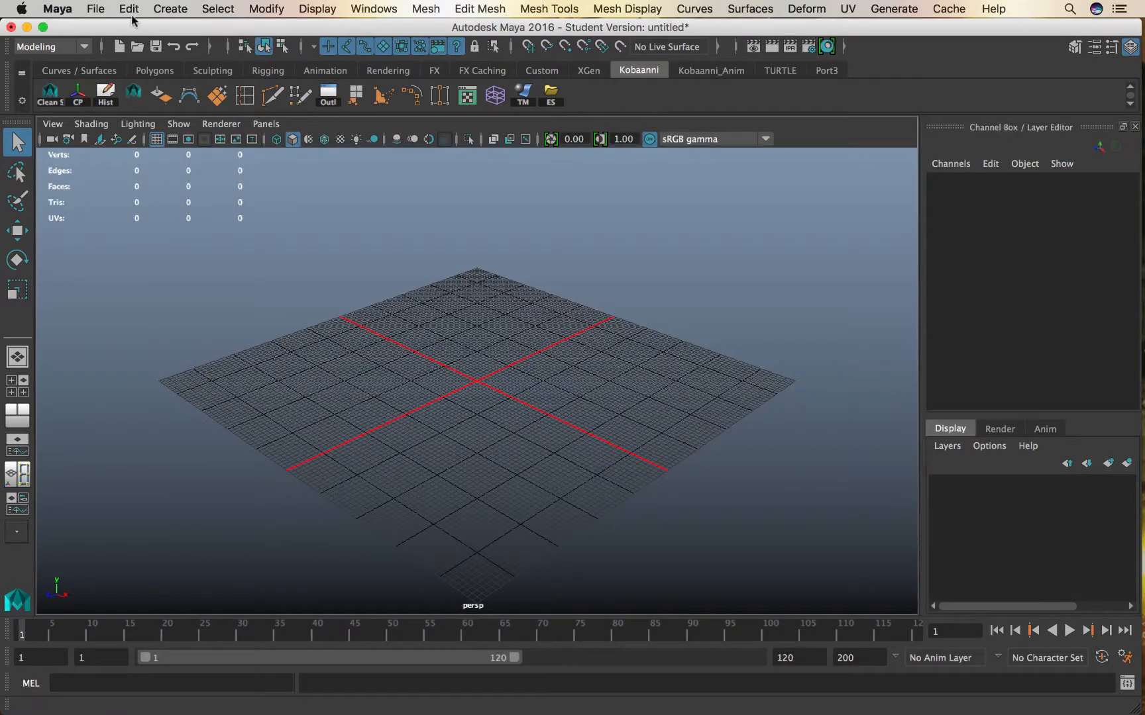
# Open the Hammer2.ma scene from the Hammer project.
pyautogui.click(95, 8)
pyautogui.click(116, 50)
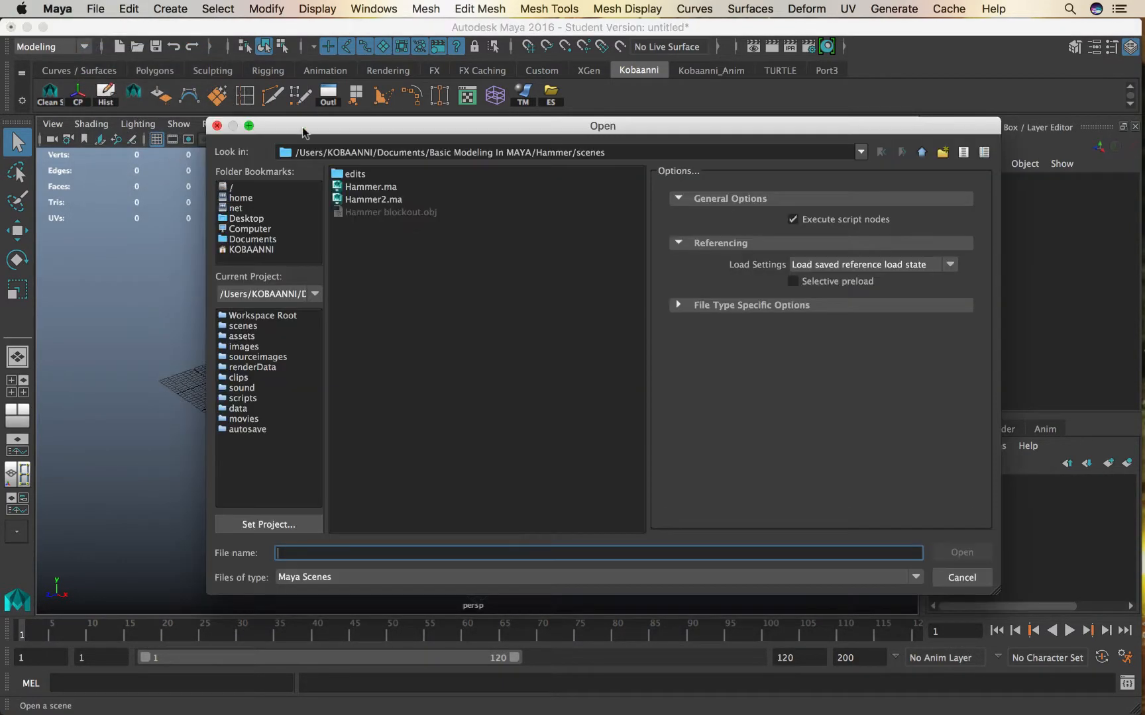
pyautogui.click(373, 200)
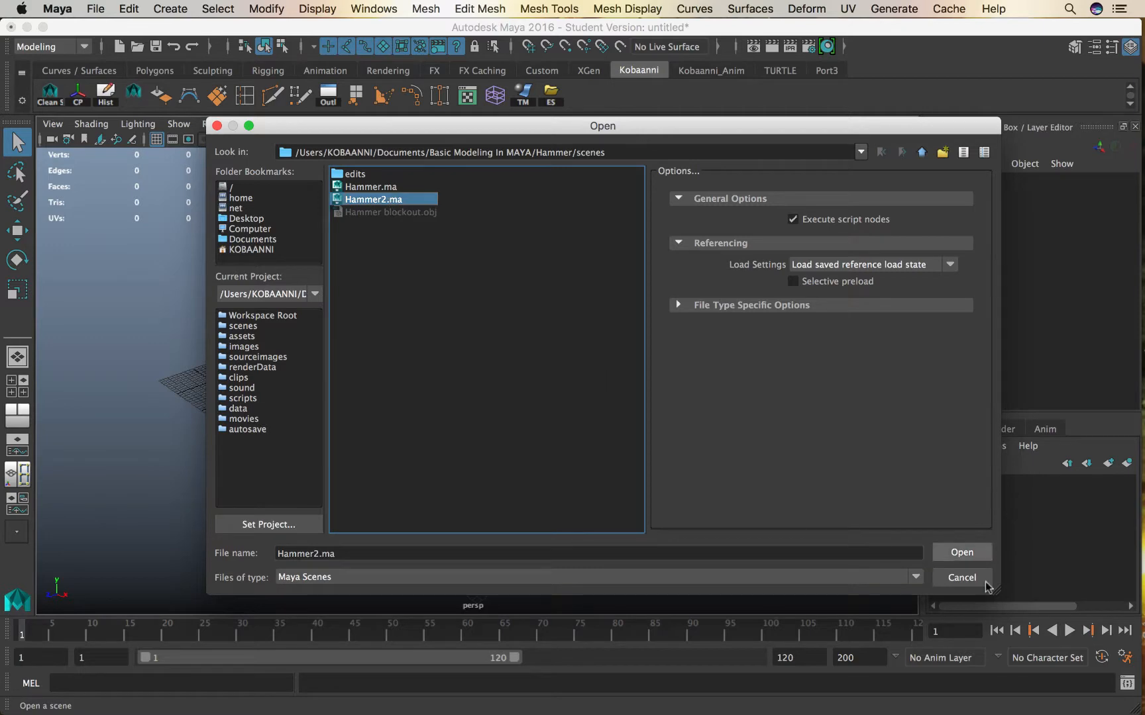
pyautogui.click(947, 553)
pyautogui.click(554, 371)
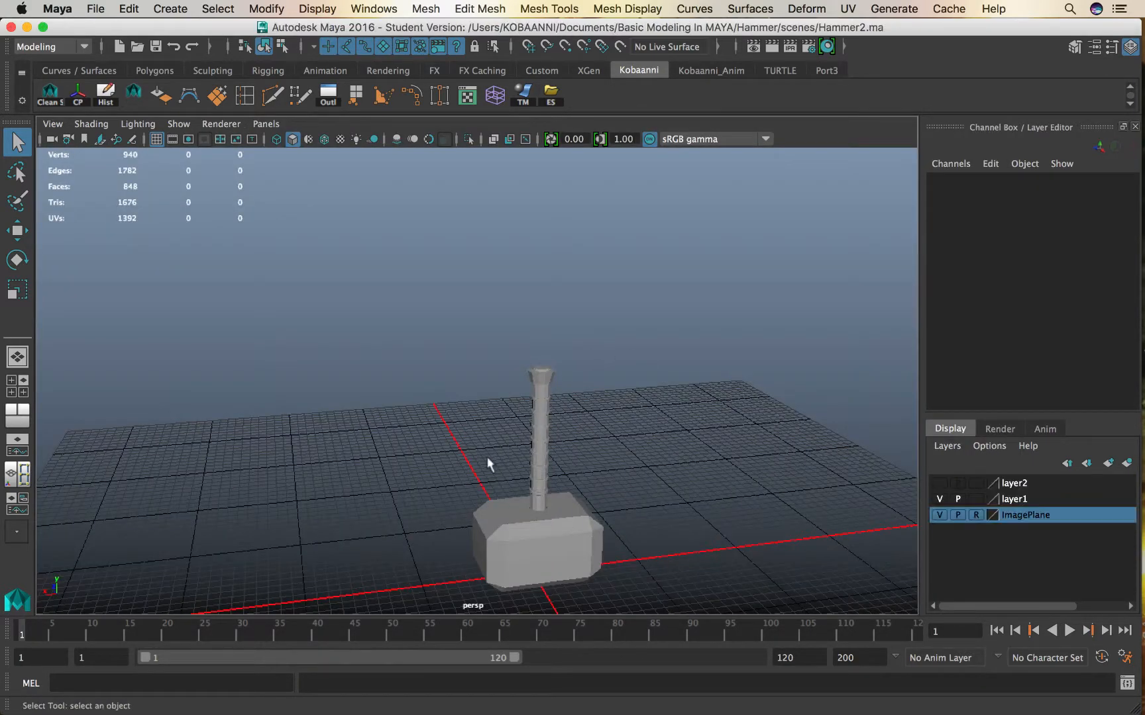
# Examine the Hammer_Head mesh and its handle from several sides, checking the edge layout around the handle joint.
pyautogui.keyDown('alt'); pyautogui.moveTo(488, 464); pyautogui.dragTo(481, 370, button='right'); pyautogui.keyUp('alt')
pyautogui.scroll(3, 481, 370)
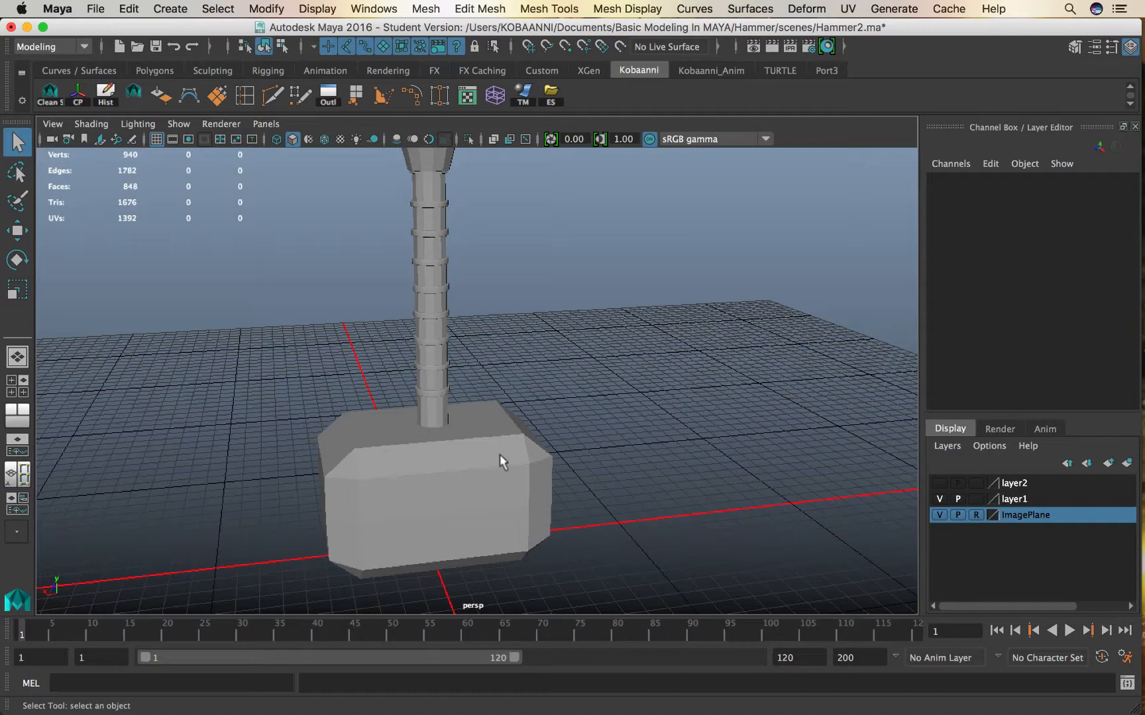
pyautogui.keyDown('alt'); pyautogui.moveTo(469, 441); pyautogui.dragTo(406, 408); pyautogui.keyUp('alt')
pyautogui.scroll(3, 509, 420)
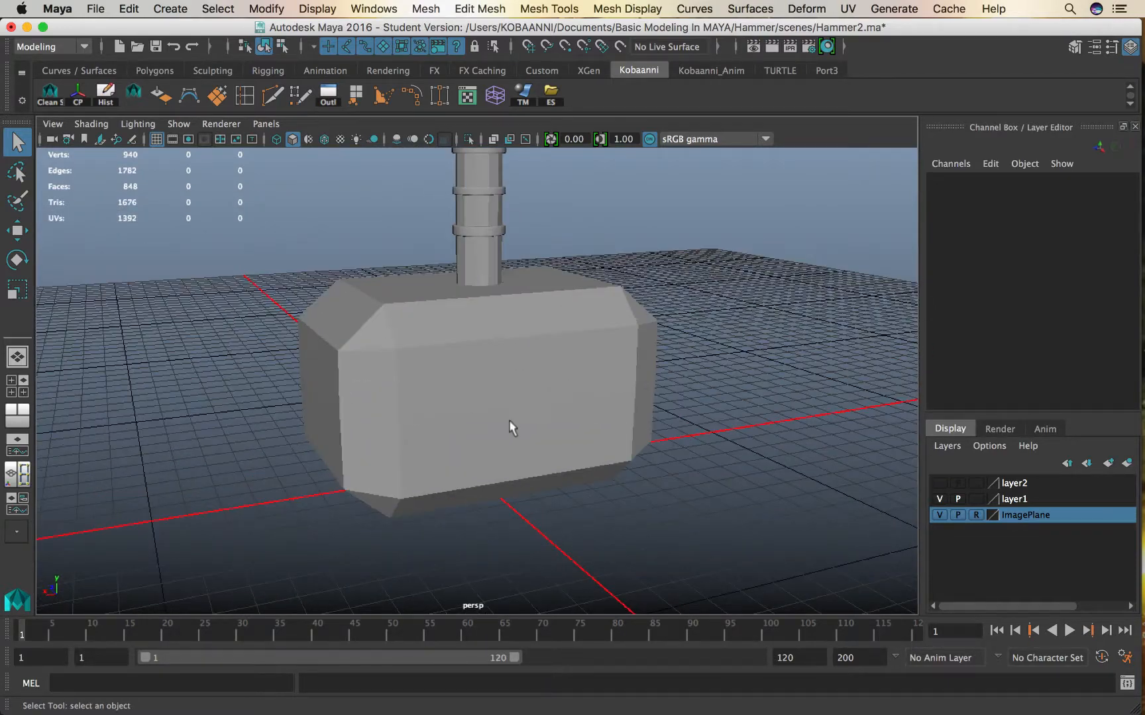
pyautogui.click(479, 427)
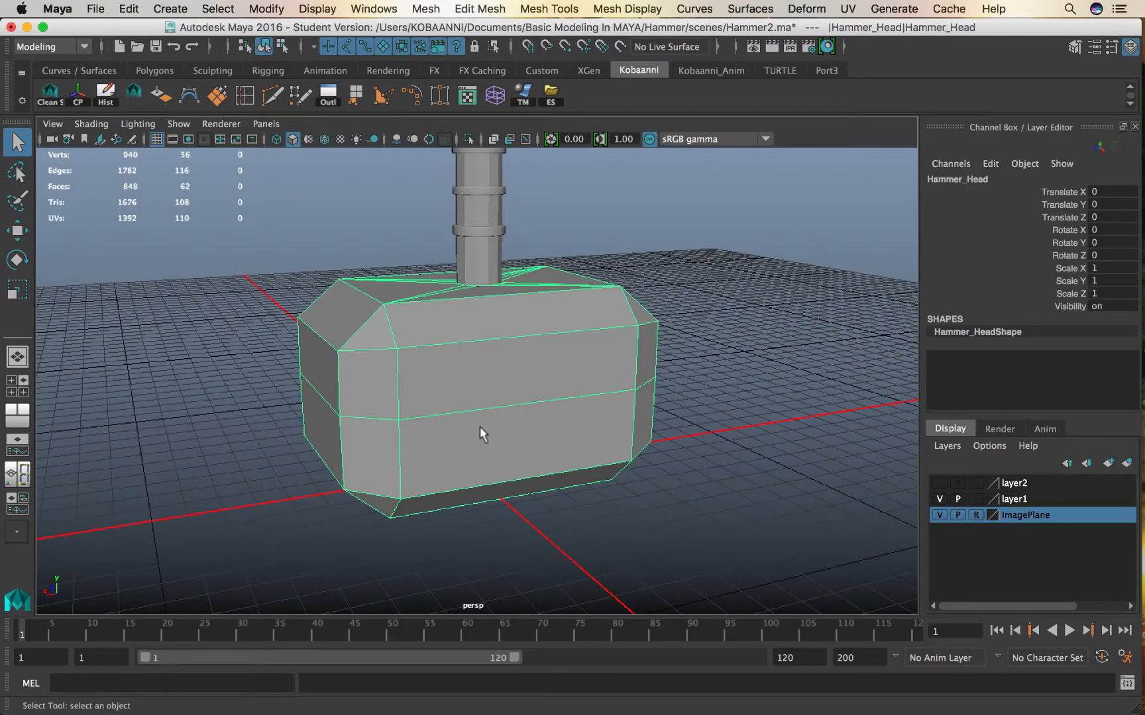
pyautogui.scroll(-4, 579, 389)
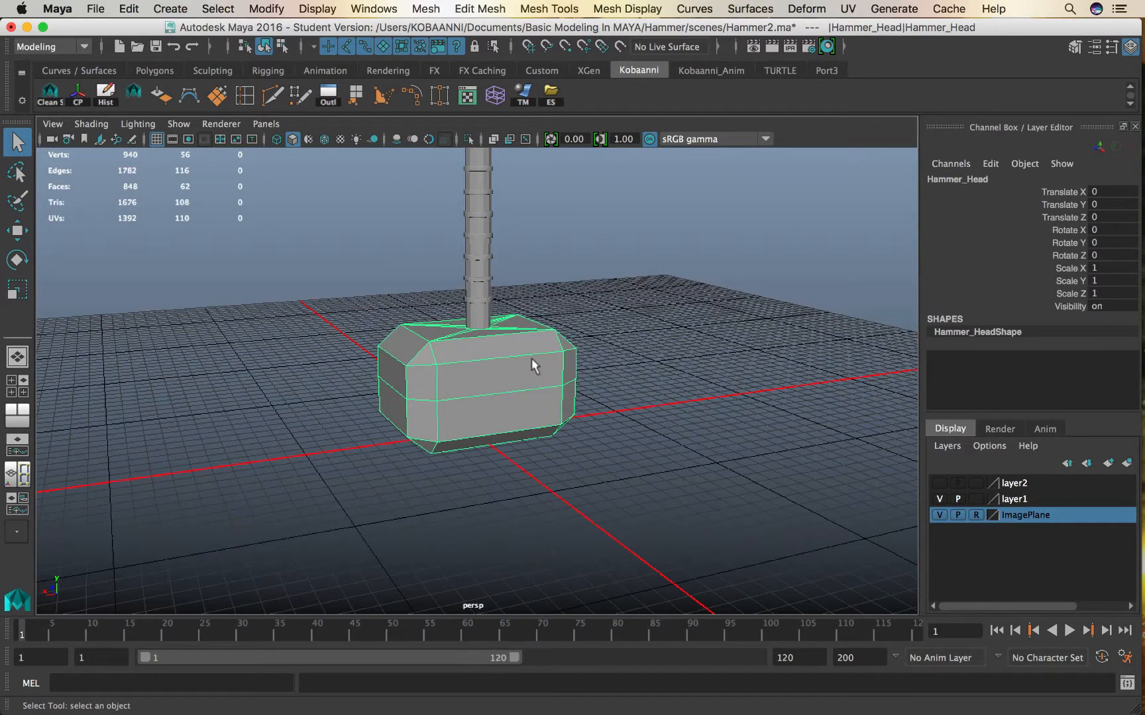
pyautogui.keyDown('alt'); pyautogui.moveTo(532, 359); pyautogui.dragTo(523, 460, button='middle'); pyautogui.keyUp('alt')
pyautogui.keyDown('alt'); pyautogui.moveTo(647, 447); pyautogui.dragTo(542, 453); pyautogui.keyUp('alt')
pyautogui.keyDown('alt'); pyautogui.moveTo(542, 452); pyautogui.dragTo(560, 417, button='middle'); pyautogui.keyUp('alt')
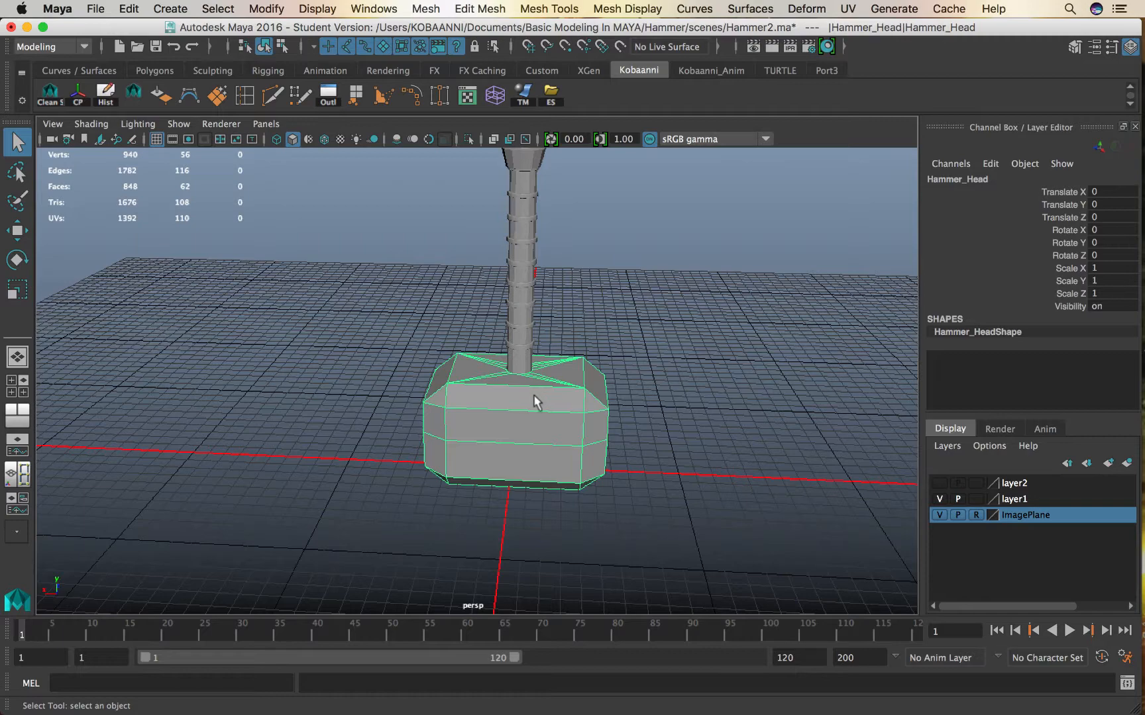
pyautogui.keyDown('alt'); pyautogui.moveTo(623, 420); pyautogui.dragTo(414, 388); pyautogui.keyUp('alt')
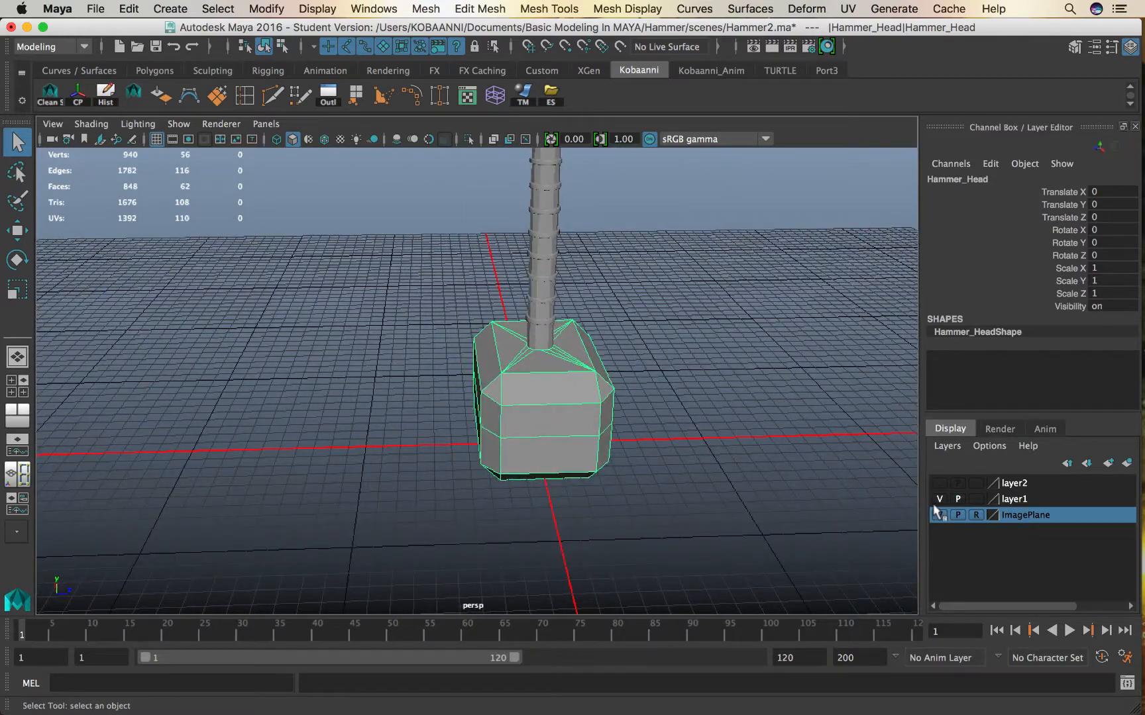
pyautogui.keyDown('alt'); pyautogui.moveTo(575, 417); pyautogui.dragTo(685, 417); pyautogui.keyUp('alt')
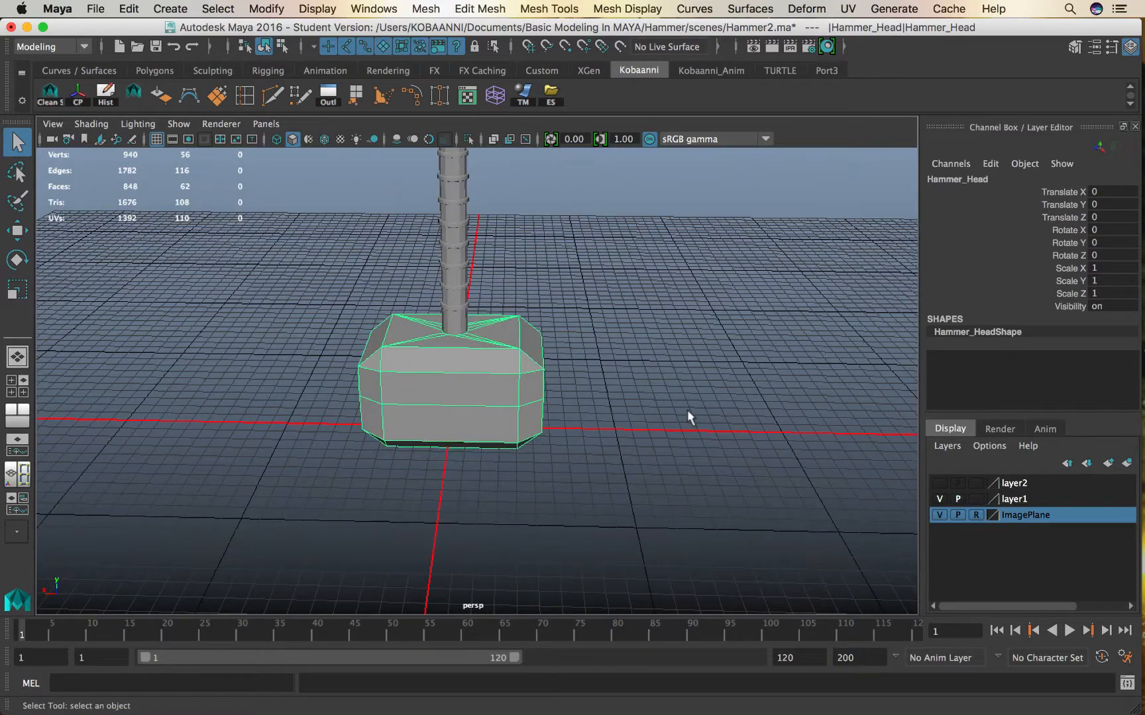
# Open the Hammer.ma scene from the same project's scenes folder.
pyautogui.click(98, 9)
pyautogui.click(129, 51)
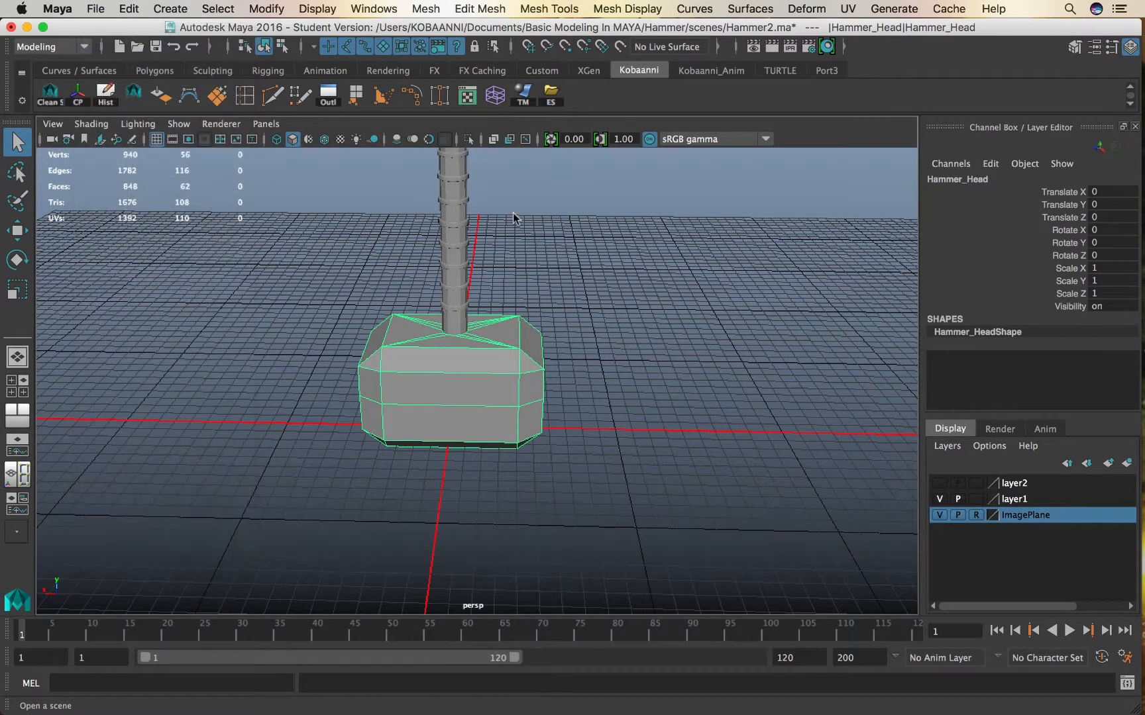
pyautogui.click(390, 188)
pyautogui.click(947, 551)
pyautogui.click(563, 385)
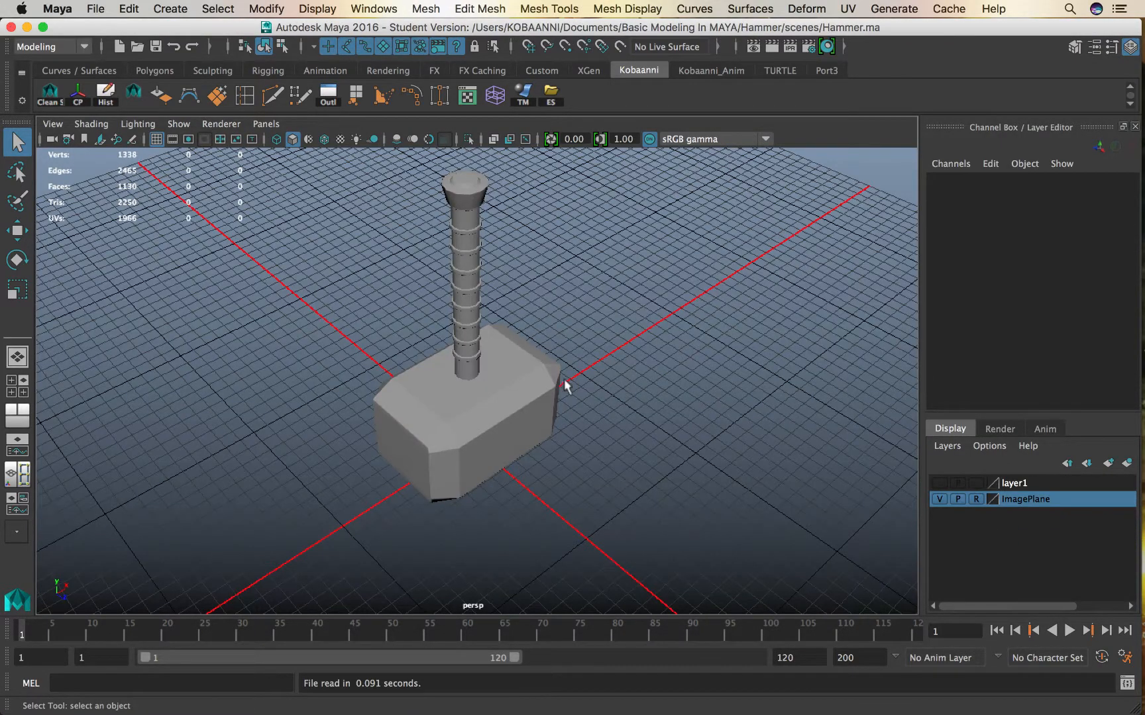
# Display all parts of the hammer without smooth mesh preview, leaving nothing selected.
pyautogui.click(520, 390)
pyautogui.press('f')
pyautogui.keyDown('alt'); pyautogui.moveTo(607, 383); pyautogui.dragTo(485, 363); pyautogui.keyUp('alt')
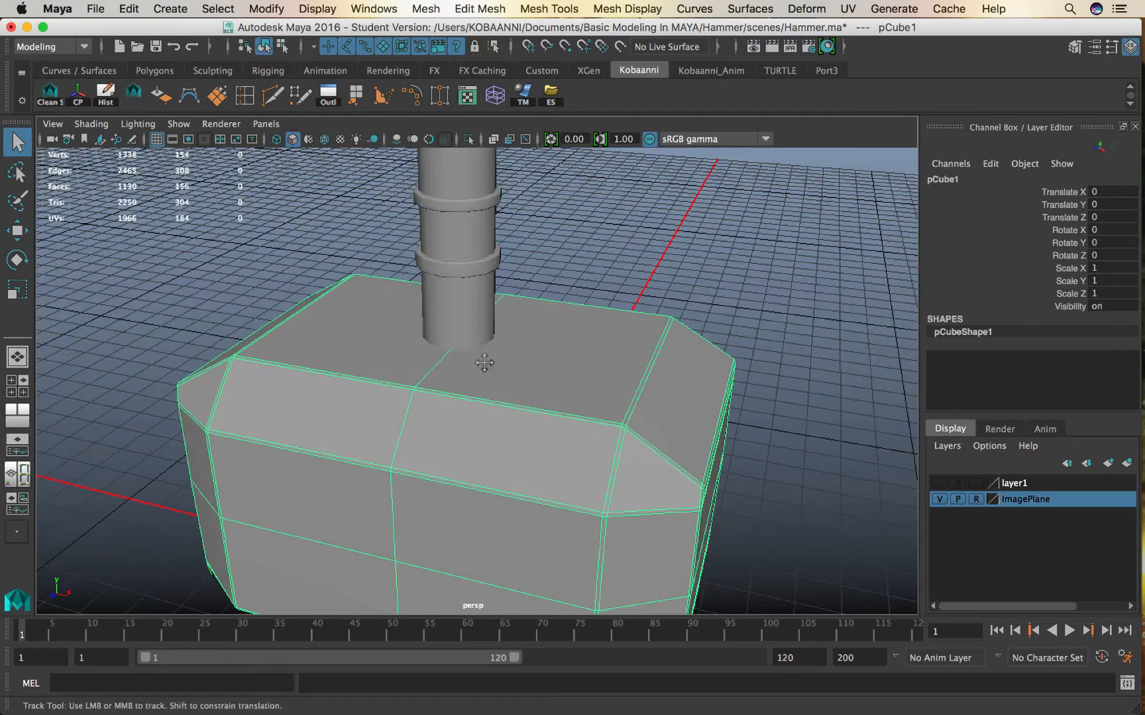
pyautogui.keyDown('alt'); pyautogui.moveTo(485, 363); pyautogui.dragTo(527, 320, button='middle'); pyautogui.keyUp('alt')
pyautogui.scroll(-5, 528, 313)
pyautogui.scroll(-10, 527, 313)
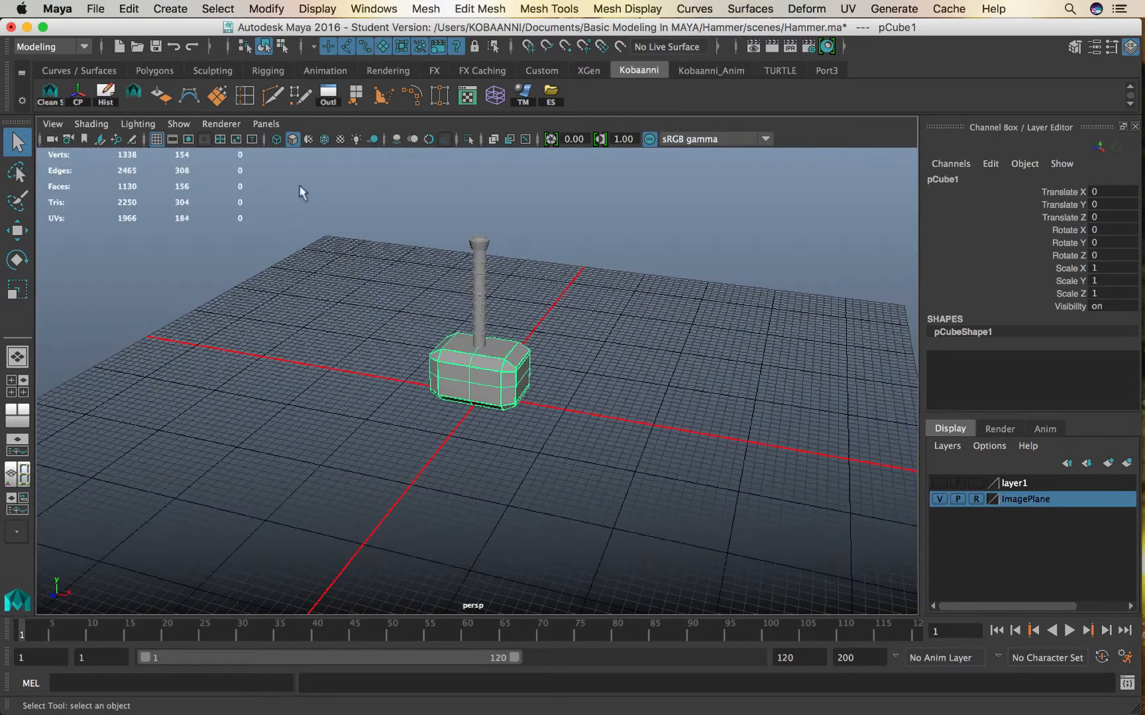
pyautogui.moveTo(300, 185); pyautogui.dragTo(675, 531)
pyautogui.press('1')
pyautogui.click(627, 439)
pyautogui.scroll(5, 603, 432)
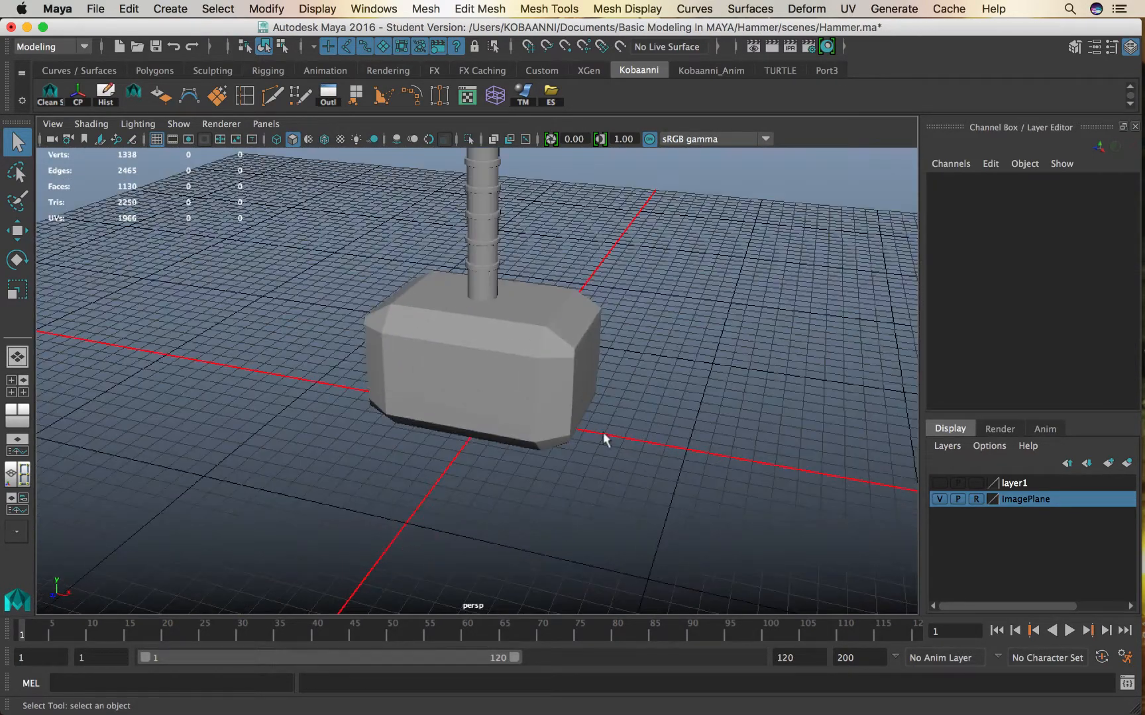
# Examine the hammer's head and handle meshes separately and from different sides.
pyautogui.click(515, 389)
pyautogui.keyDown('alt'); pyautogui.moveTo(516, 389); pyautogui.dragTo(507, 448, button='middle'); pyautogui.keyUp('alt')
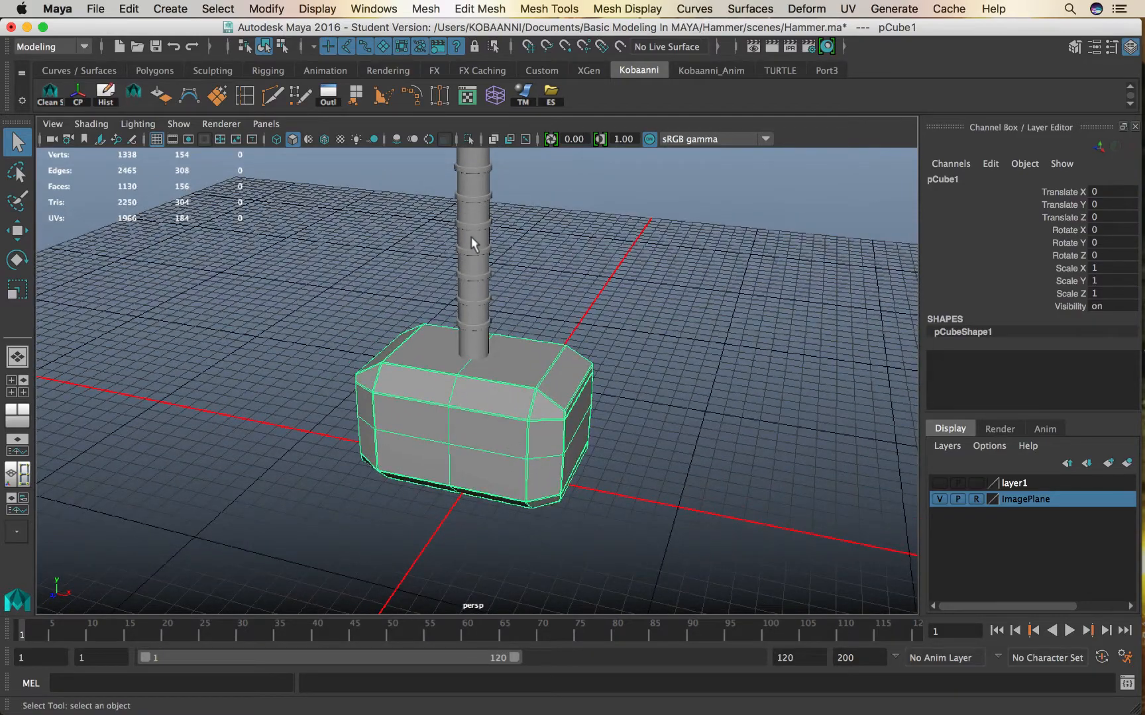
pyautogui.click(473, 244)
pyautogui.keyDown('alt'); pyautogui.moveTo(488, 298); pyautogui.dragTo(528, 345); pyautogui.keyUp('alt')
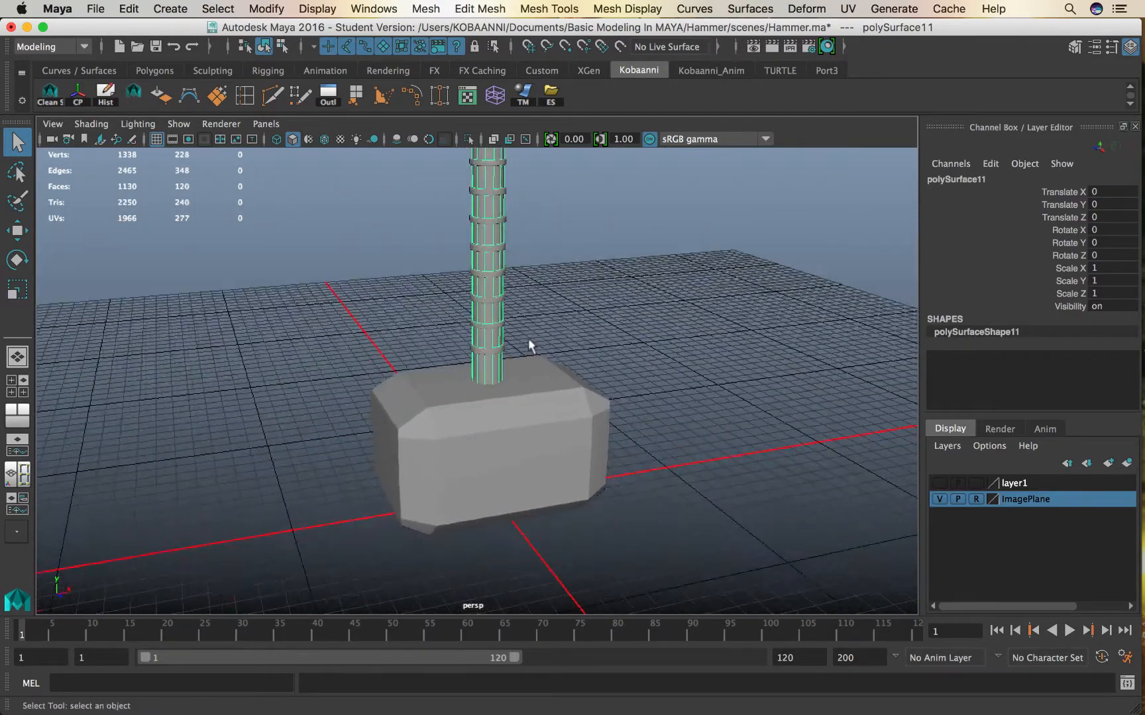
pyautogui.click(519, 422)
pyautogui.scroll(3, 519, 424)
pyautogui.keyDown('alt'); pyautogui.moveTo(508, 437); pyautogui.dragTo(583, 466); pyautogui.keyUp('alt')
pyautogui.click(675, 469)
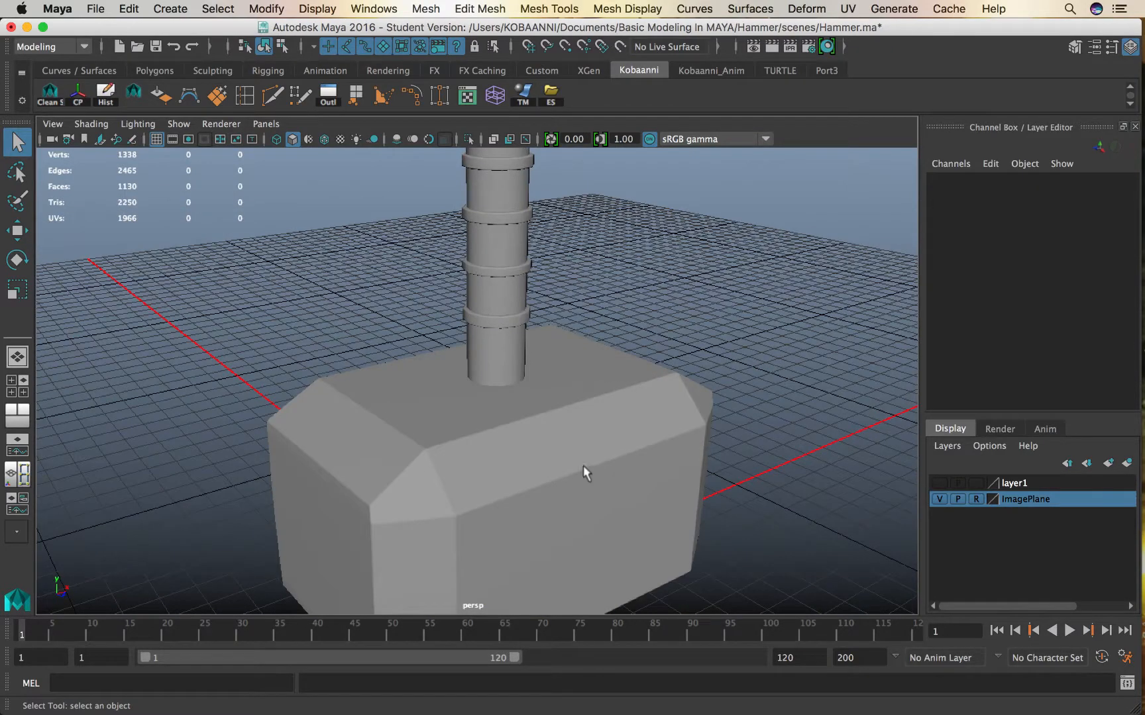
pyautogui.click(568, 459)
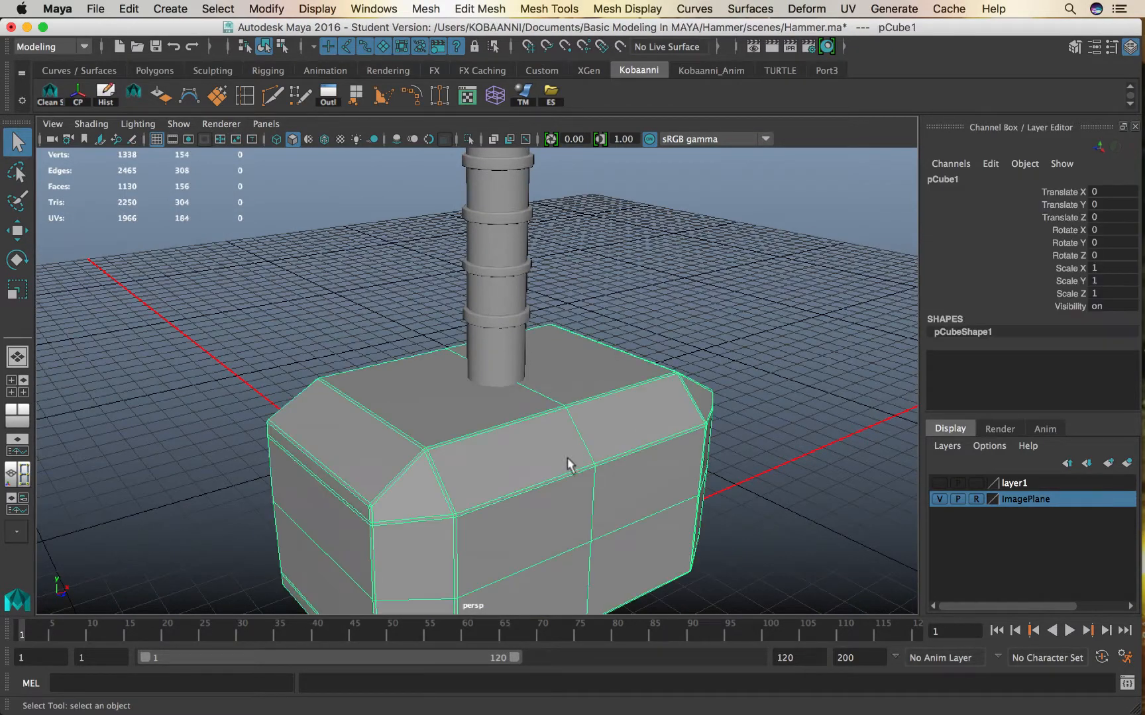
pyautogui.click(767, 447)
pyautogui.keyDown('alt'); pyautogui.moveTo(579, 489); pyautogui.dragTo(682, 489); pyautogui.keyUp('alt')
pyautogui.scroll(-5, 682, 488)
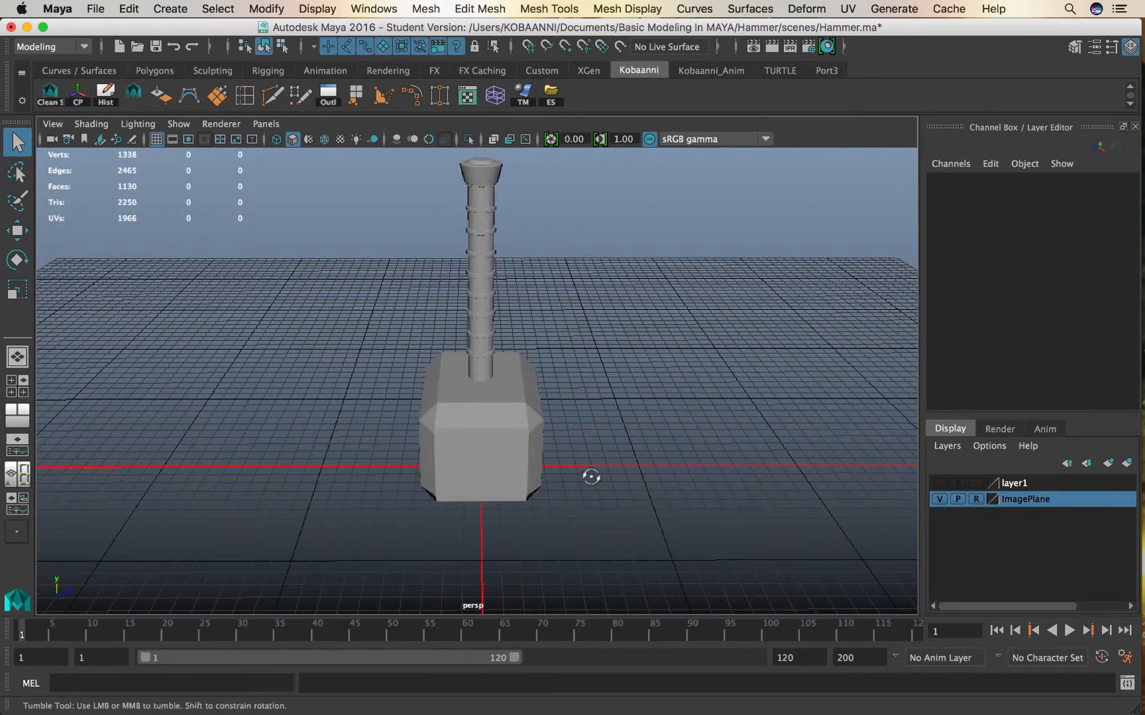
pyautogui.keyDown('alt'); pyautogui.moveTo(590, 476); pyautogui.dragTo(742, 481); pyautogui.keyUp('alt')
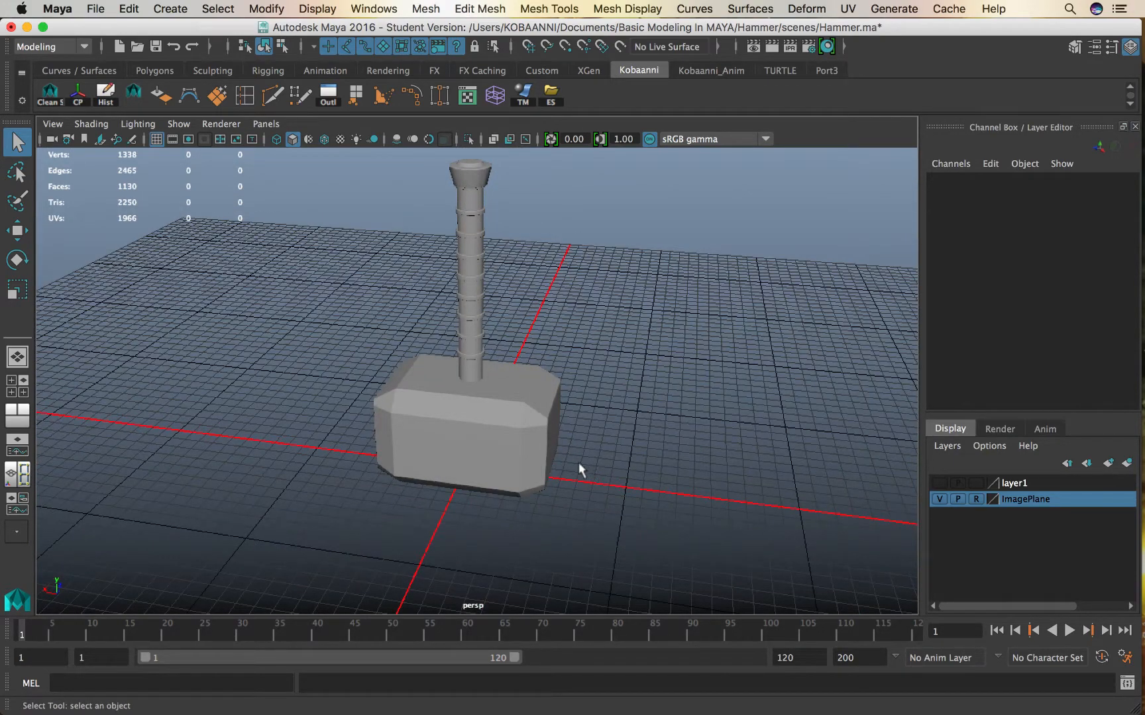
# Select the hammer head and examine its bevelled corners, supporting edges and the area beneath the handle.
pyautogui.click(481, 441)
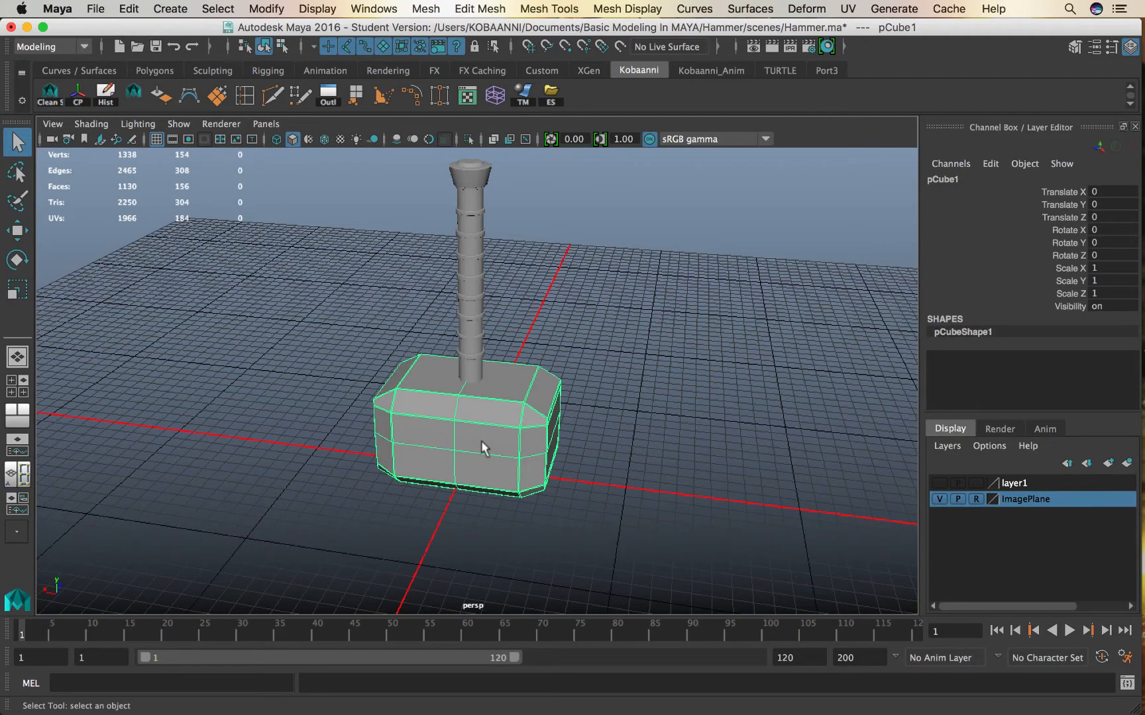
pyautogui.scroll(3, 481, 441)
pyautogui.keyDown('alt'); pyautogui.moveTo(442, 465); pyautogui.dragTo(585, 460); pyautogui.keyUp('alt')
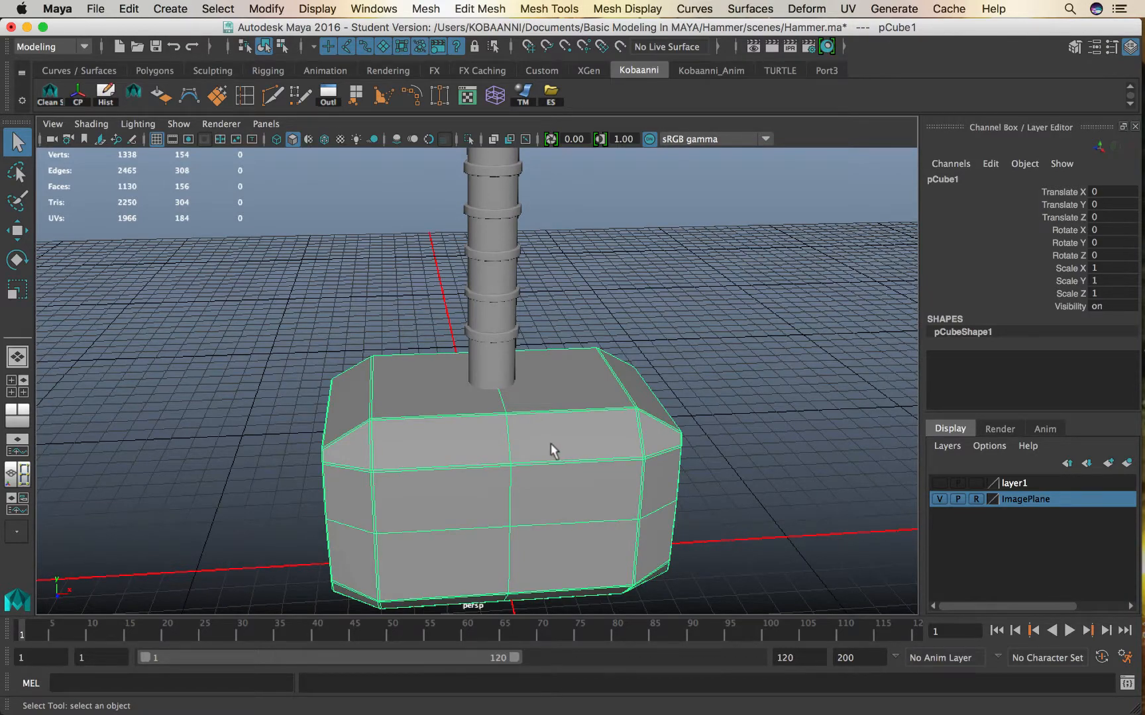
pyautogui.scroll(2, 542, 453)
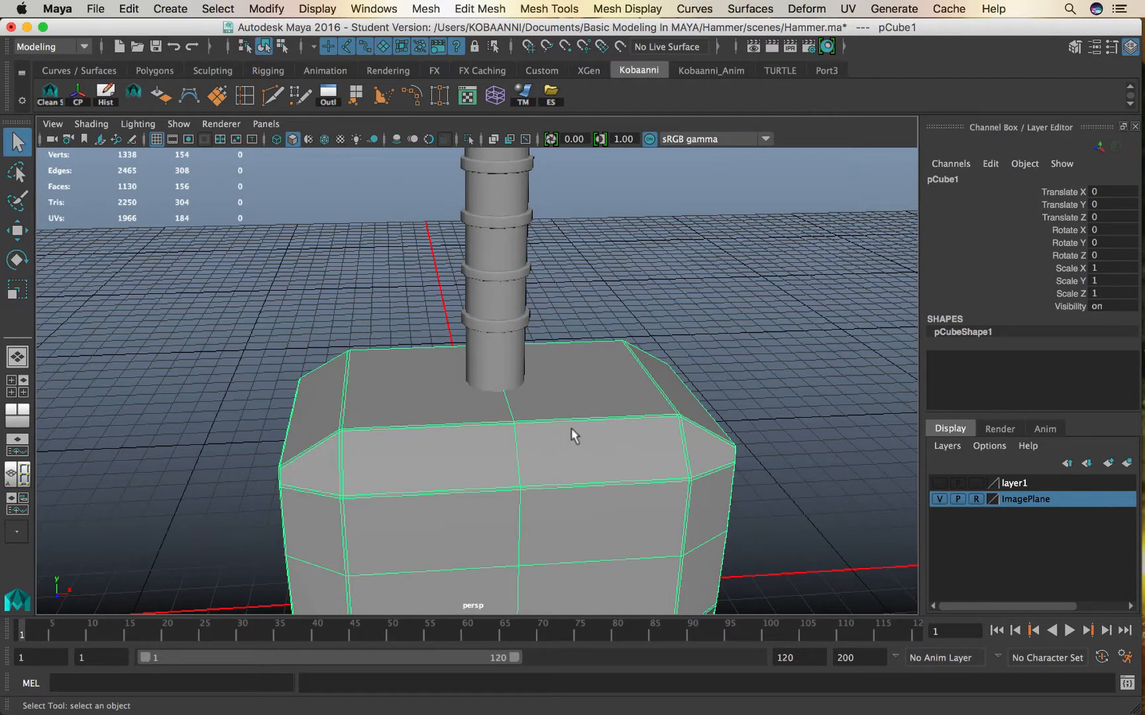
pyautogui.keyDown('alt'); pyautogui.moveTo(575, 432); pyautogui.dragTo(498, 447); pyautogui.keyUp('alt')
pyautogui.scroll(3, 543, 421)
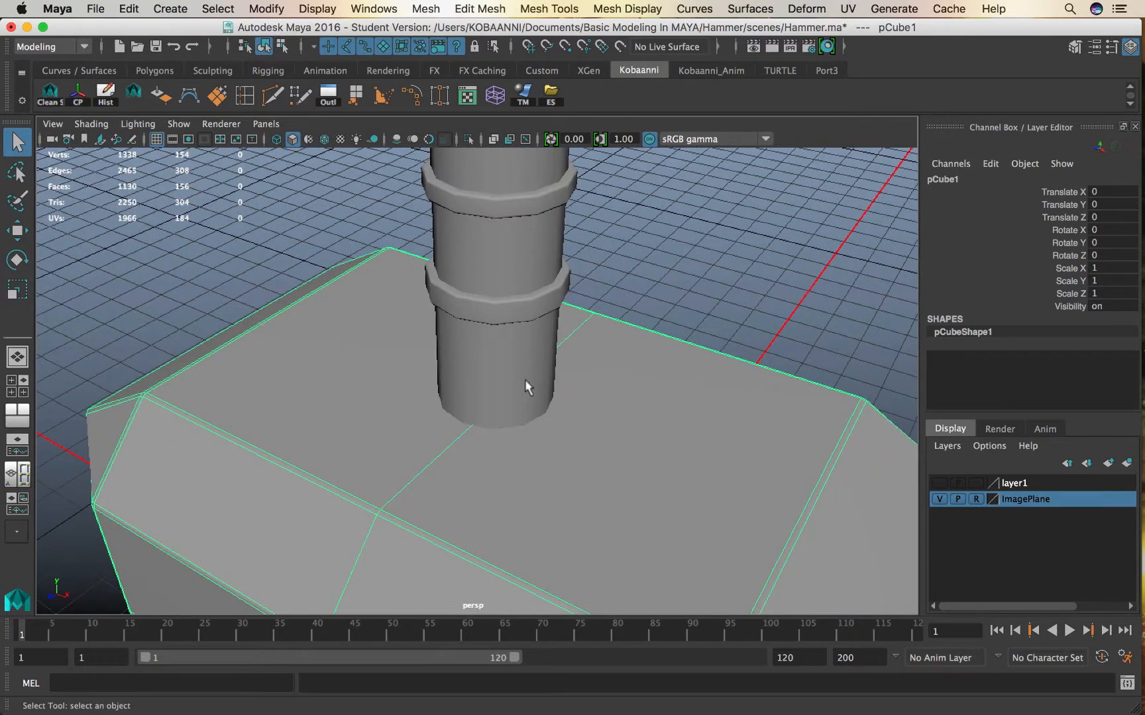
pyautogui.scroll(-3, 542, 424)
pyautogui.keyDown('alt'); pyautogui.moveTo(532, 432); pyautogui.dragTo(583, 428); pyautogui.keyUp('alt')
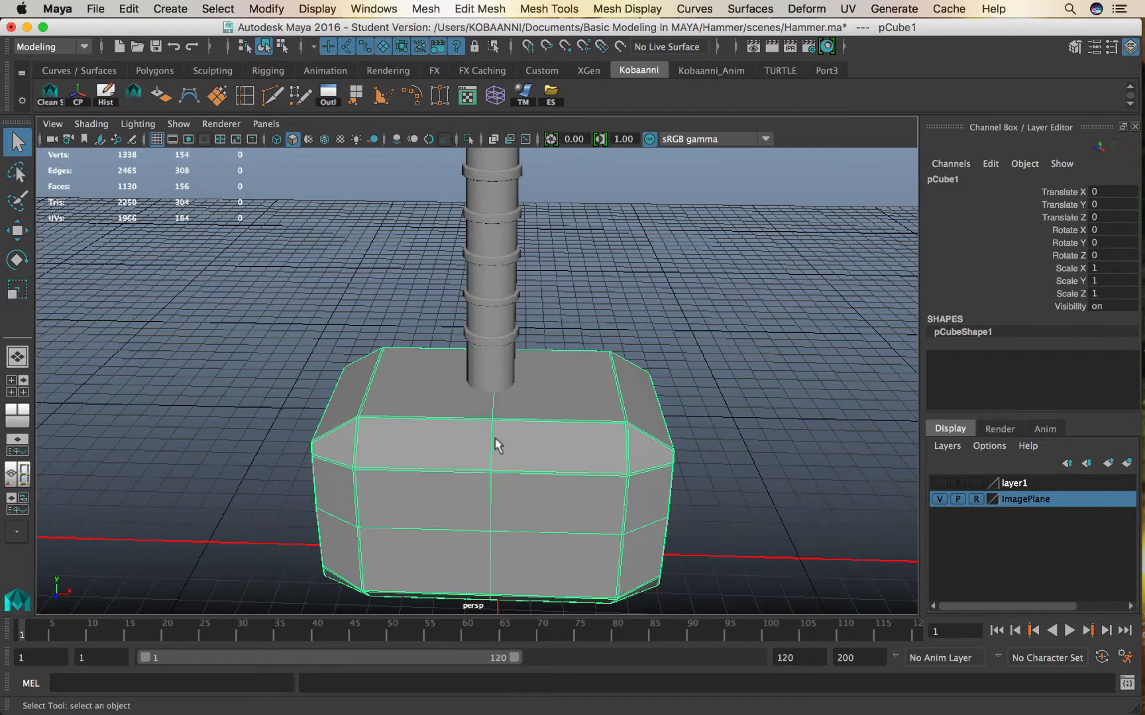
pyautogui.keyDown('alt'); pyautogui.moveTo(498, 446); pyautogui.dragTo(484, 372); pyautogui.keyUp('alt')
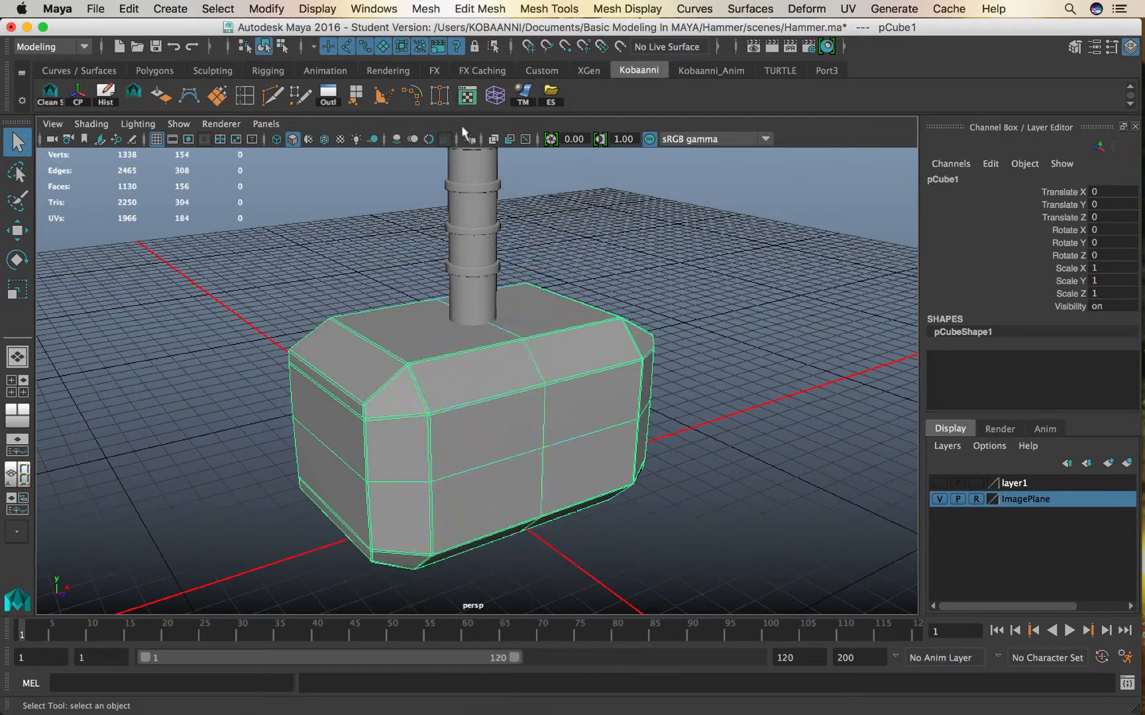
# Select the vertical edge loops near both ends of the hammer head and show the four-view layout.
pyautogui.moveTo(463, 128); pyautogui.dragTo(461, 123, button='right')
pyautogui.doubleClick(429, 392)
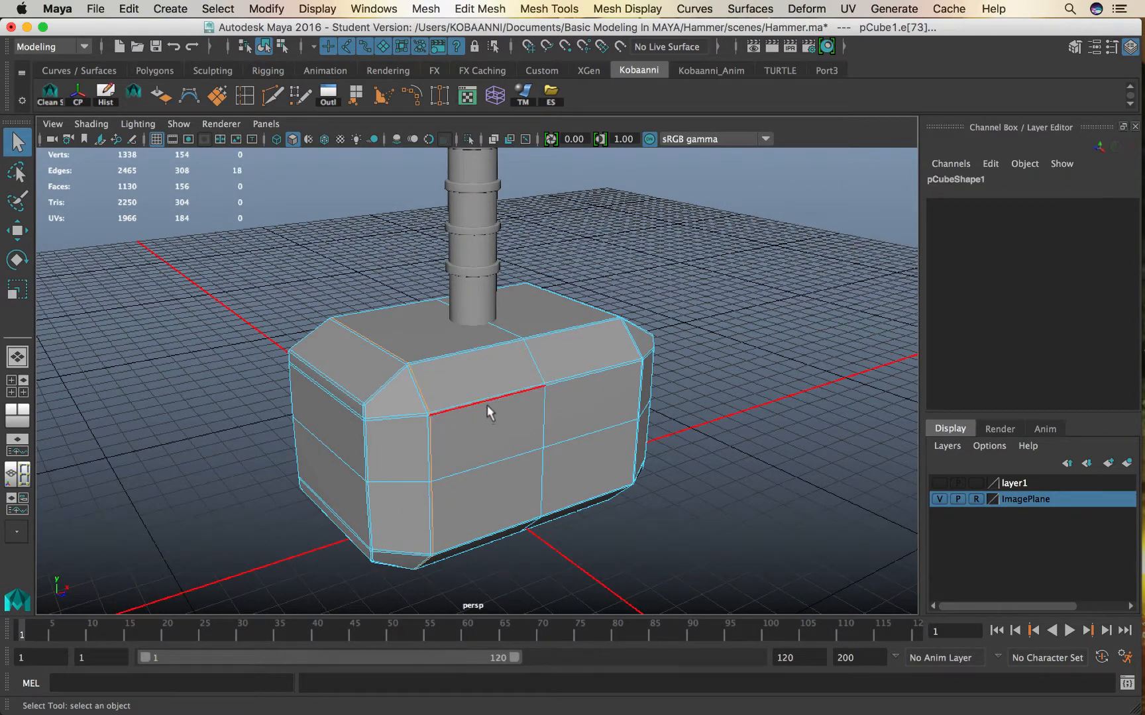
pyautogui.keyDown('alt'); pyautogui.moveTo(454, 396); pyautogui.dragTo(379, 404); pyautogui.keyUp('alt')
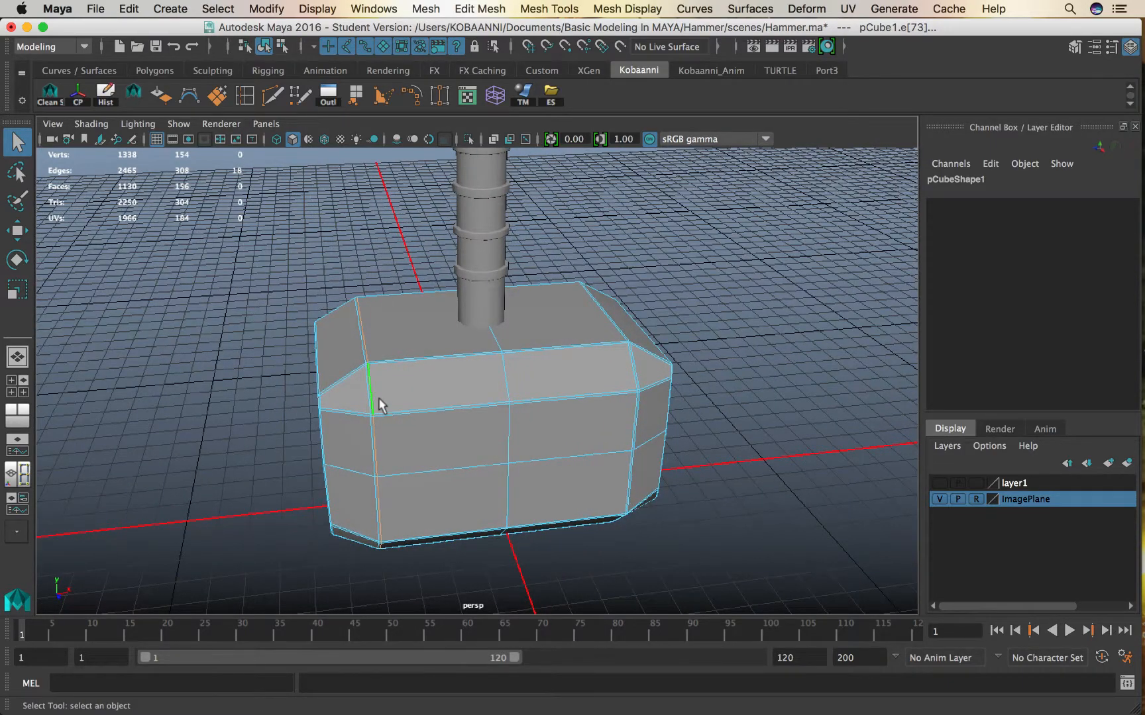
pyautogui.scroll(3, 380, 404)
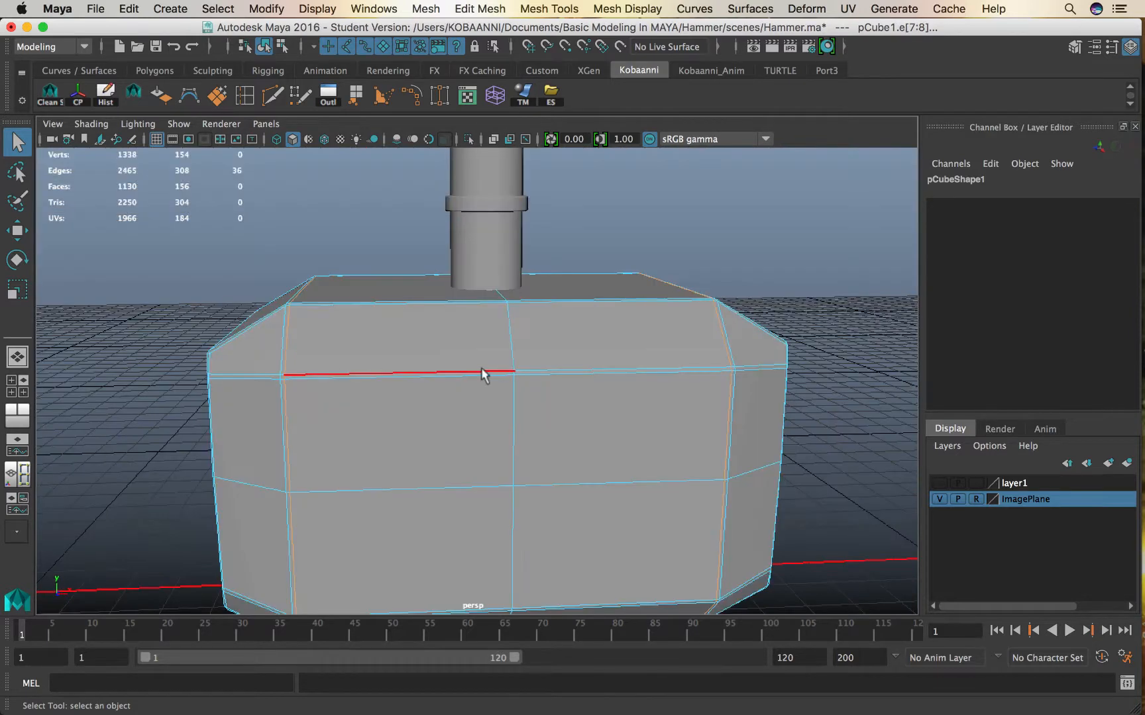
pyautogui.keyDown('alt'); pyautogui.moveTo(482, 370); pyautogui.dragTo(468, 384); pyautogui.keyUp('alt')
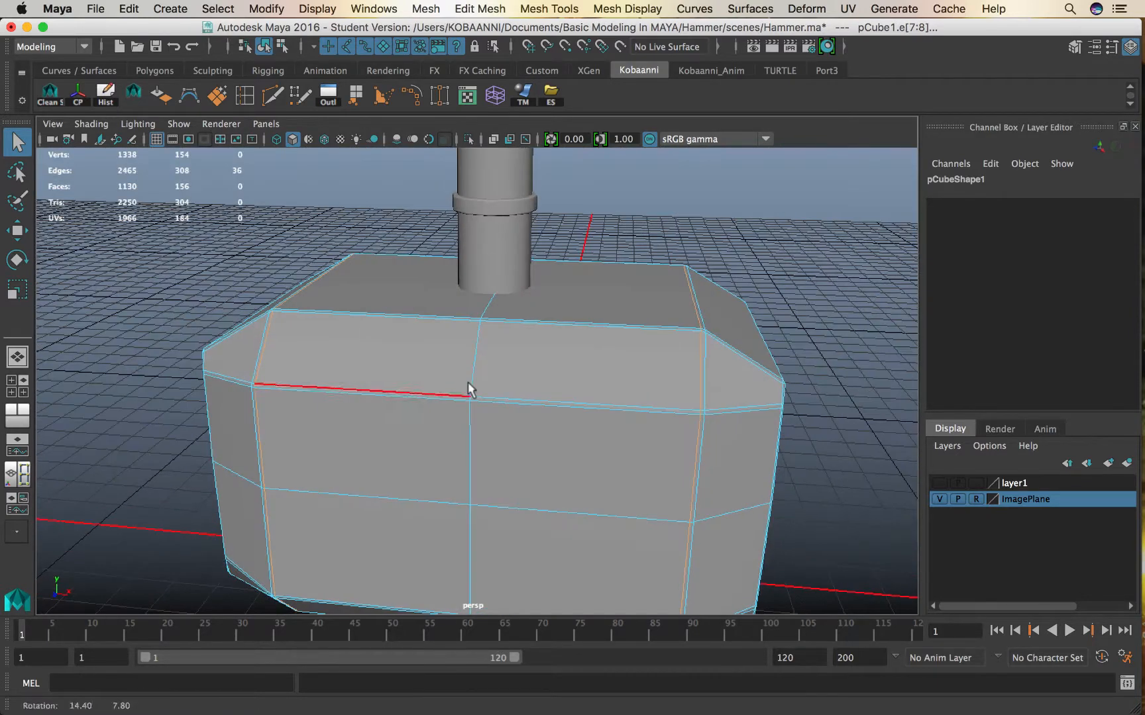
pyautogui.press('space')
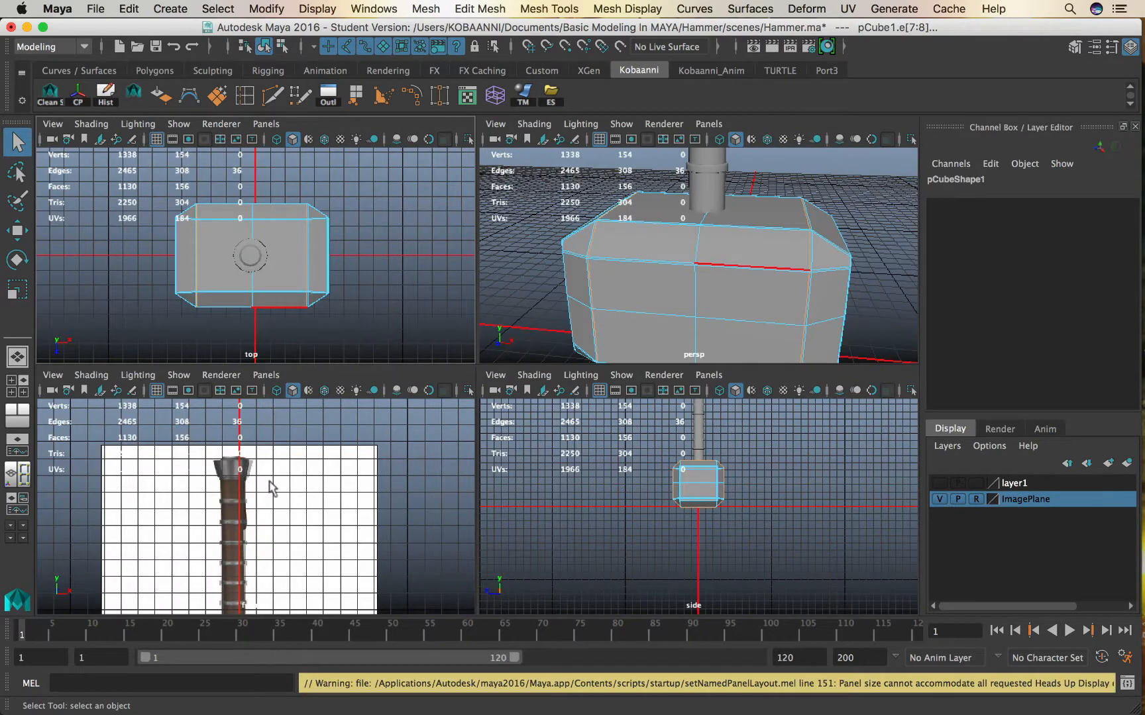
# Delete all faces of the hammer head's left half in the front view, keeping the right half.
pyautogui.press('space')
pyautogui.keyDown('alt'); pyautogui.moveTo(306, 92); pyautogui.dragTo(306, 104, button='middle'); pyautogui.keyUp('alt')
pyautogui.keyDown('alt'); pyautogui.moveTo(377, 333); pyautogui.dragTo(376, 265, button='middle'); pyautogui.keyUp('alt')
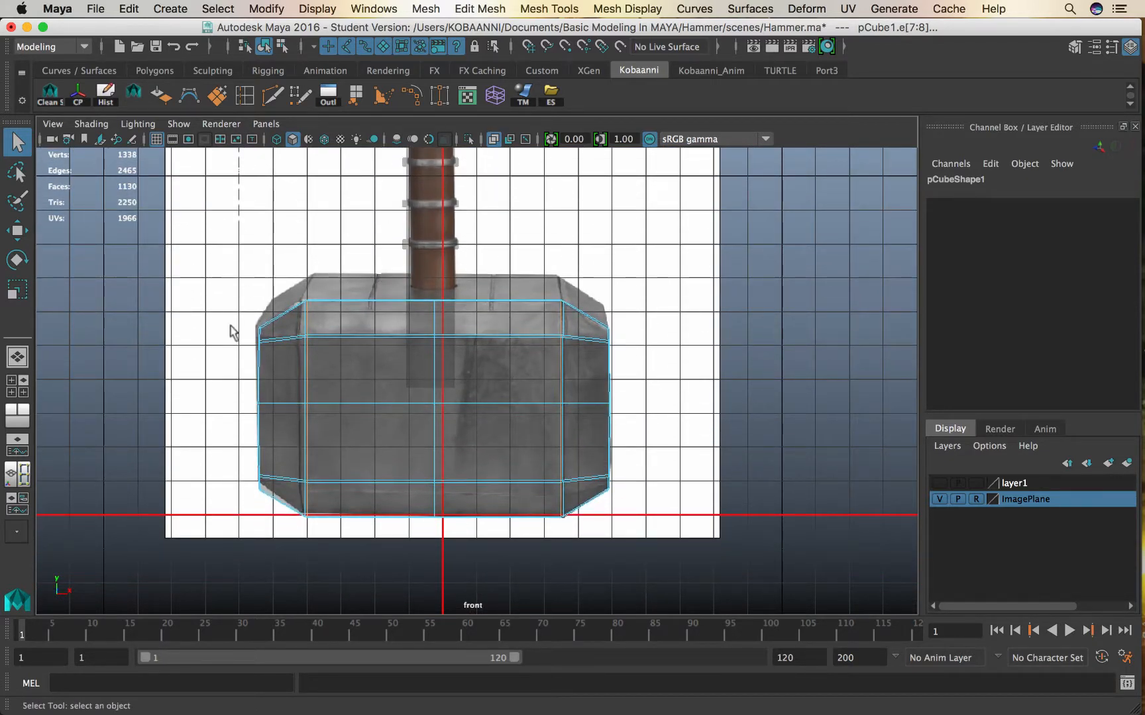
pyautogui.moveTo(389, 259); pyautogui.dragTo(461, 221, button='right')
pyautogui.moveTo(315, 379); pyautogui.dragTo(401, 591)
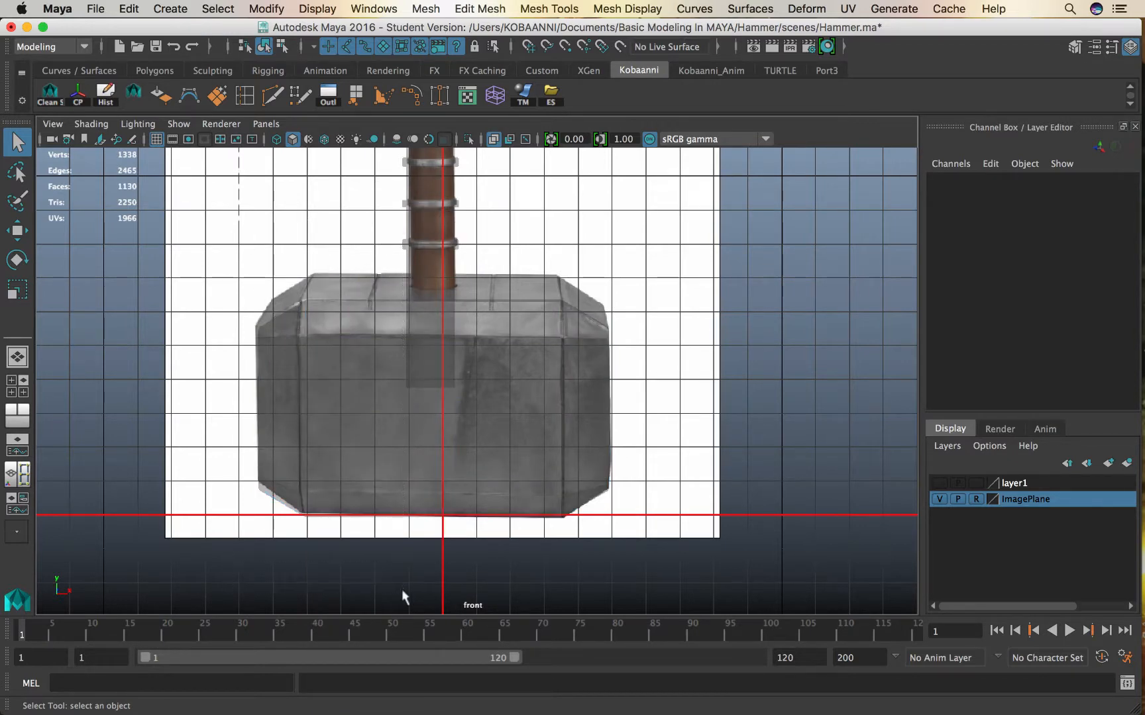
pyautogui.click(440, 432)
pyautogui.moveTo(476, 377); pyautogui.dragTo(475, 286, button='right')
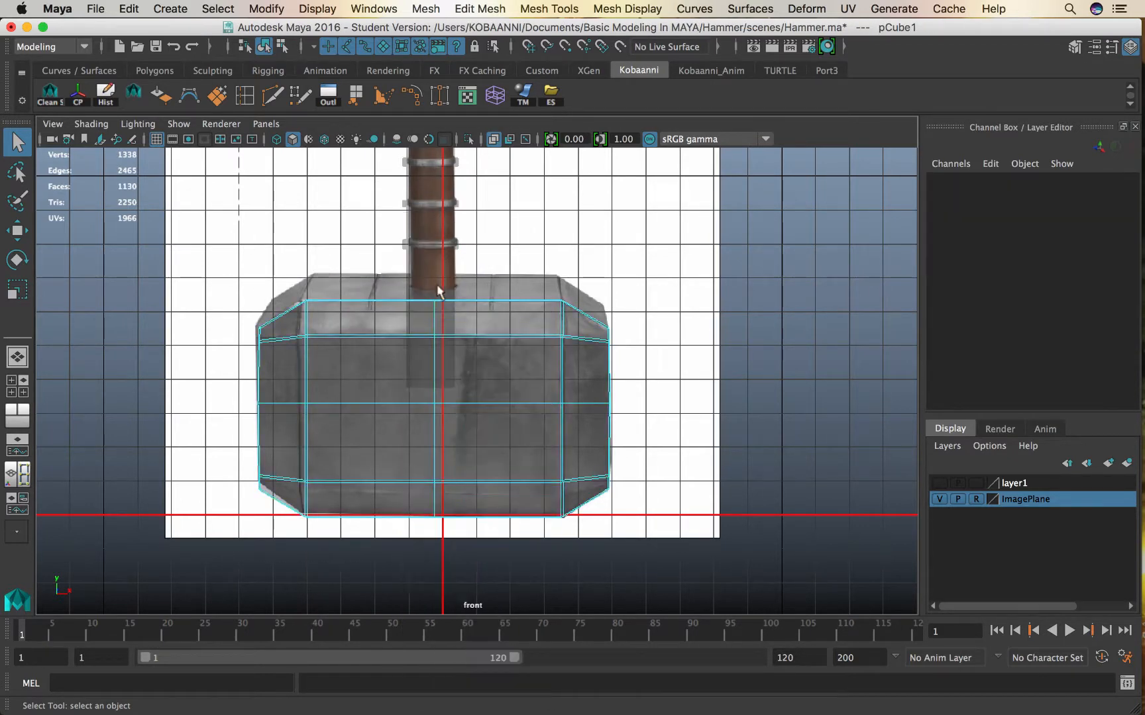
pyautogui.moveTo(301, 480); pyautogui.dragTo(394, 601)
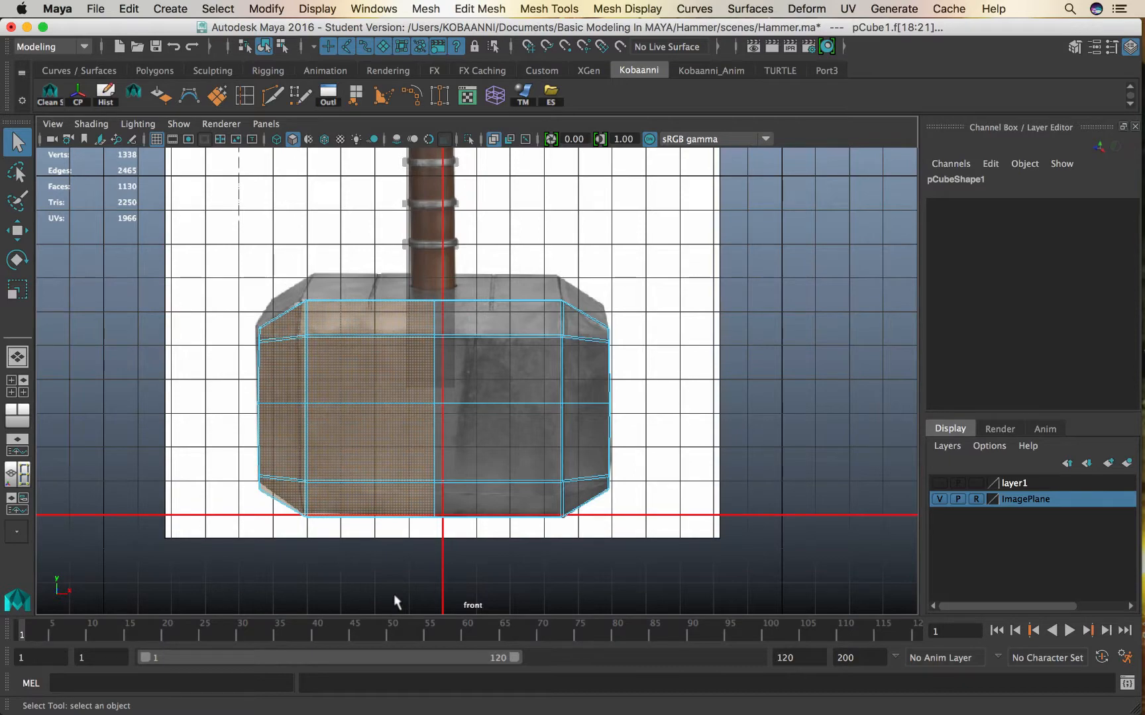
pyautogui.press('Delete')
# Select the head's supporting loops, adding the upper horizontal loop and the horizontal middle loop in the perspective view.
pyautogui.press('space')
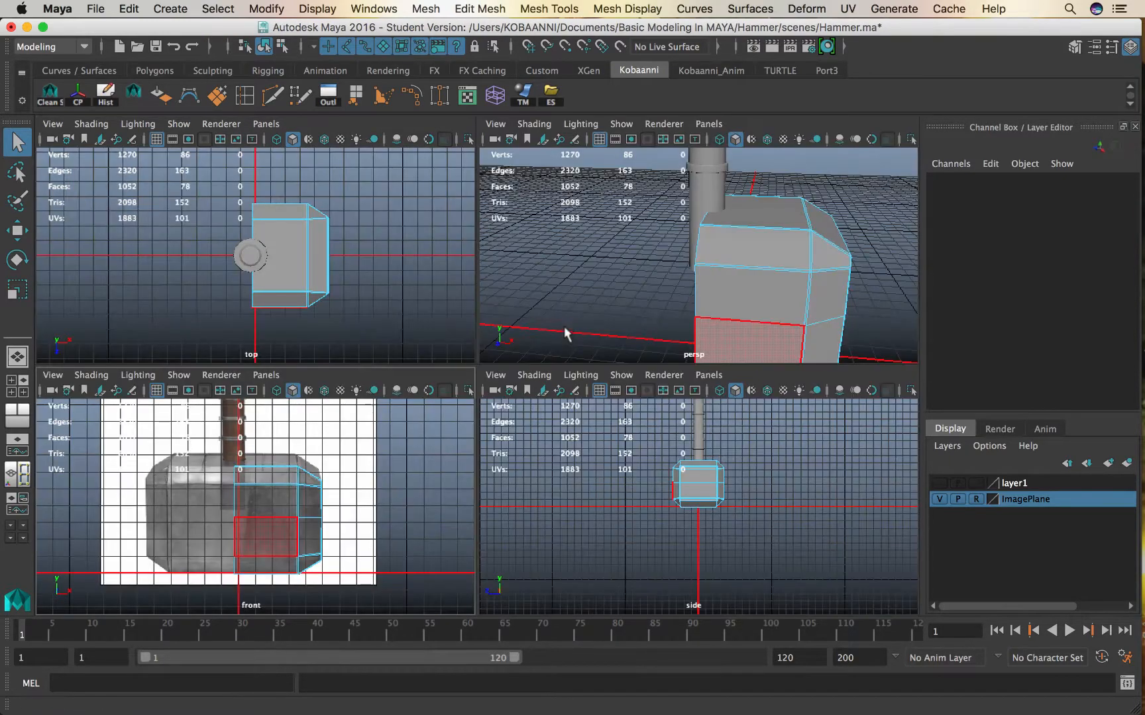
pyautogui.press('space')
pyautogui.keyDown('alt'); pyautogui.moveTo(659, 322); pyautogui.dragTo(470, 340); pyautogui.keyUp('alt')
pyautogui.moveTo(460, 242); pyautogui.dragTo(460, 198, button='right')
pyautogui.keyDown('alt'); pyautogui.moveTo(465, 256); pyautogui.dragTo(536, 243); pyautogui.keyUp('alt')
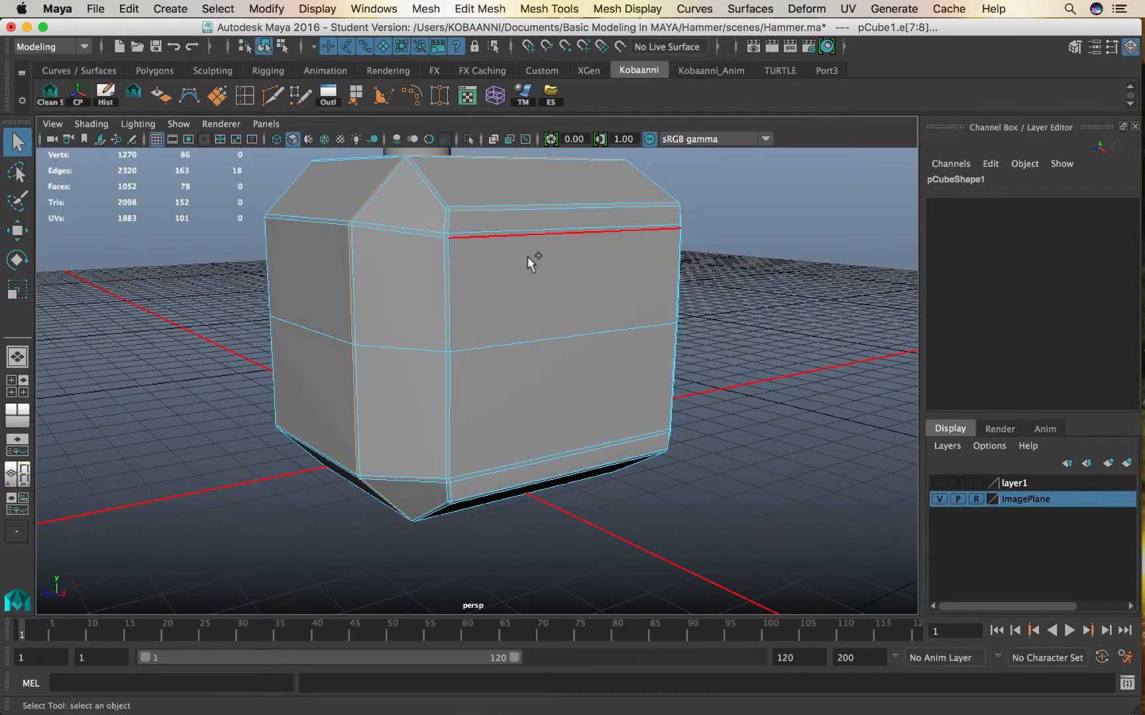
pyautogui.keyDown('shift'); pyautogui.doubleClick(525, 258); pyautogui.keyUp('shift')
pyautogui.keyDown('alt'); pyautogui.moveTo(618, 279); pyautogui.dragTo(582, 281); pyautogui.keyUp('alt')
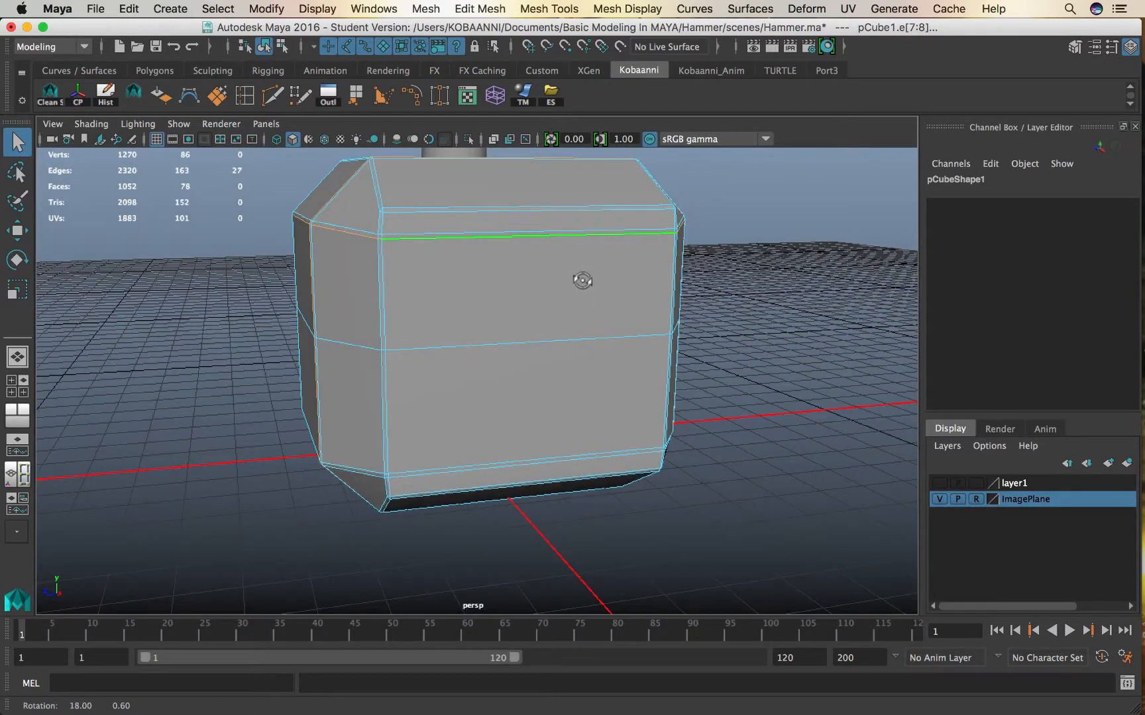
pyautogui.keyDown('ctrl'); pyautogui.doubleClick(511, 258); pyautogui.keyUp('ctrl')
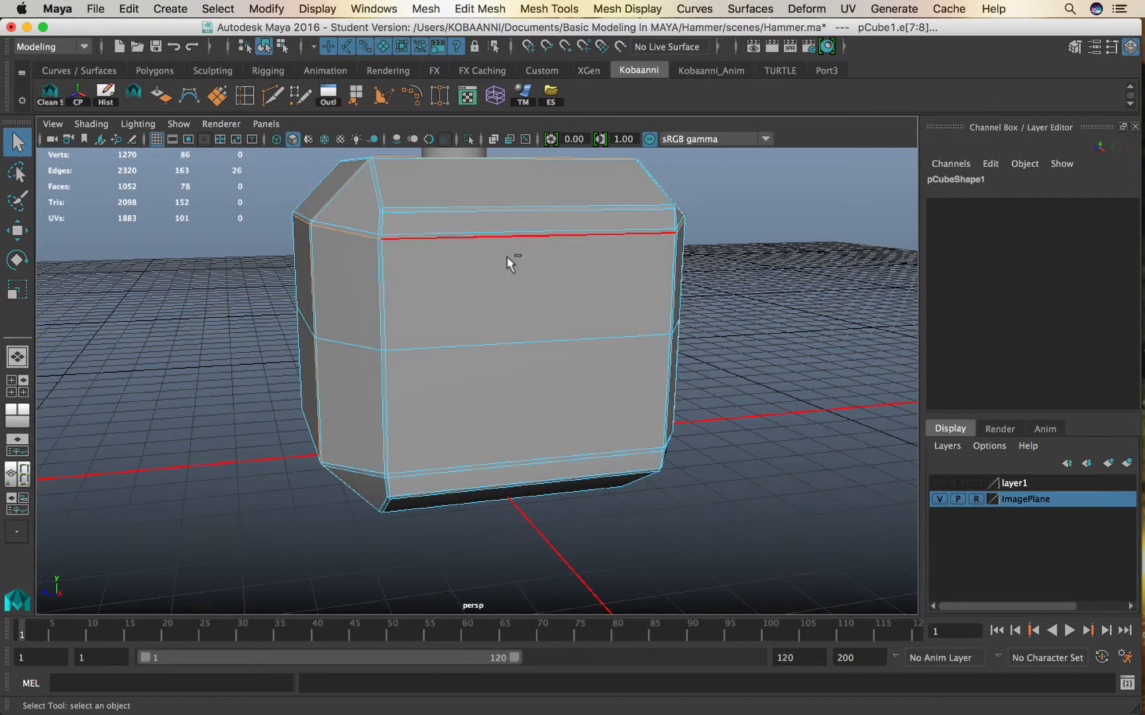
pyautogui.keyDown('shift'); pyautogui.doubleClick(539, 231); pyautogui.keyUp('shift')
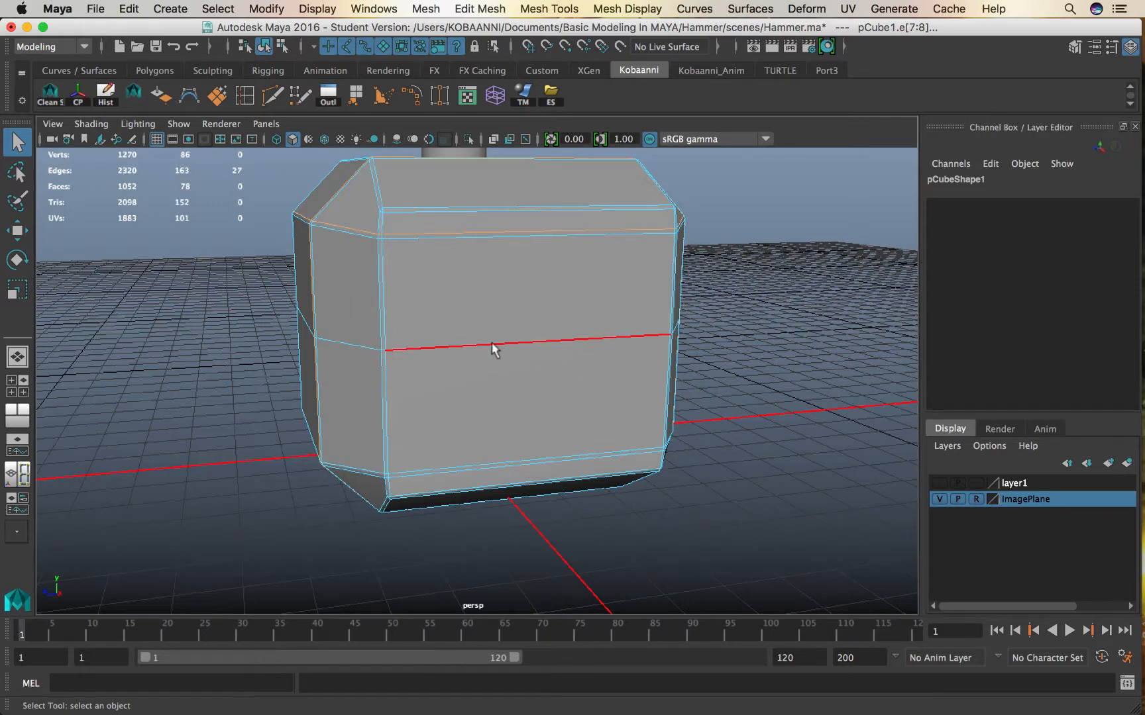
pyautogui.keyDown('alt'); pyautogui.moveTo(491, 346); pyautogui.dragTo(511, 371); pyautogui.keyUp('alt')
pyautogui.keyDown('shift'); pyautogui.doubleClick(573, 324); pyautogui.keyUp('shift')
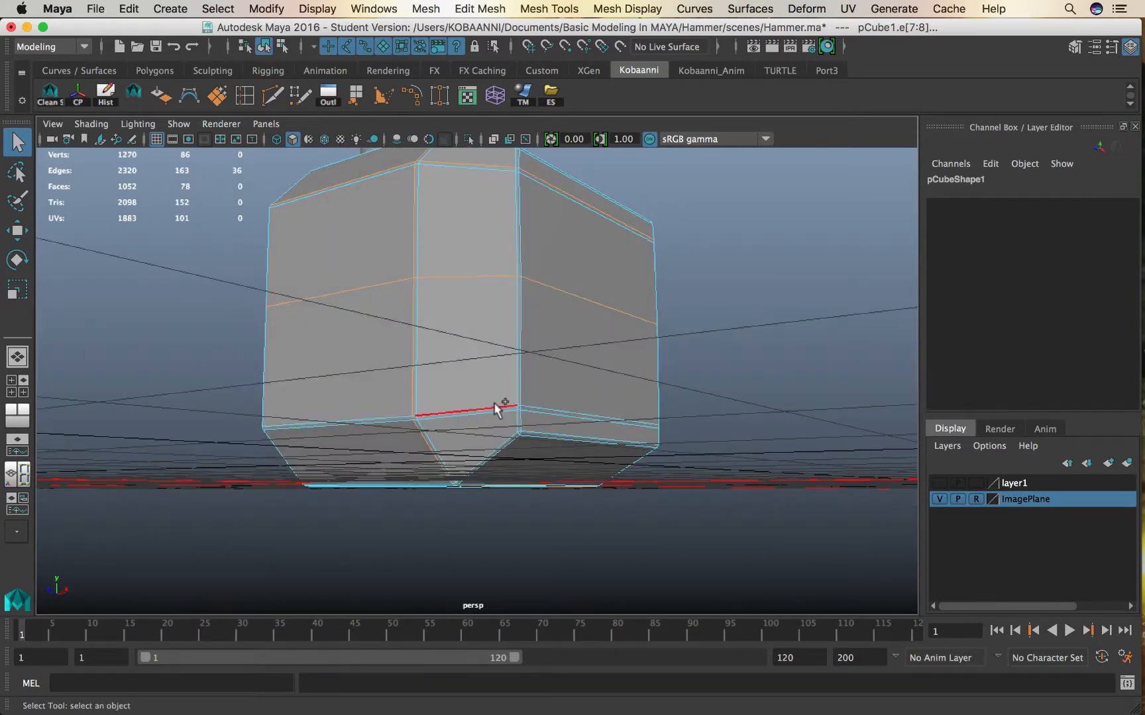
# Add the remaining supporting edge loops along the top, bottom and corner bevels of the half head to the selection.
pyautogui.keyDown('alt'); pyautogui.moveTo(488, 424); pyautogui.dragTo(474, 251); pyautogui.keyUp('alt')
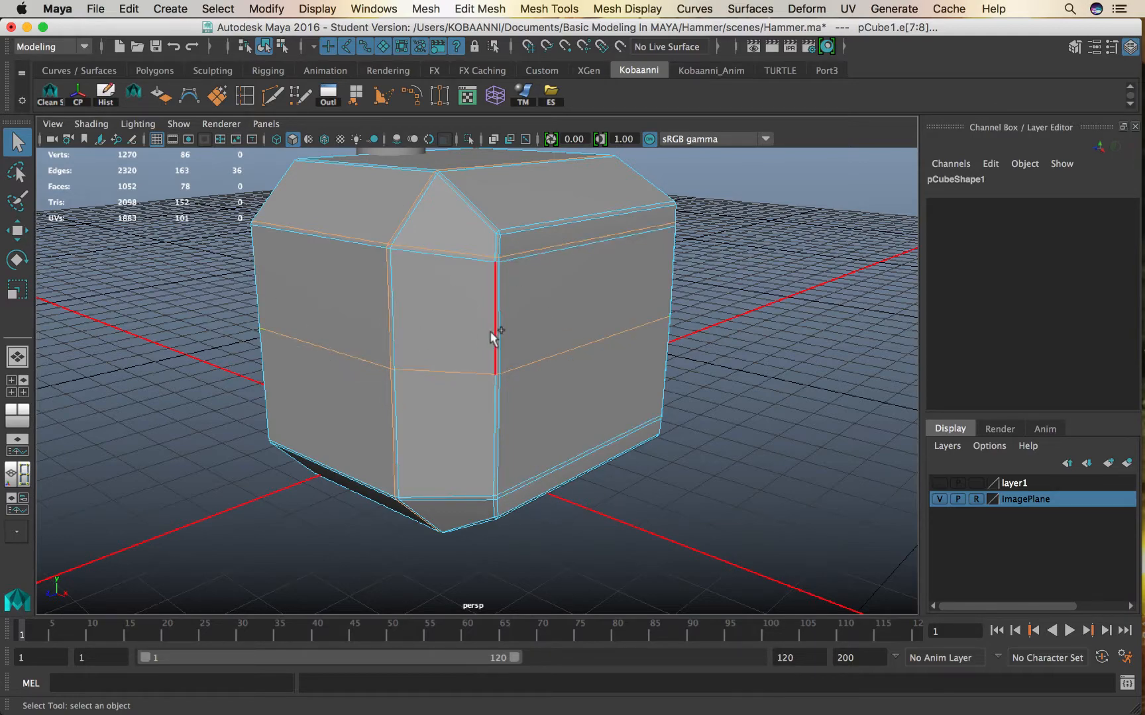
pyautogui.keyDown('alt'); pyautogui.moveTo(486, 355); pyautogui.dragTo(409, 325); pyautogui.keyUp('alt')
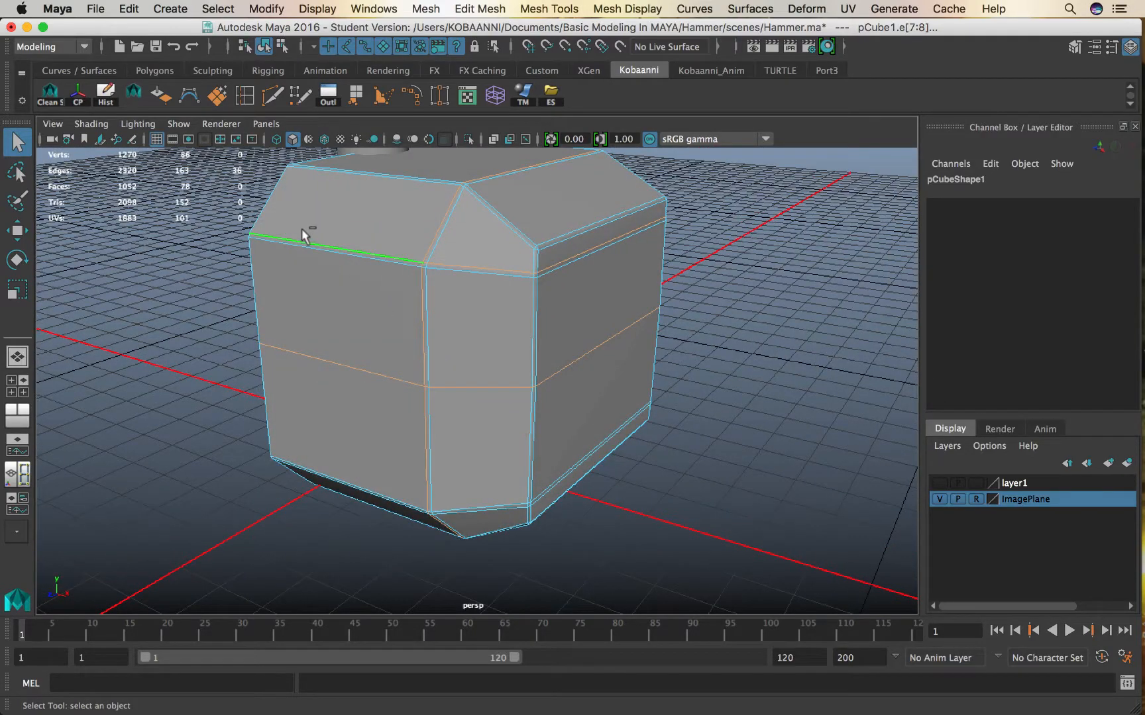
pyautogui.keyDown('alt'); pyautogui.moveTo(367, 262); pyautogui.dragTo(424, 313); pyautogui.keyUp('alt')
pyautogui.keyDown('alt'); pyautogui.moveTo(636, 317); pyautogui.dragTo(516, 423); pyautogui.keyUp('alt')
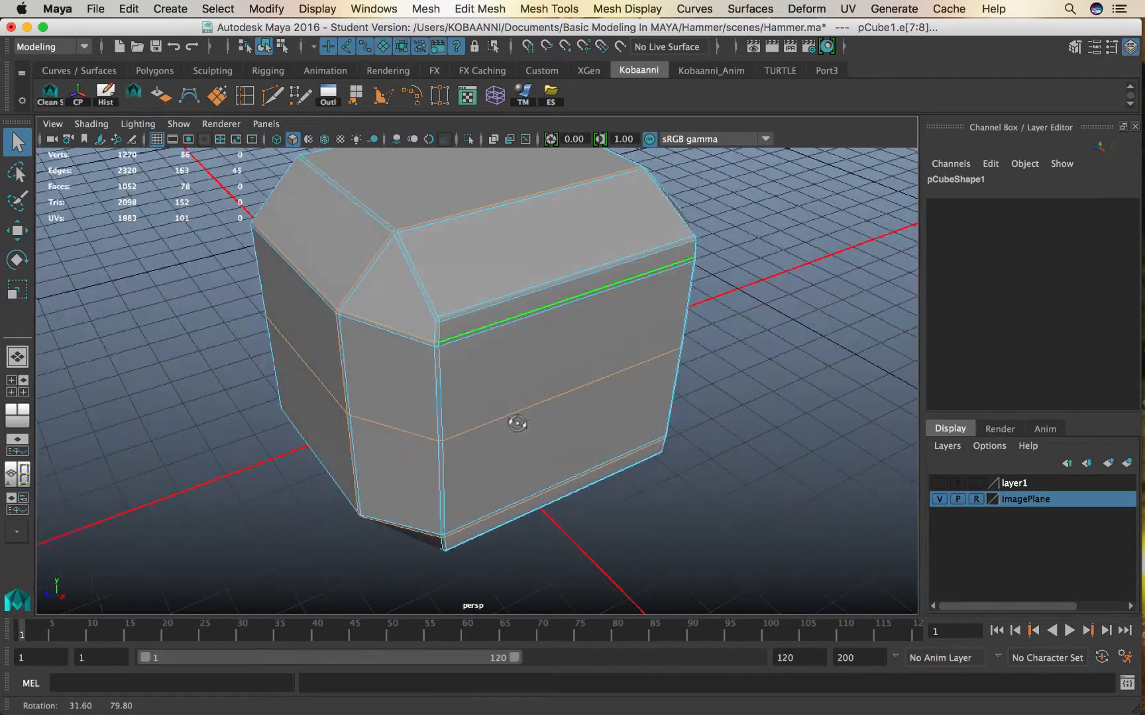
pyautogui.keyDown('shift'); pyautogui.doubleClick(486, 270); pyautogui.keyUp('shift')
pyautogui.keyDown('alt'); pyautogui.moveTo(569, 325); pyautogui.dragTo(480, 333); pyautogui.keyUp('alt')
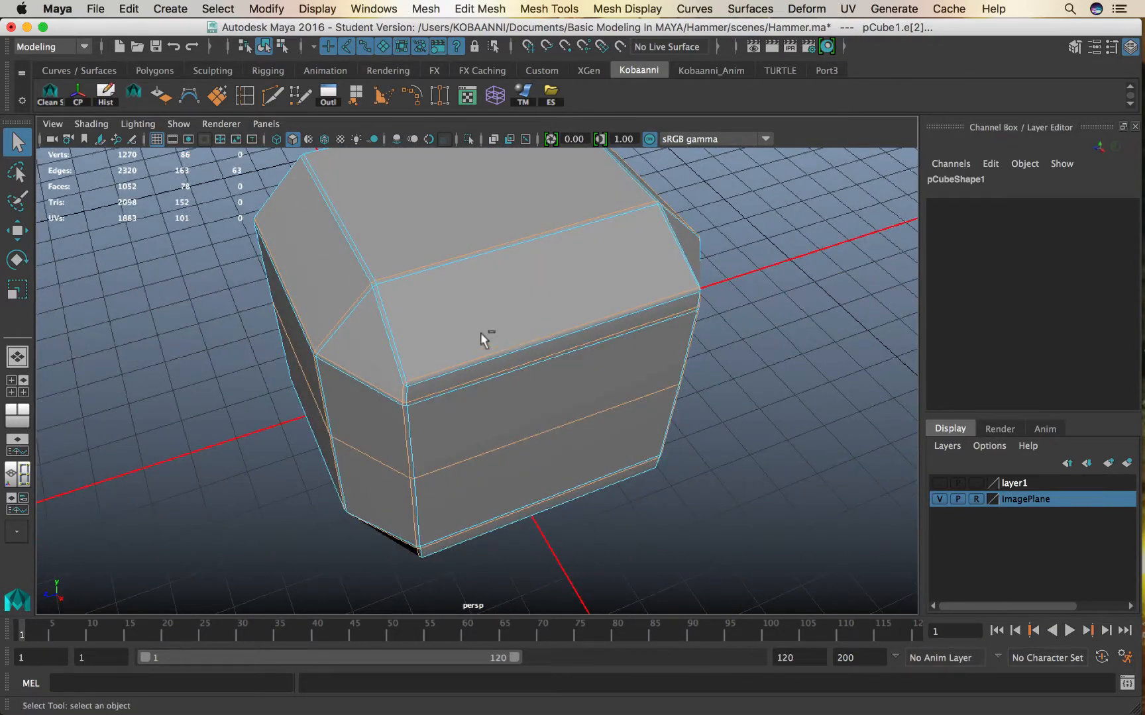
pyautogui.keyDown('shift'); pyautogui.doubleClick(375, 337); pyautogui.keyUp('shift')
pyautogui.keyDown('alt'); pyautogui.moveTo(410, 331); pyautogui.dragTo(594, 283); pyautogui.keyUp('alt')
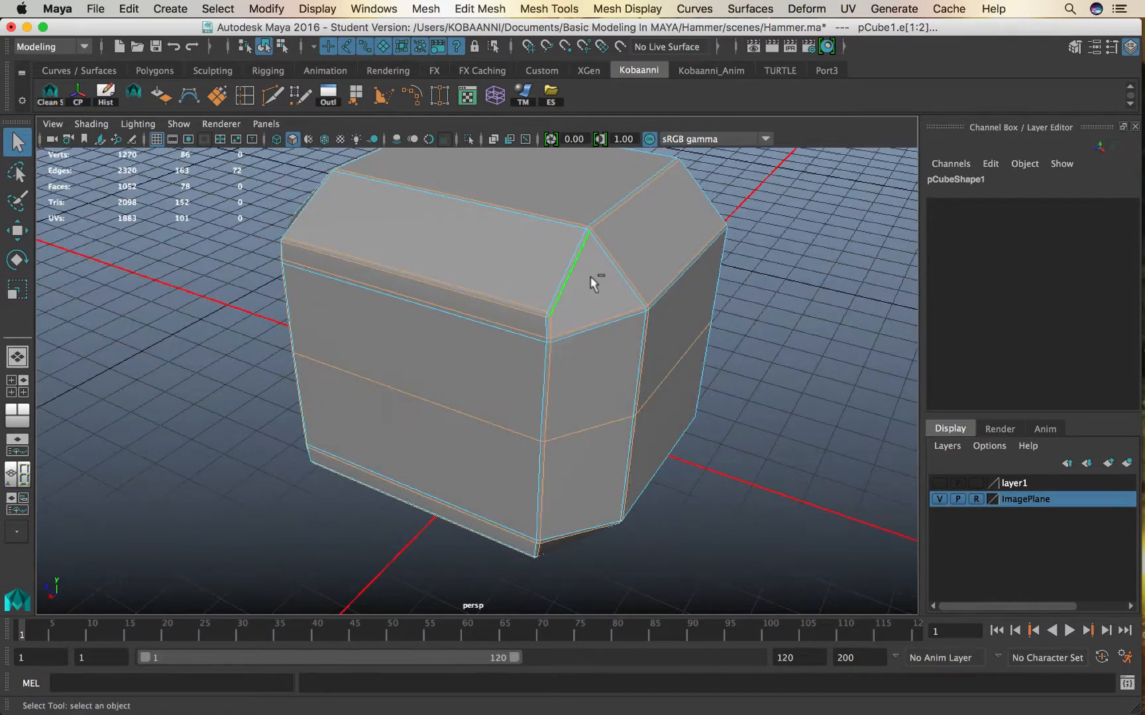
pyautogui.keyDown('alt'); pyautogui.moveTo(567, 367); pyautogui.dragTo(709, 272); pyautogui.keyUp('alt')
pyautogui.keyDown('shift'); pyautogui.doubleClick(510, 343); pyautogui.keyUp('shift')
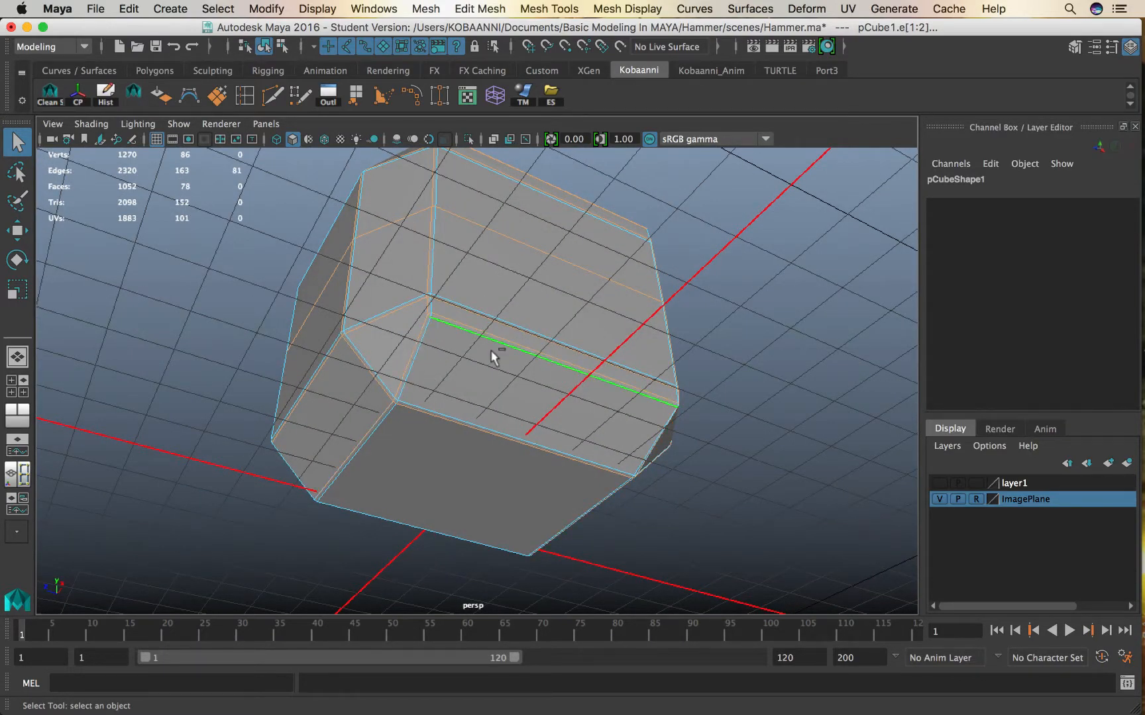
pyautogui.keyDown('alt'); pyautogui.moveTo(491, 361); pyautogui.dragTo(410, 381); pyautogui.keyUp('alt')
pyautogui.keyDown('alt'); pyautogui.moveTo(414, 490); pyautogui.dragTo(446, 441); pyautogui.keyUp('alt')
pyautogui.keyDown('alt'); pyautogui.moveTo(447, 438); pyautogui.dragTo(512, 489); pyautogui.keyUp('alt')
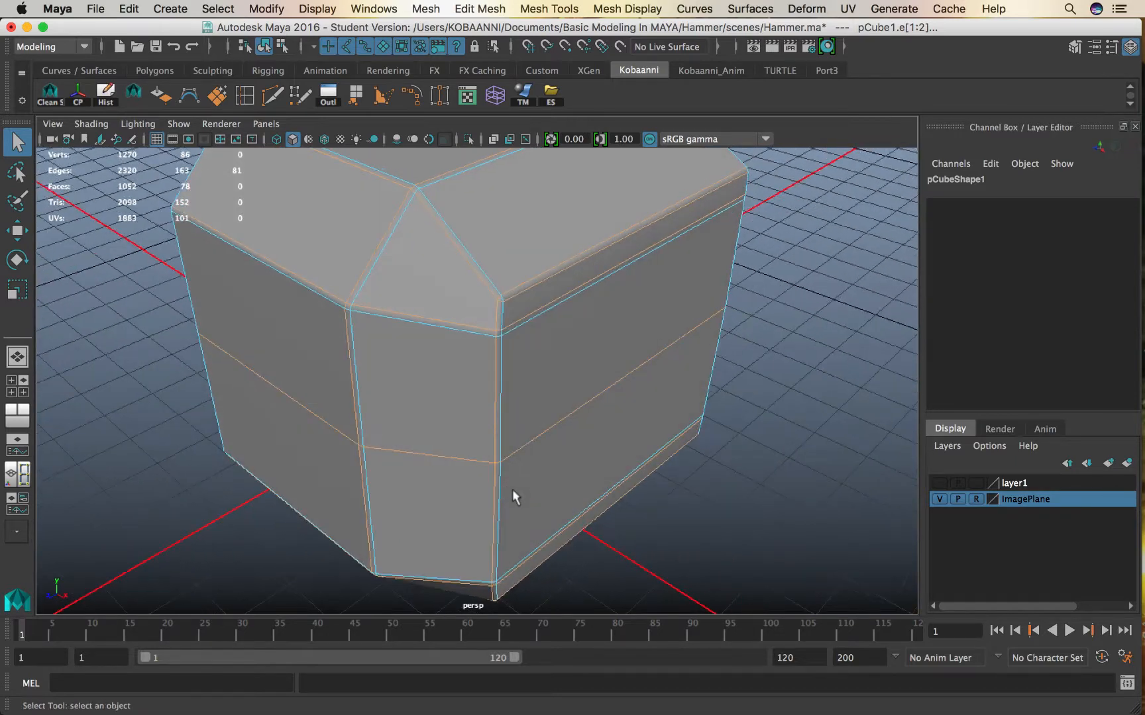
# Deselect the stray edges on the head's side and delete the selected supporting edge loops.
pyautogui.keyDown('ctrl'); pyautogui.click(539, 284); pyautogui.keyUp('ctrl')
pyautogui.keyDown('alt'); pyautogui.moveTo(592, 411); pyautogui.dragTo(530, 462); pyautogui.keyUp('alt')
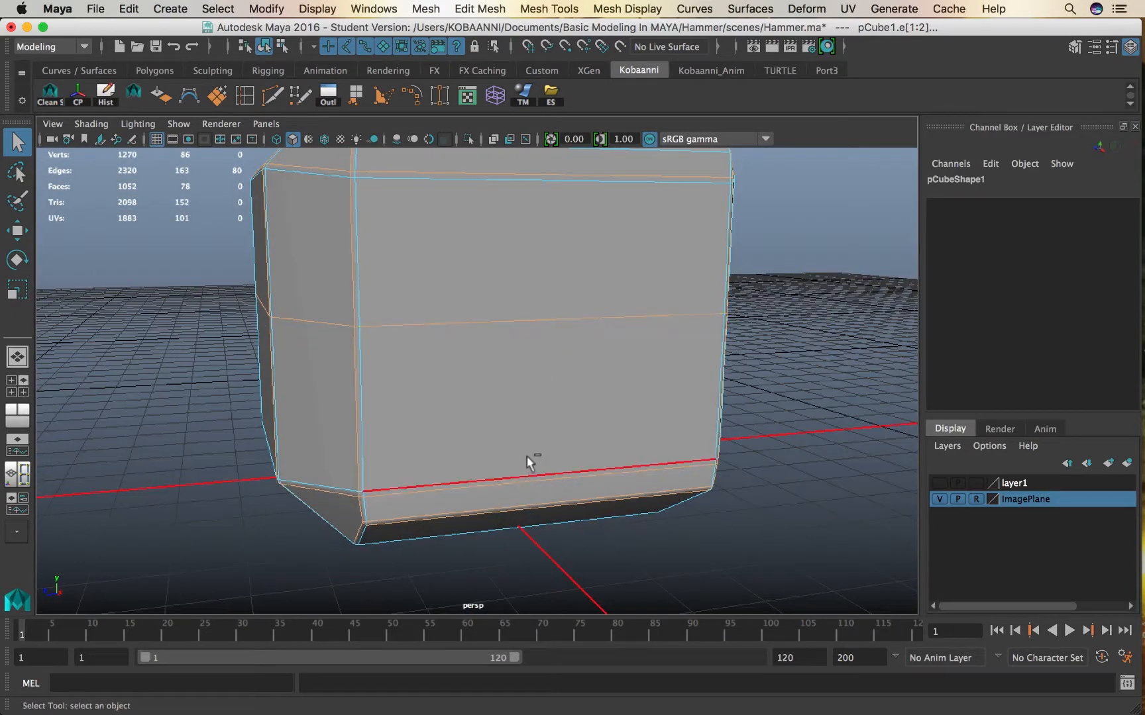
pyautogui.keyDown('alt'); pyautogui.moveTo(567, 399); pyautogui.dragTo(539, 411); pyautogui.keyUp('alt')
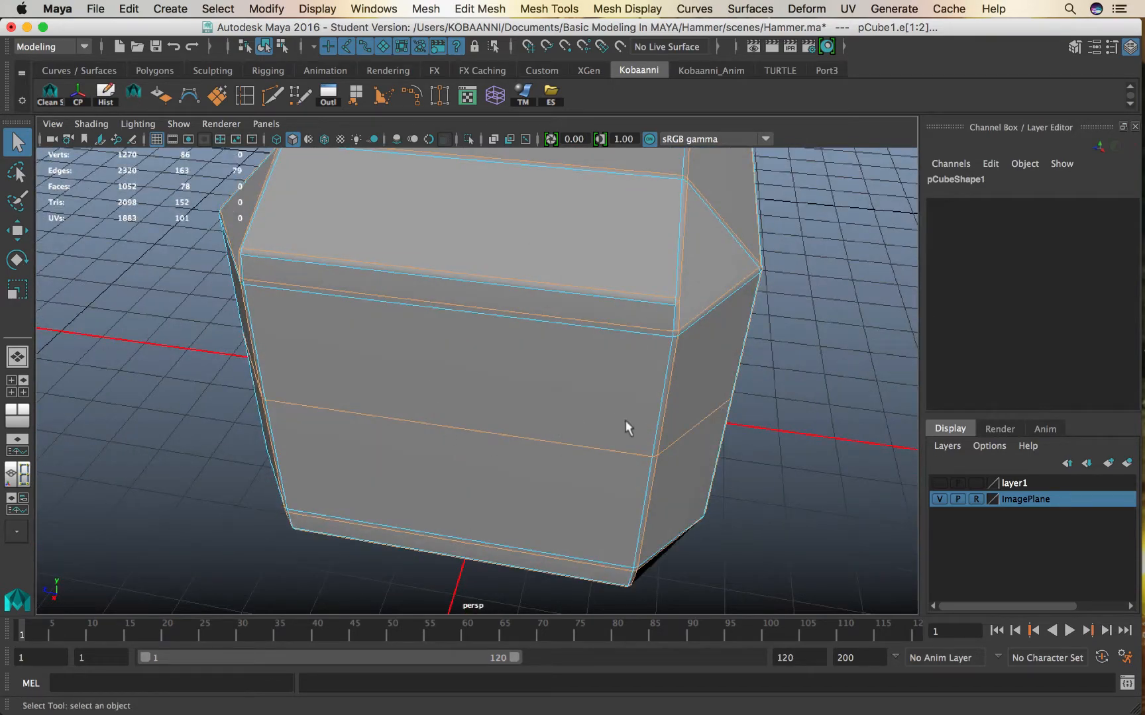
pyautogui.keyDown('alt'); pyautogui.moveTo(485, 466); pyautogui.dragTo(540, 439); pyautogui.keyUp('alt')
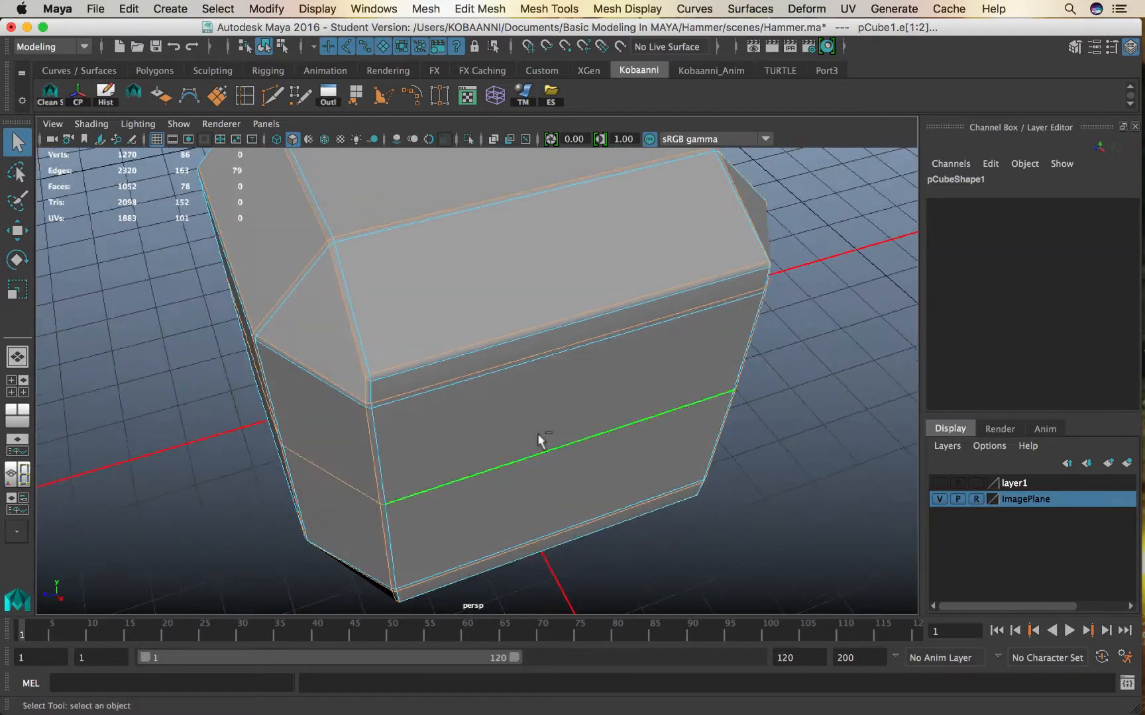
pyautogui.keyDown('shift'); pyautogui.rightClick(533, 393); pyautogui.keyUp('shift')
pyautogui.click(444, 424)
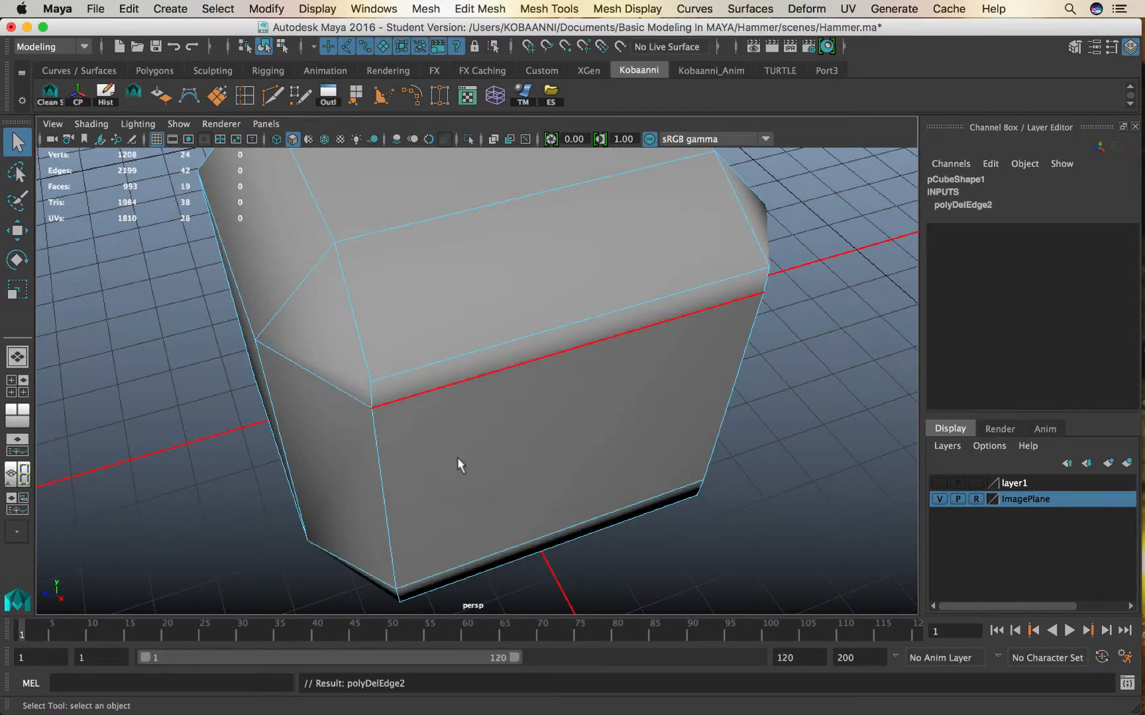
# Delete the leftover parallel edge along the bottom bevel of the half head.
pyautogui.keyDown('alt'); pyautogui.moveTo(457, 458); pyautogui.dragTo(394, 326); pyautogui.keyUp('alt')
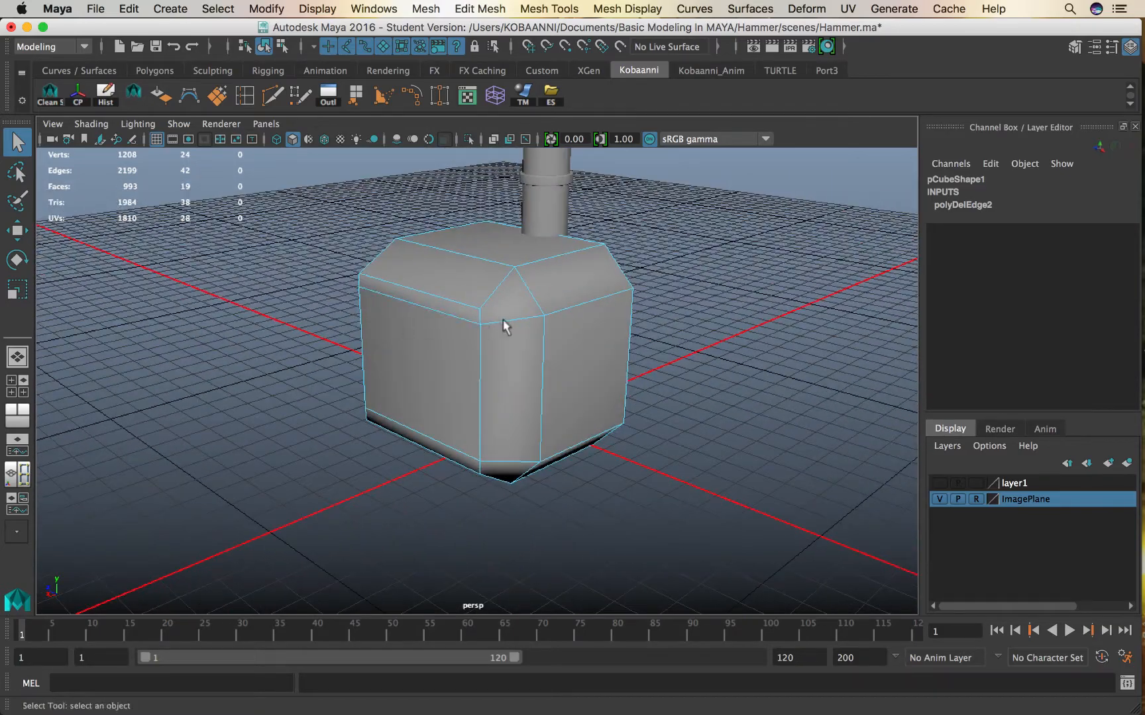
pyautogui.keyDown('alt'); pyautogui.moveTo(504, 325); pyautogui.dragTo(356, 405); pyautogui.keyUp('alt')
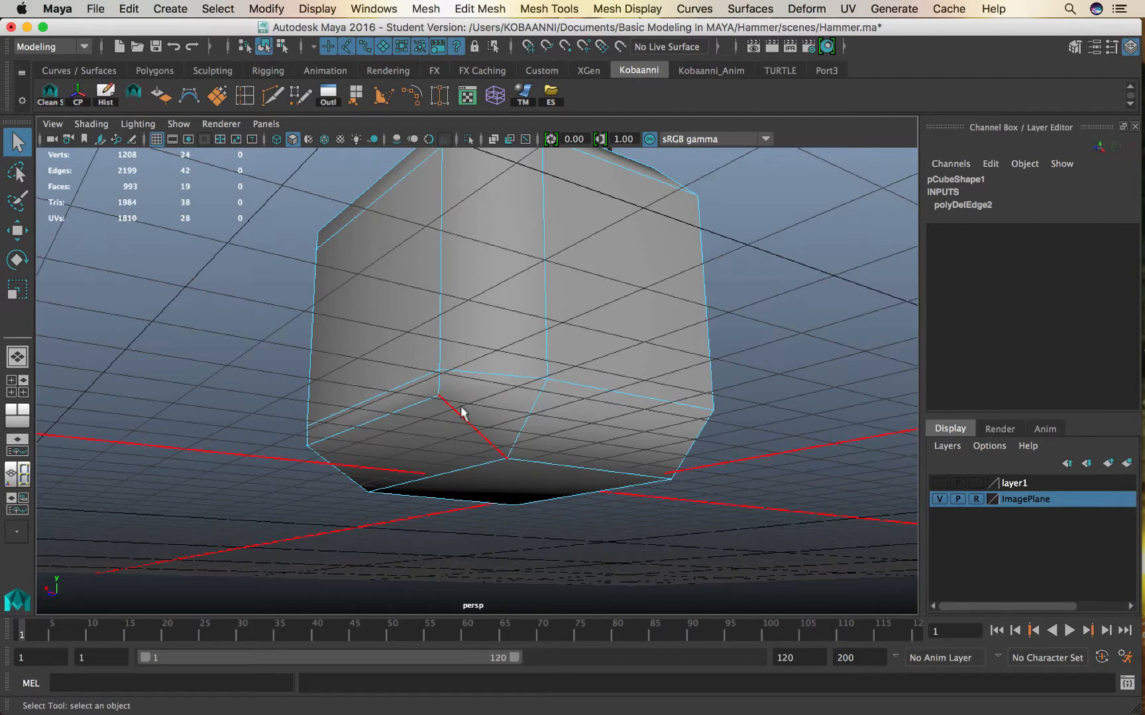
pyautogui.keyDown('alt'); pyautogui.moveTo(478, 428); pyautogui.dragTo(481, 465); pyautogui.keyUp('alt')
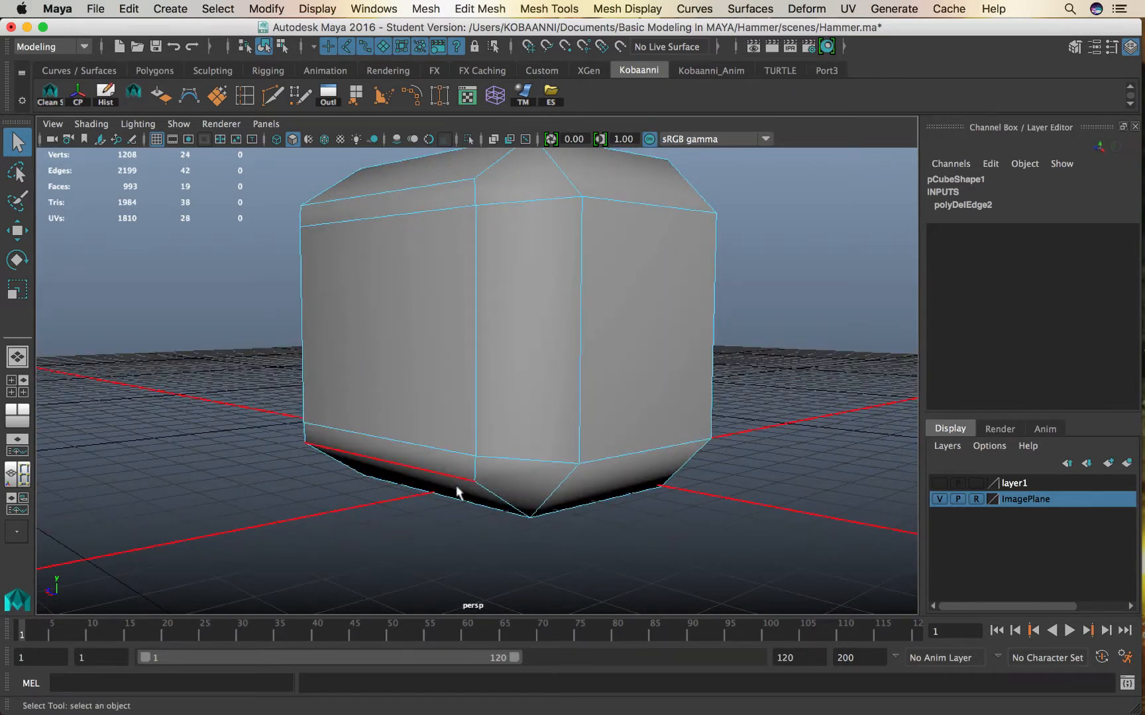
pyautogui.click(460, 478)
pyautogui.keyDown('shift'); pyautogui.moveTo(460, 473); pyautogui.dragTo(459, 467, button='right'); pyautogui.keyUp('shift')
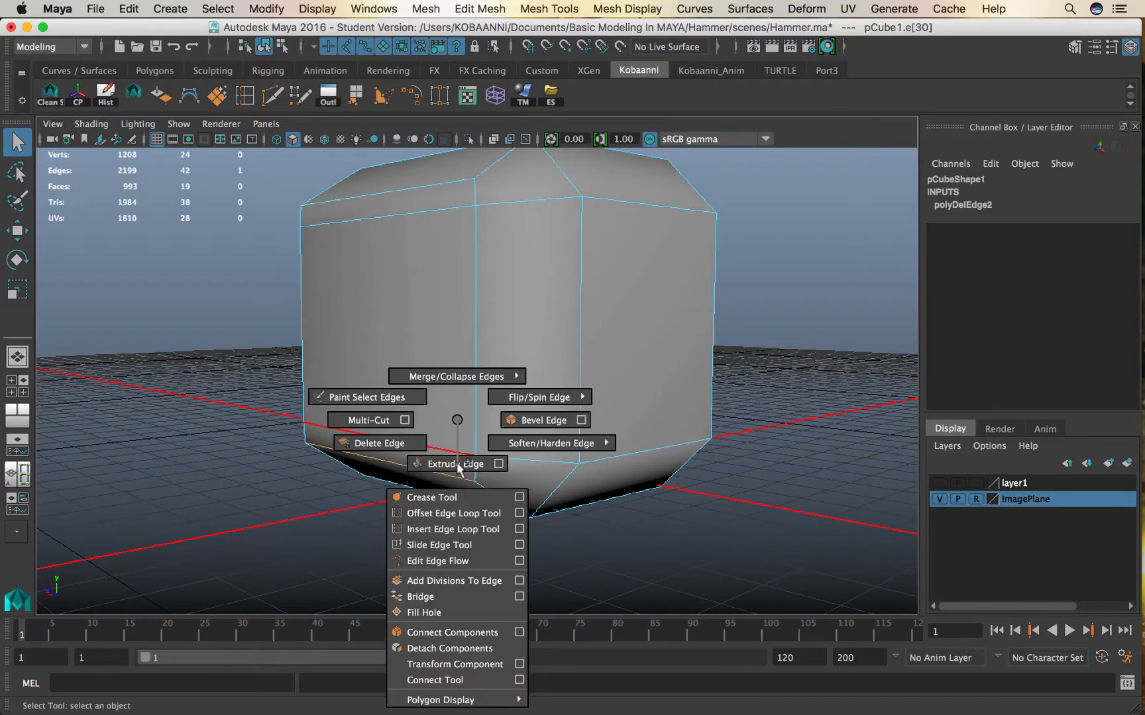
pyautogui.keyDown('shift'); pyautogui.moveTo(366, 445); pyautogui.dragTo(366, 444, button='right'); pyautogui.keyUp('shift')
pyautogui.keyDown('alt'); pyautogui.moveTo(498, 477); pyautogui.dragTo(533, 451); pyautogui.keyUp('alt')
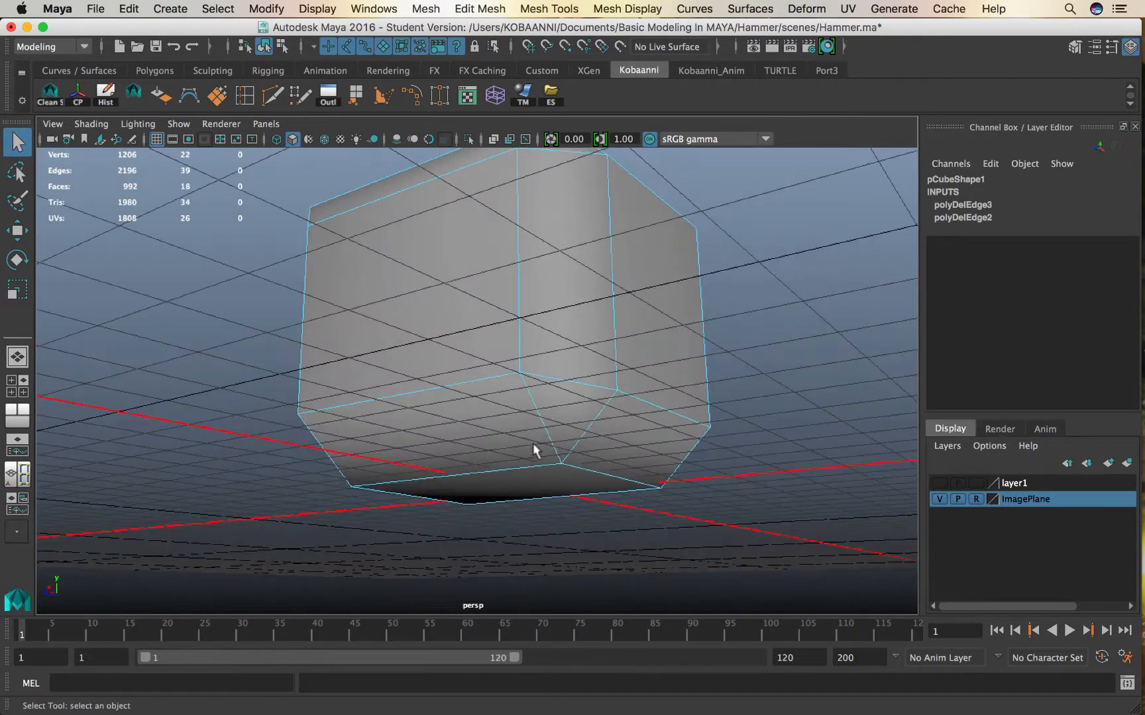
pyautogui.keyDown('alt'); pyautogui.moveTo(524, 407); pyautogui.dragTo(535, 488); pyautogui.keyUp('alt')
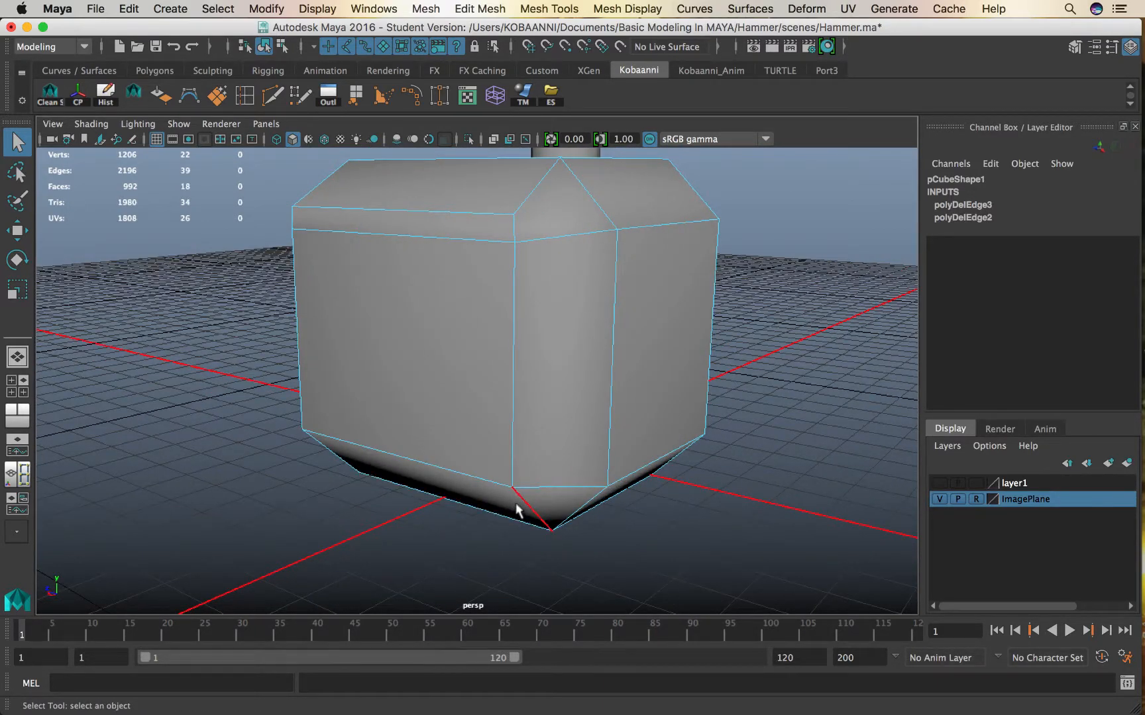
pyautogui.keyDown('alt'); pyautogui.moveTo(508, 463); pyautogui.dragTo(671, 409); pyautogui.keyUp('alt')
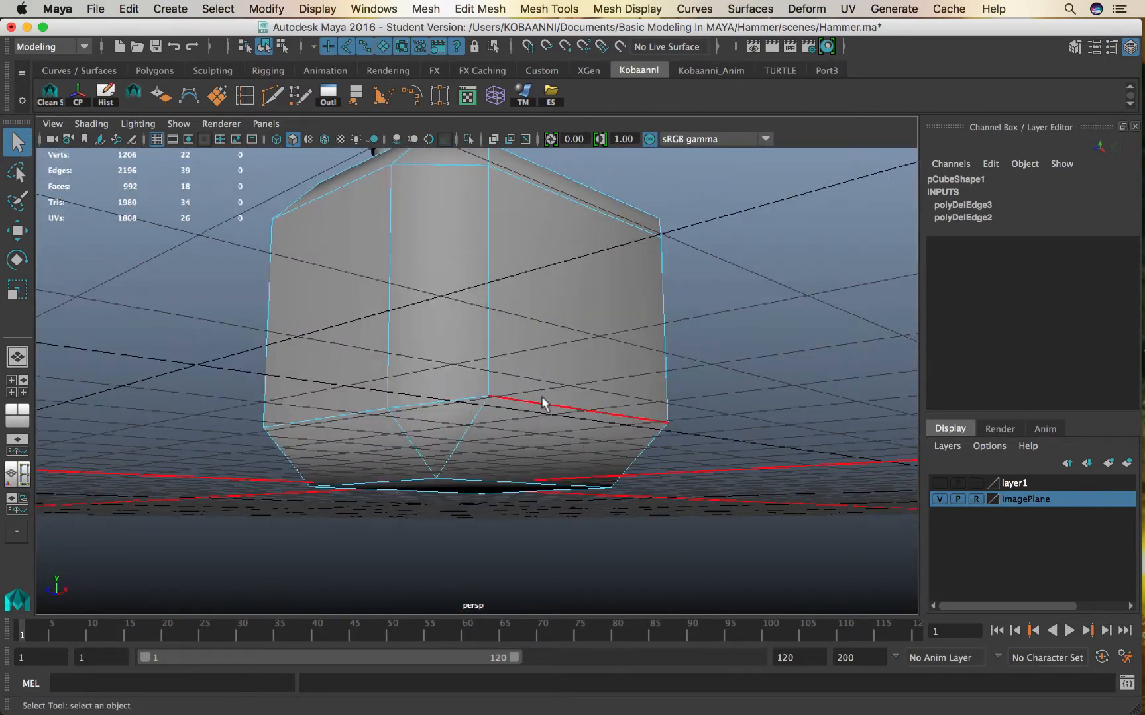
pyautogui.keyDown('alt'); pyautogui.moveTo(541, 398); pyautogui.dragTo(494, 453); pyautogui.keyUp('alt')
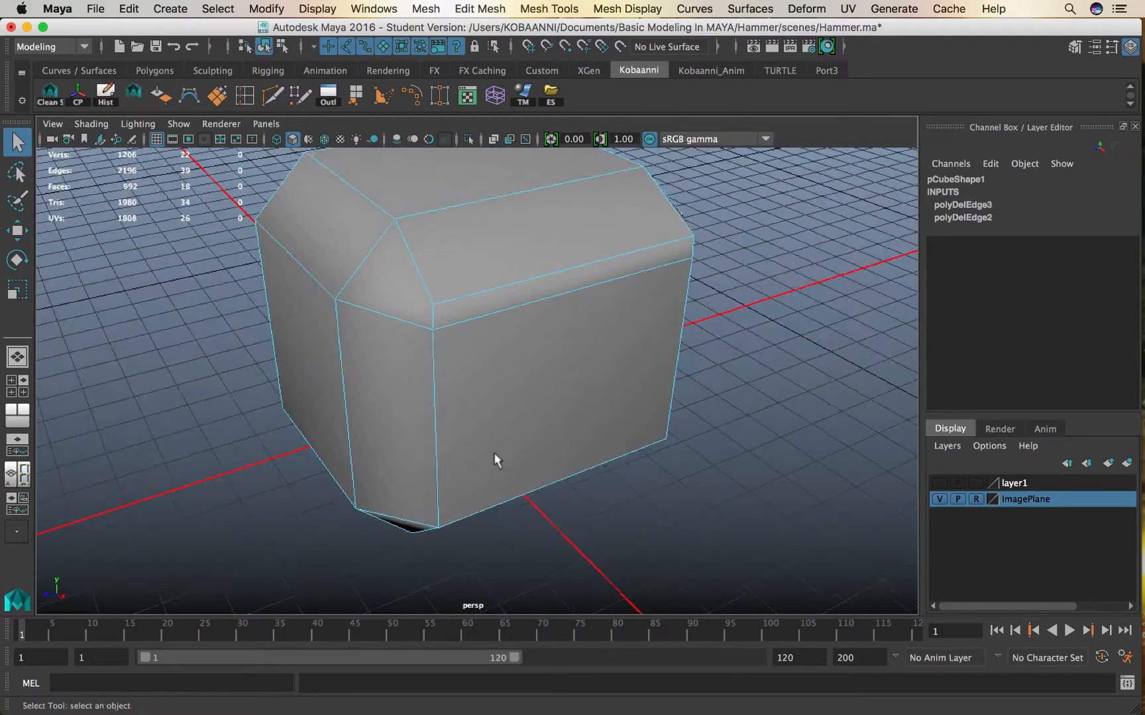
pyautogui.click(508, 277)
pyautogui.moveTo(524, 312)
pyautogui.keyDown('shift'); pyautogui.mouseDown(button='right')
pyautogui.moveTo(462, 338)
pyautogui.moveTo(509, 319)
pyautogui.mouseUp(button='right'); pyautogui.keyUp('shift')
pyautogui.keyDown('alt'); pyautogui.moveTo(508, 319); pyautogui.dragTo(536, 308); pyautogui.keyUp('alt')
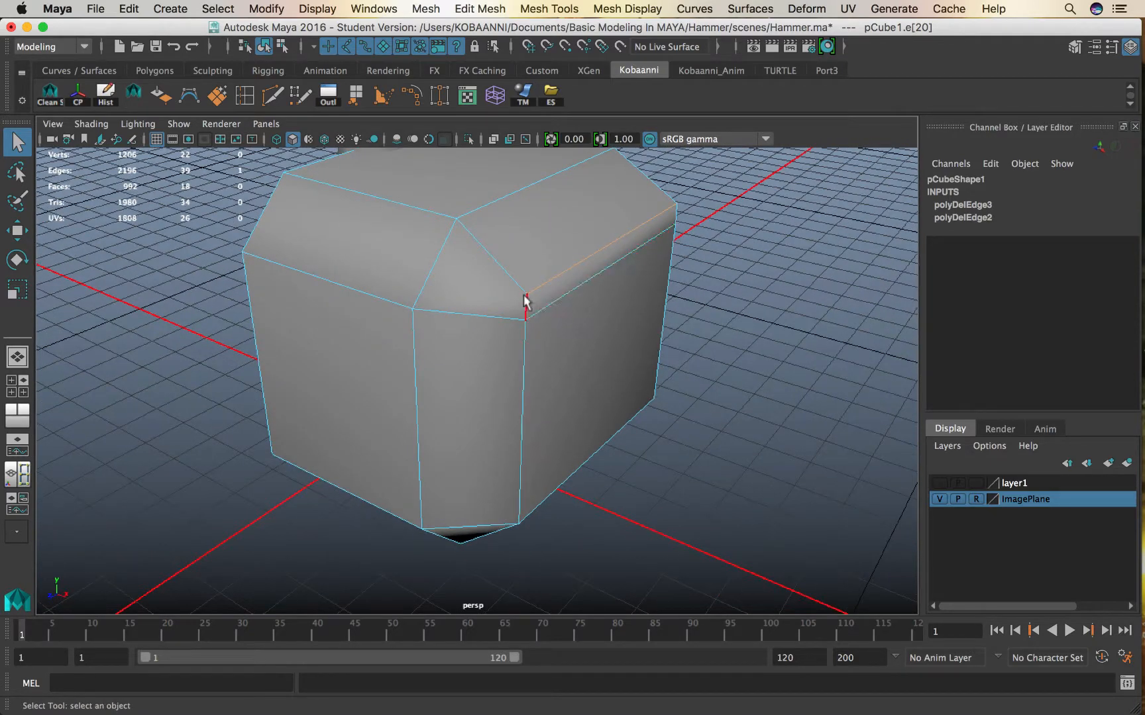
pyautogui.moveTo(529, 309); pyautogui.dragTo(619, 222, button='right')
pyautogui.click(709, 289)
pyautogui.keyDown('alt'); pyautogui.moveTo(709, 289); pyautogui.dragTo(530, 312); pyautogui.keyUp('alt')
pyautogui.click(442, 321)
pyautogui.keyDown('alt'); pyautogui.moveTo(441, 322); pyautogui.dragTo(582, 304); pyautogui.keyUp('alt')
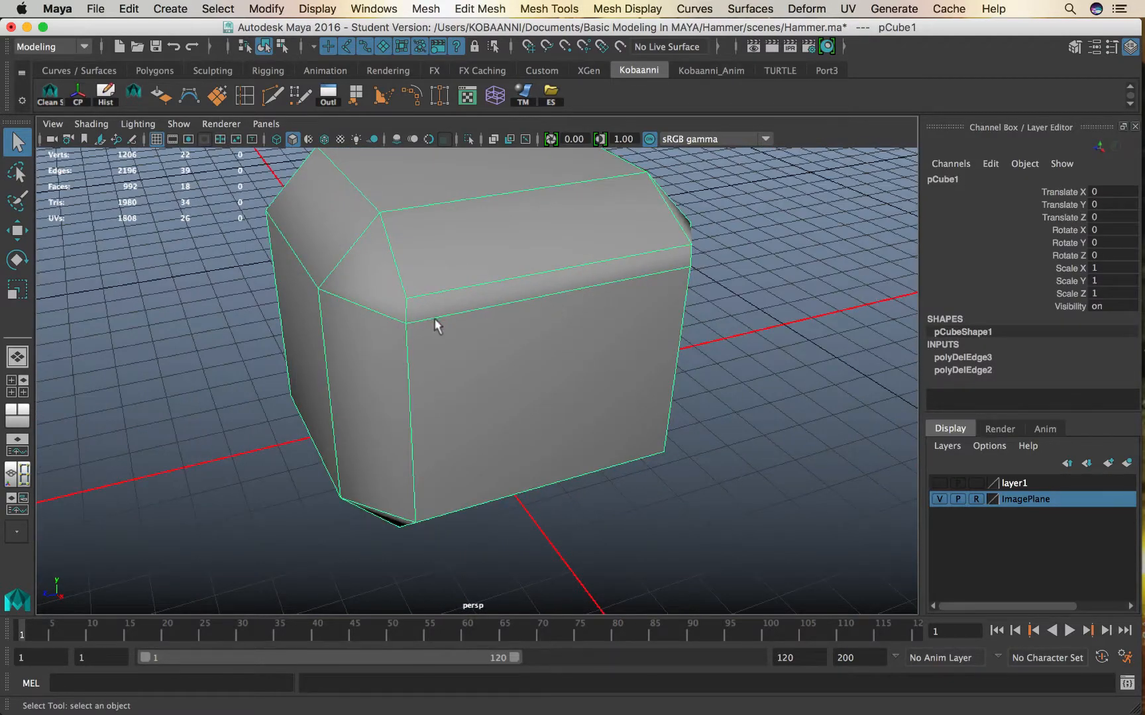
# Delete the leftover parallel edge along the upper bevel of the half head.
pyautogui.keyDown('alt'); pyautogui.moveTo(424, 399); pyautogui.dragTo(448, 384); pyautogui.keyUp('alt')
pyautogui.moveTo(449, 384); pyautogui.dragTo(448, 169, button='right')
pyautogui.click(438, 299)
pyautogui.keyDown('shift'); pyautogui.rightClick(511, 309); pyautogui.keyUp('shift')
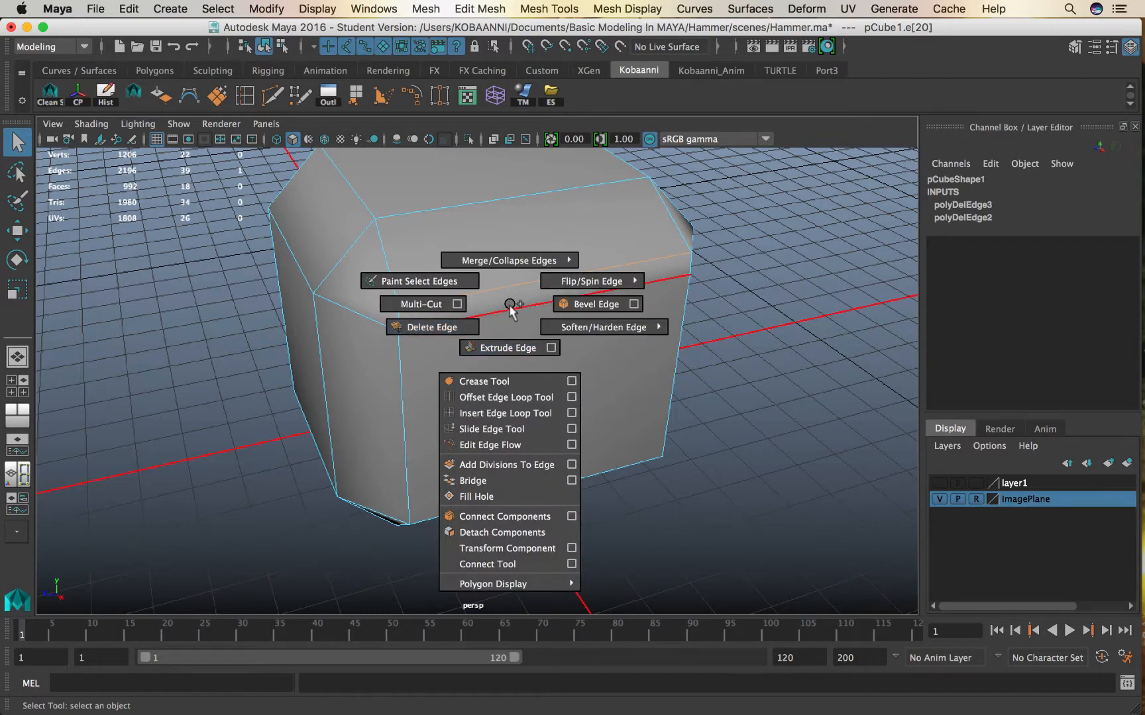
pyautogui.click(423, 327)
# Scale the vertices along the half head's open centre edge in X, working in the front view.
pyautogui.keyDown('alt'); pyautogui.moveTo(468, 388); pyautogui.dragTo(480, 289); pyautogui.keyUp('alt')
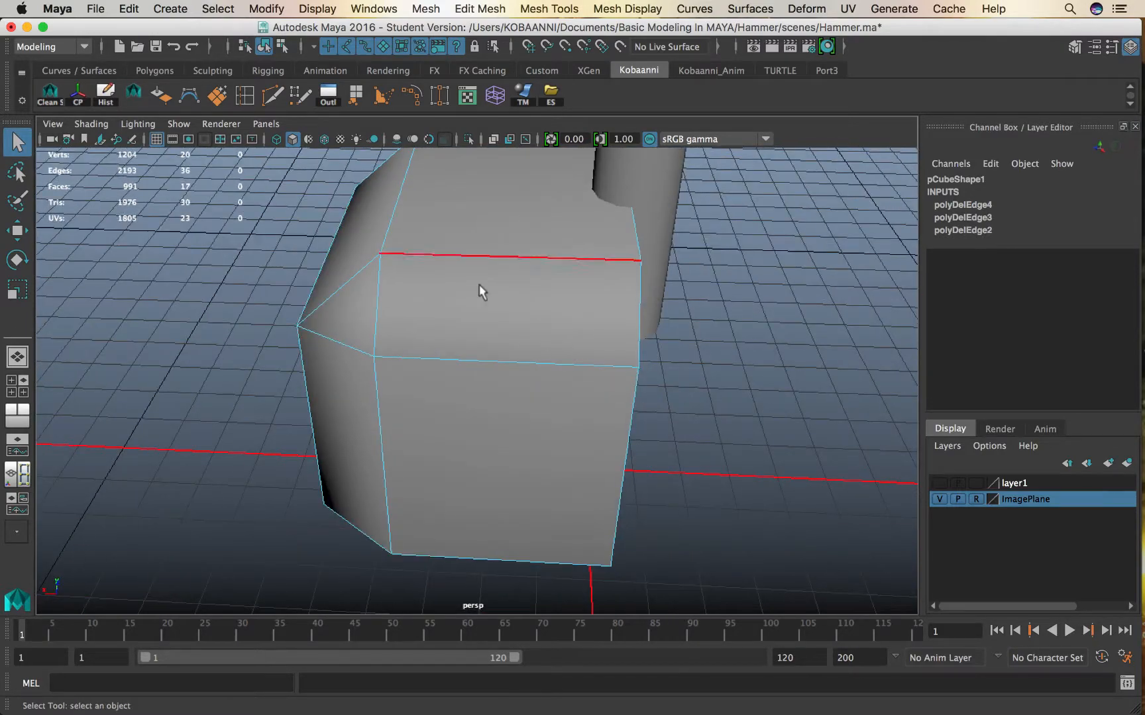
pyautogui.moveTo(475, 241); pyautogui.dragTo(431, 243, button='right')
pyautogui.press('space')
pyautogui.press('space')
pyautogui.moveTo(423, 632); pyautogui.dragTo(422, 633)
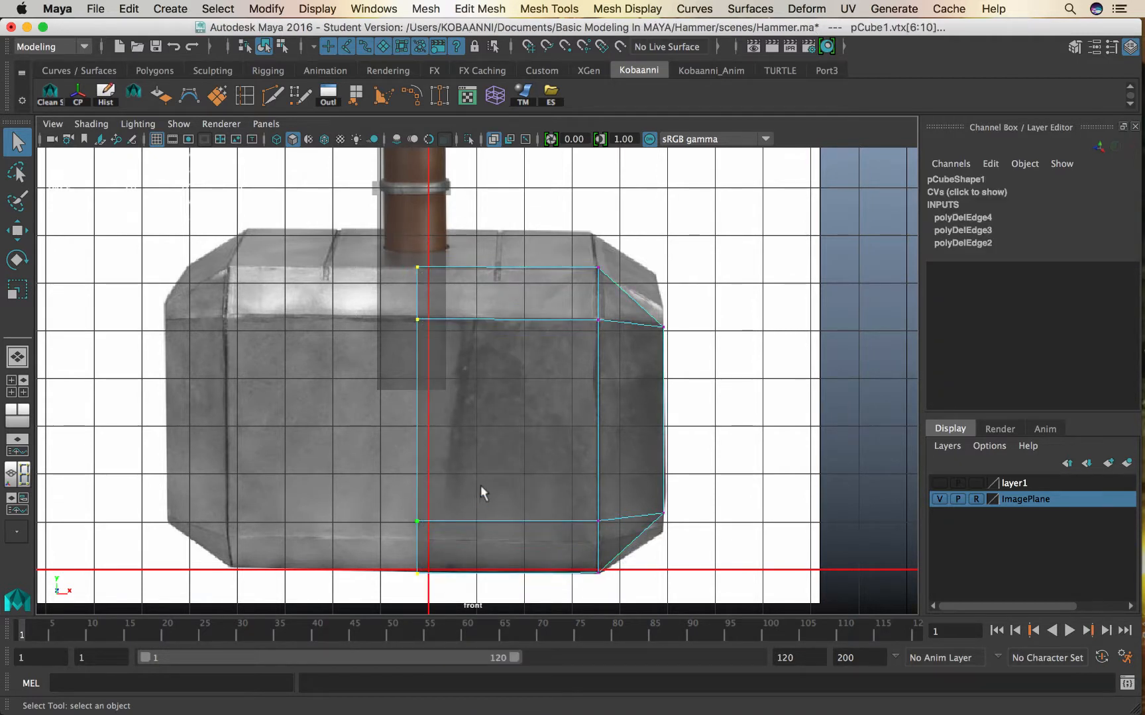
pyautogui.press('r')
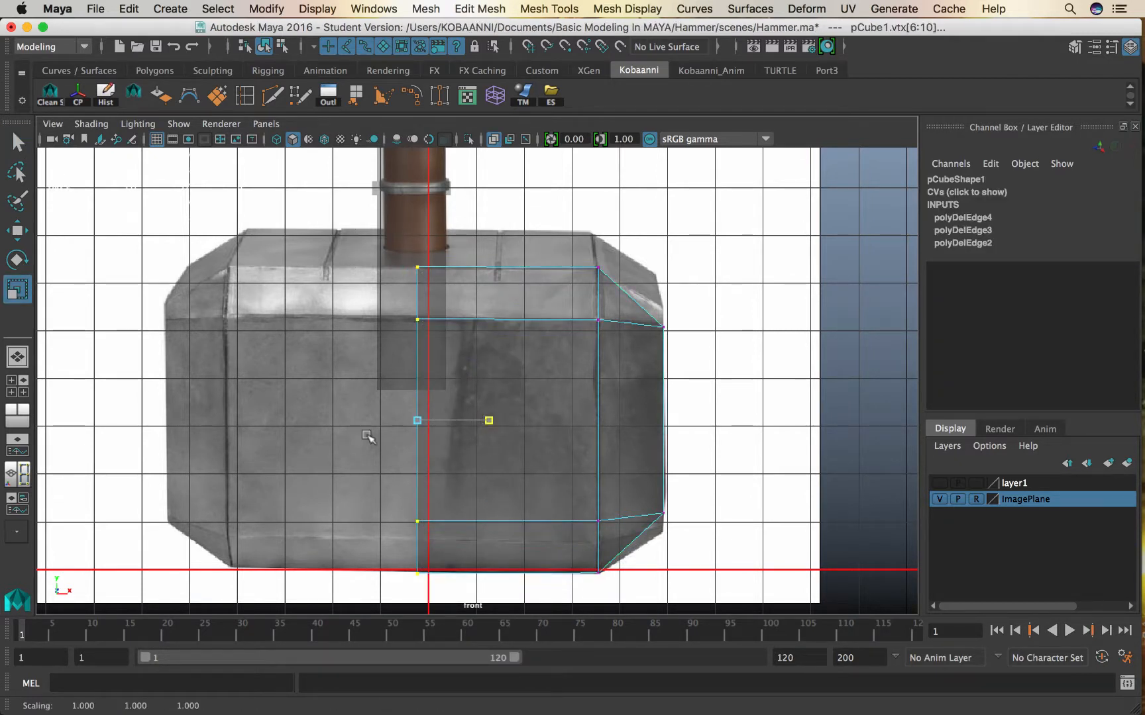
# Mirror the half hammer head as an object across -X to complete the full head.
pyautogui.moveTo(490, 239); pyautogui.dragTo(583, 184, button='right')
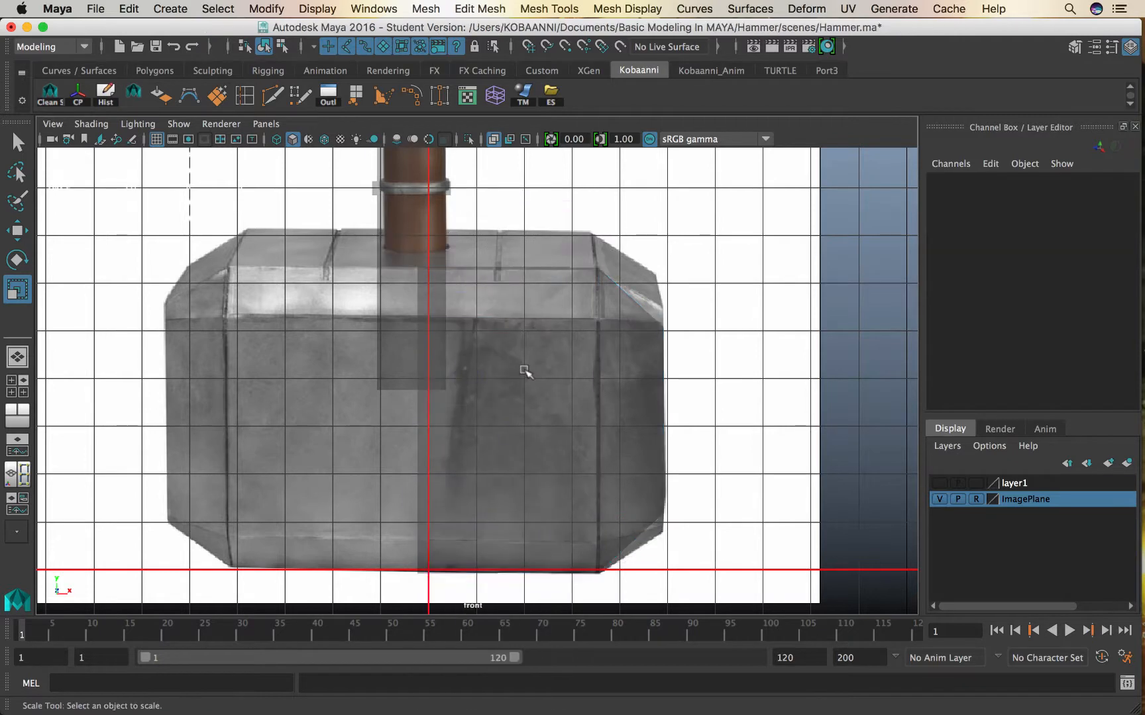
pyautogui.keyDown('shift'); pyautogui.moveTo(524, 329); pyautogui.dragTo(524, 372, button='right'); pyautogui.keyUp('shift')
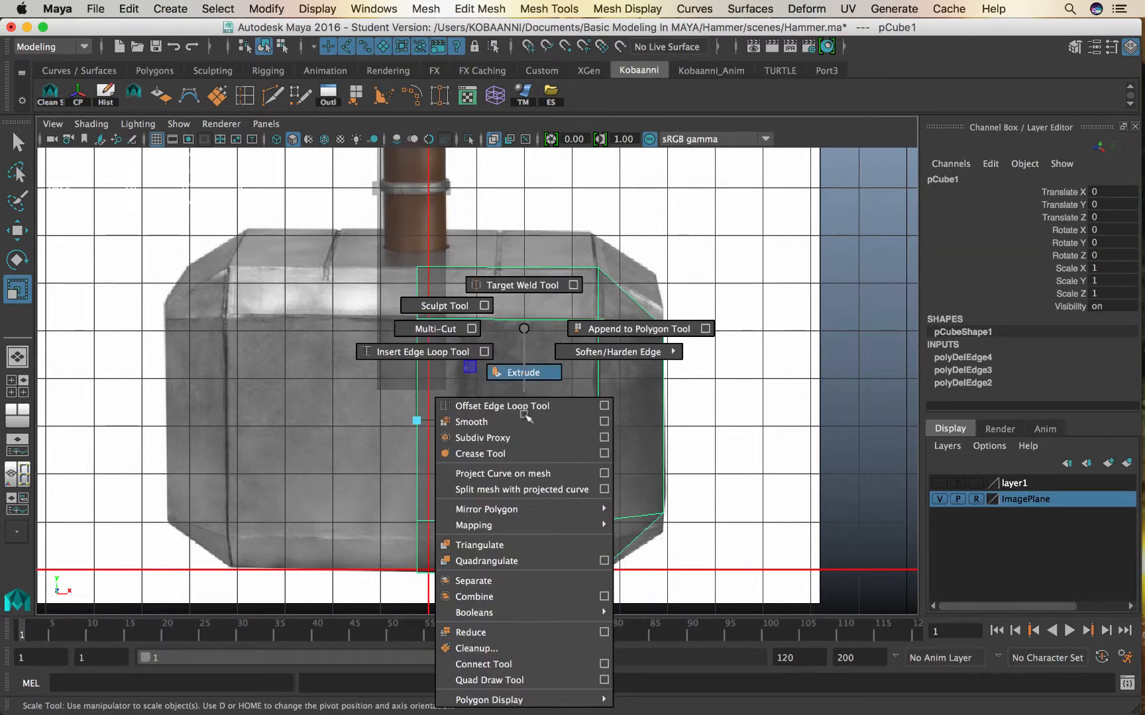
pyautogui.keyDown('shift'); pyautogui.moveTo(525, 416); pyautogui.dragTo(539, 512, button='right'); pyautogui.keyUp('shift')
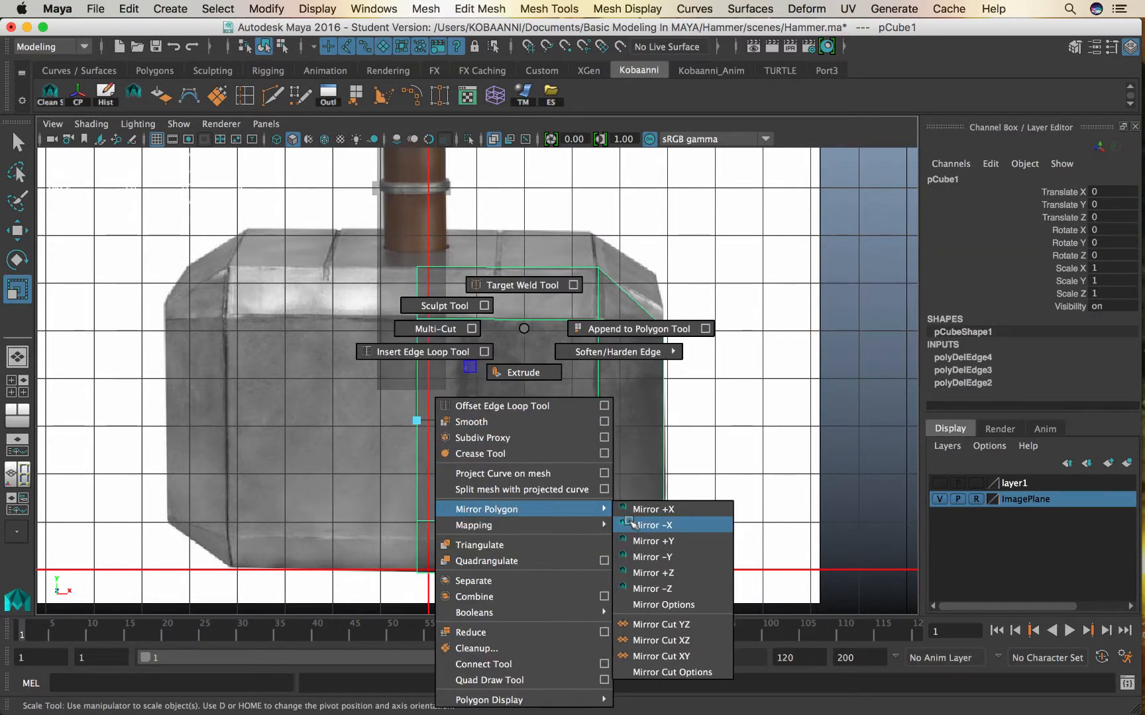
pyautogui.keyDown('shift'); pyautogui.moveTo(648, 526); pyautogui.dragTo(644, 525, button='right'); pyautogui.keyUp('shift')
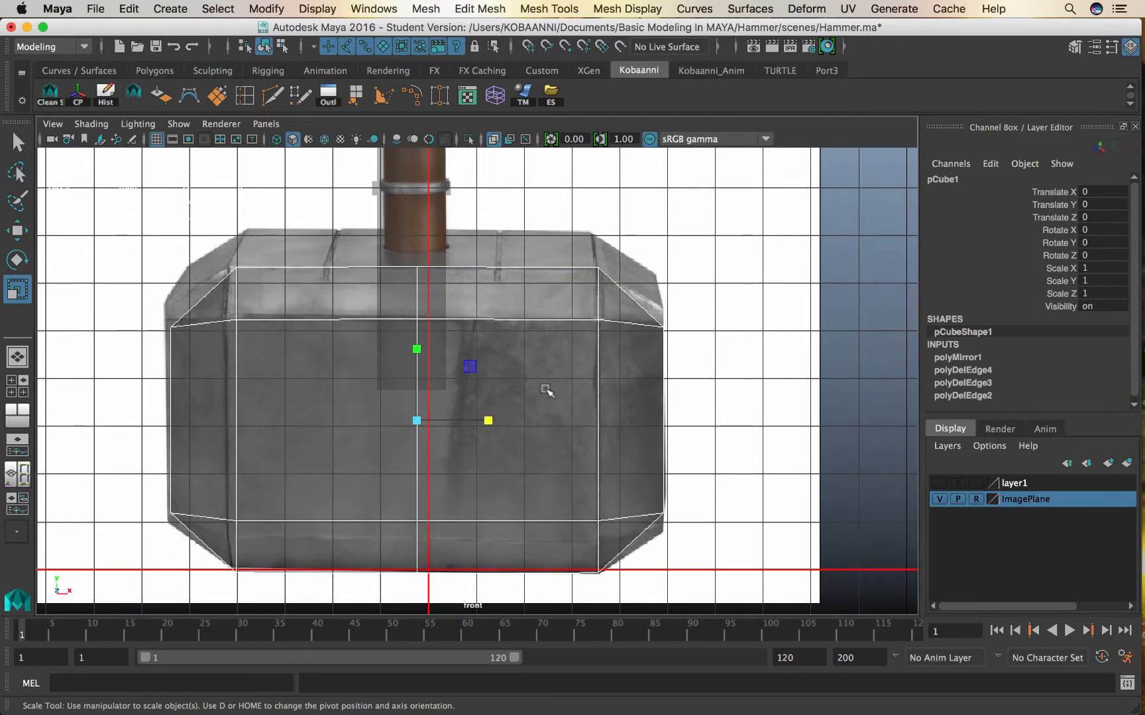
pyautogui.rightClick(530, 240)
# Harden all edges of the mirrored hammer head in the perspective view.
pyautogui.press('space')
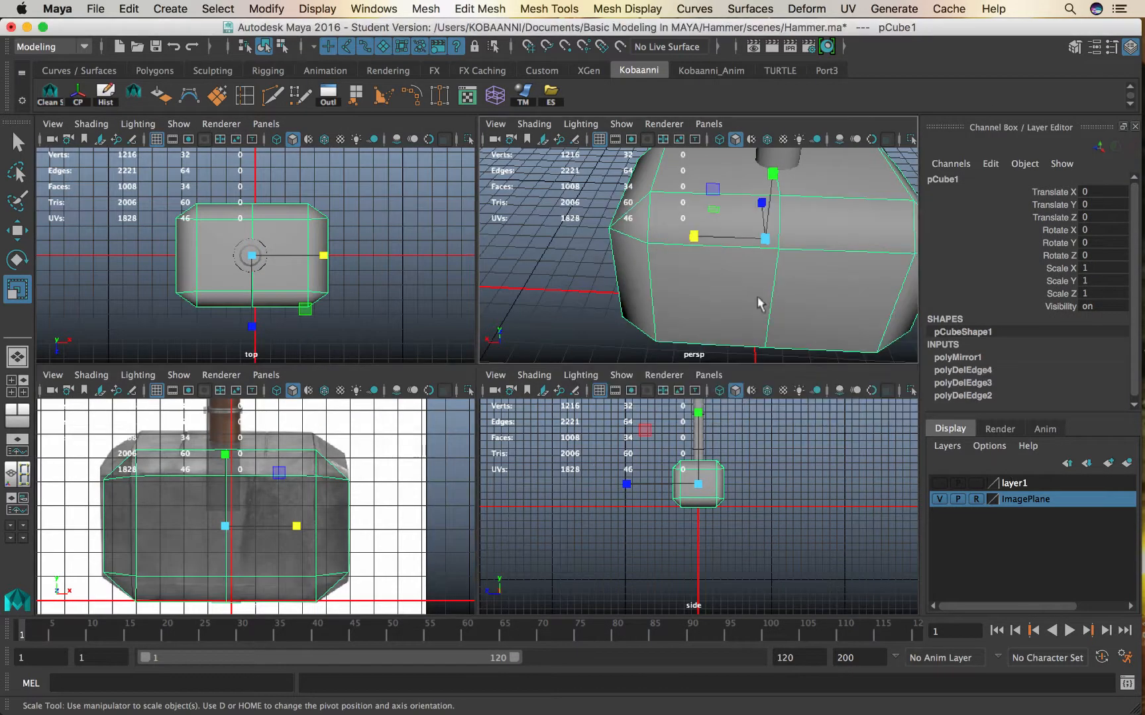
pyautogui.press('space')
pyautogui.keyDown('alt'); pyautogui.moveTo(575, 381); pyautogui.dragTo(884, 404); pyautogui.keyUp('alt')
pyautogui.scroll(-5, 523, 409)
pyautogui.scroll(5, 674, 417)
pyautogui.keyDown('alt'); pyautogui.moveTo(567, 414); pyautogui.dragTo(718, 409); pyautogui.keyUp('alt')
pyautogui.click(704, 413)
pyautogui.keyDown('alt'); pyautogui.moveTo(646, 427); pyautogui.dragTo(696, 421); pyautogui.keyUp('alt')
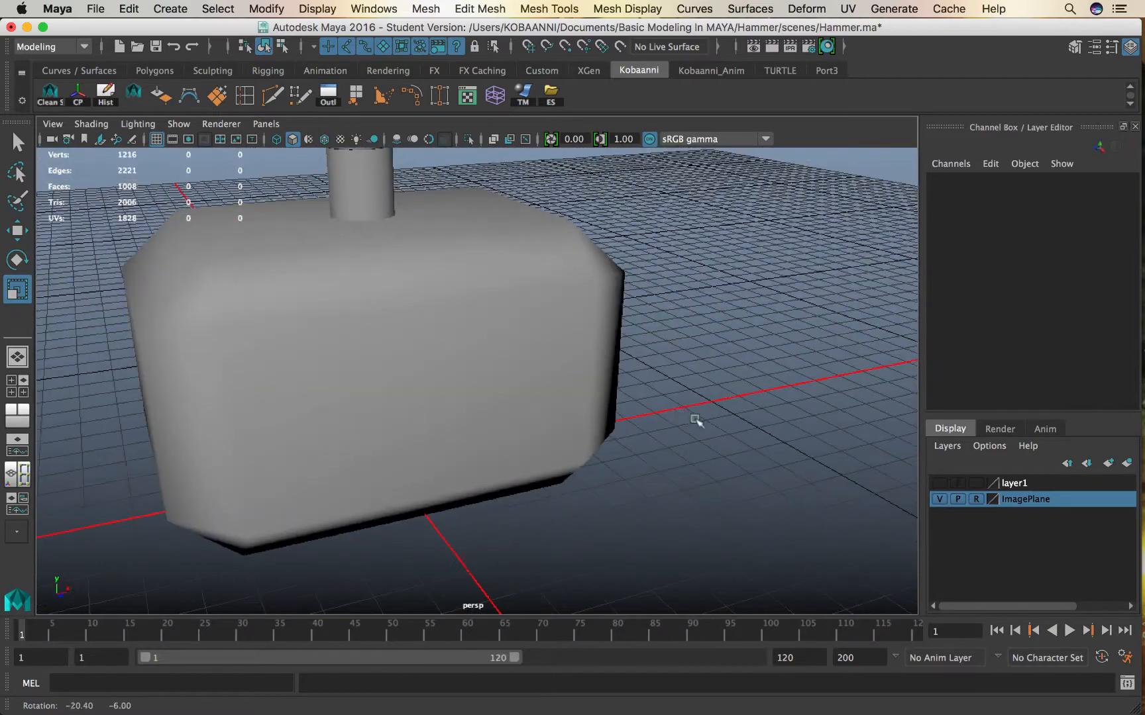
pyautogui.click(494, 366)
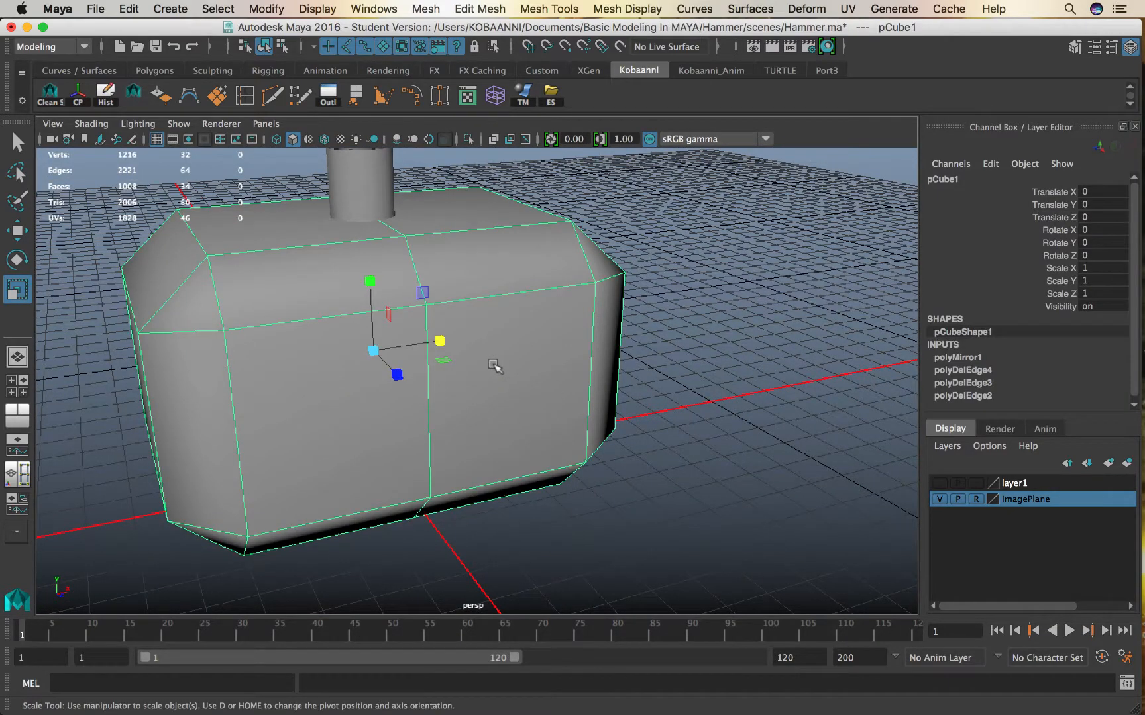
pyautogui.keyDown('shift'); pyautogui.moveTo(493, 329); pyautogui.dragTo(583, 348, button='right'); pyautogui.keyUp('shift')
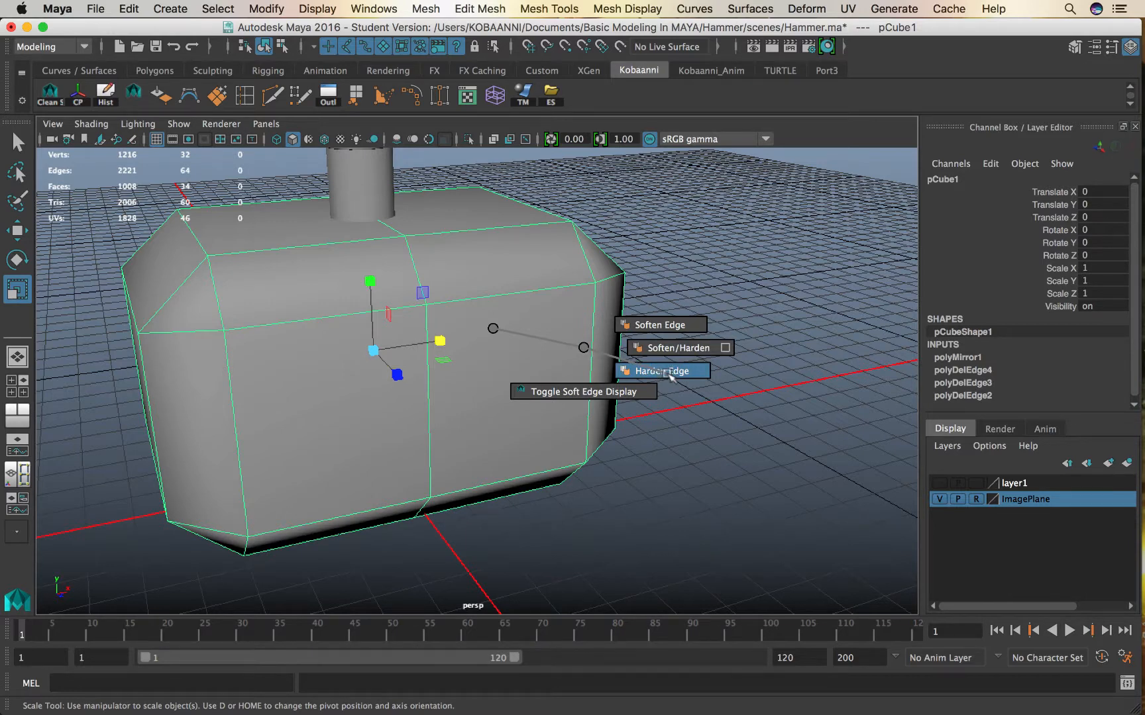
pyautogui.keyDown('shift'); pyautogui.moveTo(671, 376); pyautogui.dragTo(670, 375, button='right'); pyautogui.keyUp('shift')
pyautogui.click(656, 408)
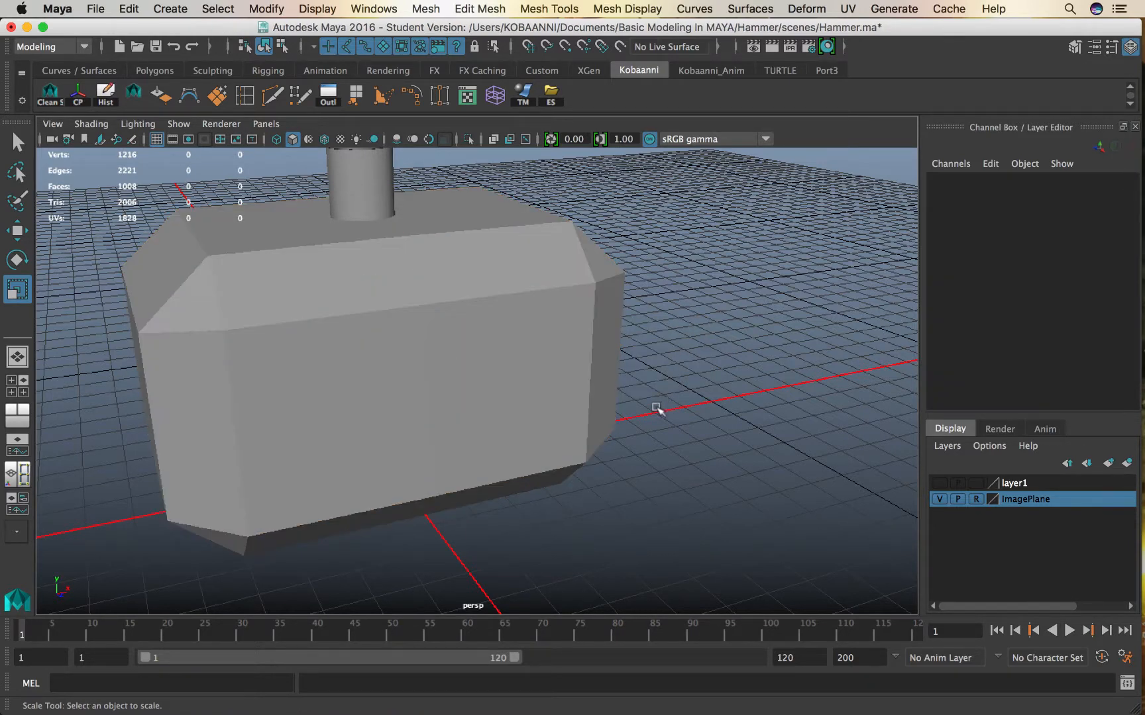
# Delete the vertical edge loop running around the middle of the hammer head.
pyautogui.keyDown('alt'); pyautogui.moveTo(657, 409); pyautogui.dragTo(687, 407); pyautogui.keyUp('alt')
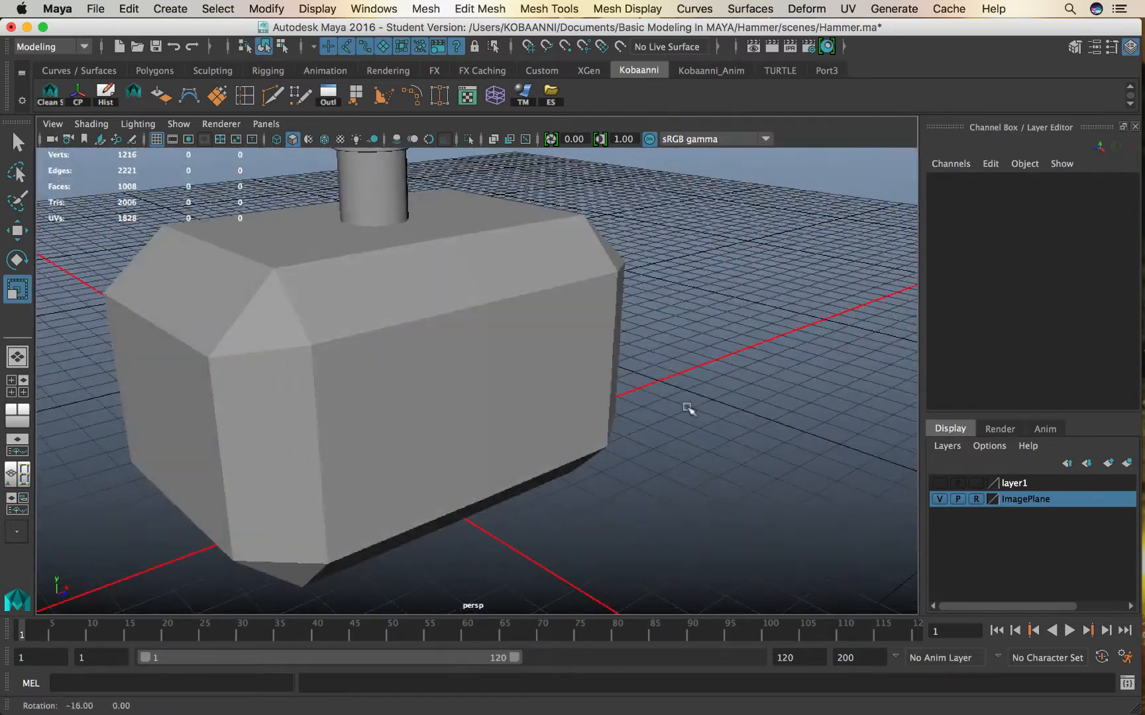
pyautogui.keyDown('alt'); pyautogui.moveTo(687, 407); pyautogui.dragTo(560, 406, button='right'); pyautogui.keyUp('alt')
pyautogui.keyDown('alt'); pyautogui.moveTo(529, 404); pyautogui.dragTo(638, 438); pyautogui.keyUp('alt')
pyautogui.scroll(10, 508, 433)
pyautogui.scroll(-5, 656, 438)
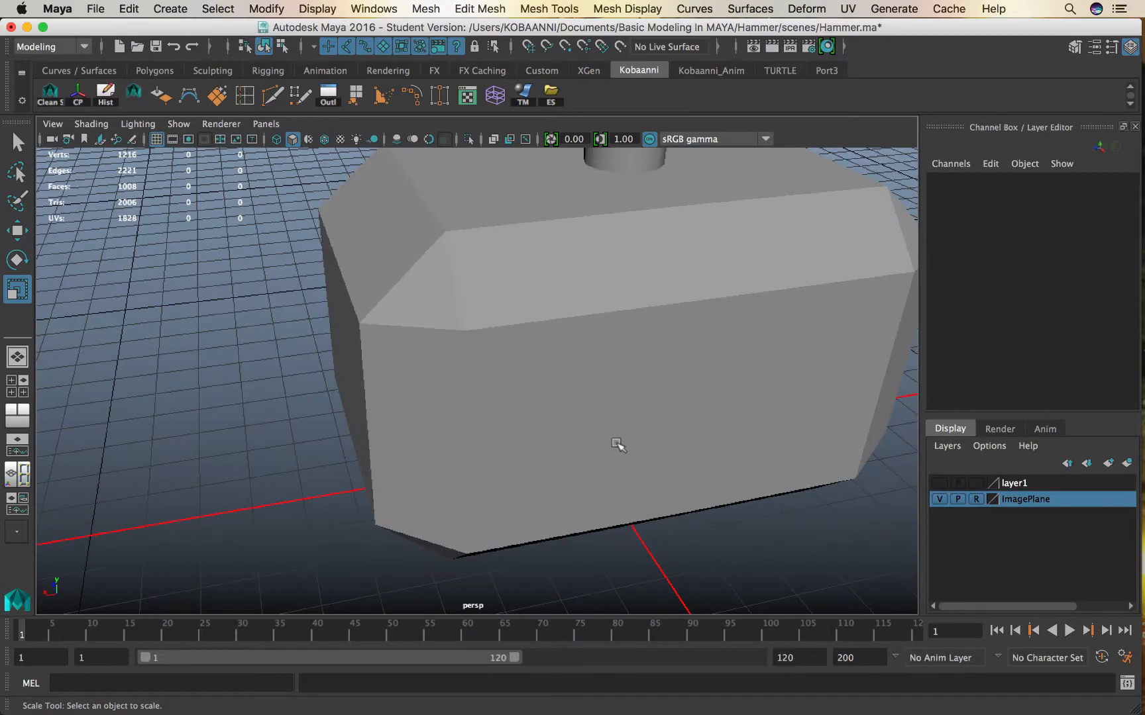
pyautogui.click(618, 447)
pyautogui.scroll(-5, 607, 478)
pyautogui.keyDown('alt'); pyautogui.moveTo(577, 466); pyautogui.dragTo(618, 388); pyautogui.keyUp('alt')
pyautogui.moveTo(612, 240); pyautogui.dragTo(610, 198, button='right')
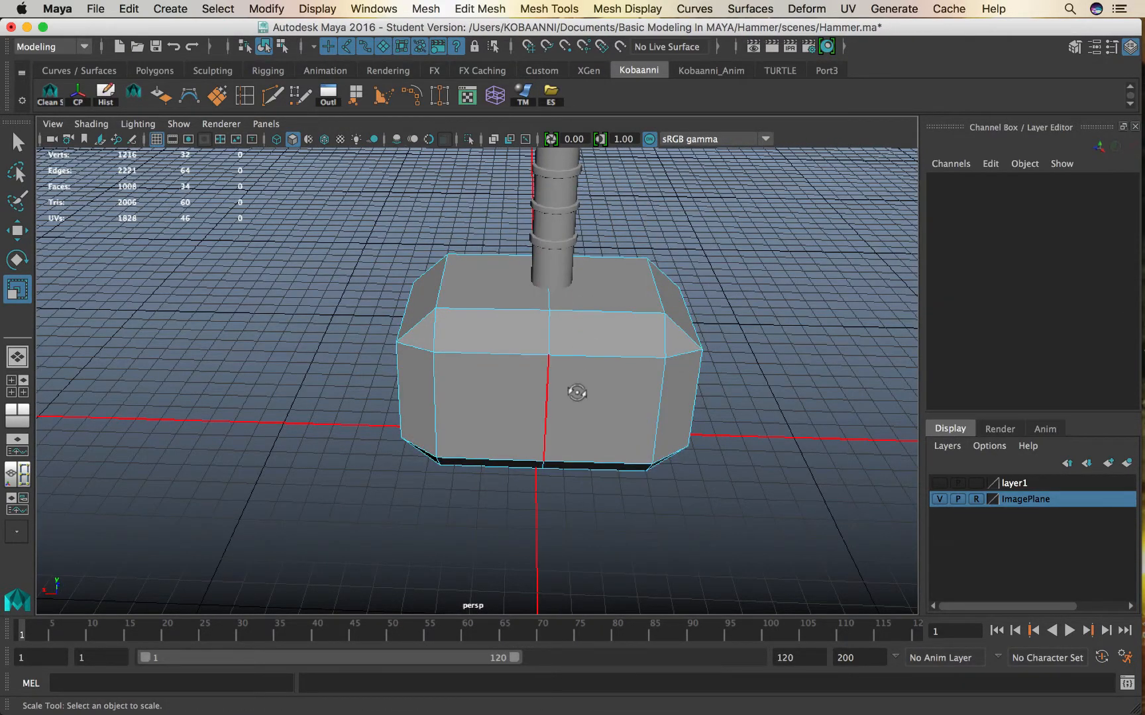
pyautogui.keyDown('alt'); pyautogui.moveTo(577, 391); pyautogui.dragTo(552, 396); pyautogui.keyUp('alt')
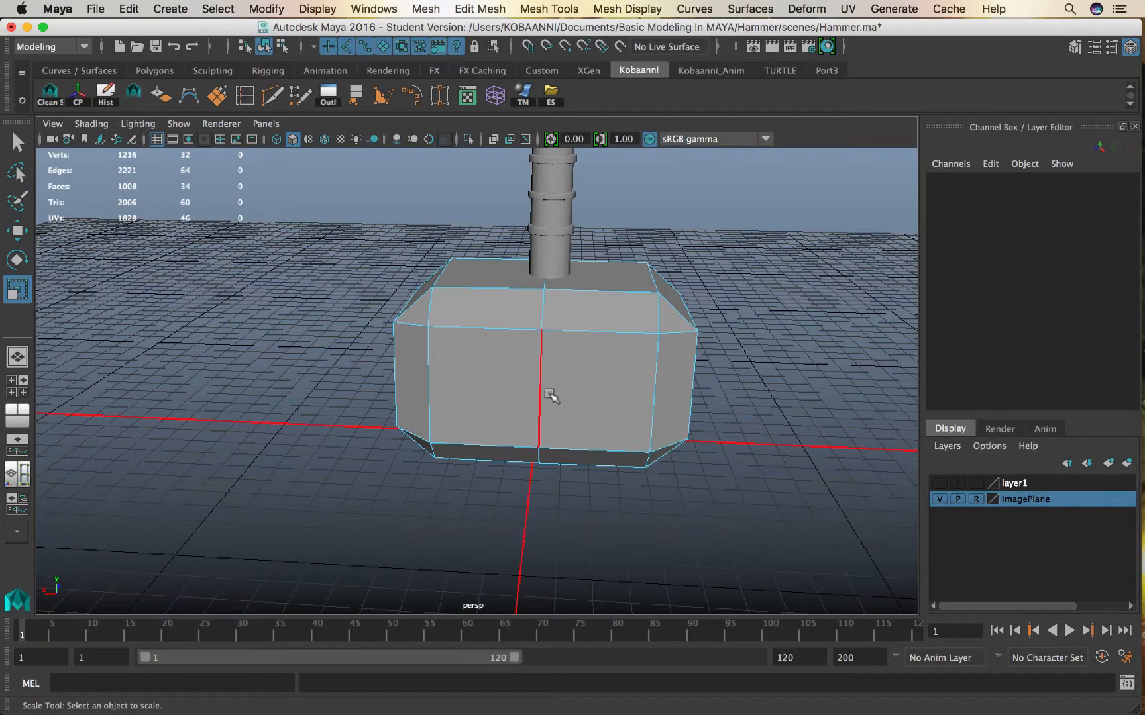
pyautogui.doubleClick(550, 393)
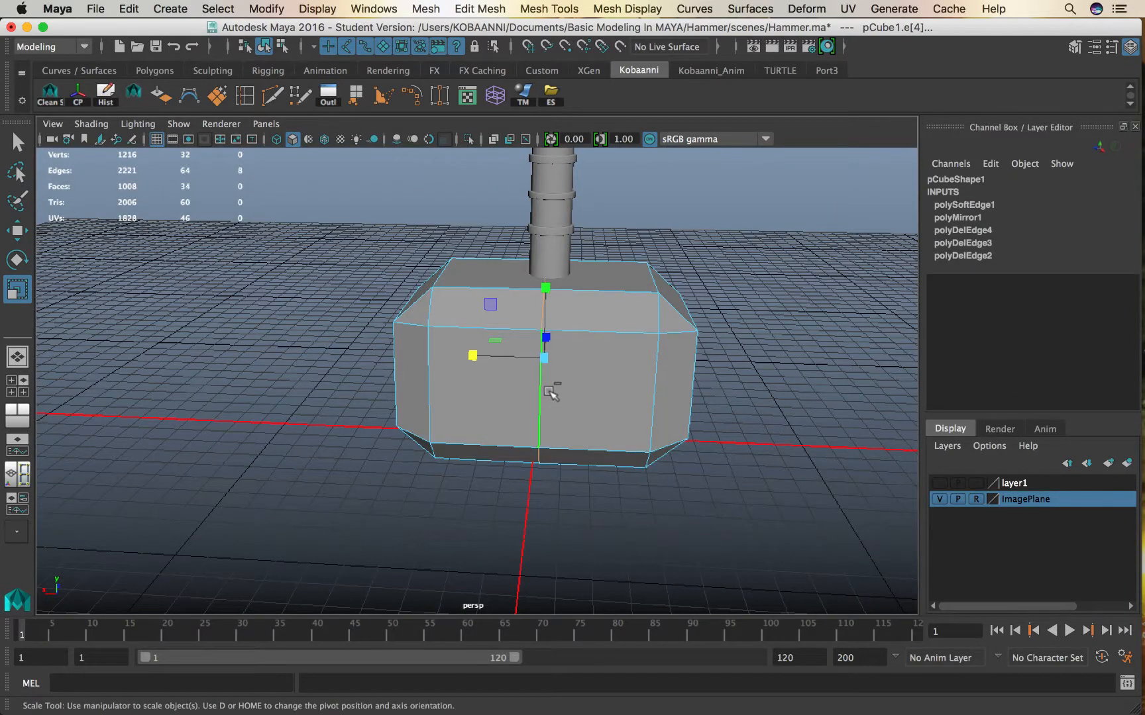
pyautogui.keyDown('shift'); pyautogui.moveTo(551, 393); pyautogui.dragTo(455, 420, button='right'); pyautogui.keyUp('shift')
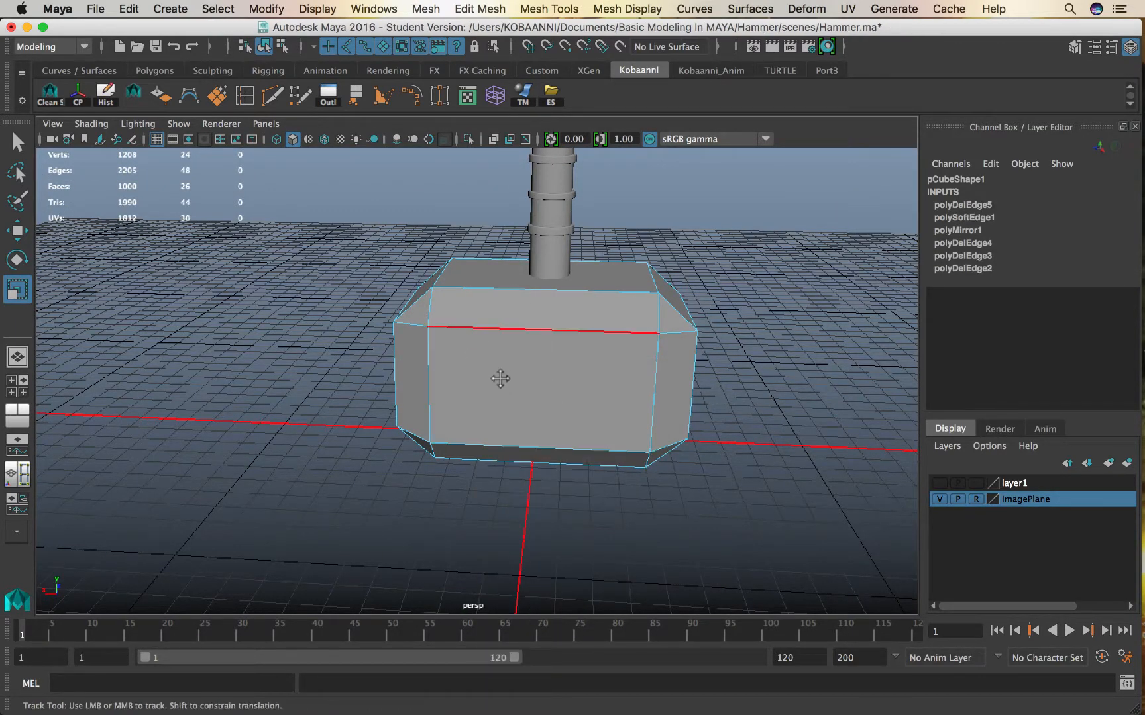
# Bring the upper end of the handle into view and select the flared pommel.
pyautogui.keyDown('alt'); pyautogui.moveTo(504, 378); pyautogui.dragTo(512, 372); pyautogui.keyUp('alt')
pyautogui.click(509, 351)
pyautogui.press('f')
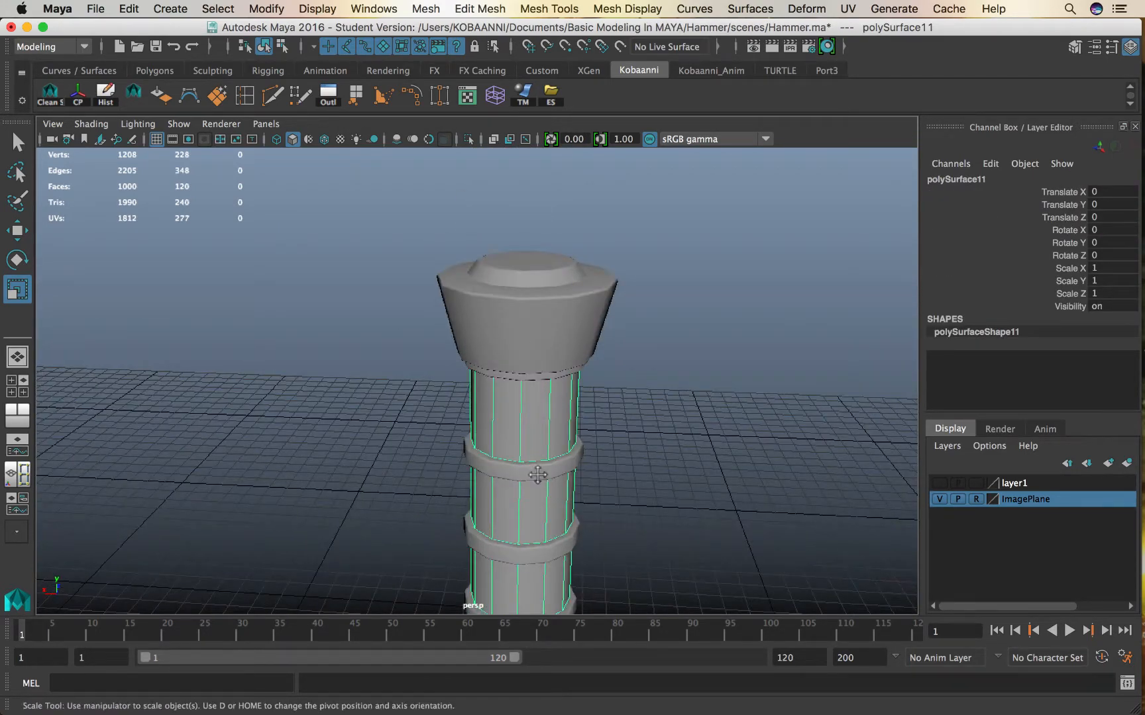
pyautogui.keyDown('alt'); pyautogui.moveTo(538, 475); pyautogui.dragTo(500, 251, button='middle'); pyautogui.keyUp('alt')
pyautogui.scroll(-5, 532, 435)
pyautogui.keyDown('alt'); pyautogui.moveTo(524, 458); pyautogui.dragTo(493, 464, button='middle'); pyautogui.keyUp('alt')
pyautogui.scroll(4, 528, 375)
pyautogui.scroll(-4, 517, 407)
pyautogui.scroll(3, 482, 312)
pyautogui.click(482, 312)
pyautogui.scroll(3, 493, 370)
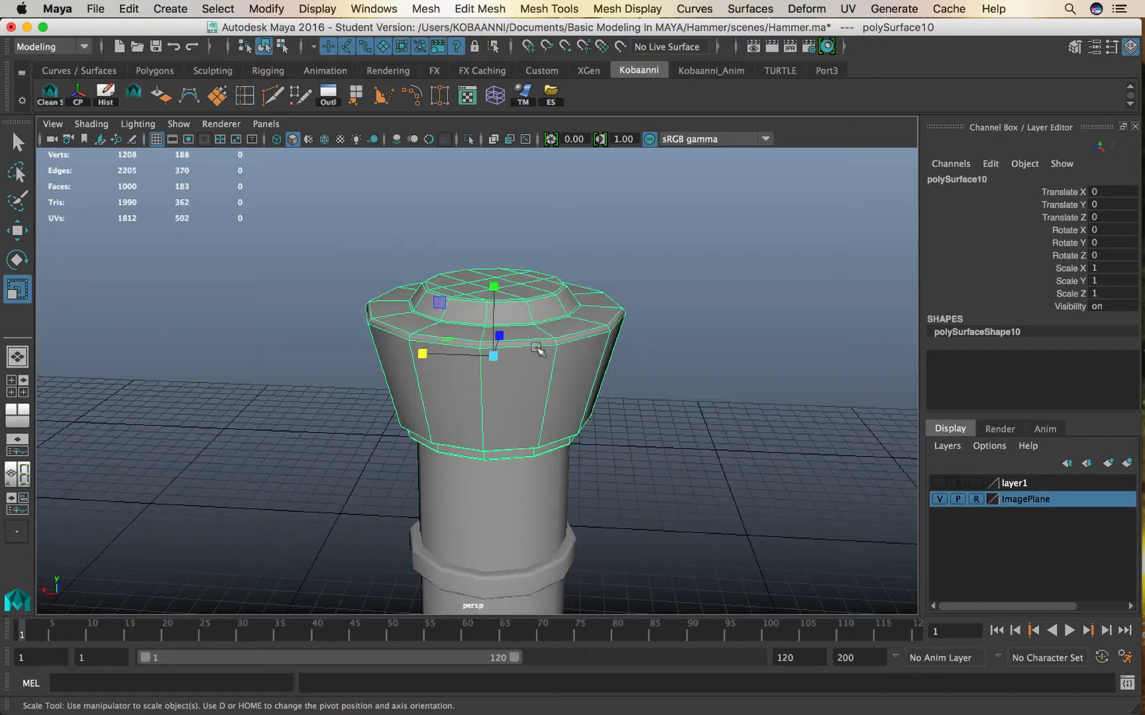
# Examine the supporting edge loops on the pommel's top, rim and lower collar.
pyautogui.keyDown('alt'); pyautogui.moveTo(530, 351); pyautogui.dragTo(500, 416); pyautogui.keyUp('alt')
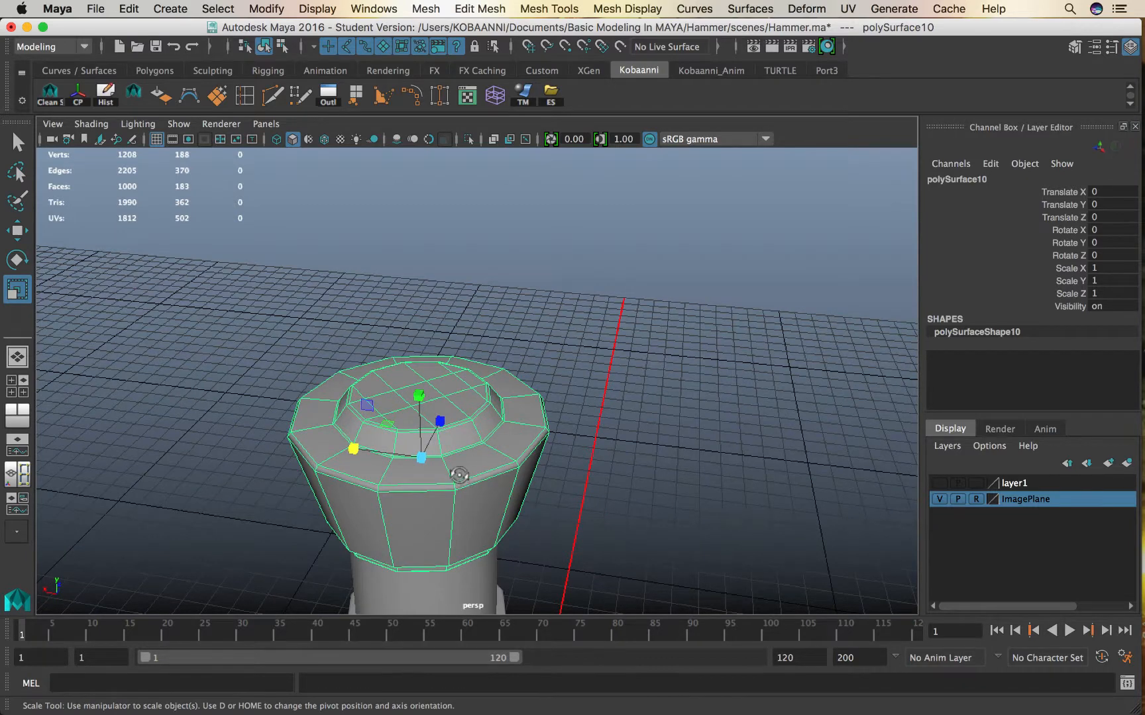
pyautogui.keyDown('alt'); pyautogui.moveTo(460, 473); pyautogui.dragTo(463, 456); pyautogui.keyUp('alt')
pyautogui.keyDown('alt'); pyautogui.moveTo(476, 429); pyautogui.dragTo(460, 440, button='middle'); pyautogui.keyUp('alt')
pyautogui.scroll(3, 473, 422)
pyautogui.scroll(-3, 477, 421)
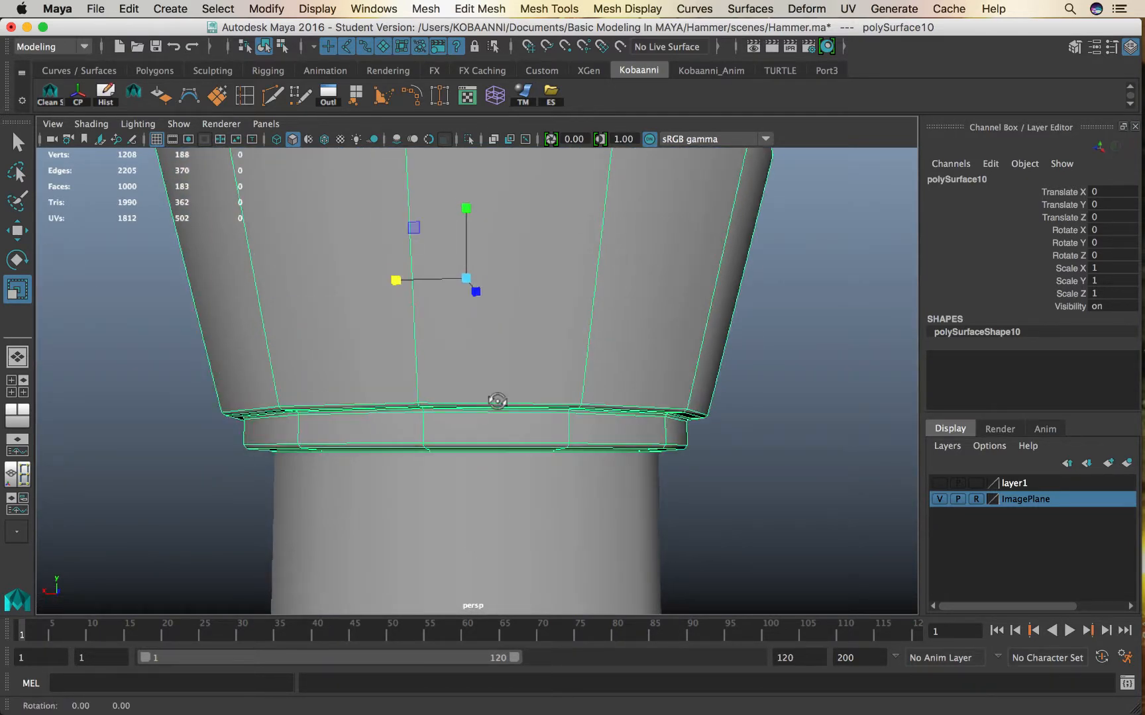
pyautogui.scroll(2, 503, 391)
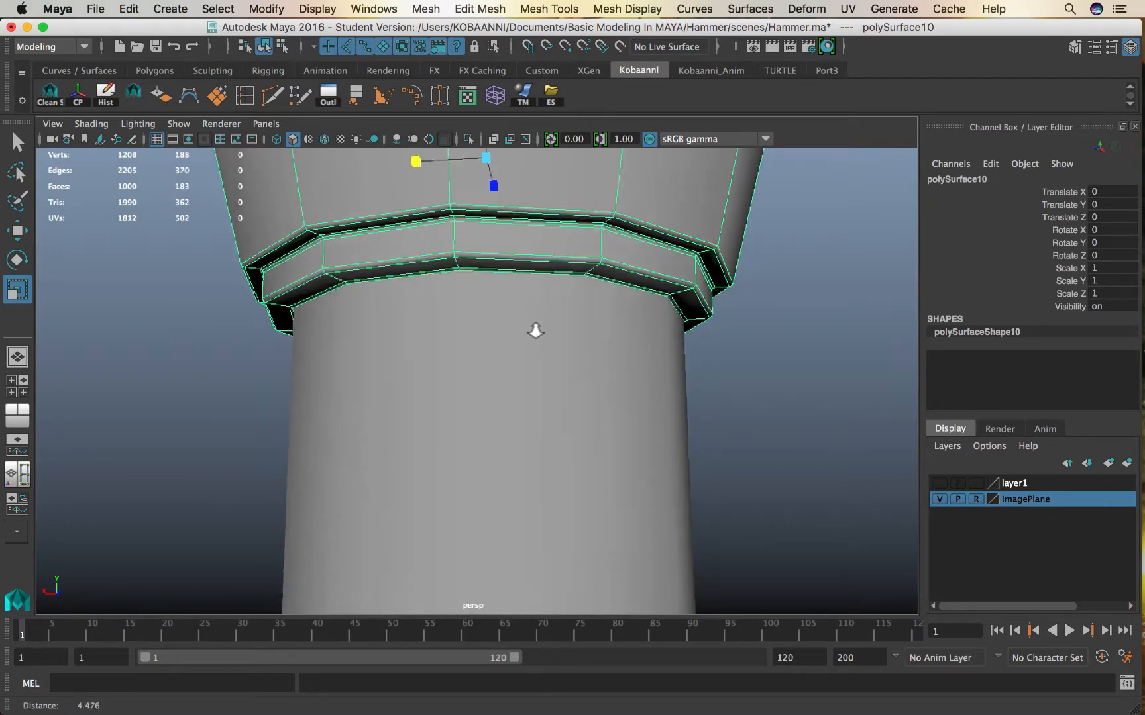
pyautogui.scroll(2, 558, 345)
pyautogui.scroll(-1, 680, 158)
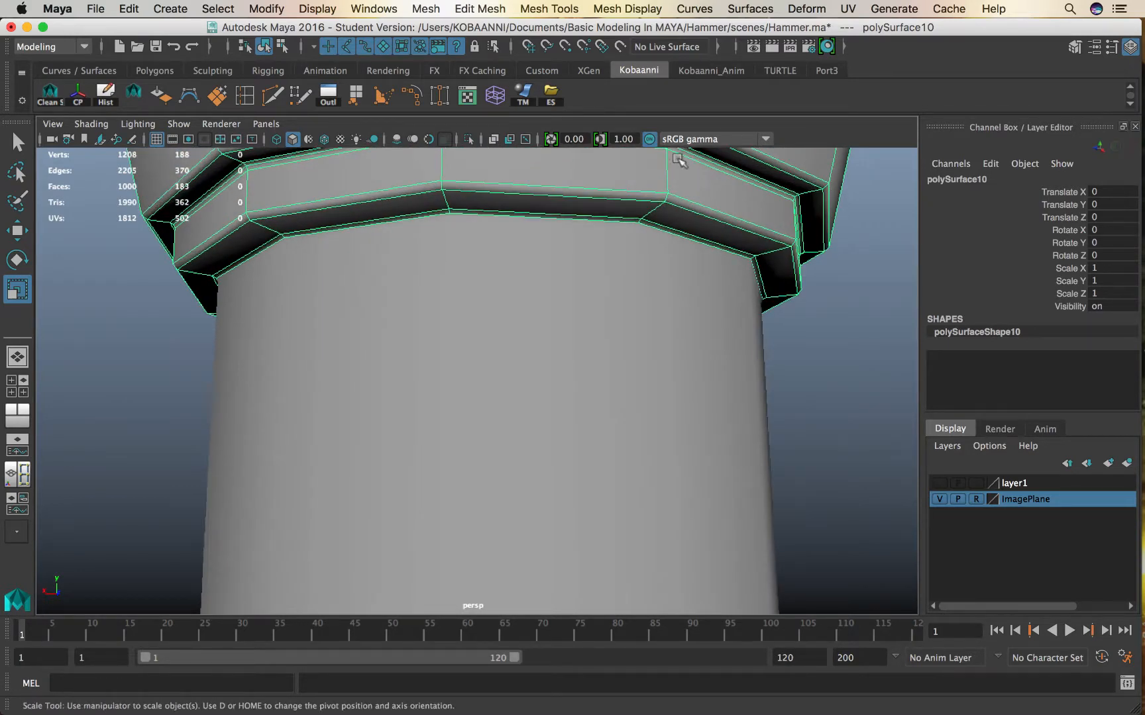
pyautogui.keyDown('alt'); pyautogui.moveTo(680, 158); pyautogui.dragTo(711, 177); pyautogui.keyUp('alt')
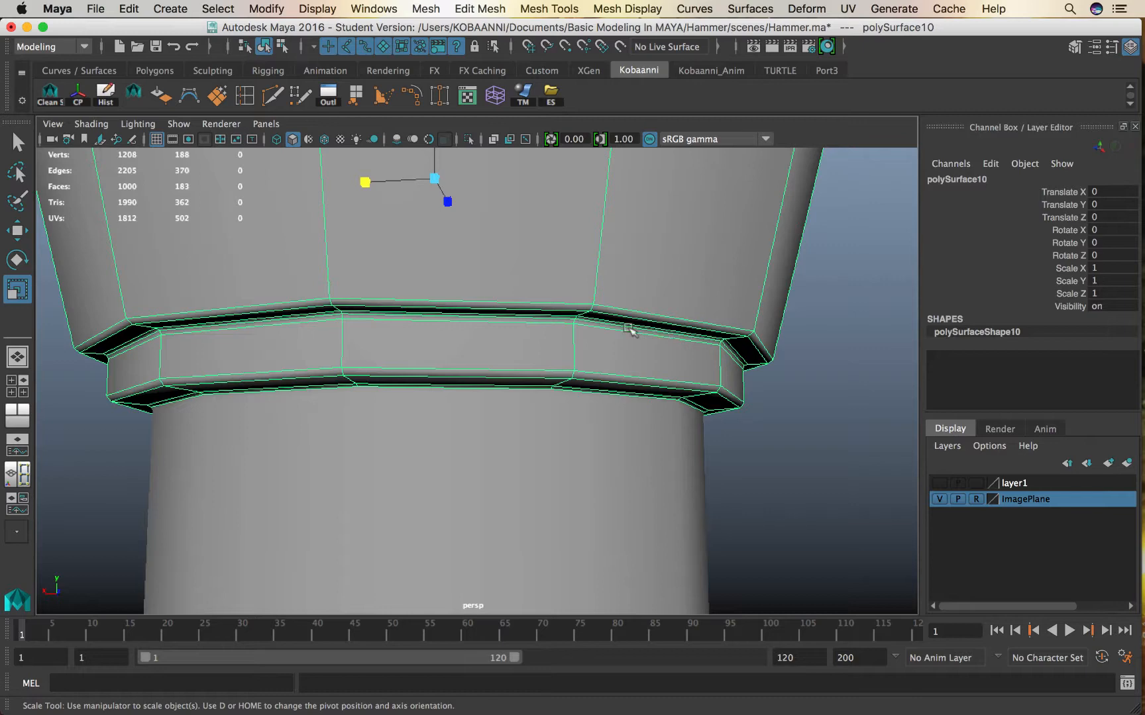
pyautogui.scroll(-3, 628, 365)
pyautogui.keyDown('alt'); pyautogui.moveTo(581, 388); pyautogui.dragTo(591, 327); pyautogui.keyUp('alt')
pyautogui.scroll(-4, 595, 376)
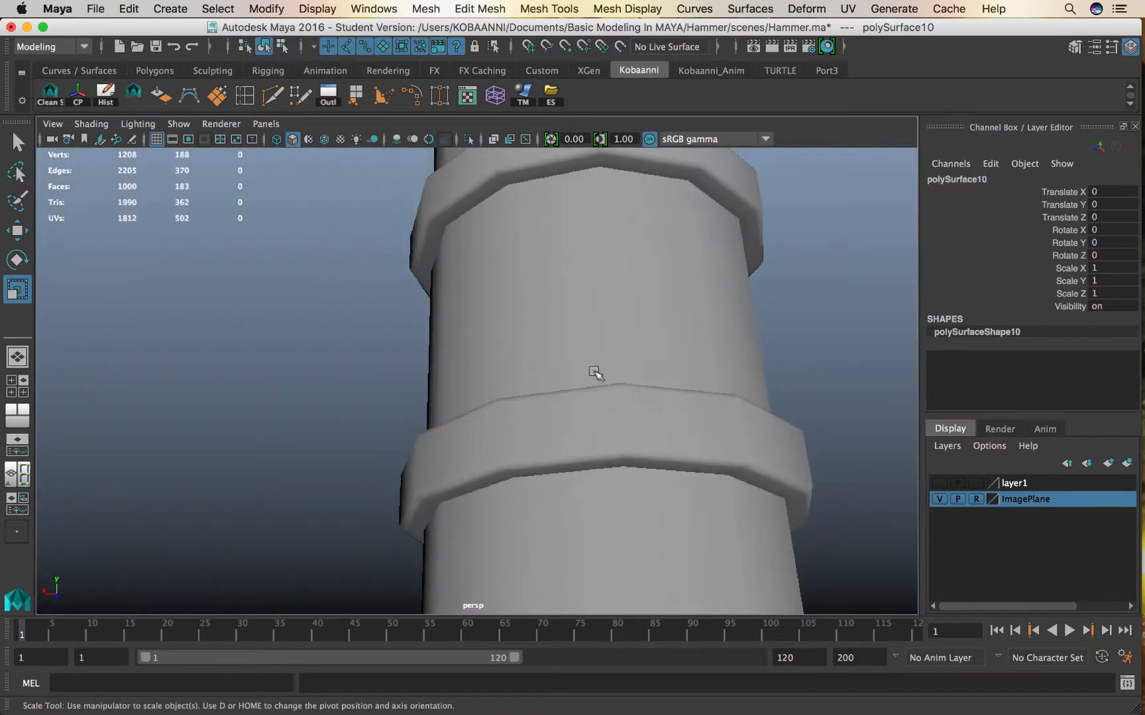
# Select one of the handle rings and examine the supporting edges along its borders.
pyautogui.keyDown('alt'); pyautogui.moveTo(589, 406); pyautogui.dragTo(547, 340); pyautogui.keyUp('alt')
pyautogui.click(543, 423)
pyautogui.scroll(5, 543, 317)
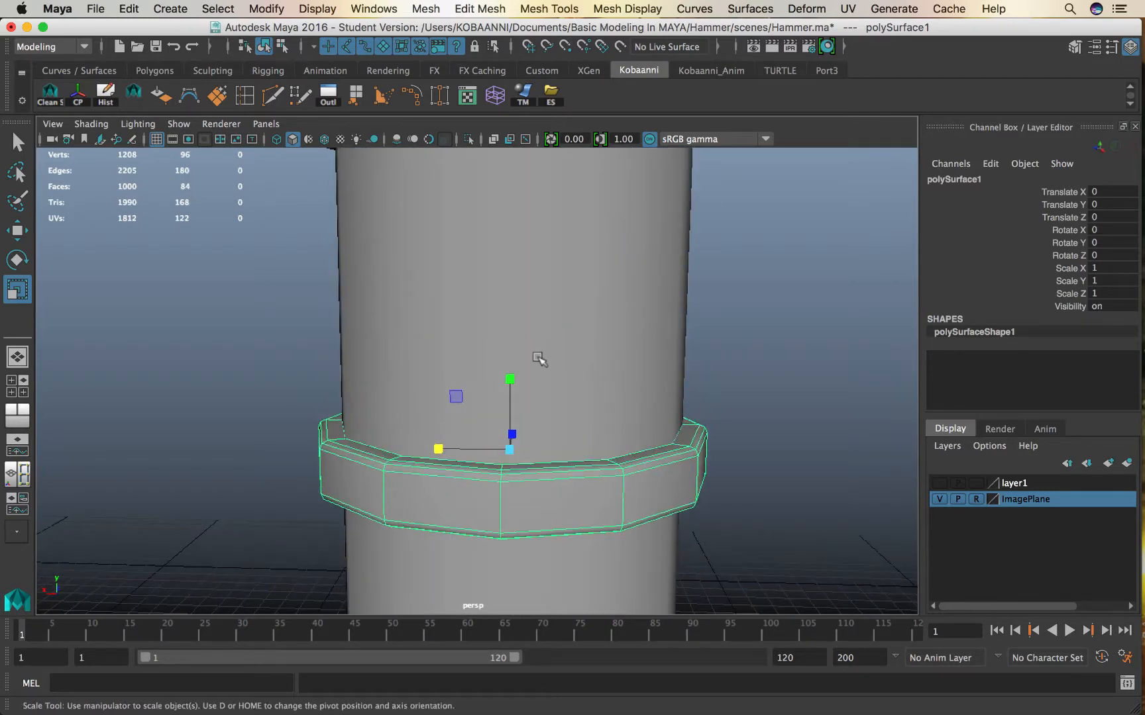
pyautogui.keyDown('alt'); pyautogui.moveTo(537, 355); pyautogui.dragTo(540, 308, button='middle'); pyautogui.keyUp('alt')
pyautogui.keyDown('alt'); pyautogui.moveTo(533, 302); pyautogui.dragTo(534, 324); pyautogui.keyUp('alt')
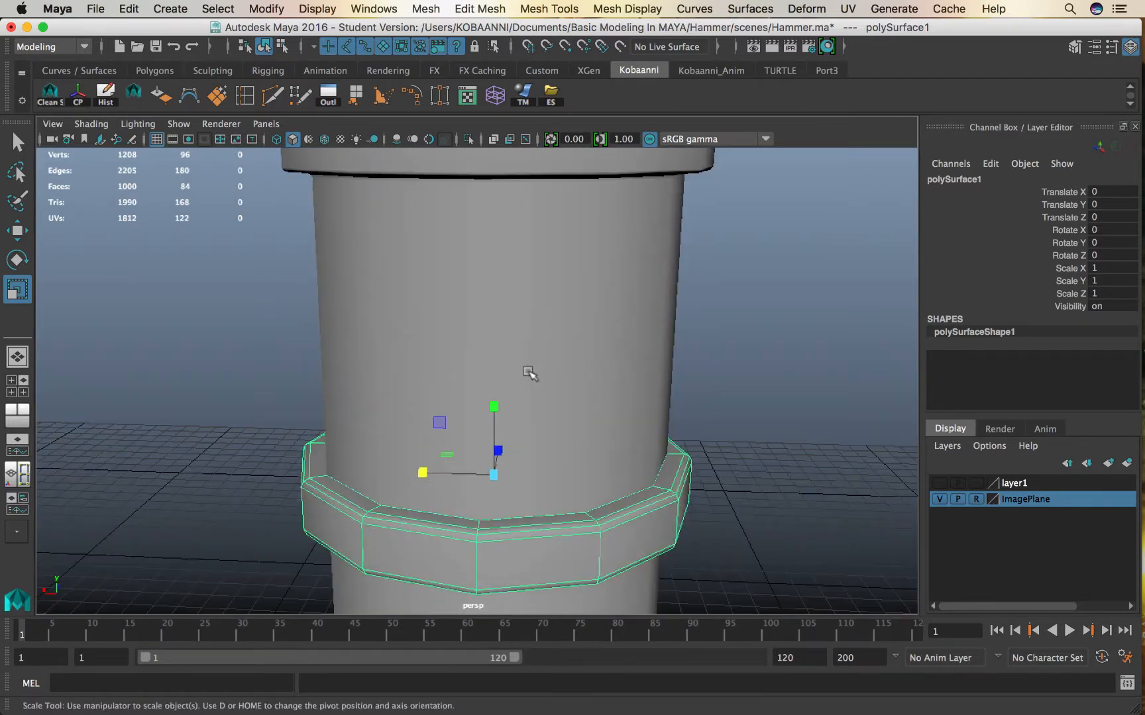
pyautogui.keyDown('alt'); pyautogui.moveTo(528, 373); pyautogui.dragTo(531, 302, button='middle'); pyautogui.keyUp('alt')
pyautogui.keyDown('alt'); pyautogui.moveTo(531, 301); pyautogui.dragTo(511, 350); pyautogui.keyUp('alt')
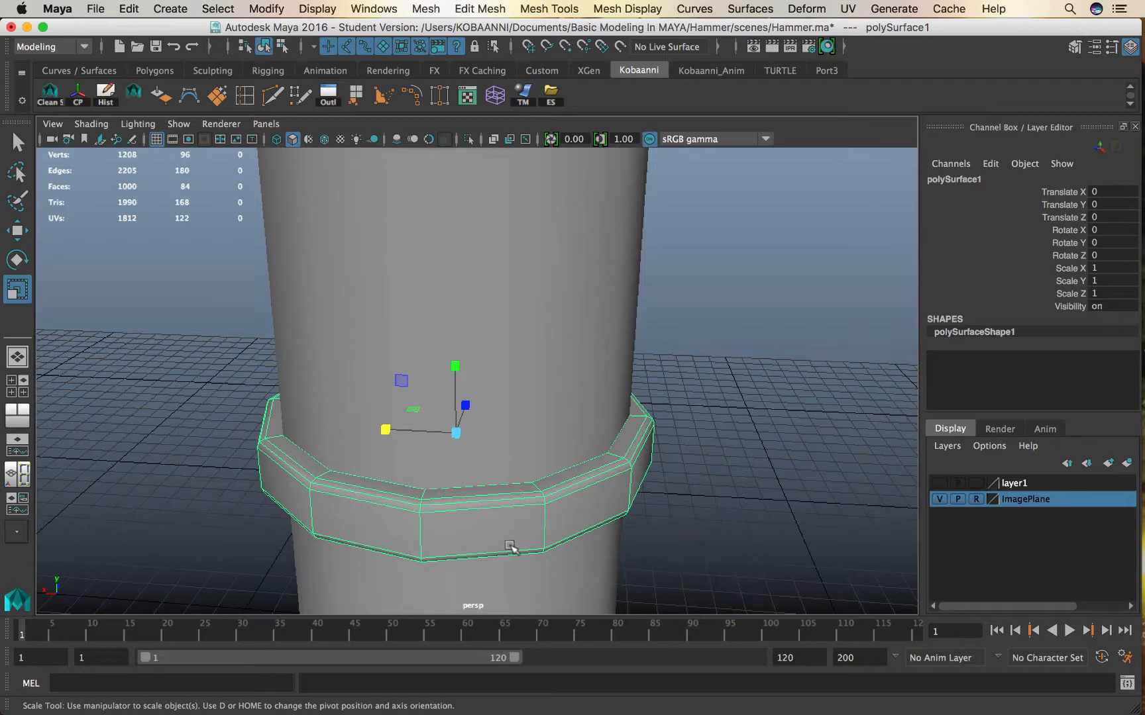
pyautogui.scroll(-5, 424, 527)
# Check the other rings along the handle and return to the pommel's top.
pyautogui.hotkey('shift', 'd')
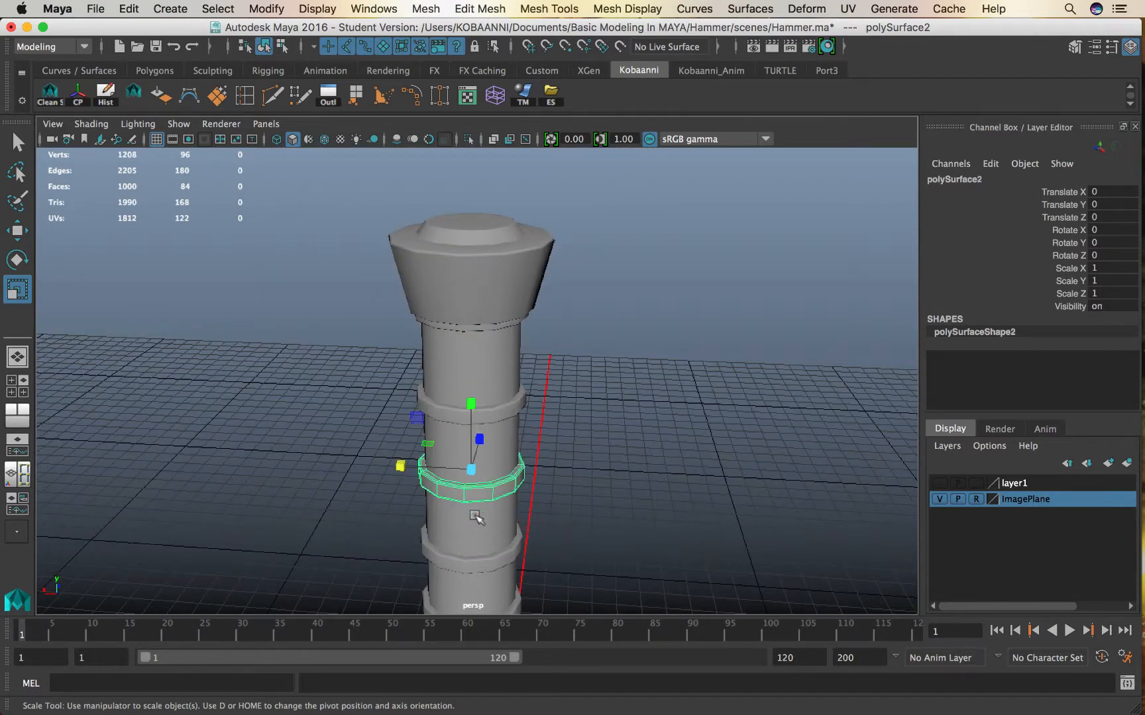
pyautogui.click(492, 573)
pyautogui.keyDown('alt'); pyautogui.moveTo(511, 536); pyautogui.dragTo(535, 540, button='middle'); pyautogui.keyUp('alt')
pyautogui.click(453, 336)
pyautogui.click(475, 304)
pyautogui.keyDown('alt'); pyautogui.moveTo(494, 229); pyautogui.dragTo(489, 330, button='middle'); pyautogui.keyUp('alt')
pyautogui.keyDown('alt'); pyautogui.moveTo(488, 329); pyautogui.dragTo(476, 365); pyautogui.keyUp('alt')
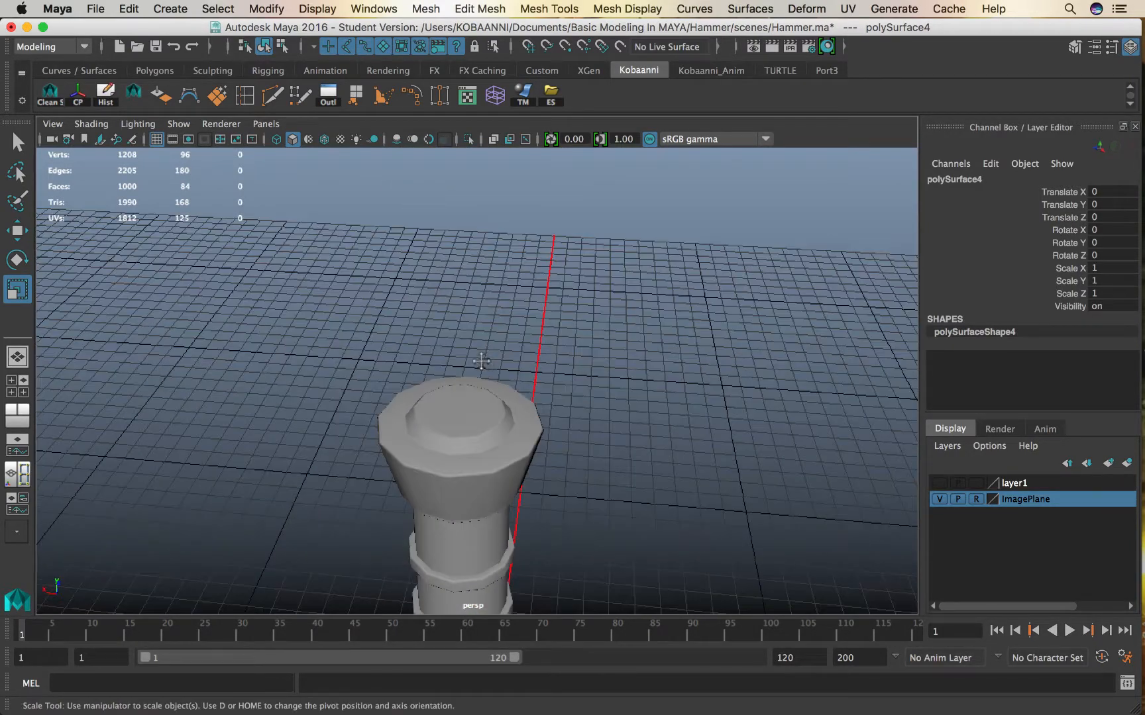
pyautogui.keyDown('alt'); pyautogui.moveTo(477, 365); pyautogui.dragTo(478, 249, button='middle'); pyautogui.keyUp('alt')
pyautogui.keyDown('alt'); pyautogui.moveTo(478, 249); pyautogui.dragTo(480, 331); pyautogui.keyUp('alt')
pyautogui.scroll(4, 478, 330)
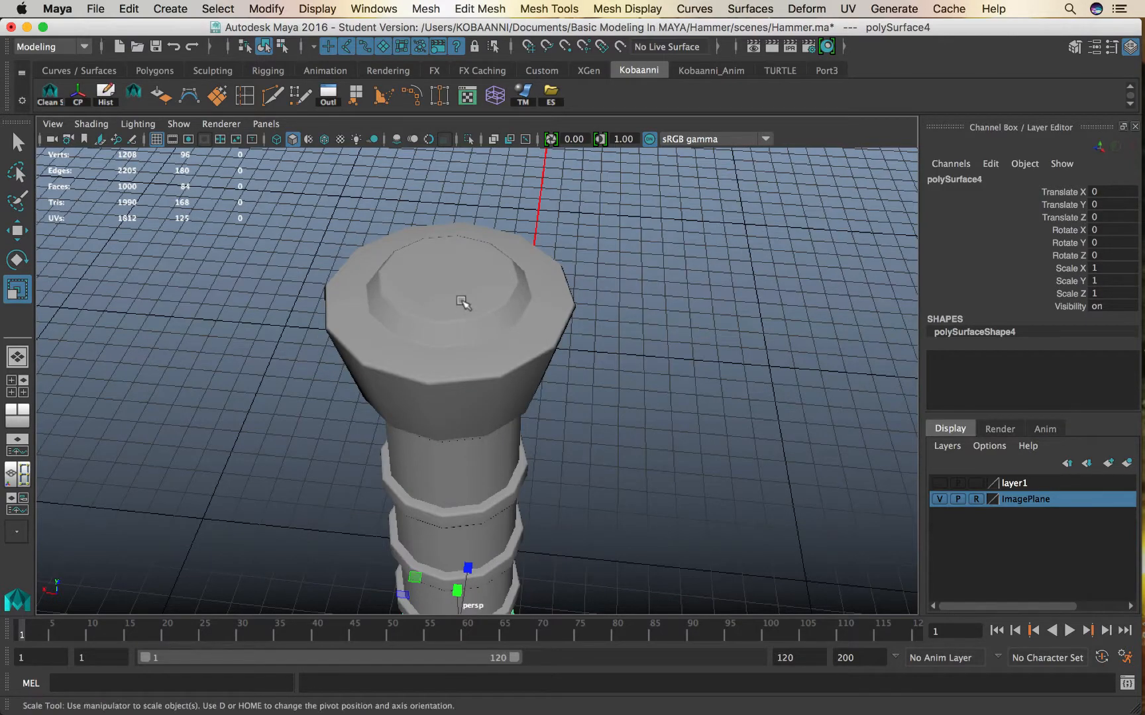
# Delete the inner supporting edge loop around the flat cap of the pommel.
pyautogui.click(459, 299)
pyautogui.scroll(6, 450, 295)
pyautogui.moveTo(450, 295); pyautogui.dragTo(451, 251, button='right')
pyautogui.doubleClick(389, 416)
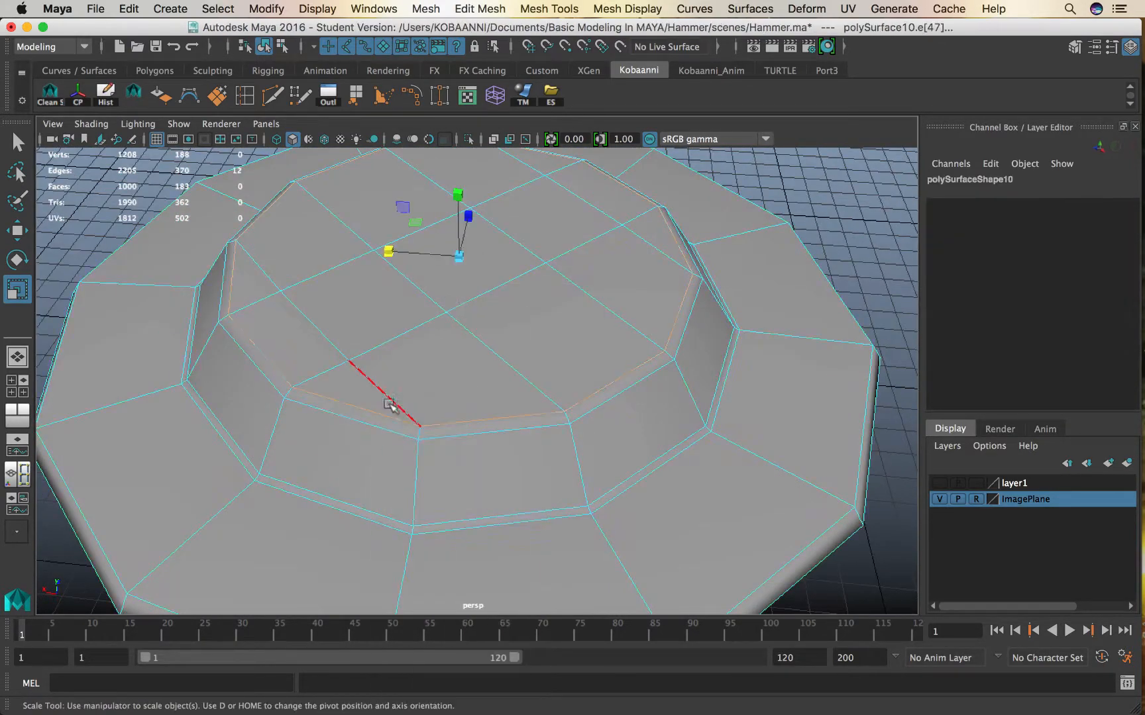
pyautogui.keyDown('shift'); pyautogui.moveTo(411, 409); pyautogui.dragTo(336, 416, button='right'); pyautogui.keyUp('shift')
# Select the remaining supporting edge loops on the pommel's top, outer rim and lower collar and delete them.
pyautogui.keyDown('alt'); pyautogui.moveTo(338, 424); pyautogui.dragTo(434, 245, button='middle'); pyautogui.keyUp('alt')
pyautogui.doubleClick(442, 239)
pyautogui.keyDown('shift'); pyautogui.doubleClick(445, 372); pyautogui.keyUp('shift')
pyautogui.keyDown('alt'); pyautogui.moveTo(457, 477); pyautogui.dragTo(424, 503, button='middle'); pyautogui.keyUp('alt')
pyautogui.keyDown('alt'); pyautogui.moveTo(424, 503); pyautogui.dragTo(427, 376); pyautogui.keyUp('alt')
pyautogui.keyDown('alt'); pyautogui.moveTo(426, 376); pyautogui.dragTo(487, 324, button='middle'); pyautogui.keyUp('alt')
pyautogui.scroll(4, 487, 324)
pyautogui.keyDown('shift'); pyautogui.doubleClick(487, 325); pyautogui.keyUp('shift')
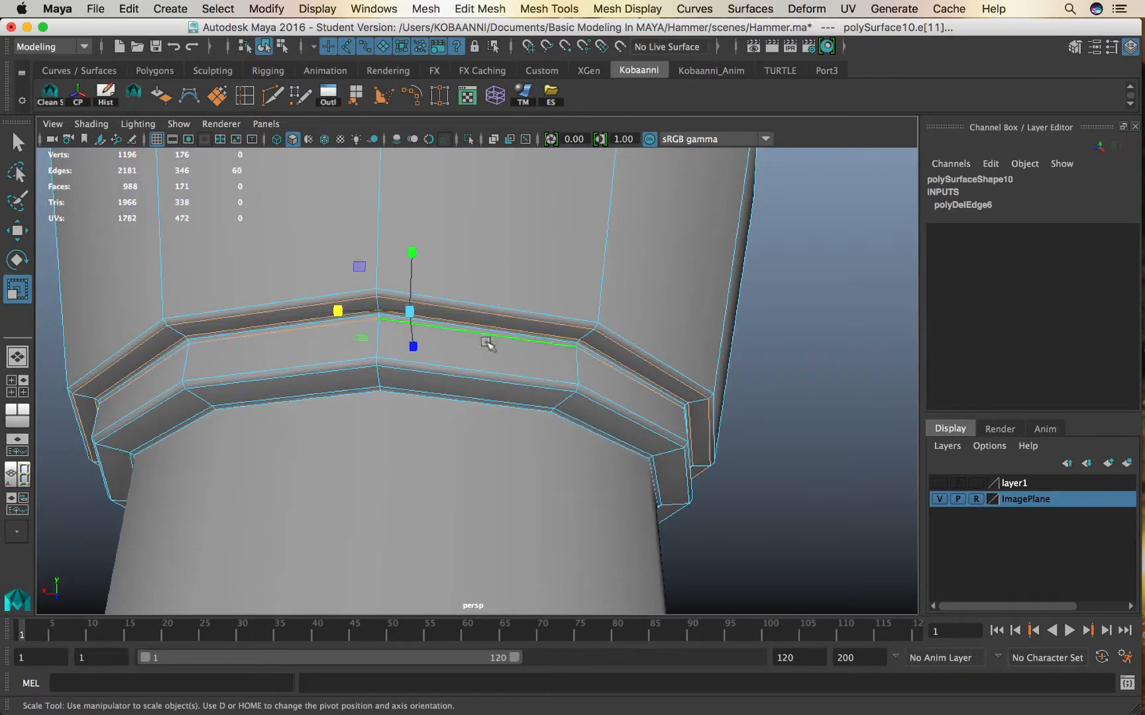
pyautogui.keyDown('shift'); pyautogui.doubleClick(486, 342); pyautogui.keyUp('shift')
pyautogui.press('q')
pyautogui.keyDown('shift'); pyautogui.doubleClick(493, 375); pyautogui.keyUp('shift')
pyautogui.keyDown('shift'); pyautogui.doubleClick(500, 400); pyautogui.keyUp('shift')
pyautogui.keyDown('alt'); pyautogui.moveTo(371, 523); pyautogui.dragTo(460, 388, button='middle'); pyautogui.keyUp('alt')
pyautogui.scroll(-5, 460, 389)
pyautogui.keyDown('alt'); pyautogui.moveTo(454, 319); pyautogui.dragTo(459, 375, button='middle'); pyautogui.keyUp('alt')
pyautogui.hotkey('ctrl', 'Delete')
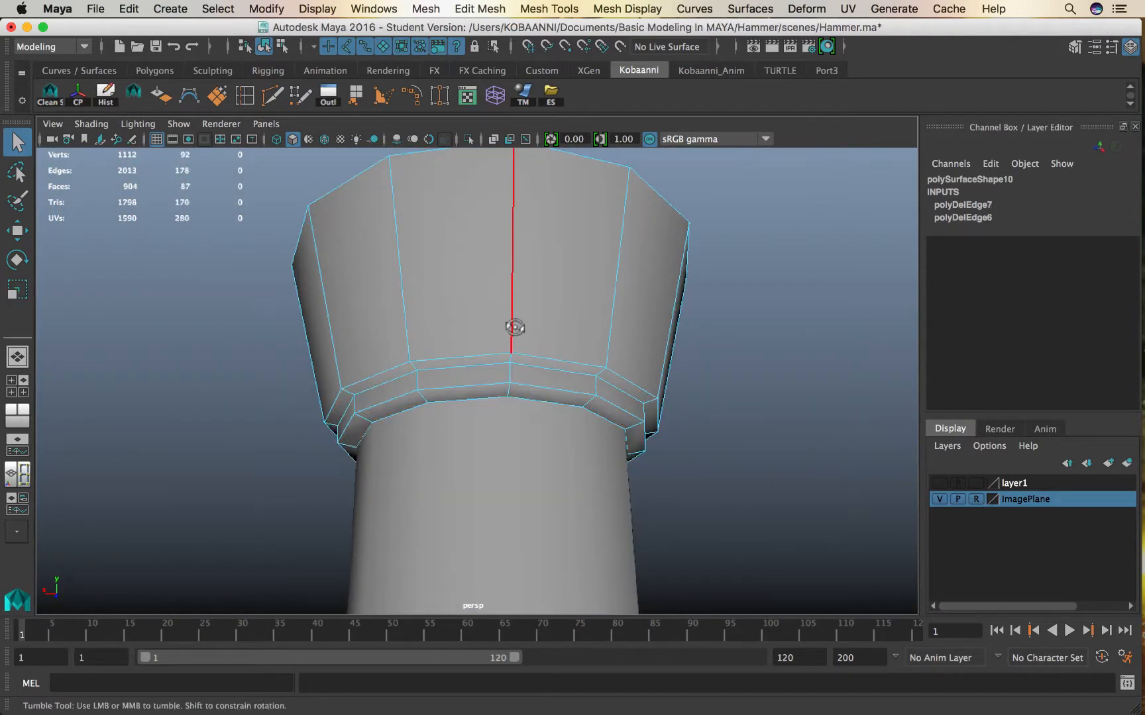
# Select the supporting edge loops on the topmost handle ring and delete them.
pyautogui.keyDown('alt'); pyautogui.moveTo(513, 327); pyautogui.dragTo(441, 350); pyautogui.keyUp('alt')
pyautogui.press('F8')
pyautogui.scroll(5, 481, 353)
pyautogui.scroll(-4, 481, 361)
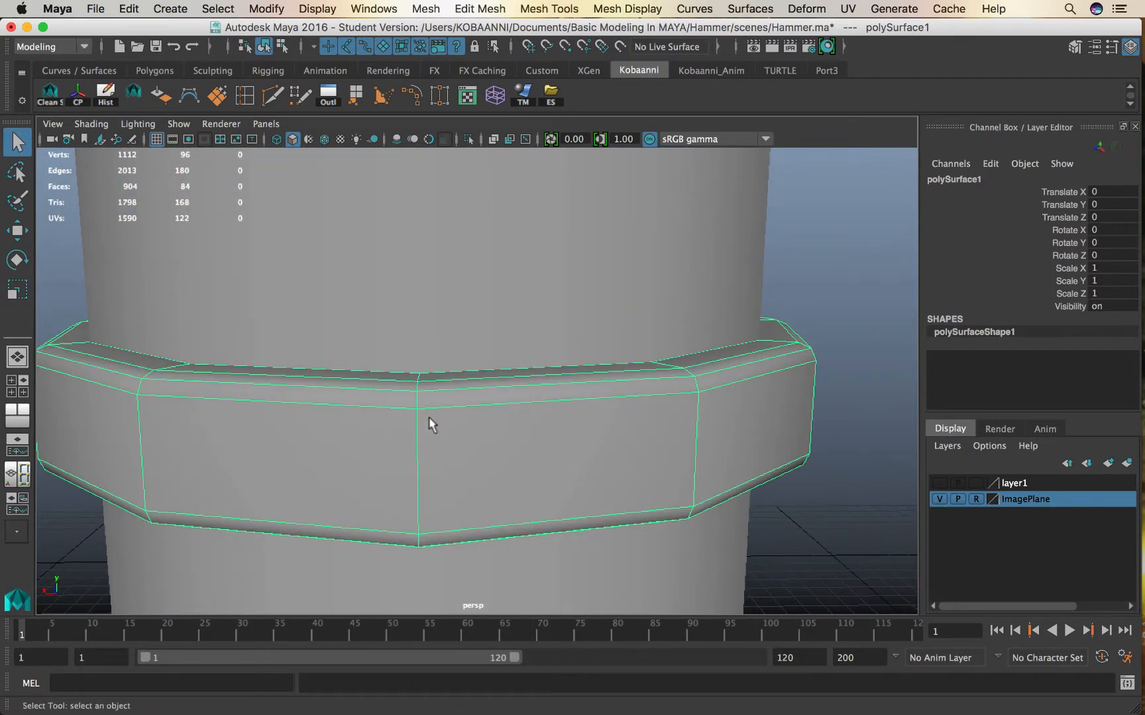
pyautogui.moveTo(428, 416); pyautogui.dragTo(378, 393, button='right')
pyautogui.doubleClick(379, 394)
pyautogui.keyDown('alt'); pyautogui.moveTo(352, 527); pyautogui.dragTo(383, 215); pyautogui.keyUp('alt')
pyautogui.hotkey('ctrl', 'Delete')
pyautogui.keyDown('shift'); pyautogui.moveTo(417, 289); pyautogui.dragTo(445, 322, button='right'); pyautogui.keyUp('shift')
pyautogui.scroll(-5, 424, 316)
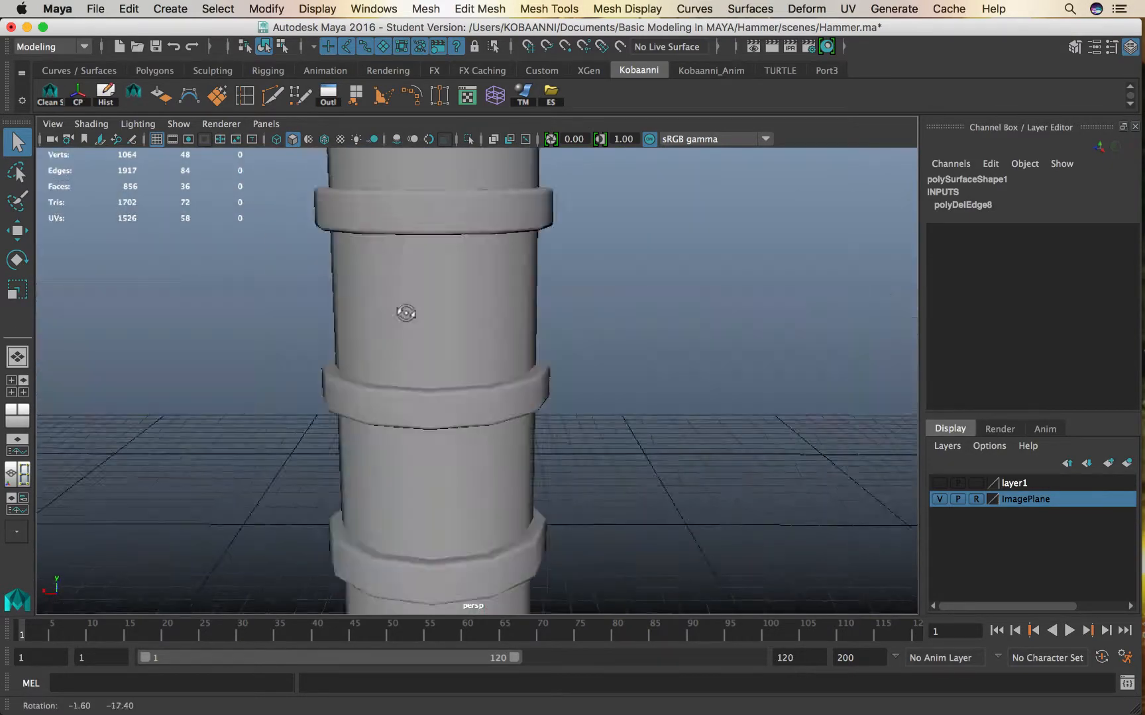
# Delete the supporting edge loops from the second ring below the pommel.
pyautogui.scroll(5, 383, 271)
pyautogui.click(383, 271)
pyautogui.moveTo(383, 271); pyautogui.dragTo(391, 294, button='right')
pyautogui.doubleClick(391, 293)
pyautogui.keyDown('alt'); pyautogui.moveTo(391, 294); pyautogui.dragTo(435, 301); pyautogui.keyUp('alt')
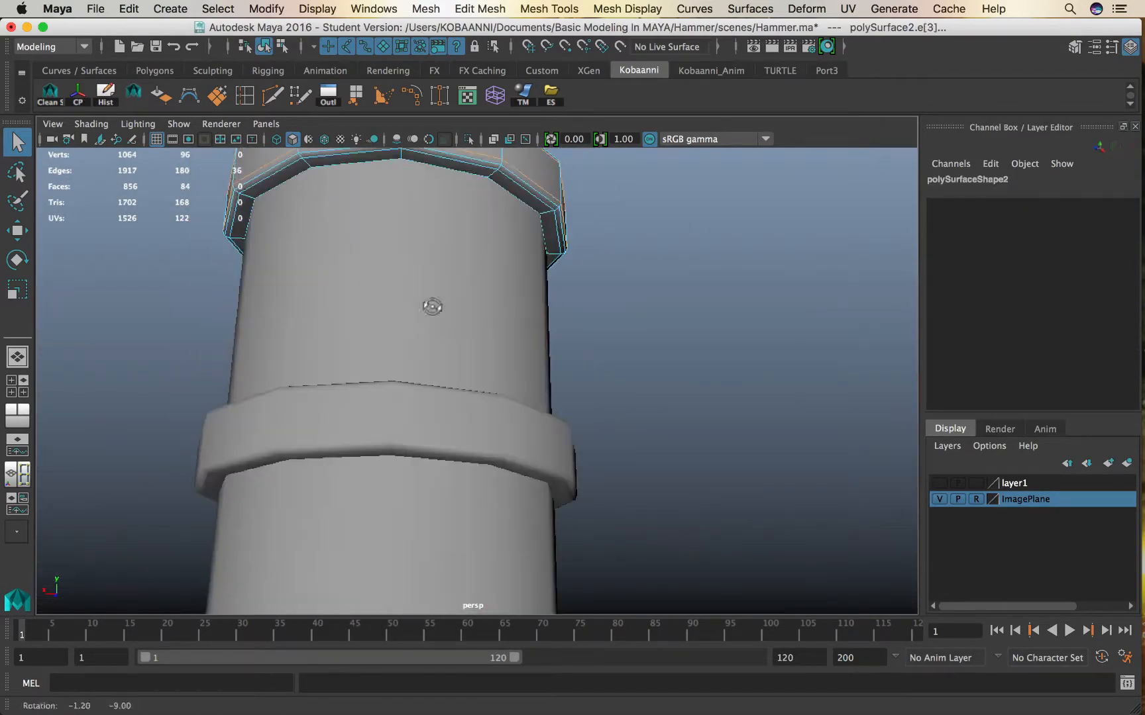
pyautogui.keyDown('shift'); pyautogui.moveTo(422, 266); pyautogui.dragTo(312, 289, button='right'); pyautogui.keyUp('shift')
pyautogui.scroll(-4, 396, 378)
# Delete the upper and lower supporting edge loops from the third handle ring.
pyautogui.click(396, 378)
pyautogui.keyDown('alt'); pyautogui.moveTo(396, 379); pyautogui.dragTo(369, 279); pyautogui.keyUp('alt')
pyautogui.scroll(4, 369, 279)
pyautogui.moveTo(369, 279); pyautogui.dragTo(424, 269, button='right')
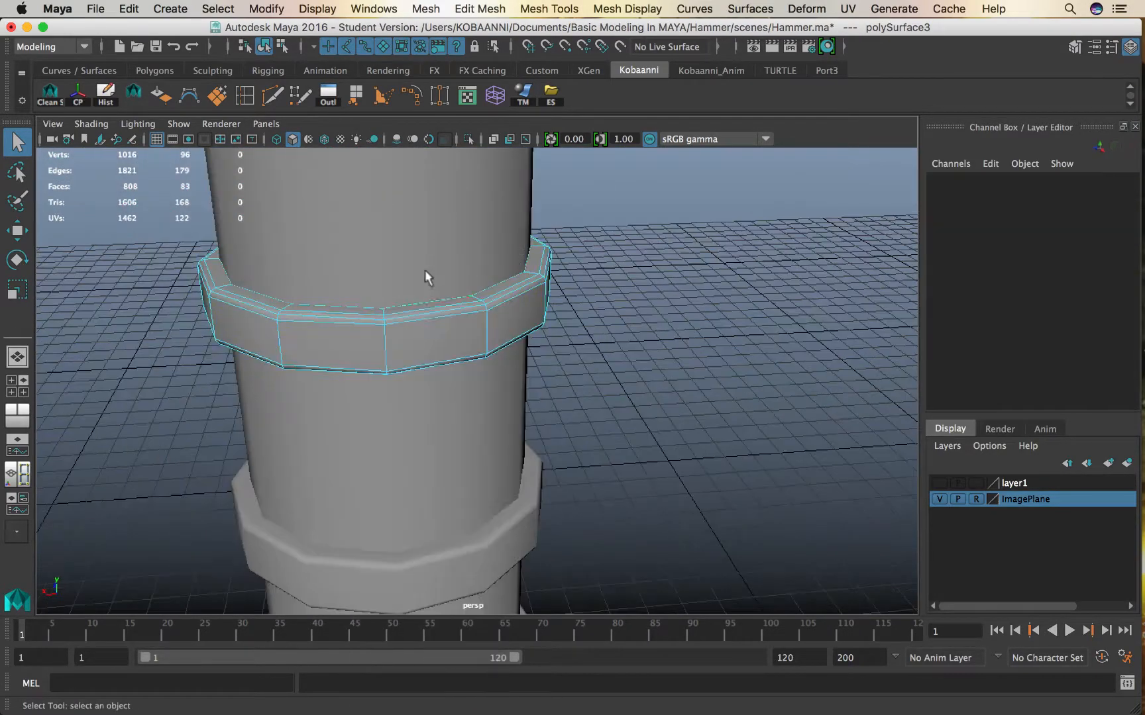
pyautogui.doubleClick(429, 322)
pyautogui.keyDown('shift'); pyautogui.moveTo(429, 322); pyautogui.dragTo(371, 345, button='right'); pyautogui.keyUp('shift')
pyautogui.keyDown('alt'); pyautogui.moveTo(371, 345); pyautogui.dragTo(396, 306); pyautogui.keyUp('alt')
pyautogui.doubleClick(396, 305)
pyautogui.moveTo(396, 305)
pyautogui.keyDown('shift'); pyautogui.mouseDown(button='right')
pyautogui.moveTo(373, 220)
pyautogui.moveTo(422, 202)
pyautogui.moveTo(333, 223)
pyautogui.mouseUp(button='right'); pyautogui.keyUp('shift')
pyautogui.keyDown('shift'); pyautogui.doubleClick(373, 219); pyautogui.keyUp('shift')
pyautogui.scroll(-3, 373, 220)
pyautogui.scroll(4, 378, 232)
# In wireframe display, use Multi-Cut to join the stray vertex on the third ring's underside to the neighbouring corner vertex.
pyautogui.press('4')
pyautogui.press('5')
pyautogui.press('5')
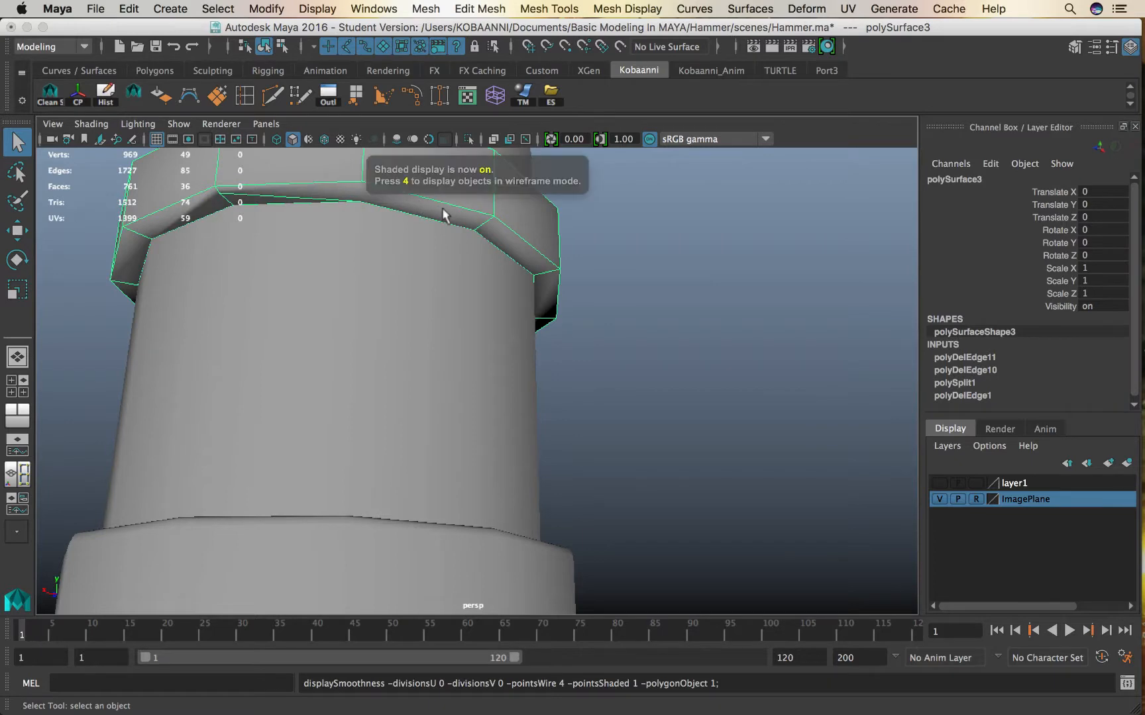
pyautogui.press('4')
pyautogui.moveTo(319, 191); pyautogui.dragTo(319, 156, button='right')
pyautogui.click(341, 200)
pyautogui.keyDown('shift'); pyautogui.moveTo(363, 188); pyautogui.dragTo(404, 186, button='right'); pyautogui.keyUp('shift')
pyautogui.press('super+z')
pyautogui.click(360, 201)
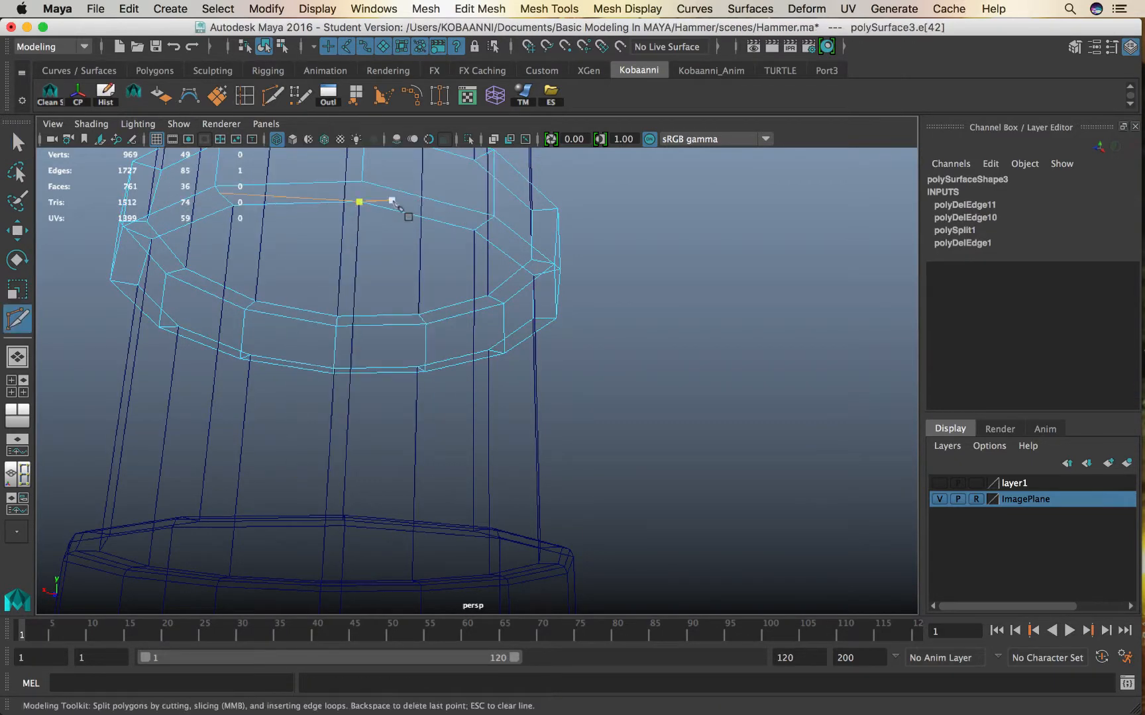
pyautogui.click(361, 182)
pyautogui.press('q')
# Delete the leftover stray edge on the third ring's underside and return to shaded display.
pyautogui.click(345, 202)
pyautogui.keyDown('shift'); pyautogui.moveTo(265, 199); pyautogui.dragTo(299, 200, button='right'); pyautogui.keyUp('shift')
pyautogui.moveTo(369, 229); pyautogui.dragTo(395, 212, button='right')
pyautogui.press('5')
# Inspect the handle shaft and its rings from the pommel down to the hammer head.
pyautogui.scroll(-5, 401, 232)
pyautogui.moveTo(402, 265)
pyautogui.keyDown('alt'); pyautogui.mouseDown()
pyautogui.moveTo(411, 299)
pyautogui.moveTo(397, 318)
pyautogui.mouseUp(); pyautogui.keyUp('alt')
pyautogui.scroll(5, 394, 341)
pyautogui.click(391, 353)
pyautogui.scroll(-8, 499, 302)
pyautogui.keyDown('alt'); pyautogui.moveTo(475, 450); pyautogui.dragTo(436, 295, button='middle'); pyautogui.keyUp('alt')
pyautogui.click(434, 295)
pyautogui.press('f')
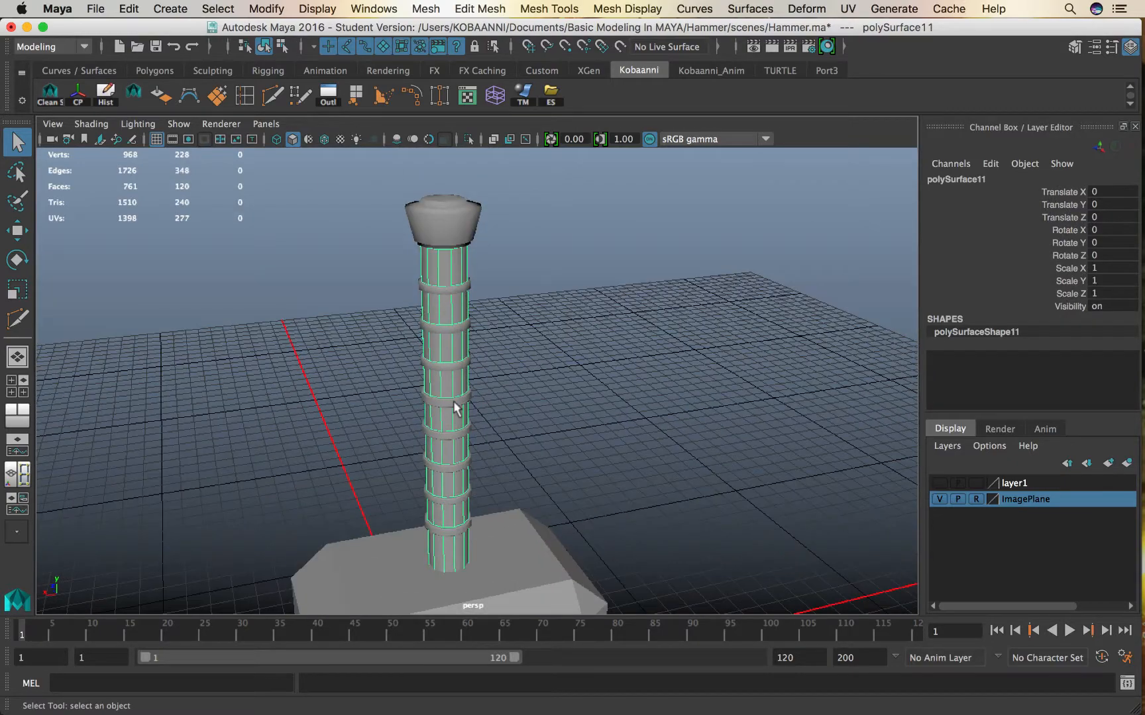
pyautogui.click(514, 261)
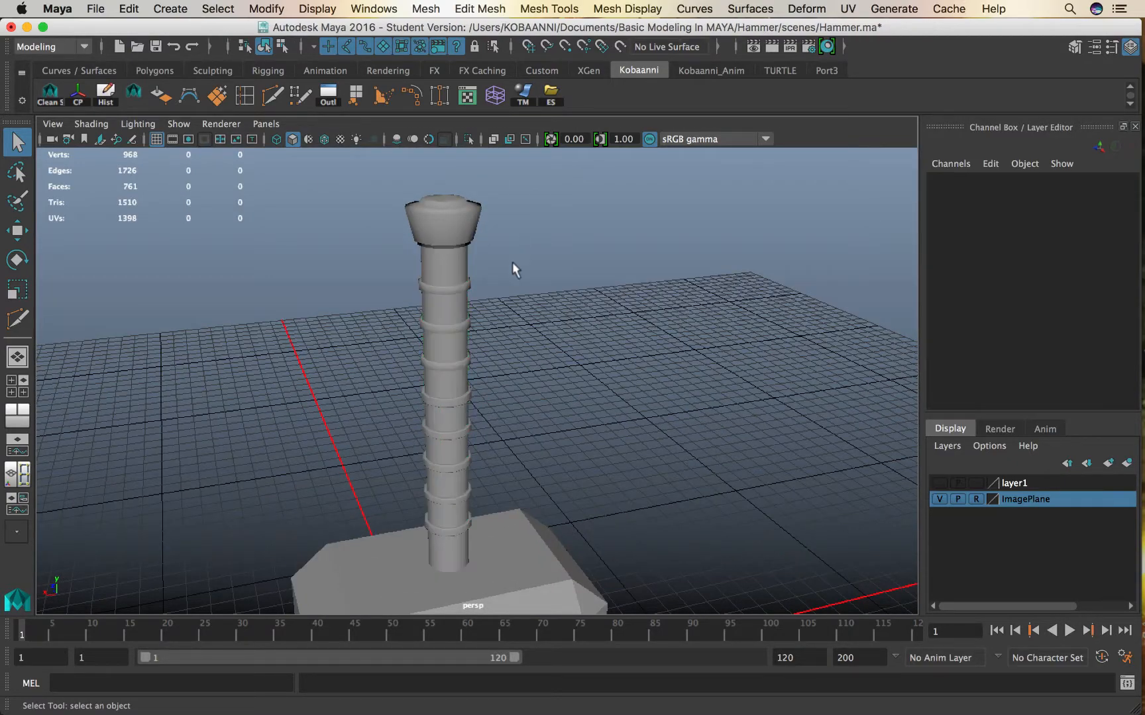
pyautogui.scroll(7, 508, 273)
pyautogui.keyDown('alt'); pyautogui.moveTo(440, 265); pyautogui.dragTo(442, 198, button='middle'); pyautogui.keyUp('alt')
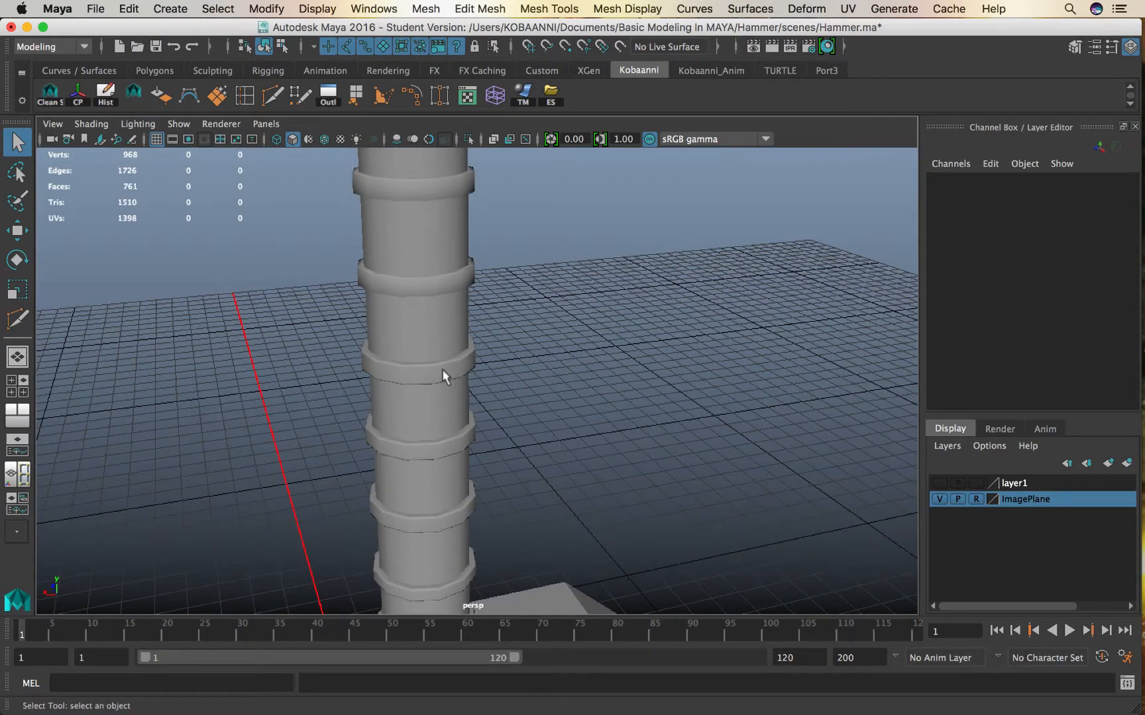
# Compare the edges of the fourth ring with those of the topmost simplified ring.
pyautogui.click(441, 370)
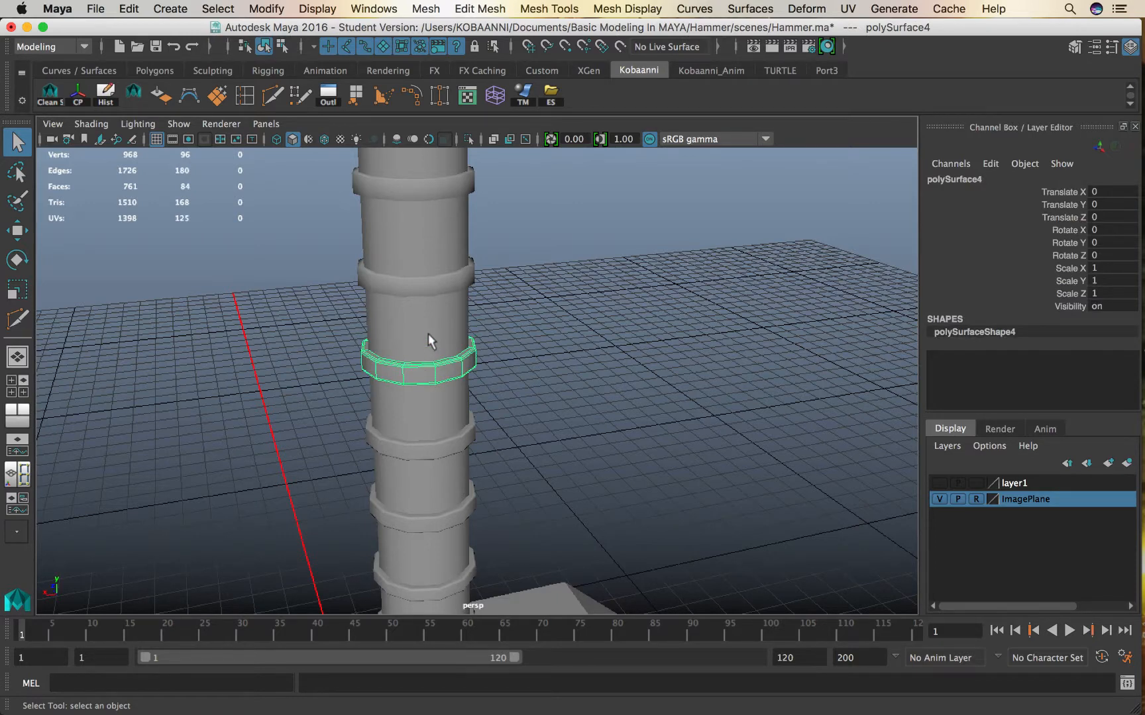
pyautogui.keyDown('alt'); pyautogui.moveTo(429, 341); pyautogui.dragTo(441, 444, button='middle'); pyautogui.keyUp('alt')
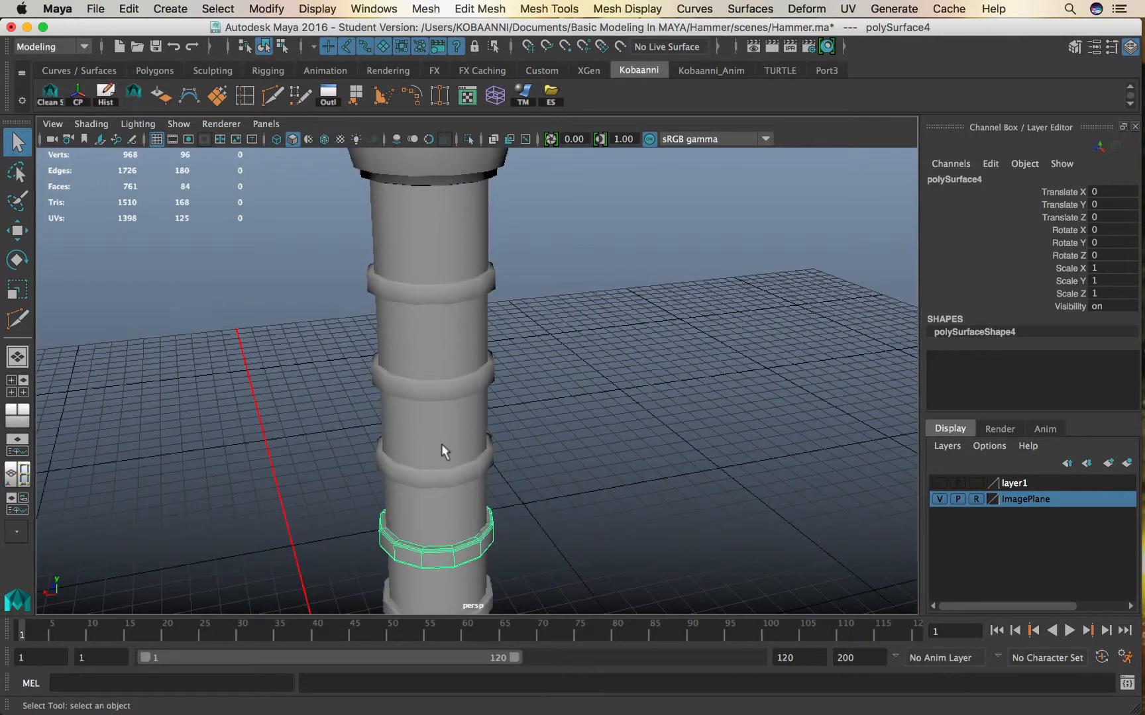
pyautogui.click(450, 295)
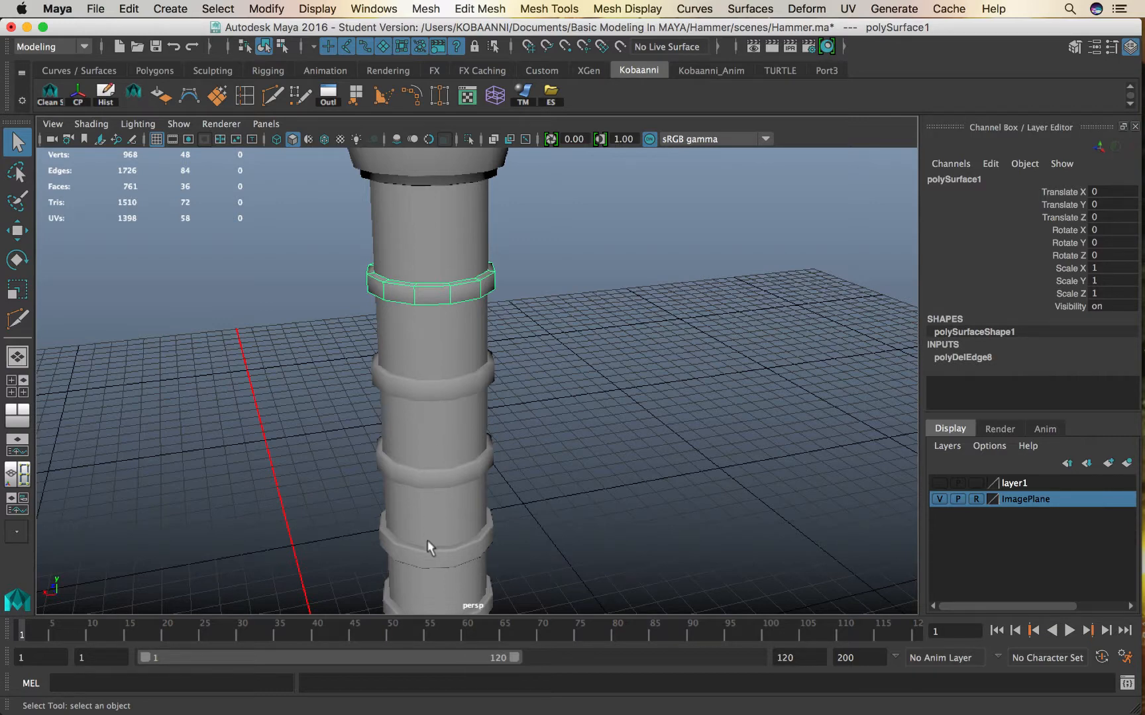
pyautogui.keyDown('alt'); pyautogui.moveTo(427, 543); pyautogui.dragTo(464, 544, button='middle'); pyautogui.keyUp('alt')
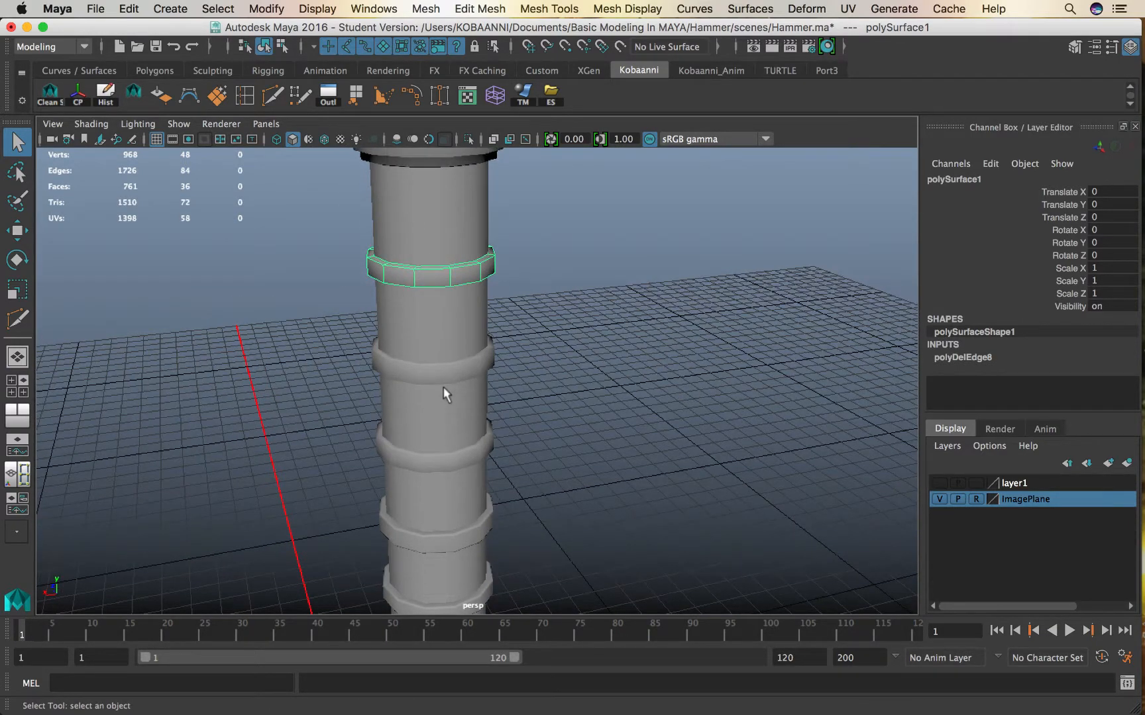
pyautogui.scroll(-3, 444, 398)
pyautogui.scroll(3, 457, 354)
pyautogui.keyDown('alt'); pyautogui.moveTo(457, 353); pyautogui.dragTo(488, 424, button='middle'); pyautogui.keyUp('alt')
pyautogui.scroll(2, 489, 424)
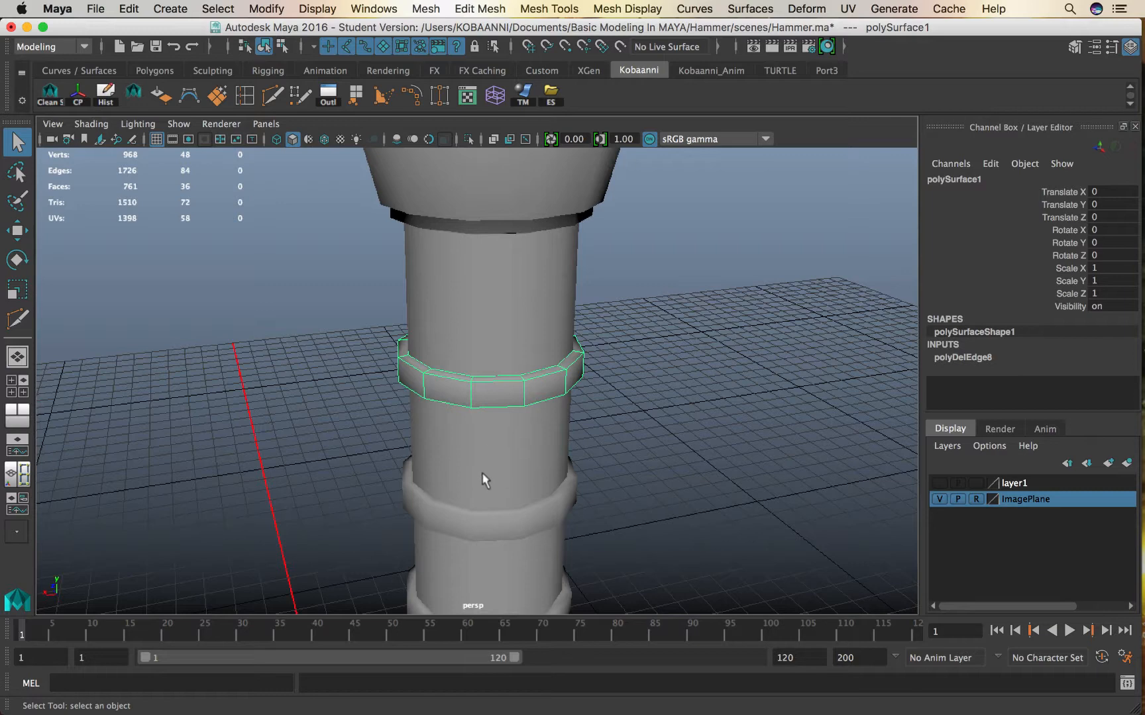
pyautogui.scroll(-3, 481, 526)
pyautogui.scroll(1, 463, 398)
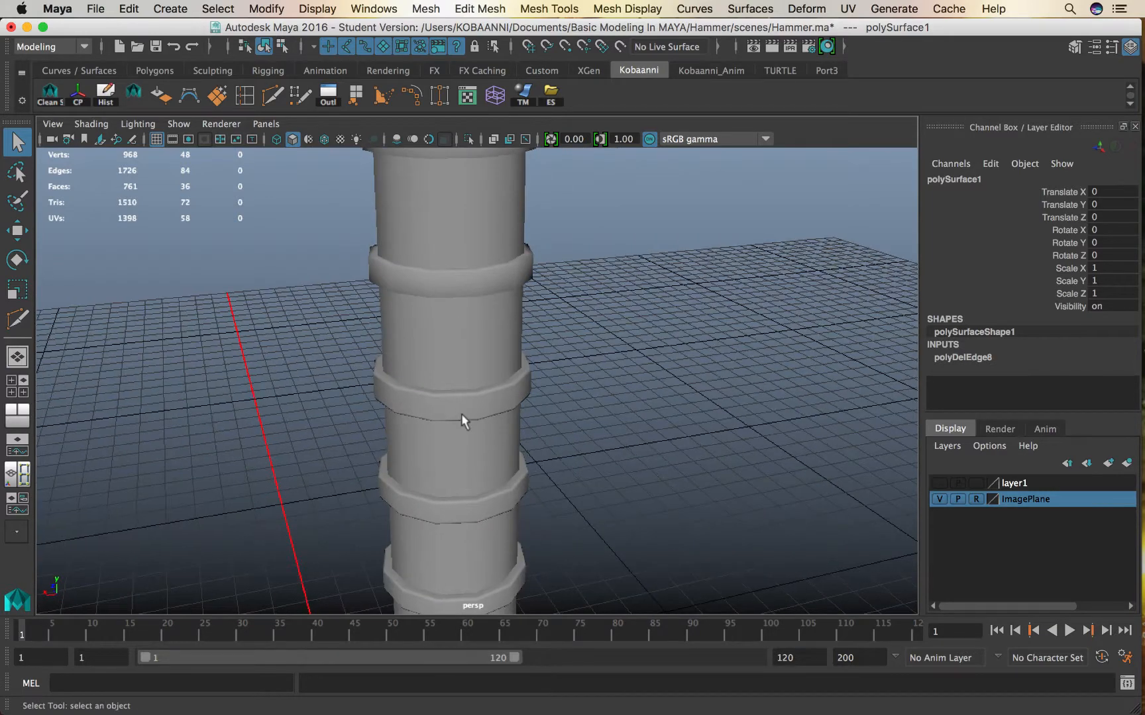
# Examine the fourth and third rings from below and compare their edges.
pyautogui.click(479, 405)
pyautogui.keyDown('alt'); pyautogui.moveTo(485, 454); pyautogui.dragTo(489, 405); pyautogui.keyUp('alt')
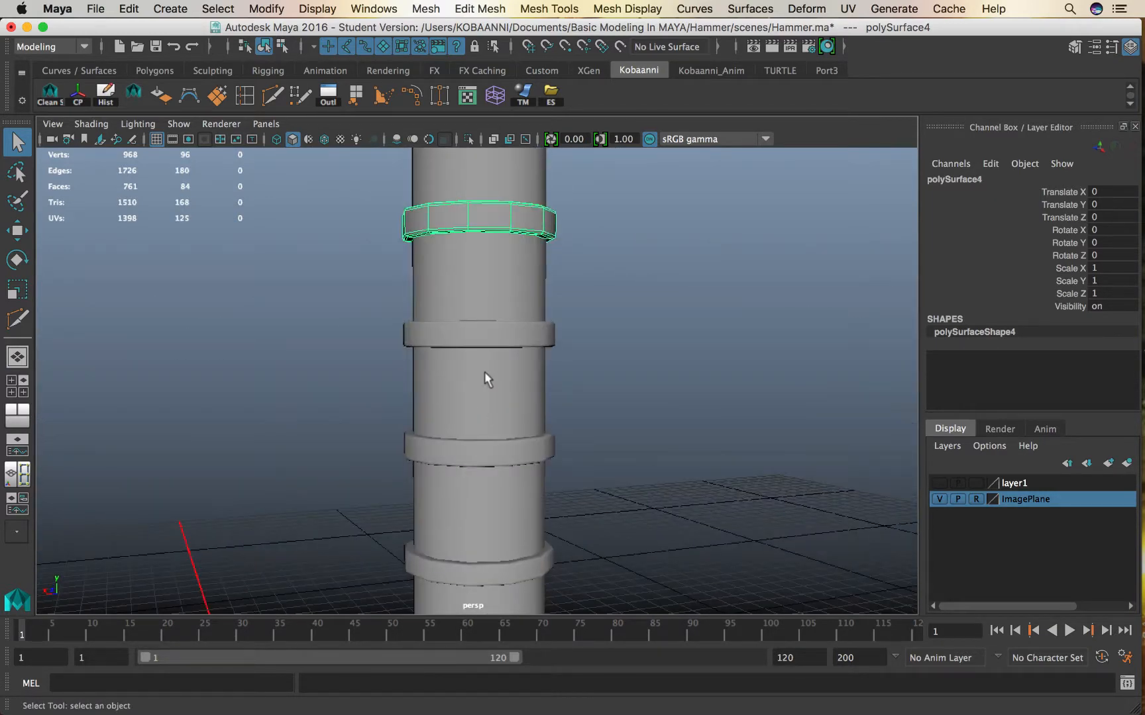
pyautogui.keyDown('alt'); pyautogui.moveTo(481, 341); pyautogui.dragTo(473, 395); pyautogui.keyUp('alt')
pyautogui.click(464, 298)
pyautogui.keyDown('alt'); pyautogui.moveTo(465, 299); pyautogui.dragTo(486, 488); pyautogui.keyUp('alt')
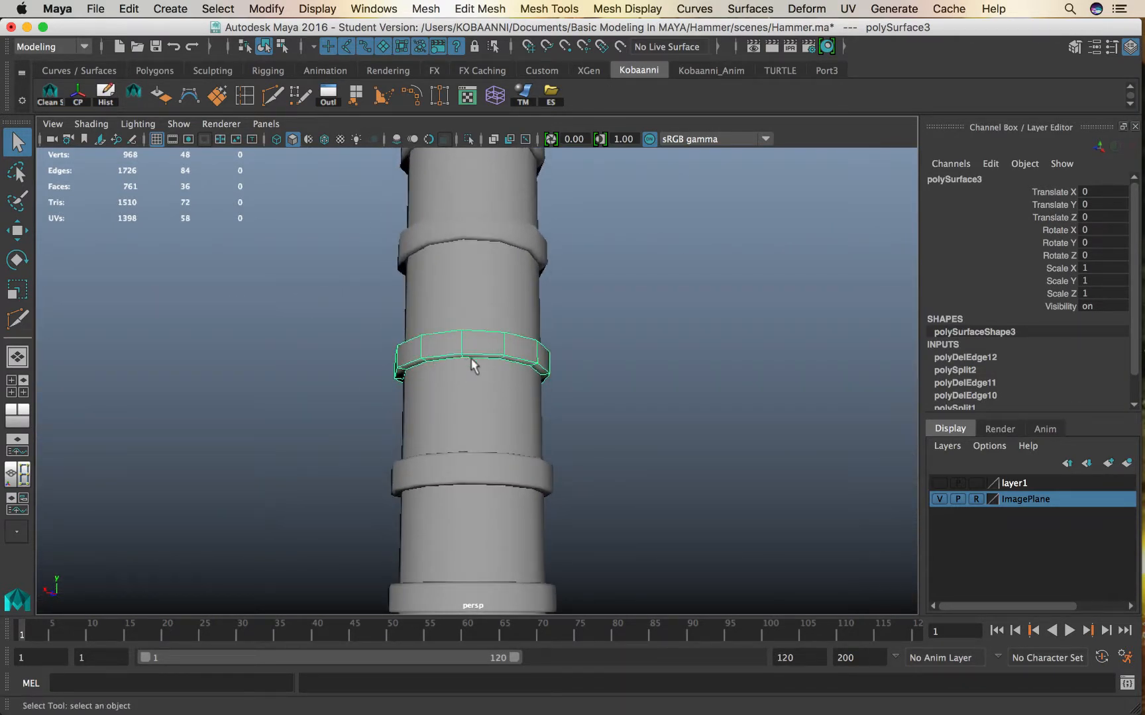
pyautogui.scroll(-6, 466, 369)
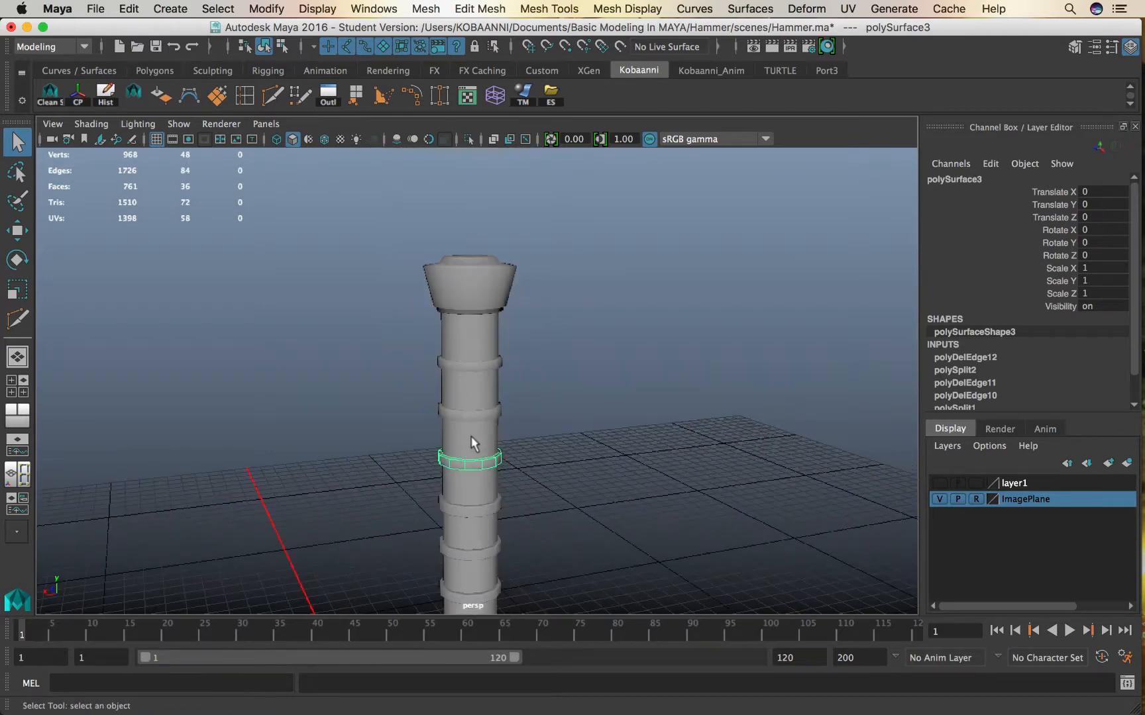
pyautogui.scroll(5, 460, 328)
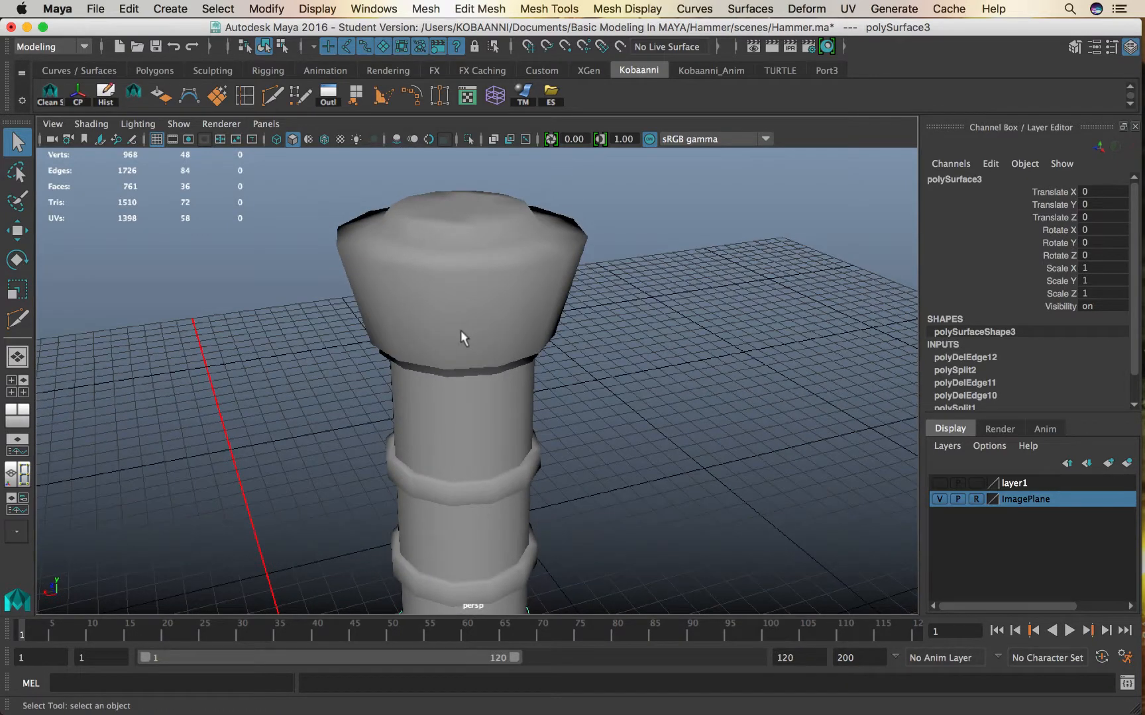
# Harden all the edges of the pommel and clear the selection.
pyautogui.click(460, 326)
pyautogui.keyDown('shift'); pyautogui.moveTo(463, 301); pyautogui.dragTo(637, 351, button='right'); pyautogui.keyUp('shift')
pyautogui.click(559, 396)
pyautogui.keyDown('alt'); pyautogui.moveTo(517, 457); pyautogui.dragTo(511, 384); pyautogui.keyUp('alt')
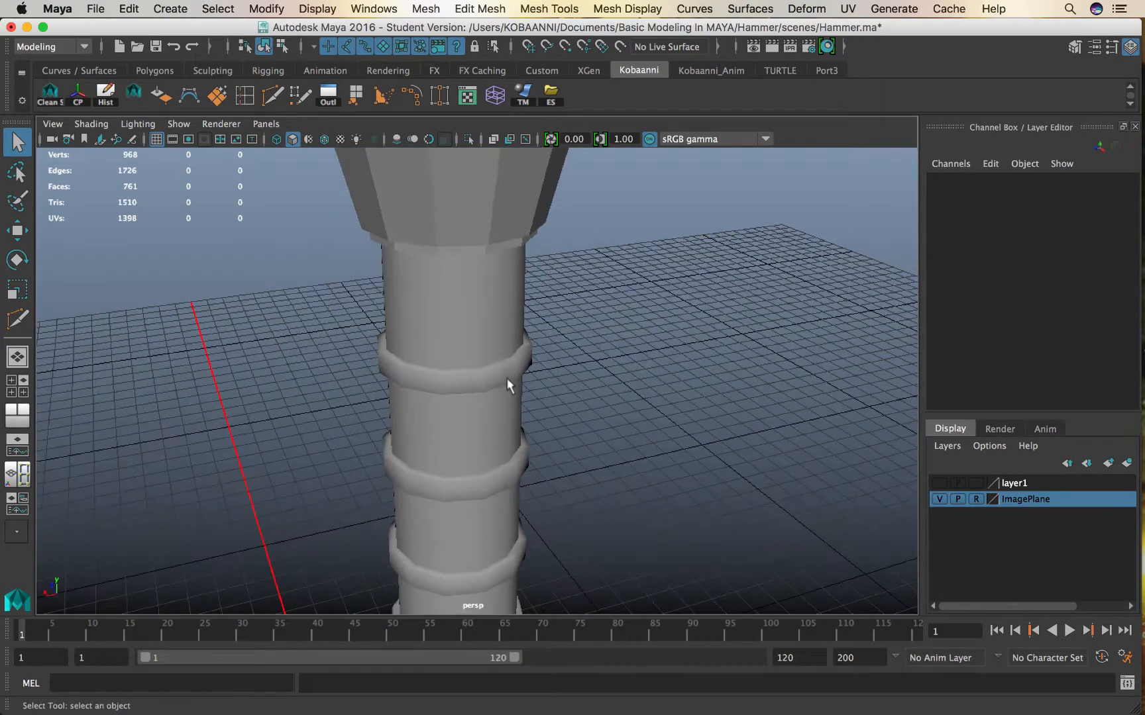
# Apply the same edge hardening to each of the three topmost handle rings.
pyautogui.click(504, 378)
pyautogui.press('g')
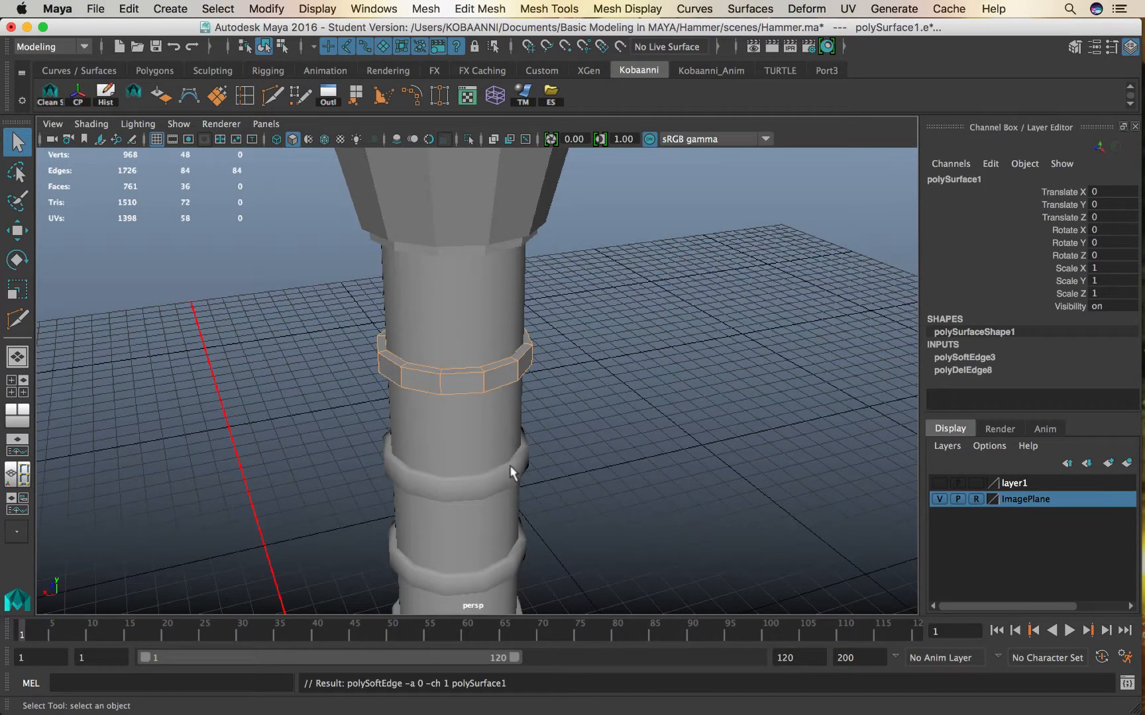
pyautogui.click(510, 467)
pyautogui.press('g')
pyautogui.click(513, 560)
pyautogui.press('g')
pyautogui.scroll(-5, 548, 519)
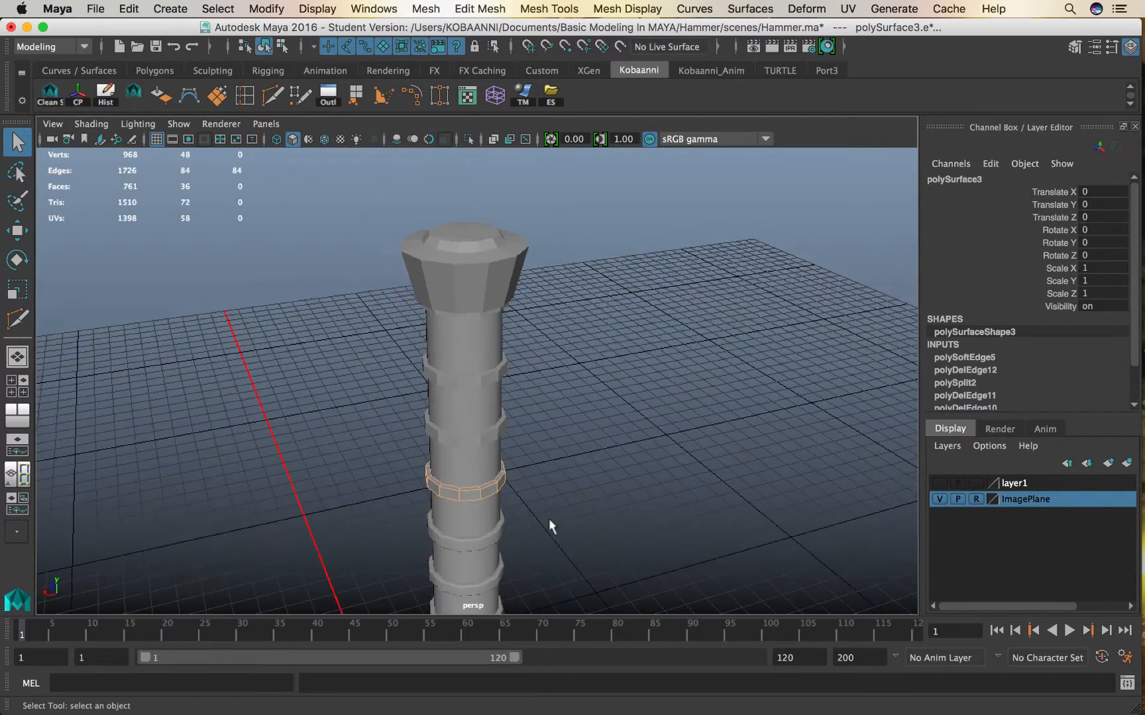
pyautogui.click(566, 504)
# Examine the shading of the rings along the handle and of the whole hammer.
pyautogui.keyDown('alt'); pyautogui.moveTo(511, 485); pyautogui.dragTo(500, 380, button='middle'); pyautogui.keyUp('alt')
pyautogui.scroll(5, 484, 383)
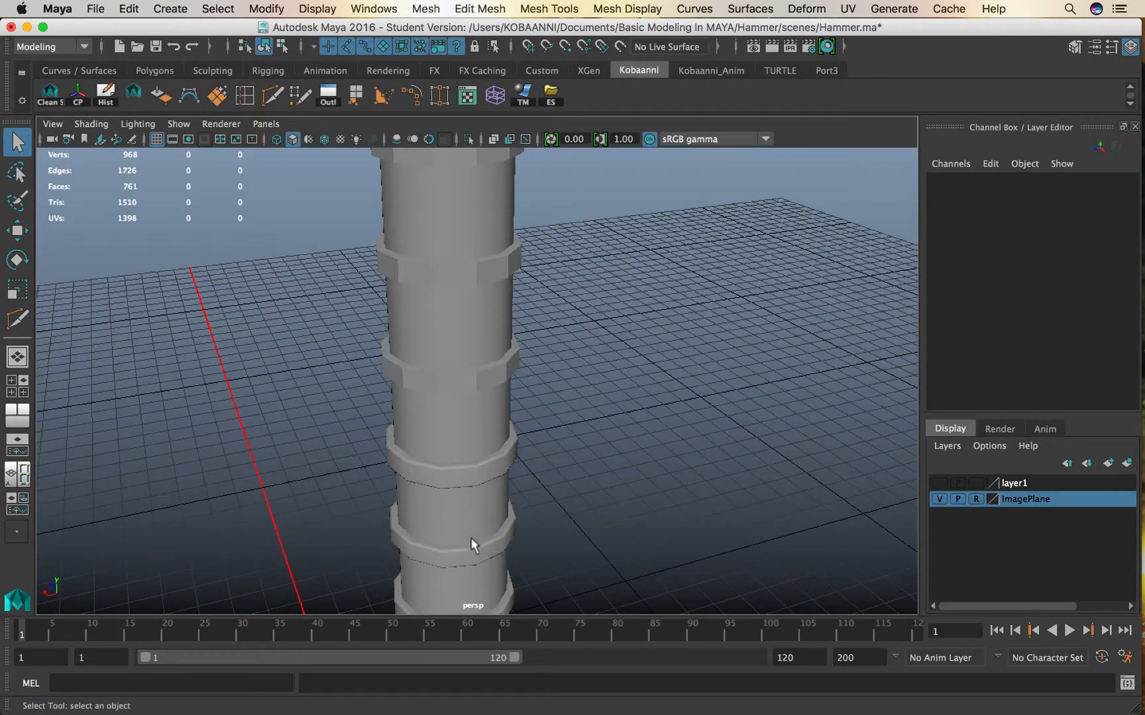
pyautogui.scroll(-10, 455, 503)
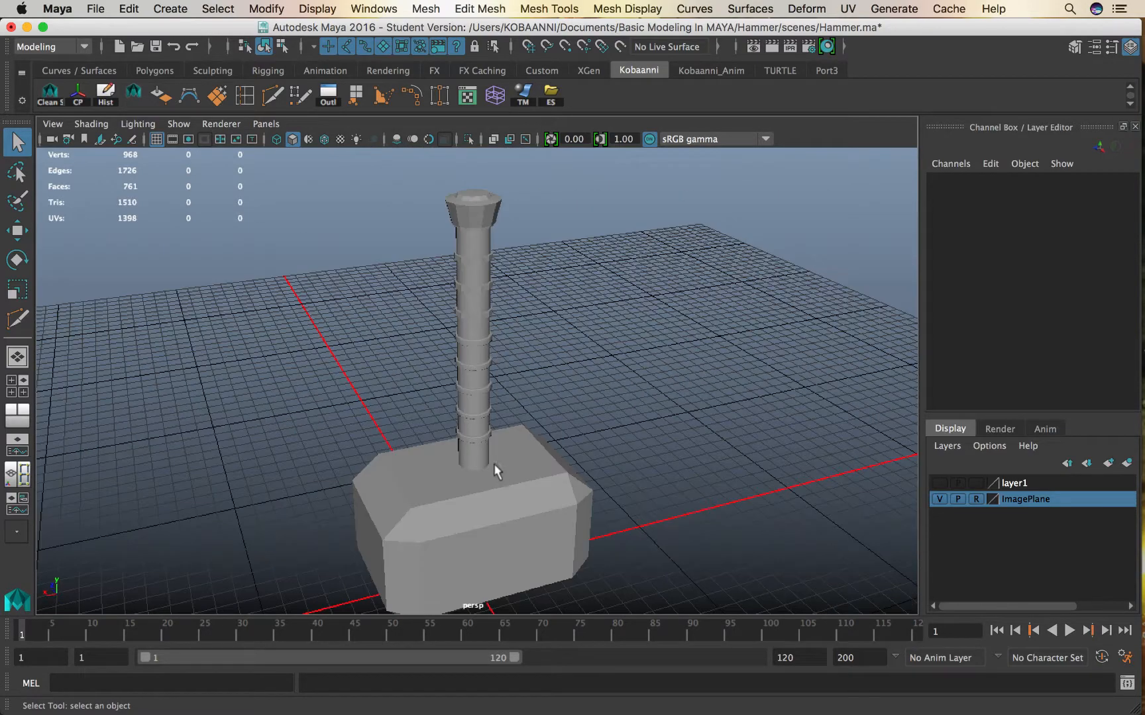
pyautogui.scroll(3, 488, 443)
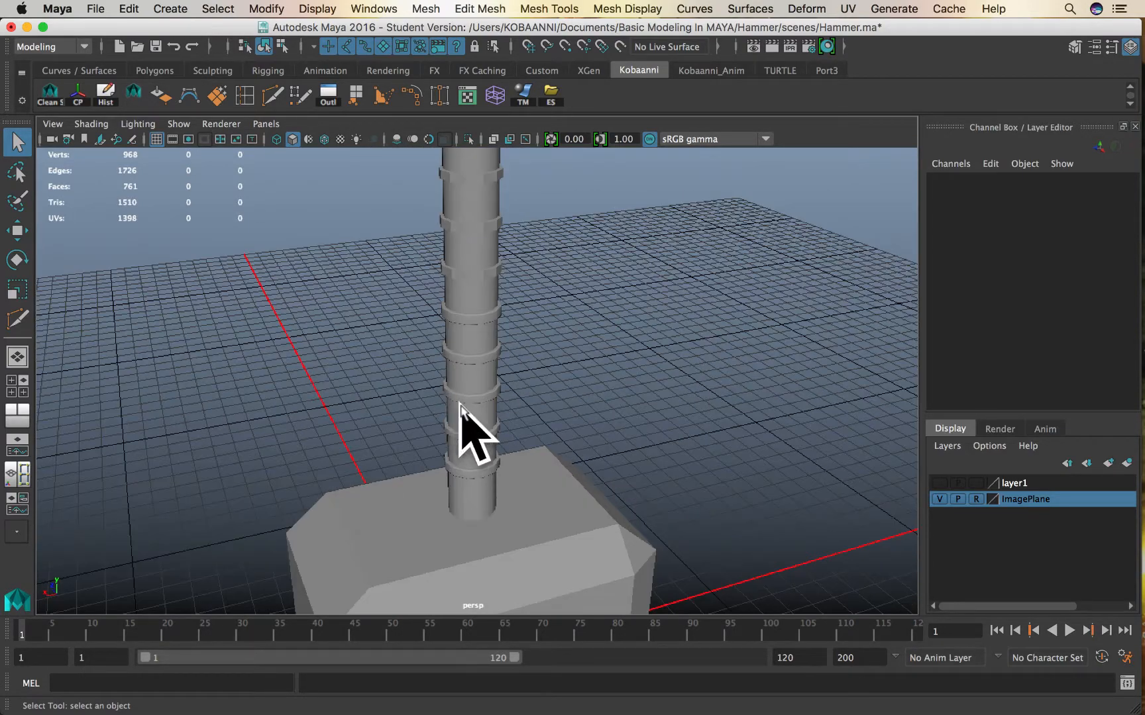
pyautogui.keyDown('alt'); pyautogui.moveTo(484, 368); pyautogui.dragTo(513, 489, button='middle'); pyautogui.keyUp('alt')
pyautogui.scroll(6, 509, 424)
pyautogui.keyDown('alt'); pyautogui.moveTo(497, 289); pyautogui.dragTo(493, 349, button='middle'); pyautogui.keyUp('alt')
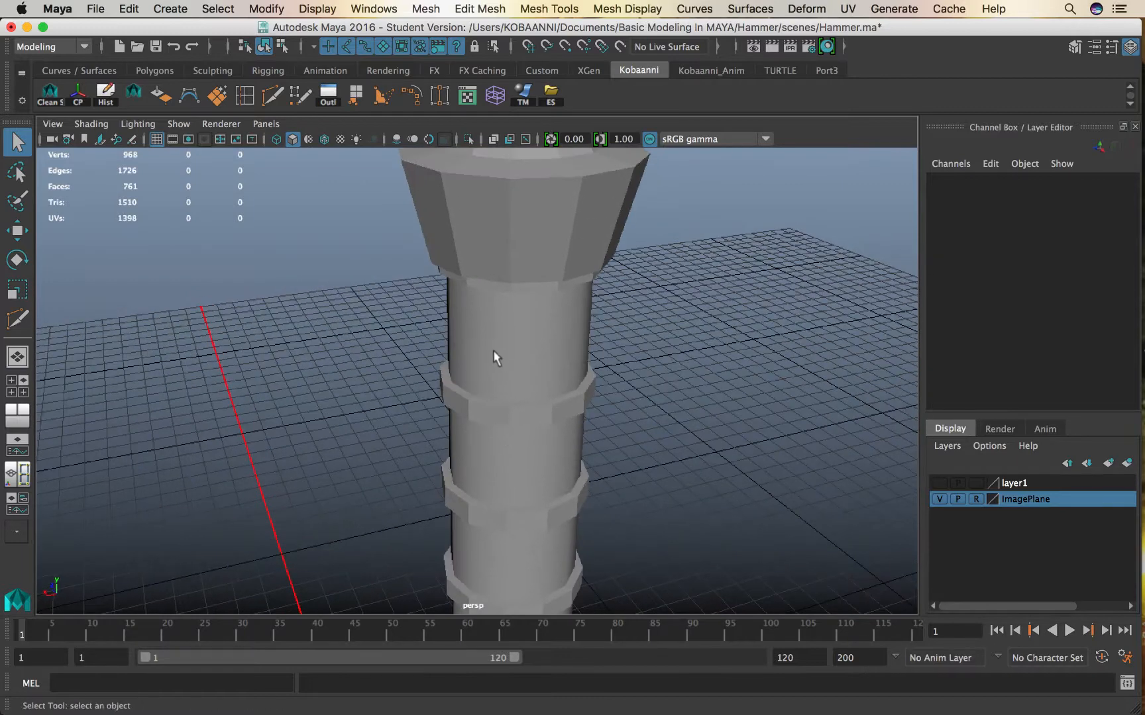
# Select the handle shaft and hide all unselected objects to isolate it.
pyautogui.click(494, 351)
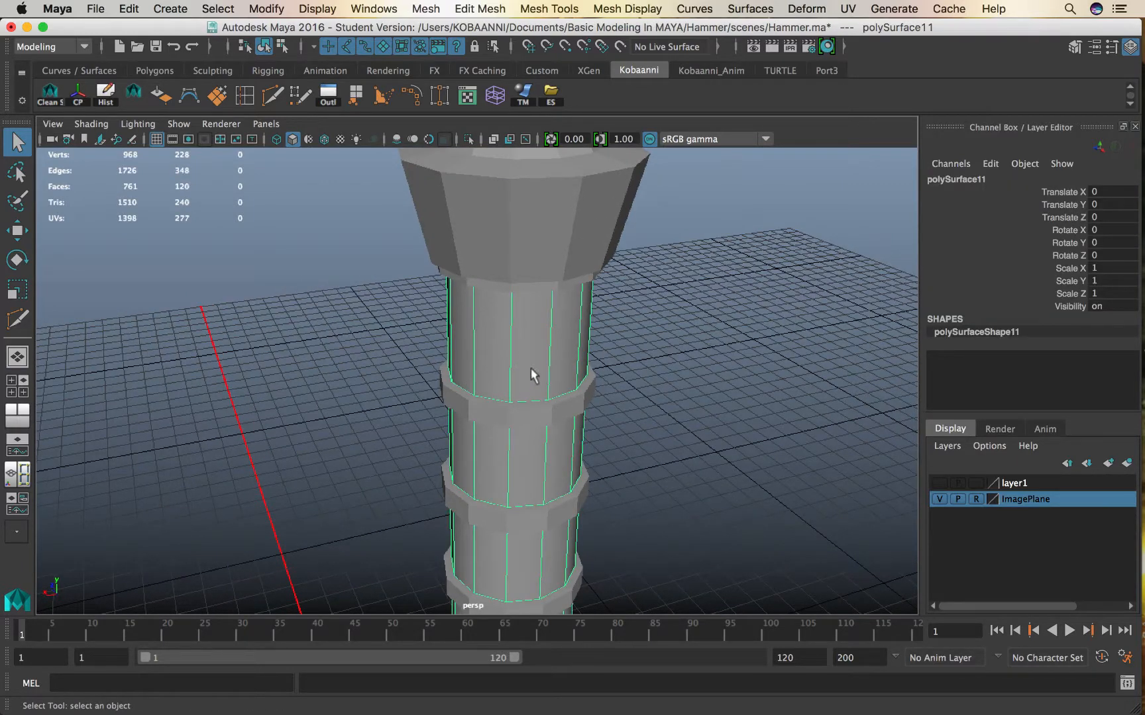
pyautogui.scroll(-5, 524, 364)
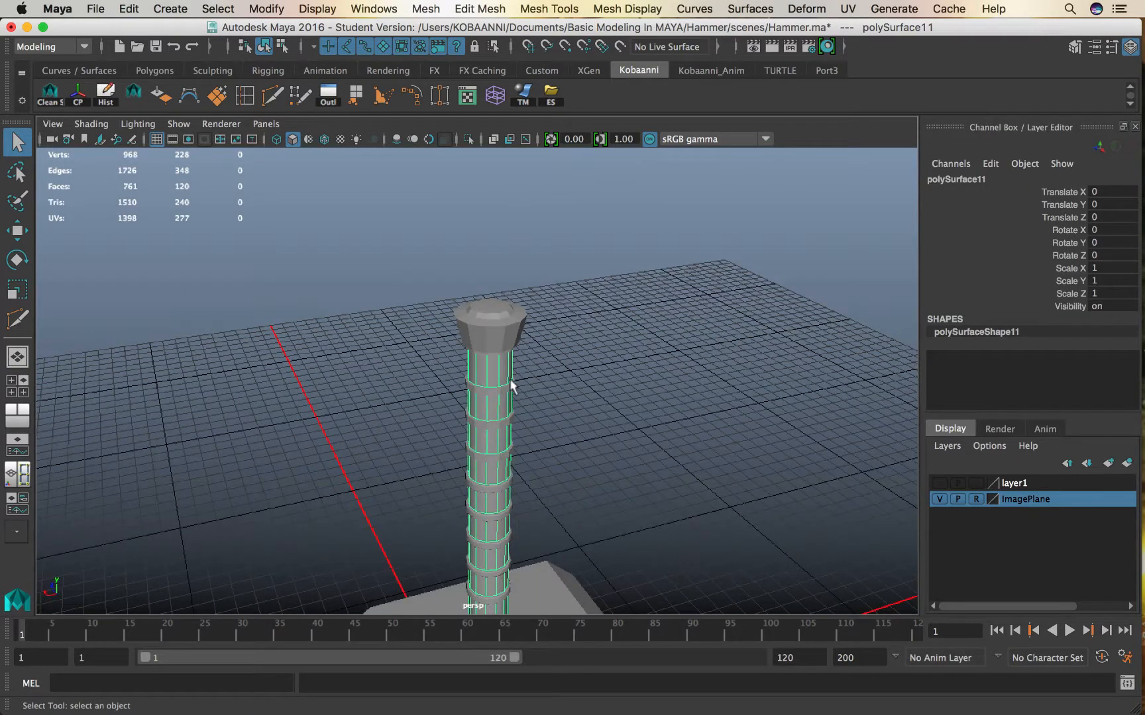
pyautogui.hotkey('alt', 'h')
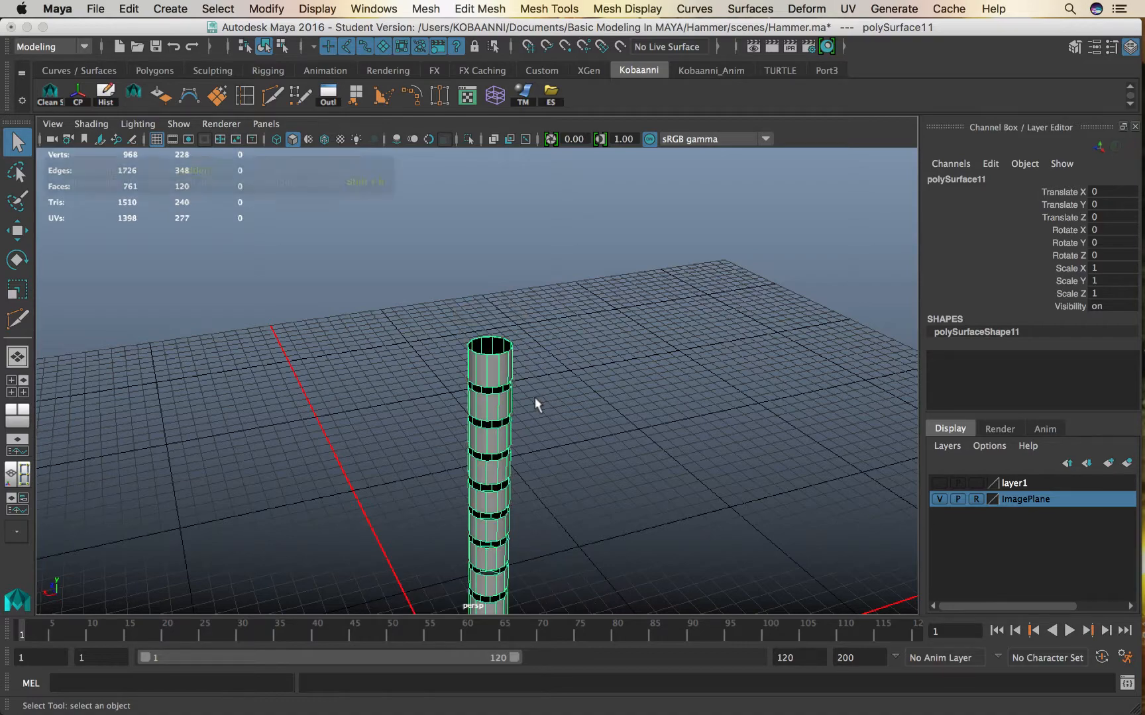
pyautogui.scroll(8, 530, 391)
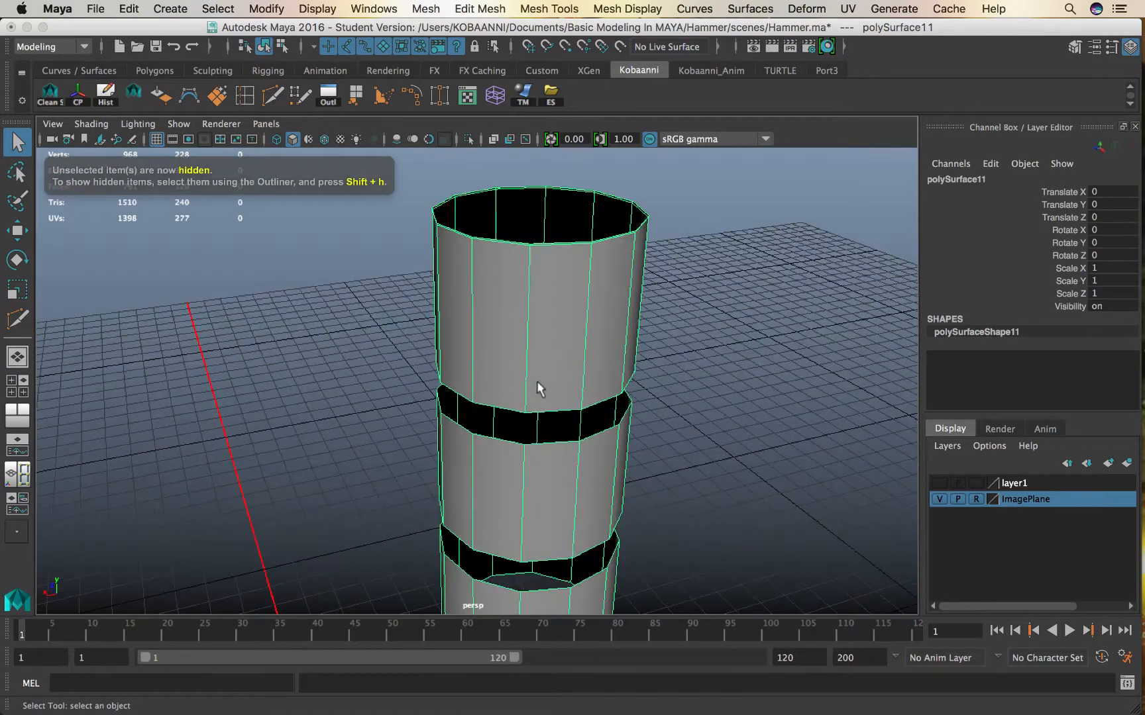
pyautogui.scroll(8, 485, 378)
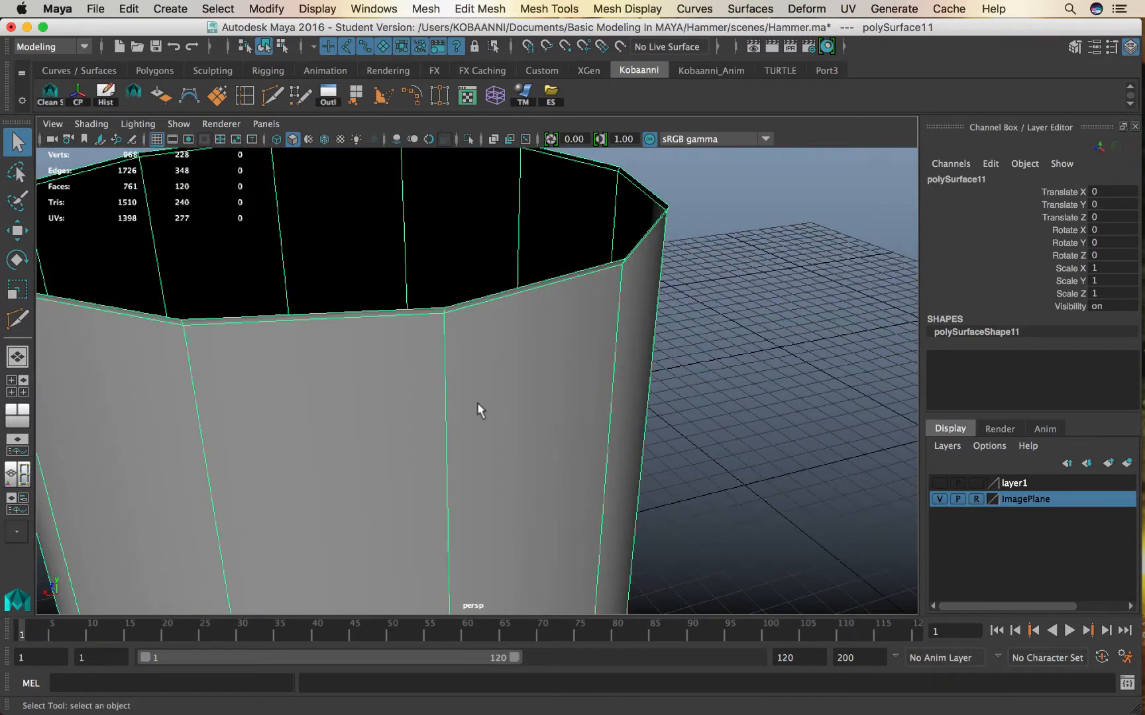
# Delete the supporting edge loop just below the shaft's top rim.
pyautogui.press('f')
pyautogui.moveTo(477, 403); pyautogui.dragTo(475, 196, button='right')
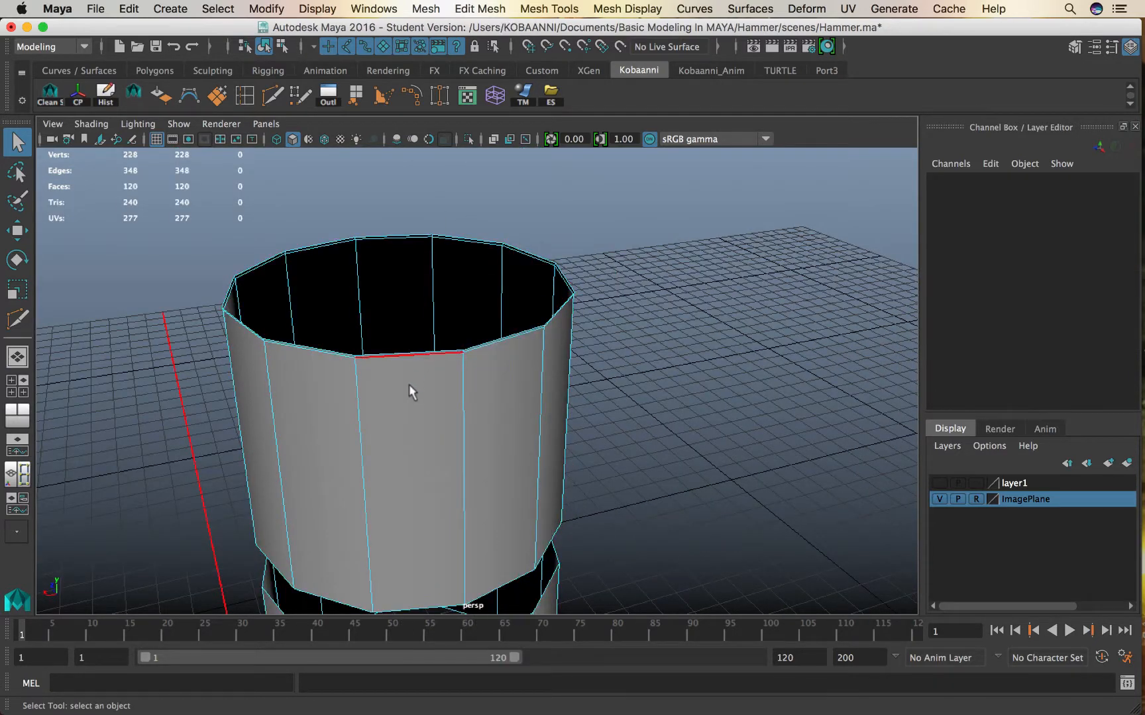
pyautogui.doubleClick(409, 384)
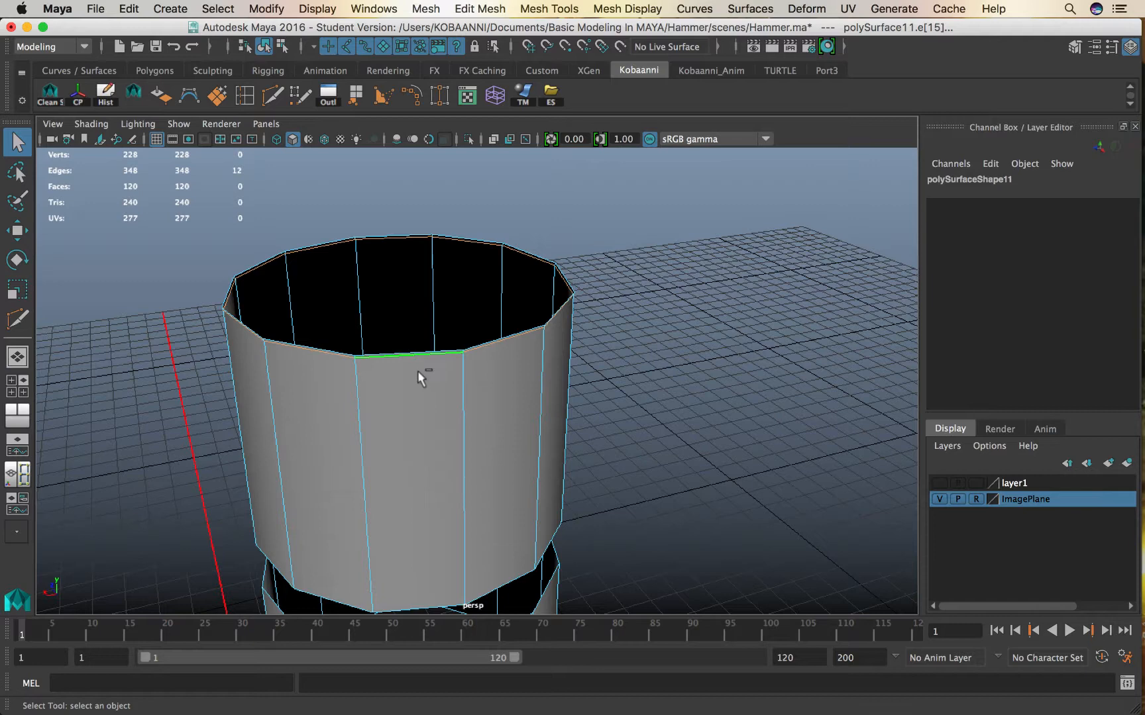
pyautogui.keyDown('shift'); pyautogui.moveTo(420, 378); pyautogui.dragTo(341, 396, button='right'); pyautogui.keyUp('shift')
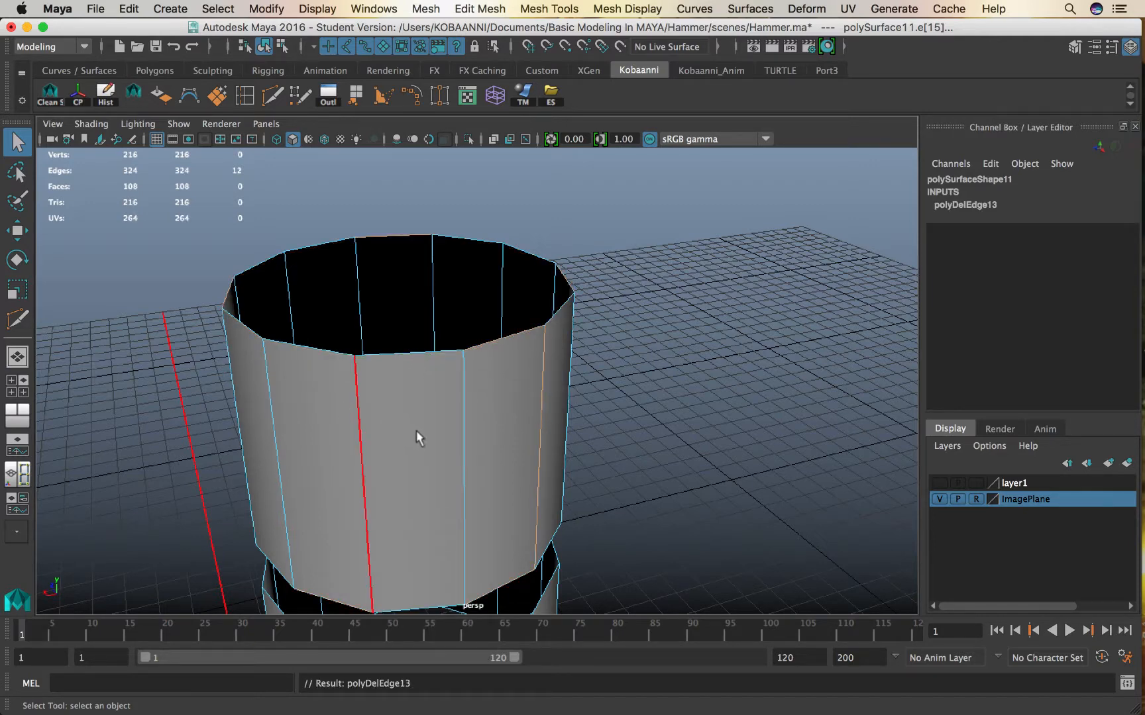
# Bridge the topmost gap in the handle shaft between its two open border edge loops.
pyautogui.keyDown('alt'); pyautogui.moveTo(417, 434); pyautogui.dragTo(418, 308, button='middle'); pyautogui.keyUp('alt')
pyautogui.click(422, 295)
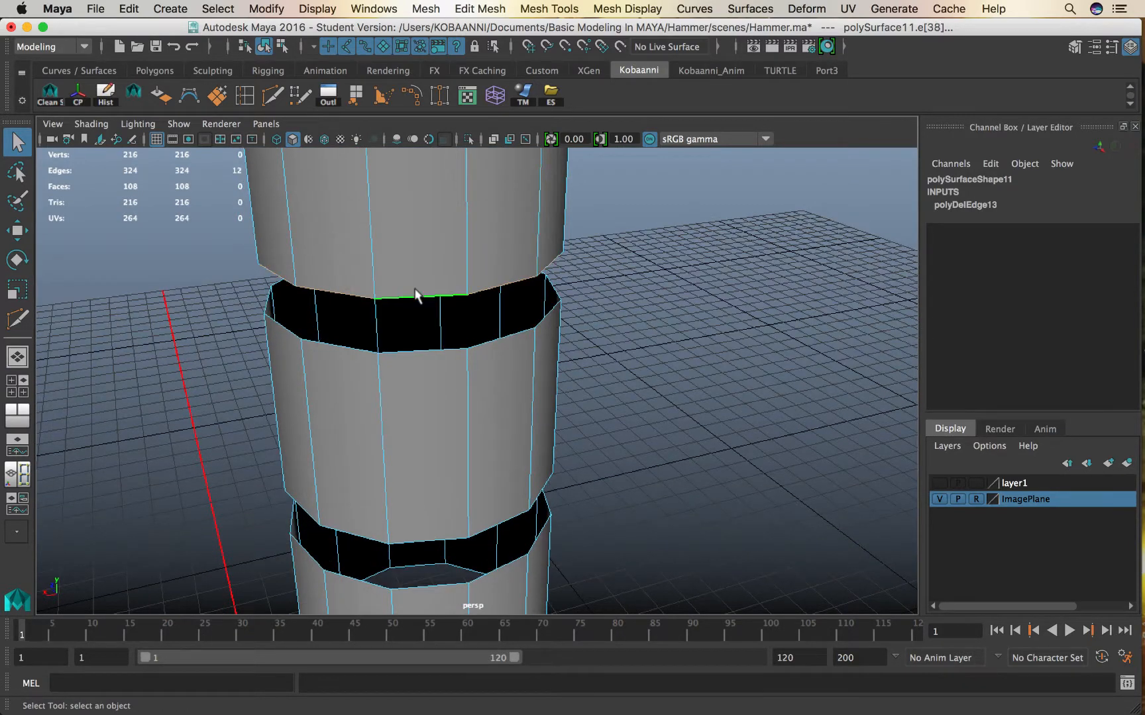
pyautogui.keyDown('shift'); pyautogui.doubleClick(442, 353); pyautogui.keyUp('shift')
pyautogui.keyDown('shift'); pyautogui.rightClick(512, 383); pyautogui.keyUp('shift')
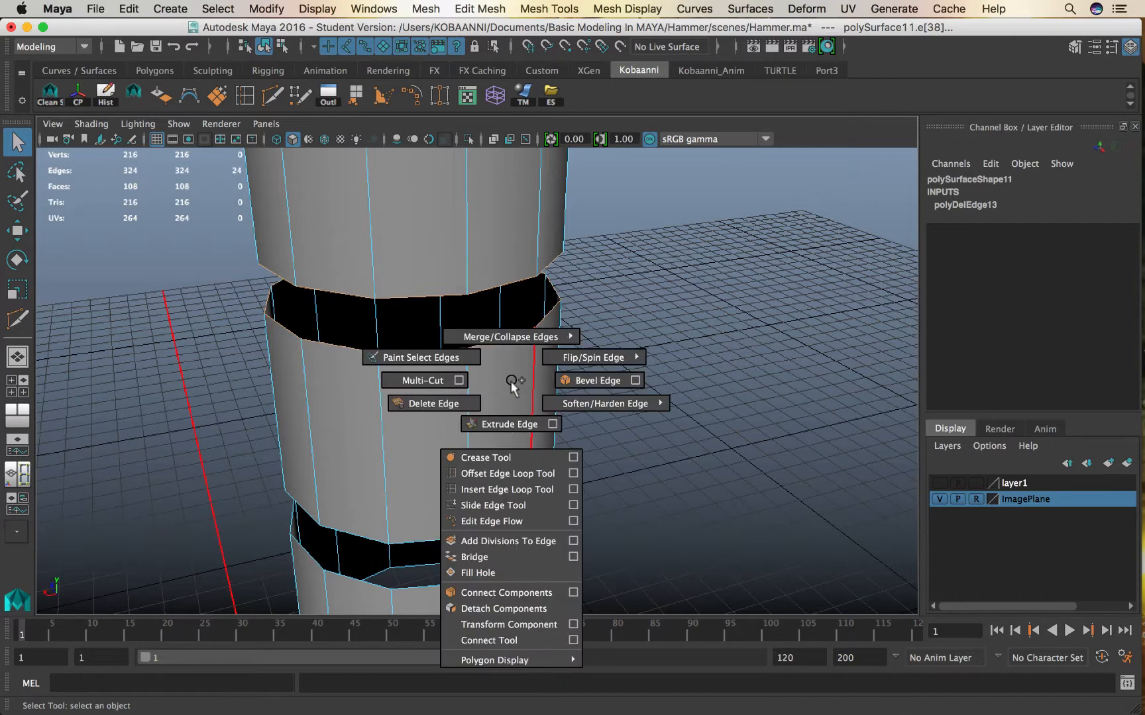
pyautogui.click(490, 558)
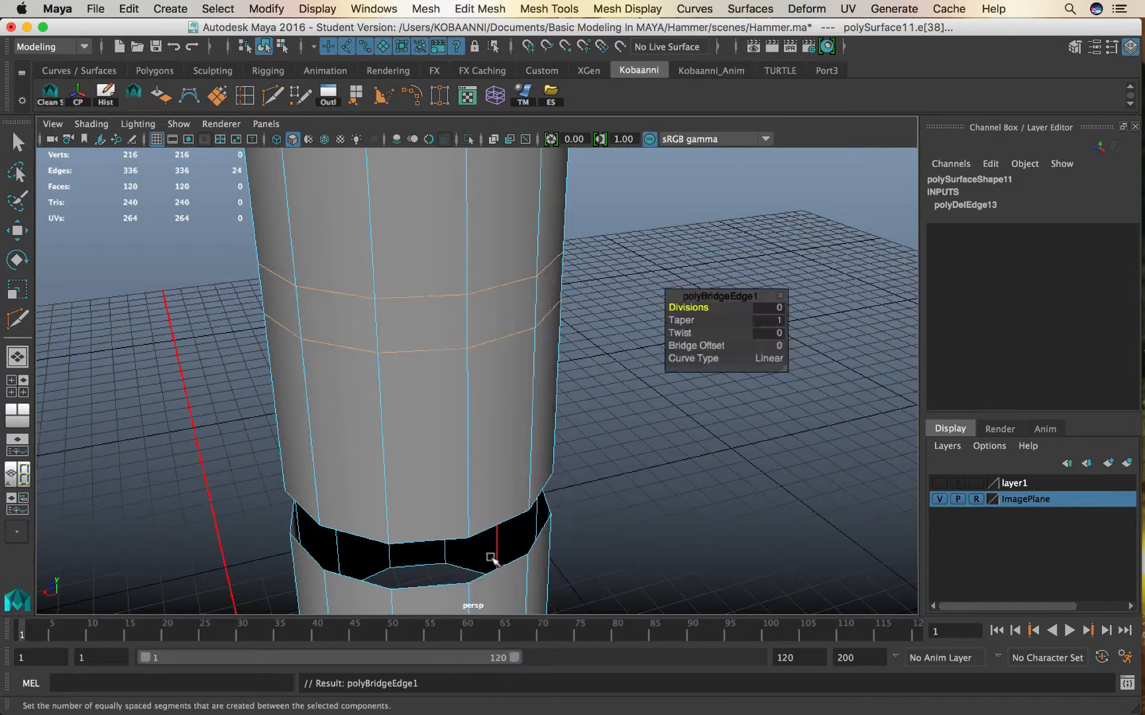
# Bridge the second gap from the top of the shaft between its upper and lower border loops.
pyautogui.keyDown('alt'); pyautogui.moveTo(439, 478); pyautogui.dragTo(434, 432, button='middle'); pyautogui.keyUp('alt')
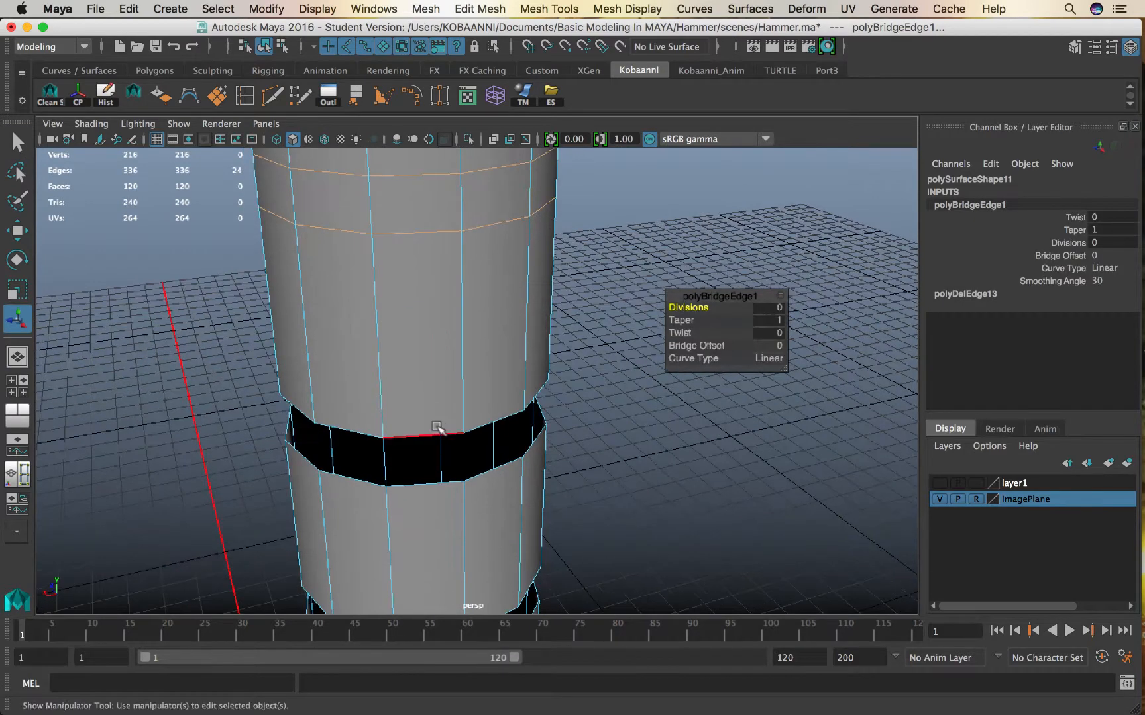
pyautogui.click(428, 425)
pyautogui.keyDown('shift'); pyautogui.doubleClick(434, 486); pyautogui.keyUp('shift')
pyautogui.keyDown('shift'); pyautogui.rightClick(536, 419); pyautogui.keyUp('shift')
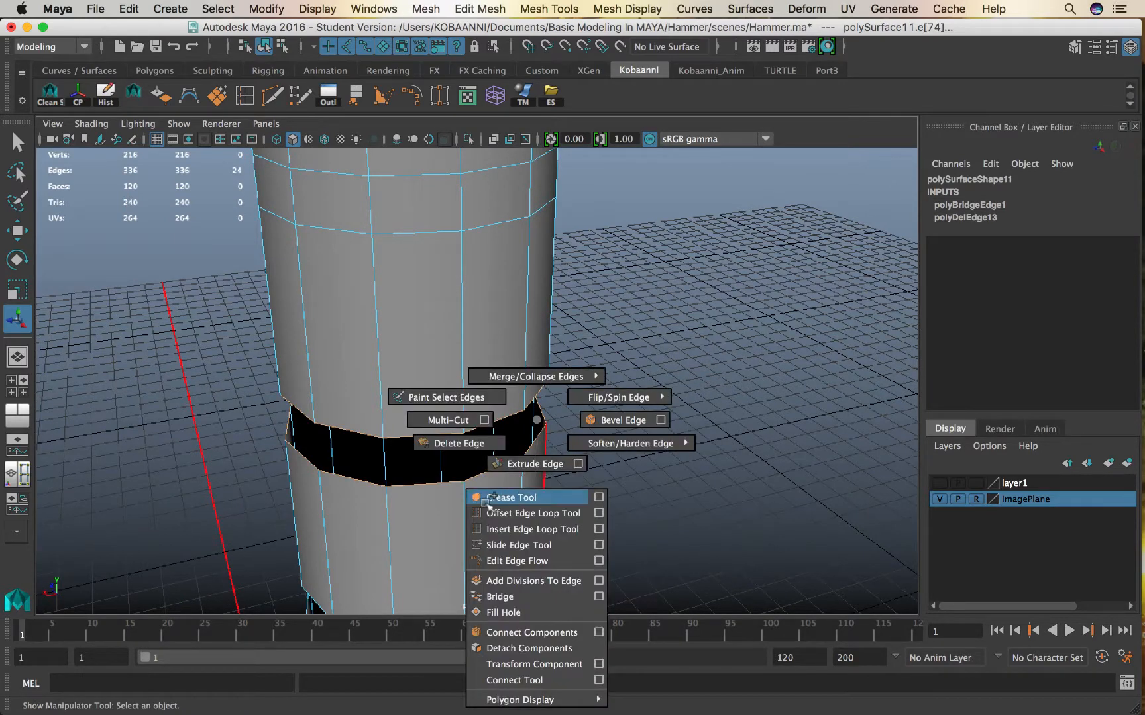
pyautogui.click(528, 598)
# Close the third and fourth gaps down the shaft by bridging their facing border edge loops.
pyautogui.keyDown('alt'); pyautogui.moveTo(494, 560); pyautogui.dragTo(484, 394, button='middle'); pyautogui.keyUp('alt')
pyautogui.click(436, 427)
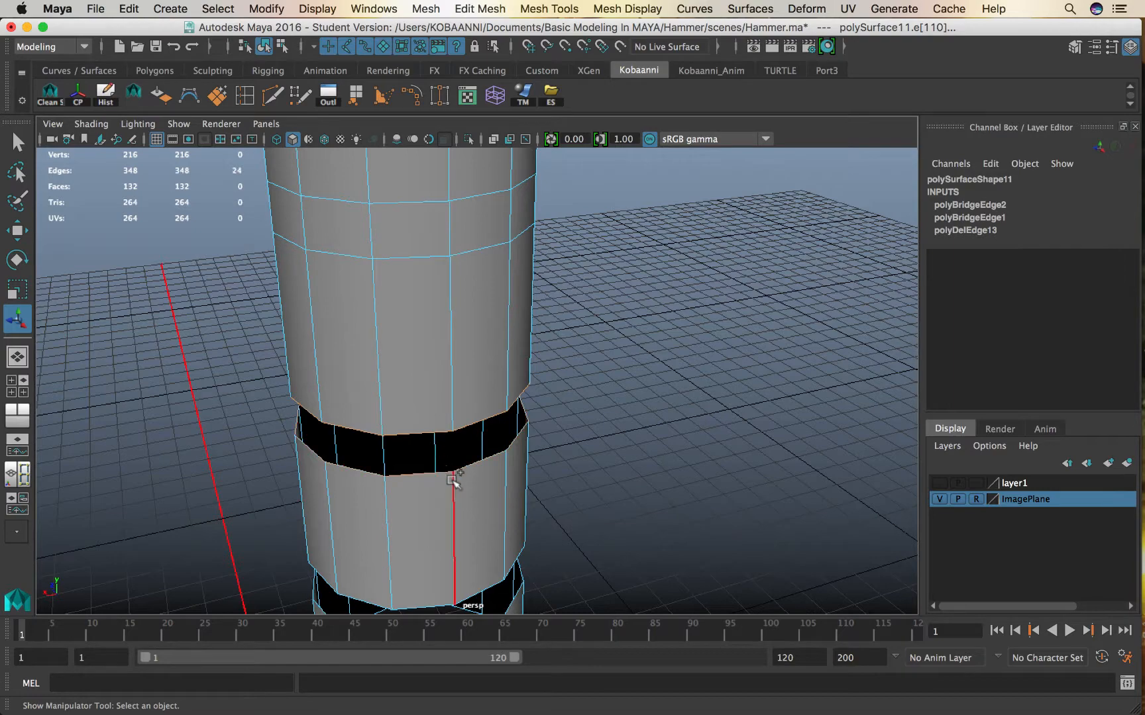
pyautogui.press('g')
pyautogui.keyDown('alt'); pyautogui.moveTo(400, 582); pyautogui.dragTo(419, 357, button='middle'); pyautogui.keyUp('alt')
pyautogui.doubleClick(440, 363)
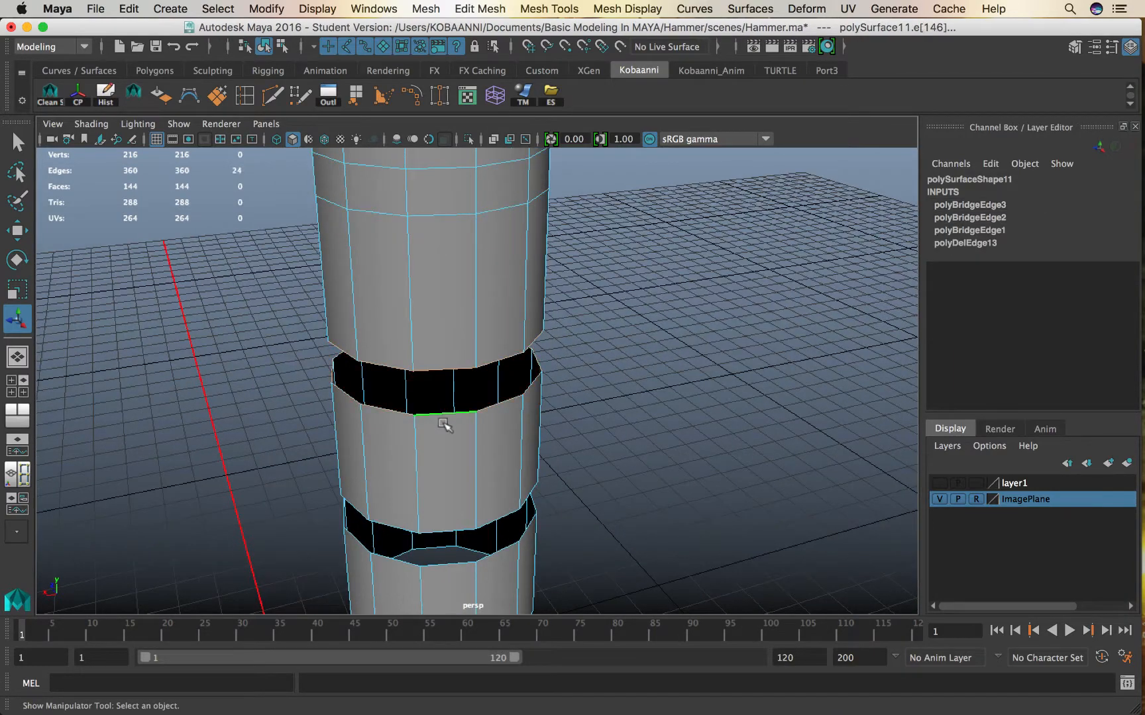
pyautogui.keyDown('shift'); pyautogui.doubleClick(445, 423); pyautogui.keyUp('shift')
pyautogui.press('g')
# Bridge the border edge loops of the fifth and sixth gaps along the shaft.
pyautogui.keyDown('alt'); pyautogui.moveTo(452, 561); pyautogui.dragTo(482, 401, button='middle'); pyautogui.keyUp('alt')
pyautogui.doubleClick(457, 380)
pyautogui.keyDown('shift'); pyautogui.doubleClick(455, 415); pyautogui.keyUp('shift')
pyautogui.press('g')
pyautogui.keyDown('alt'); pyautogui.moveTo(554, 490); pyautogui.dragTo(562, 335, button='middle'); pyautogui.keyUp('alt')
pyautogui.doubleClick(467, 368)
pyautogui.keyDown('shift'); pyautogui.doubleClick(469, 400); pyautogui.keyUp('shift')
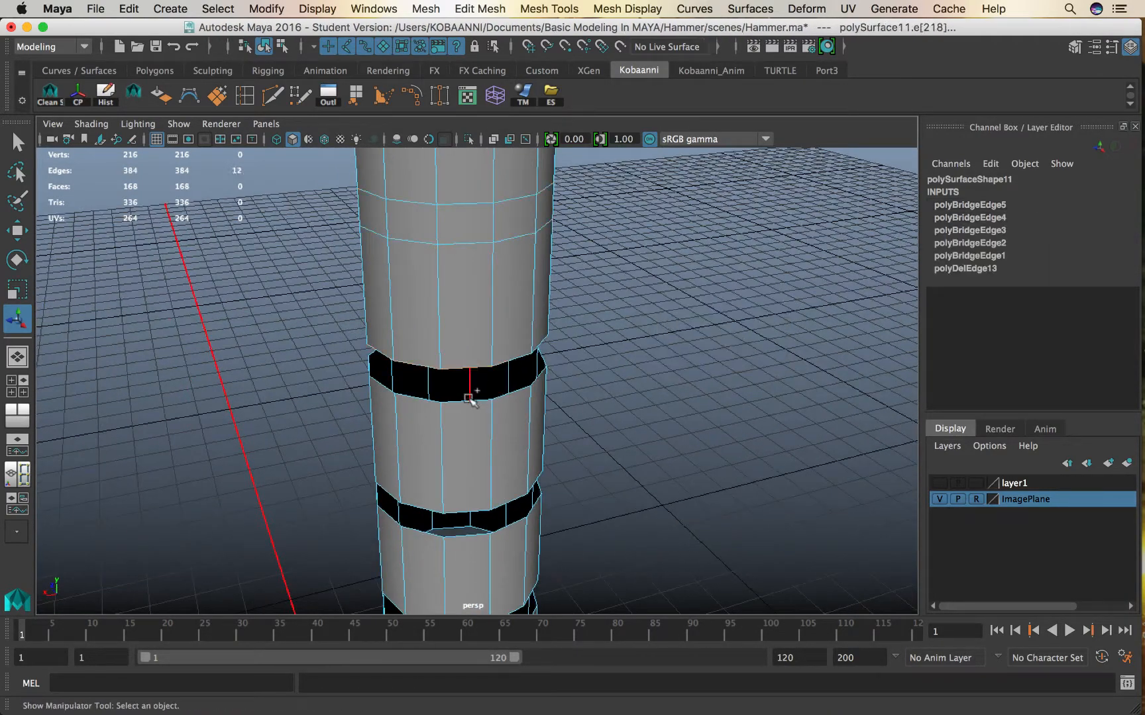
pyautogui.press('g')
# Bridge the border edge loops of the last two gaps near the shaft's lower end.
pyautogui.keyDown('alt'); pyautogui.moveTo(546, 458); pyautogui.dragTo(546, 324, button='middle'); pyautogui.keyUp('alt')
pyautogui.doubleClick(467, 375)
pyautogui.keyDown('shift'); pyautogui.doubleClick(465, 402); pyautogui.keyUp('shift')
pyautogui.press('g')
pyautogui.keyDown('alt'); pyautogui.moveTo(531, 493); pyautogui.dragTo(536, 398, button='middle'); pyautogui.keyUp('alt')
pyautogui.doubleClick(470, 401)
pyautogui.keyDown('shift'); pyautogui.doubleClick(472, 431); pyautogui.keyUp('shift')
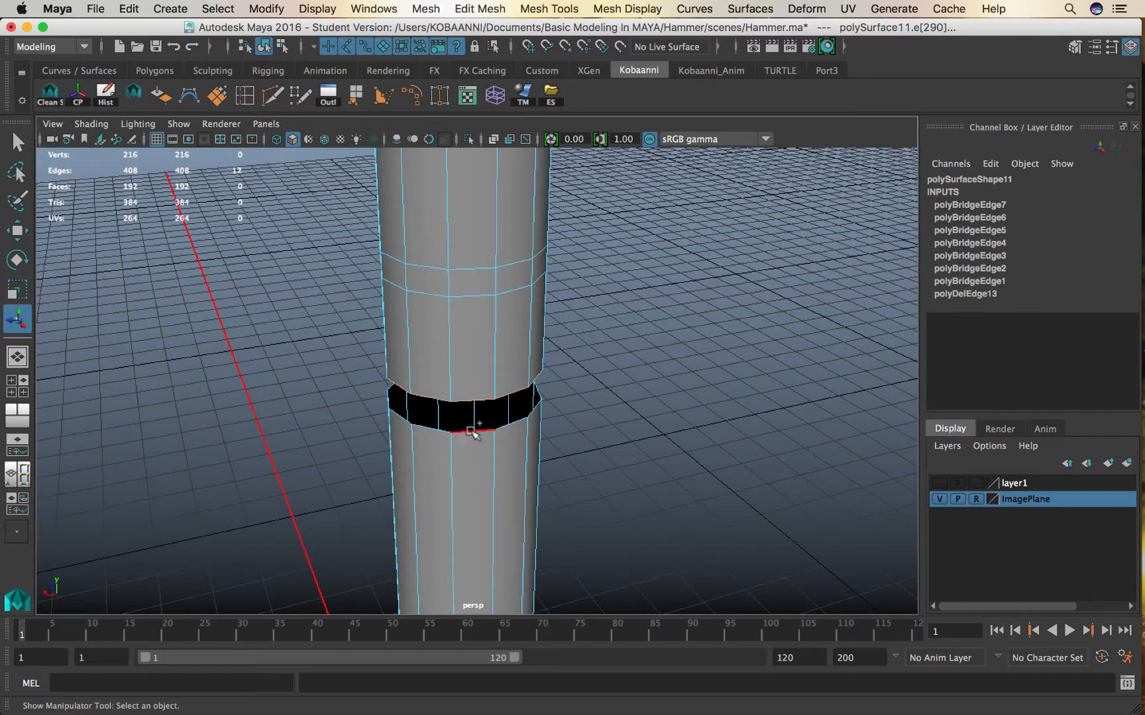
pyautogui.press('g')
# Delete all horizontal edge loops between the shaft's two ends, leaving only the long vertical edges and end rims.
pyautogui.keyDown('alt'); pyautogui.moveTo(530, 454); pyautogui.dragTo(519, 283, button='right'); pyautogui.keyUp('alt')
pyautogui.keyDown('alt'); pyautogui.moveTo(505, 294); pyautogui.dragTo(509, 392, button='middle'); pyautogui.keyUp('alt')
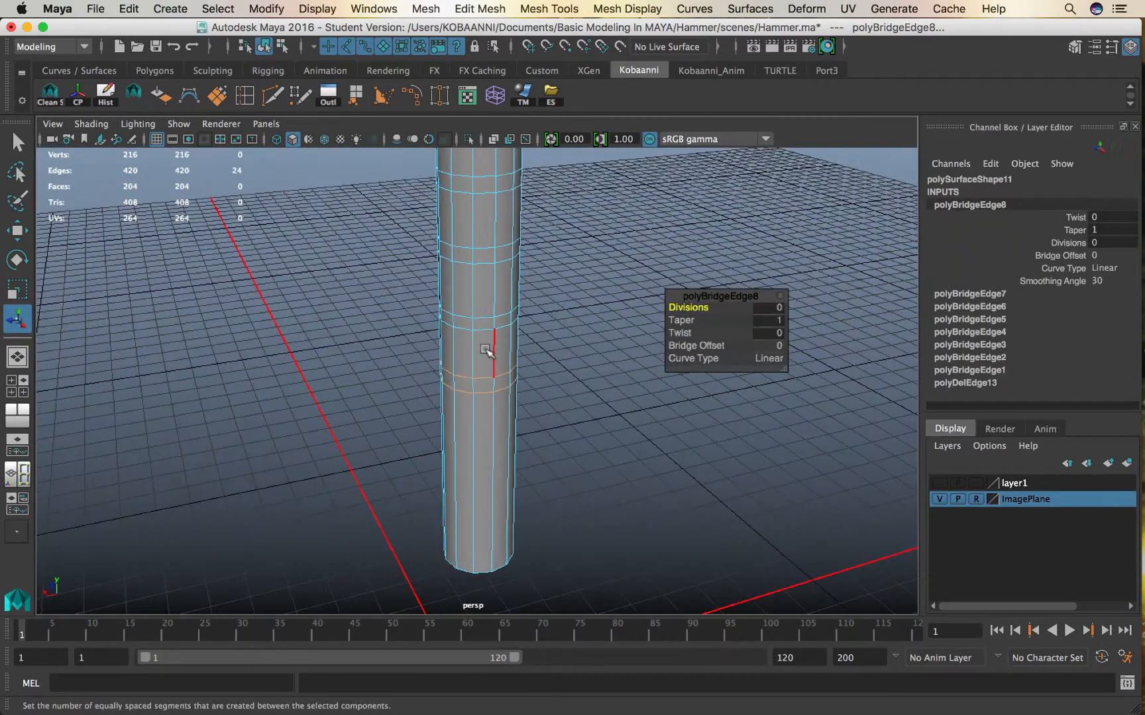
pyautogui.keyDown('shift'); pyautogui.doubleClick(479, 316); pyautogui.keyUp('shift')
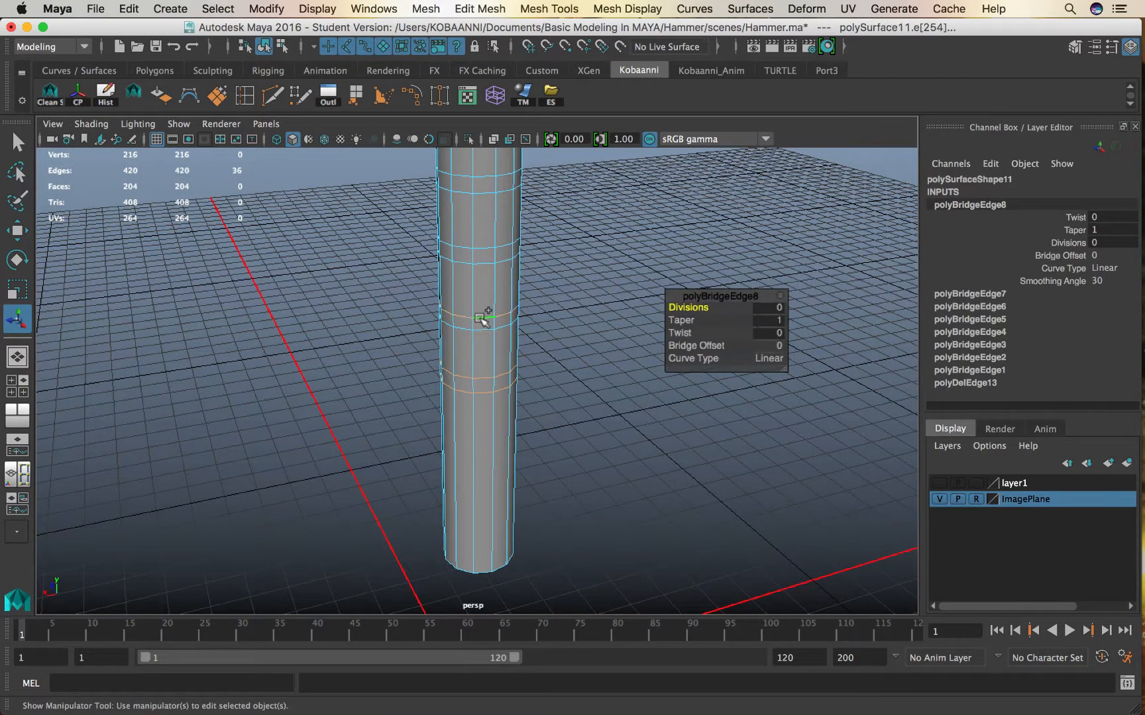
pyautogui.keyDown('shift'); pyautogui.doubleClick(484, 330); pyautogui.keyUp('shift')
pyautogui.keyDown('alt'); pyautogui.moveTo(484, 300); pyautogui.dragTo(485, 390, button='middle'); pyautogui.keyUp('alt')
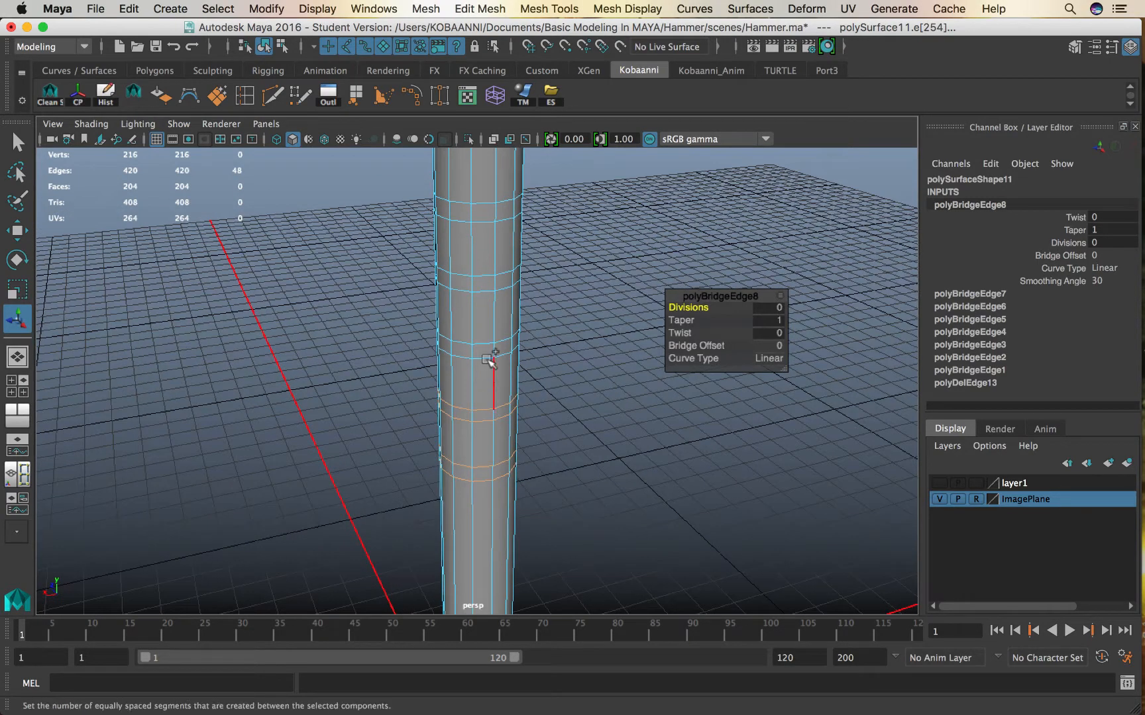
pyautogui.keyDown('shift'); pyautogui.click(486, 343); pyautogui.keyUp('shift')
pyautogui.keyDown('shift'); pyautogui.doubleClick(486, 343); pyautogui.keyUp('shift')
pyautogui.keyDown('shift'); pyautogui.doubleClick(487, 289); pyautogui.keyUp('shift')
pyautogui.keyDown('alt'); pyautogui.moveTo(487, 293); pyautogui.dragTo(493, 390, button='middle'); pyautogui.keyUp('alt')
pyautogui.keyDown('shift'); pyautogui.doubleClick(490, 364); pyautogui.keyUp('shift')
pyautogui.keyDown('shift'); pyautogui.doubleClick(494, 390); pyautogui.keyUp('shift')
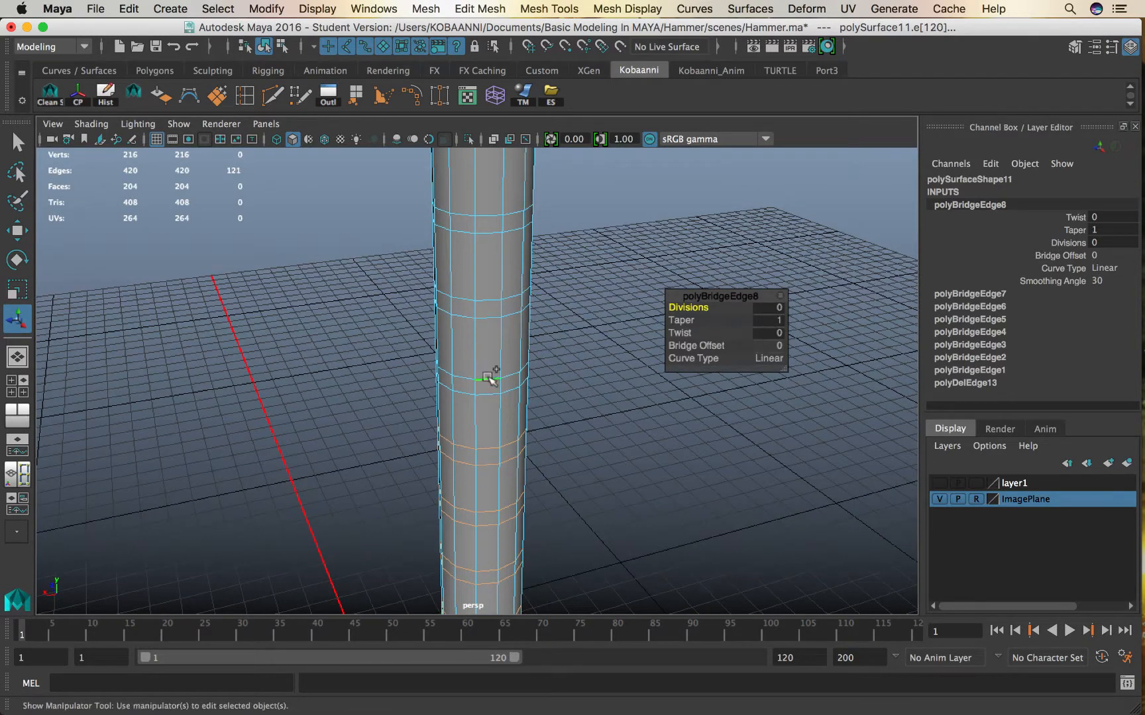
pyautogui.keyDown('shift'); pyautogui.doubleClick(493, 301); pyautogui.keyUp('shift')
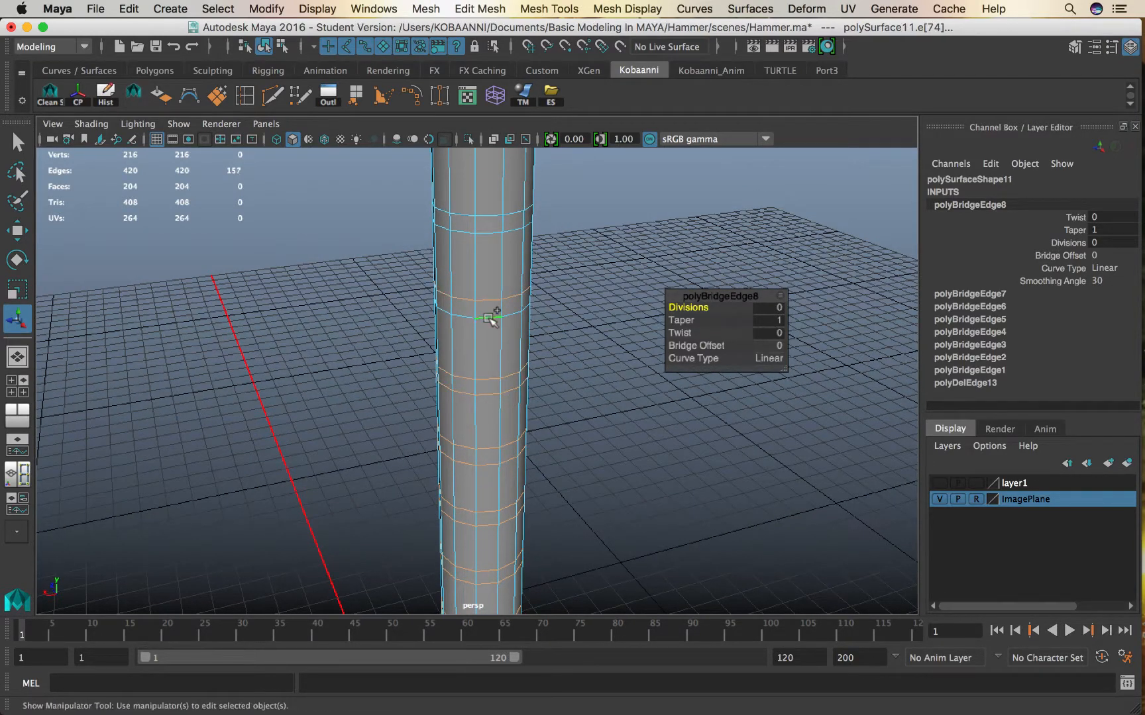
pyautogui.keyDown('alt'); pyautogui.moveTo(492, 314); pyautogui.dragTo(489, 434, button='middle'); pyautogui.keyUp('alt')
pyautogui.keyDown('shift'); pyautogui.doubleClick(486, 382); pyautogui.keyUp('shift')
pyautogui.keyDown('shift'); pyautogui.doubleClick(487, 397); pyautogui.keyUp('shift')
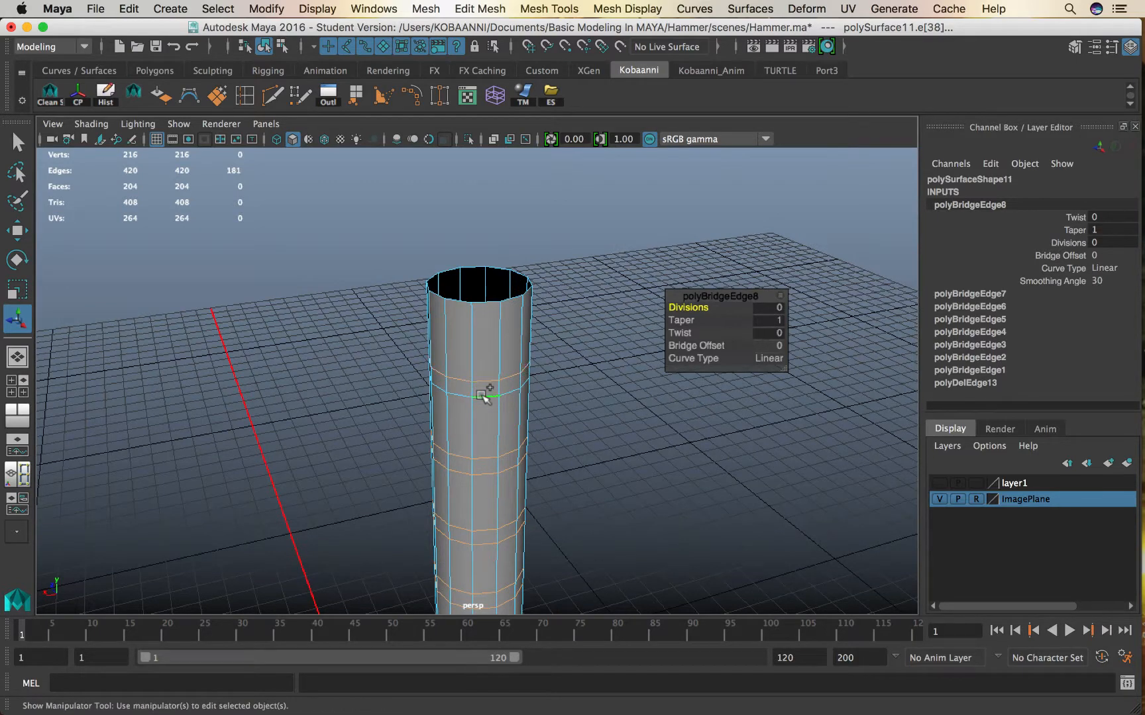
pyautogui.keyDown('shift'); pyautogui.moveTo(490, 364); pyautogui.dragTo(412, 391, button='right'); pyautogui.keyUp('shift')
# Cap the shaft's open top by bridging its rim edges, leaving two opposite edges out of the selection.
pyautogui.scroll(-8, 448, 391)
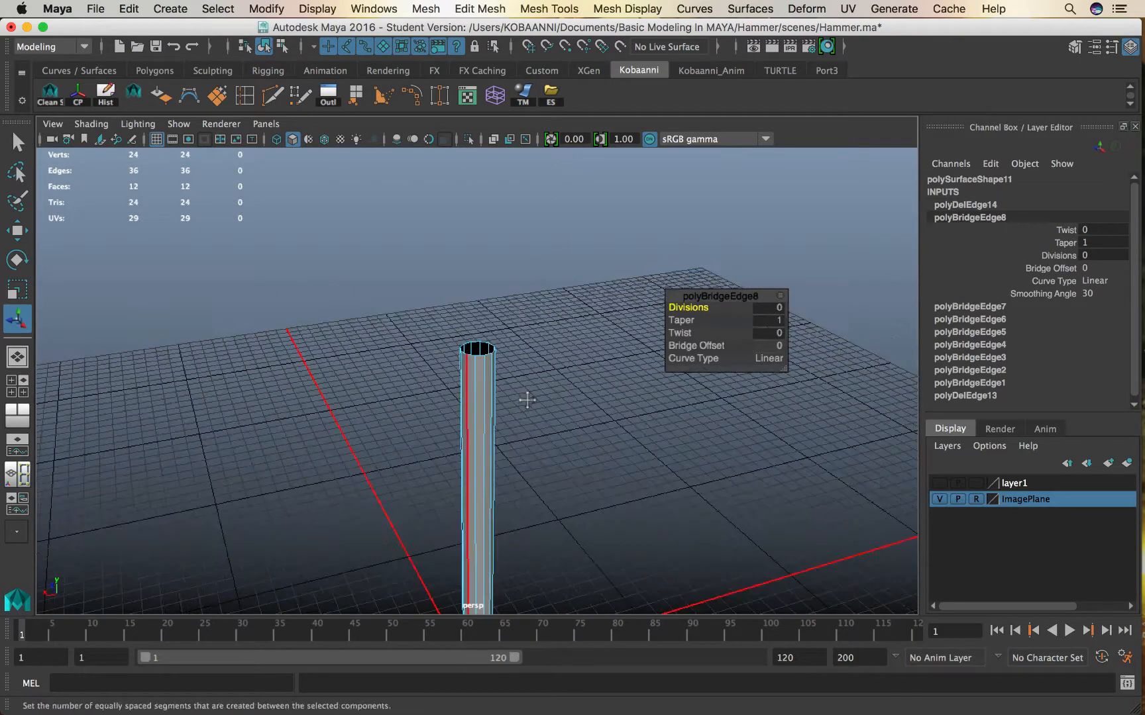
pyautogui.keyDown('alt'); pyautogui.moveTo(523, 396); pyautogui.dragTo(491, 344, button='middle'); pyautogui.keyUp('alt')
pyautogui.scroll(10, 461, 341)
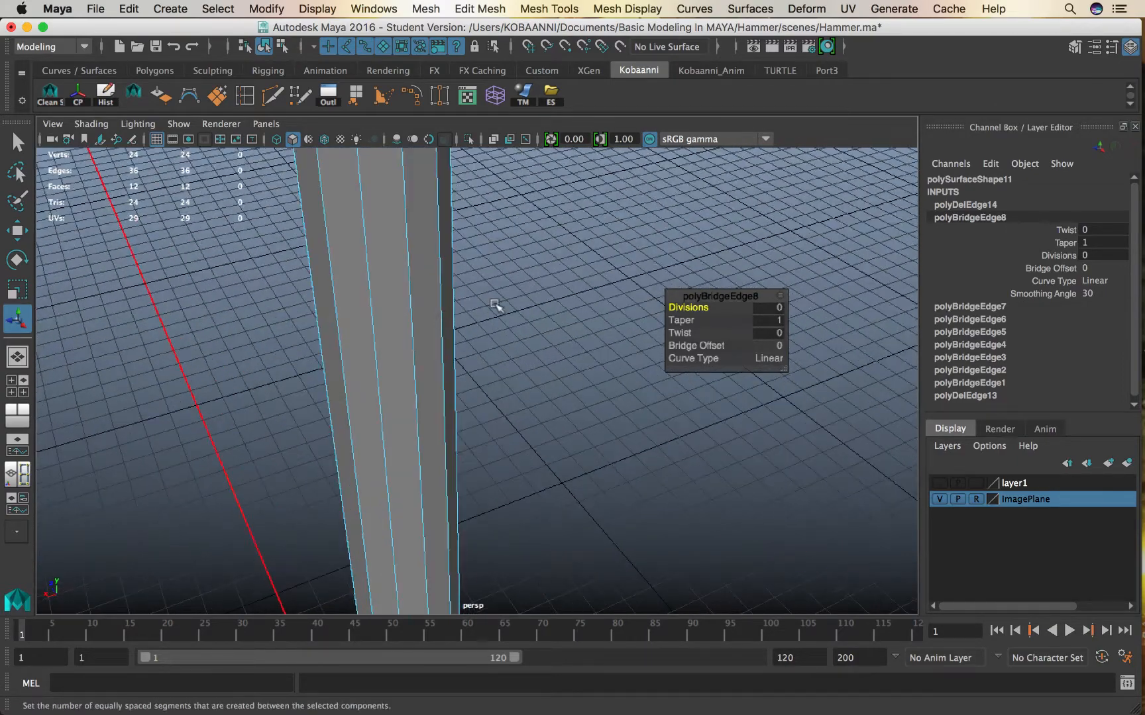
pyautogui.click(489, 296)
pyautogui.scroll(-5, 489, 296)
pyautogui.doubleClick(485, 386)
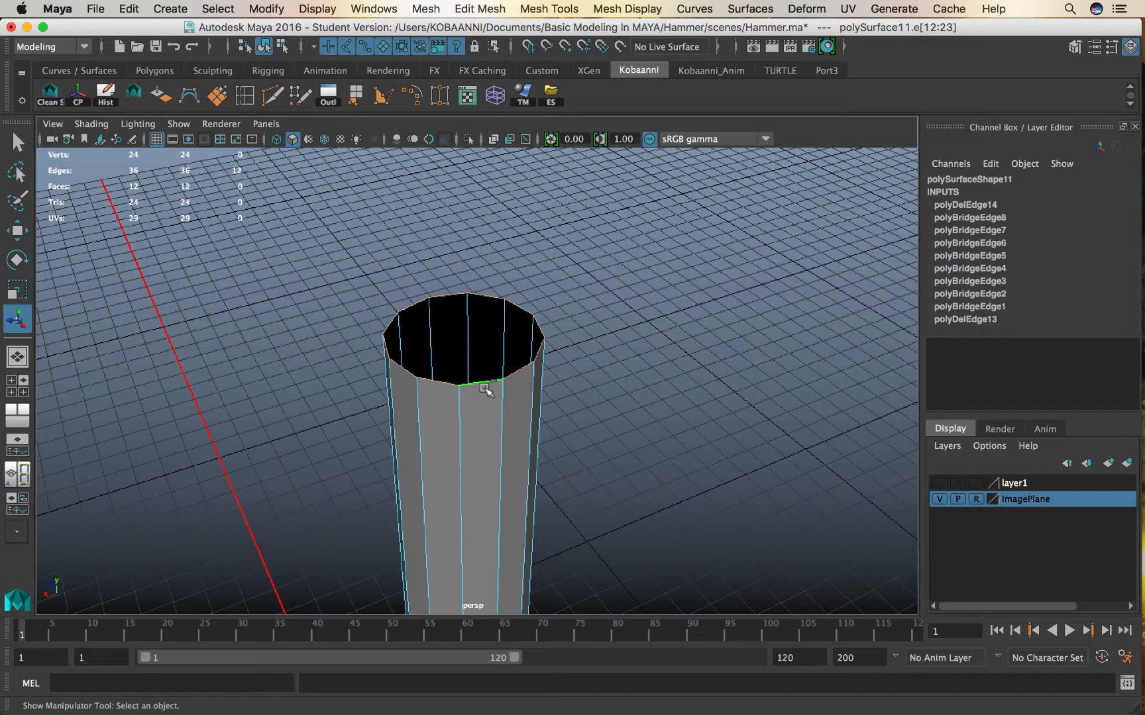
pyautogui.keyDown('ctrl'); pyautogui.click(485, 388); pyautogui.keyUp('ctrl')
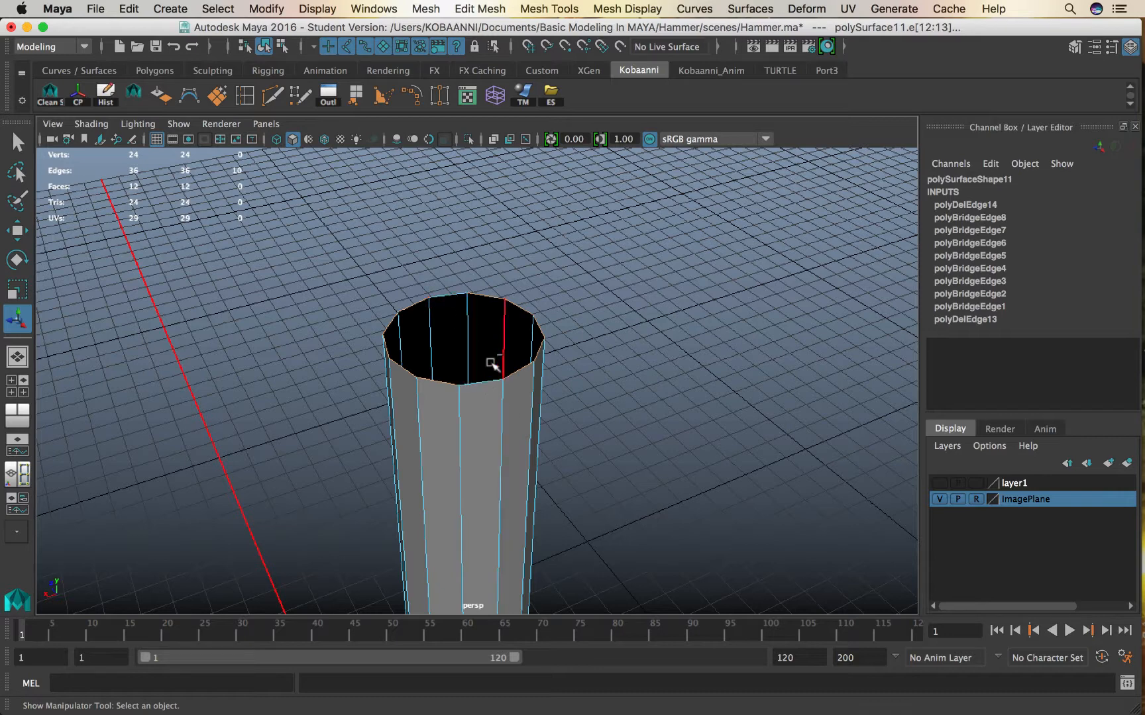
pyautogui.keyDown('shift'); pyautogui.moveTo(467, 320); pyautogui.dragTo(473, 496, button='right'); pyautogui.keyUp('shift')
# Cap the shaft's open bottom by bridging its rim edges, again excluding two opposite edges.
pyautogui.scroll(-5, 582, 498)
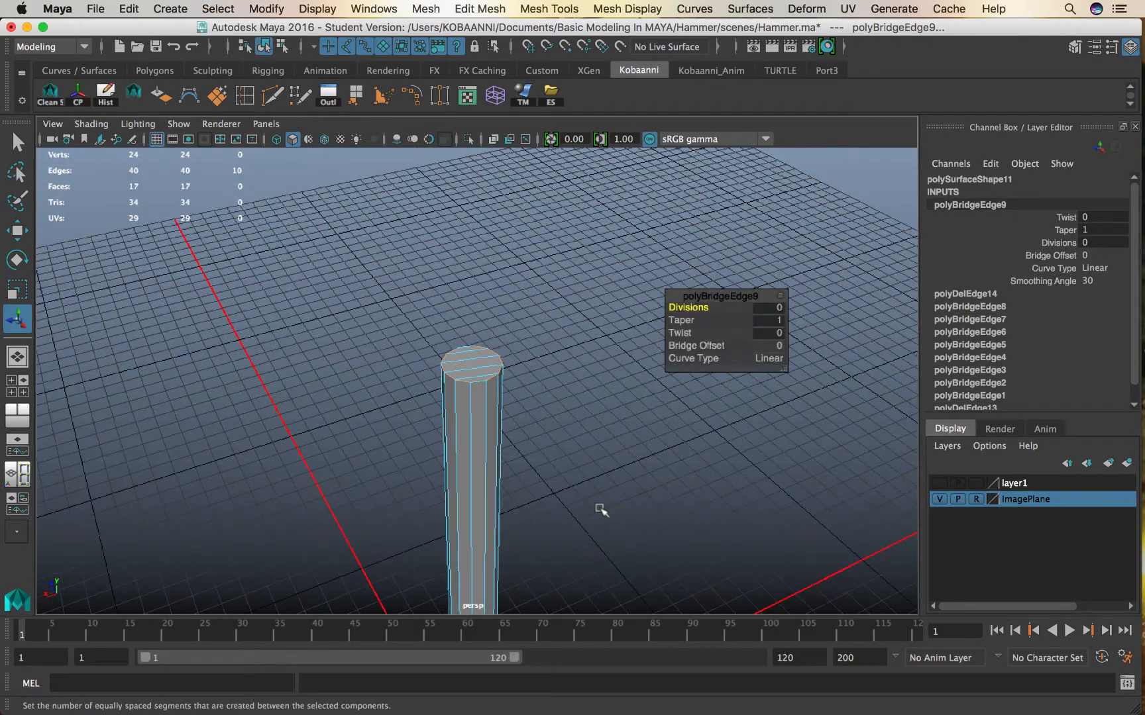
pyautogui.click(600, 509)
pyautogui.keyDown('alt'); pyautogui.moveTo(551, 509); pyautogui.dragTo(511, 365); pyautogui.keyUp('alt')
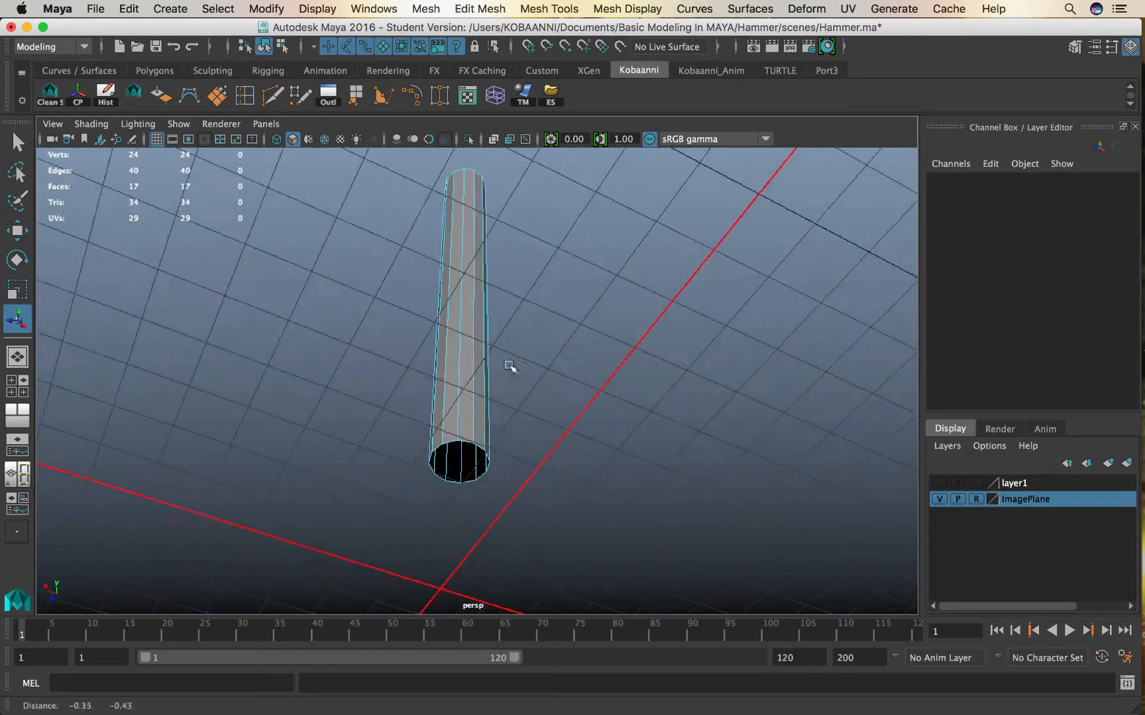
pyautogui.scroll(5, 511, 366)
pyautogui.keyDown('alt'); pyautogui.moveTo(473, 450); pyautogui.dragTo(472, 345); pyautogui.keyUp('alt')
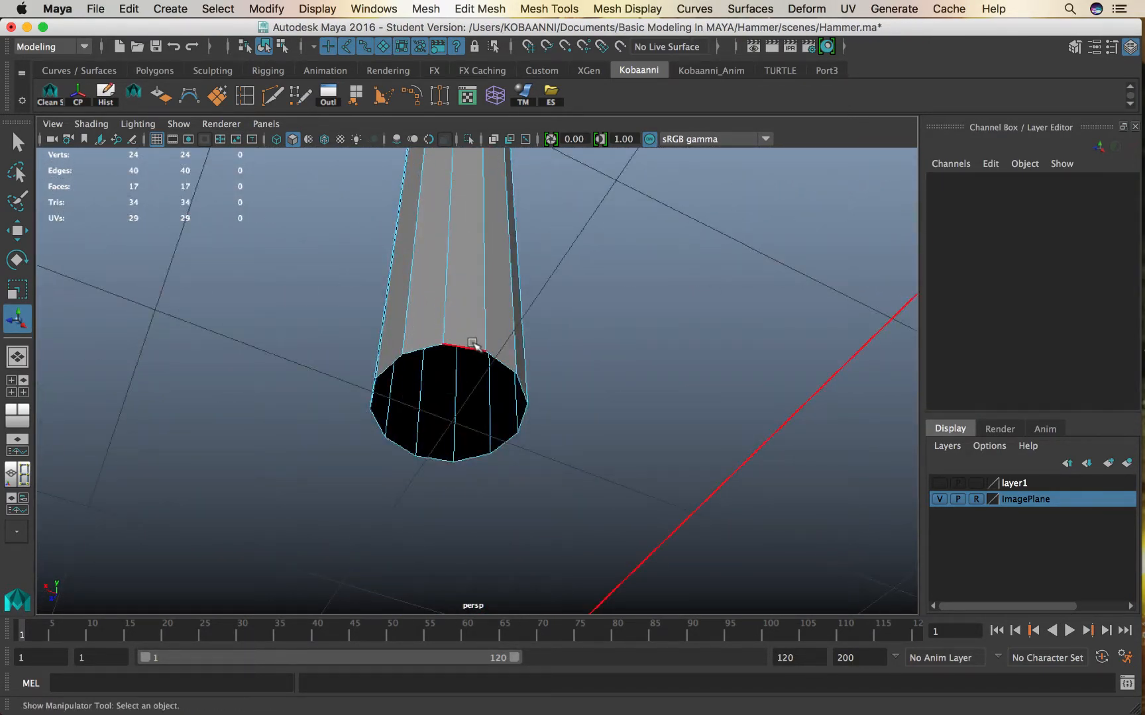
pyautogui.click(473, 344)
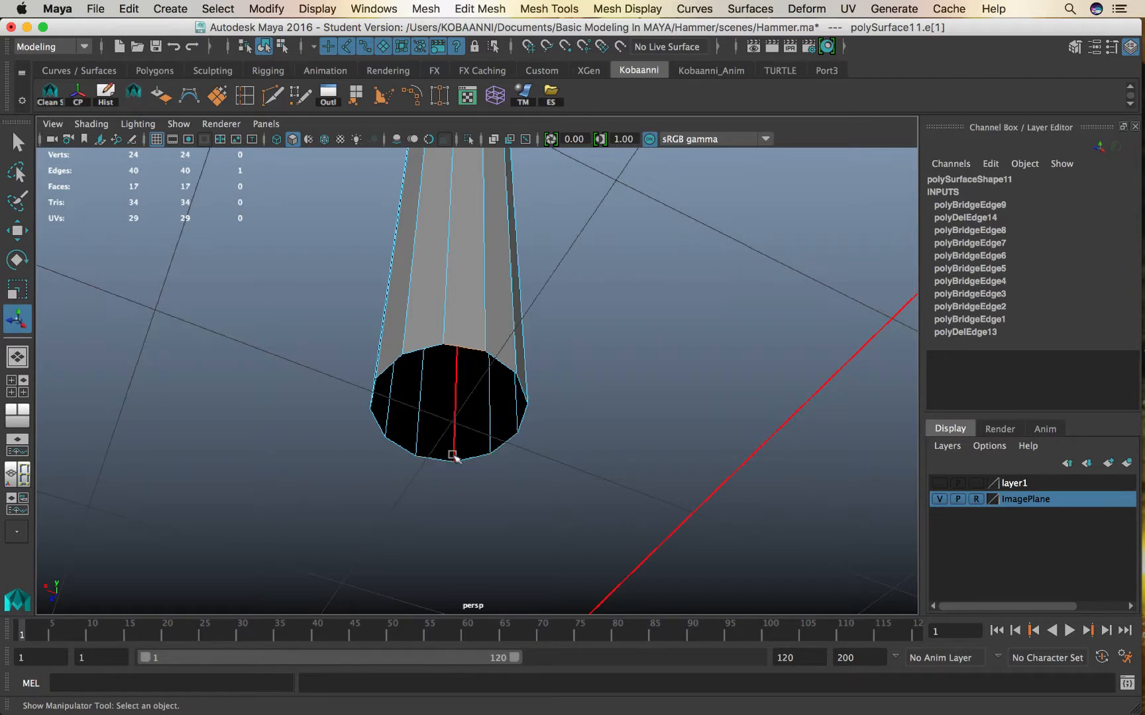
pyautogui.scroll(2, 450, 455)
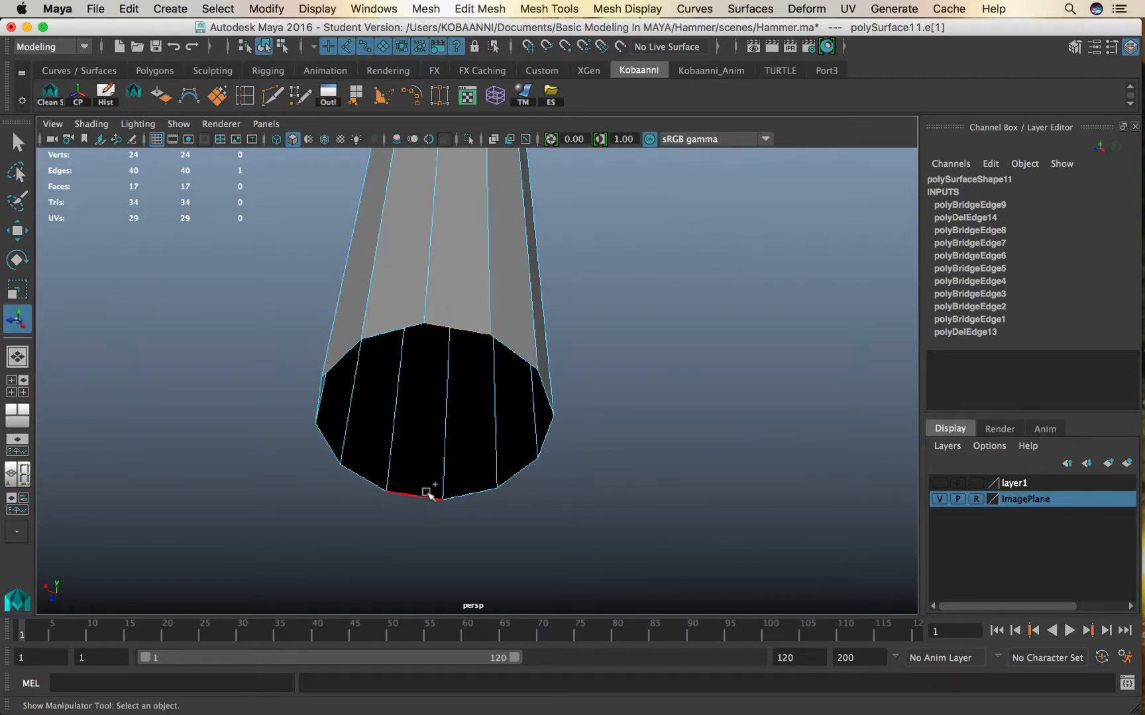
pyautogui.doubleClick(427, 493)
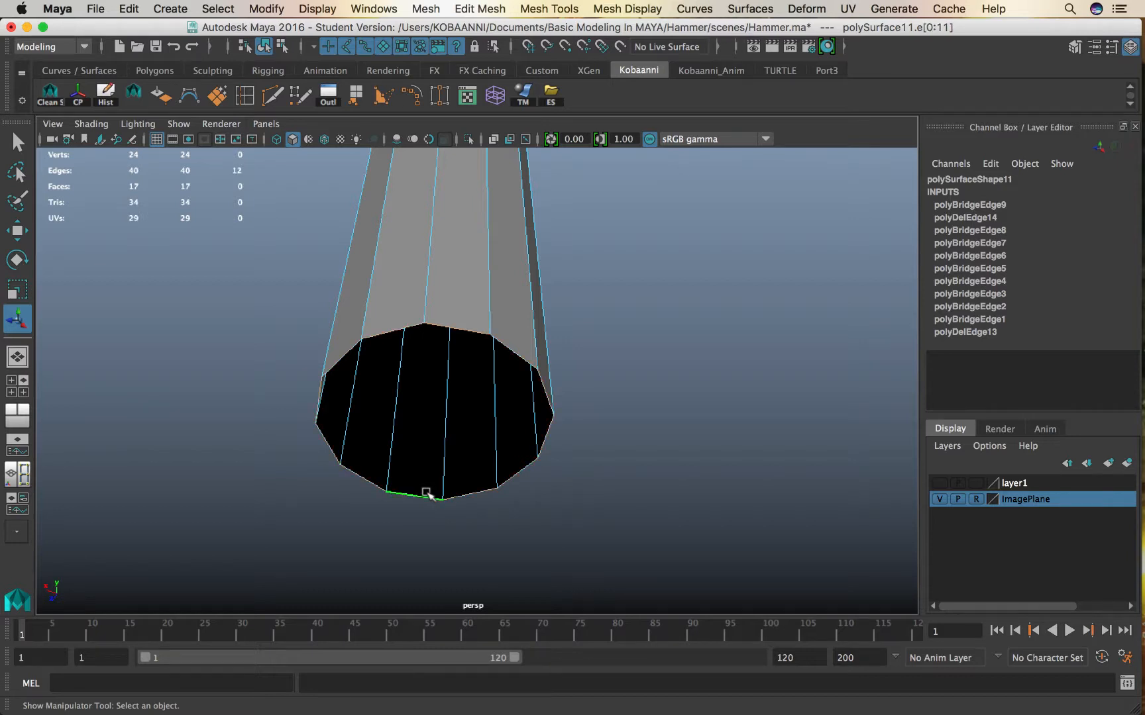
pyautogui.doubleClick(463, 325)
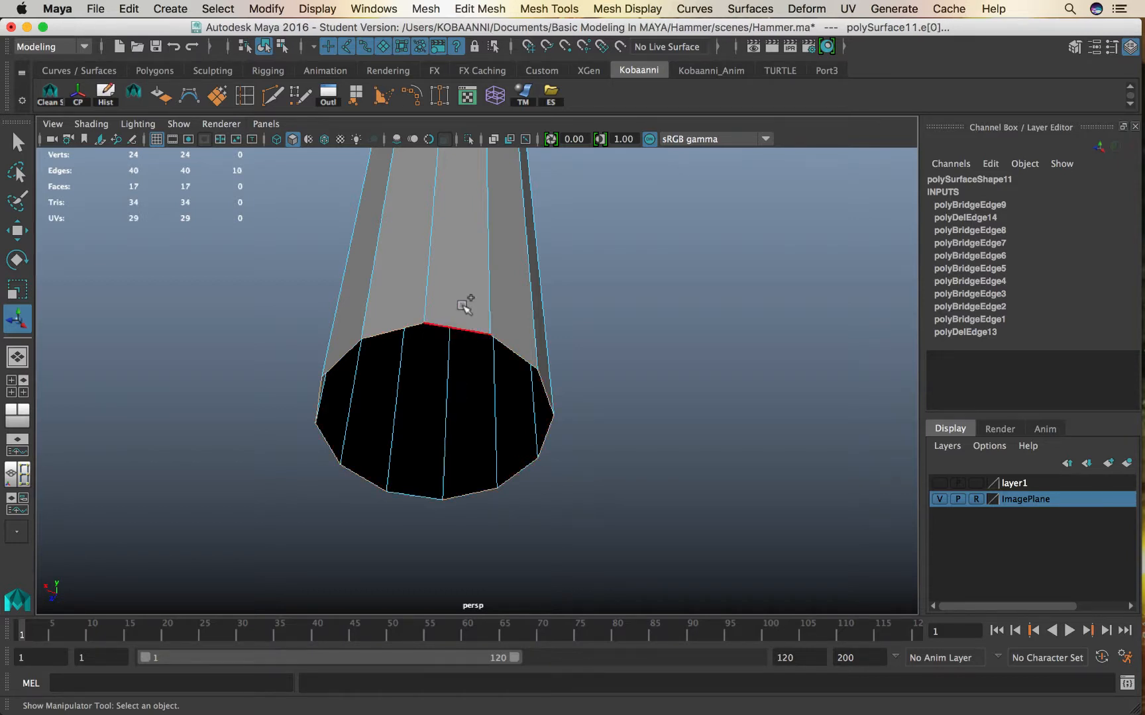
pyautogui.keyDown('shift'); pyautogui.moveTo(461, 305); pyautogui.dragTo(459, 482, button='right'); pyautogui.keyUp('shift')
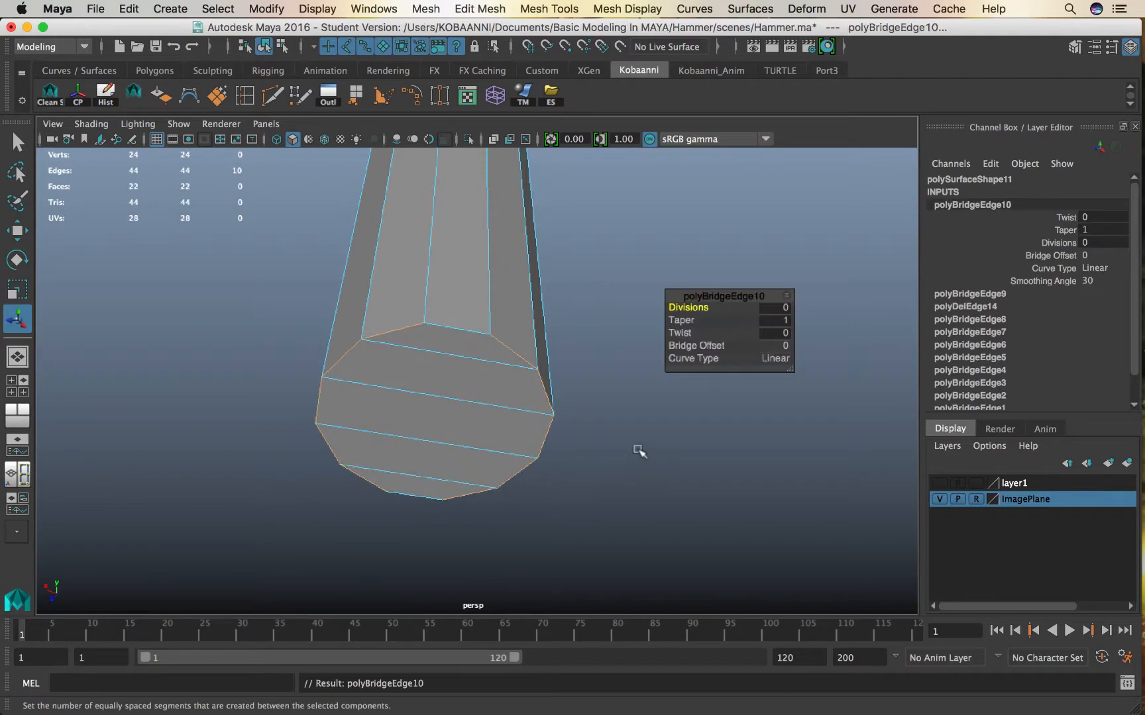
# Return the shaft to object mode and bring the rest of the hammer back into view.
pyautogui.click(600, 452)
pyautogui.keyDown('alt'); pyautogui.moveTo(601, 452); pyautogui.dragTo(507, 488); pyautogui.keyUp('alt')
pyautogui.moveTo(508, 488); pyautogui.dragTo(576, 216, button='right')
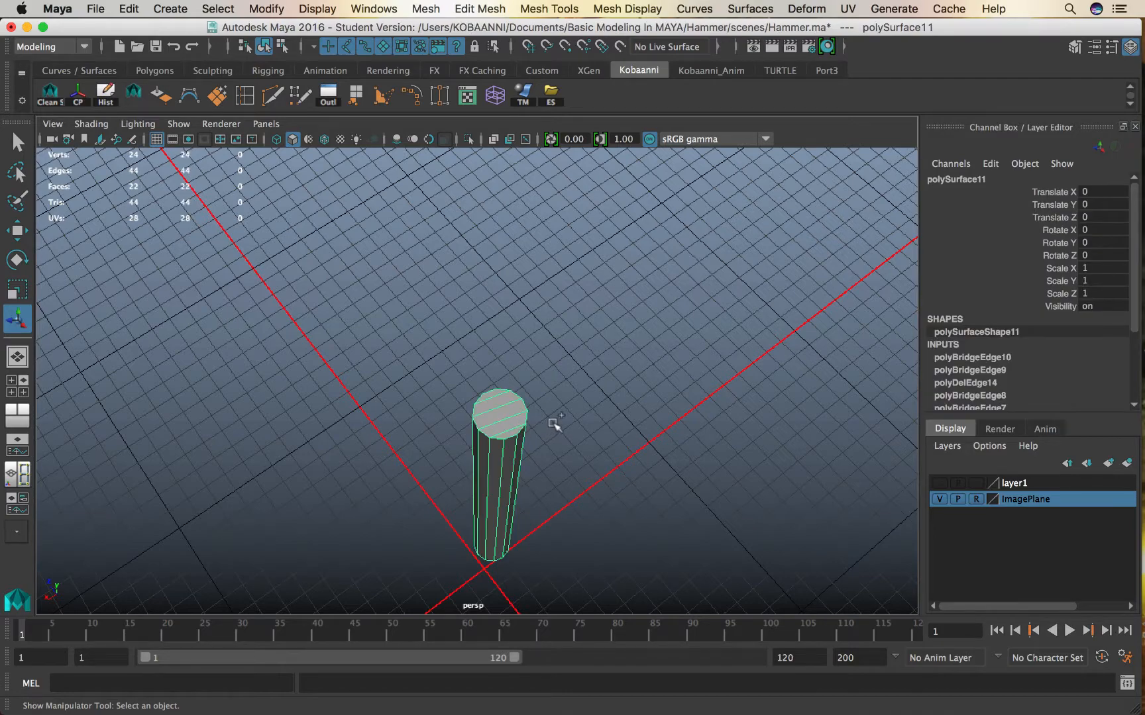
pyautogui.hotkey('ctrl', '1')
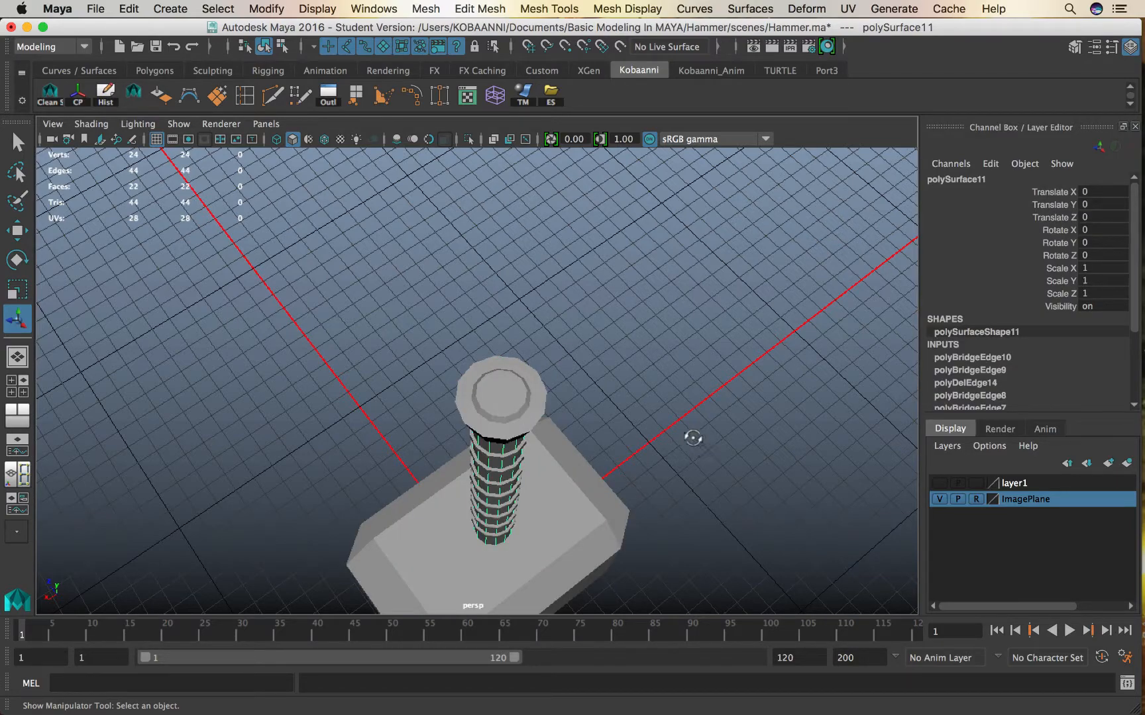
# Examine the low-poly hammer head and handle from above, below and the side.
pyautogui.keyDown('alt'); pyautogui.moveTo(692, 438); pyautogui.dragTo(686, 371); pyautogui.keyUp('alt')
pyautogui.click(685, 455)
pyautogui.keyDown('alt'); pyautogui.moveTo(677, 467); pyautogui.dragTo(632, 236, button='middle'); pyautogui.keyUp('alt')
pyautogui.scroll(-5, 517, 405)
pyautogui.scroll(3, 517, 405)
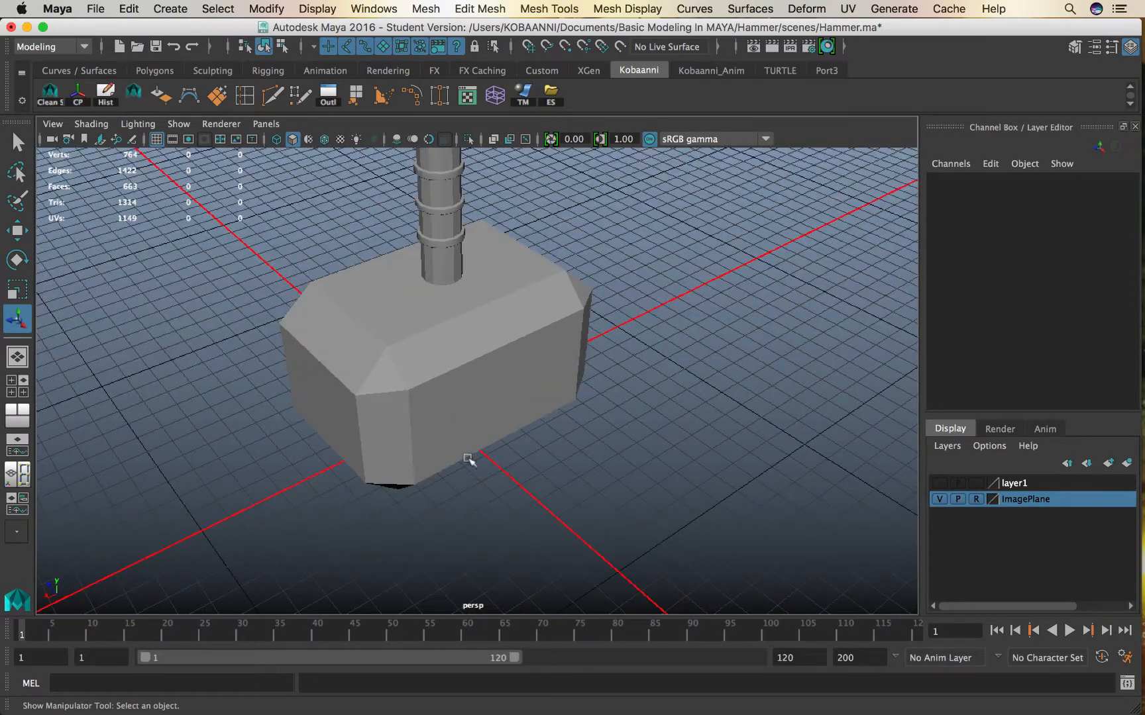
pyautogui.keyDown('alt'); pyautogui.moveTo(447, 427); pyautogui.dragTo(346, 364); pyautogui.keyUp('alt')
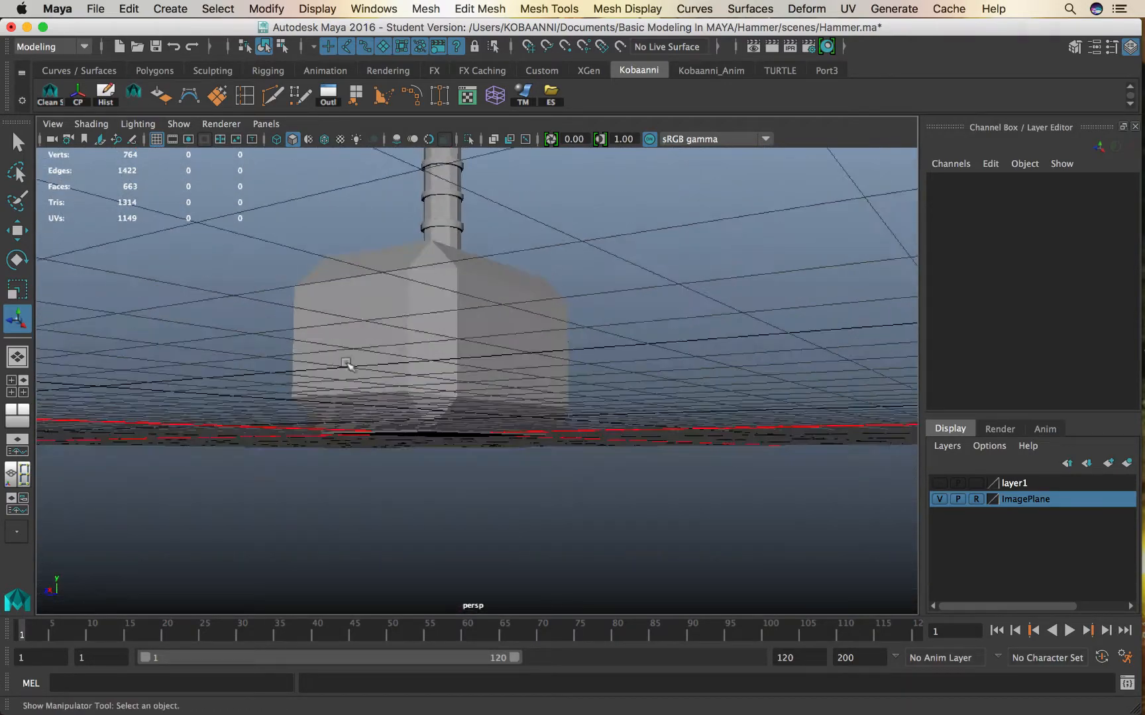
pyautogui.keyDown('alt'); pyautogui.moveTo(466, 331); pyautogui.dragTo(429, 356); pyautogui.keyUp('alt')
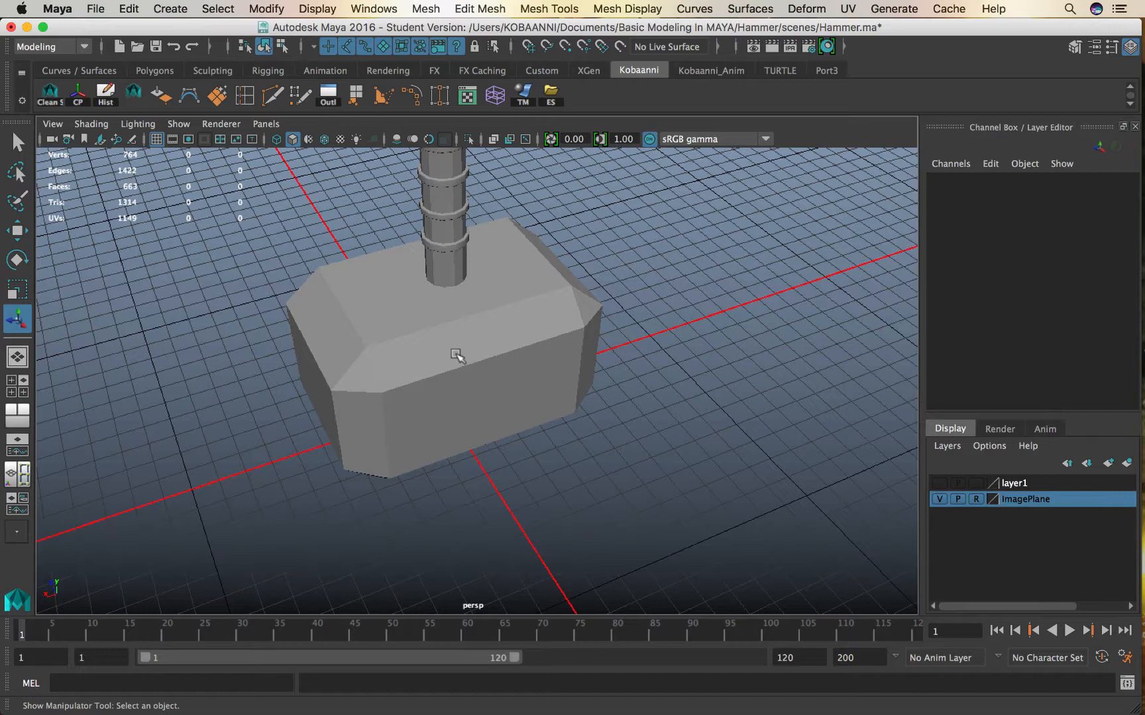
pyautogui.keyDown('alt'); pyautogui.moveTo(457, 356); pyautogui.dragTo(536, 407); pyautogui.keyUp('alt')
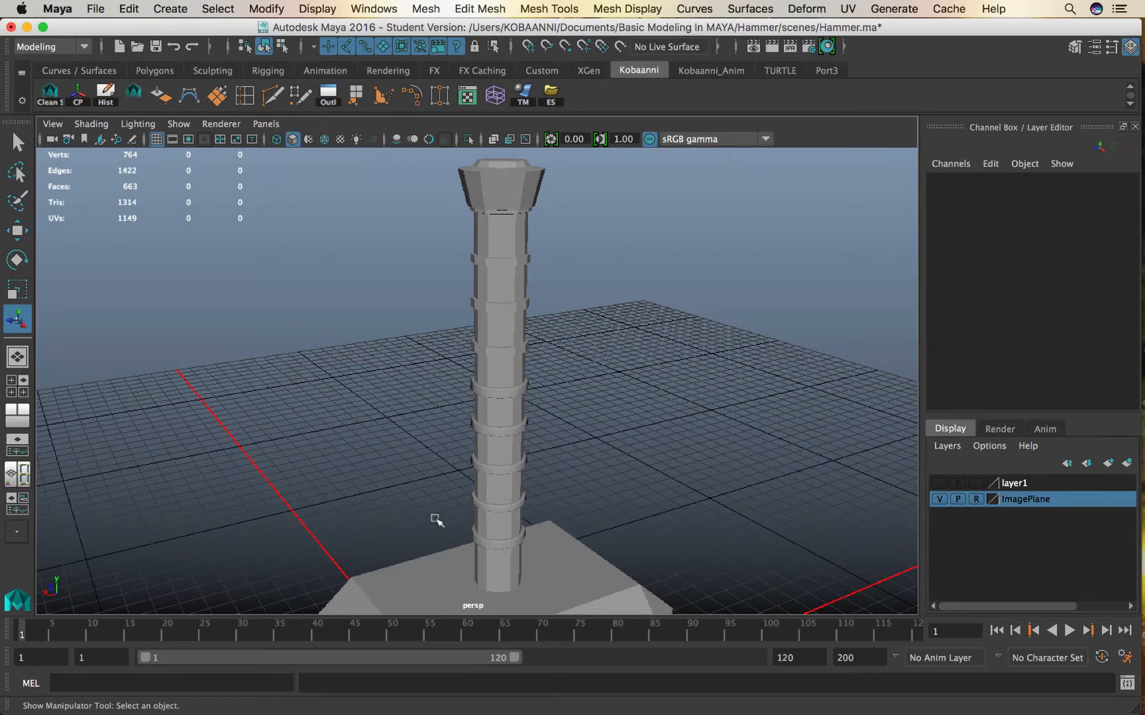
# Select the entire low-poly hammer and clean it up by deleting history, freezing transformations and centering the pivots.
pyautogui.scroll(-10, 471, 454)
pyautogui.moveTo(375, 309); pyautogui.dragTo(660, 638)
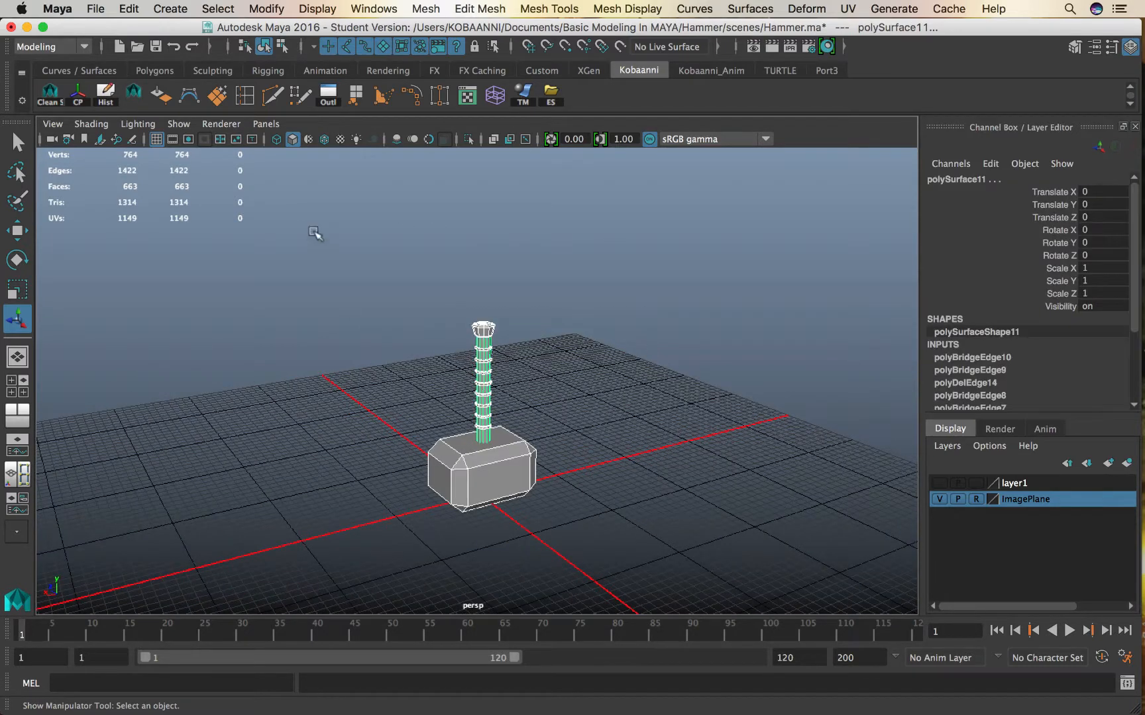
pyautogui.click(315, 234)
pyautogui.moveTo(289, 263); pyautogui.dragTo(663, 582)
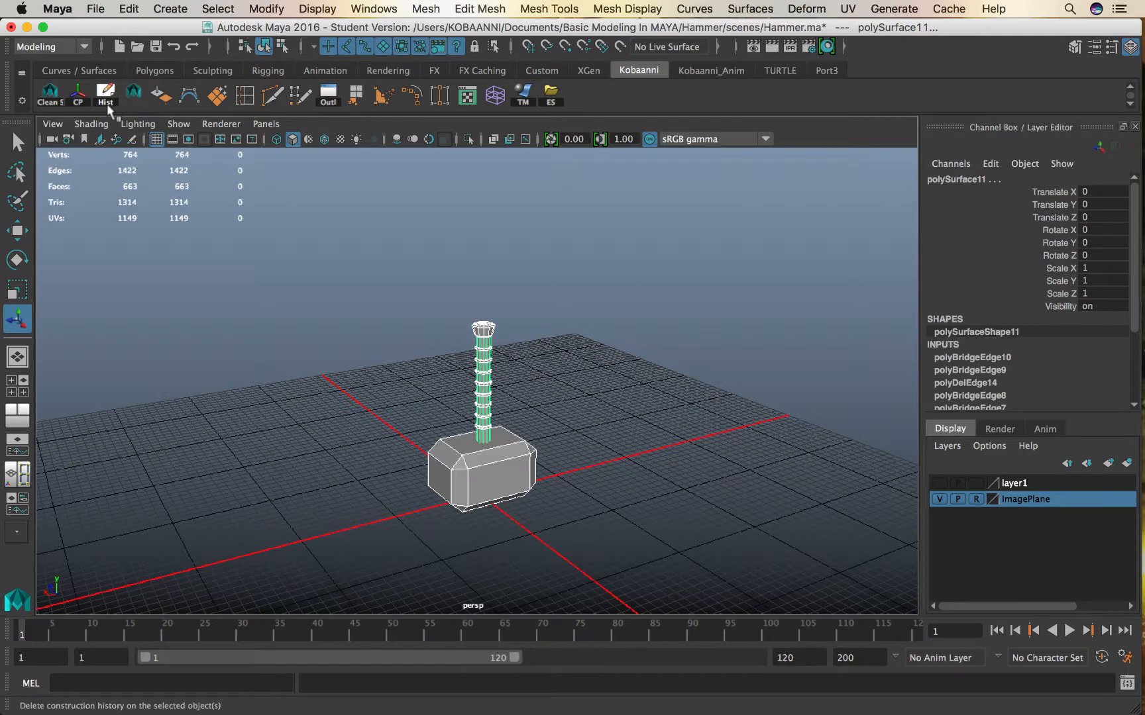
pyautogui.click(50, 93)
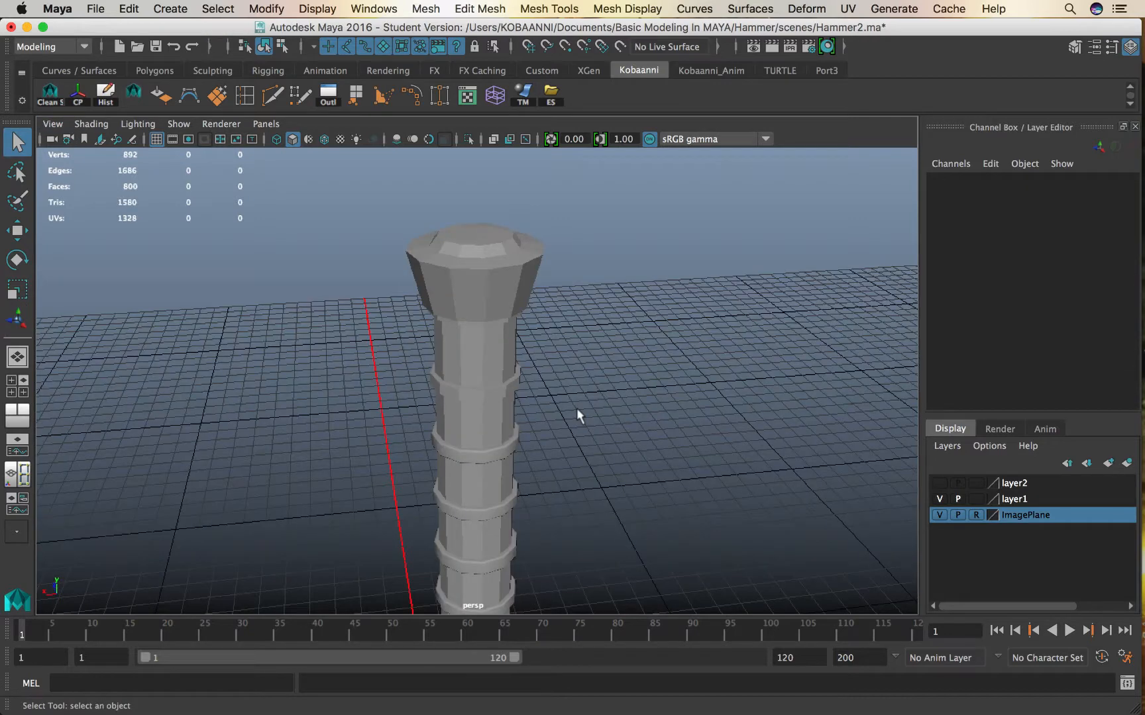
# Frame the whole hammer in the Hammer2 scene and open the Outliner beside it.
pyautogui.keyDown('alt'); pyautogui.moveTo(575, 409); pyautogui.dragTo(646, 375, button='right'); pyautogui.keyUp('alt')
pyautogui.keyDown('alt'); pyautogui.moveTo(640, 388); pyautogui.dragTo(598, 381, button='right'); pyautogui.keyUp('alt')
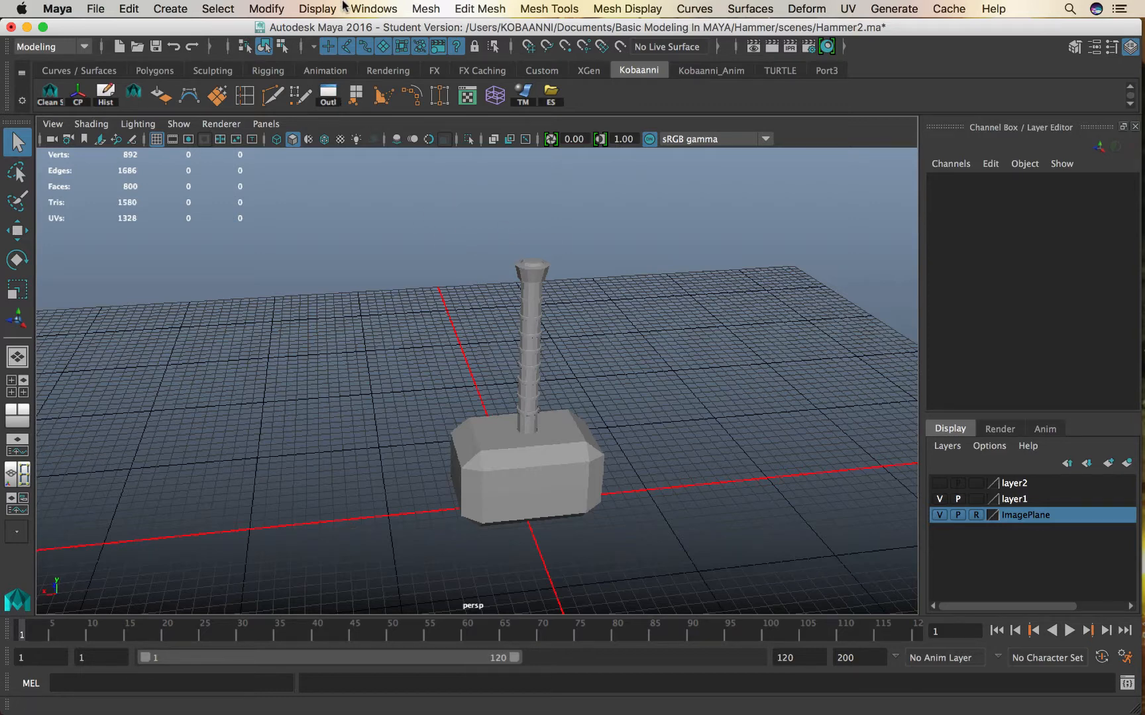
pyautogui.click(382, 8)
pyautogui.click(381, 155)
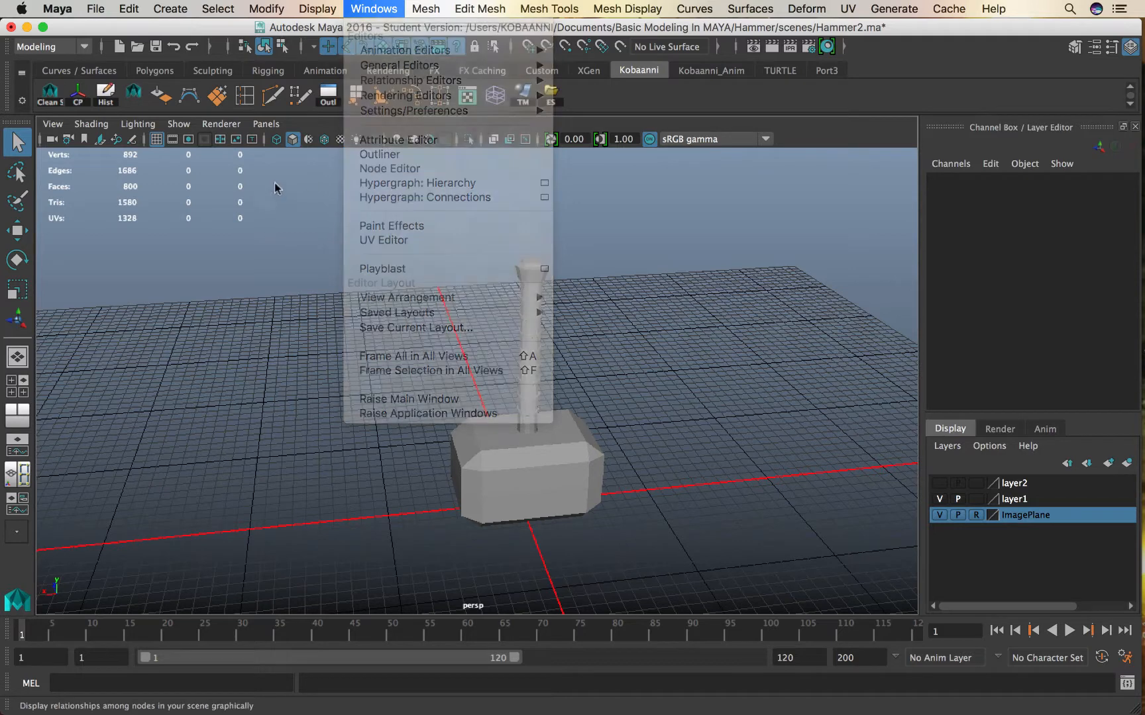
pyautogui.moveTo(189, 251); pyautogui.dragTo(203, 133)
pyautogui.scroll(3, 356, 315)
pyautogui.scroll(-3, 419, 341)
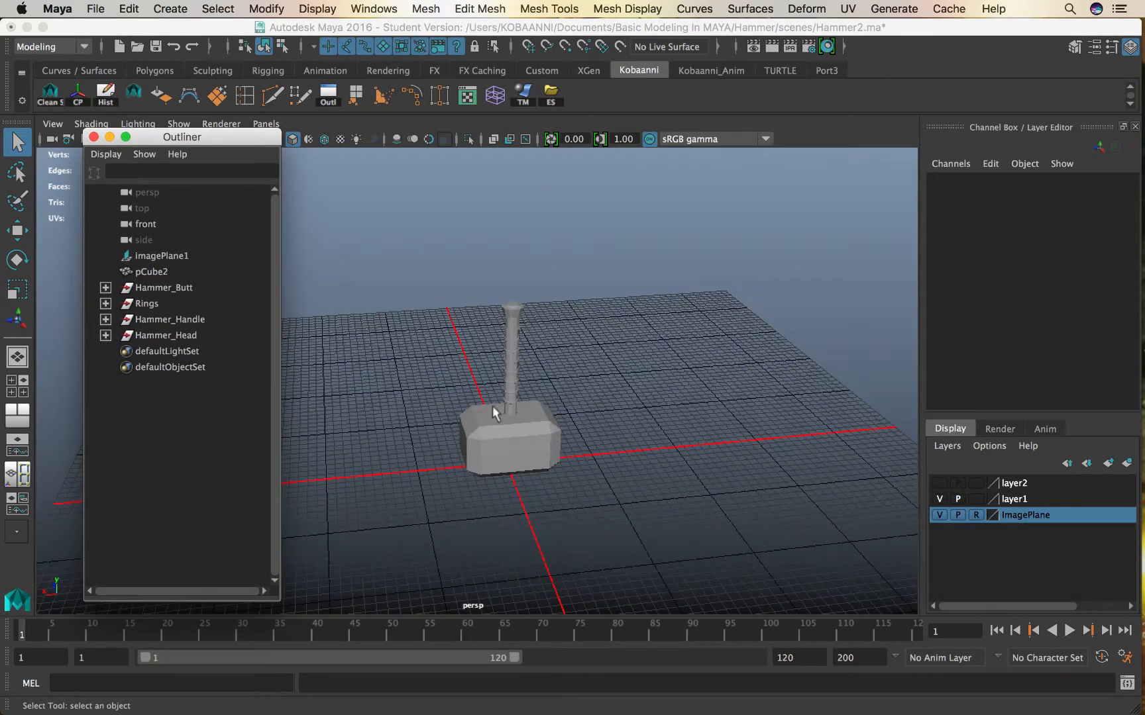
# Select the hammer's head, butt, a ring and the handle in turn to check their names and groups in the Outliner.
pyautogui.click(477, 430)
pyautogui.scroll(4, 388, 403)
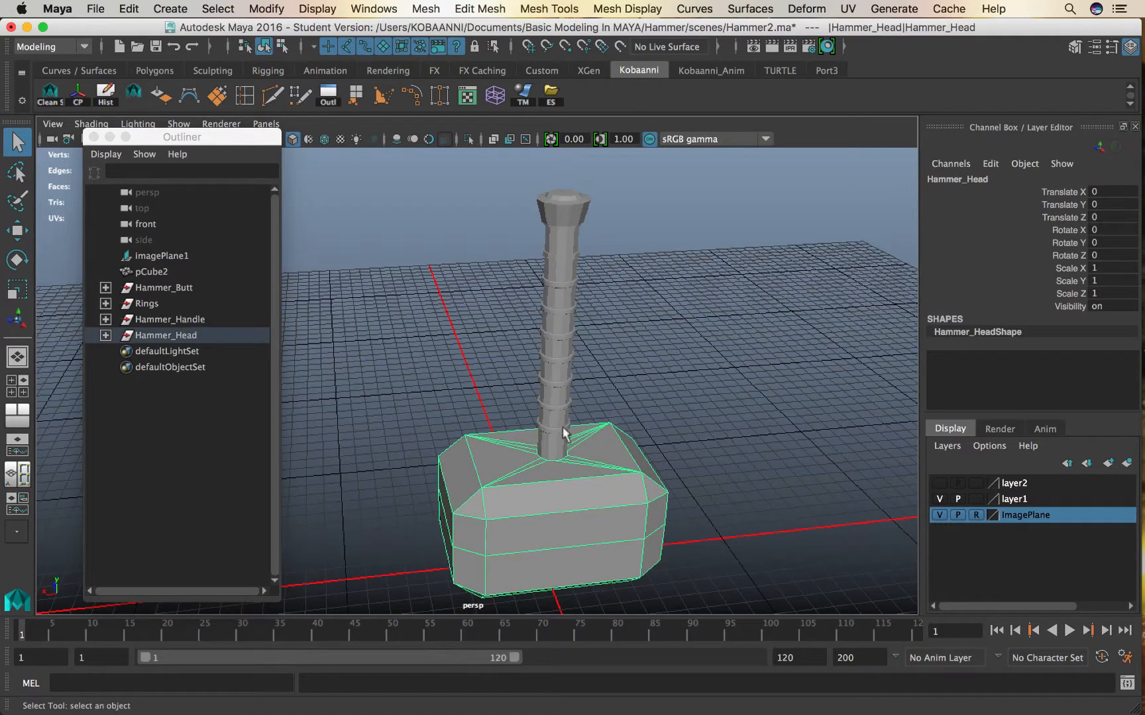
pyautogui.click(554, 371)
pyautogui.click(563, 212)
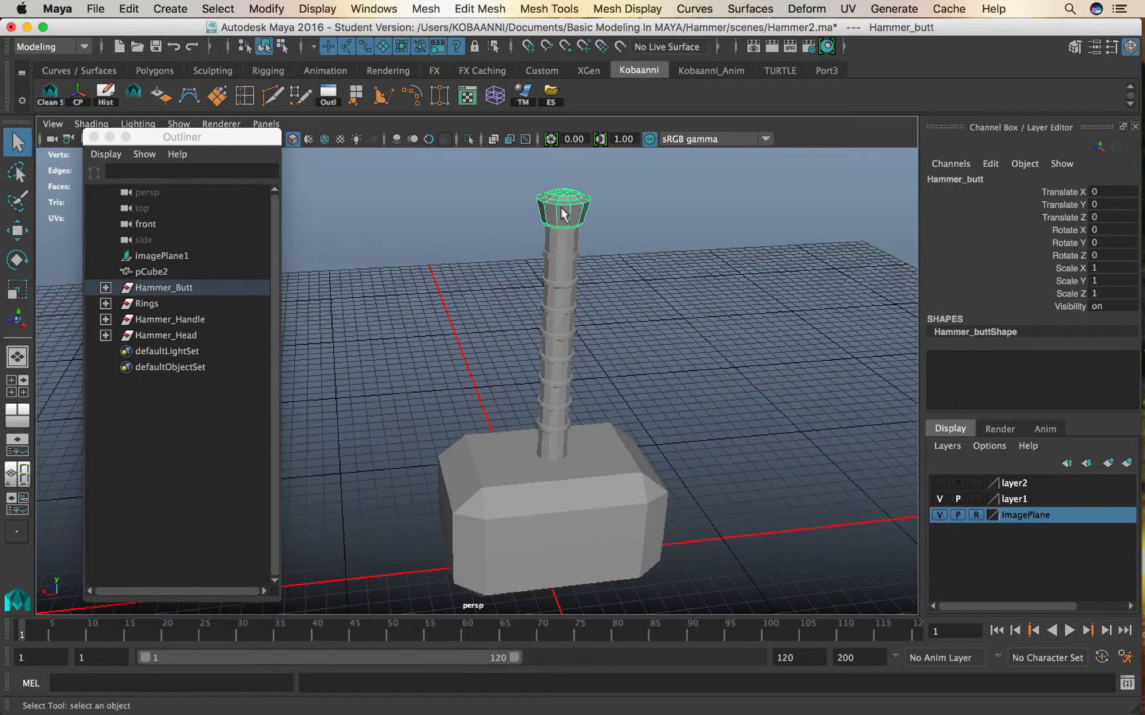
pyautogui.click(551, 257)
pyautogui.click(560, 288)
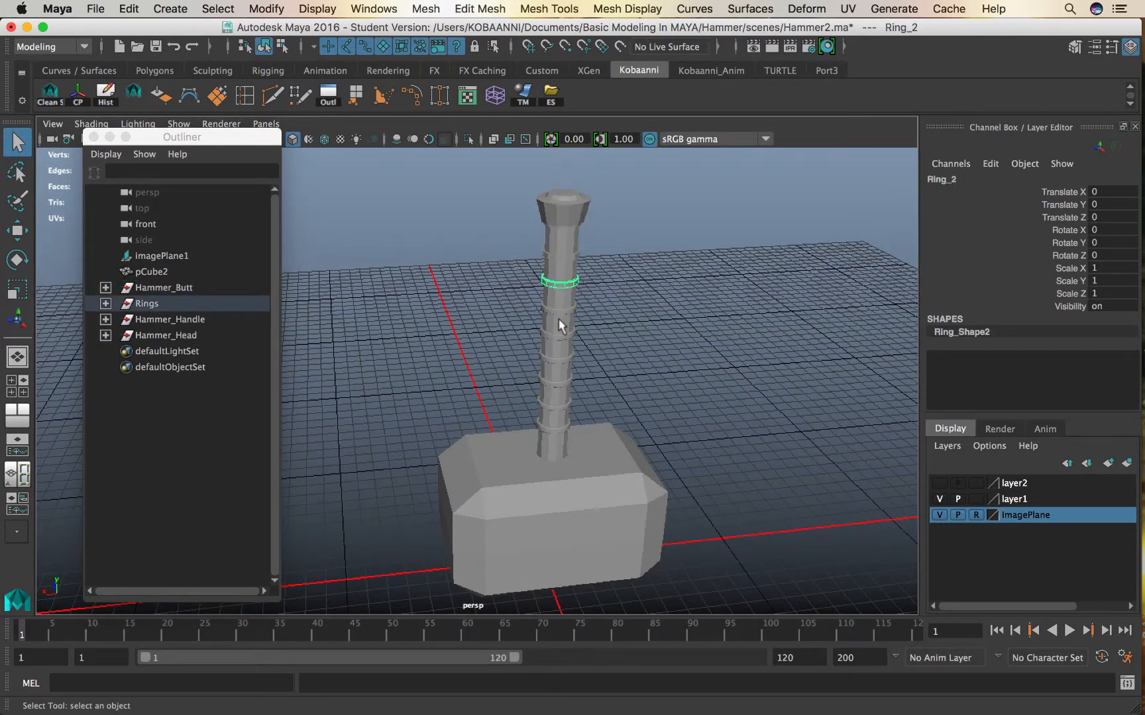
pyautogui.click(560, 344)
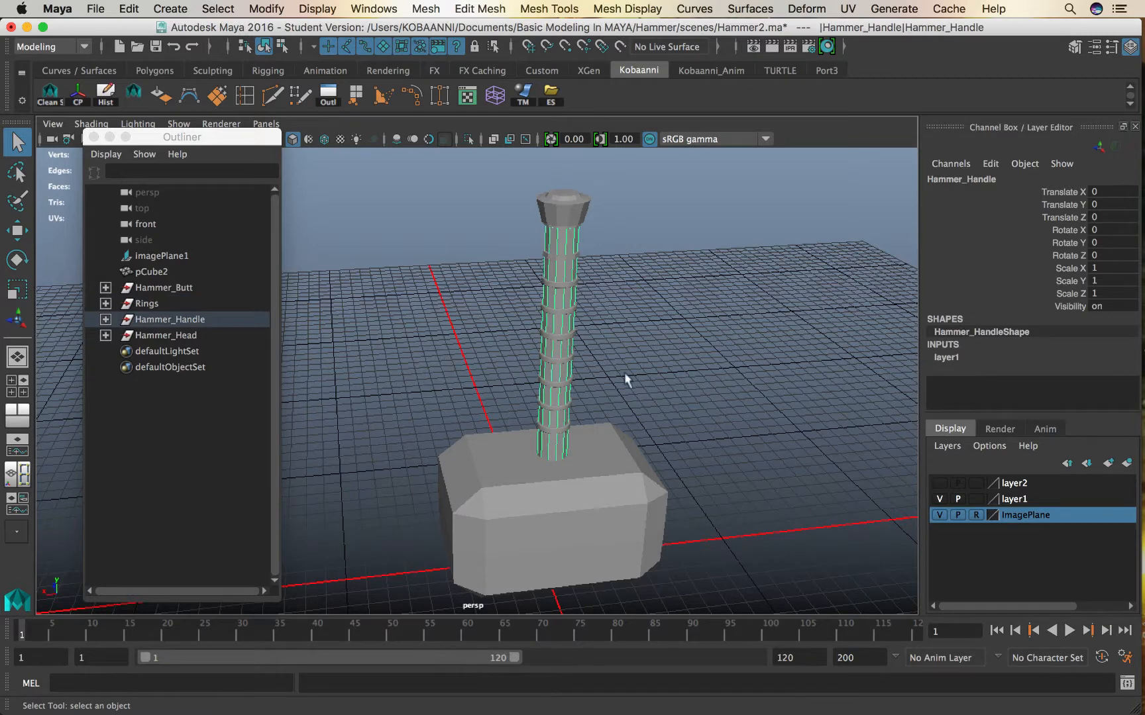
pyautogui.click(759, 332)
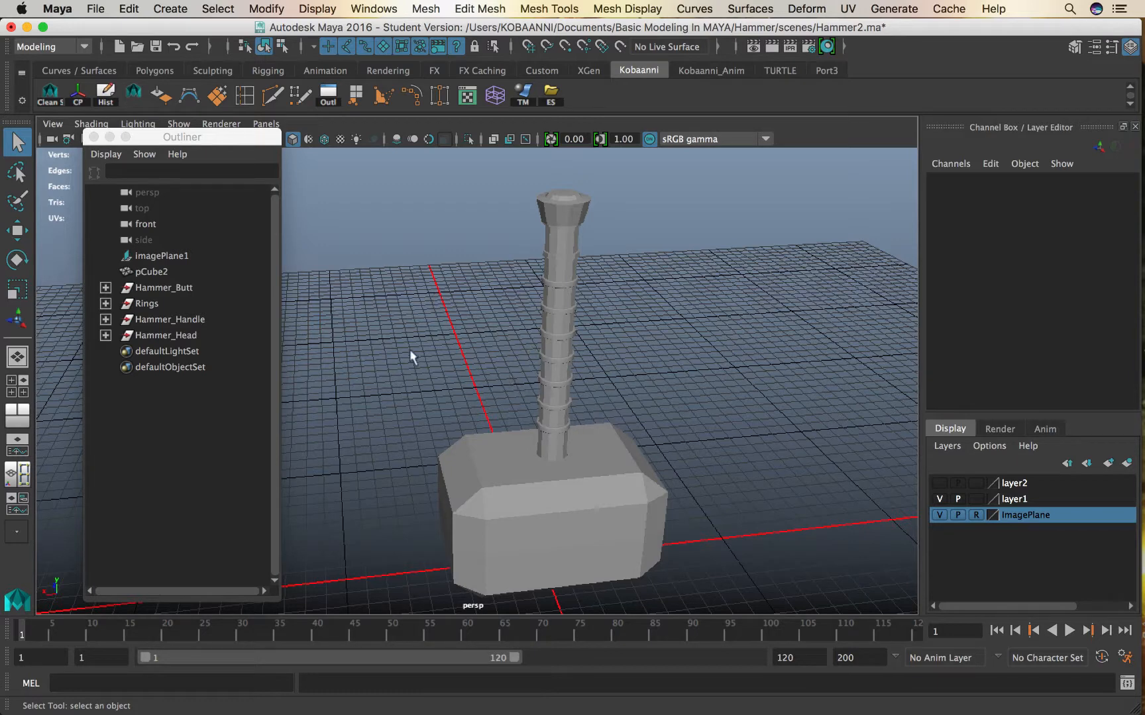
pyautogui.click(498, 466)
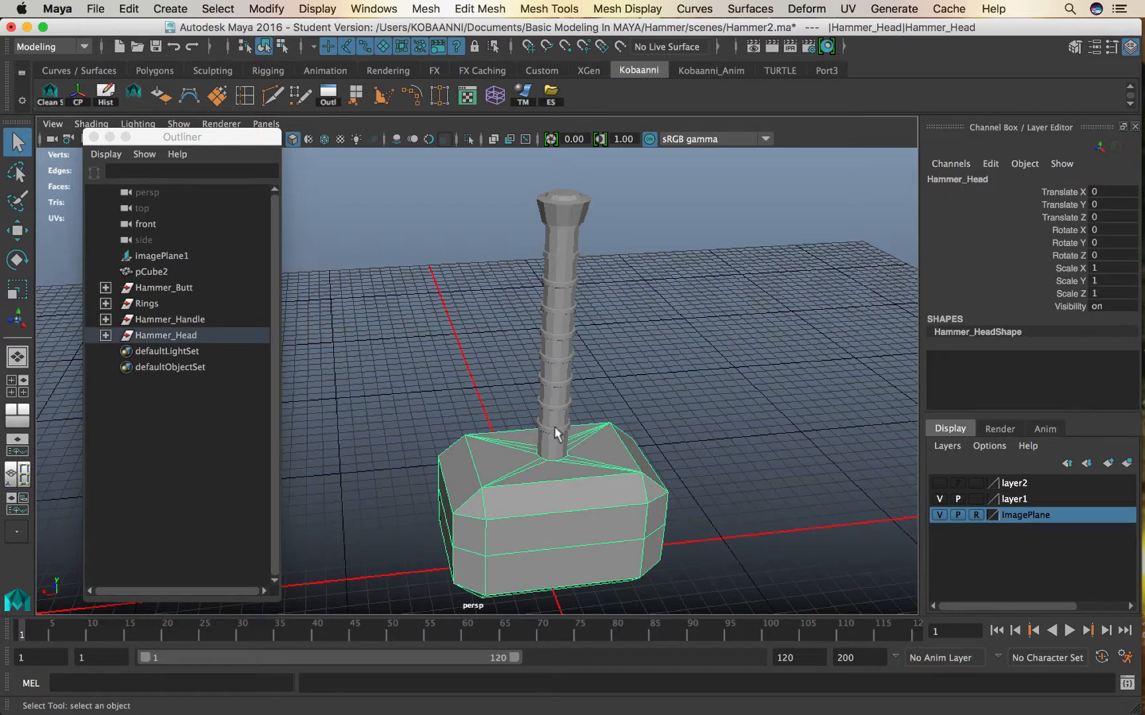
pyautogui.click(555, 432)
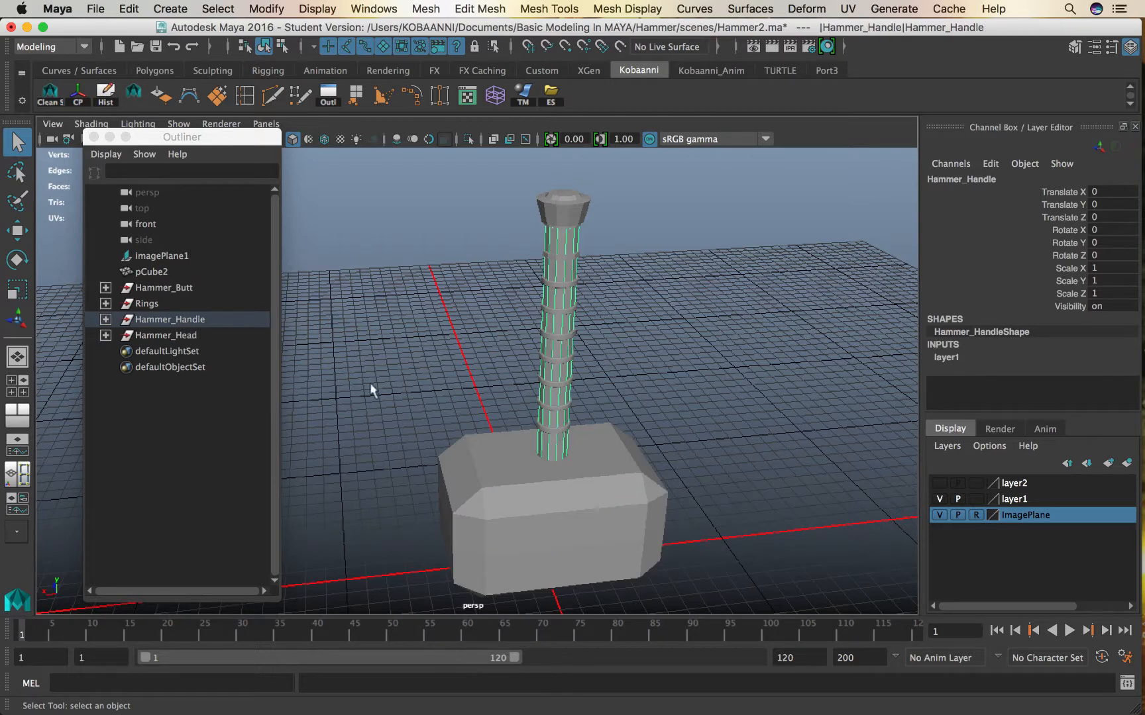
# Inspect the contents of the Hammer_Head and Rings groups, selecting individual rings to match them with the model.
pyautogui.click(191, 336)
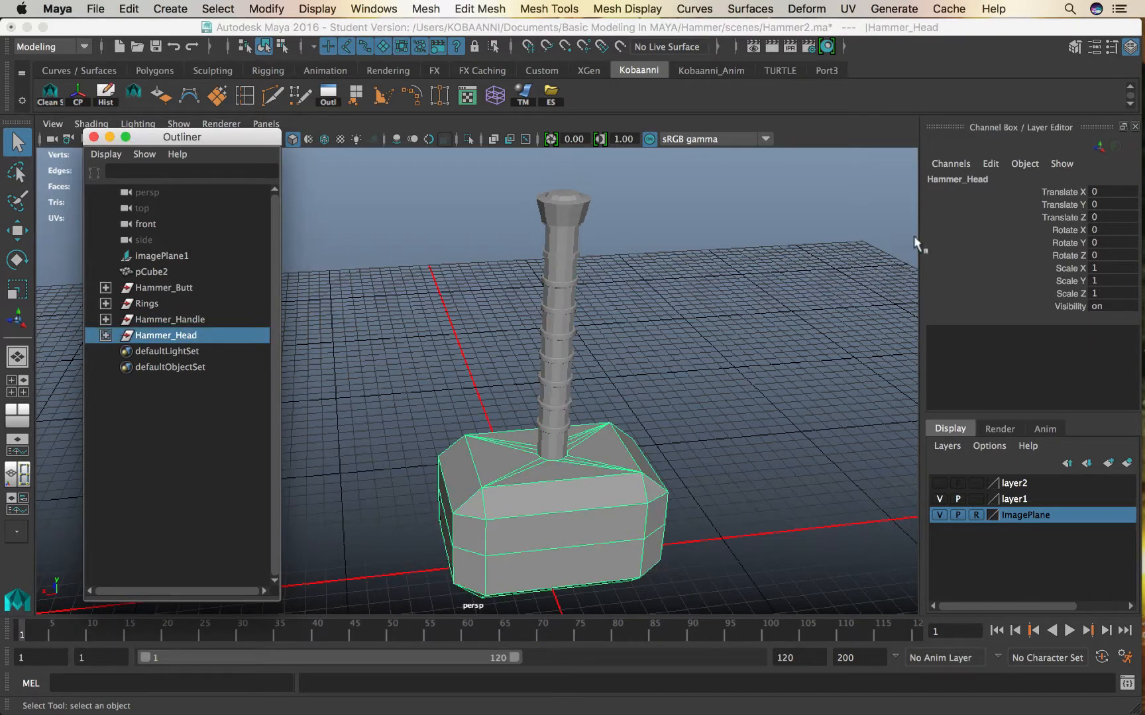
pyautogui.click(105, 335)
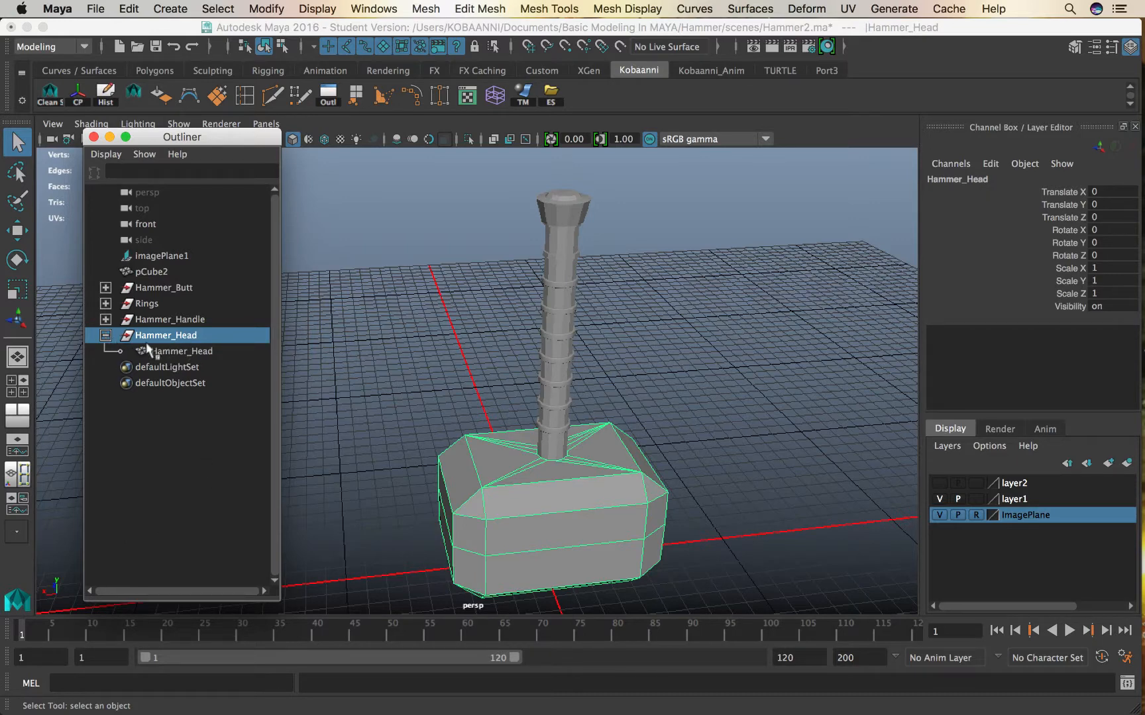
pyautogui.click(104, 336)
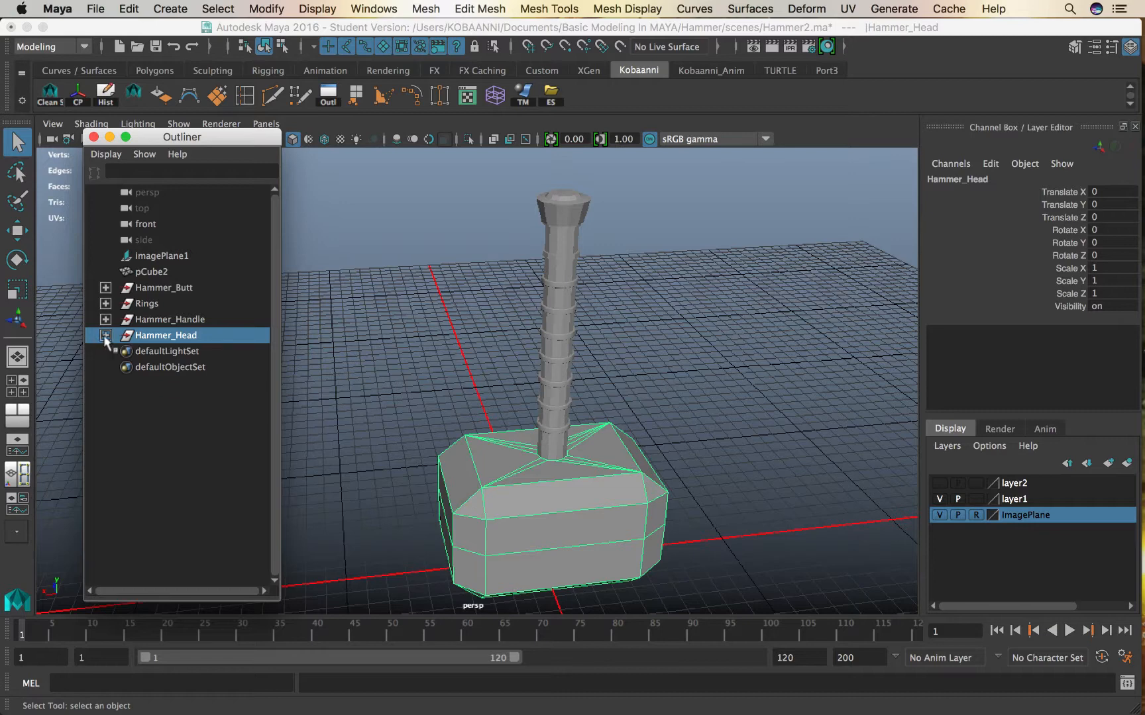
pyautogui.click(106, 304)
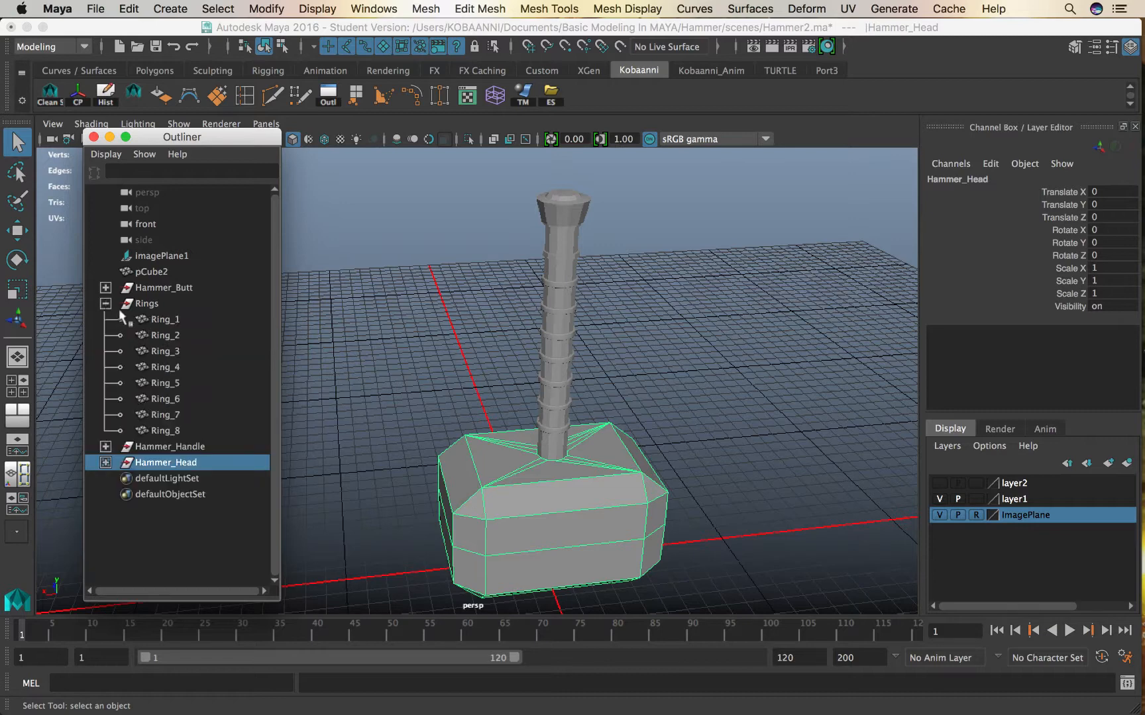
pyautogui.click(205, 320)
pyautogui.click(204, 336)
pyautogui.click(206, 352)
pyautogui.click(207, 383)
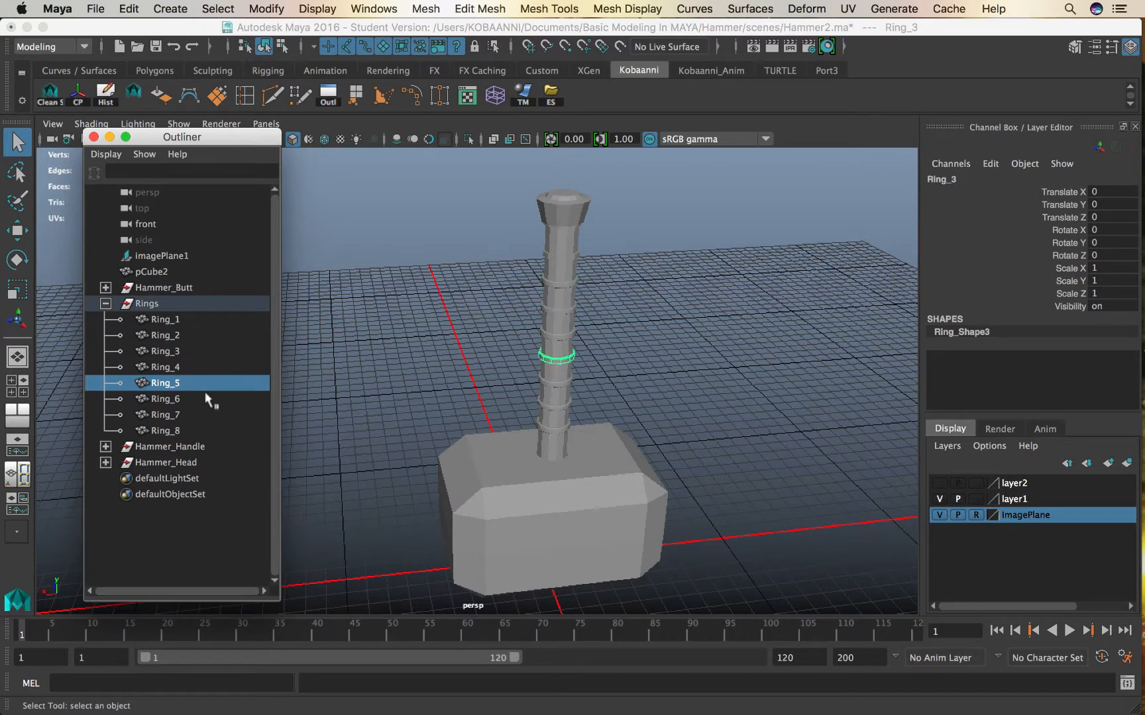
pyautogui.click(106, 303)
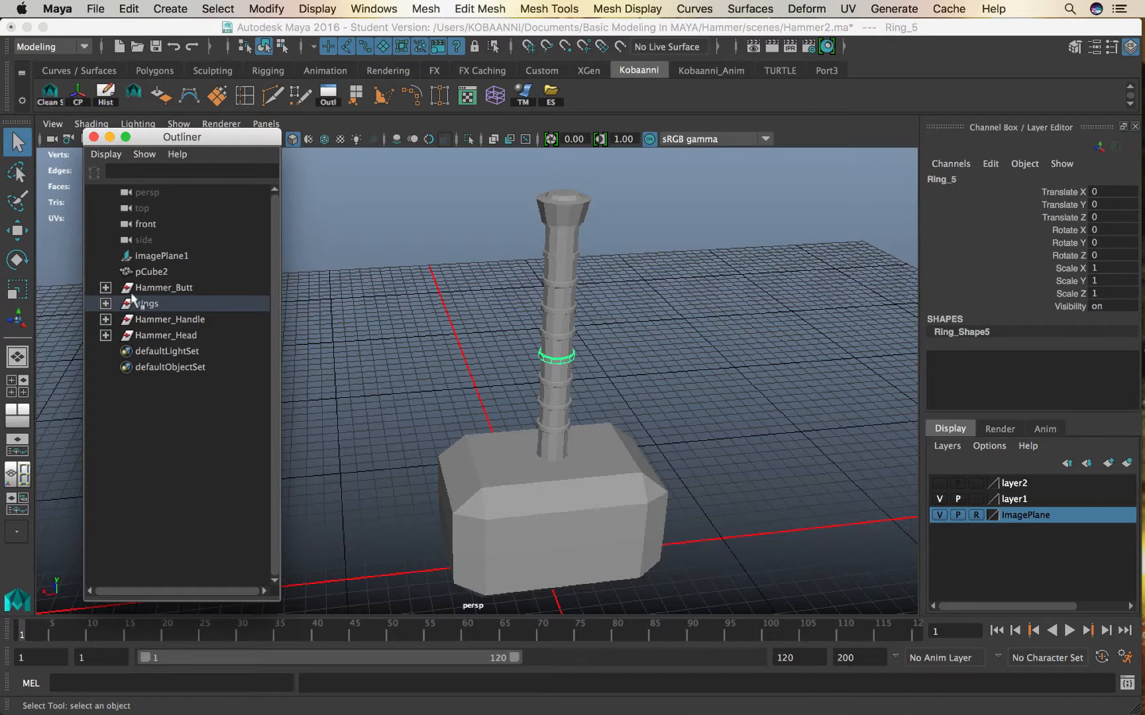
# Inspect the mesh inside the Hammer_Butt group, then collapse the group and clear the selection.
pyautogui.click(105, 287)
pyautogui.click(108, 302)
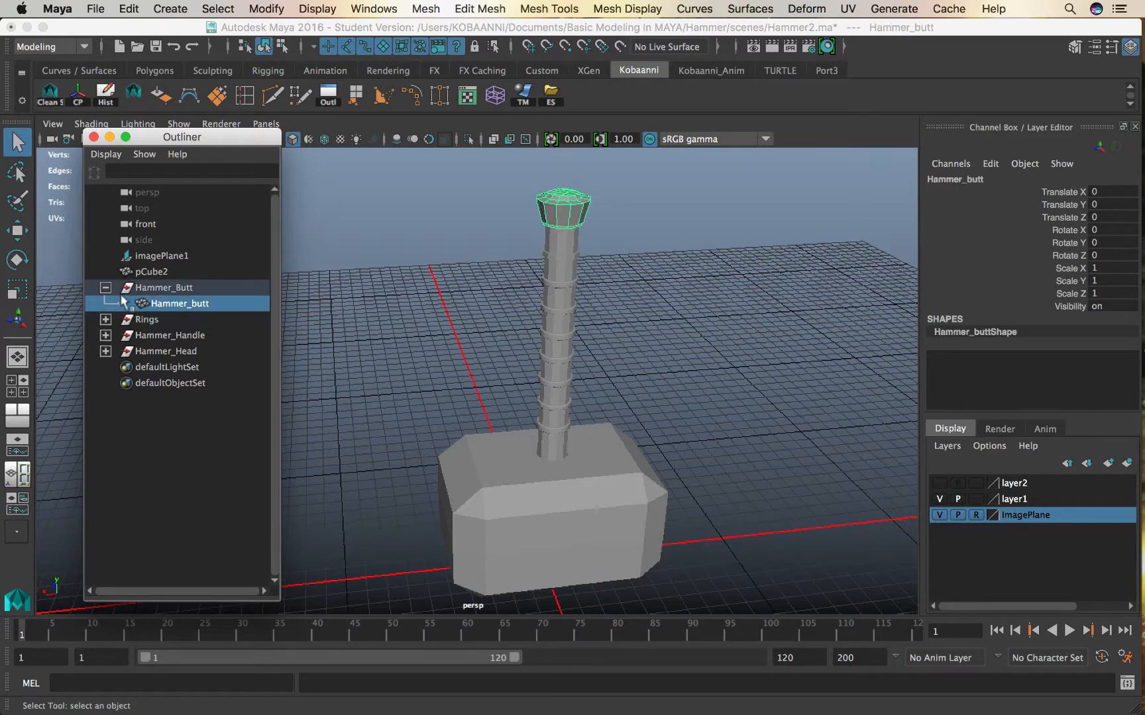
pyautogui.click(105, 289)
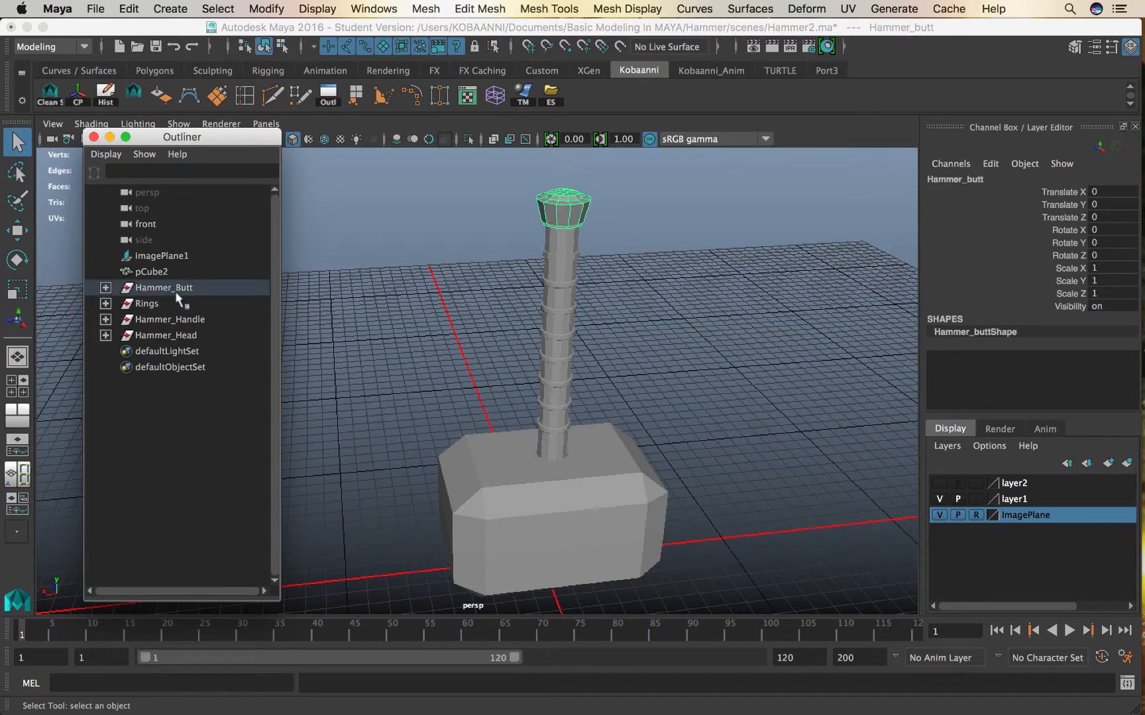
pyautogui.click(335, 275)
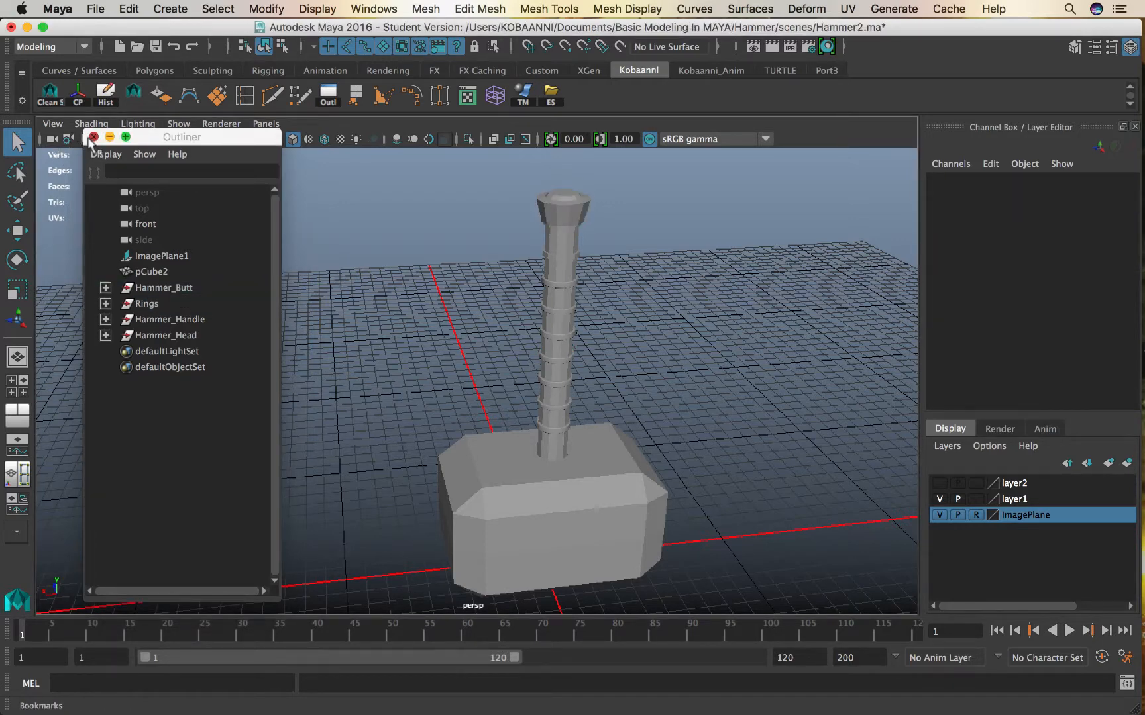
# Close the Outliner and clean up all hammer parts by deleting history, freezing transformations and centering pivots.
pyautogui.click(93, 137)
pyautogui.scroll(-5, 394, 259)
pyautogui.moveTo(394, 259); pyautogui.dragTo(709, 550)
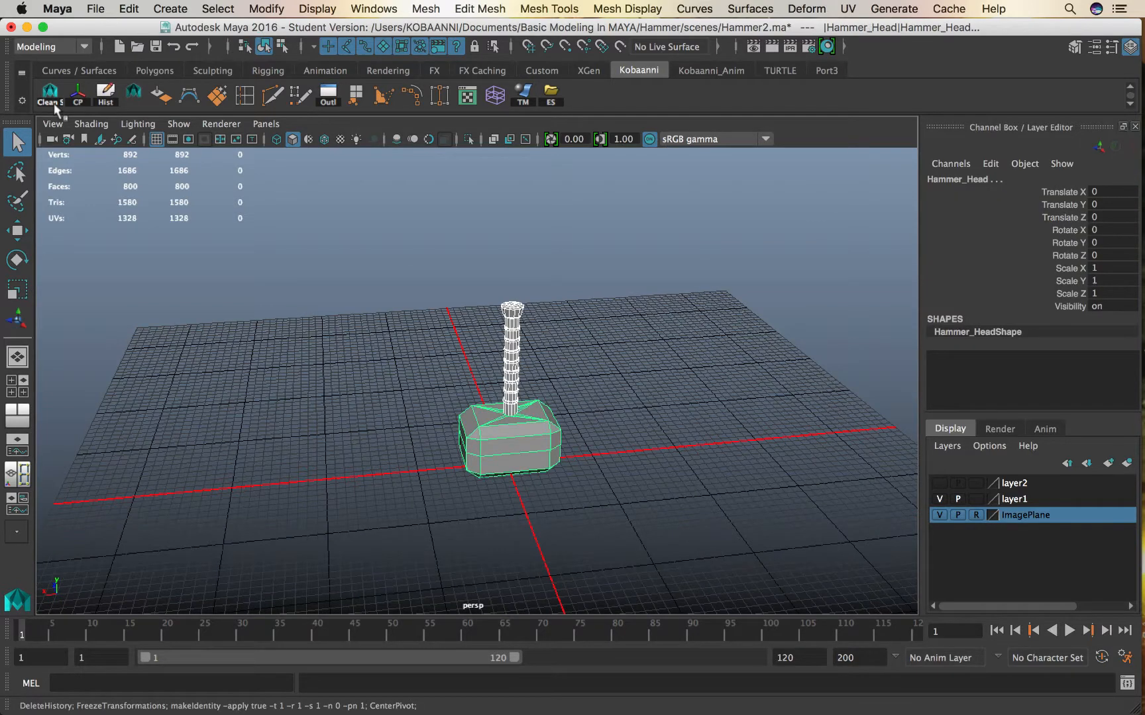
pyautogui.click(53, 99)
pyautogui.click(269, 335)
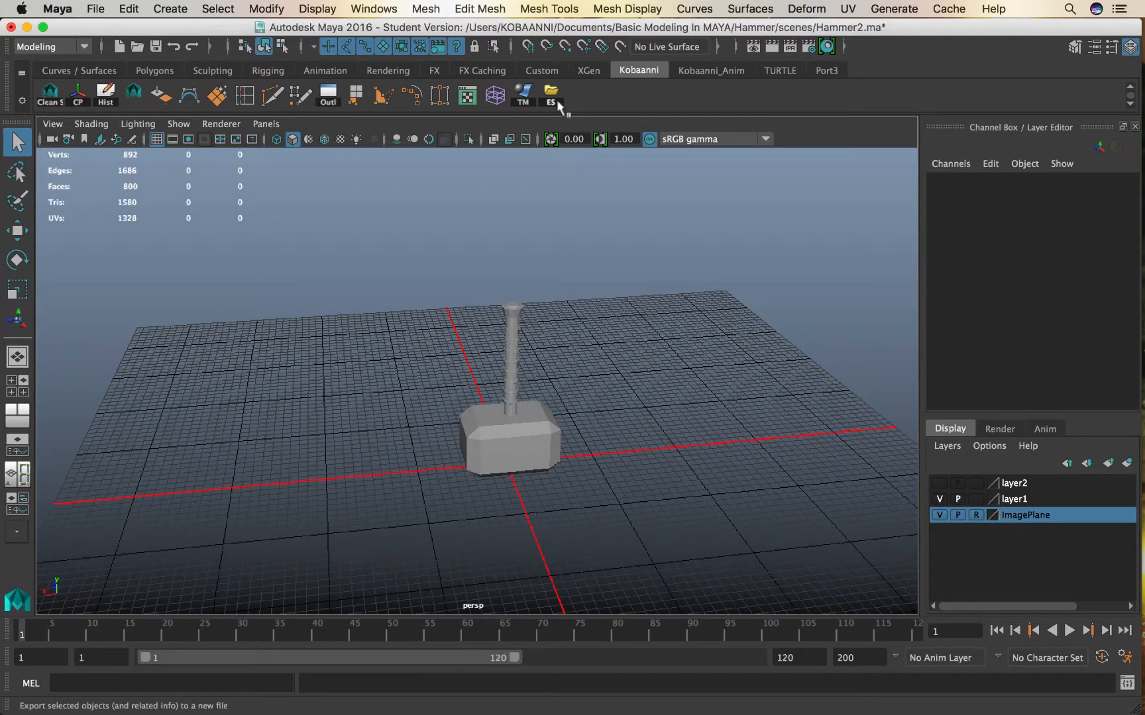
# Select all hammer parts and review the Export Selection file types and OBJexport options, then leave without exporting.
pyautogui.click(95, 8)
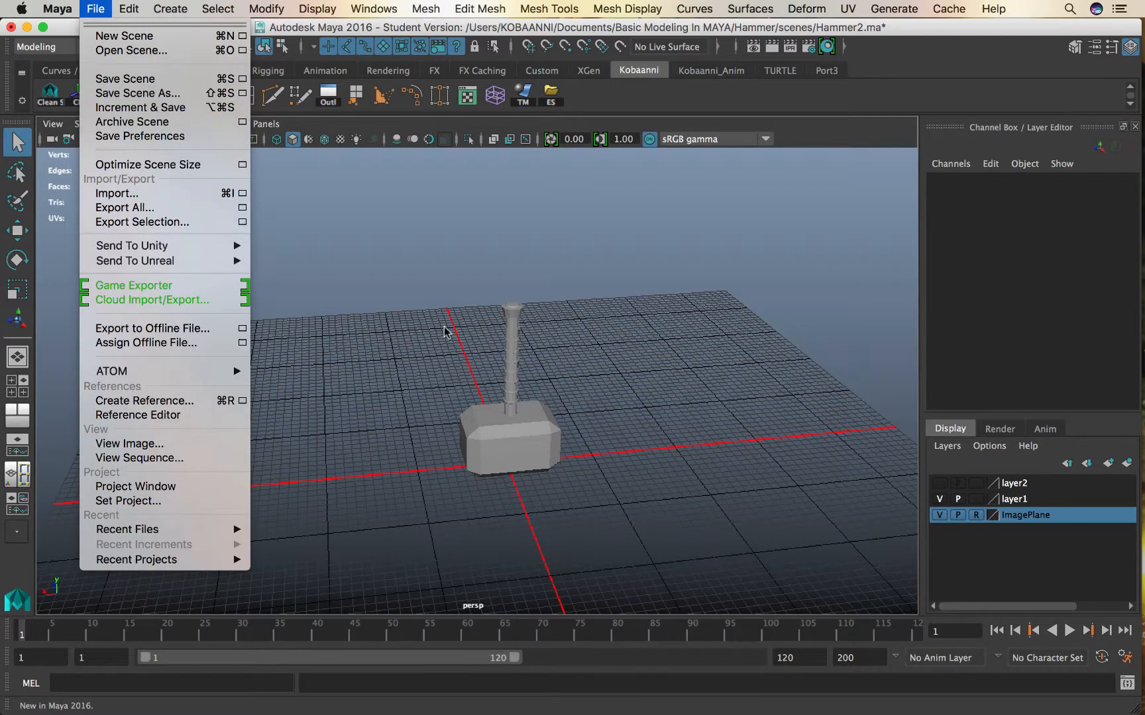
pyautogui.click(422, 334)
pyautogui.moveTo(338, 245); pyautogui.dragTo(699, 551)
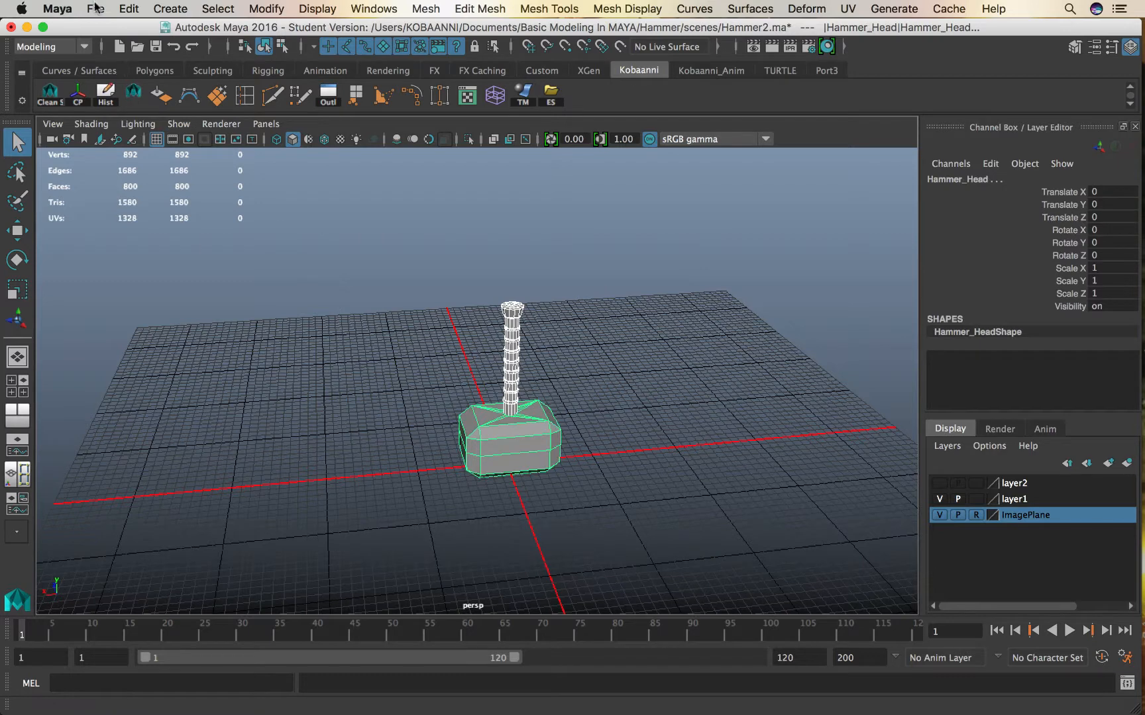
pyautogui.click(95, 9)
pyautogui.click(132, 222)
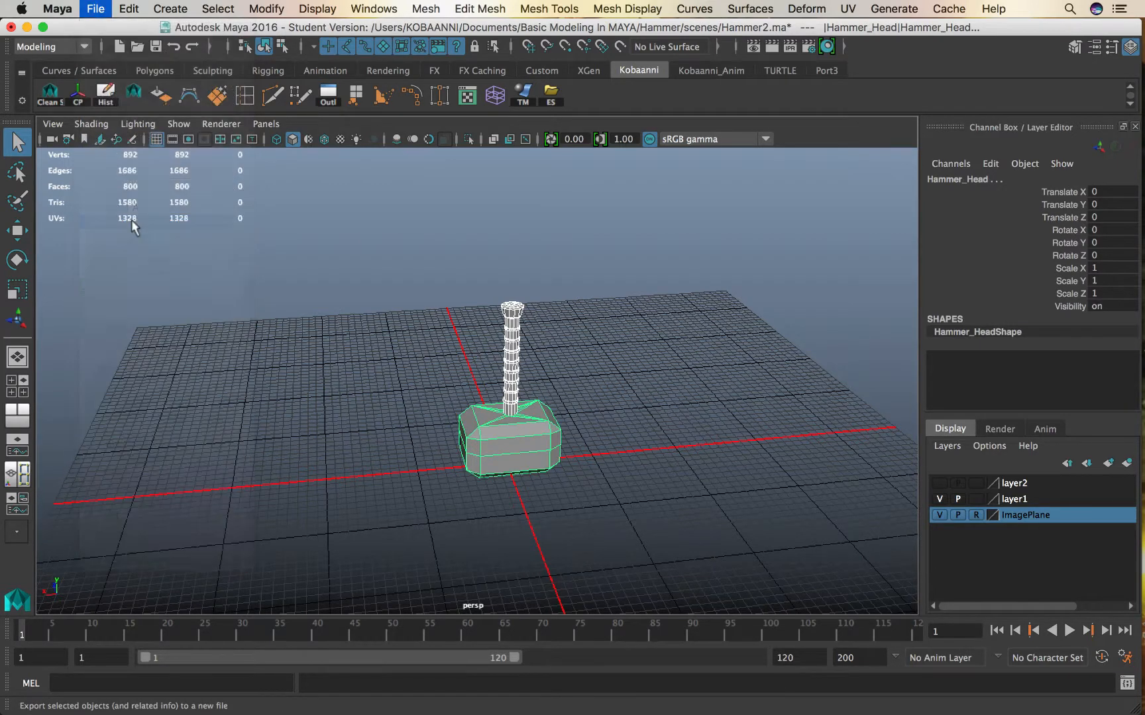
pyautogui.click(427, 579)
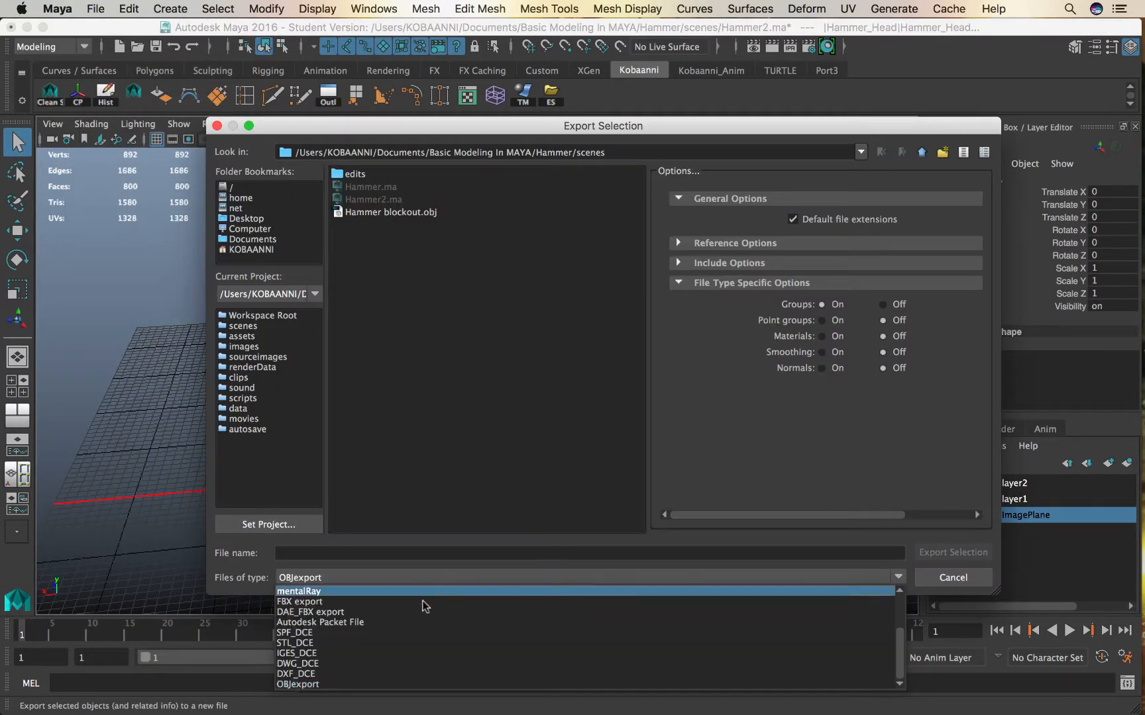
pyautogui.click(397, 574)
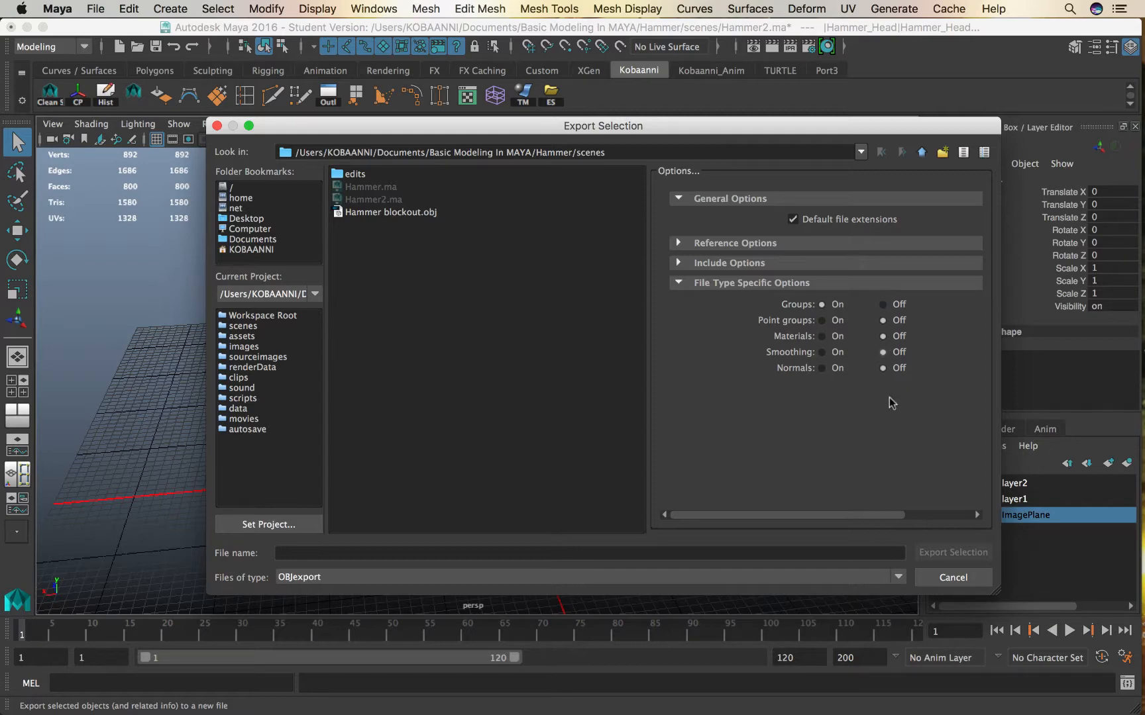
pyautogui.click(987, 578)
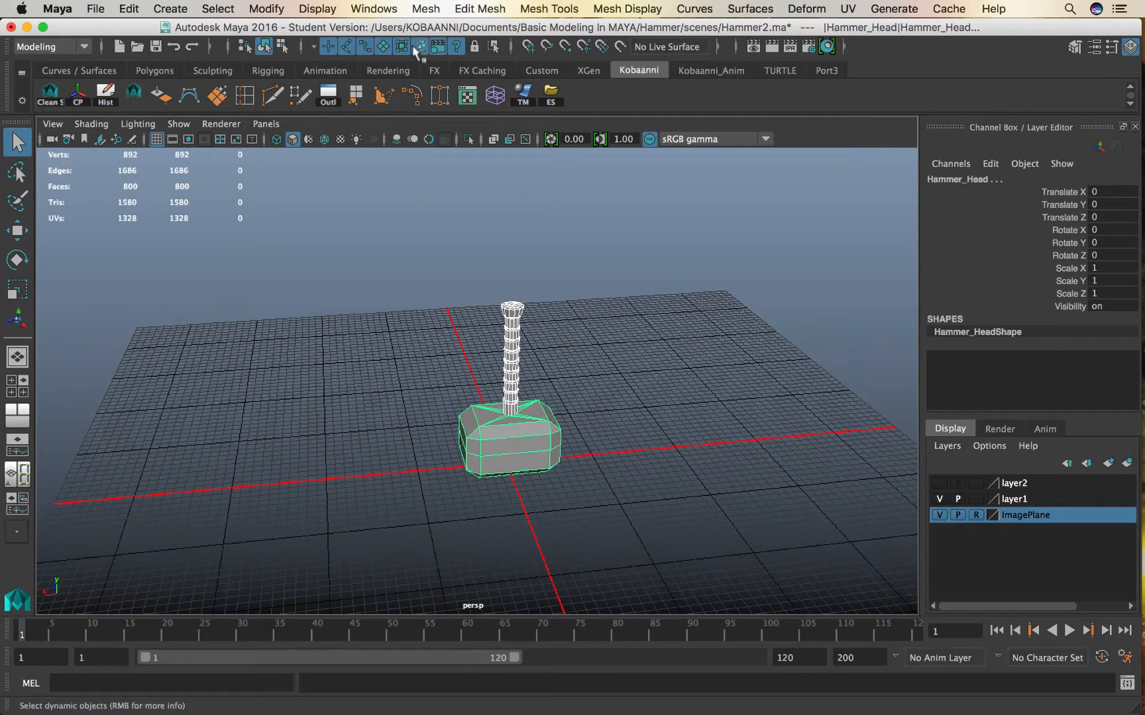
# Open the Plug-in Manager and check the Loaded and Auto load settings of objExport.bundle.
pyautogui.click(383, 11)
pyautogui.moveTo(423, 118)
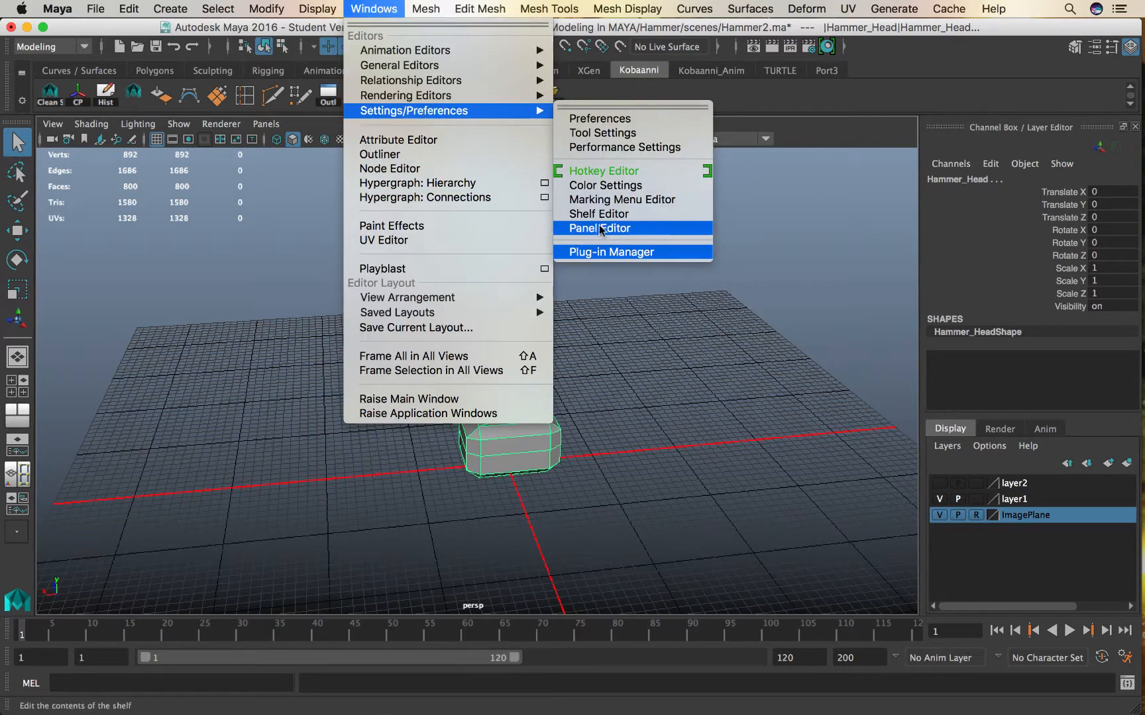
pyautogui.click(605, 255)
pyautogui.scroll(-5, 560, 371)
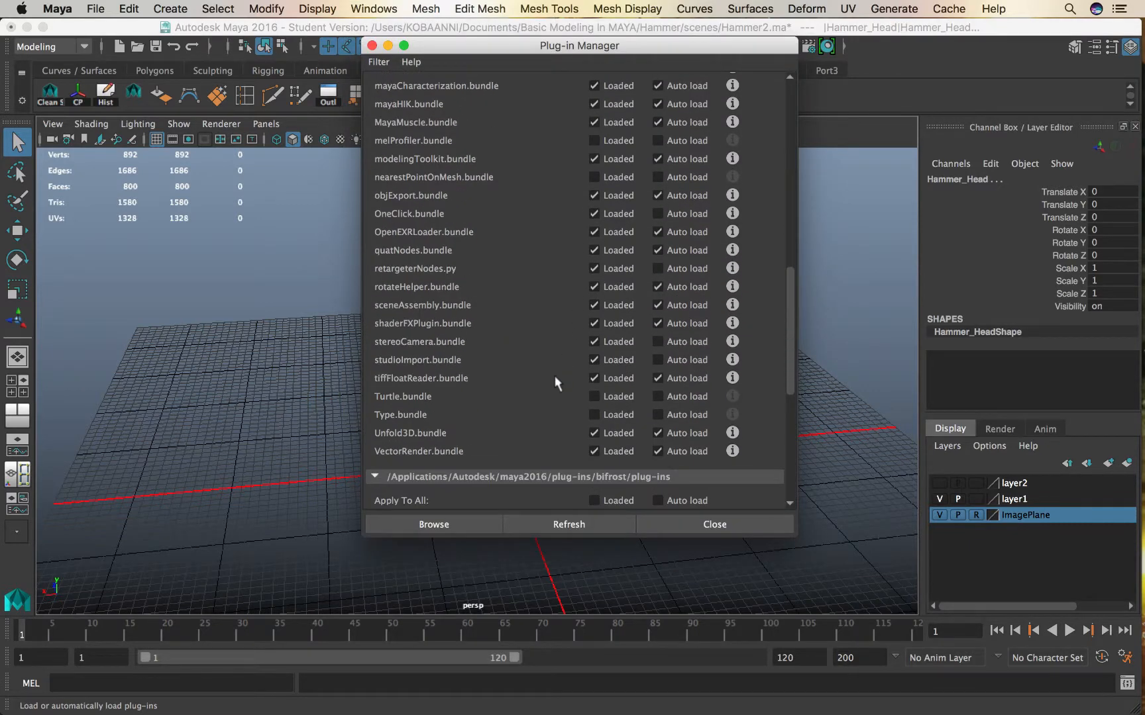
pyautogui.scroll(4, 557, 383)
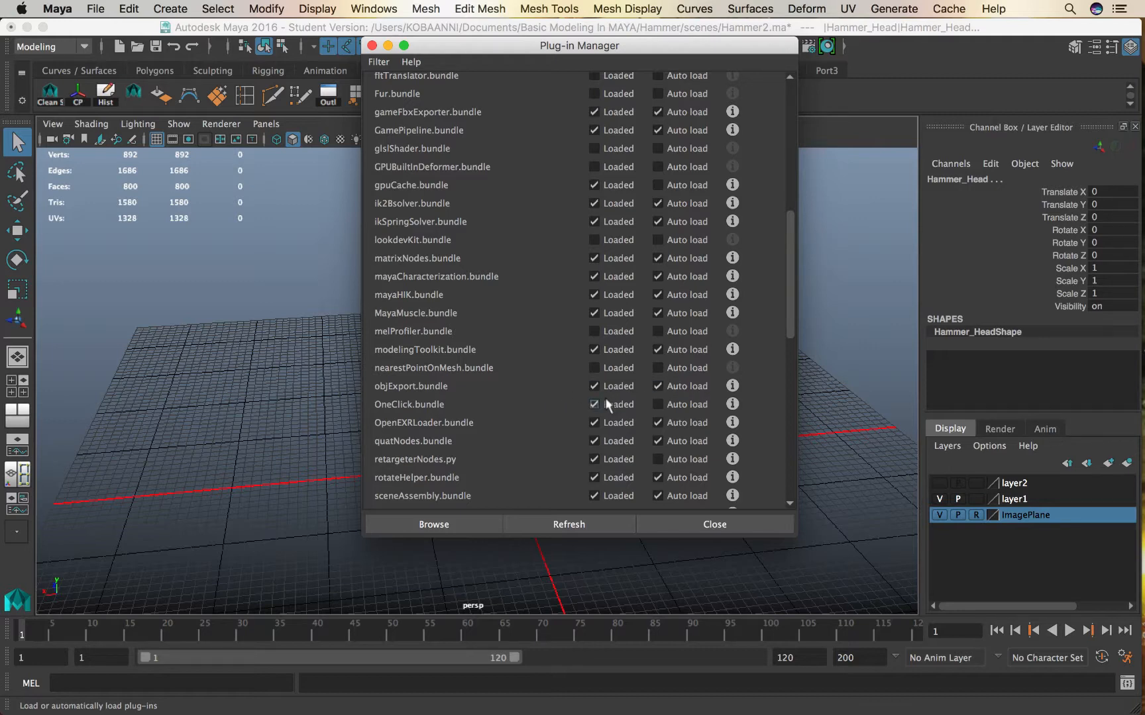
pyautogui.scroll(5, 563, 411)
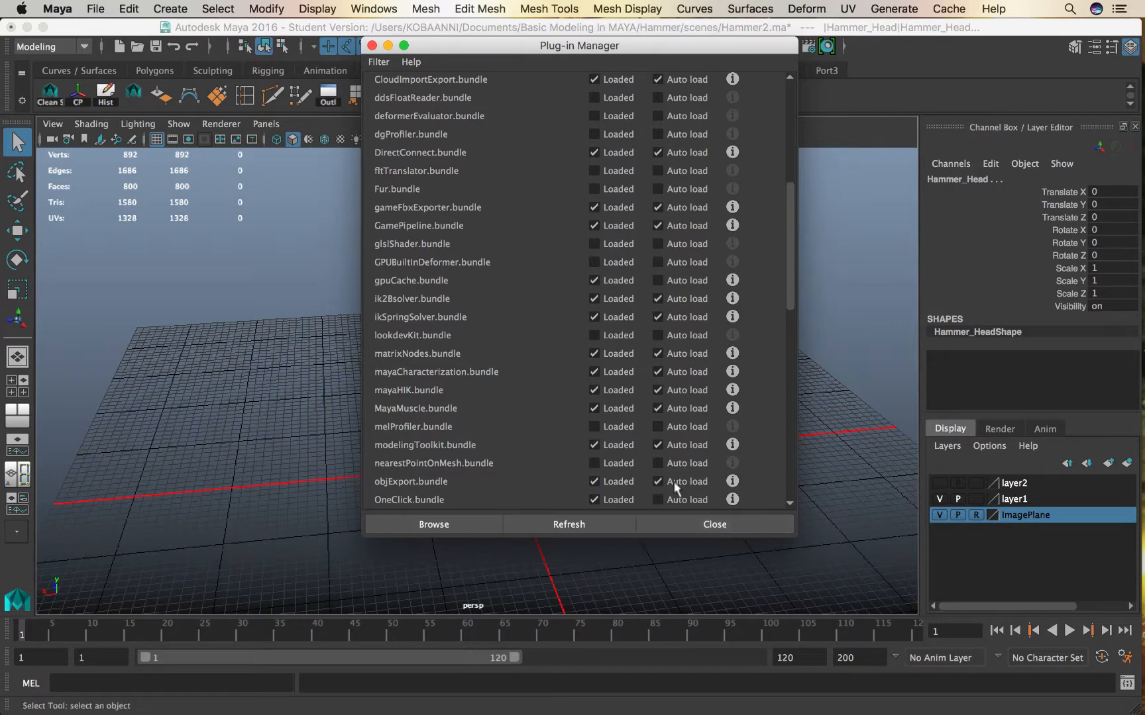
pyautogui.scroll(8, 526, 258)
pyautogui.scroll(5, 507, 218)
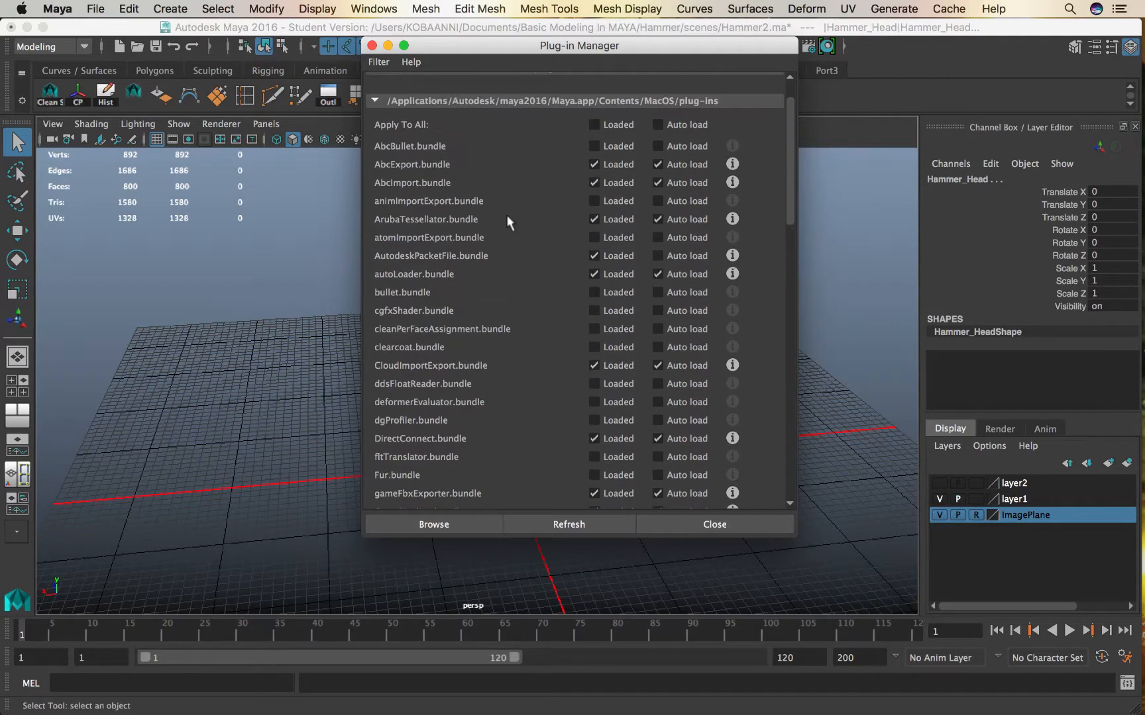
# Review the rest of the plug-in list, close the Plug-in Manager and start exporting the selected hammer parts.
pyautogui.scroll(-15, 510, 237)
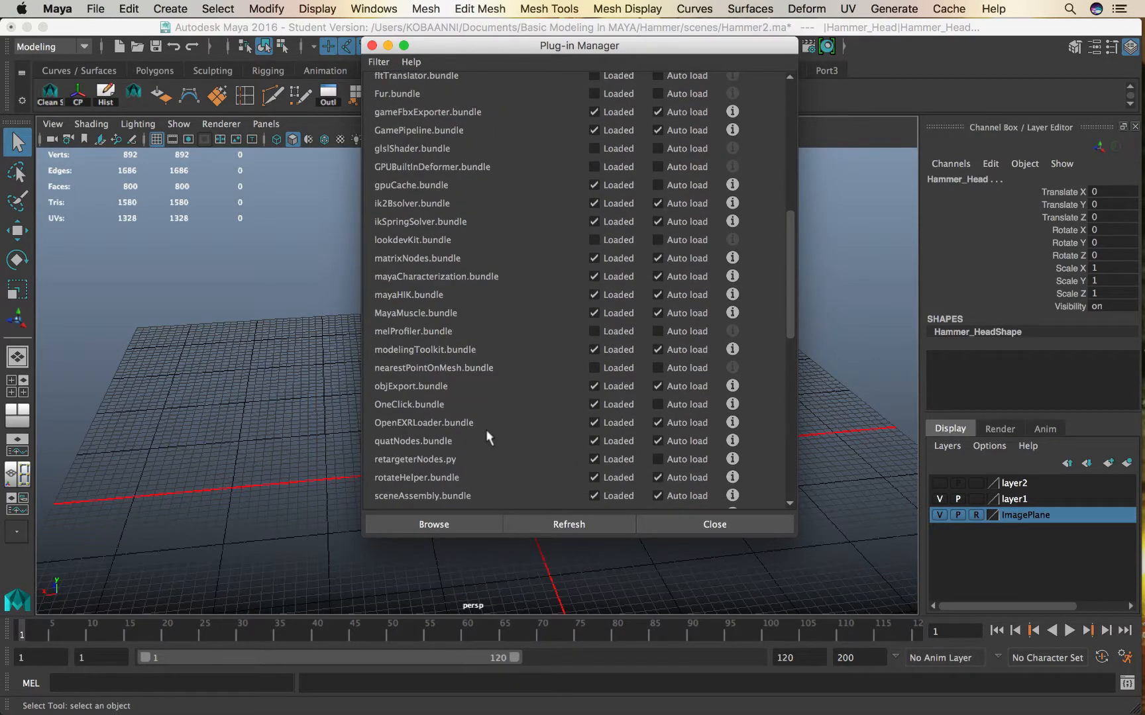
pyautogui.scroll(-3, 431, 428)
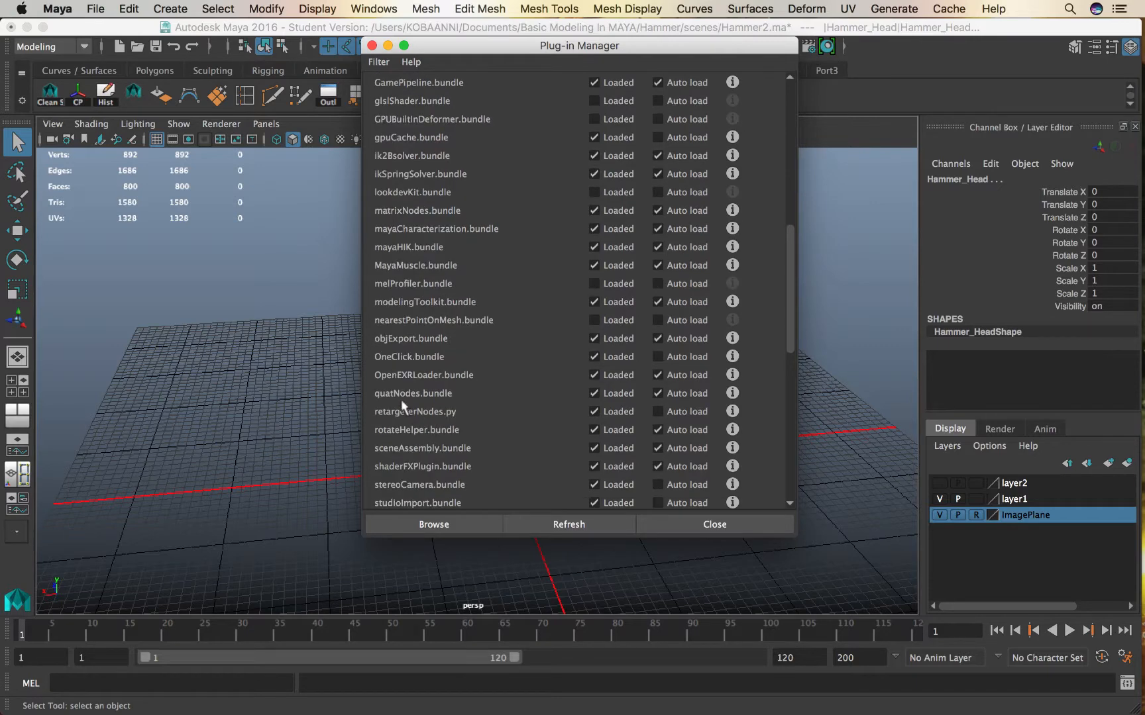
pyautogui.click(709, 527)
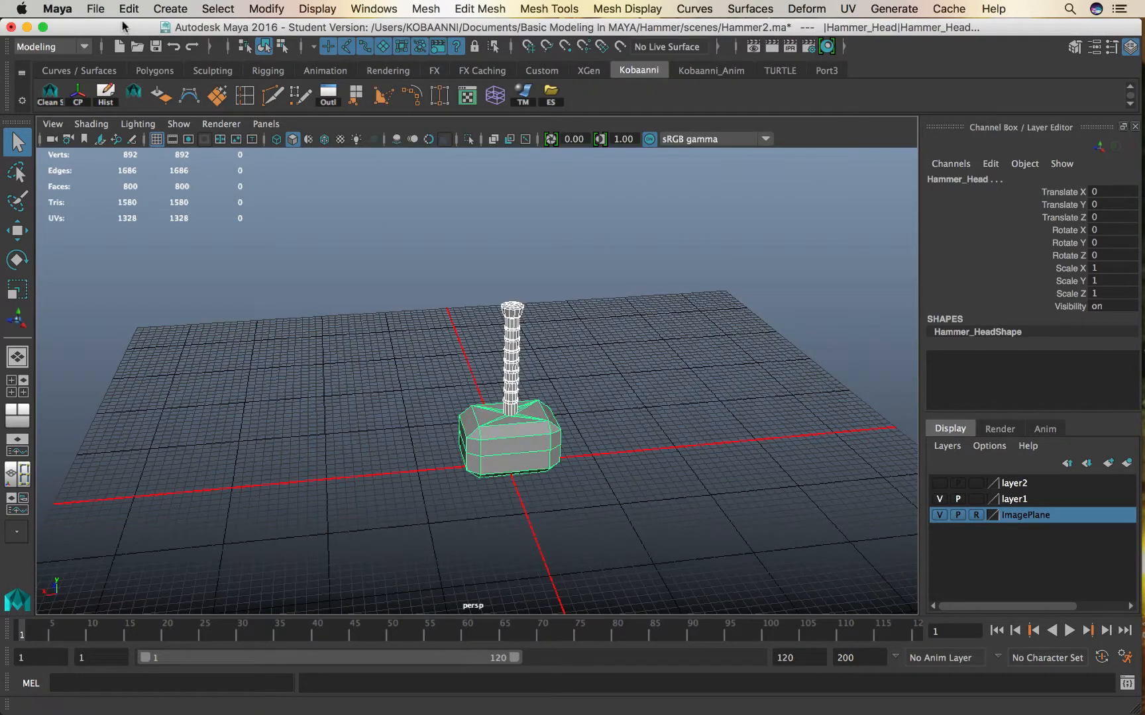
pyautogui.click(96, 9)
pyautogui.click(384, 279)
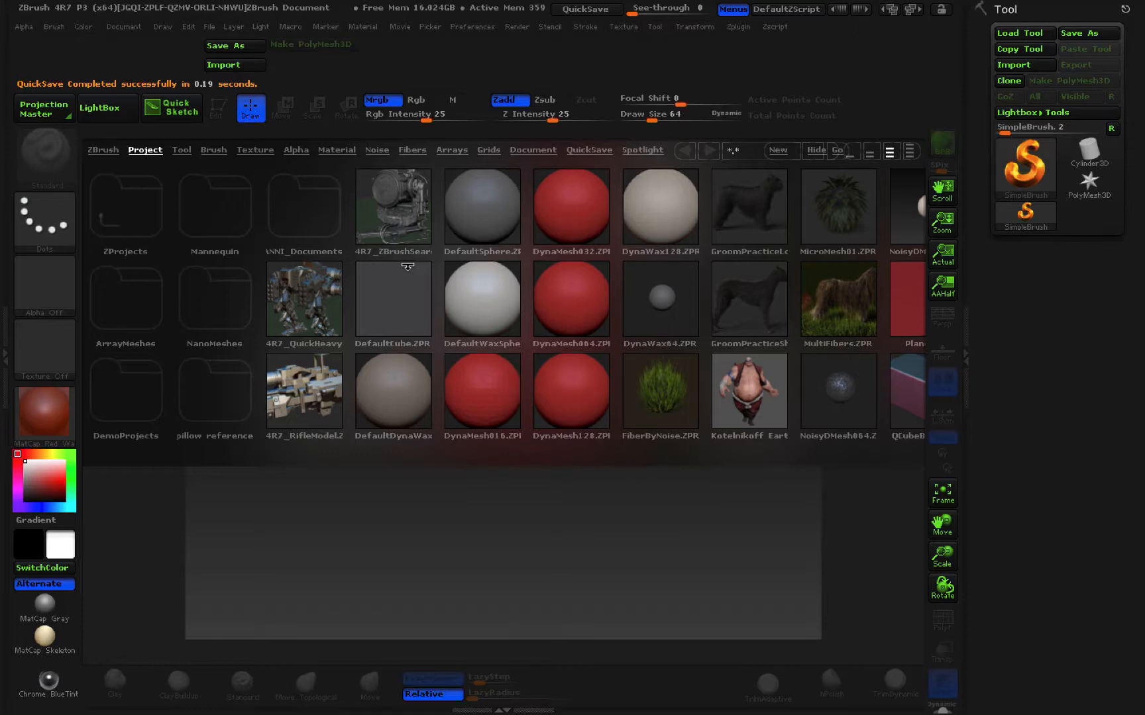
# In ZBrush, dismiss LightBox and import Hammer blockout.obj from the scenes folder as a tool.
pyautogui.press(',')
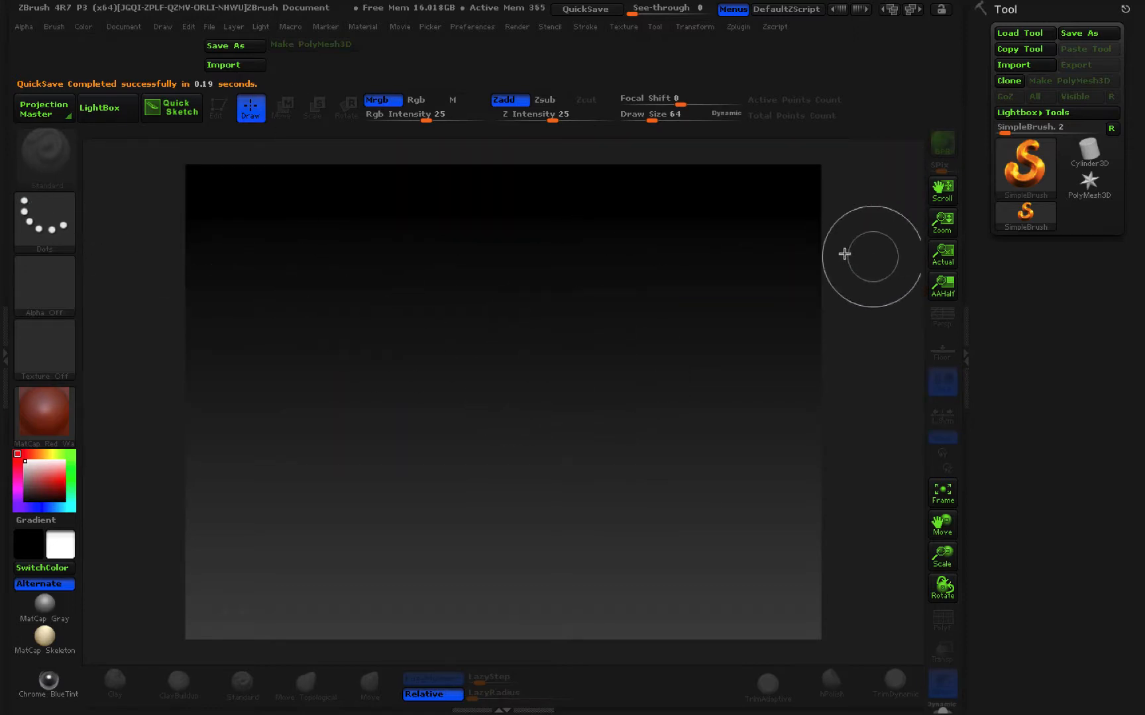
pyautogui.click(1040, 69)
pyautogui.click(499, 143)
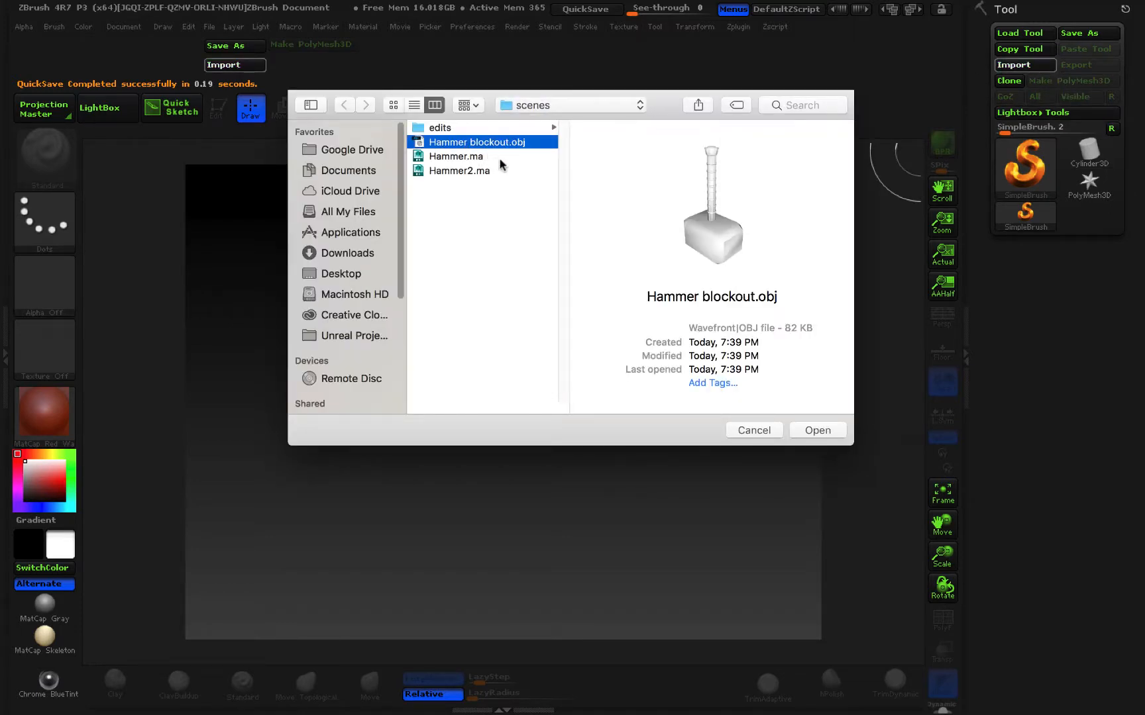
pyautogui.click(819, 430)
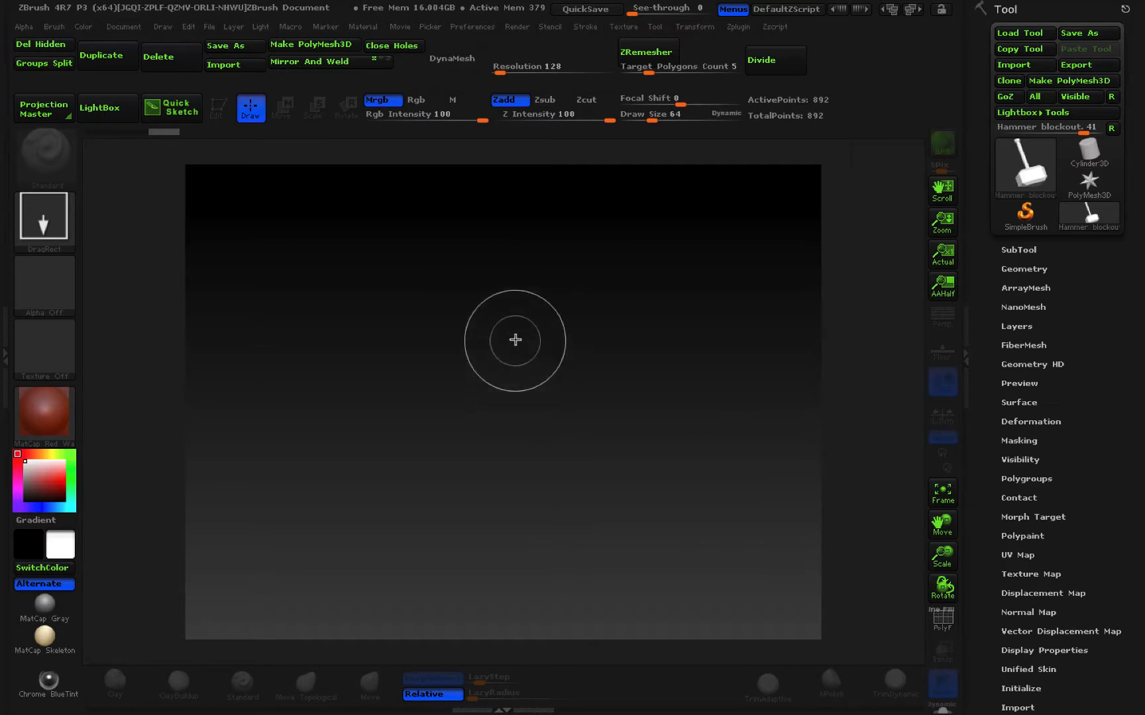
# Draw several copies of the imported hammer across the canvas at different angles and clear the canvas.
pyautogui.moveTo(515, 339)
pyautogui.mouseDown()
pyautogui.moveTo(529, 449)
pyautogui.moveTo(504, 551)
pyautogui.moveTo(527, 606)
pyautogui.moveTo(524, 544)
pyautogui.moveTo(519, 562)
pyautogui.moveTo(509, 539)
pyautogui.moveTo(531, 539)
pyautogui.moveTo(514, 570)
pyautogui.moveTo(522, 584)
pyautogui.mouseUp()
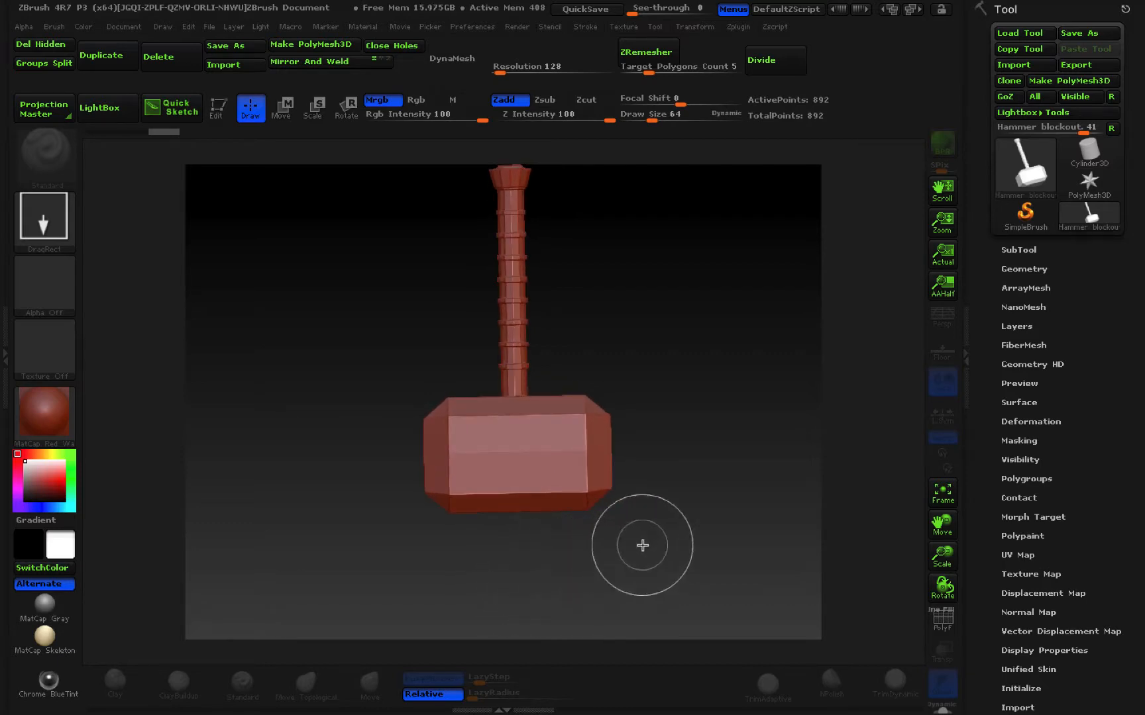
pyautogui.moveTo(687, 347); pyautogui.dragTo(623, 525)
pyautogui.moveTo(473, 324); pyautogui.dragTo(507, 500)
pyautogui.moveTo(329, 354); pyautogui.dragTo(467, 537)
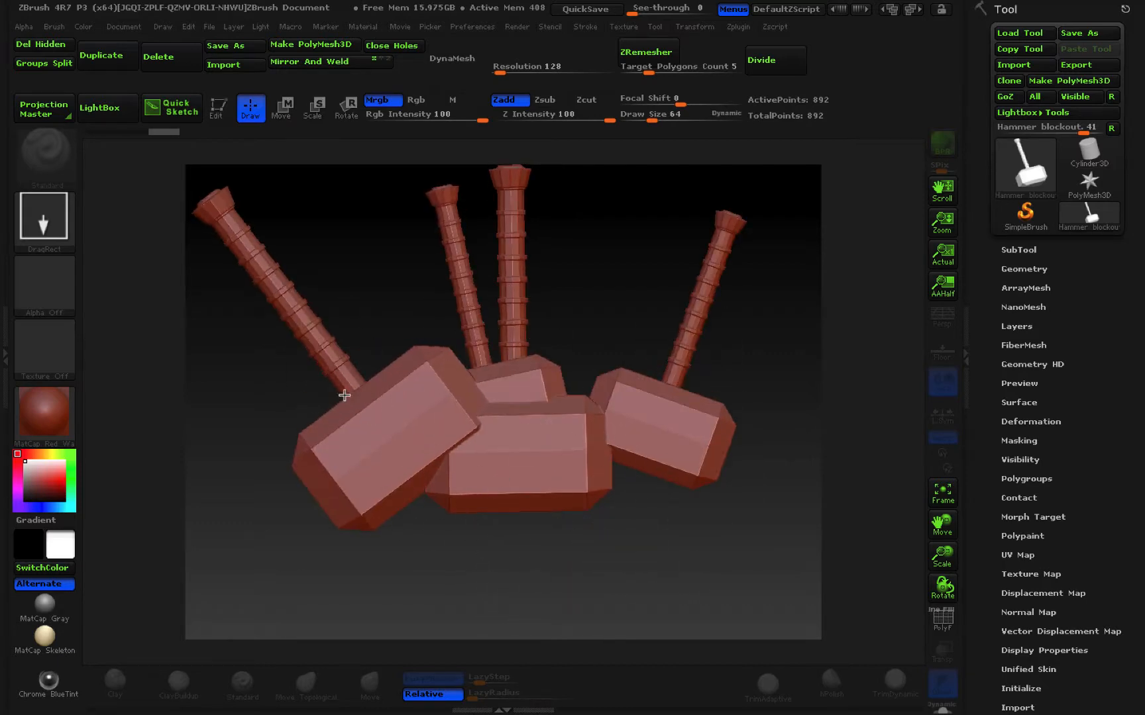
pyautogui.moveTo(345, 397); pyautogui.dragTo(469, 581)
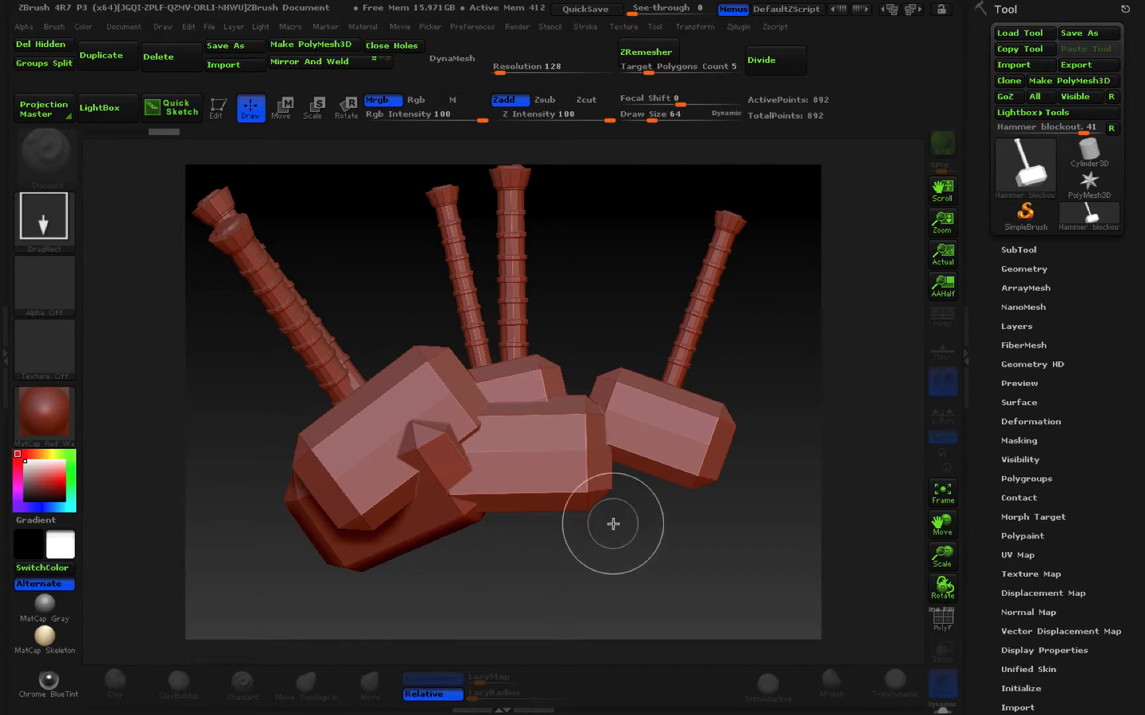
pyautogui.hotkey('ctrl', 'n')
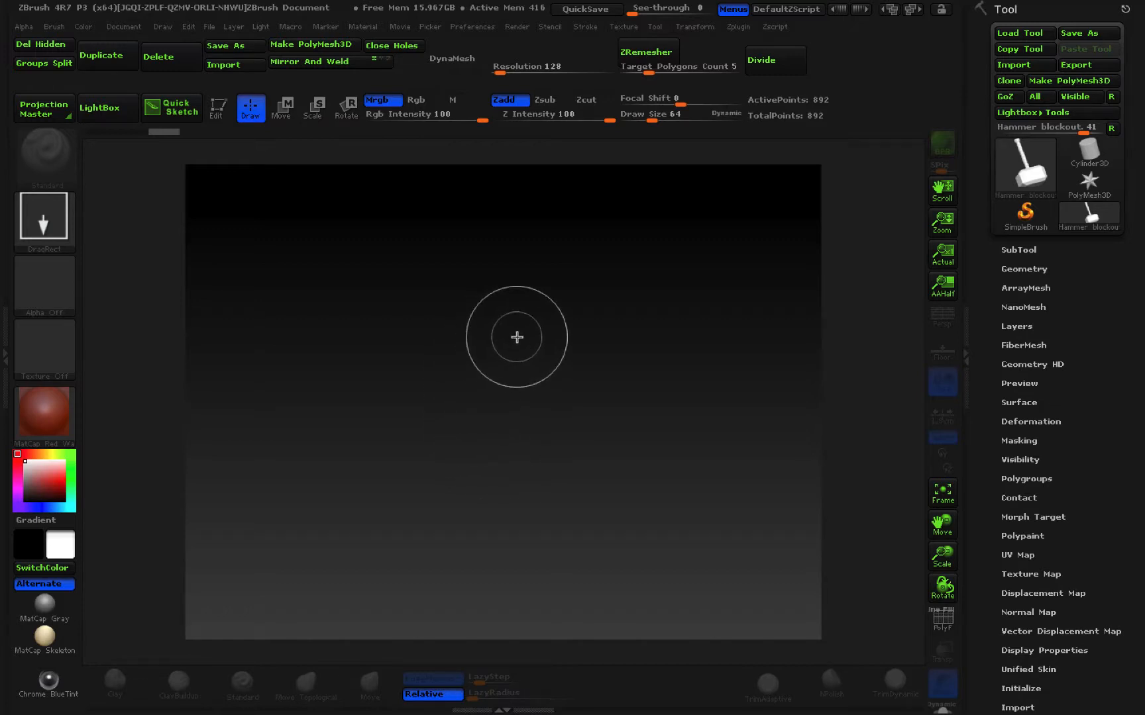
# Draw a single upright hammer in the middle of the canvas, enter Edit mode and step back in the undo history.
pyautogui.moveTo(516, 338)
pyautogui.mouseDown()
pyautogui.moveTo(514, 567)
pyautogui.moveTo(518, 558)
pyautogui.mouseUp()
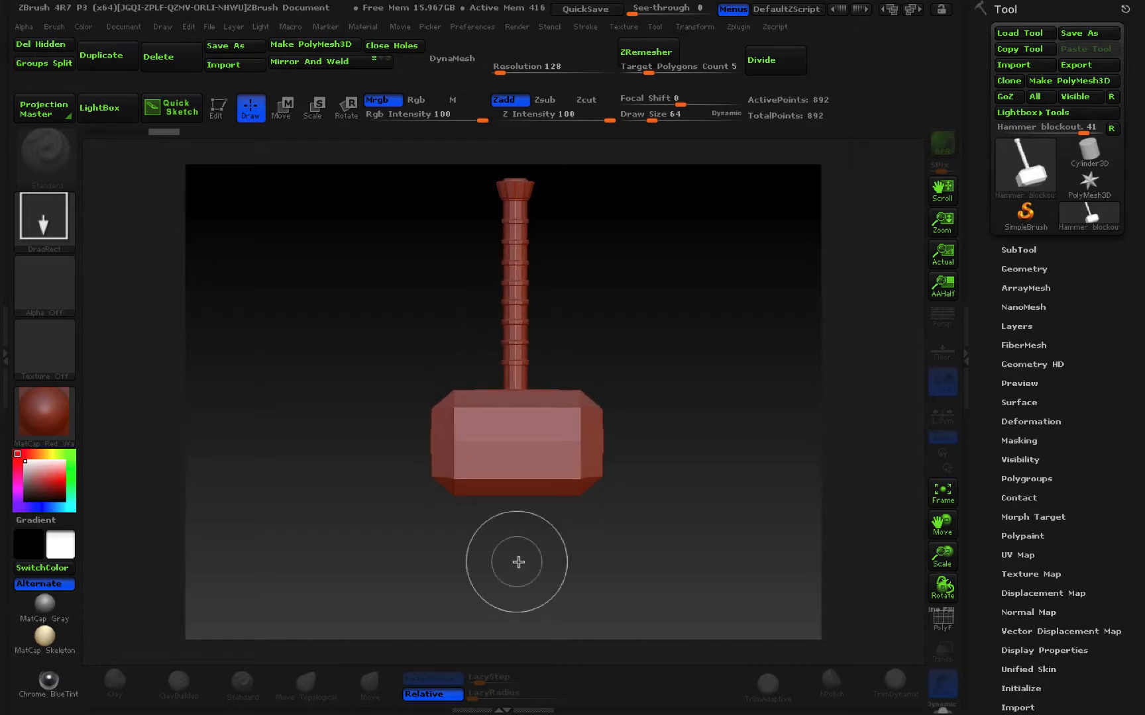
pyautogui.press('t')
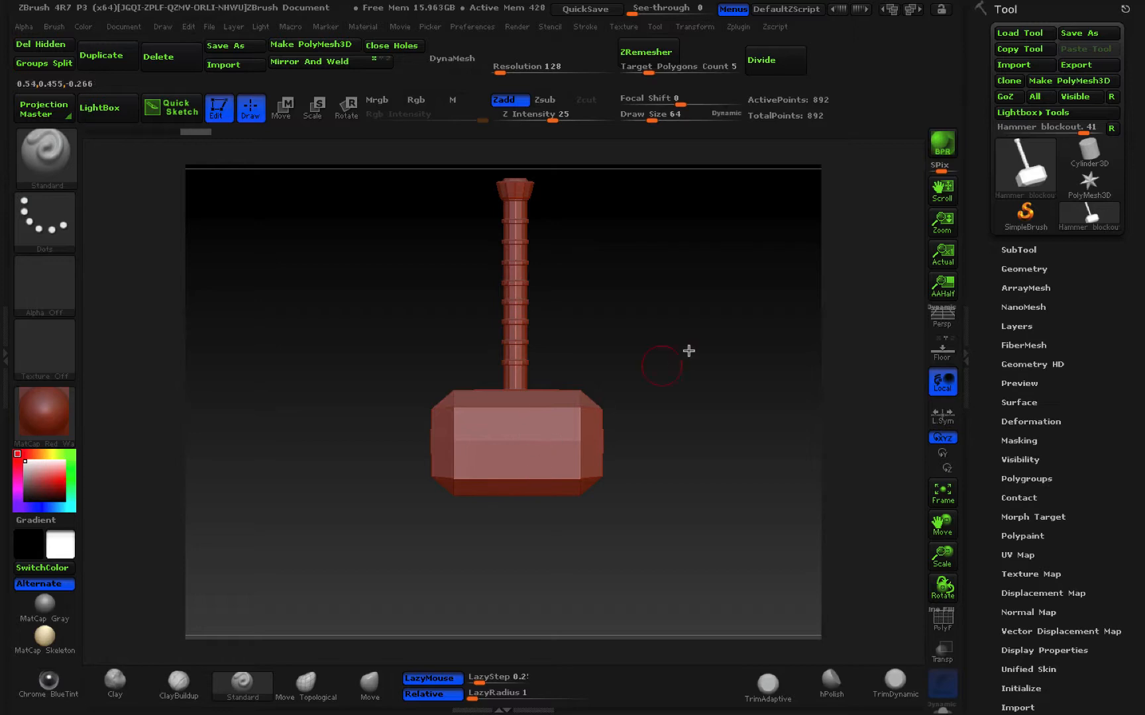
pyautogui.moveTo(690, 350); pyautogui.dragTo(533, 418)
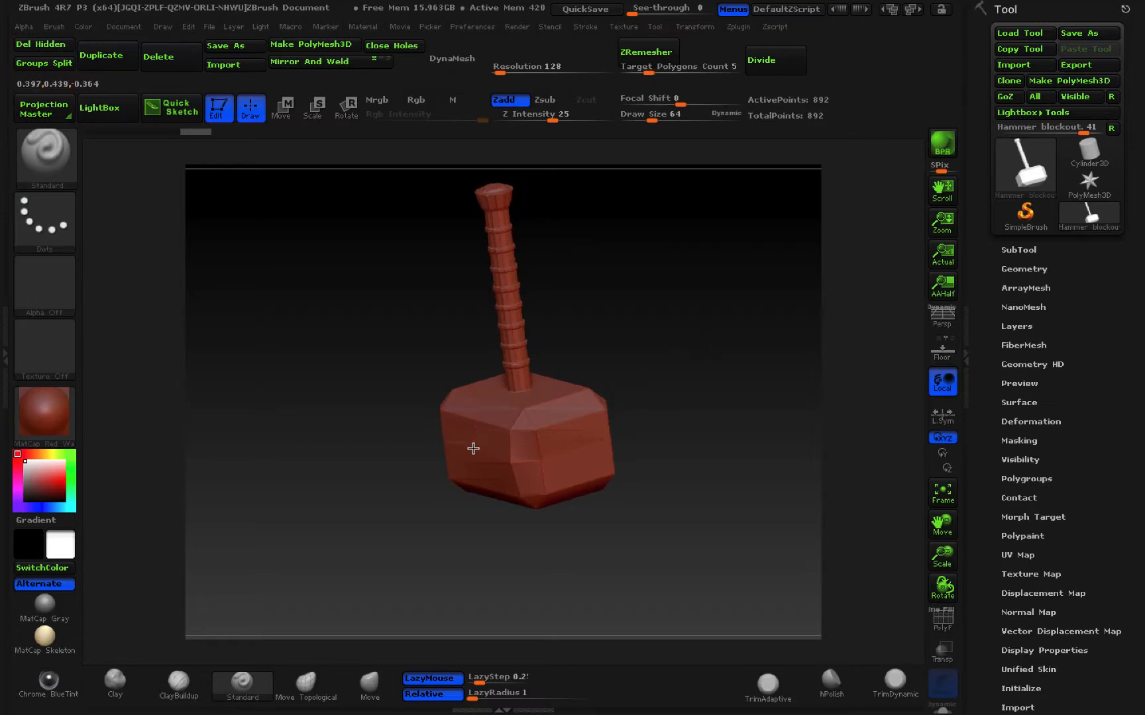
pyautogui.moveTo(366, 391); pyautogui.dragTo(375, 427)
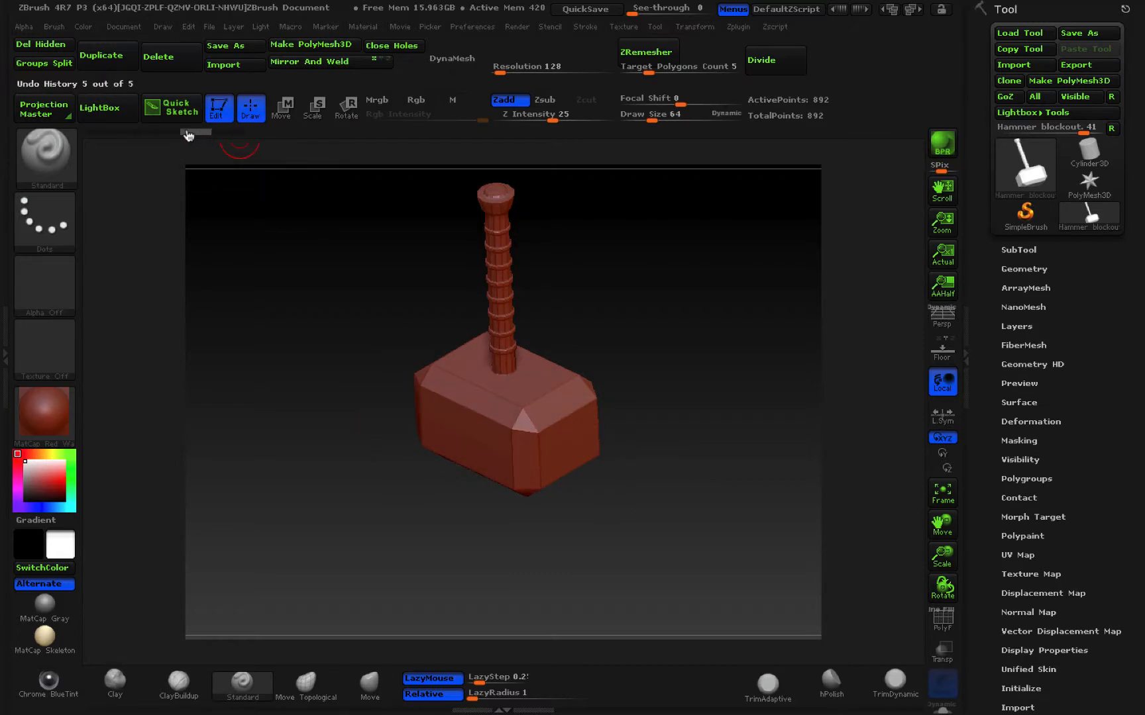
pyautogui.moveTo(164, 136)
pyautogui.mouseDown()
pyautogui.moveTo(129, 134)
pyautogui.moveTo(165, 135)
pyautogui.mouseUp()
pyautogui.moveTo(352, 294); pyautogui.dragTo(386, 247)
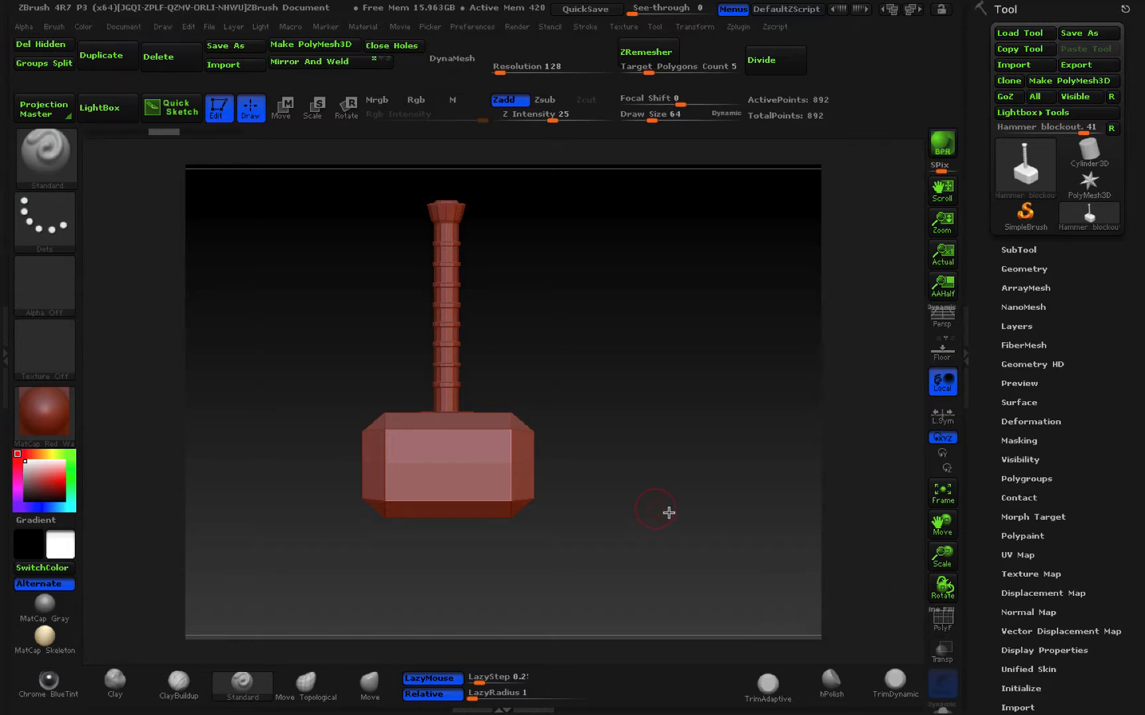
# Inspect the hammer's shape and edge layout with Draw Polyframe switched on, then switch the polyframe off.
pyautogui.moveTo(641, 441); pyautogui.dragTo(637, 519)
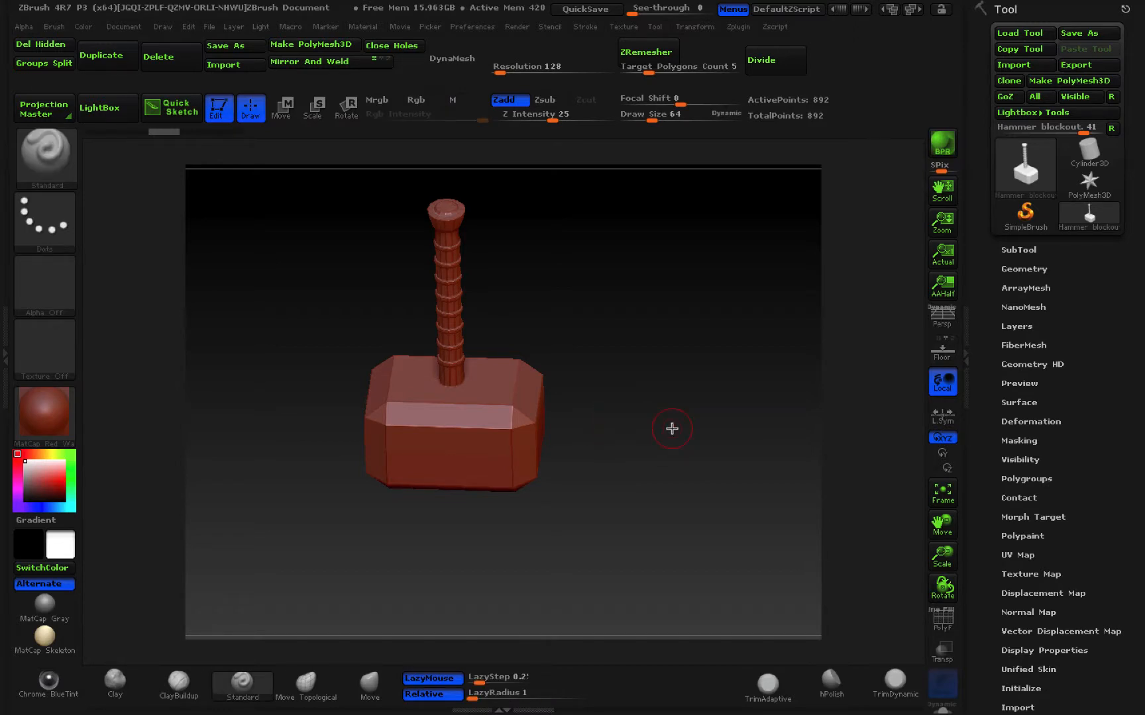
pyautogui.keyDown('alt'); pyautogui.moveTo(644, 403); pyautogui.dragTo(704, 417); pyautogui.keyUp('alt')
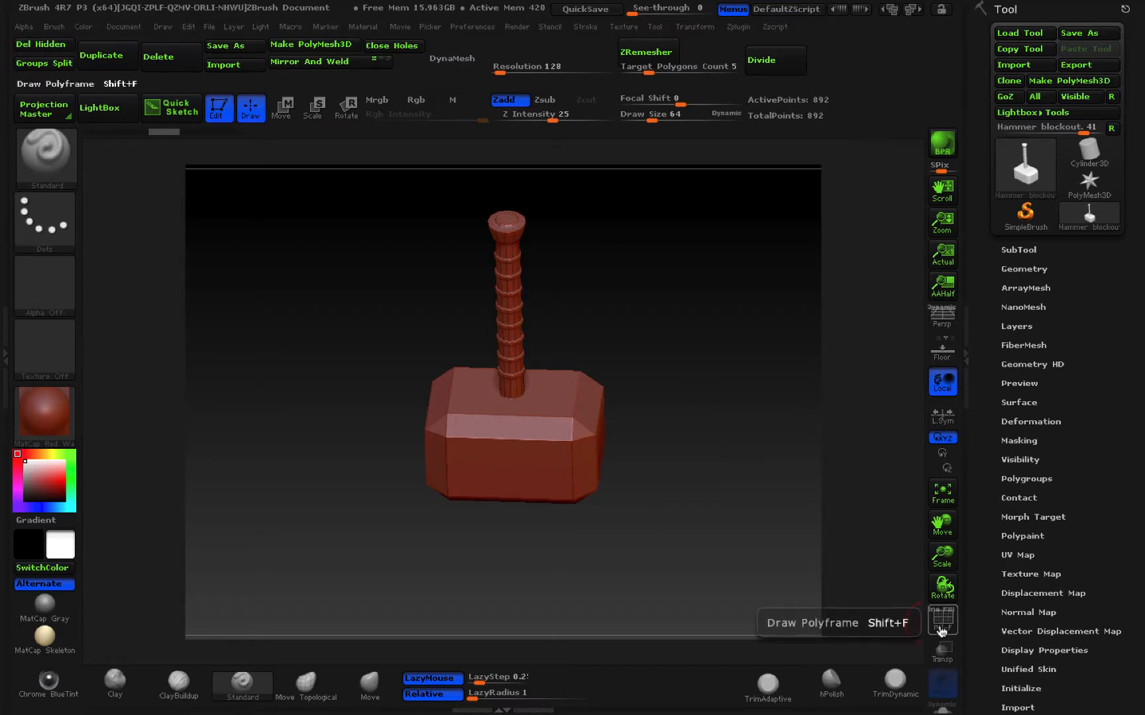
pyautogui.click(941, 628)
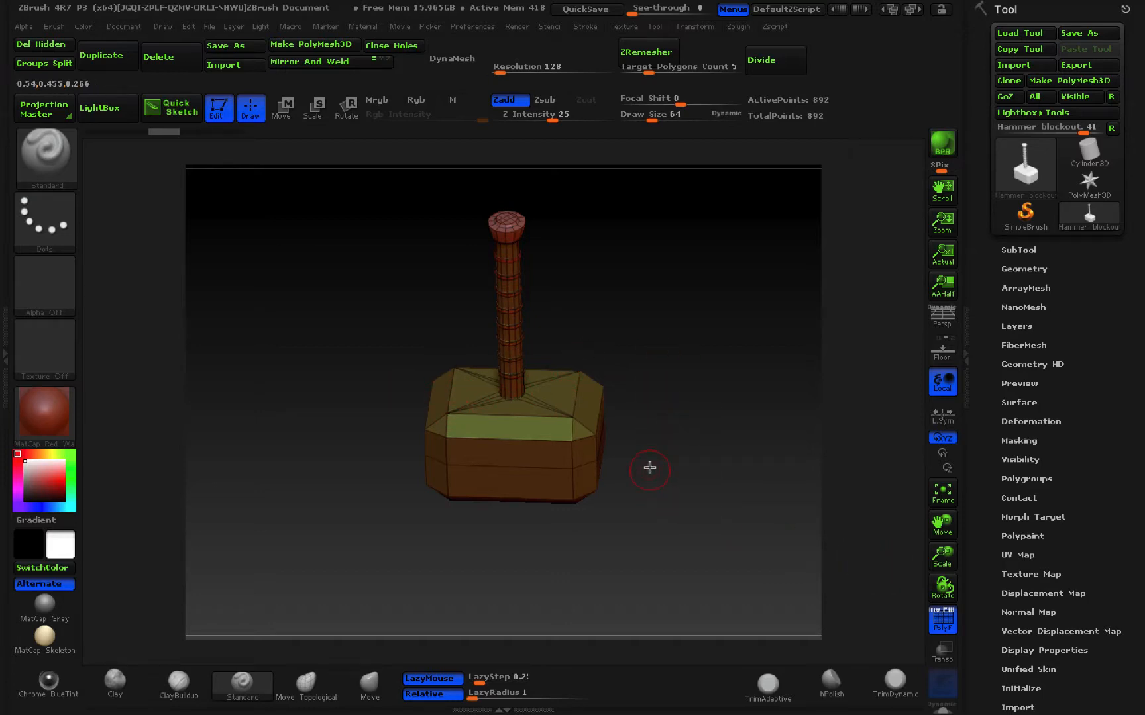
pyautogui.keyDown('alt'); pyautogui.moveTo(650, 468); pyautogui.dragTo(697, 516); pyautogui.keyUp('alt')
pyautogui.click(943, 619)
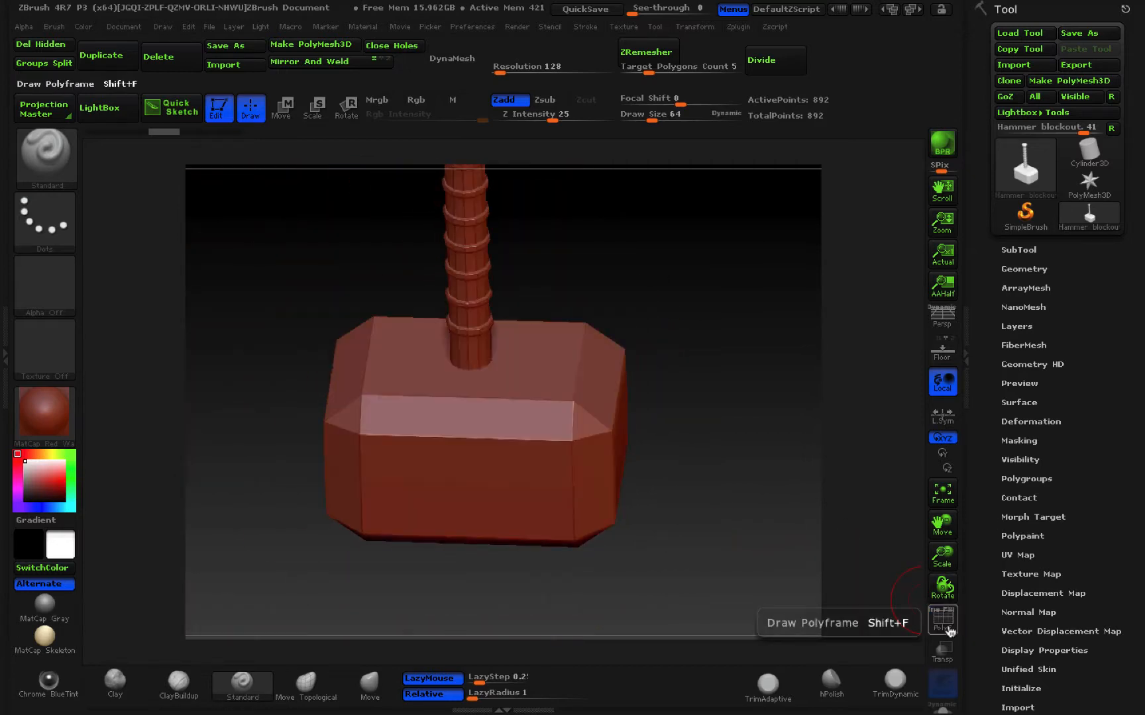
pyautogui.moveTo(741, 553)
pyautogui.mouseDown()
pyautogui.moveTo(772, 490)
pyautogui.moveTo(744, 503)
pyautogui.mouseUp()
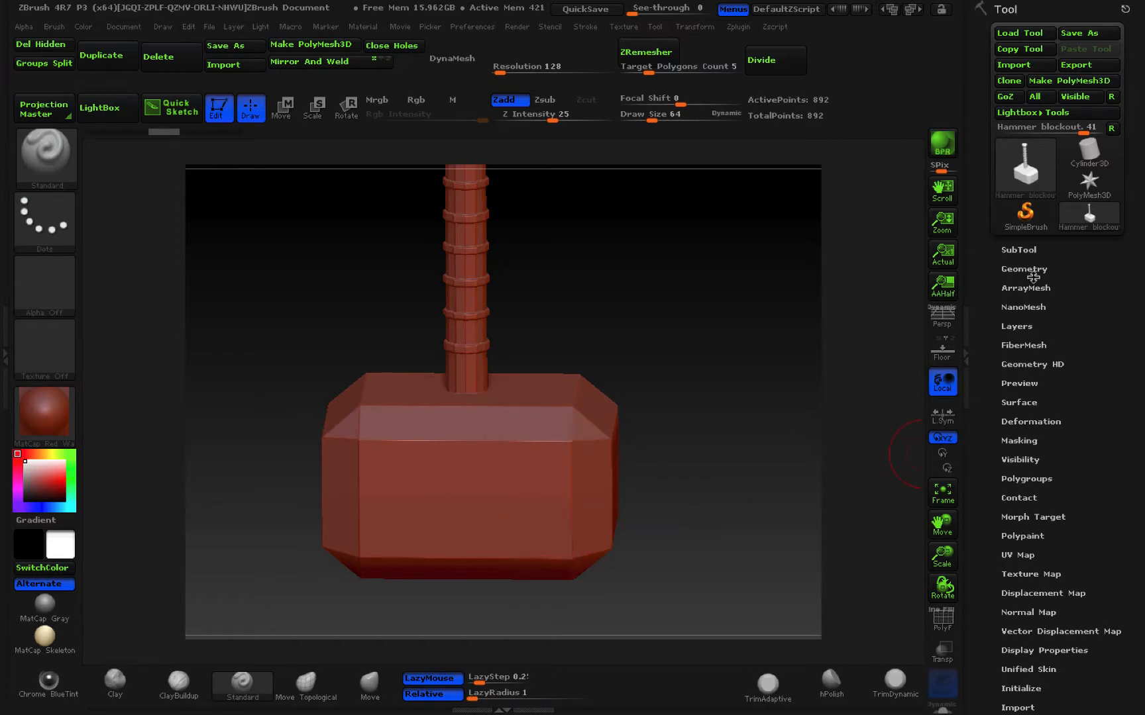
# Divide the hammer mesh up to SDiv 4, then return it to its undivided state through the undo history.
pyautogui.click(1027, 269)
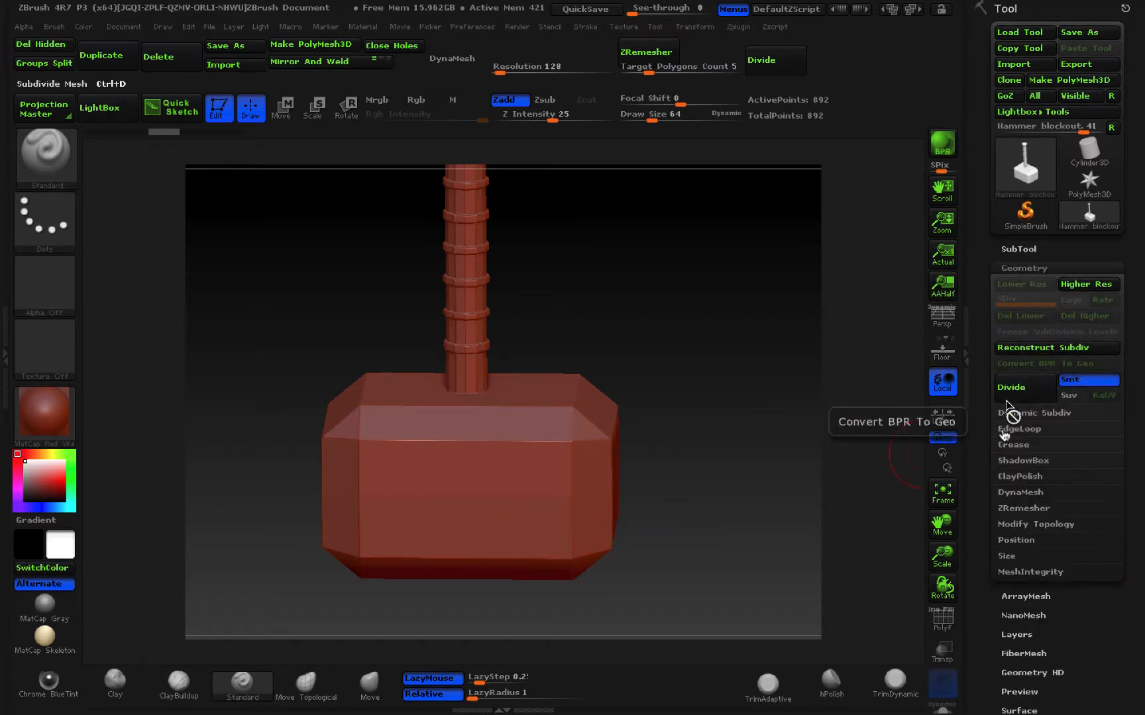
pyautogui.click(1034, 398)
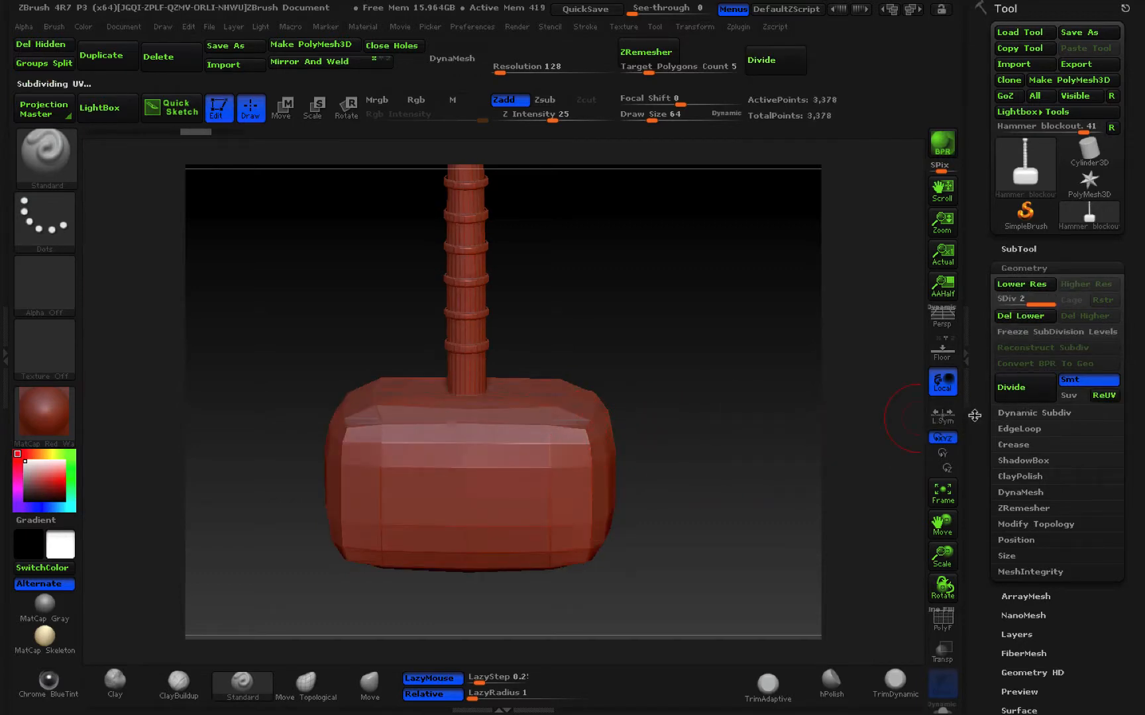
pyautogui.click(1020, 397)
pyautogui.click(1020, 399)
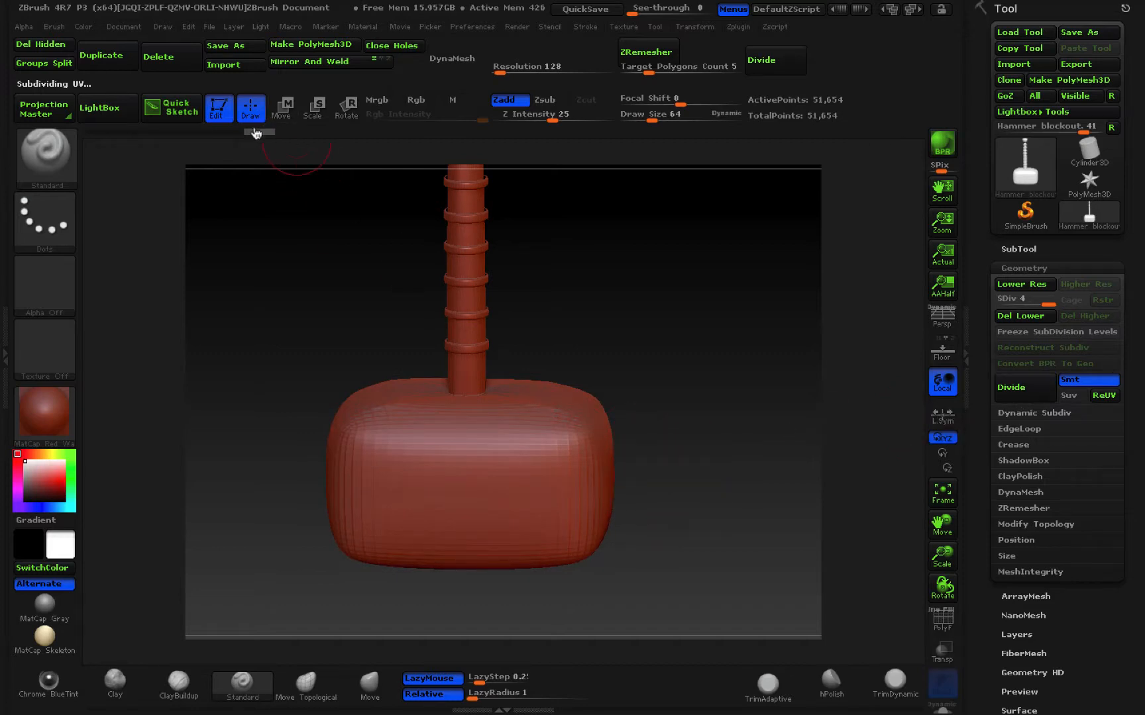
pyautogui.moveTo(261, 136); pyautogui.dragTo(166, 132)
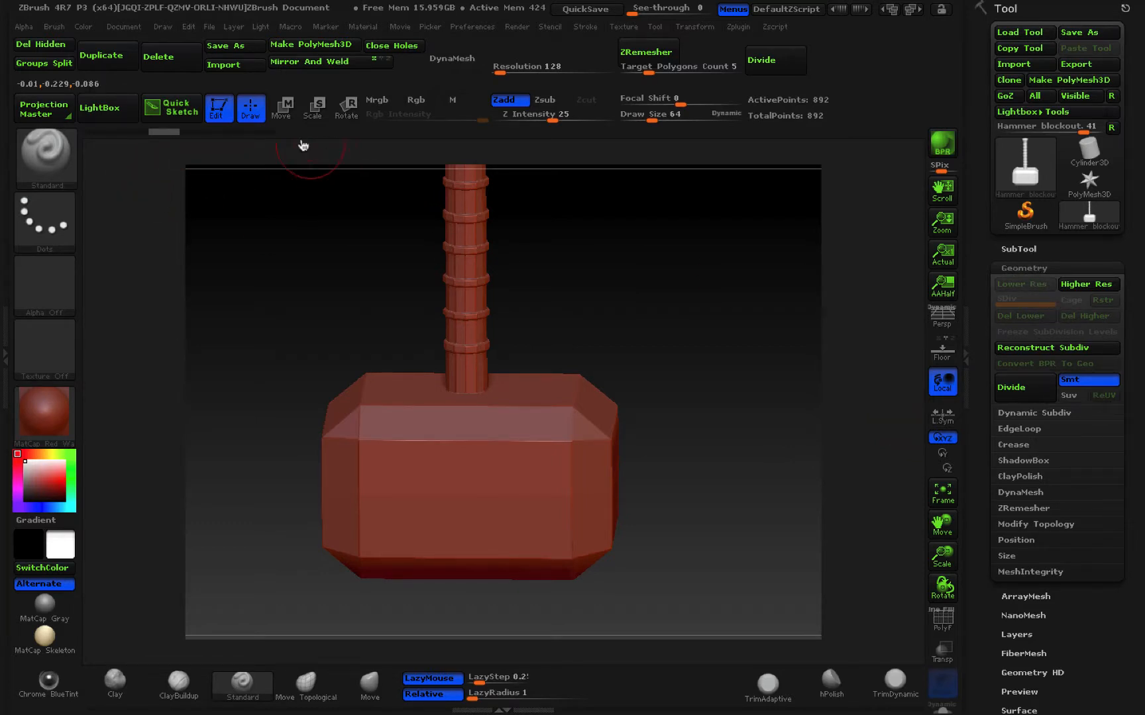
pyautogui.moveTo(177, 136)
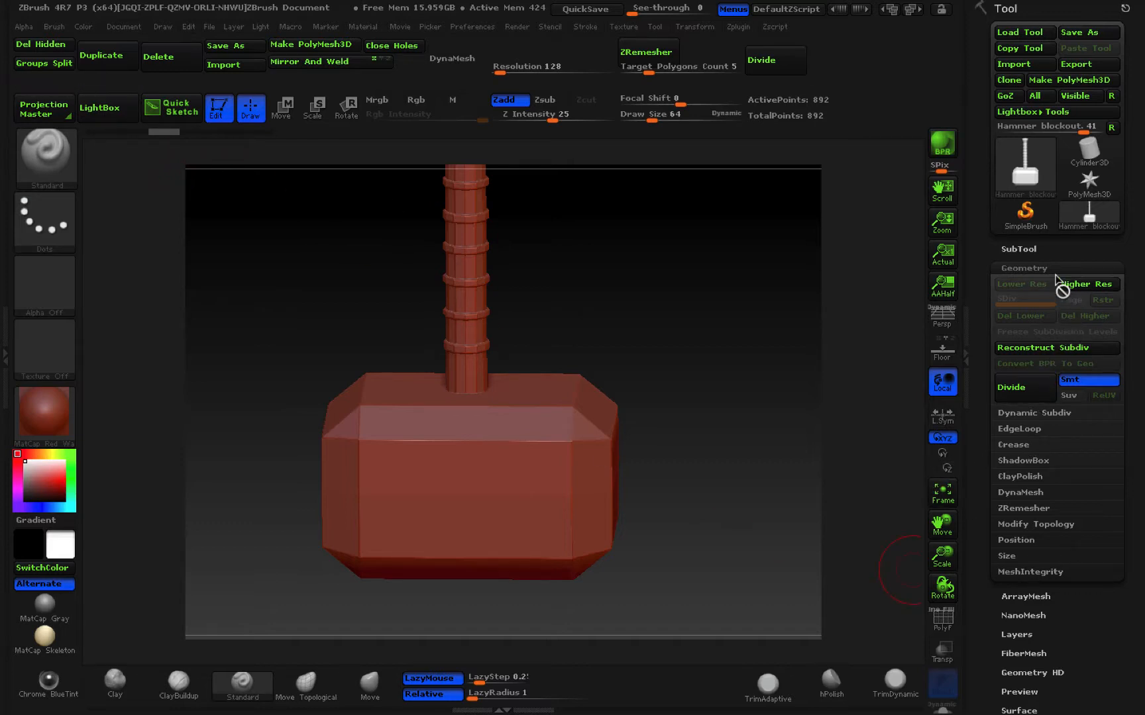
pyautogui.click(1053, 268)
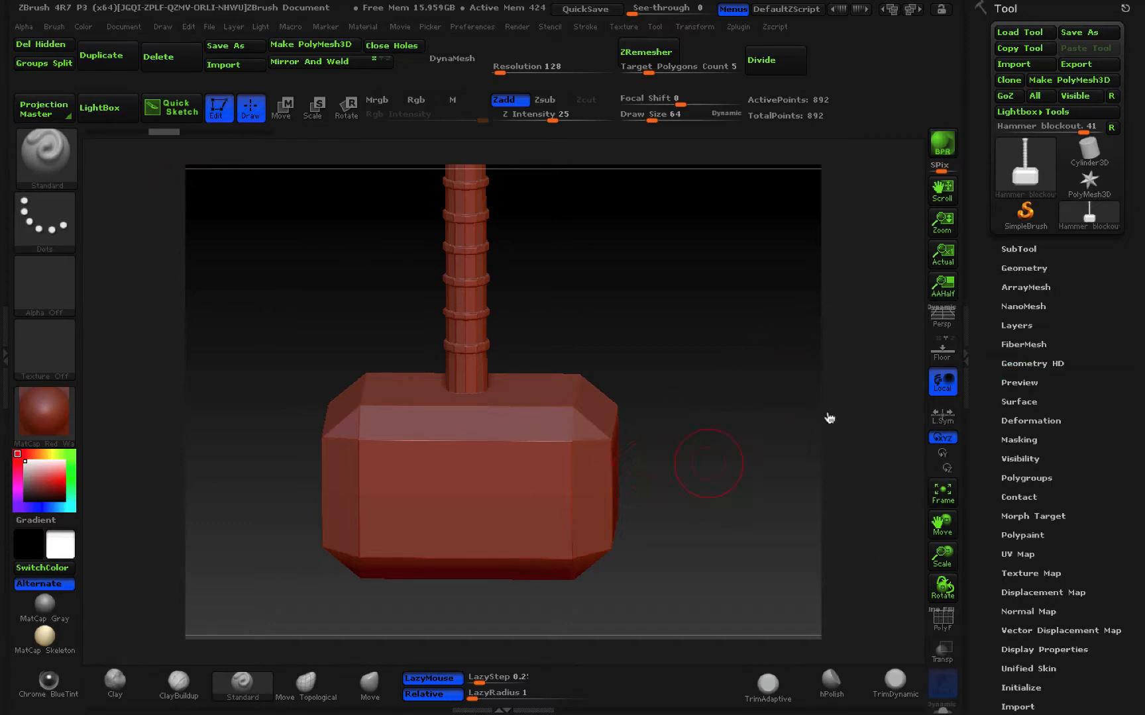
# Switch on the polyframe and give each separate hammer part its own polygroup with Auto Groups.
pyautogui.click(1020, 250)
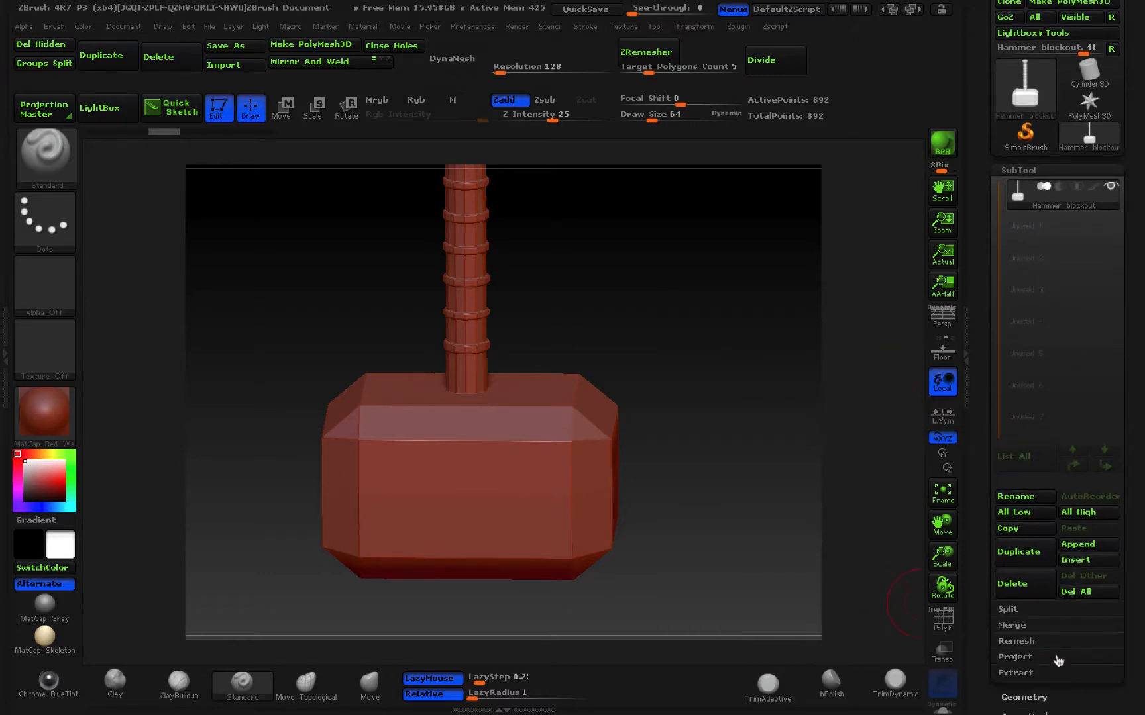
pyautogui.click(954, 628)
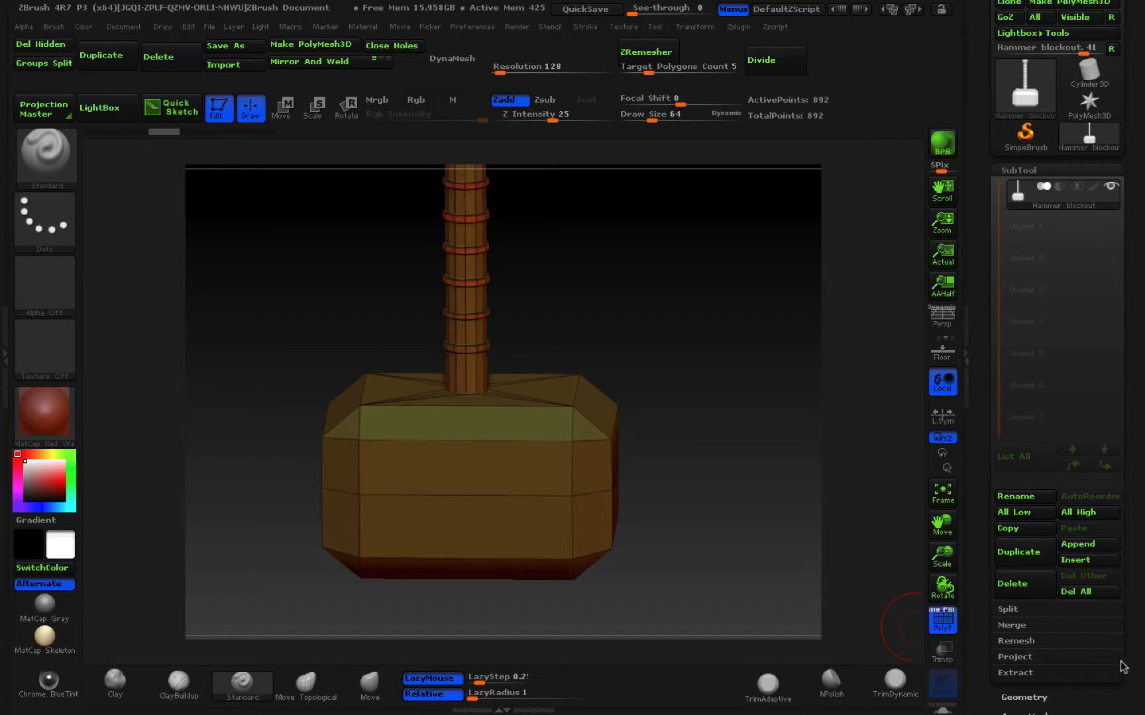
pyautogui.moveTo(1126, 694); pyautogui.dragTo(1126, 540)
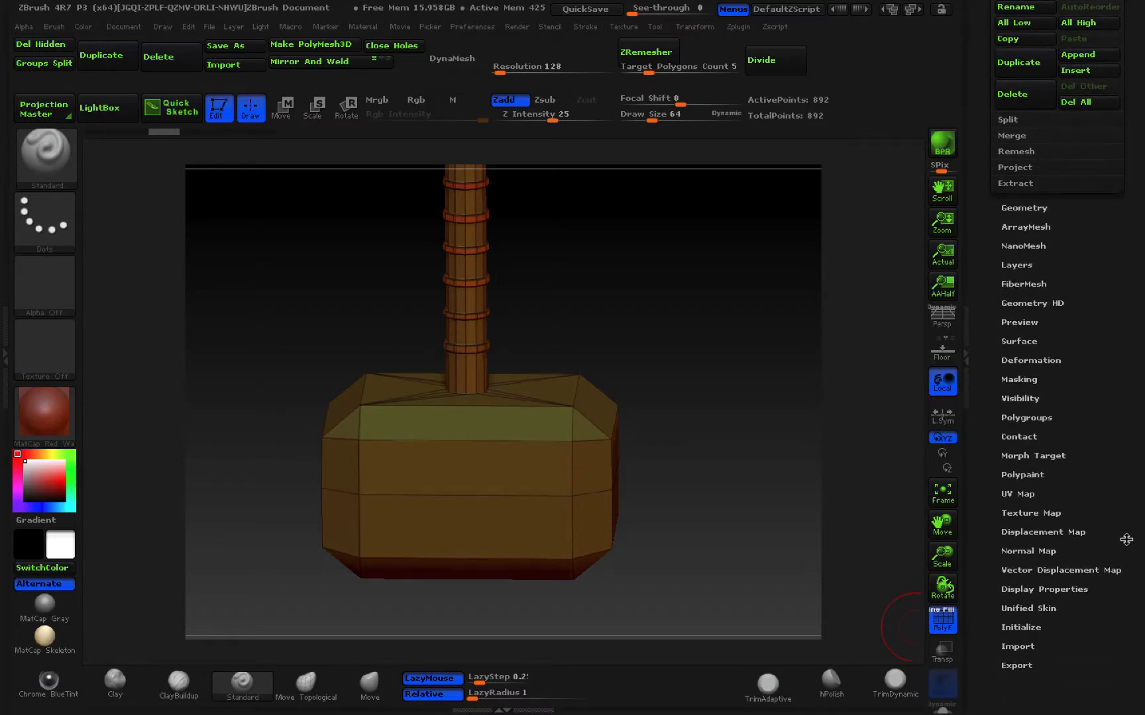
pyautogui.click(1027, 417)
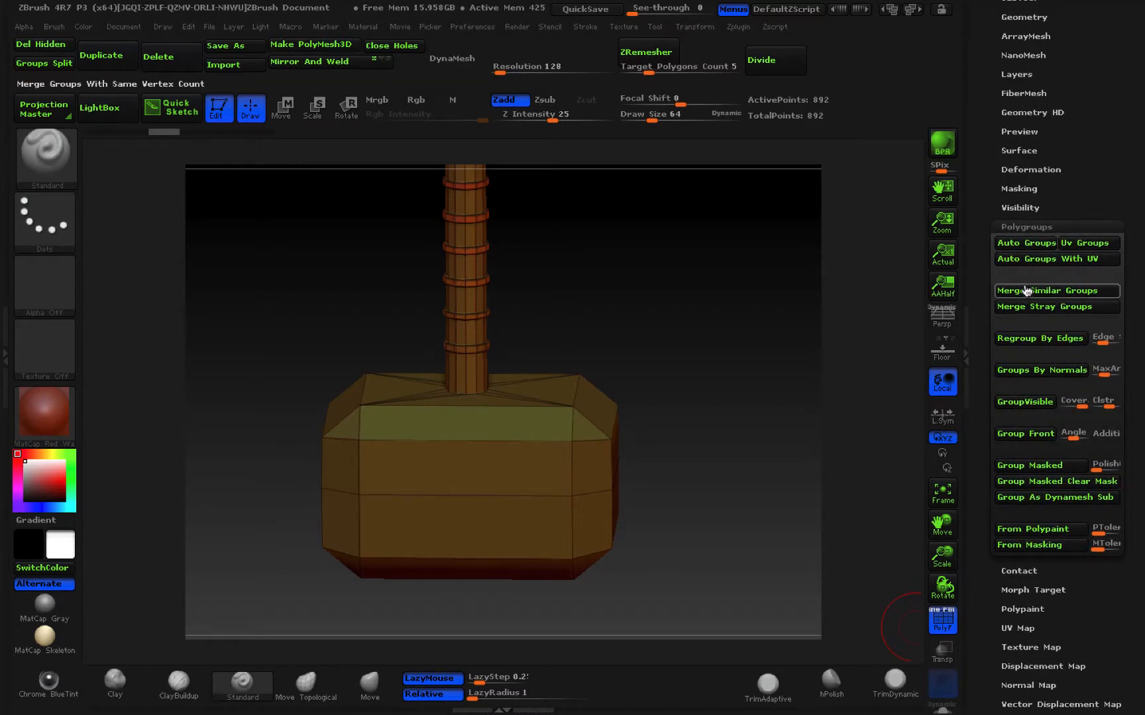
pyautogui.click(1039, 244)
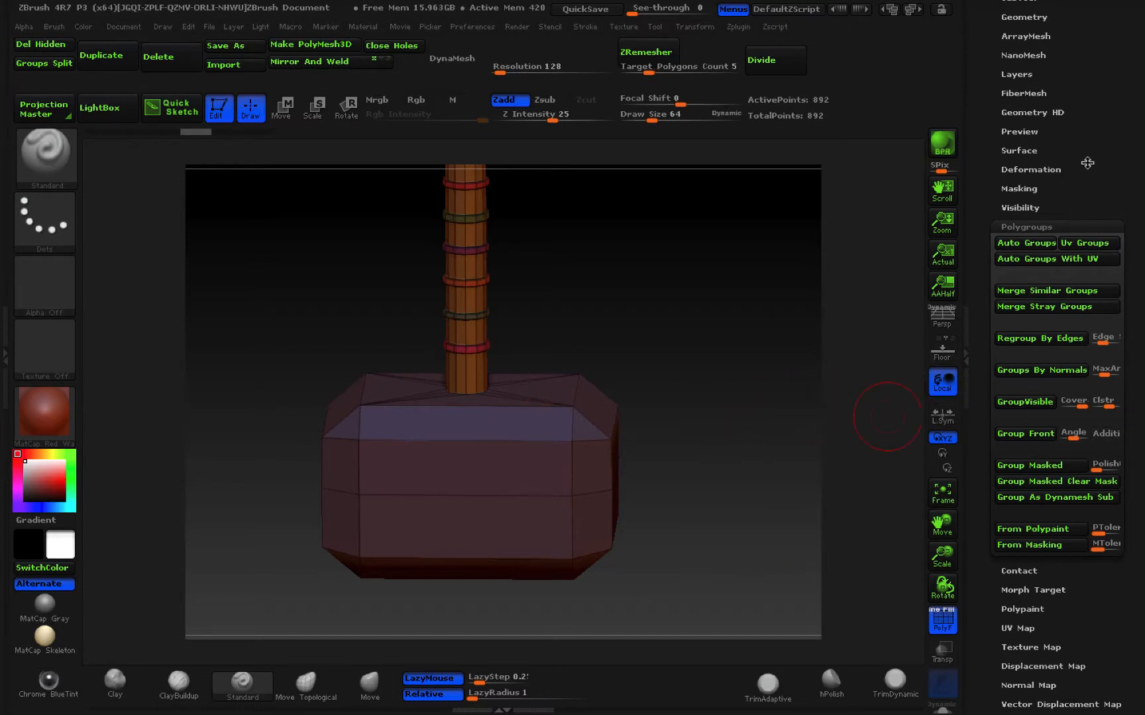
pyautogui.moveTo(1089, 163); pyautogui.dragTo(1090, 173)
pyautogui.moveTo(744, 284); pyautogui.dragTo(738, 259)
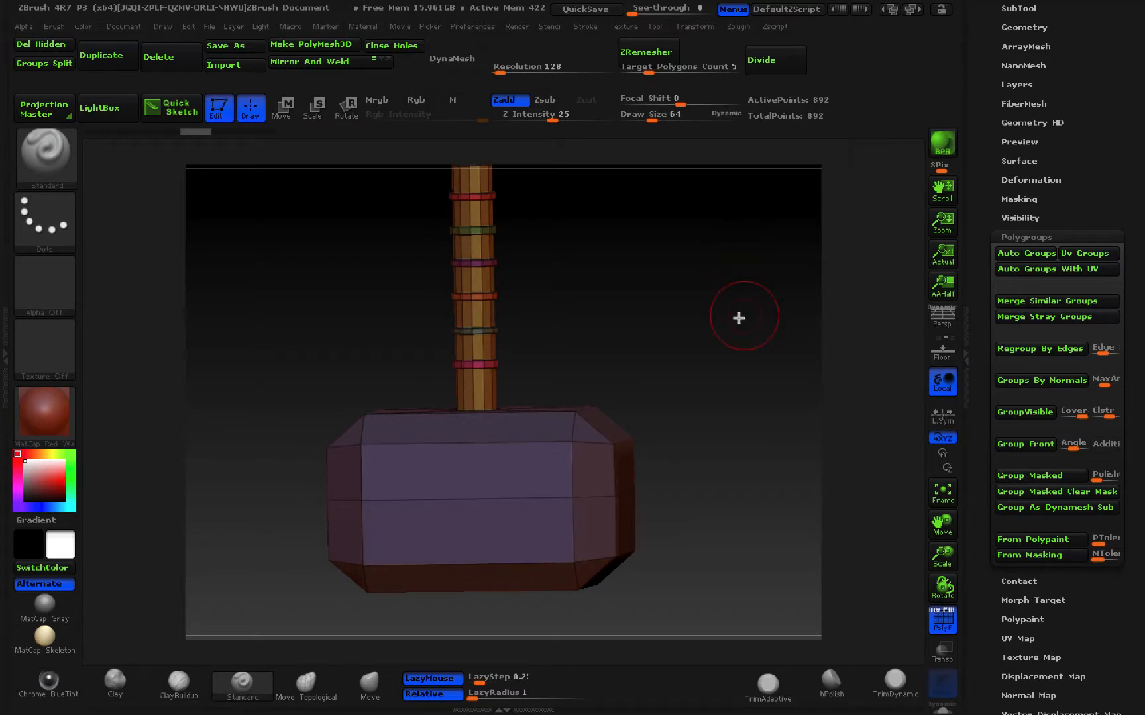
pyautogui.moveTo(739, 318)
pyautogui.keyDown('ctrl'); pyautogui.mouseDown(button='right')
pyautogui.moveTo(587, 304)
pyautogui.moveTo(687, 324)
pyautogui.moveTo(677, 319)
pyautogui.mouseUp(button='right'); pyautogui.keyUp('ctrl')
pyautogui.moveTo(682, 311); pyautogui.dragTo(663, 317)
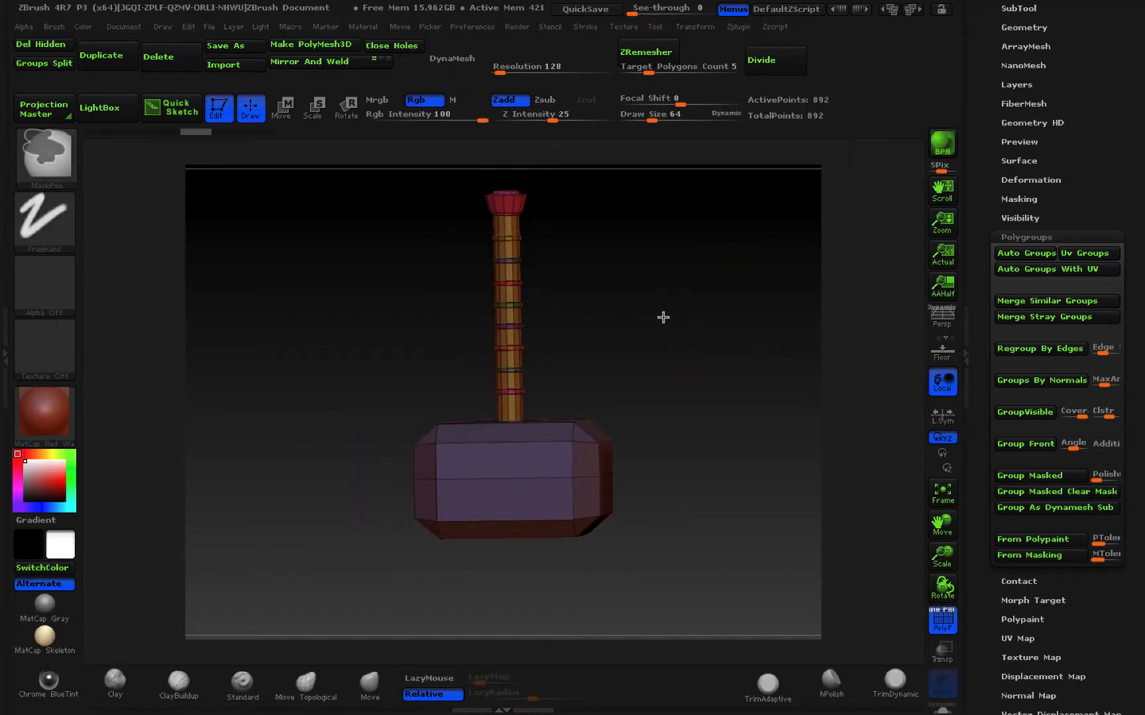
pyautogui.press('ctrl')
pyautogui.keyDown('ctrl'); pyautogui.moveTo(673, 338); pyautogui.dragTo(667, 344, button='right'); pyautogui.keyUp('ctrl')
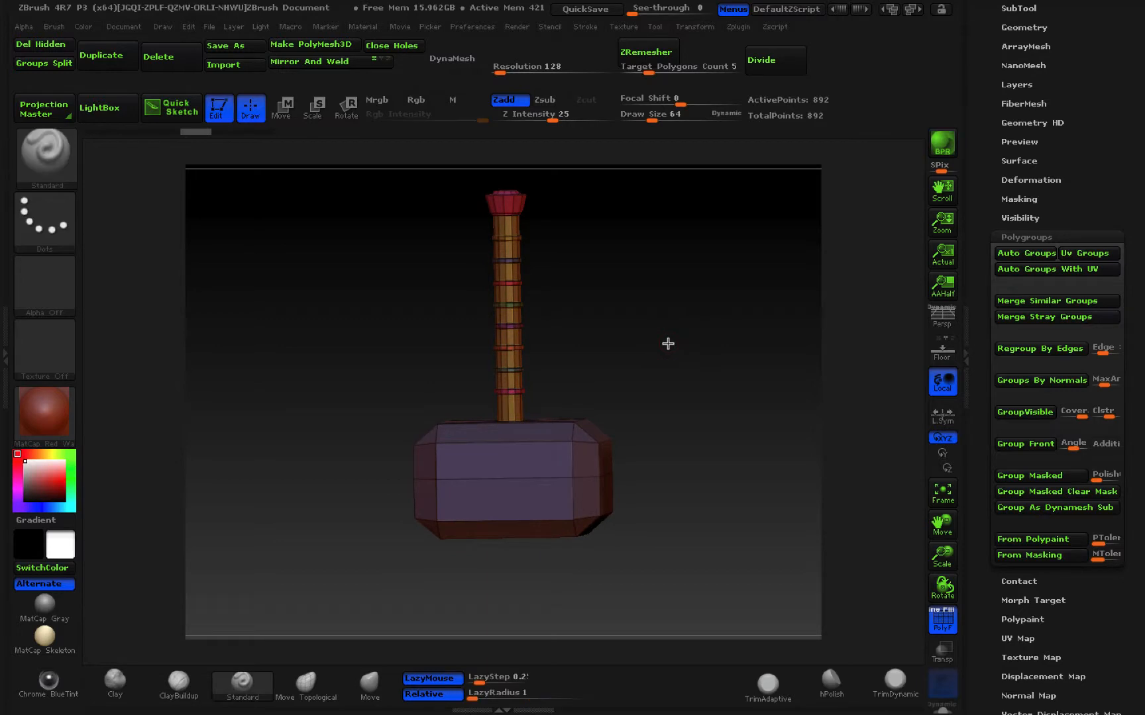
# Close the polygroup settings and open the Split options for the hammer's SubTool.
pyautogui.keyDown('alt'); pyautogui.moveTo(668, 343); pyautogui.dragTo(655, 375); pyautogui.keyUp('alt')
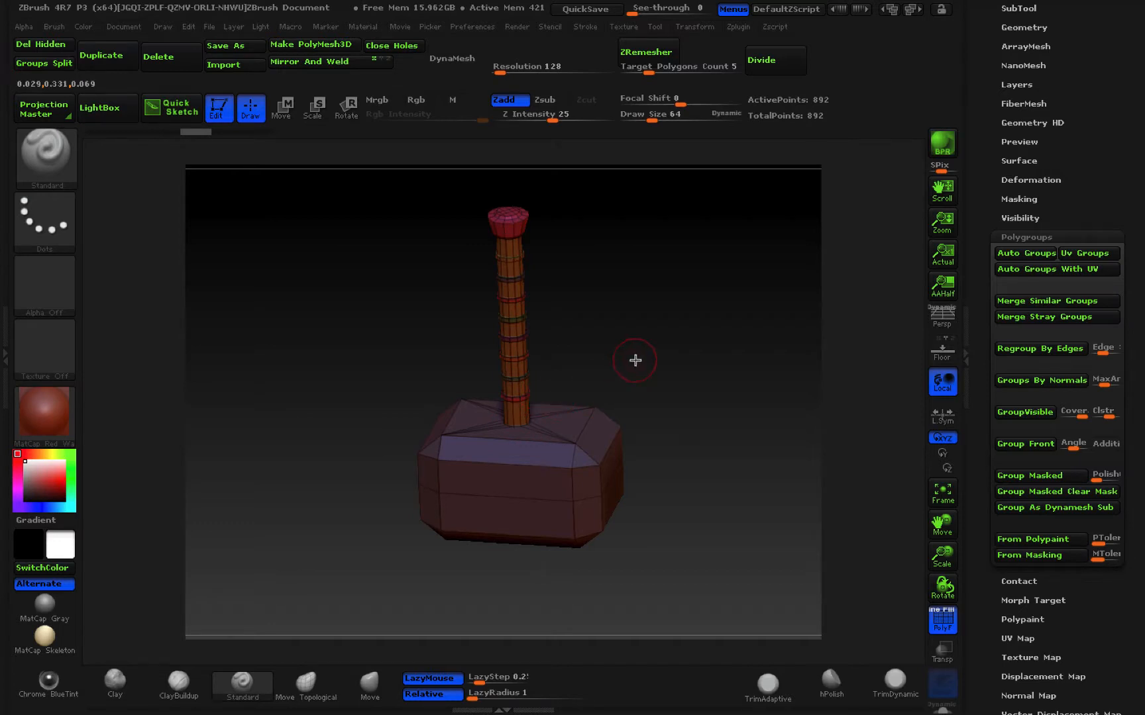
pyautogui.keyDown('alt'); pyautogui.moveTo(635, 360); pyautogui.dragTo(632, 374); pyautogui.keyUp('alt')
pyautogui.click(1069, 237)
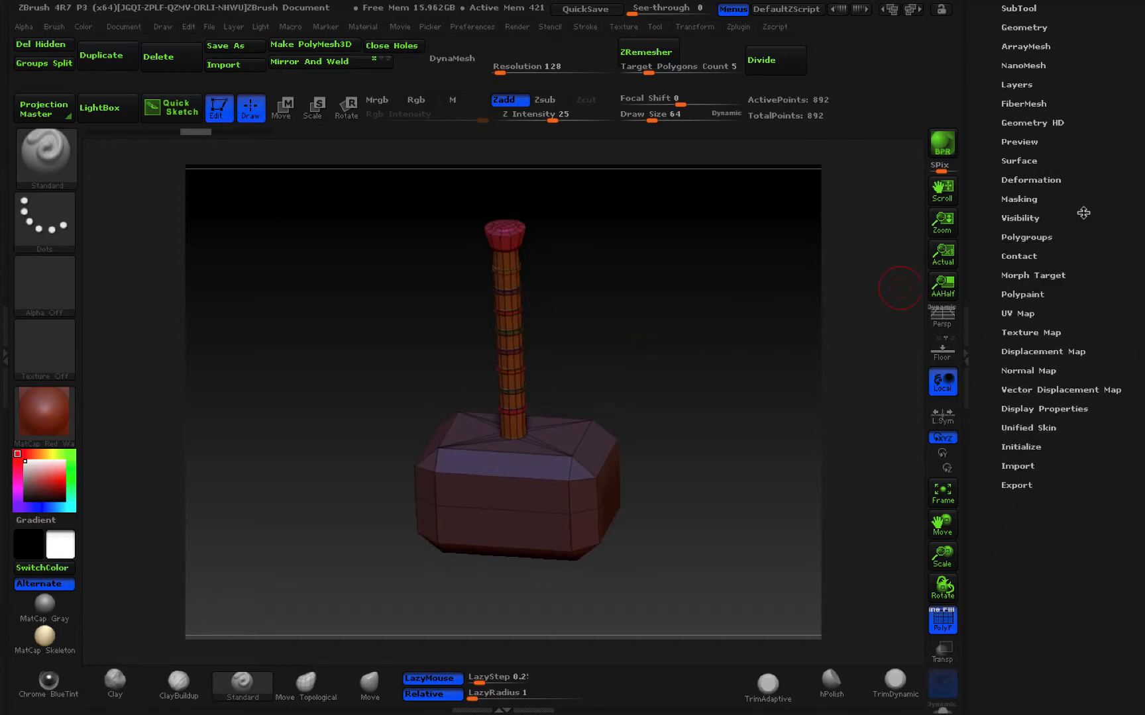
pyautogui.moveTo(1083, 213); pyautogui.dragTo(1077, 299)
pyautogui.click(1030, 236)
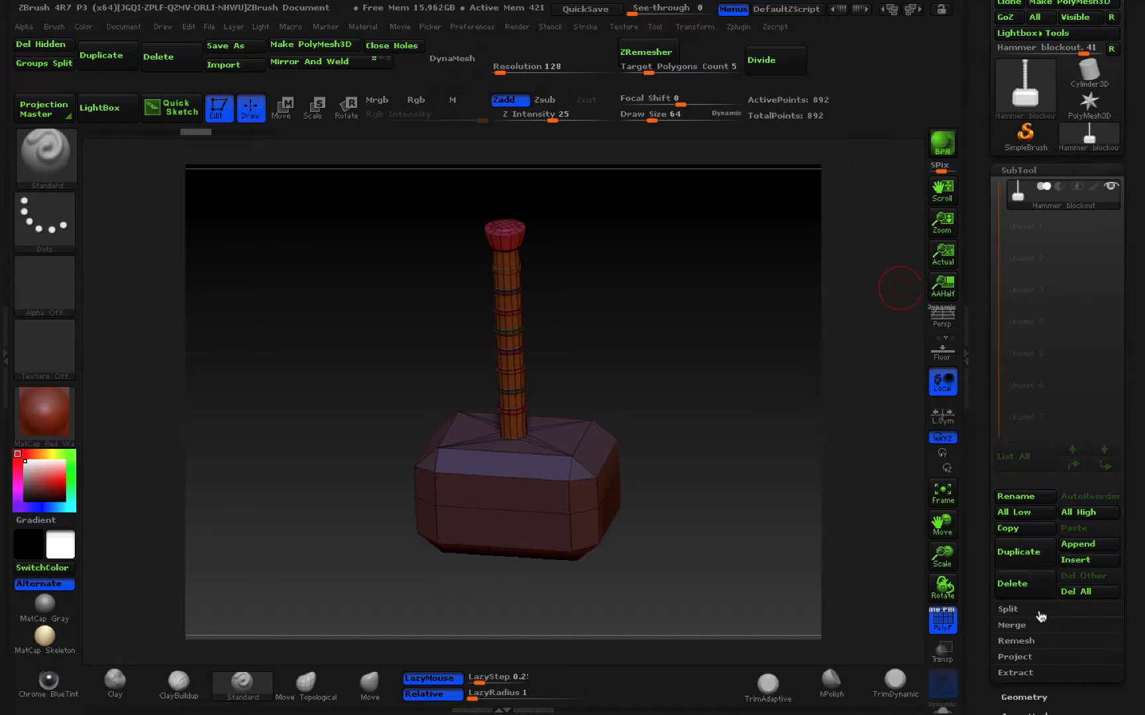
pyautogui.click(1041, 616)
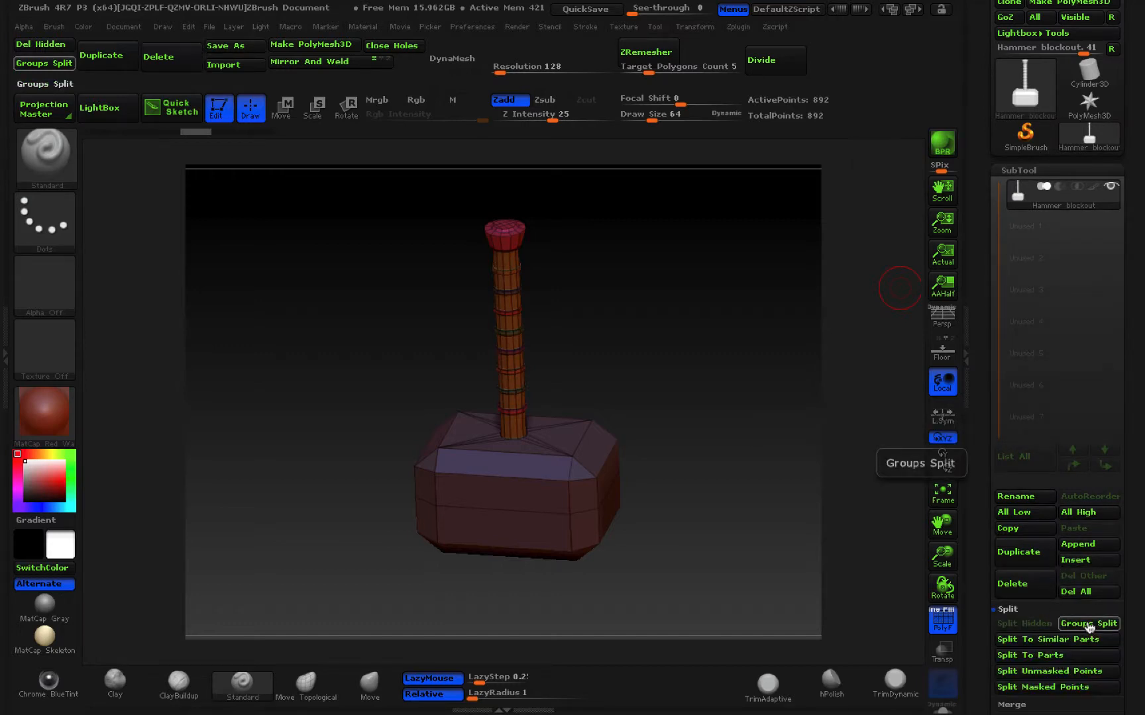
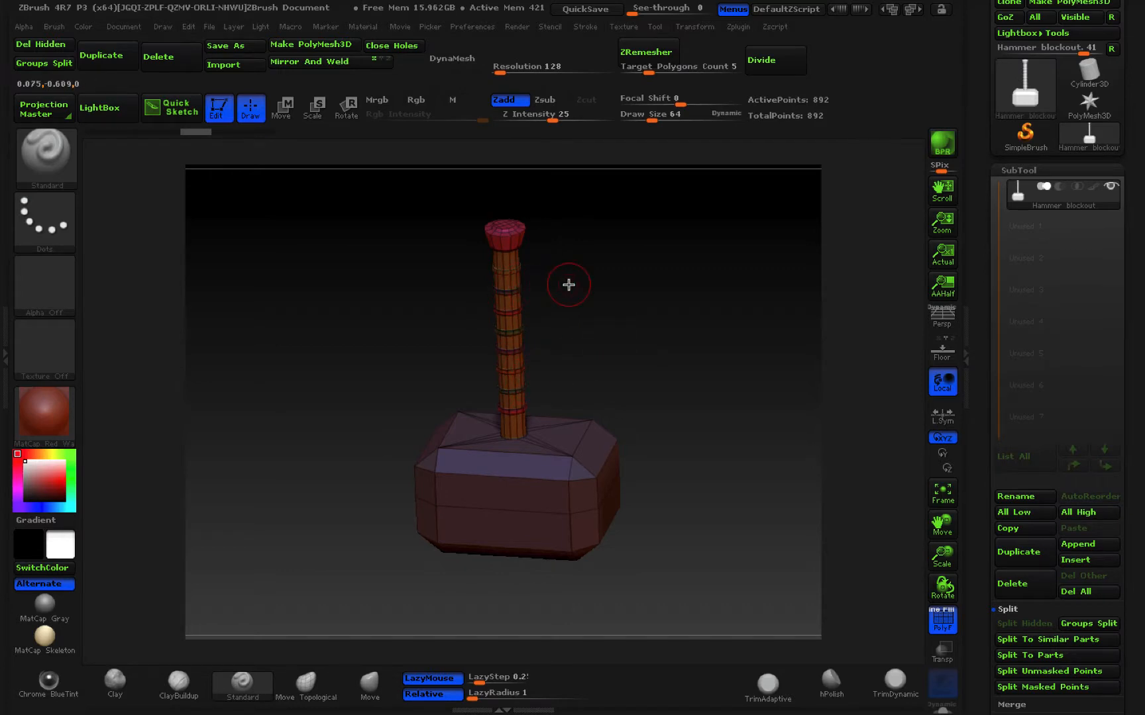
# Isolate the uppermost ring on the hammer handle and invert the visibility so that only this ring is hidden.
pyautogui.hotkey('ctrl', 'shift')
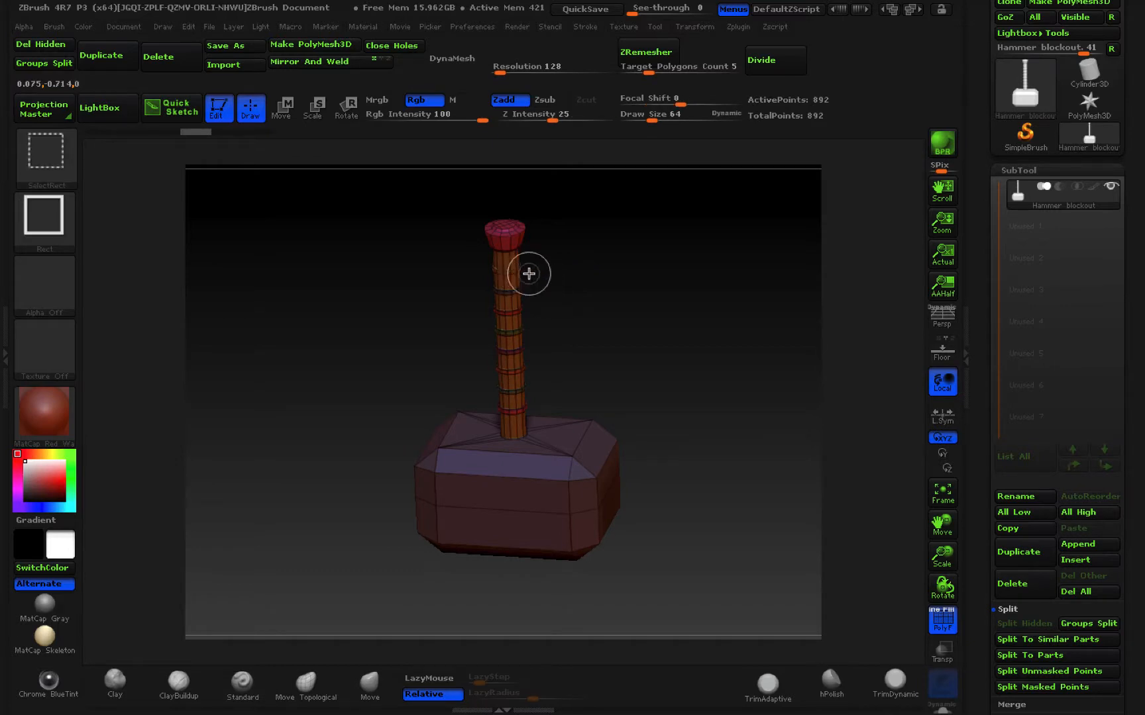
pyautogui.moveTo(562, 279)
pyautogui.keyDown('alt'); pyautogui.mouseDown()
pyautogui.moveTo(656, 285)
pyautogui.moveTo(668, 351)
pyautogui.moveTo(652, 322)
pyautogui.moveTo(675, 316)
pyautogui.moveTo(668, 346)
pyautogui.moveTo(692, 342)
pyautogui.mouseUp(); pyautogui.keyUp('alt')
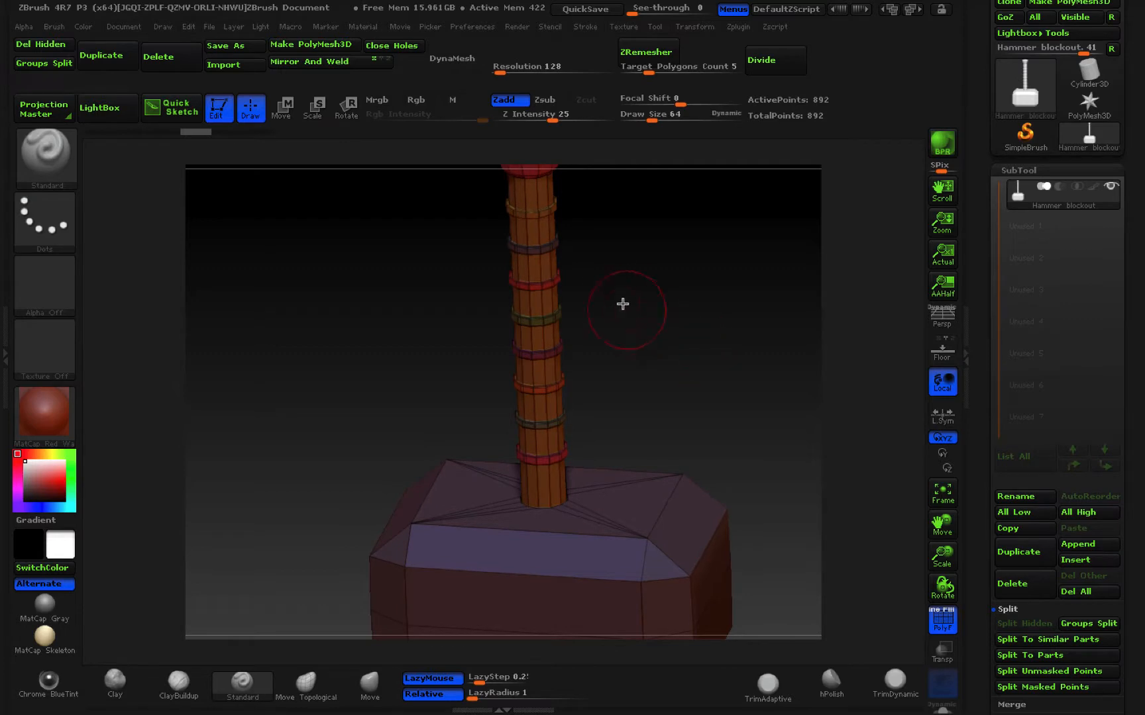
pyautogui.hotkey('ctrl', 'shift')
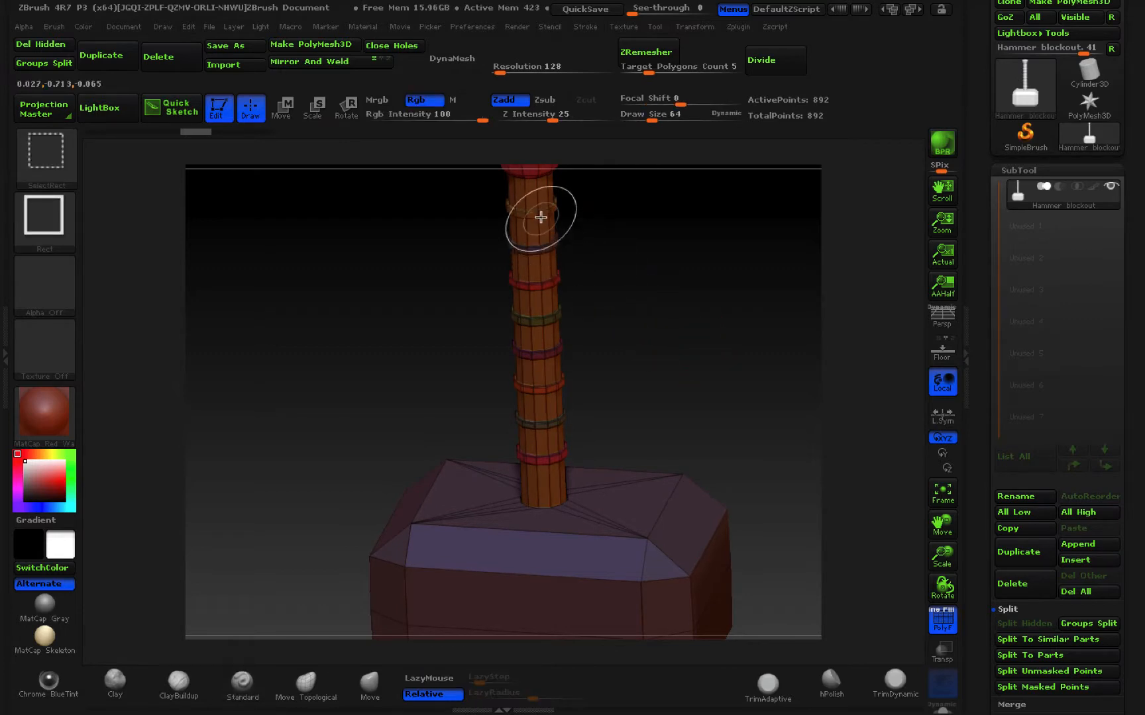
pyautogui.keyDown('ctrl'); pyautogui.keyDown('shift'); pyautogui.click(540, 214); pyautogui.keyUp('shift'); pyautogui.keyUp('ctrl')
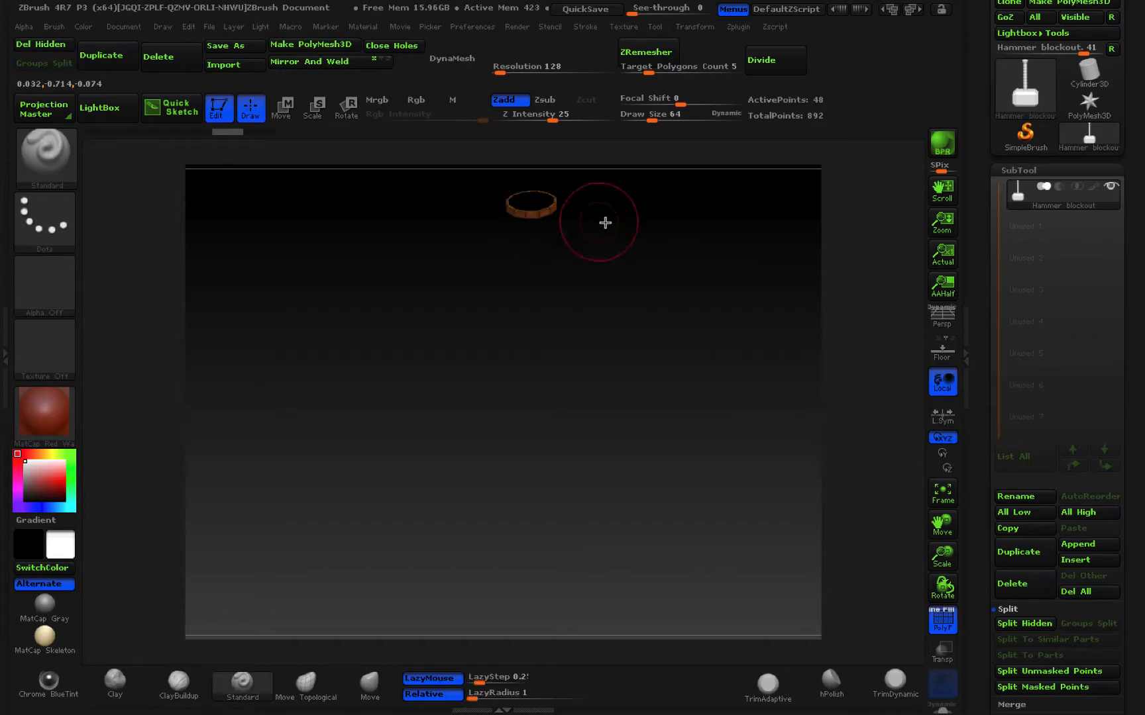
pyautogui.hotkey('ctrl', 'shift')
pyautogui.keyDown('ctrl'); pyautogui.keyDown('shift'); pyautogui.moveTo(784, 219); pyautogui.dragTo(807, 273); pyautogui.keyUp('shift'); pyautogui.keyUp('ctrl')
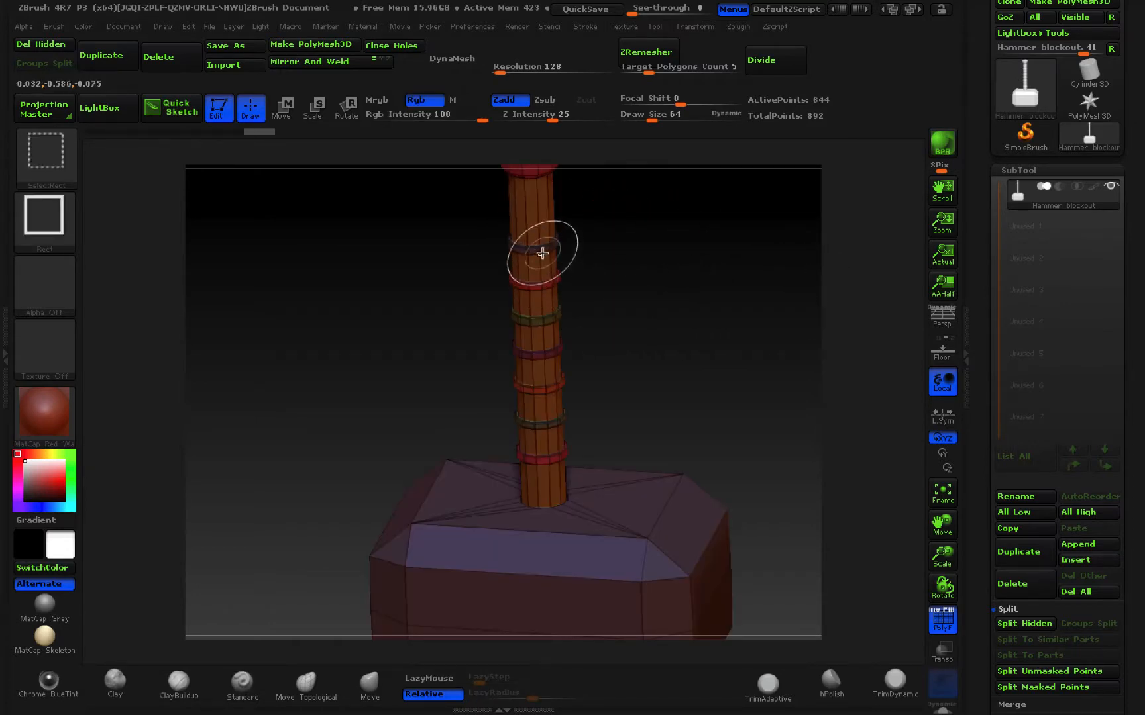
# Hide the remaining handle rings one by one and invert the visibility to show only the eight rings.
pyautogui.keyDown('ctrl'); pyautogui.keyDown('alt'); pyautogui.keyDown('shift'); pyautogui.click(541, 251); pyautogui.keyUp('shift'); pyautogui.keyUp('alt'); pyautogui.keyUp('ctrl')
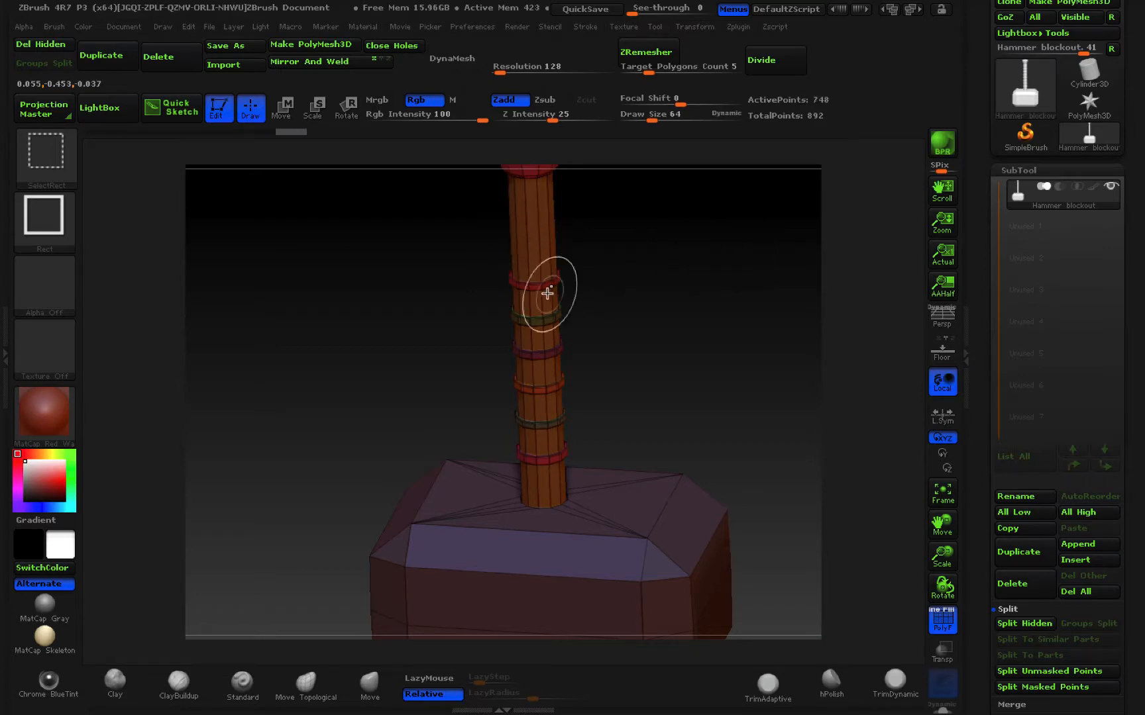
pyautogui.keyDown('ctrl'); pyautogui.keyDown('alt'); pyautogui.keyDown('shift'); pyautogui.click(547, 319); pyautogui.keyUp('shift'); pyautogui.keyUp('alt'); pyautogui.keyUp('ctrl')
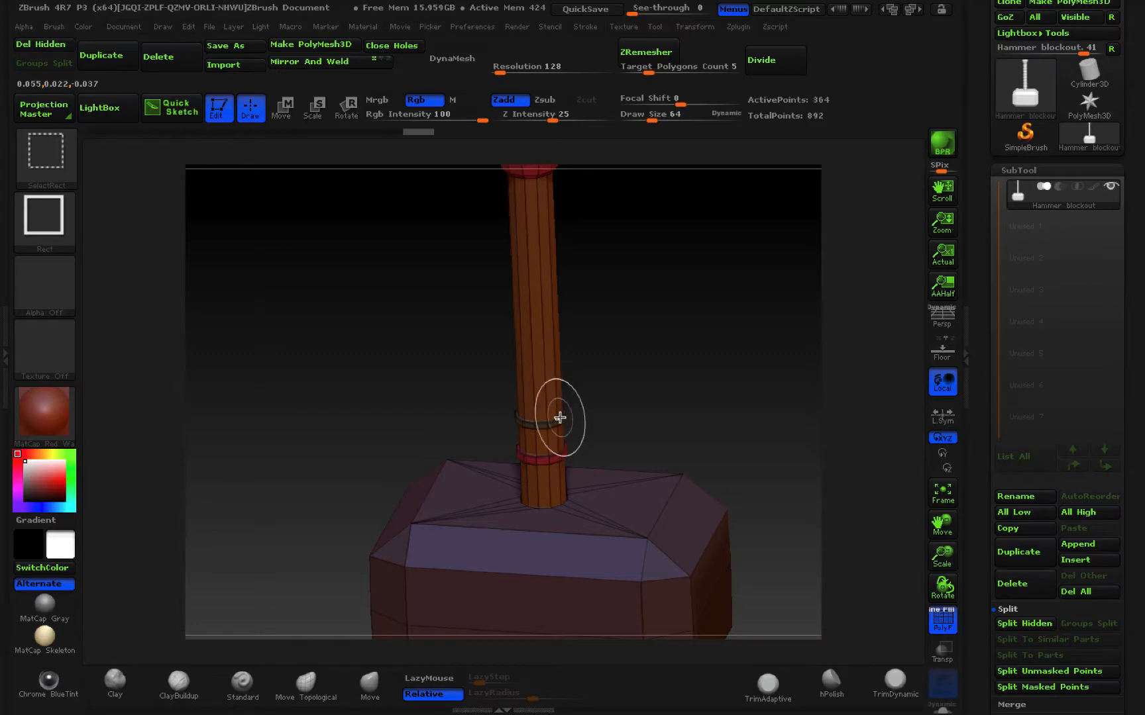
pyautogui.keyDown('ctrl'); pyautogui.keyDown('alt'); pyautogui.keyDown('shift'); pyautogui.click(557, 417); pyautogui.keyUp('shift'); pyautogui.keyUp('alt'); pyautogui.keyUp('ctrl')
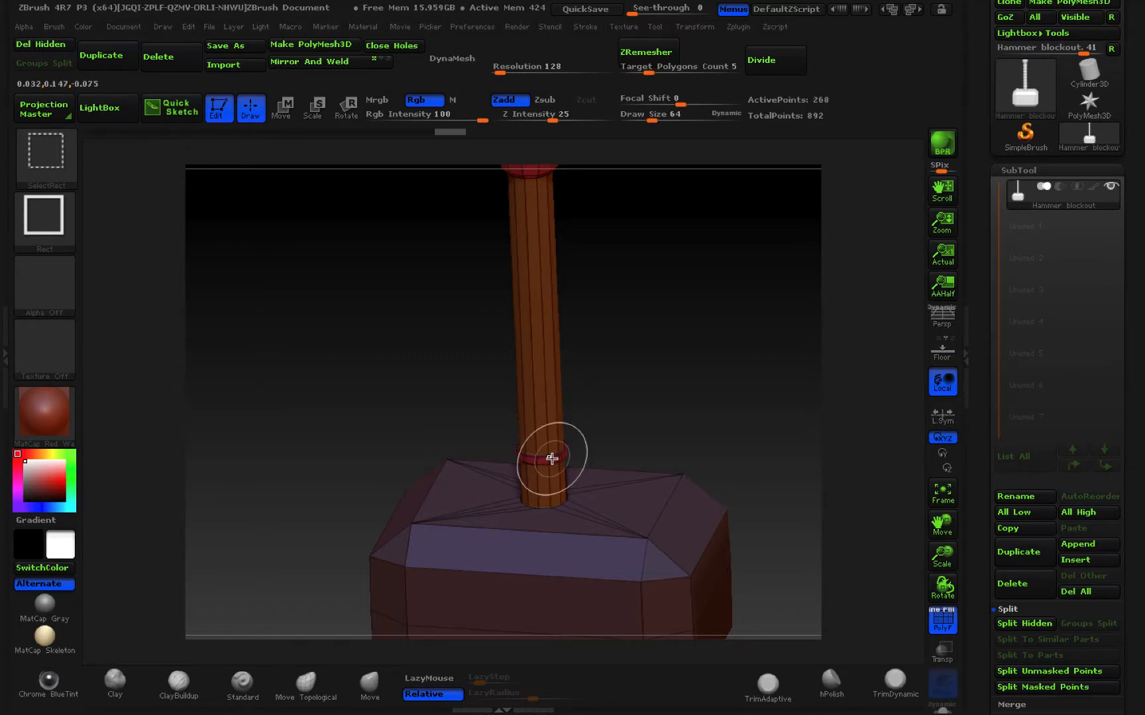
pyautogui.keyDown('ctrl'); pyautogui.keyDown('alt'); pyautogui.keyDown('shift'); pyautogui.click(552, 458); pyautogui.keyUp('shift'); pyautogui.keyUp('alt'); pyautogui.keyUp('ctrl')
pyautogui.keyDown('ctrl'); pyautogui.keyDown('shift'); pyautogui.moveTo(743, 270); pyautogui.dragTo(777, 359); pyautogui.keyUp('shift'); pyautogui.keyUp('ctrl')
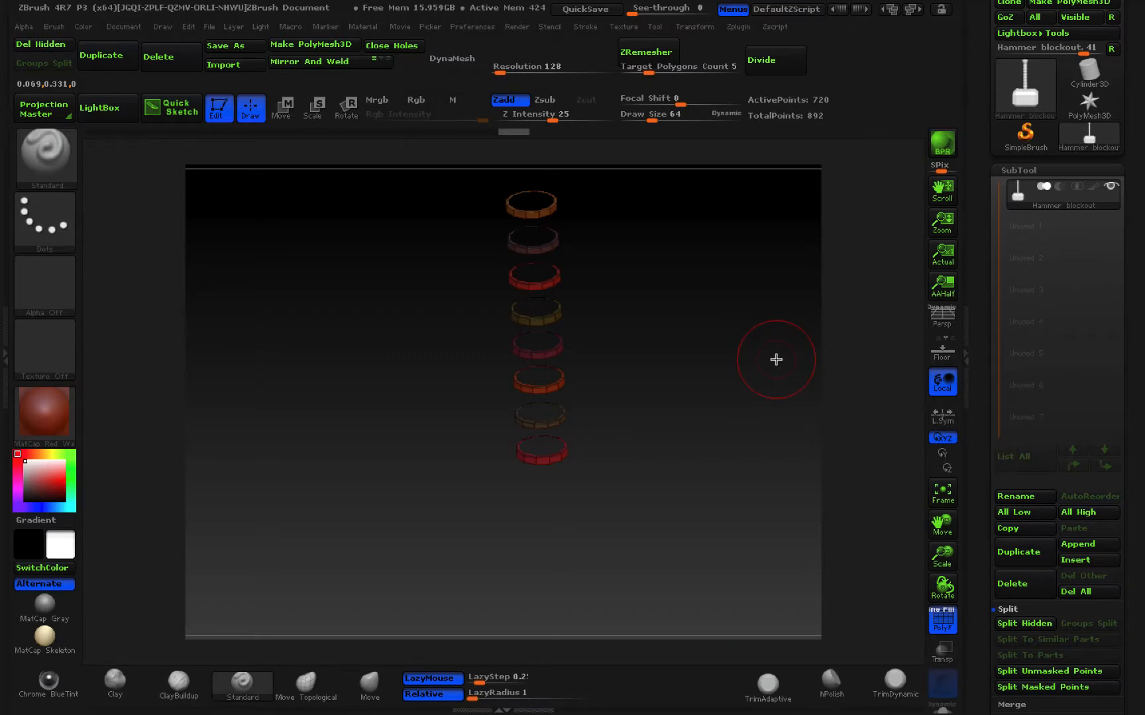
# Combine all the visible handle rings into one shared polygroup and unhide the rest of the hammer.
pyautogui.press('ctrl')
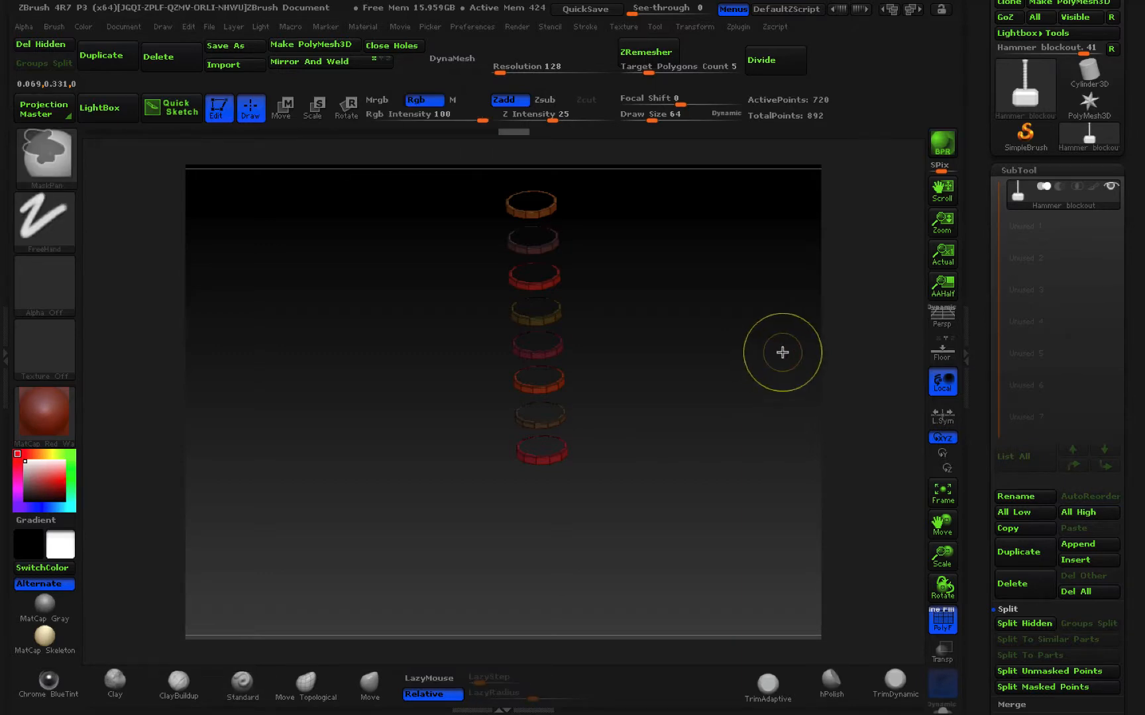
pyautogui.hotkey('ctrl', 'w')
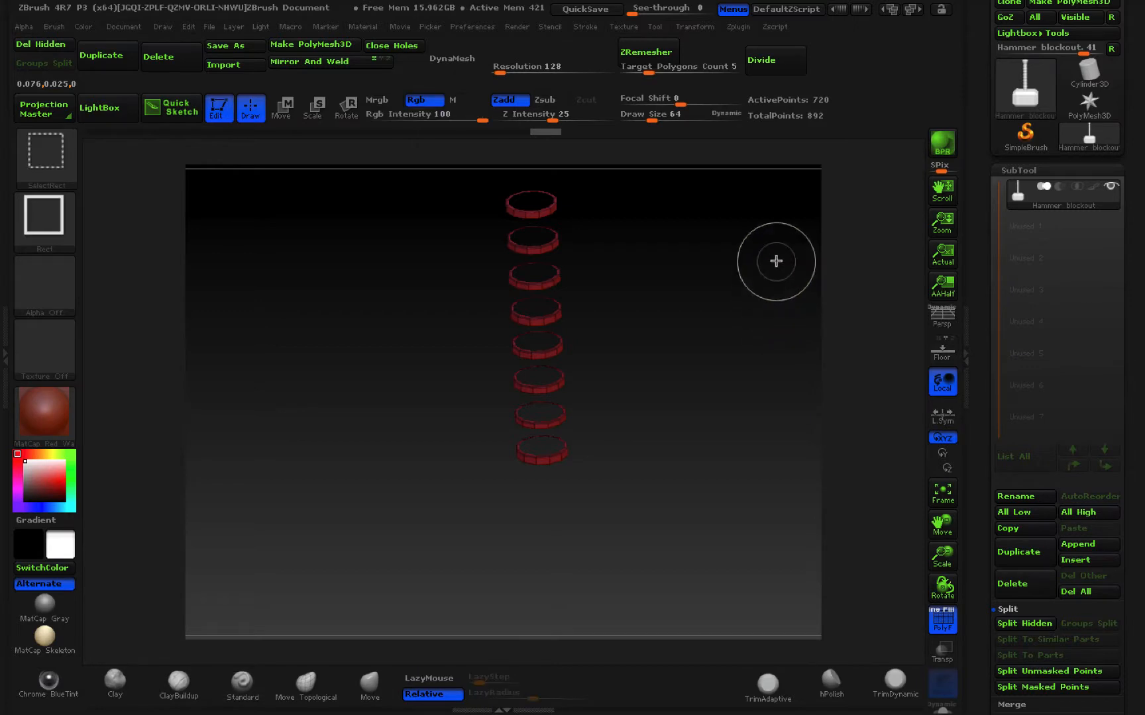
pyautogui.keyDown('ctrl'); pyautogui.keyDown('shift'); pyautogui.click(775, 241); pyautogui.keyUp('shift'); pyautogui.keyUp('ctrl')
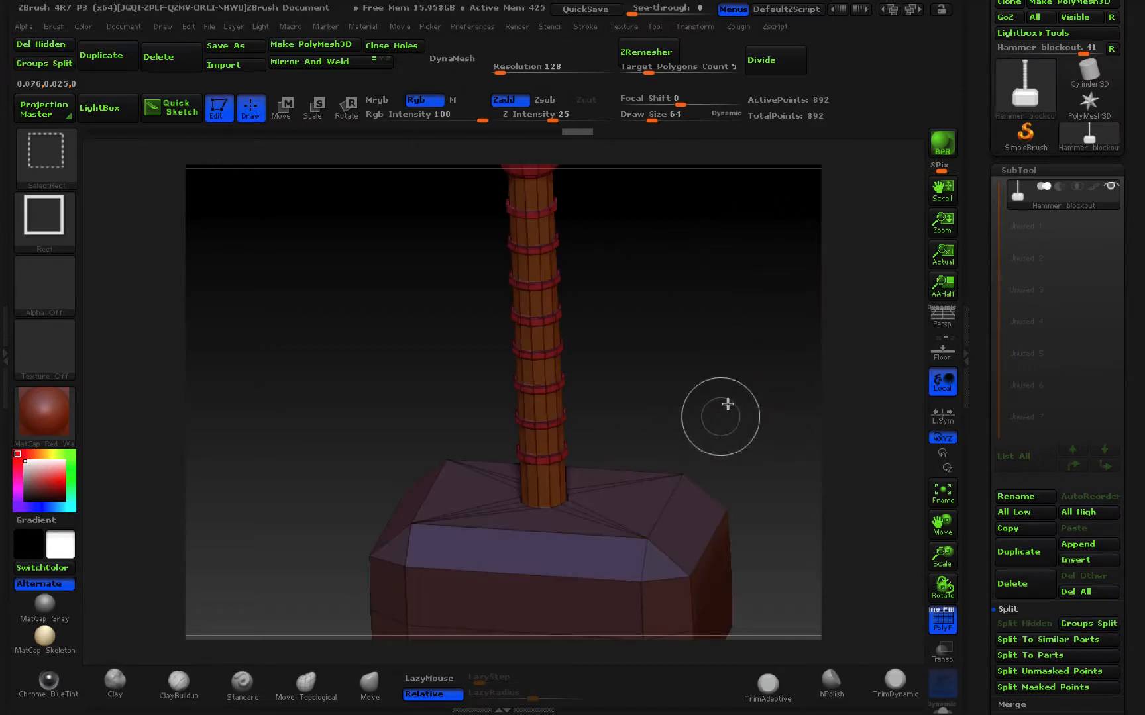
pyautogui.keyDown('ctrl'); pyautogui.moveTo(728, 369); pyautogui.dragTo(723, 397); pyautogui.keyUp('ctrl')
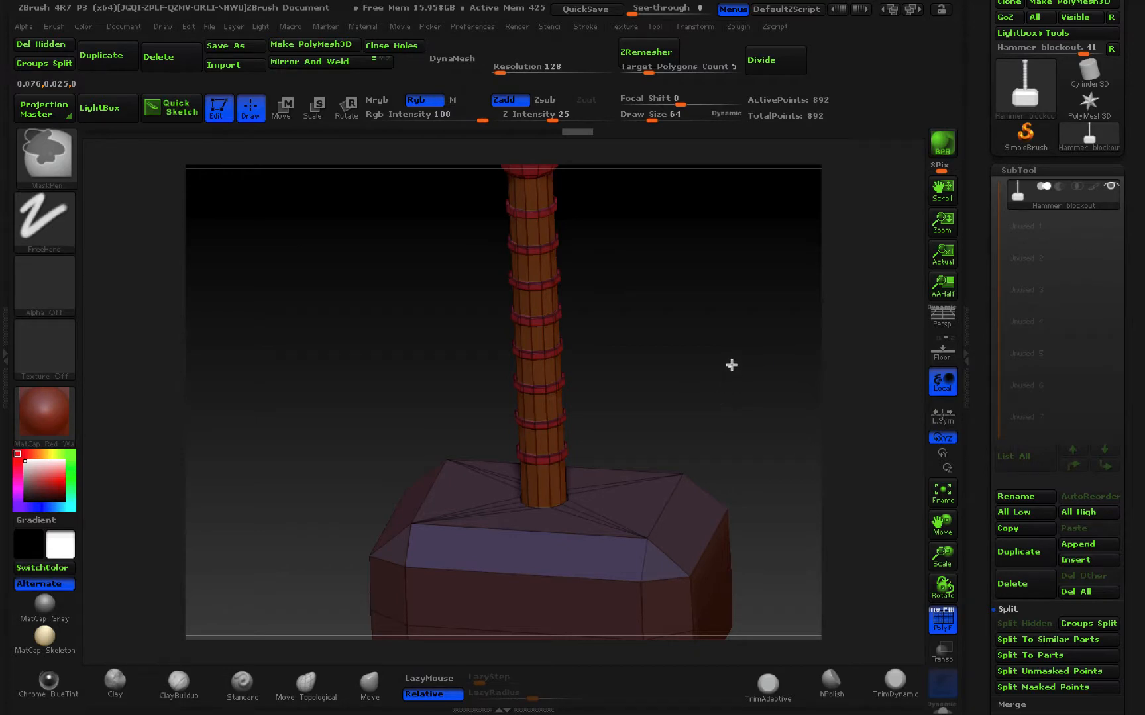
pyautogui.press('ctrl')
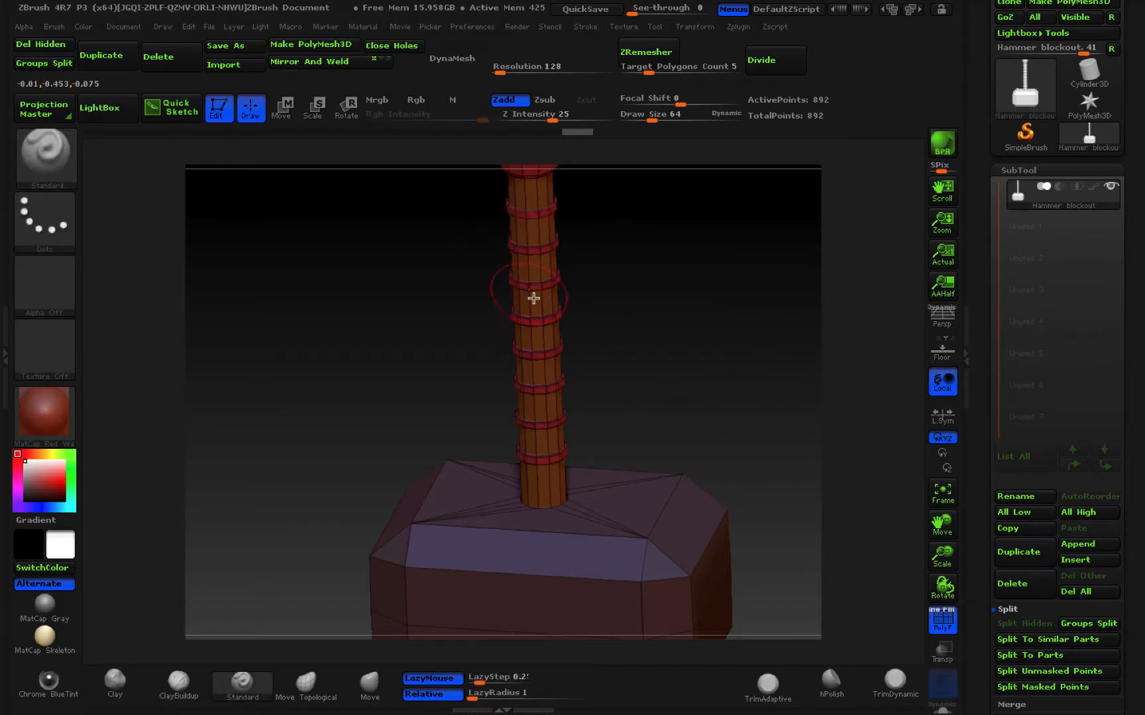
# Isolate the pommel polygroup and the handle ring polygroup in turn, showing the whole hammer again each time.
pyautogui.moveTo(680, 281); pyautogui.dragTo(672, 370)
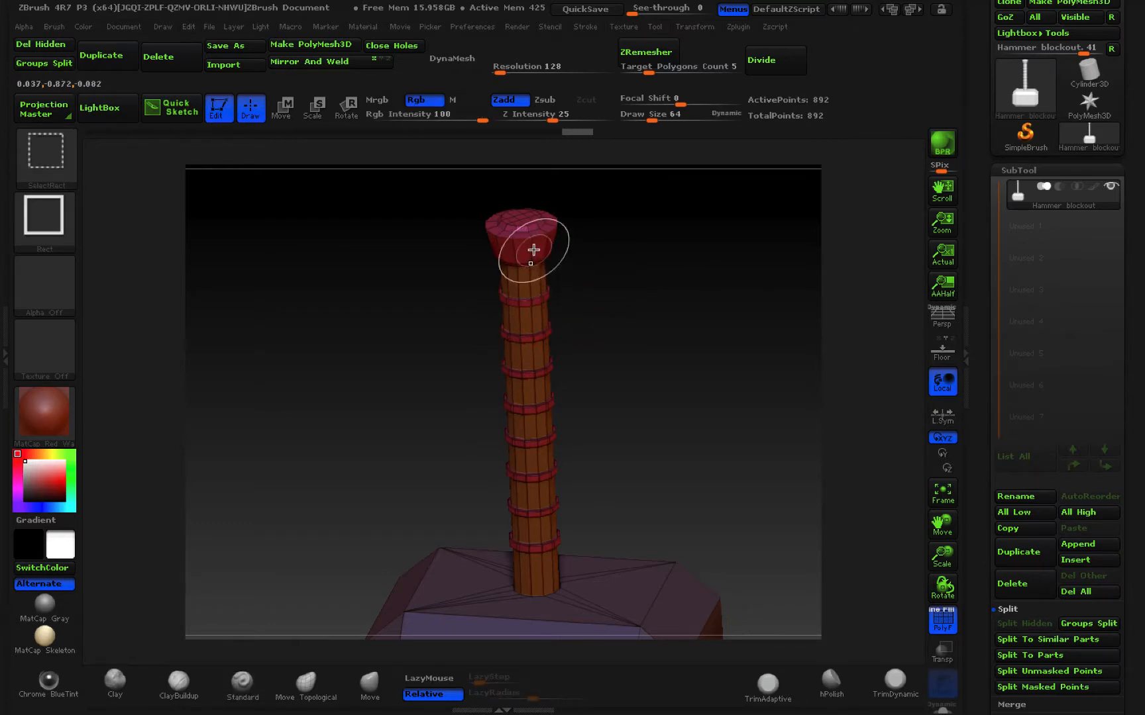
pyautogui.keyDown('ctrl'); pyautogui.keyDown('shift'); pyautogui.click(534, 250); pyautogui.keyUp('shift'); pyautogui.keyUp('ctrl')
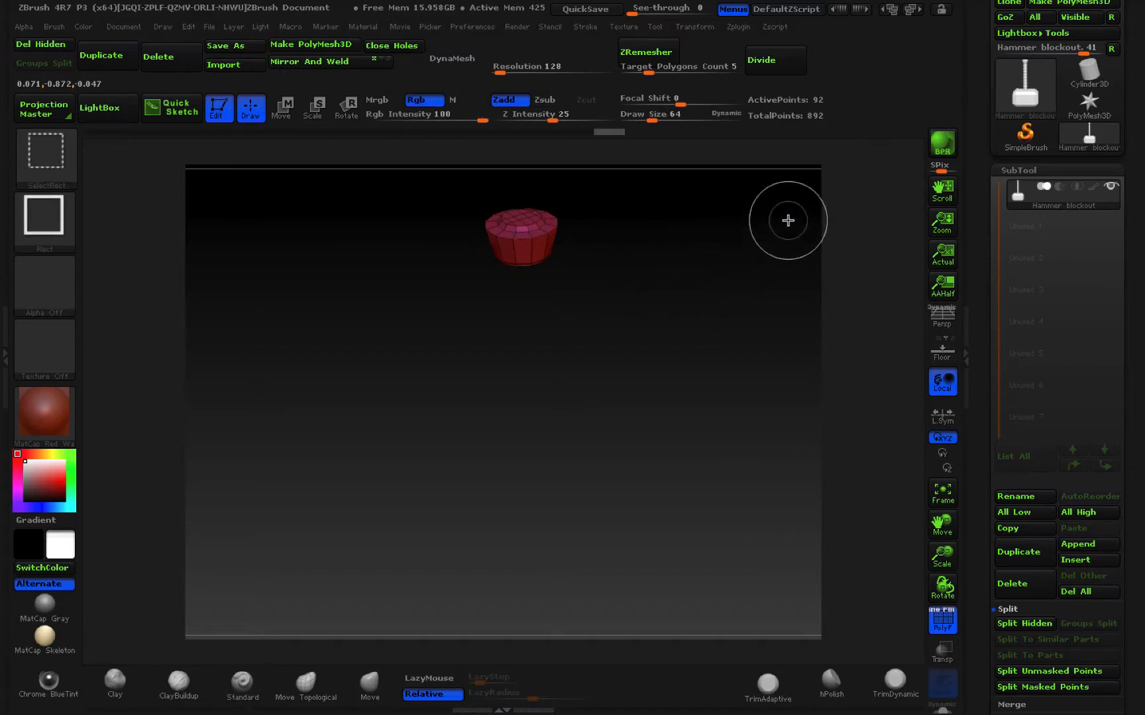
pyautogui.keyDown('ctrl'); pyautogui.keyDown('shift'); pyautogui.click(787, 221); pyautogui.keyUp('shift'); pyautogui.keyUp('ctrl')
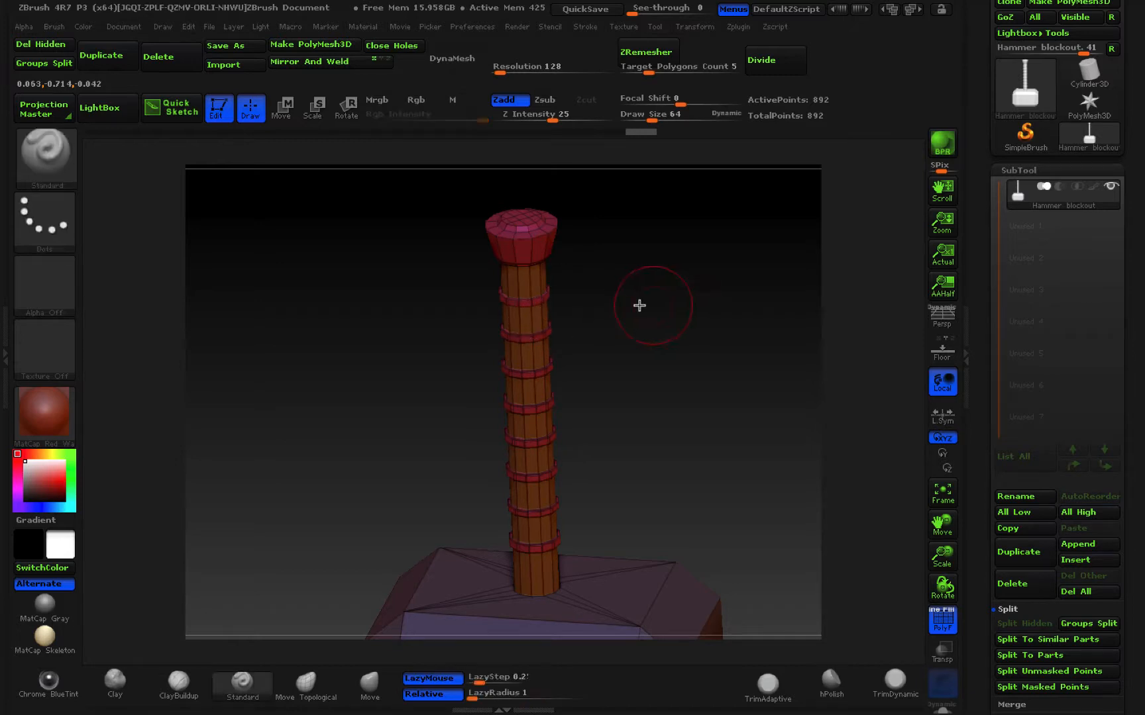
pyautogui.keyDown('ctrl'); pyautogui.keyDown('shift'); pyautogui.click(536, 299); pyautogui.keyUp('shift'); pyautogui.keyUp('ctrl')
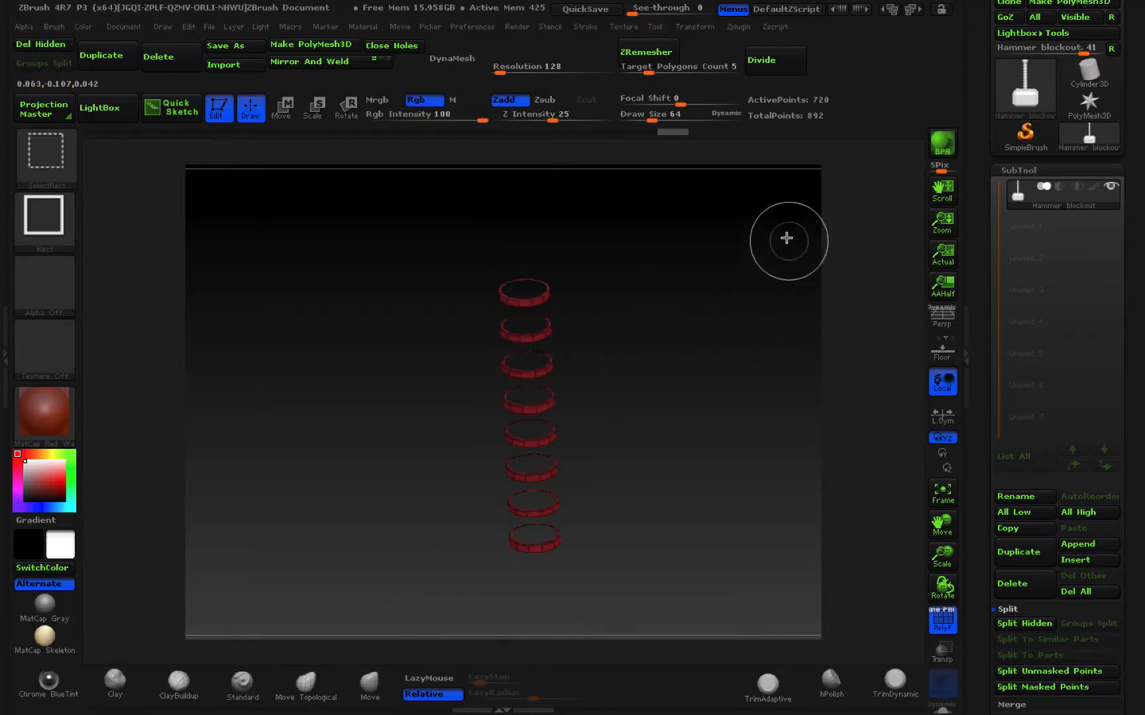
pyautogui.keyDown('ctrl'); pyautogui.keyDown('shift'); pyautogui.click(783, 234); pyautogui.keyUp('shift'); pyautogui.keyUp('ctrl')
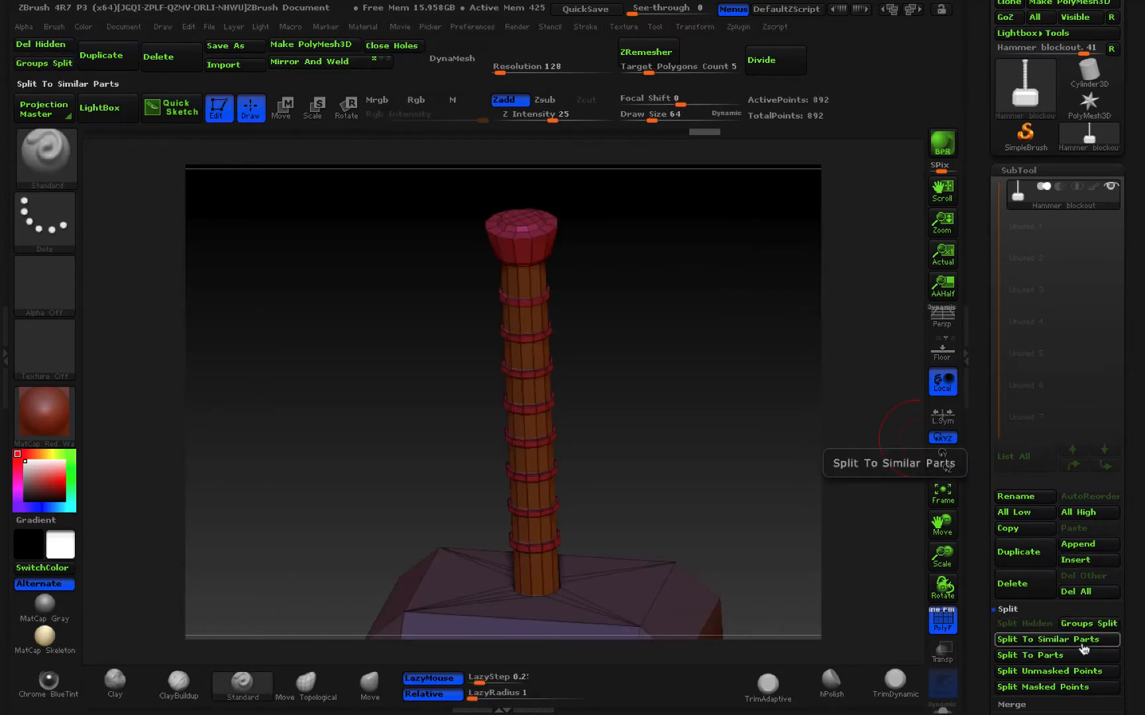
# Split the hammer blockout into separate subtools by polygroup and accept that the operation cannot be undone.
pyautogui.click(1090, 623)
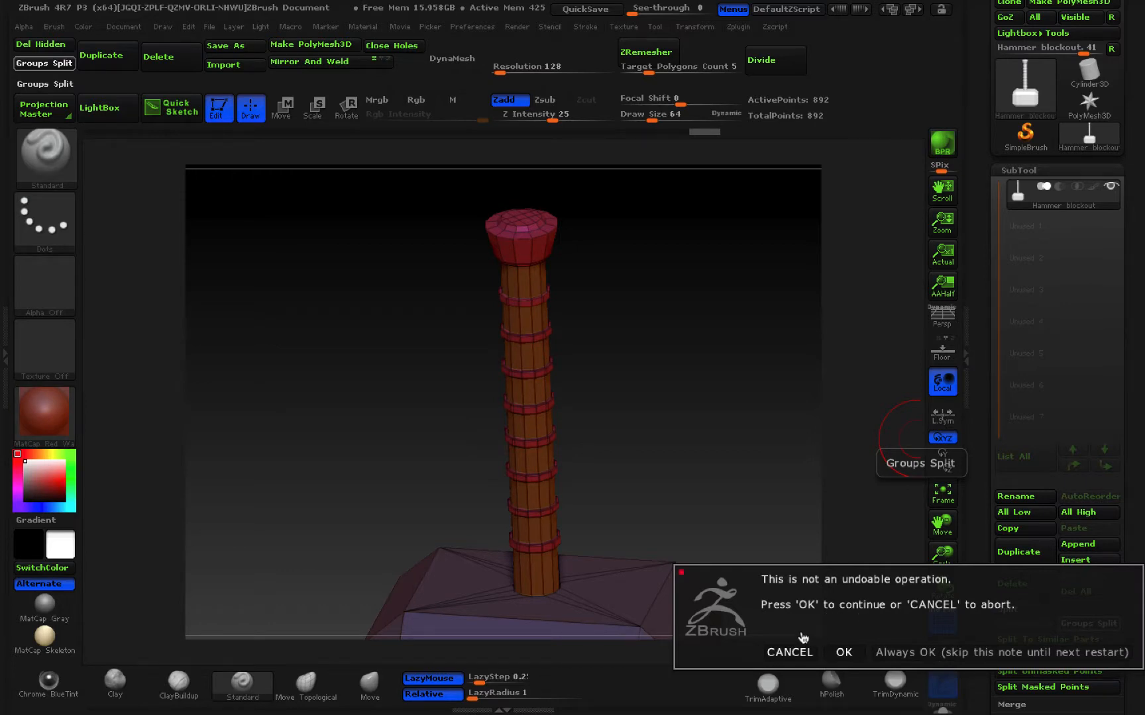
pyautogui.click(844, 654)
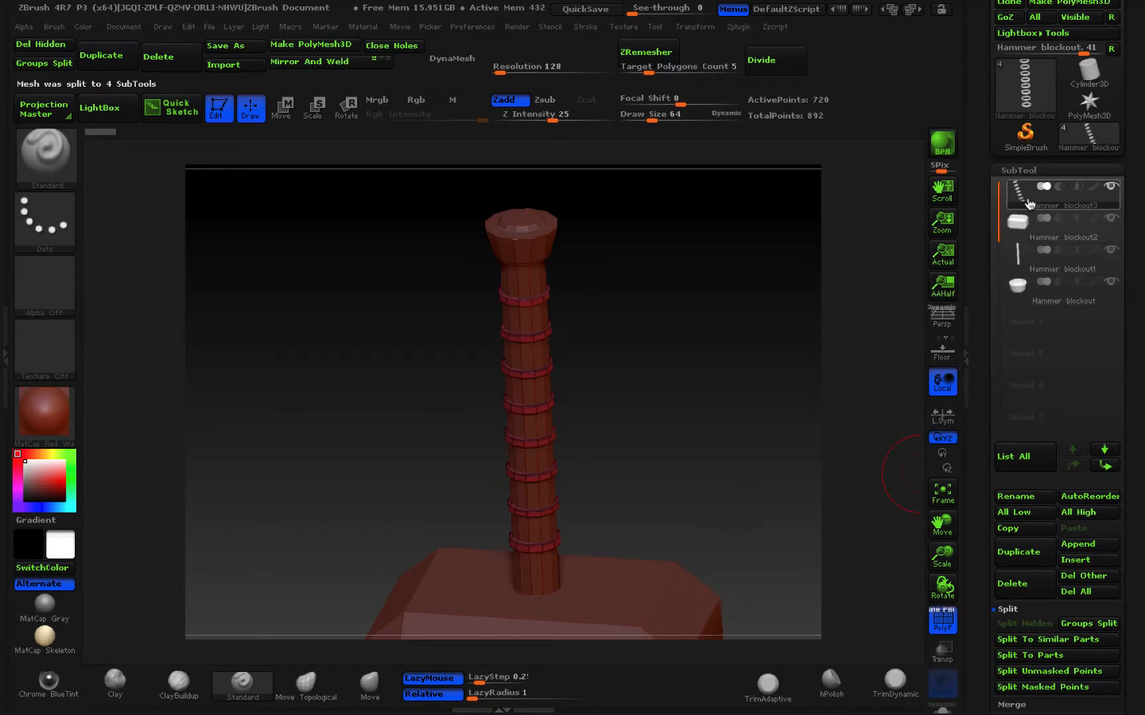
# Activate the rings, head, handle and pommel subtools in turn, from the subtool list and directly on the model.
pyautogui.moveTo(1022, 229)
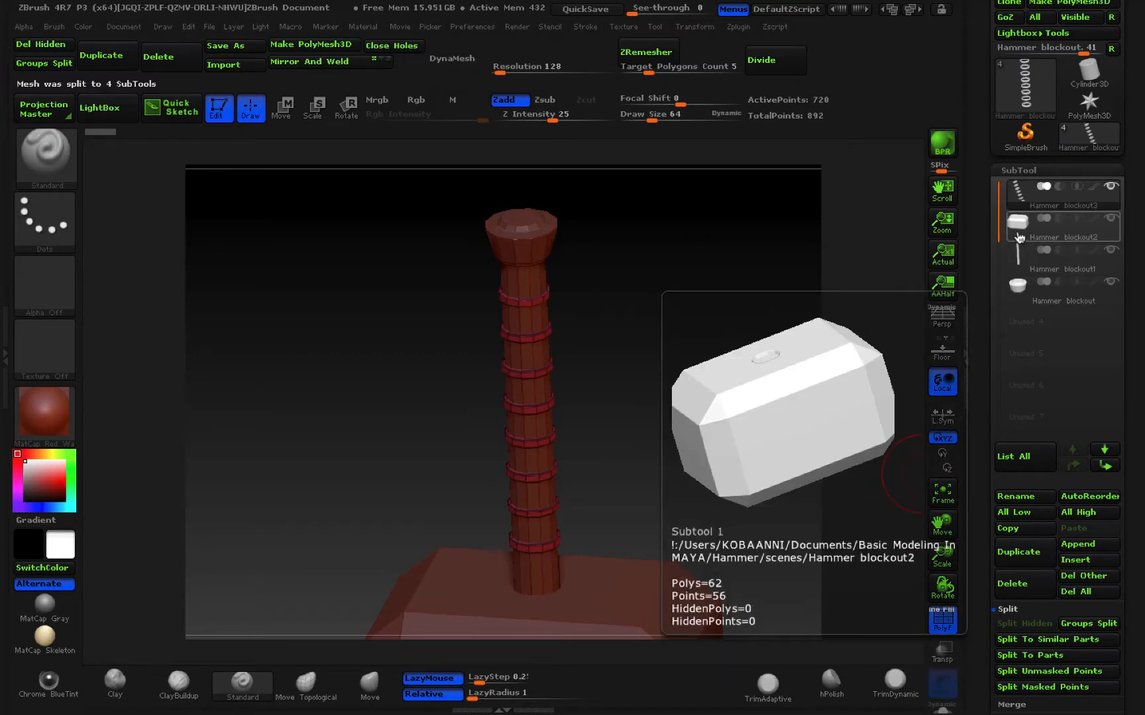
pyautogui.click(1019, 237)
pyautogui.click(1021, 270)
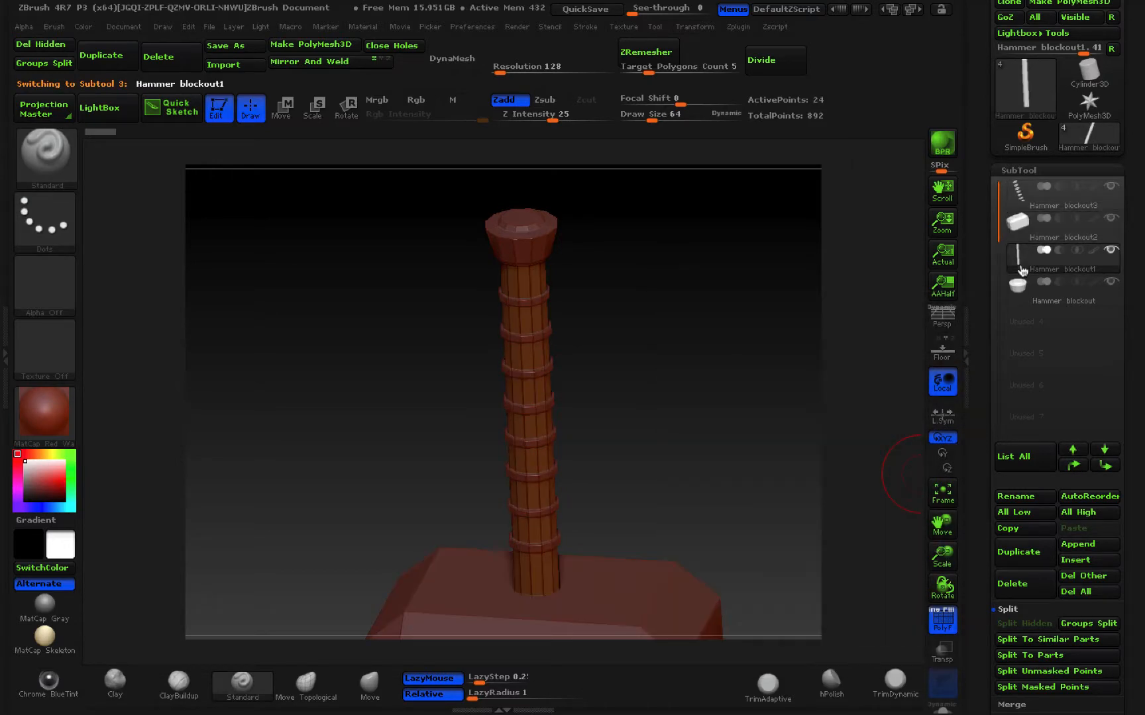
pyautogui.click(1019, 289)
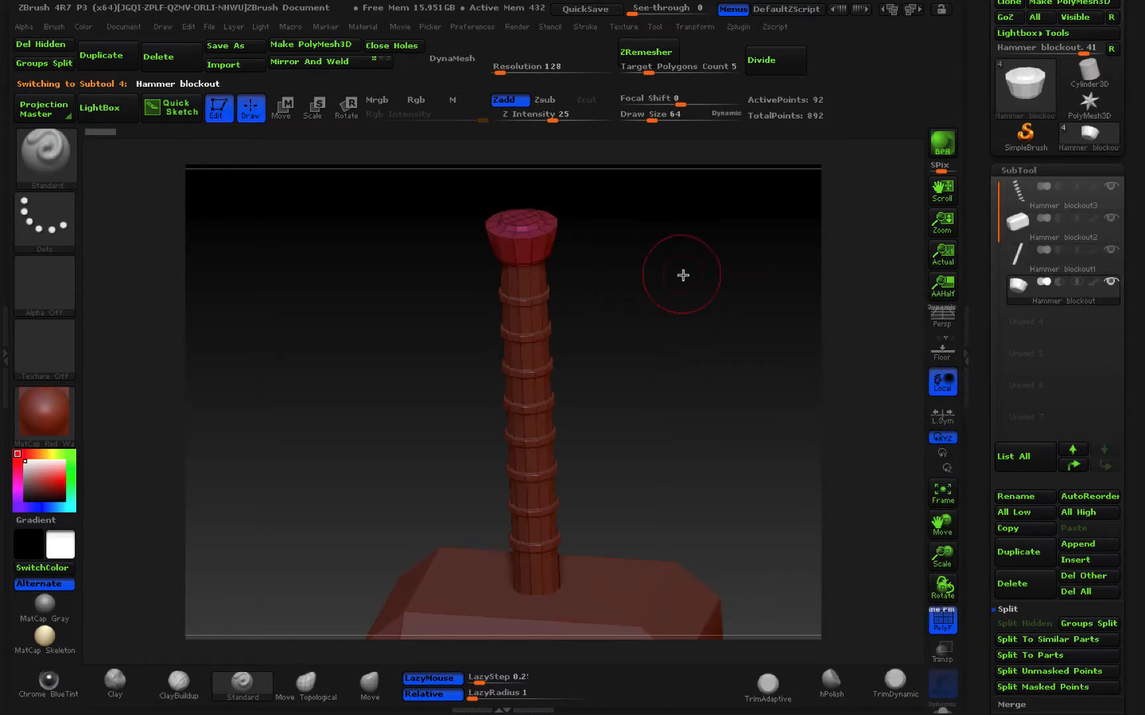
pyautogui.click(1012, 265)
pyautogui.click(1018, 236)
pyautogui.click(1019, 205)
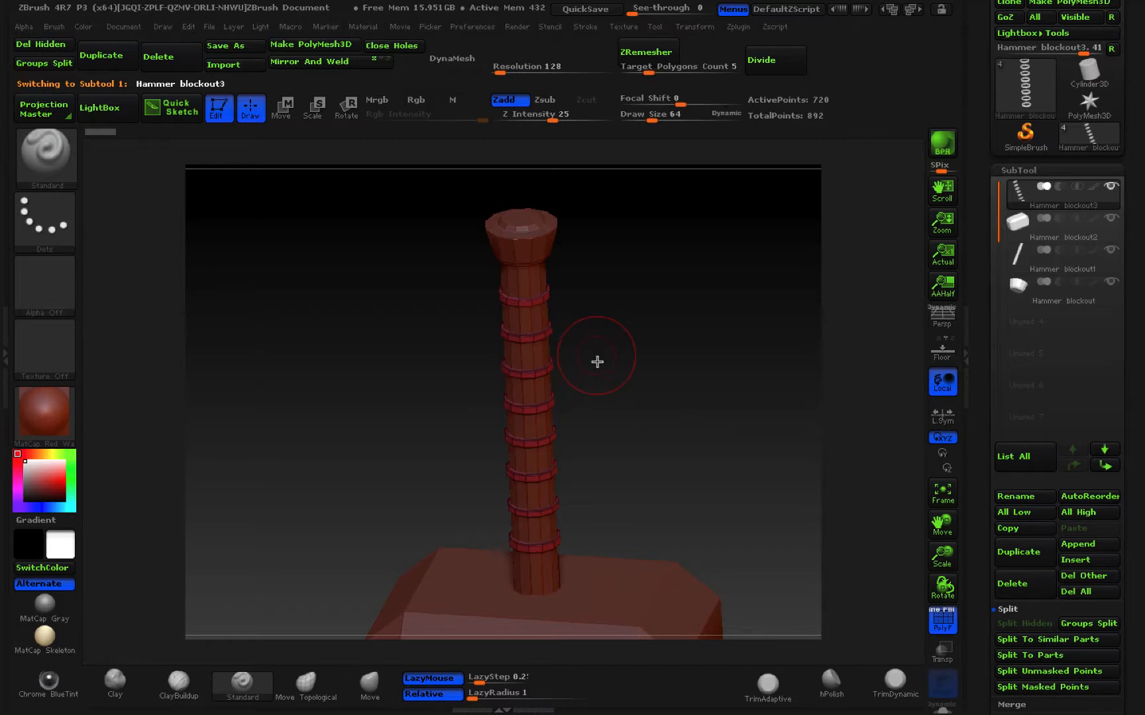
pyautogui.keyDown('alt'); pyautogui.click(619, 580); pyautogui.keyUp('alt')
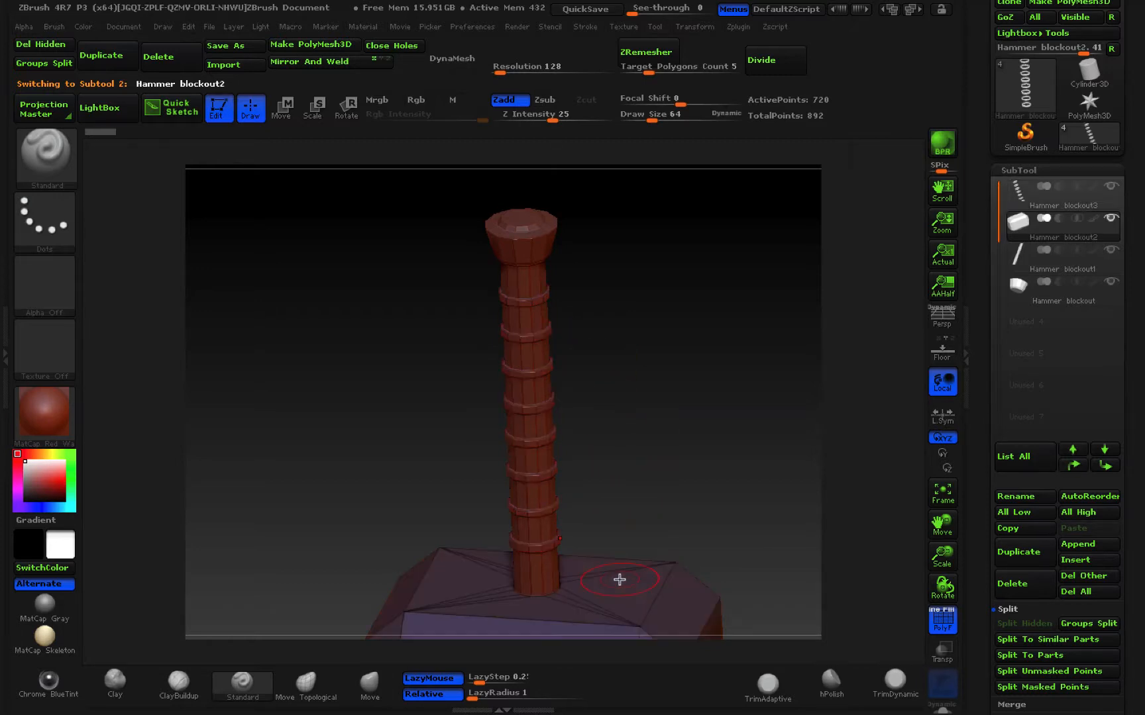
pyautogui.keyDown('alt'); pyautogui.click(541, 420); pyautogui.keyUp('alt')
pyautogui.keyDown('alt'); pyautogui.click(524, 240); pyautogui.keyUp('alt')
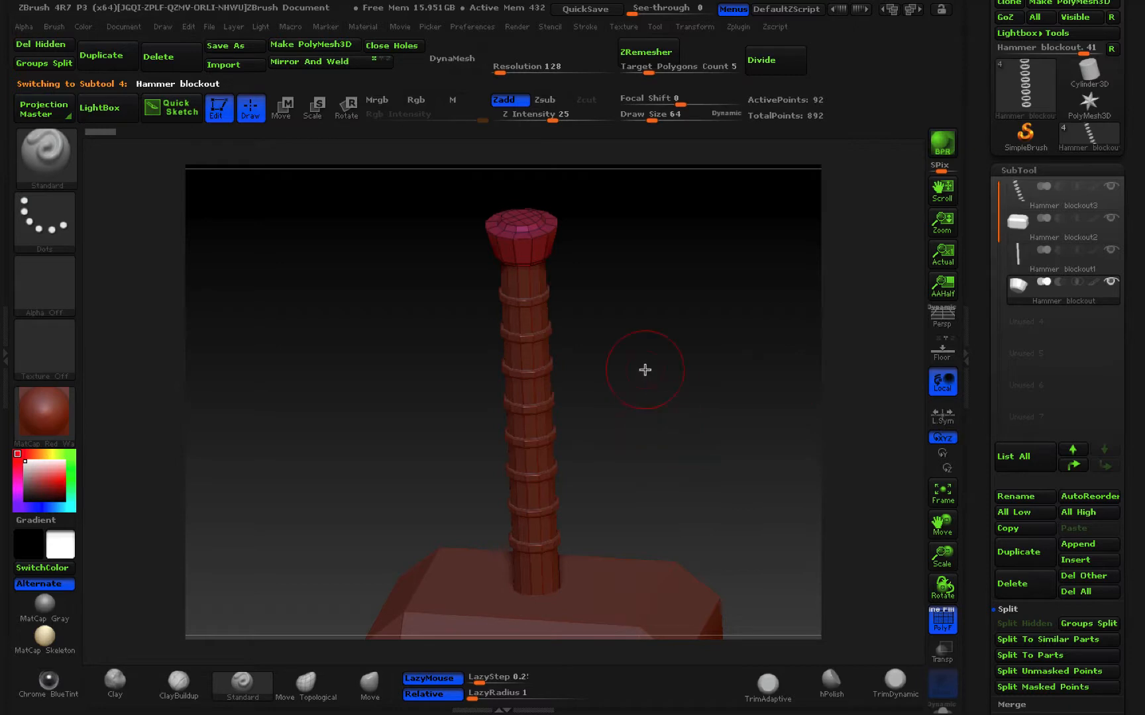
# Activate the hammer head subtool and hide all the other subtools.
pyautogui.keyDown('alt'); pyautogui.moveTo(645, 370); pyautogui.dragTo(642, 327); pyautogui.keyUp('alt')
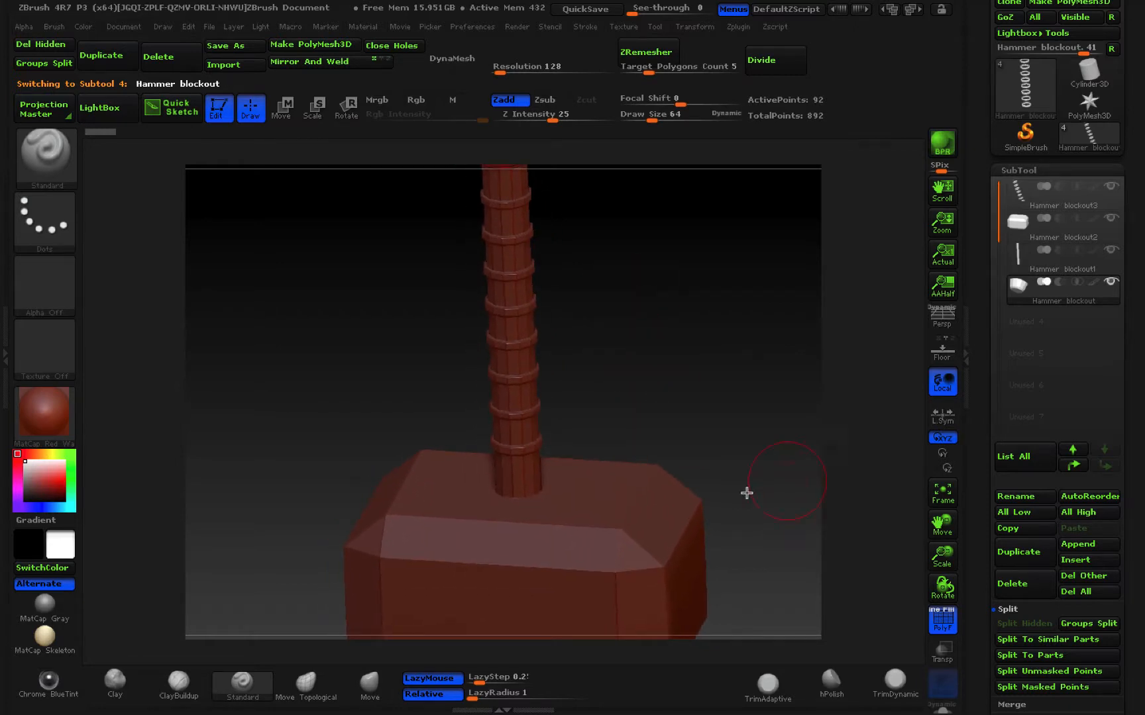
pyautogui.keyDown('alt'); pyautogui.click(603, 533); pyautogui.keyUp('alt')
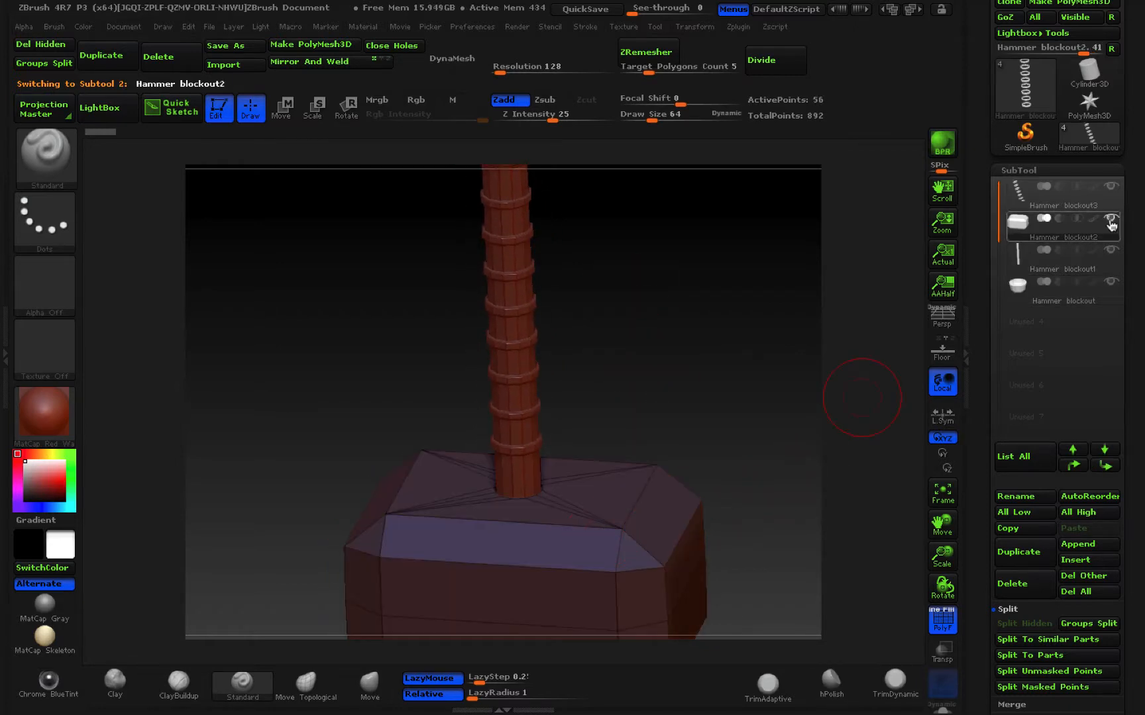
pyautogui.moveTo(1112, 223)
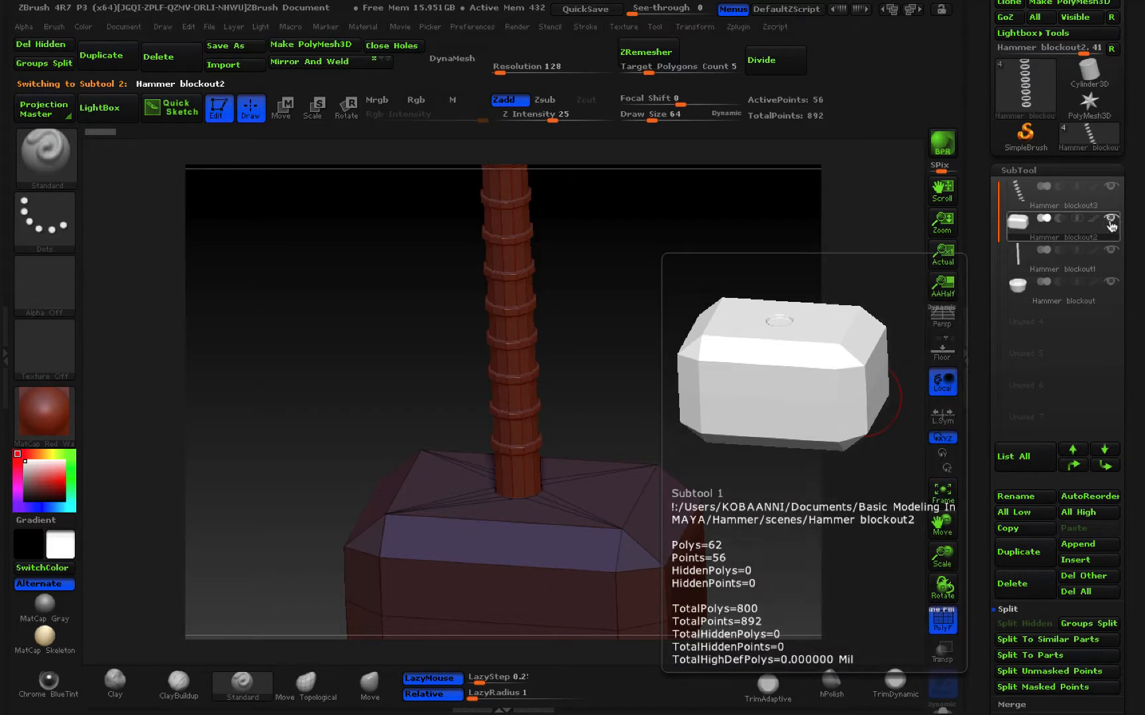
pyautogui.keyDown('shift'); pyautogui.click(1111, 219); pyautogui.keyUp('shift')
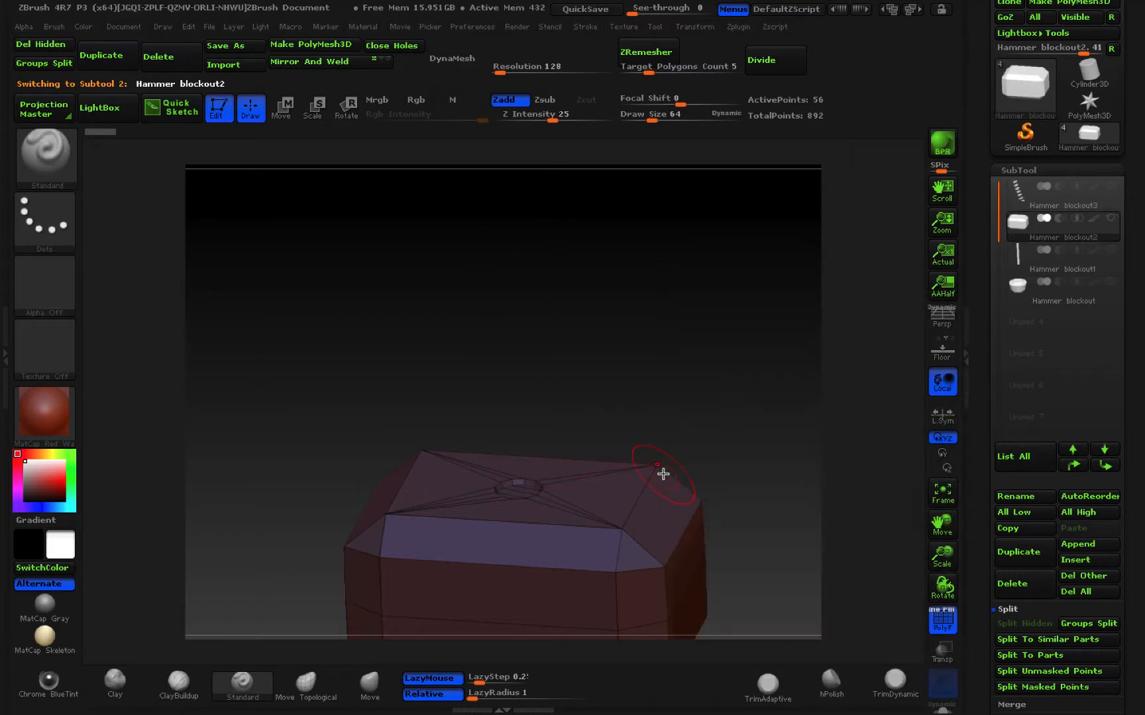
# Regroup the hammer head's polygroups by face normals at the current maximum angle.
pyautogui.moveTo(674, 437); pyautogui.dragTo(698, 271)
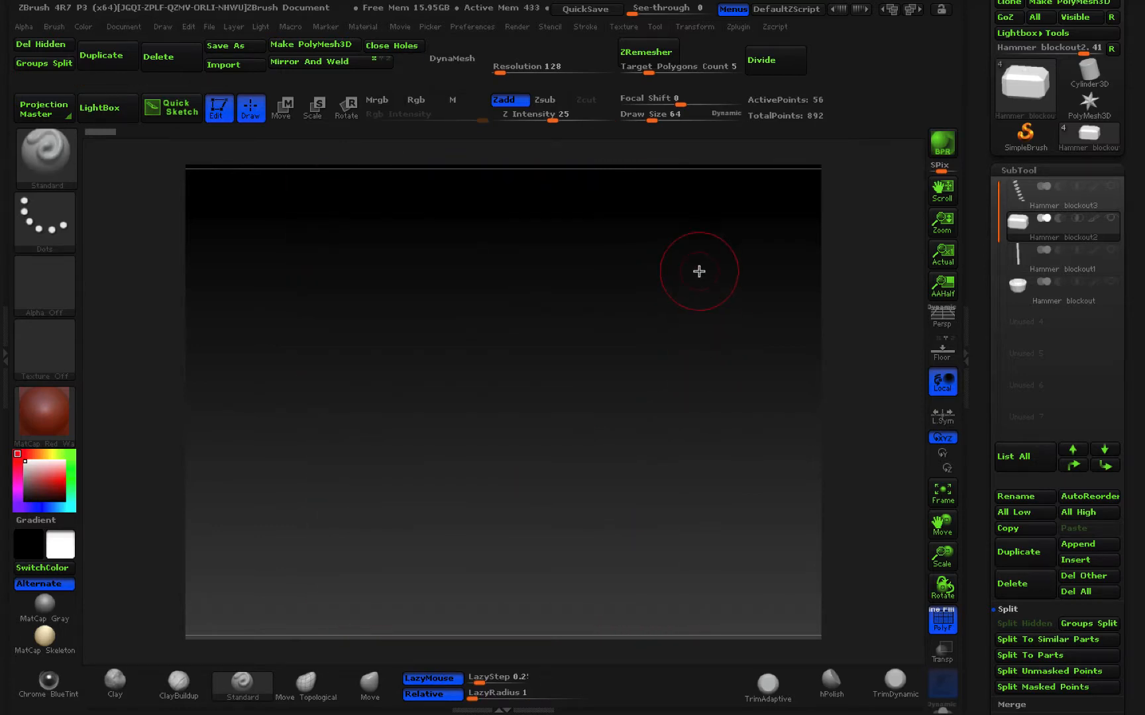
pyautogui.moveTo(712, 338)
pyautogui.mouseDown()
pyautogui.moveTo(713, 547)
pyautogui.moveTo(728, 409)
pyautogui.moveTo(716, 286)
pyautogui.moveTo(711, 326)
pyautogui.mouseUp()
pyautogui.moveTo(720, 402)
pyautogui.mouseDown()
pyautogui.moveTo(733, 409)
pyautogui.moveTo(721, 330)
pyautogui.moveTo(736, 398)
pyautogui.mouseUp()
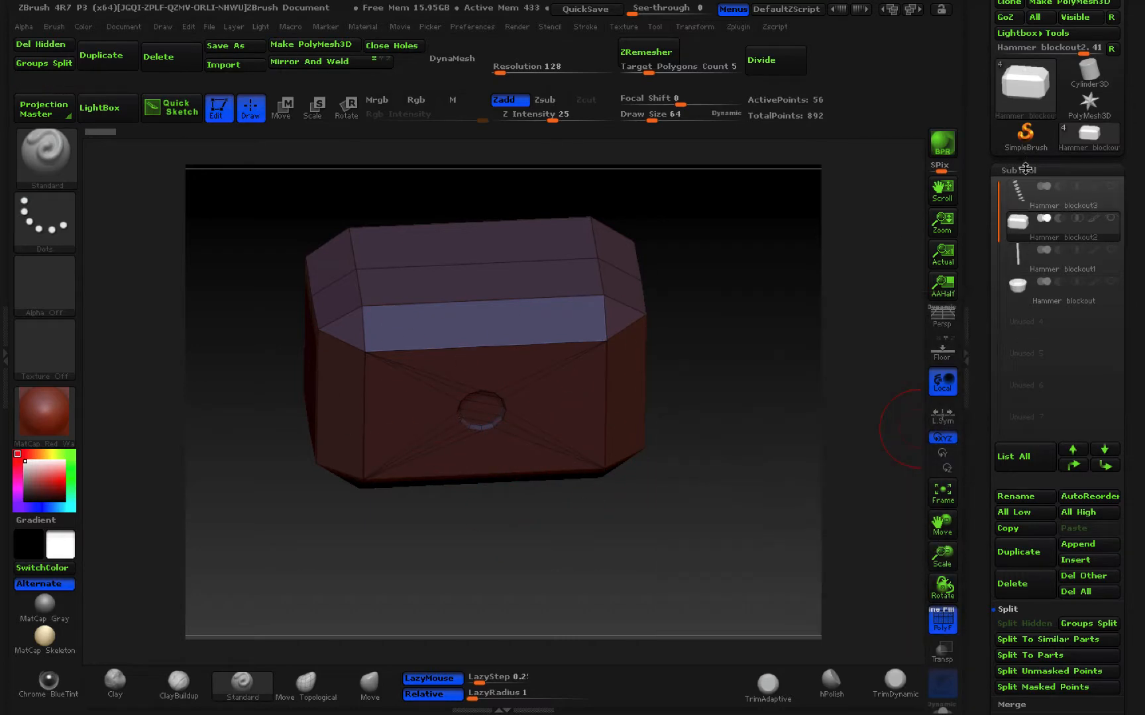
pyautogui.click(1025, 170)
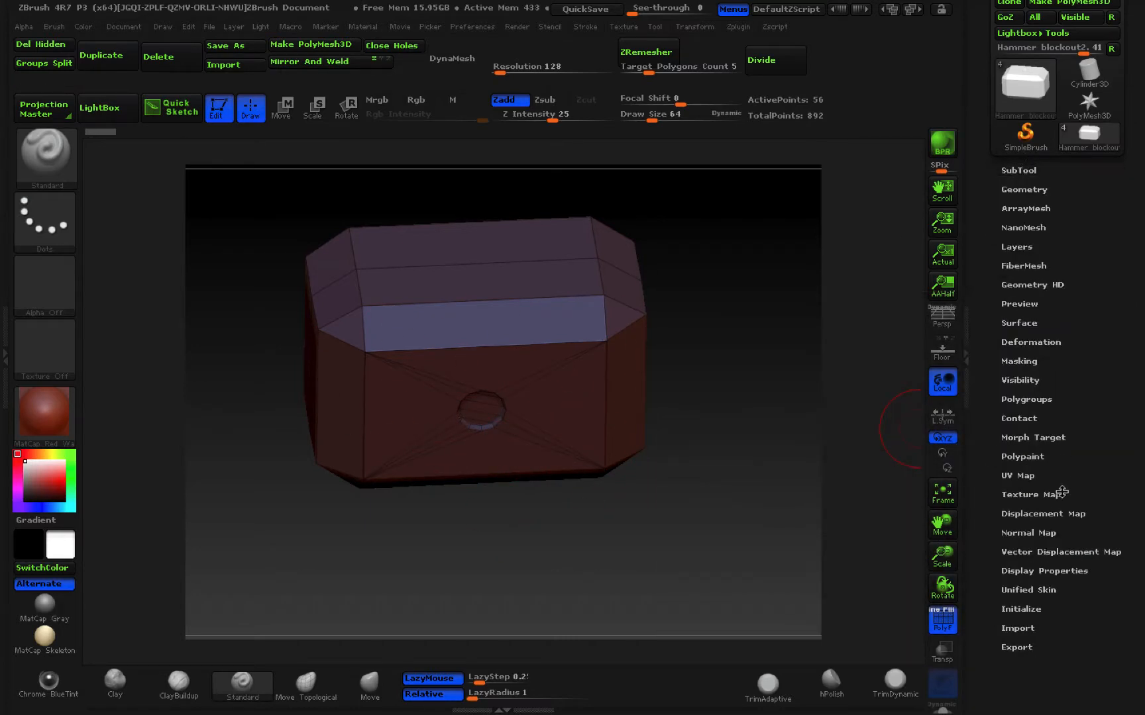
pyautogui.click(1027, 400)
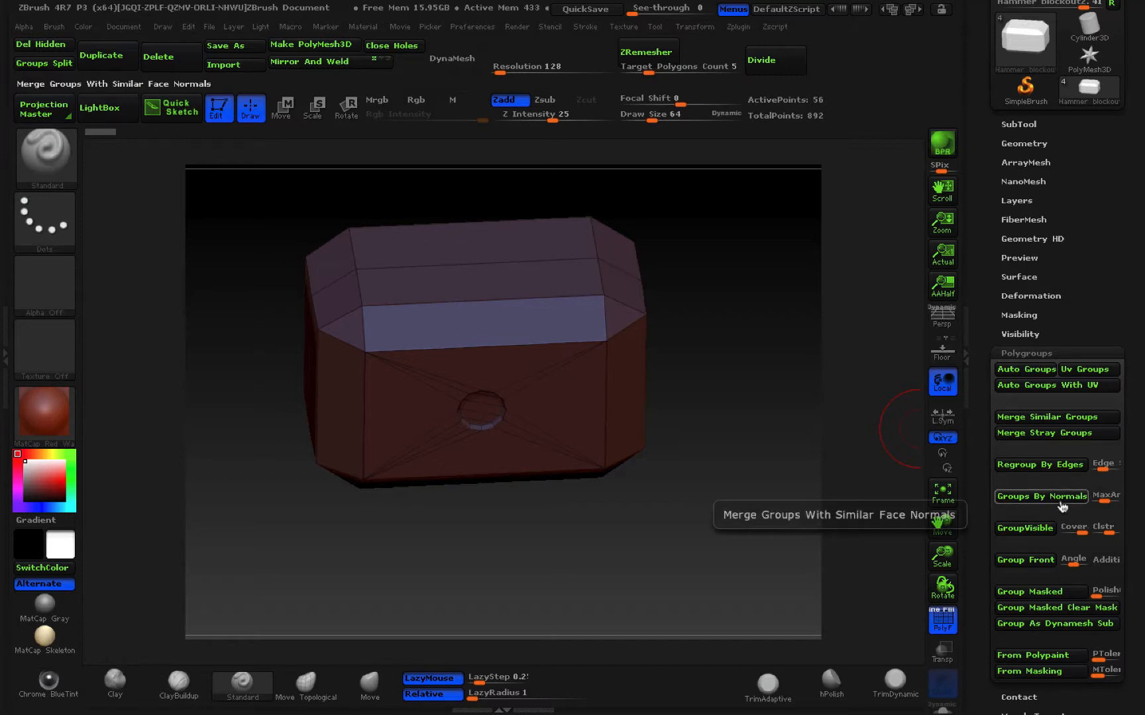
pyautogui.click(1042, 497)
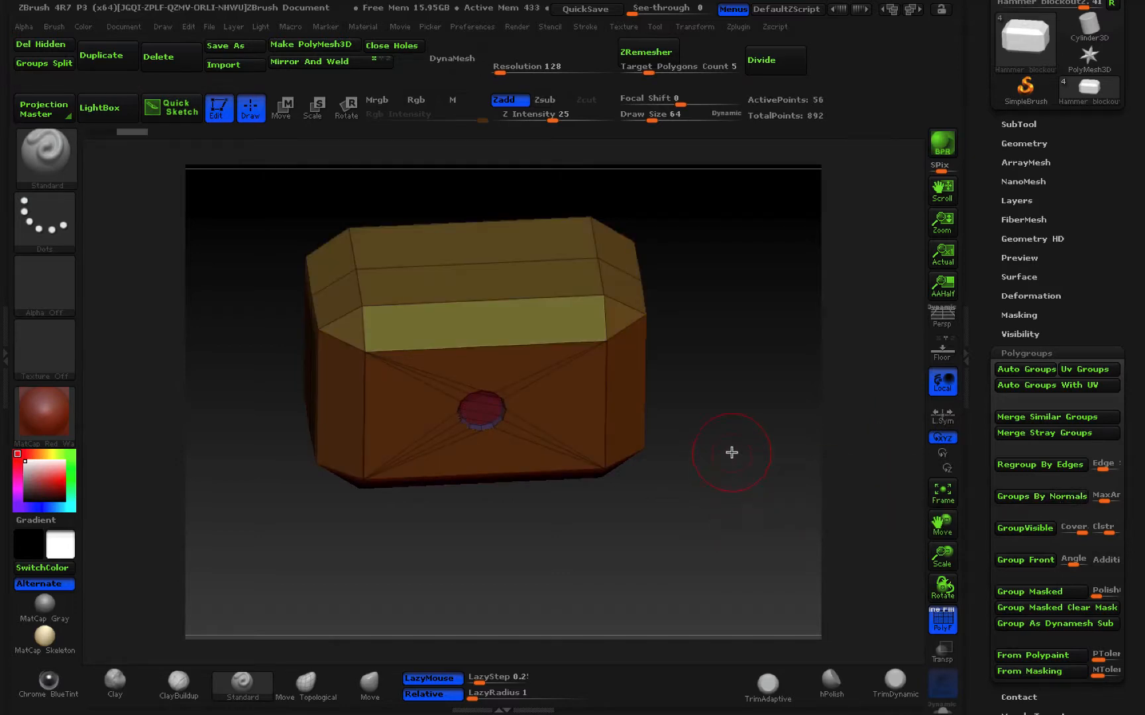
# Examine the hammer head from several sides to check how the polygroups divide its faces and bevels.
pyautogui.moveTo(744, 424)
pyautogui.mouseDown()
pyautogui.moveTo(733, 383)
pyautogui.moveTo(751, 501)
pyautogui.moveTo(729, 461)
pyautogui.moveTo(741, 365)
pyautogui.moveTo(630, 431)
pyautogui.mouseUp()
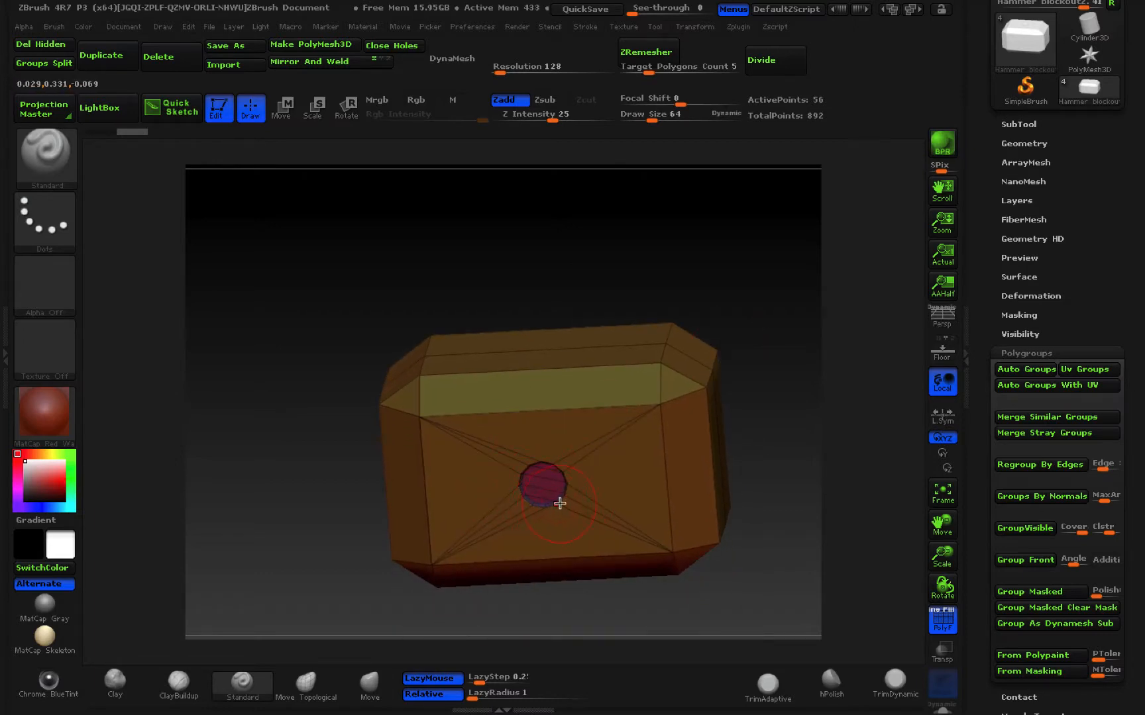
pyautogui.moveTo(744, 354); pyautogui.dragTo(759, 388)
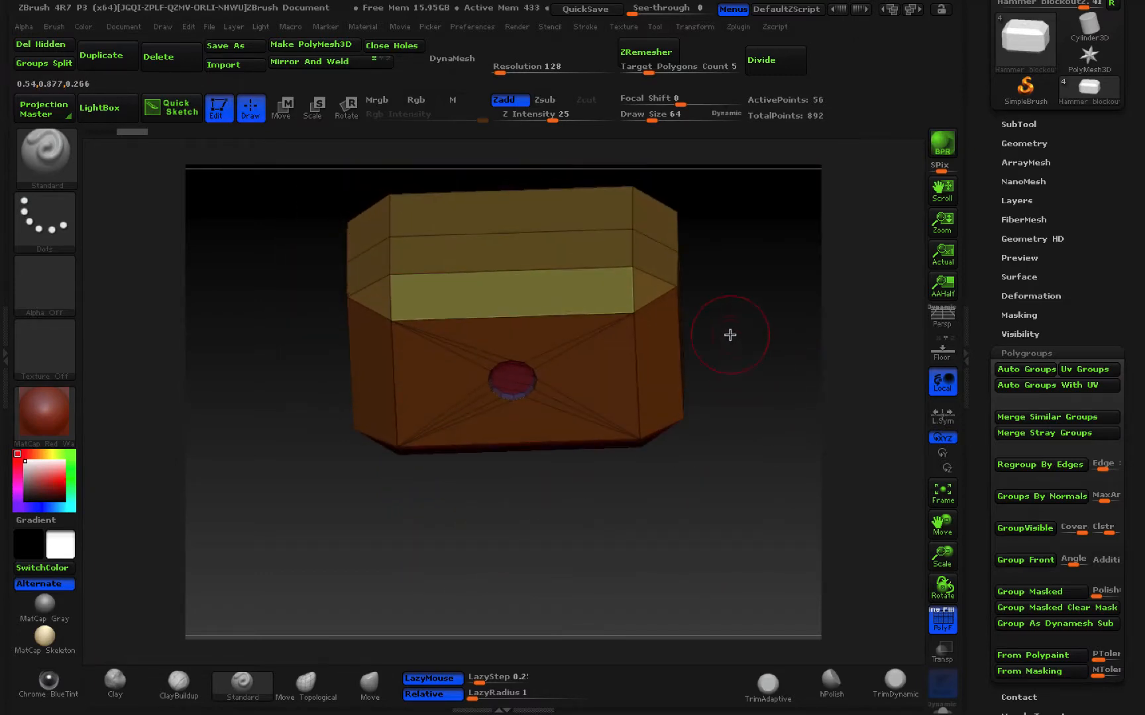
pyautogui.moveTo(730, 336); pyautogui.dragTo(562, 363)
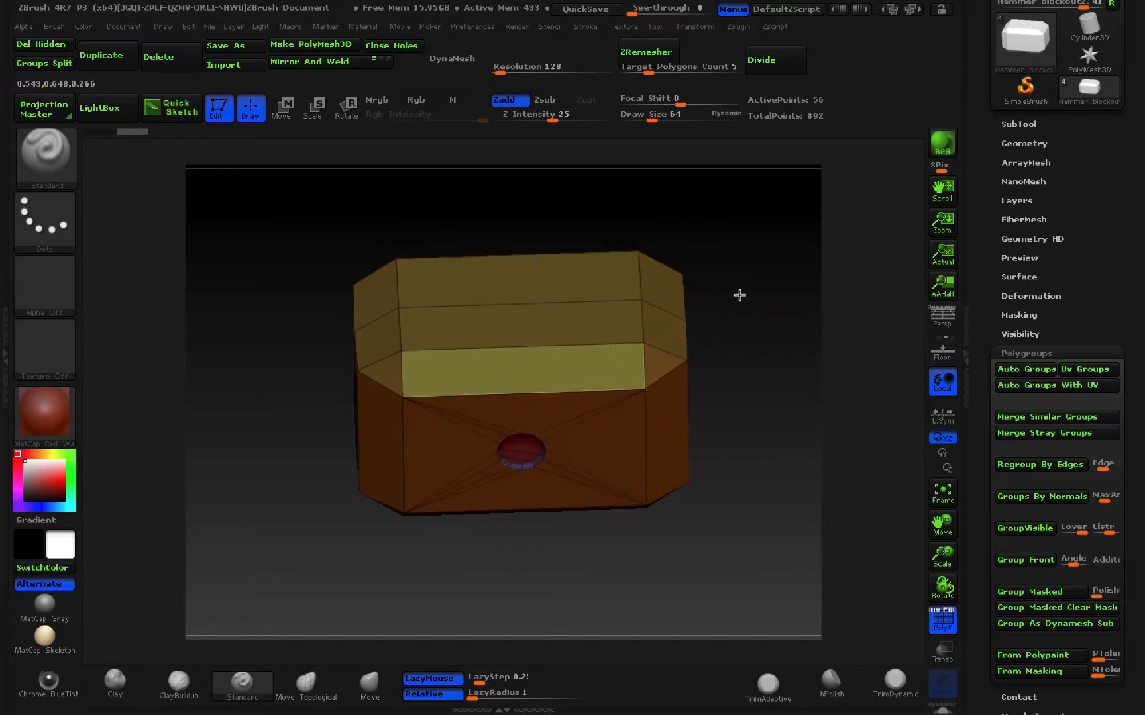
pyautogui.moveTo(739, 295); pyautogui.dragTo(639, 351)
pyautogui.moveTo(759, 352); pyautogui.dragTo(730, 346)
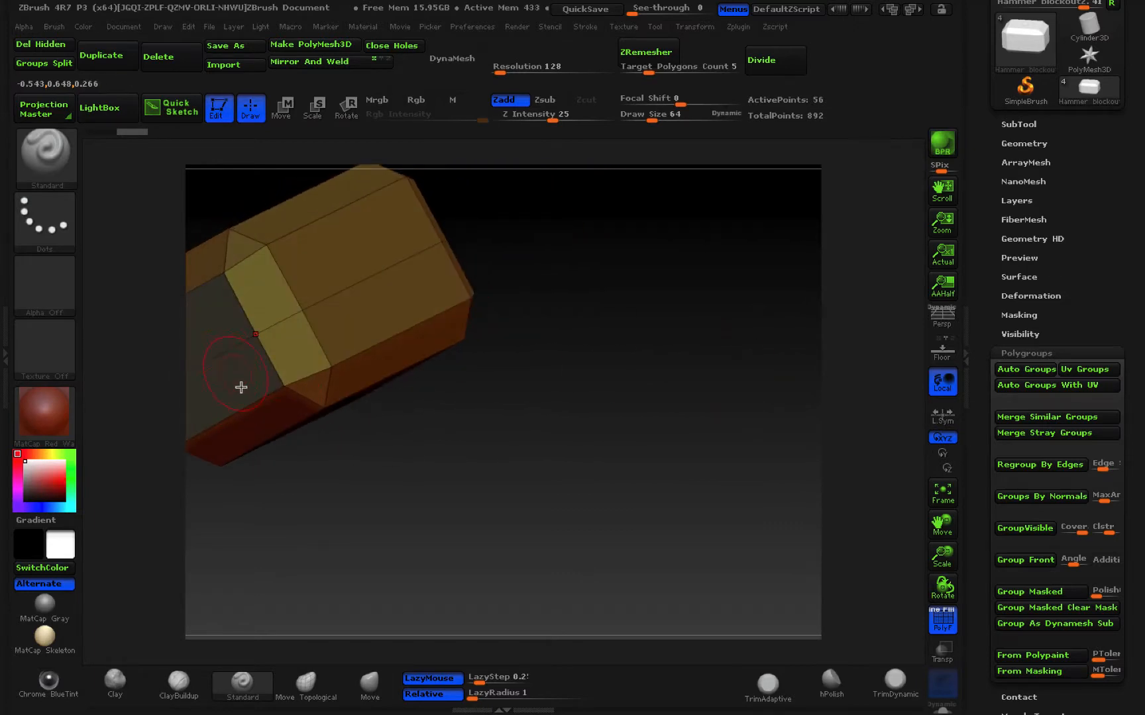
pyautogui.moveTo(615, 338)
pyautogui.keyDown('alt'); pyautogui.mouseDown()
pyautogui.moveTo(473, 358)
pyautogui.moveTo(353, 439)
pyautogui.moveTo(644, 385)
pyautogui.moveTo(716, 353)
pyautogui.moveTo(603, 439)
pyautogui.moveTo(620, 450)
pyautogui.moveTo(611, 446)
pyautogui.moveTo(646, 438)
pyautogui.mouseUp(); pyautogui.keyUp('alt')
pyautogui.moveTo(575, 522)
pyautogui.mouseDown()
pyautogui.moveTo(608, 504)
pyautogui.moveTo(577, 494)
pyautogui.moveTo(624, 478)
pyautogui.moveTo(665, 442)
pyautogui.mouseUp()
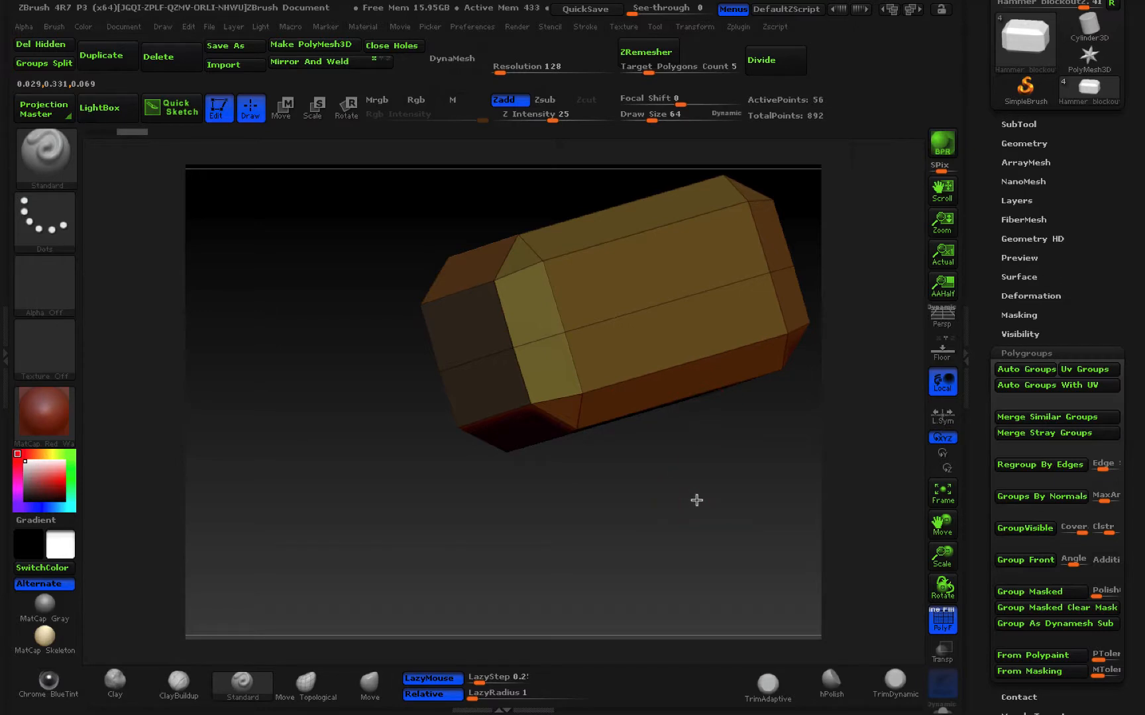
pyautogui.moveTo(696, 501); pyautogui.dragTo(695, 401)
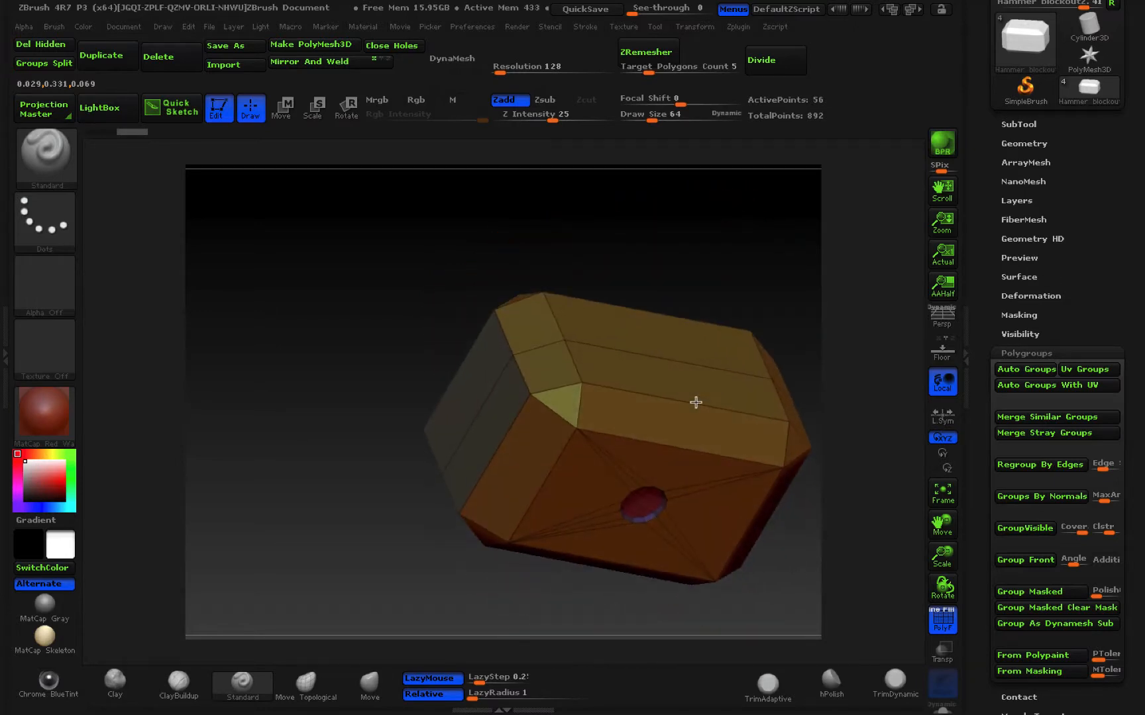
# Set the maximum angle for grouping by normals to 30 and regroup the hammer head with it.
pyautogui.click(1100, 498)
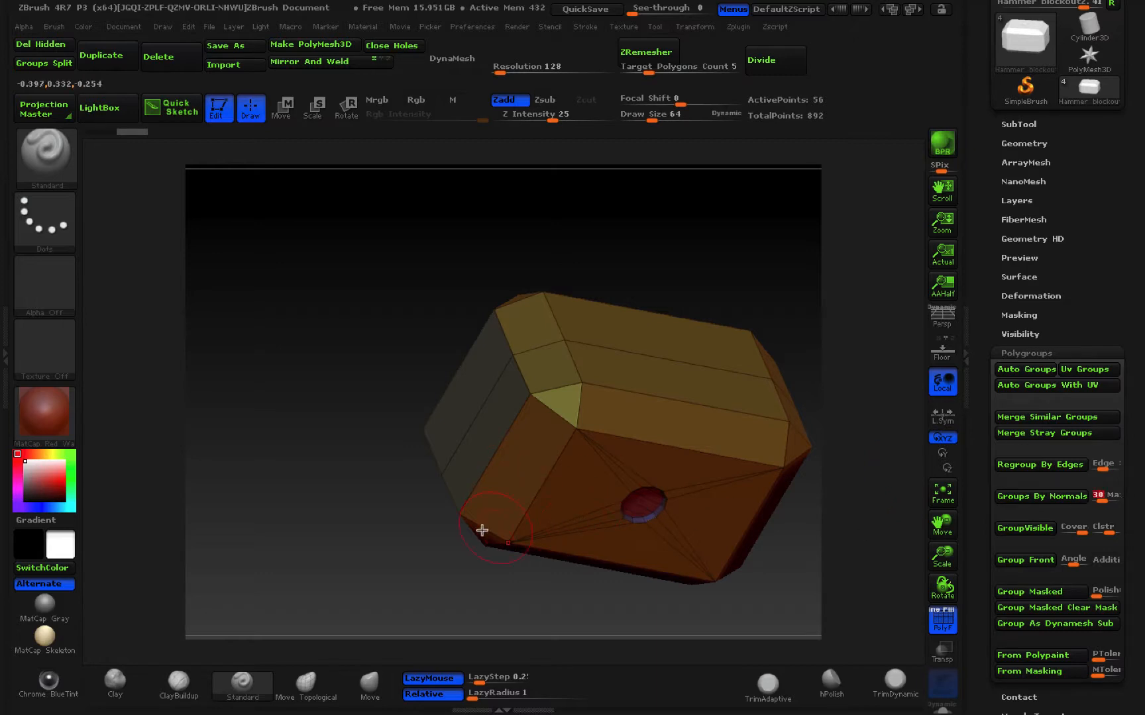
pyautogui.keyDown('alt'); pyautogui.moveTo(377, 554); pyautogui.dragTo(233, 488); pyautogui.keyUp('alt')
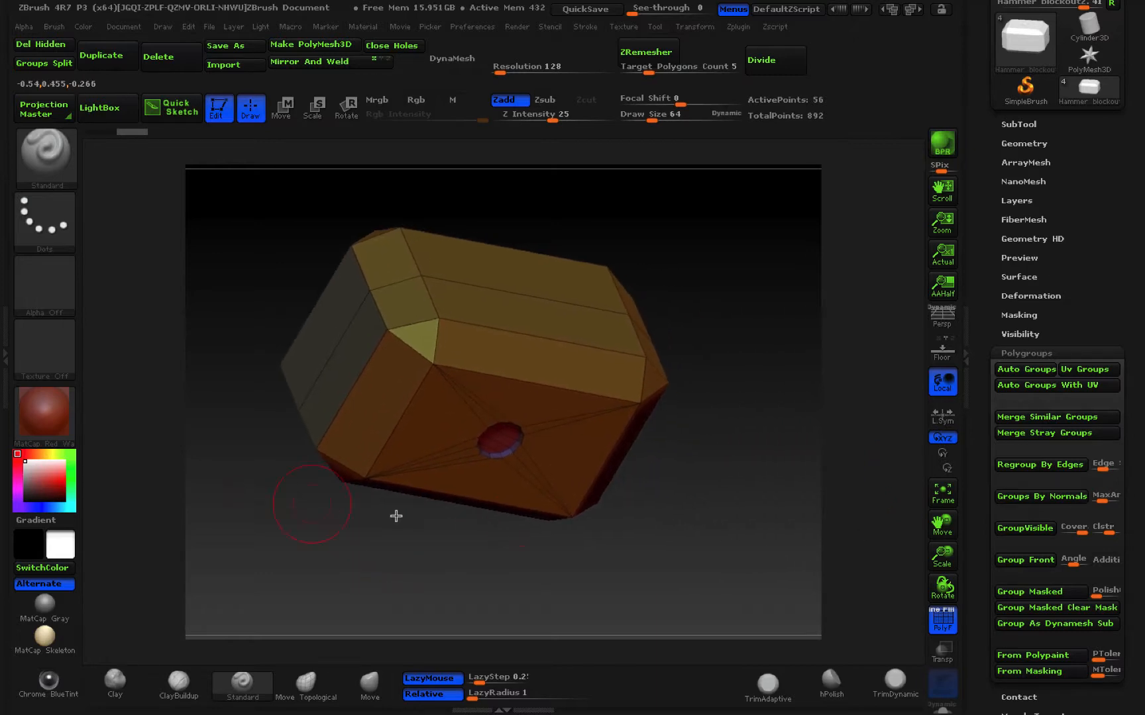
pyautogui.click(1063, 505)
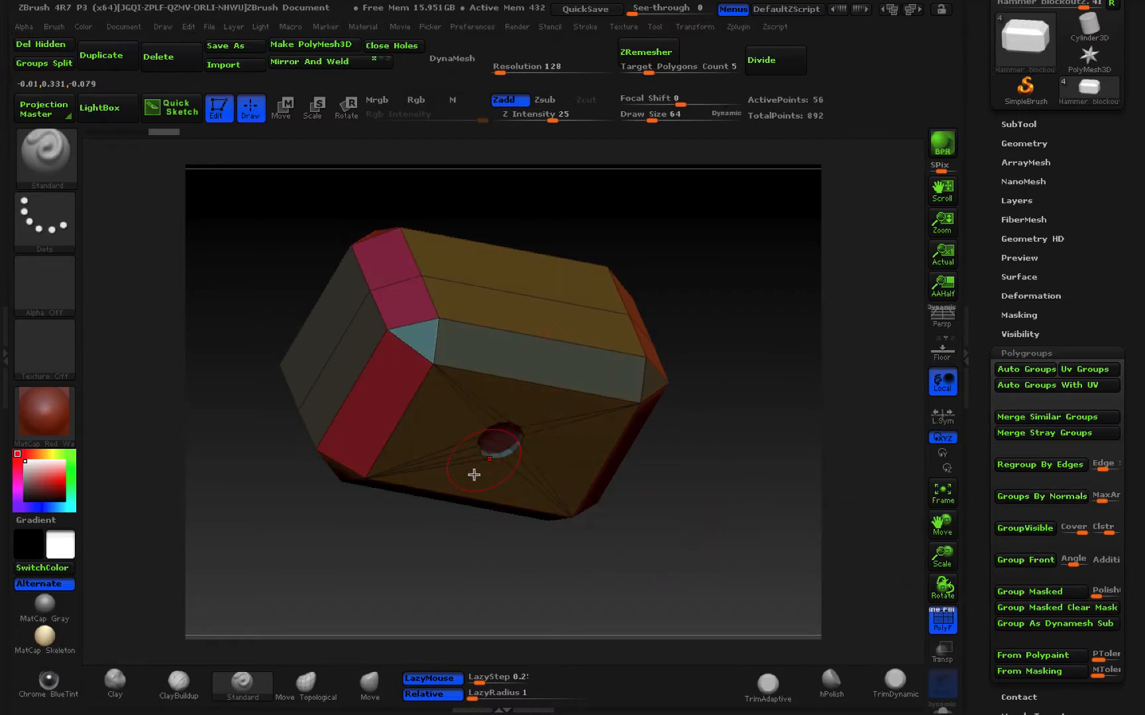
# Isolate polygroups around the hammer head's long bevel to check how the new groups separate its faces.
pyautogui.moveTo(736, 424)
pyautogui.mouseDown()
pyautogui.moveTo(692, 510)
pyautogui.moveTo(587, 544)
pyautogui.moveTo(549, 486)
pyautogui.moveTo(585, 456)
pyautogui.moveTo(600, 503)
pyautogui.moveTo(563, 511)
pyautogui.moveTo(529, 414)
pyautogui.moveTo(553, 348)
pyautogui.moveTo(455, 429)
pyautogui.moveTo(445, 468)
pyautogui.moveTo(549, 461)
pyautogui.moveTo(621, 580)
pyautogui.moveTo(591, 462)
pyautogui.moveTo(596, 398)
pyautogui.moveTo(549, 408)
pyautogui.moveTo(545, 447)
pyautogui.moveTo(632, 349)
pyautogui.moveTo(662, 365)
pyautogui.moveTo(596, 421)
pyautogui.moveTo(596, 453)
pyautogui.moveTo(619, 348)
pyautogui.mouseUp()
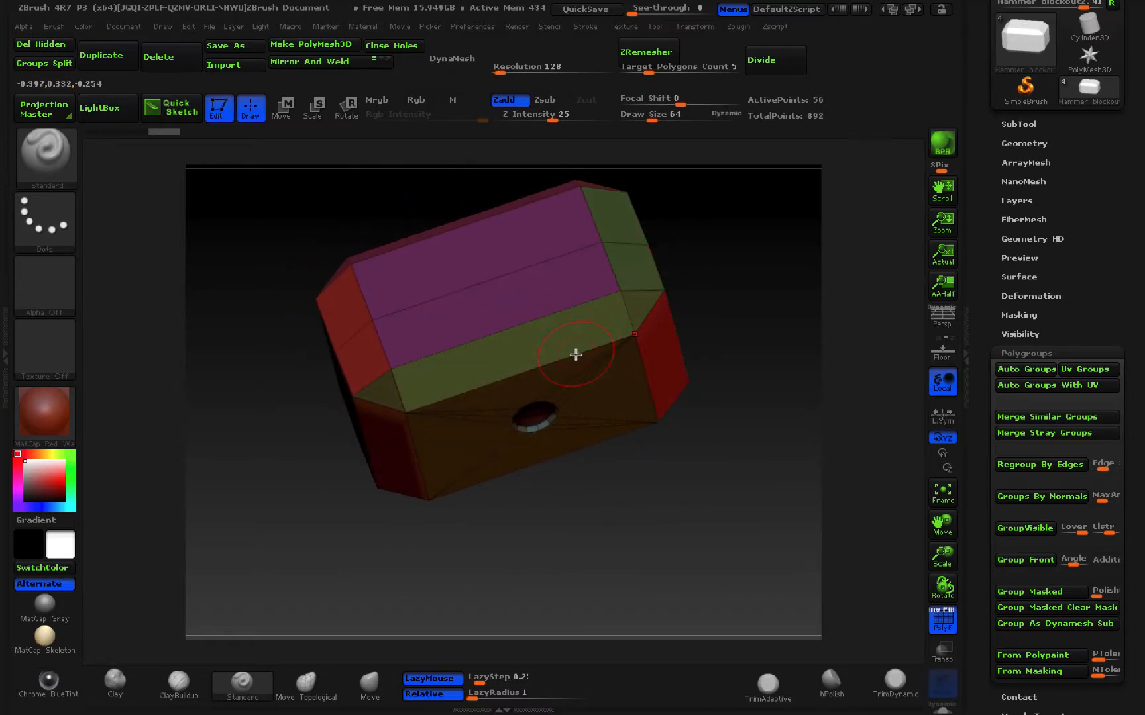
pyautogui.hotkey('ctrl', 'shift')
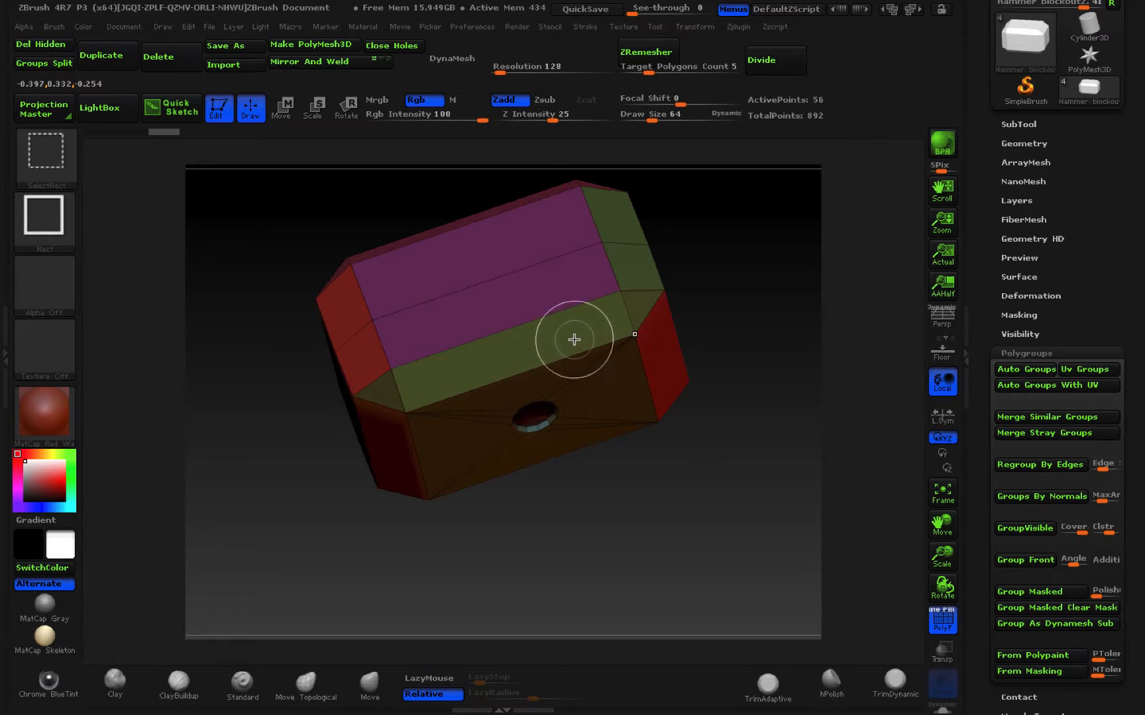
pyautogui.keyDown('ctrl'); pyautogui.keyDown('shift'); pyautogui.click(573, 340); pyautogui.keyUp('shift'); pyautogui.keyUp('ctrl')
pyautogui.moveTo(751, 251)
pyautogui.mouseDown()
pyautogui.moveTo(700, 347)
pyautogui.moveTo(738, 393)
pyautogui.moveTo(697, 310)
pyautogui.moveTo(756, 254)
pyautogui.mouseUp()
pyautogui.press('ctrl')
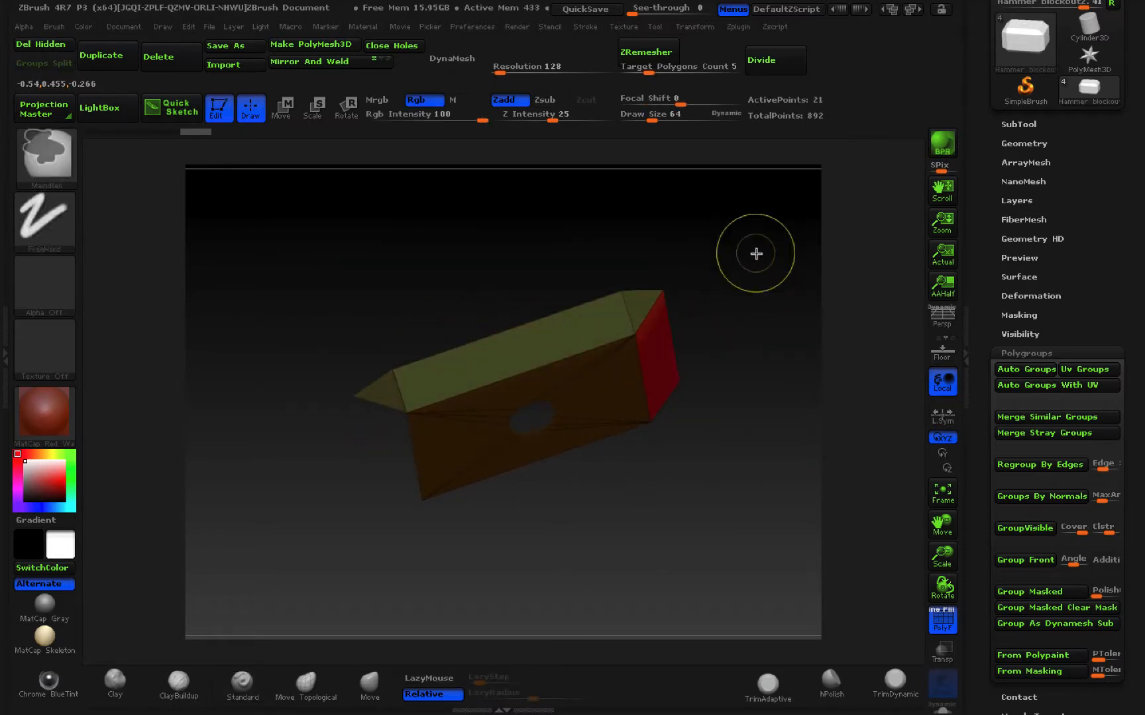
pyautogui.keyDown('ctrl'); pyautogui.keyDown('shift'); pyautogui.click(797, 235); pyautogui.keyUp('shift'); pyautogui.keyUp('ctrl')
pyautogui.keyDown('ctrl'); pyautogui.keyDown('shift'); pyautogui.click(555, 328); pyautogui.keyUp('shift'); pyautogui.keyUp('ctrl')
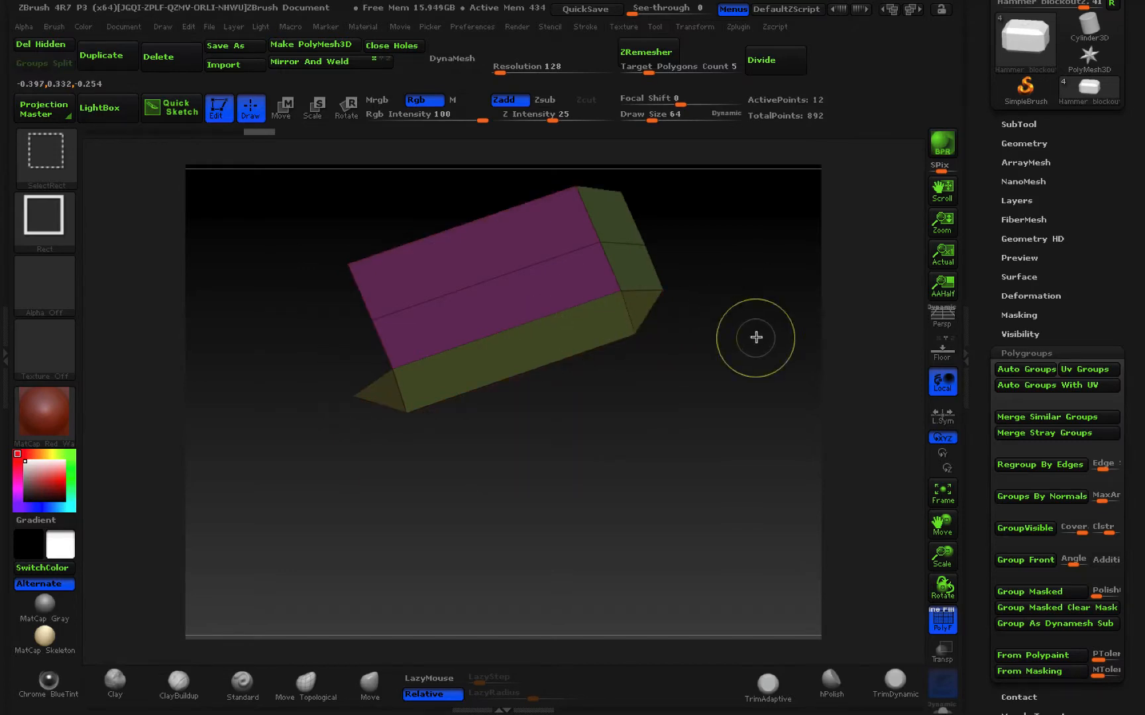
# Show the whole hammer head again and reduce the brush's draw size to 12.
pyautogui.keyDown('ctrl'); pyautogui.keyDown('shift'); pyautogui.click(731, 337); pyautogui.keyUp('shift'); pyautogui.keyUp('ctrl')
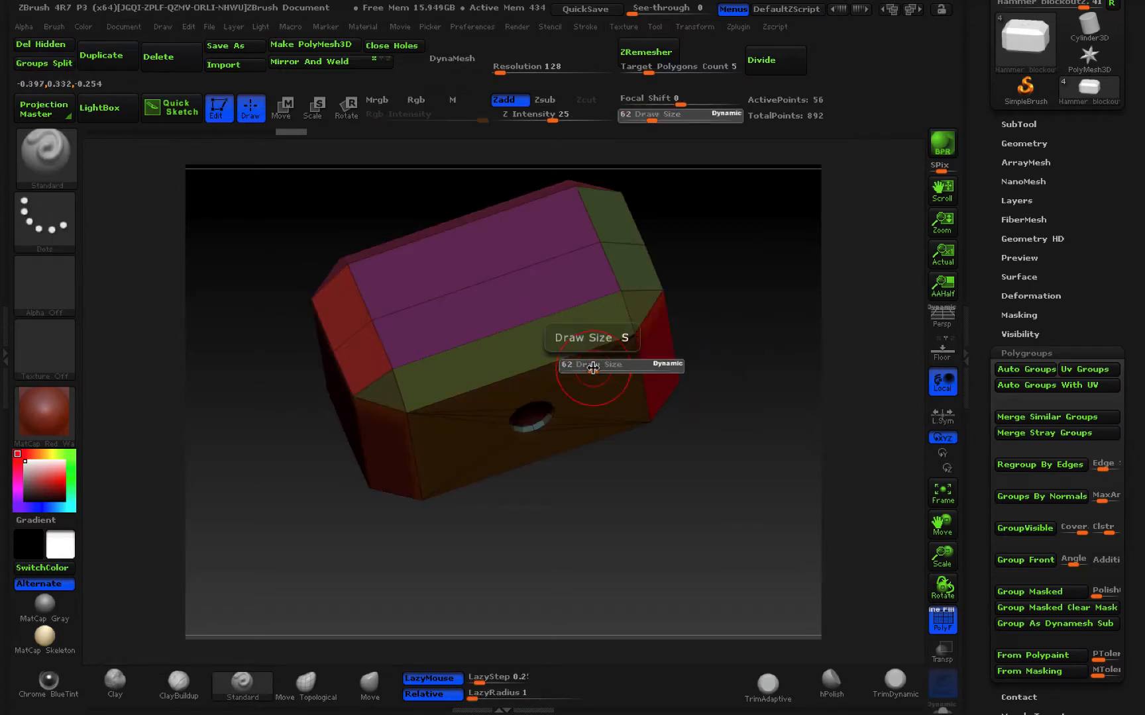
pyautogui.moveTo(593, 369); pyautogui.dragTo(585, 369)
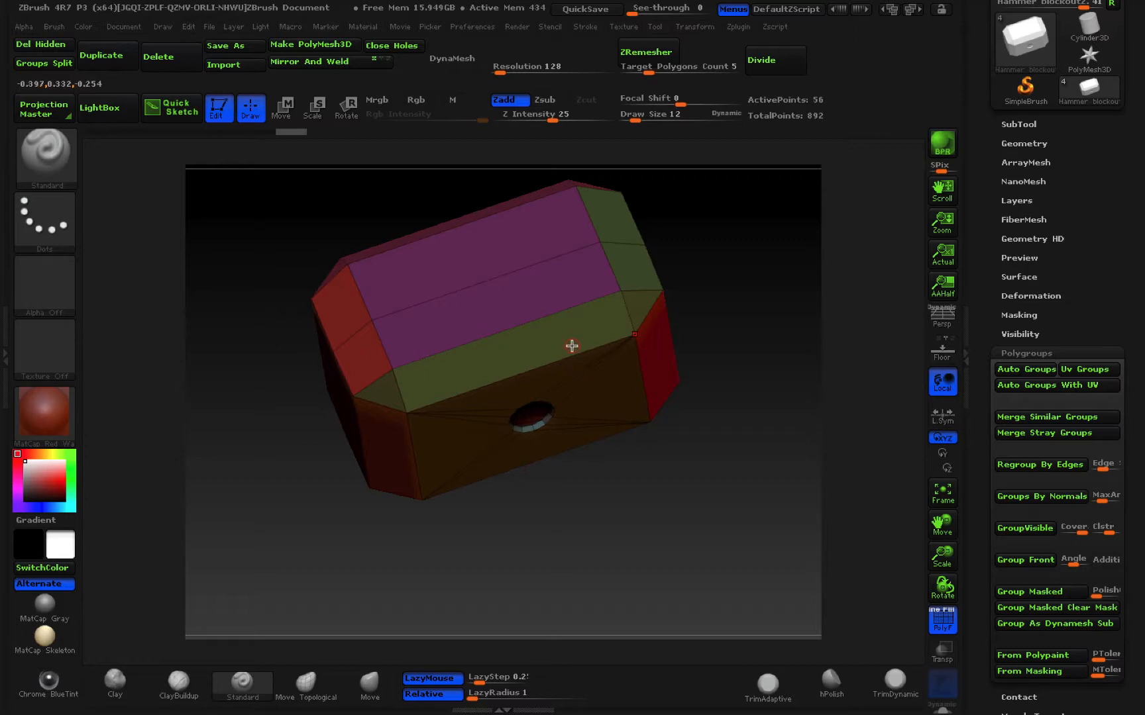
# Isolate the hammer head's holed face and adjoining long bevel in turn, and check from several sides how their polygroups separate.
pyautogui.hotkey('ctrl', 'shift')
pyautogui.keyDown('ctrl'); pyautogui.keyDown('shift'); pyautogui.click(515, 352); pyautogui.keyUp('shift'); pyautogui.keyUp('ctrl')
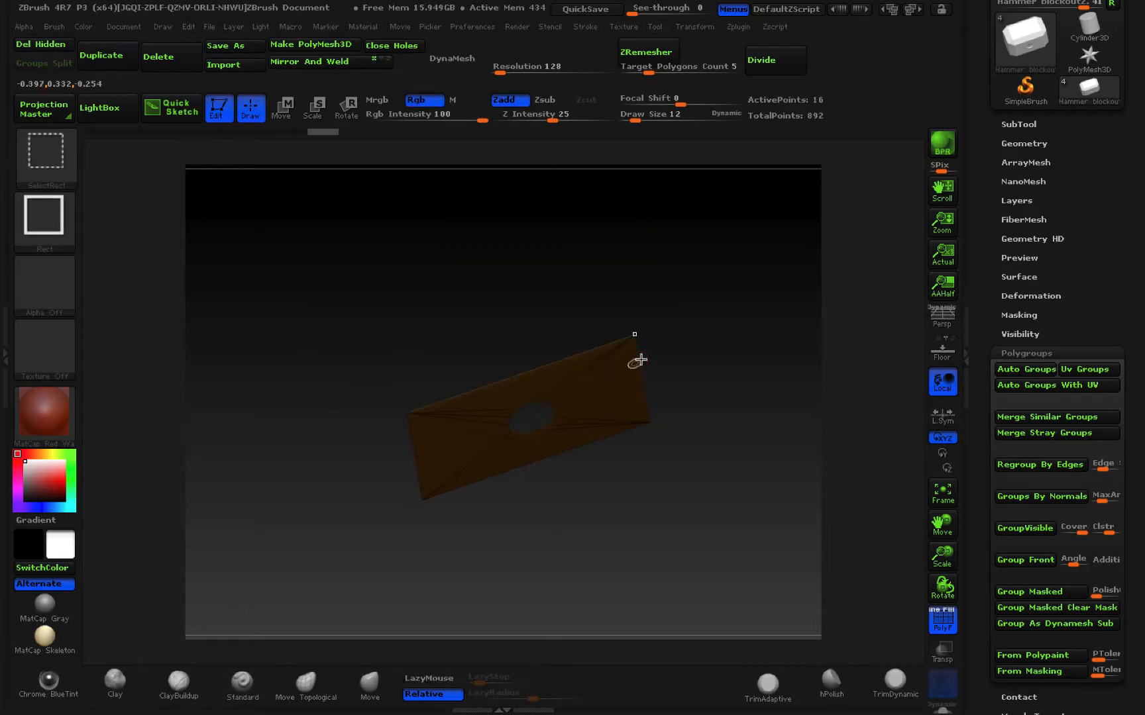
pyautogui.keyDown('ctrl'); pyautogui.keyDown('shift'); pyautogui.click(762, 302); pyautogui.keyUp('shift'); pyautogui.keyUp('ctrl')
pyautogui.moveTo(639, 307); pyautogui.dragTo(695, 293)
pyautogui.keyDown('ctrl'); pyautogui.keyDown('shift'); pyautogui.click(552, 363); pyautogui.keyUp('shift'); pyautogui.keyUp('ctrl')
pyautogui.keyDown('ctrl'); pyautogui.keyDown('shift'); pyautogui.click(695, 294); pyautogui.keyUp('shift'); pyautogui.keyUp('ctrl')
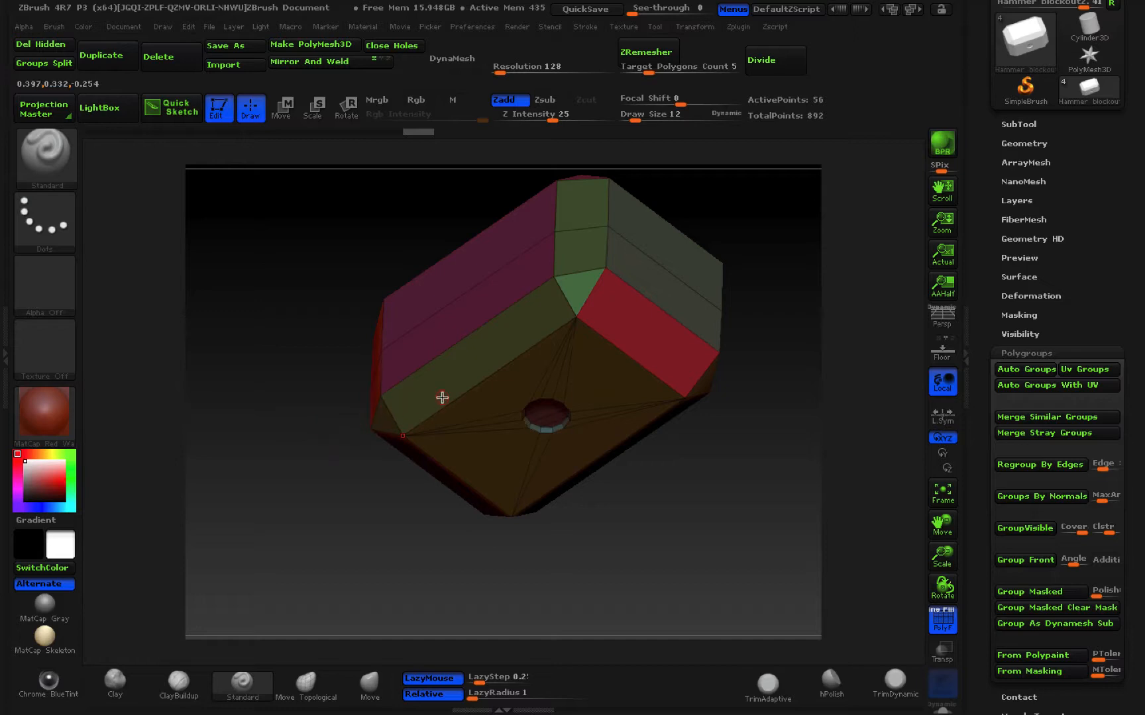
pyautogui.moveTo(281, 386); pyautogui.dragTo(319, 408)
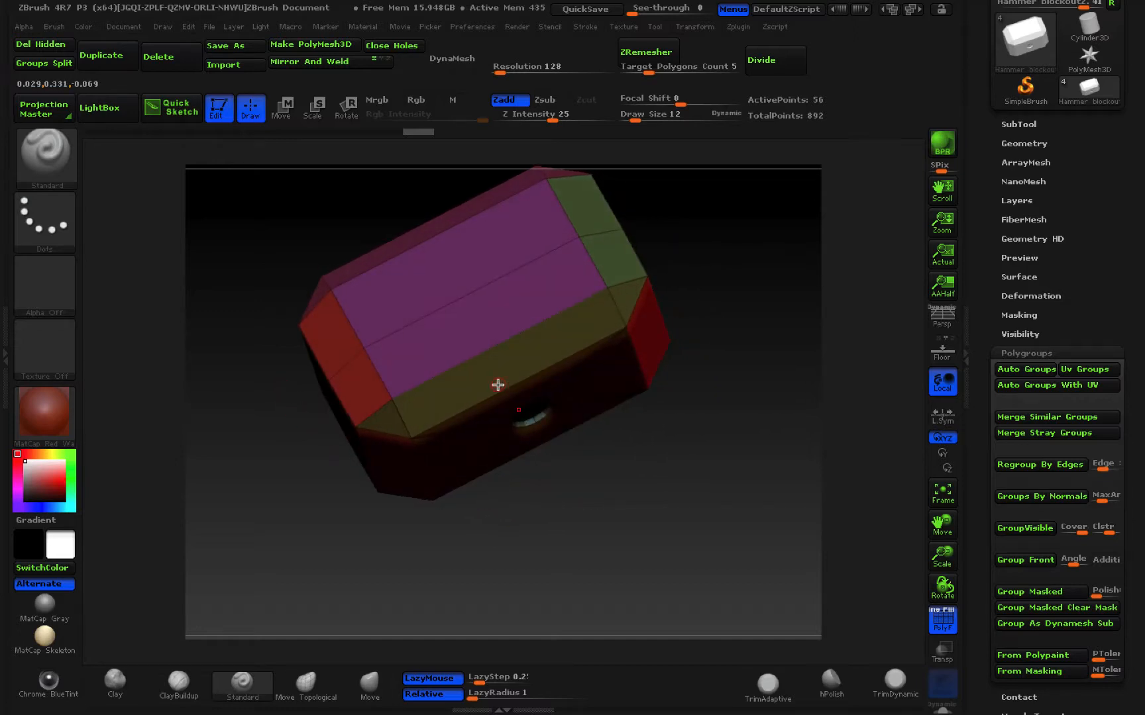
pyautogui.keyDown('ctrl'); pyautogui.keyDown('shift'); pyautogui.click(455, 384); pyautogui.keyUp('shift'); pyautogui.keyUp('ctrl')
pyautogui.keyDown('ctrl'); pyautogui.keyDown('shift'); pyautogui.click(810, 373); pyautogui.keyUp('shift'); pyautogui.keyUp('ctrl')
pyautogui.moveTo(809, 372); pyautogui.dragTo(701, 384)
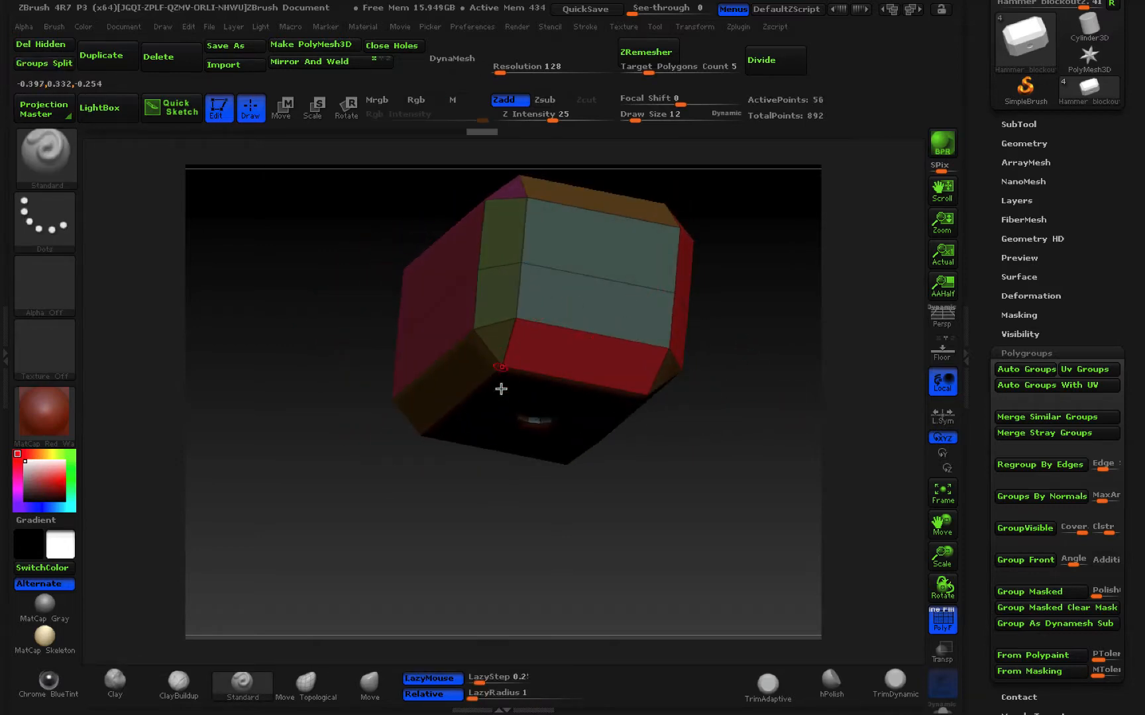
pyautogui.moveTo(766, 451); pyautogui.dragTo(747, 522)
pyautogui.moveTo(718, 411); pyautogui.dragTo(675, 278)
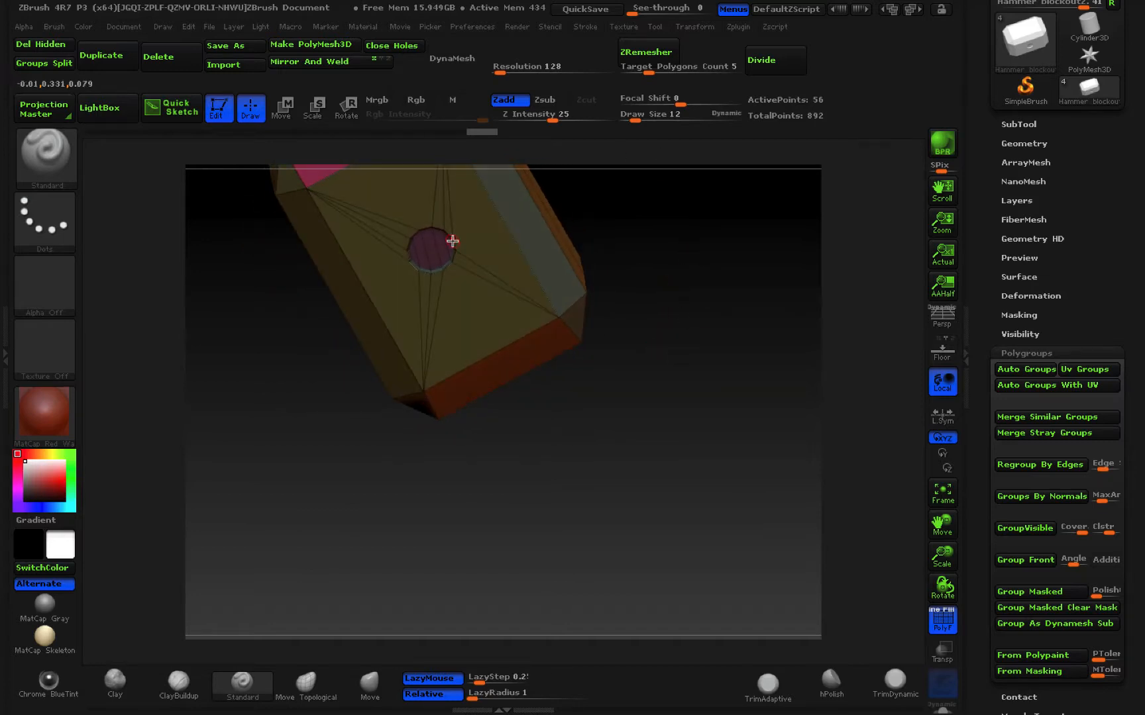
pyautogui.moveTo(608, 404)
pyautogui.mouseDown()
pyautogui.moveTo(664, 438)
pyautogui.moveTo(590, 388)
pyautogui.mouseUp()
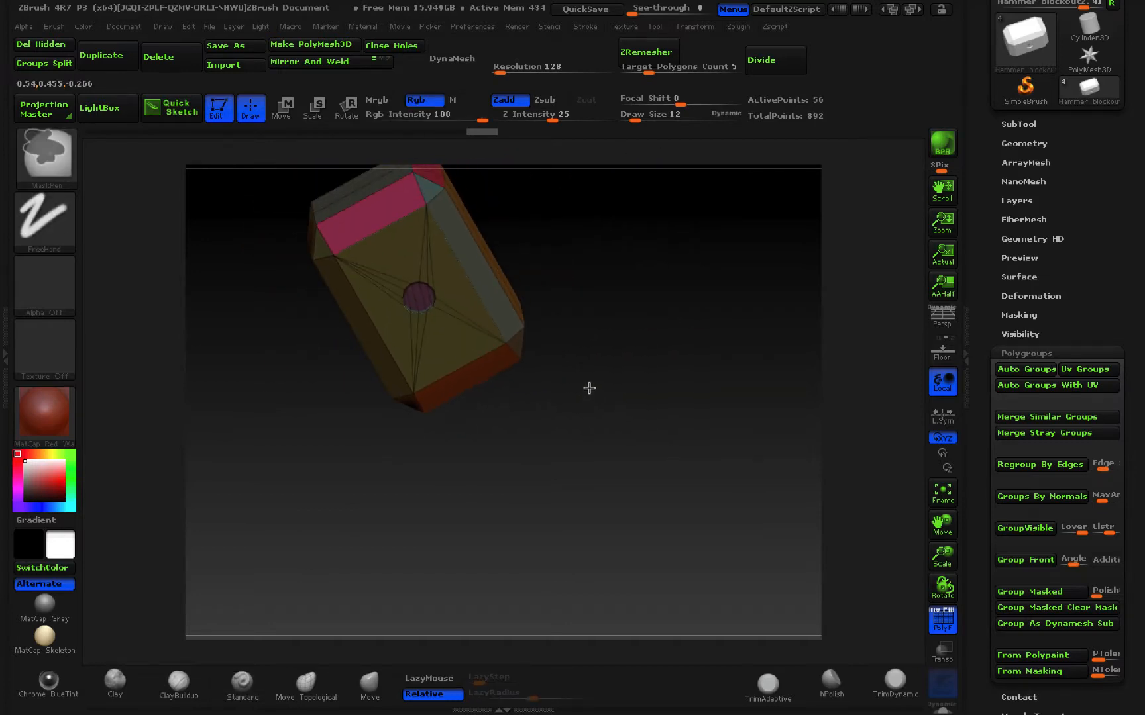
# Open the geometry settings for the hammer head.
pyautogui.click(1063, 354)
pyautogui.click(1043, 143)
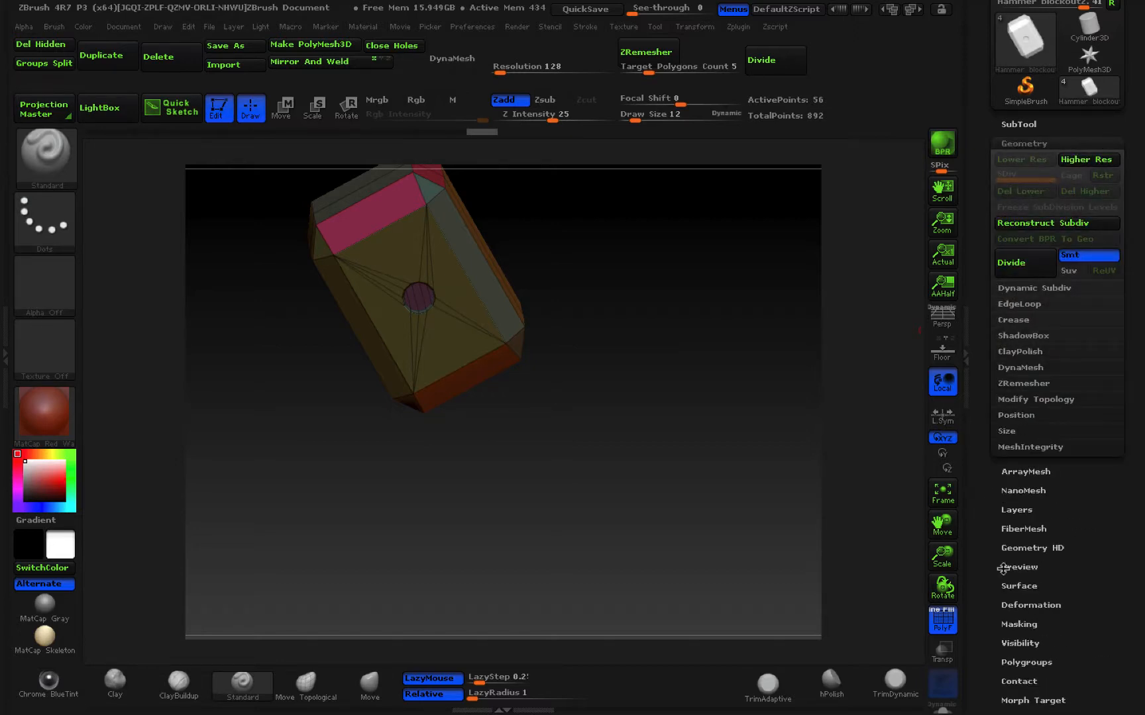
pyautogui.press('shift')
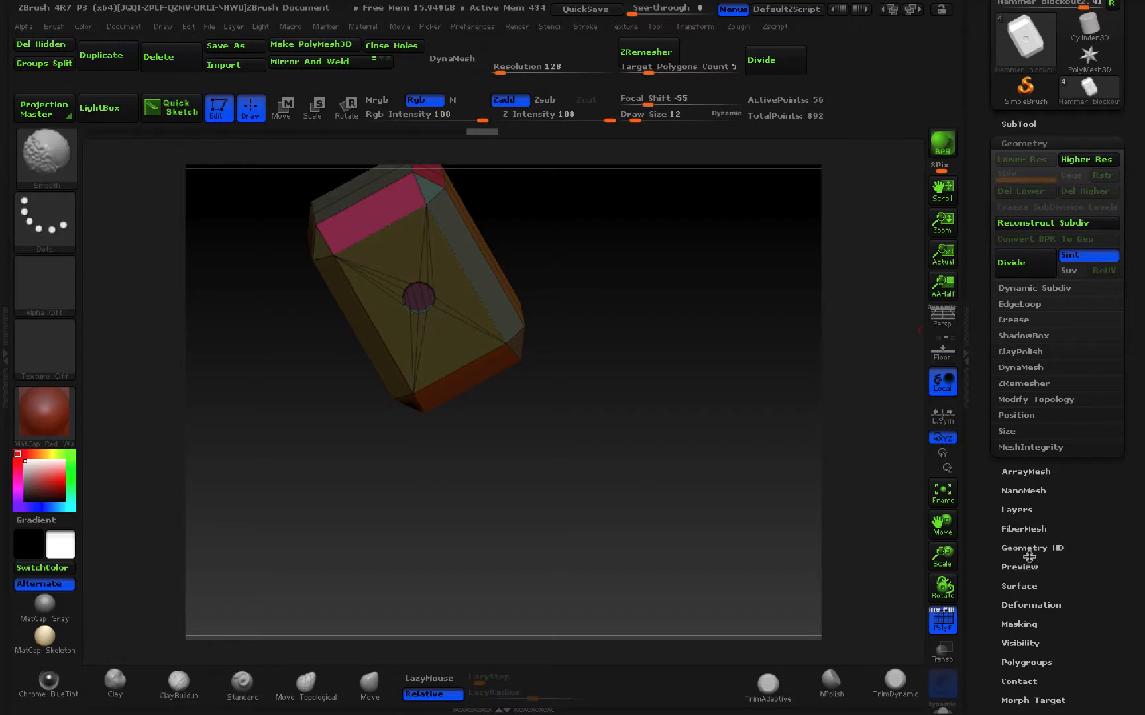
pyautogui.click(1025, 565)
pyautogui.click(1019, 528)
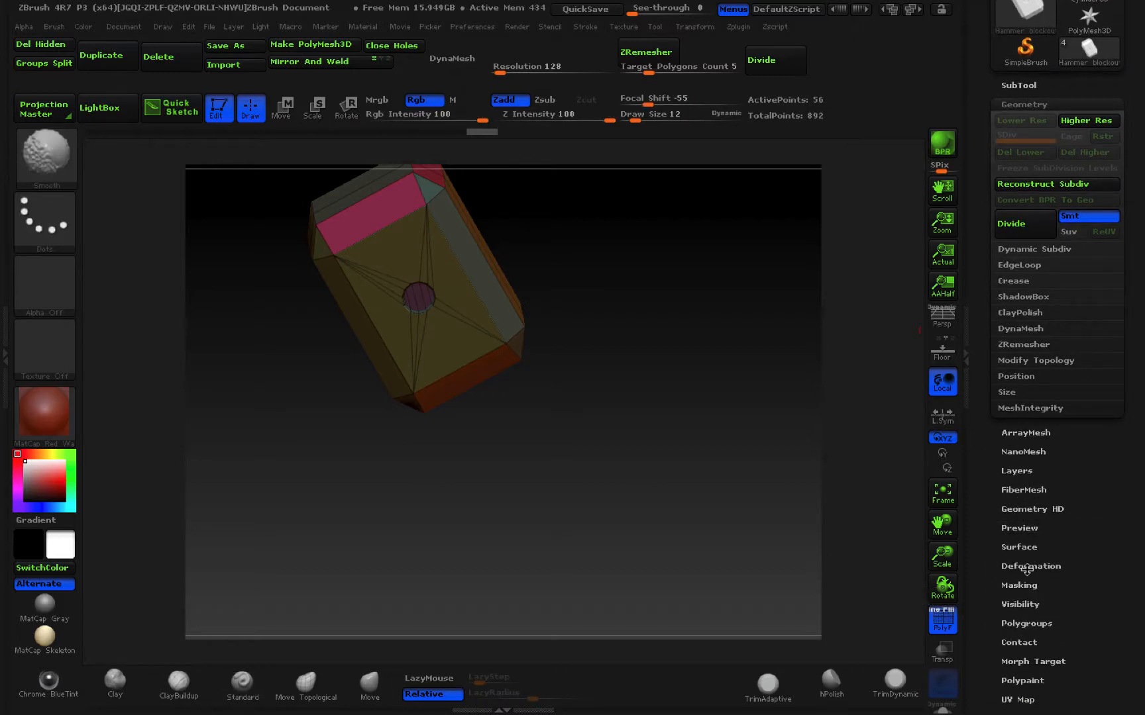
pyautogui.click(1028, 567)
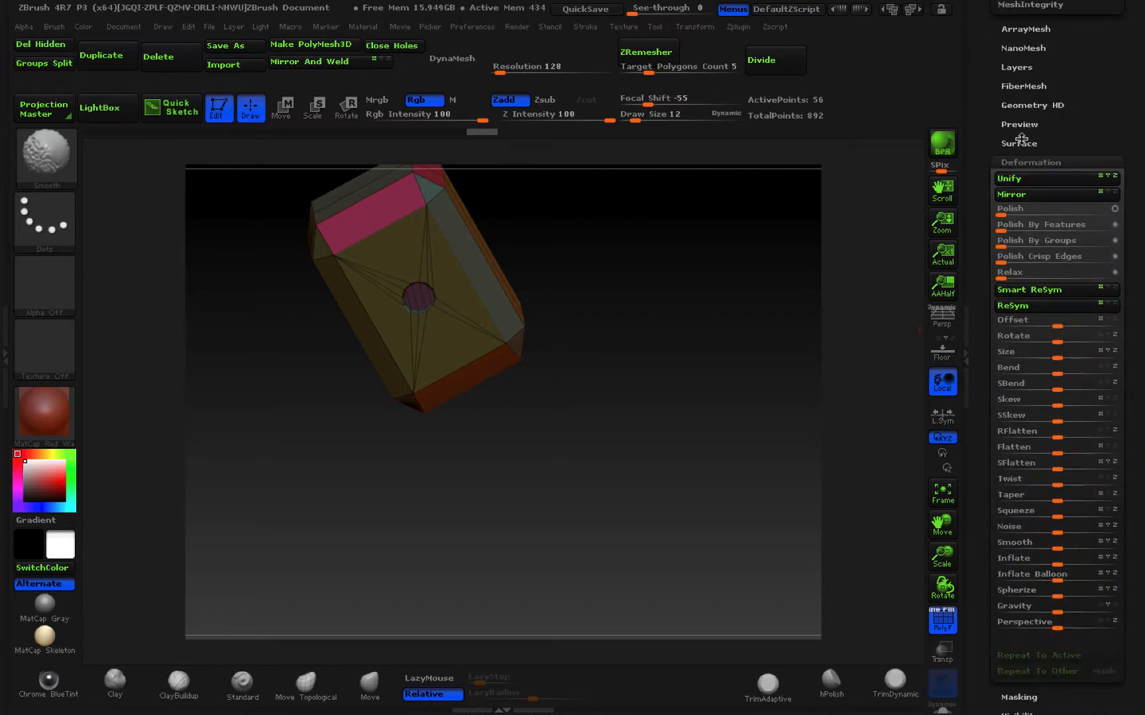
pyautogui.keyDown('shift'); pyautogui.click(1033, 164); pyautogui.keyUp('shift')
pyautogui.moveTo(1088, 153); pyautogui.dragTo(1094, 344)
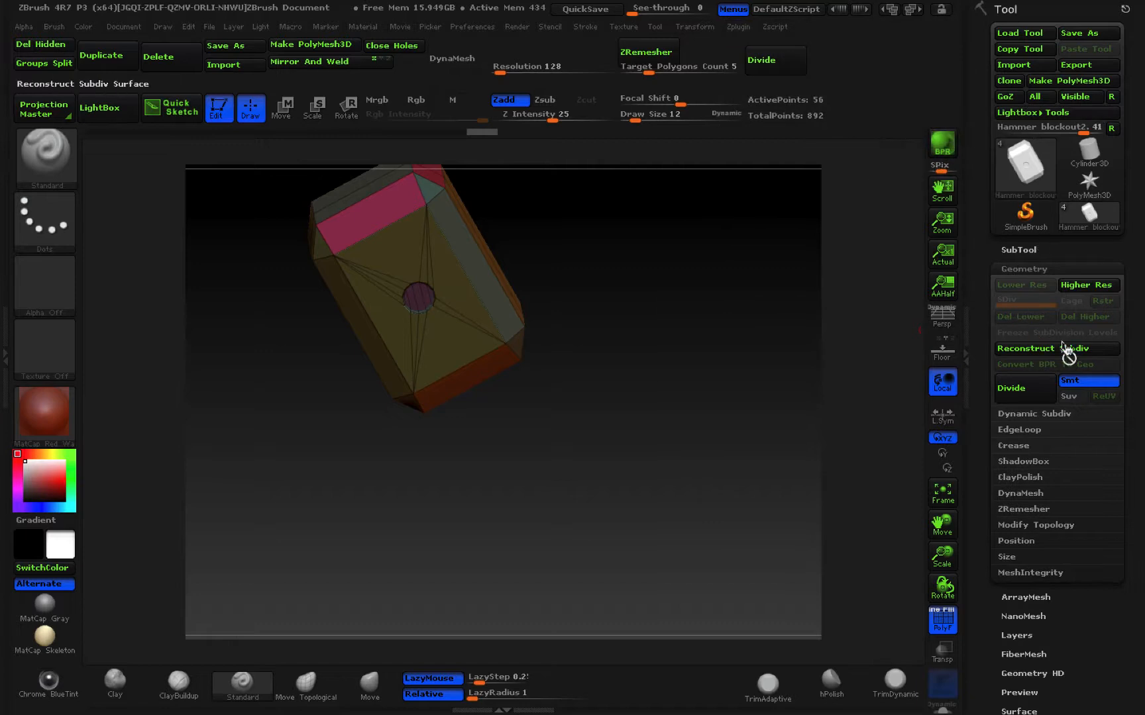
# Remesh the hammer head with ZRemesher, using KeepGroups and a SmoothGroups value of 0.
pyautogui.moveTo(609, 319); pyautogui.dragTo(636, 361)
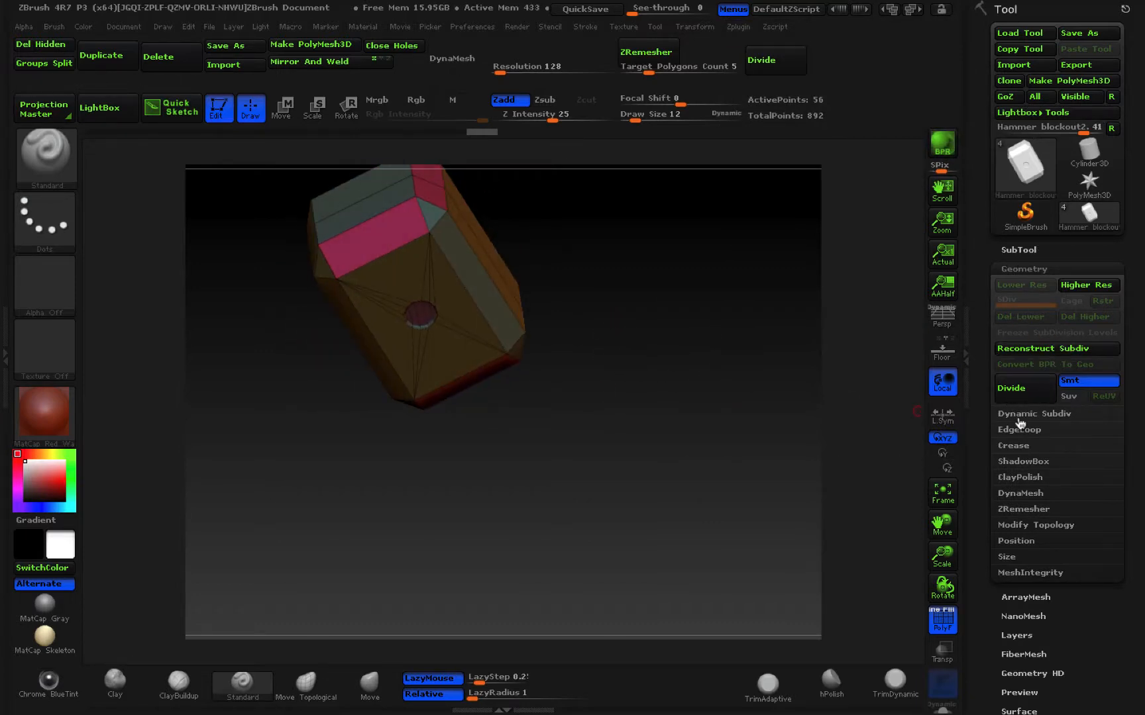
pyautogui.click(1043, 512)
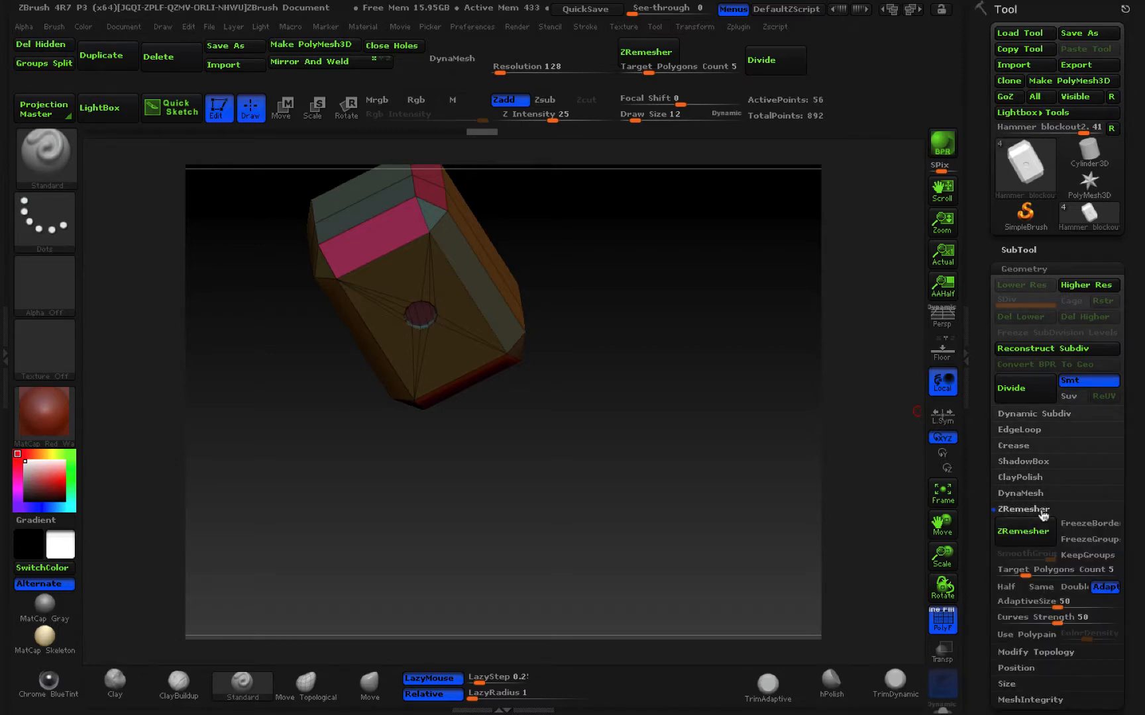
pyautogui.click(1090, 555)
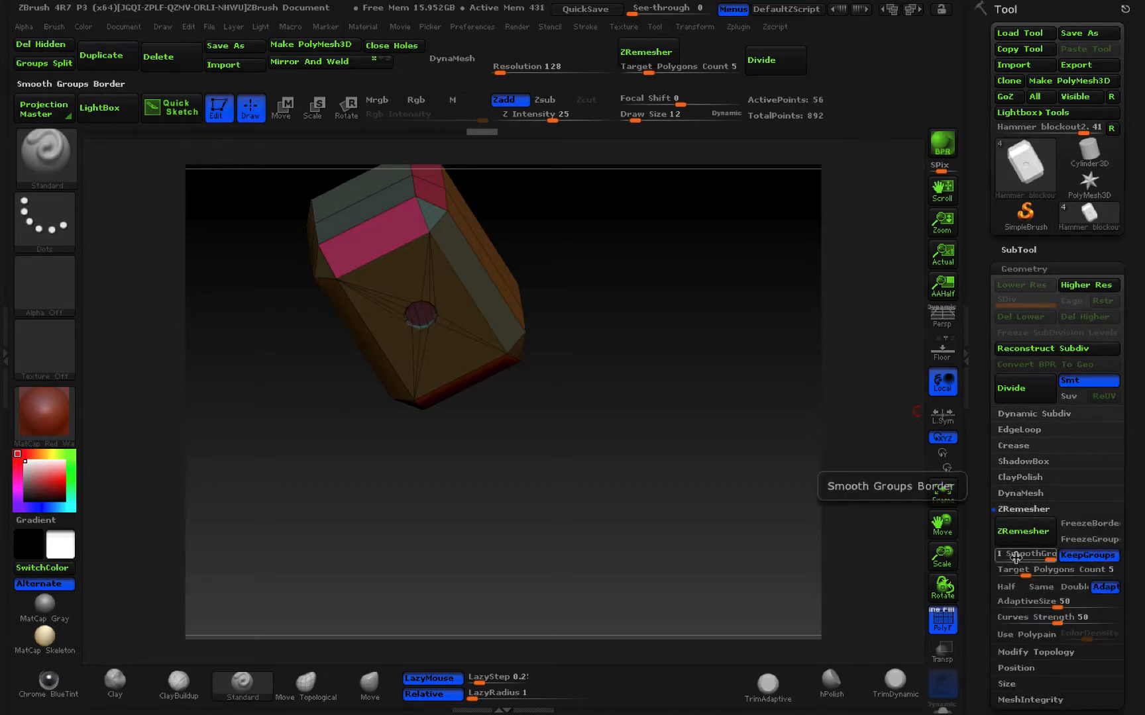
pyautogui.moveTo(1050, 560); pyautogui.dragTo(1027, 562)
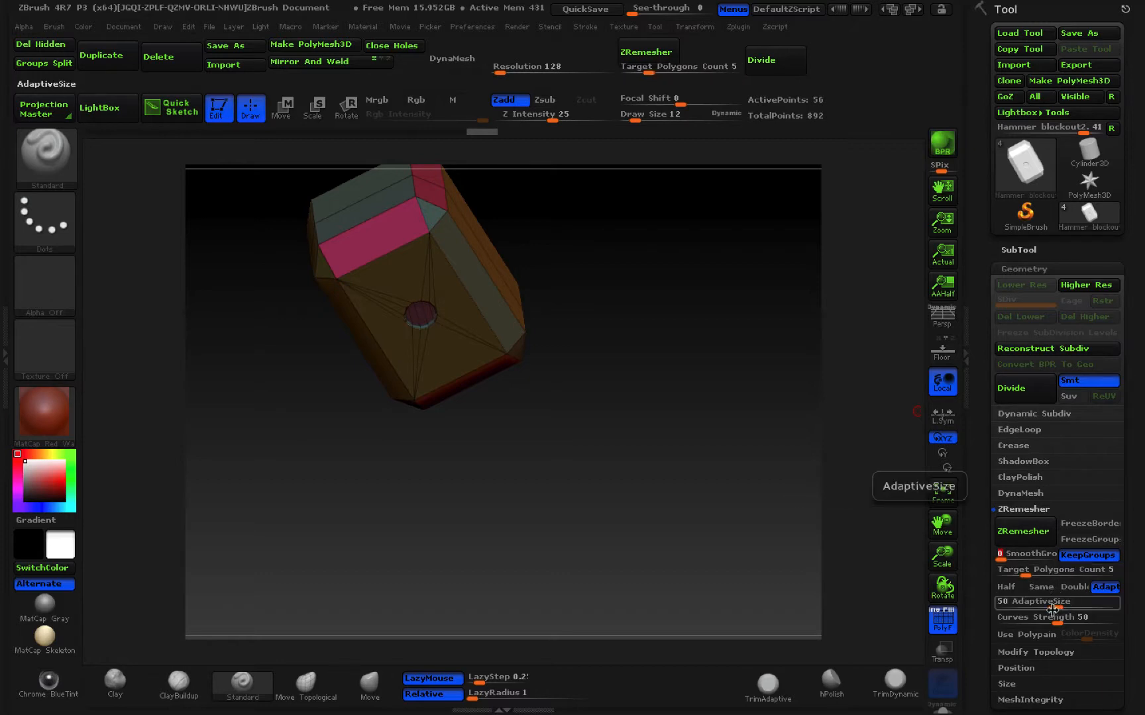
pyautogui.moveTo(631, 524); pyautogui.dragTo(742, 533)
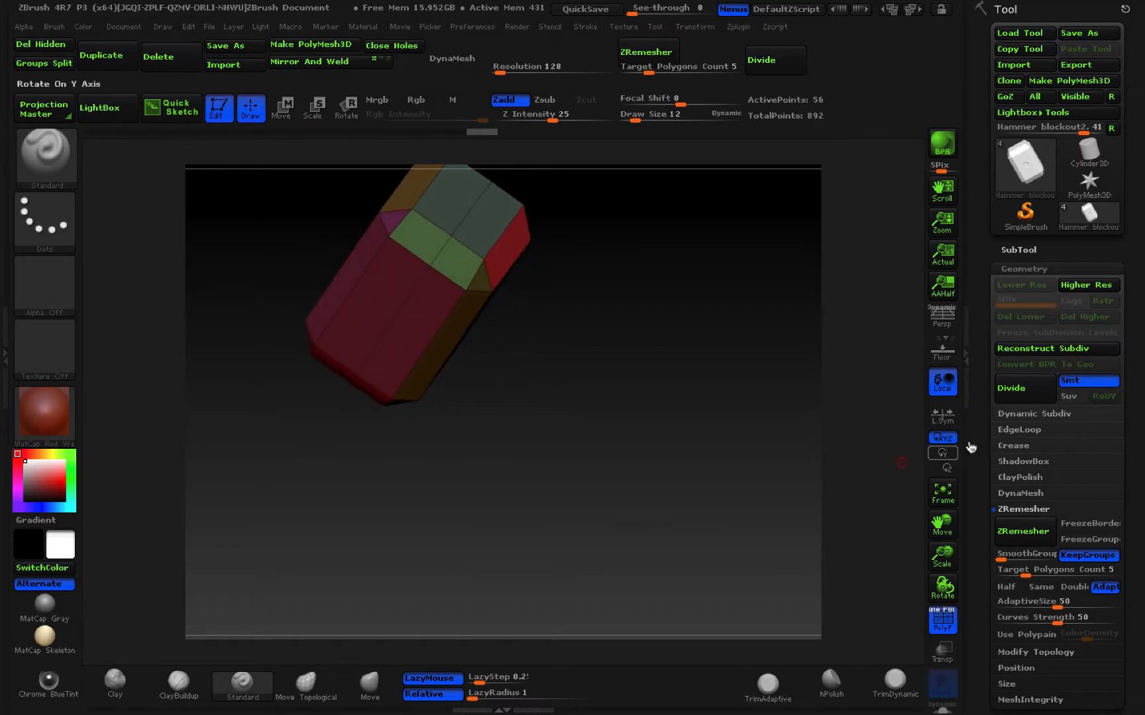
pyautogui.click(1021, 533)
# Examine the remeshed hammer head from several sides, with and without polyframe, to check its topology and edges along the bevels.
pyautogui.moveTo(710, 500); pyautogui.dragTo(652, 473)
pyautogui.moveTo(610, 368); pyautogui.dragTo(740, 395)
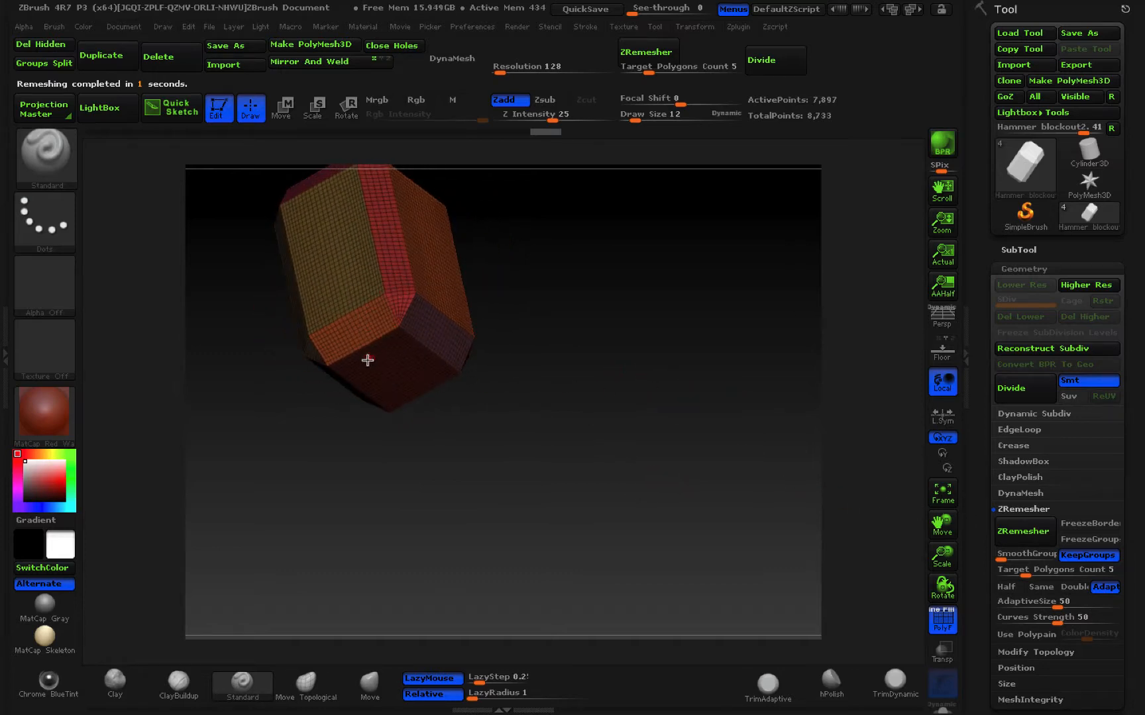
pyautogui.moveTo(563, 318); pyautogui.dragTo(578, 447)
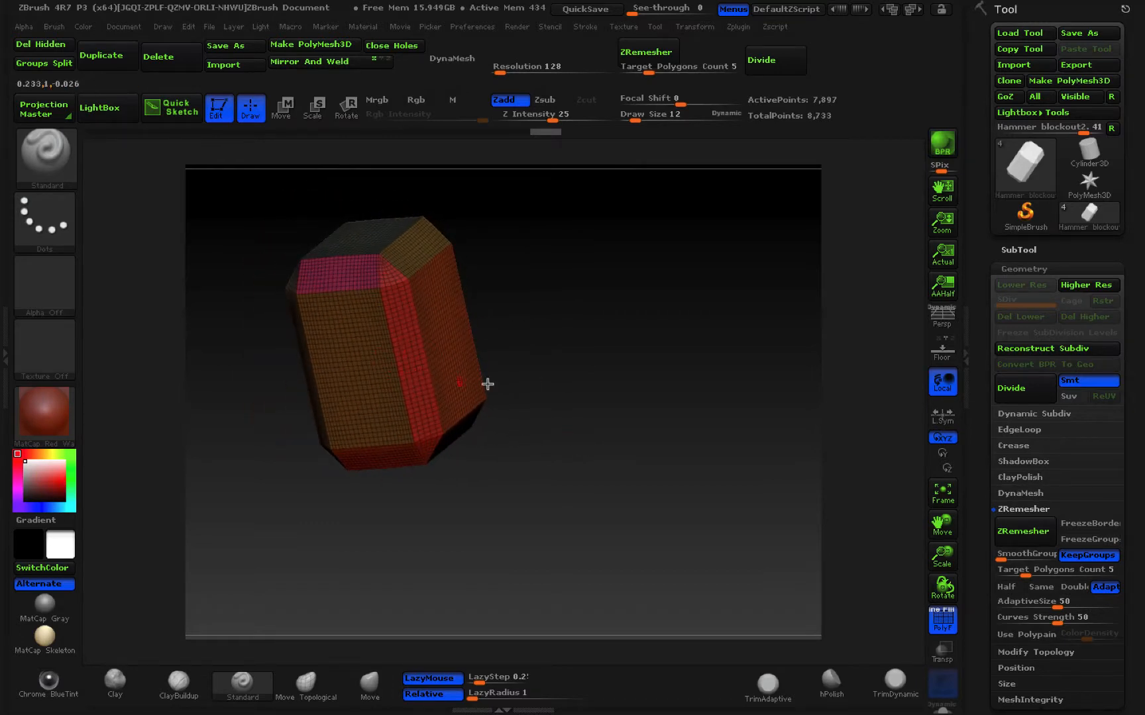
pyautogui.moveTo(487, 384)
pyautogui.mouseDown()
pyautogui.moveTo(569, 375)
pyautogui.moveTo(613, 458)
pyautogui.moveTo(616, 500)
pyautogui.moveTo(623, 386)
pyautogui.moveTo(552, 450)
pyautogui.moveTo(559, 439)
pyautogui.moveTo(671, 430)
pyautogui.mouseUp()
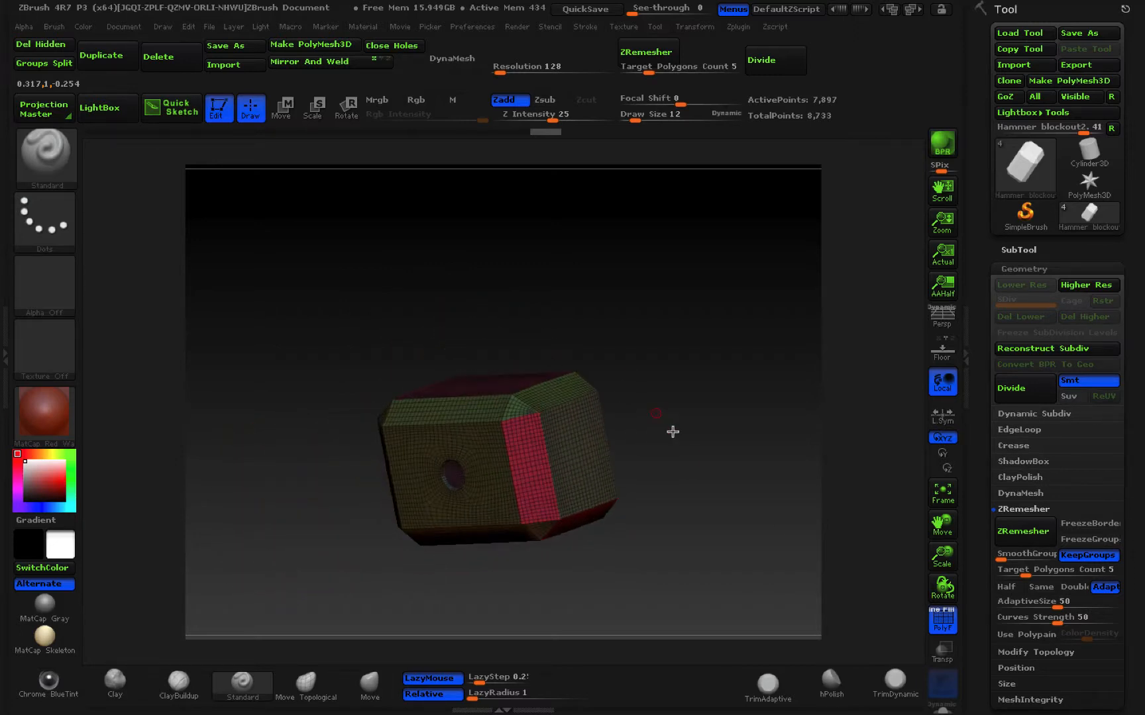
pyautogui.click(945, 622)
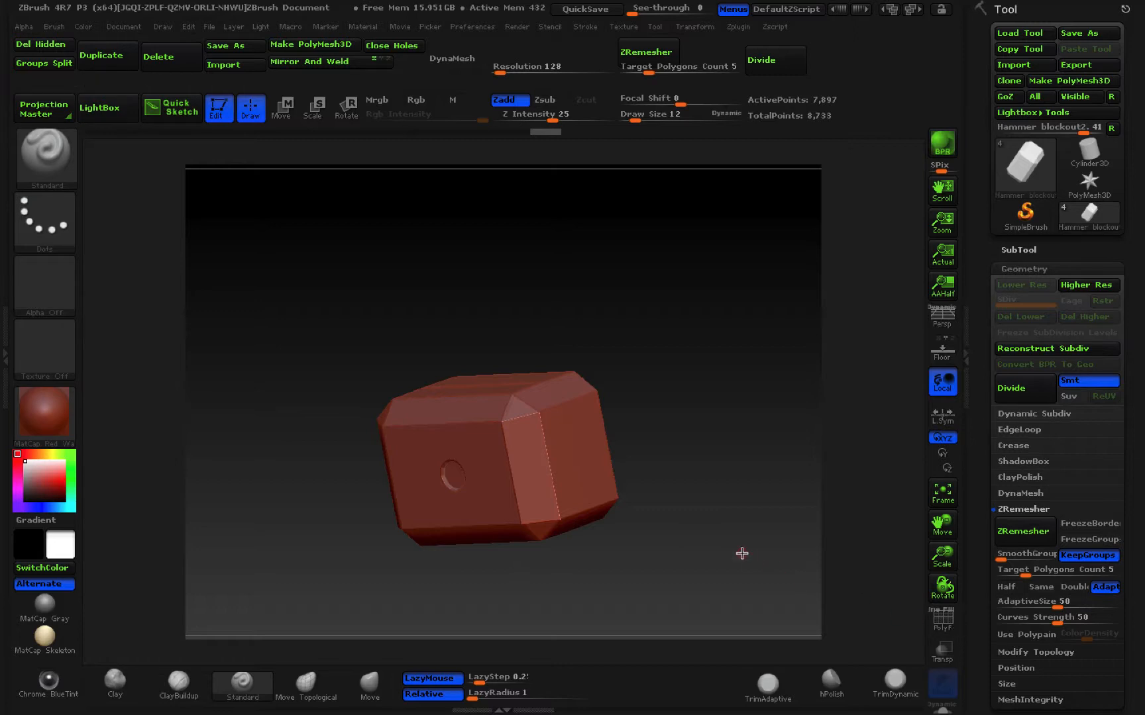
pyautogui.moveTo(698, 536); pyautogui.dragTo(602, 383)
pyautogui.click(939, 623)
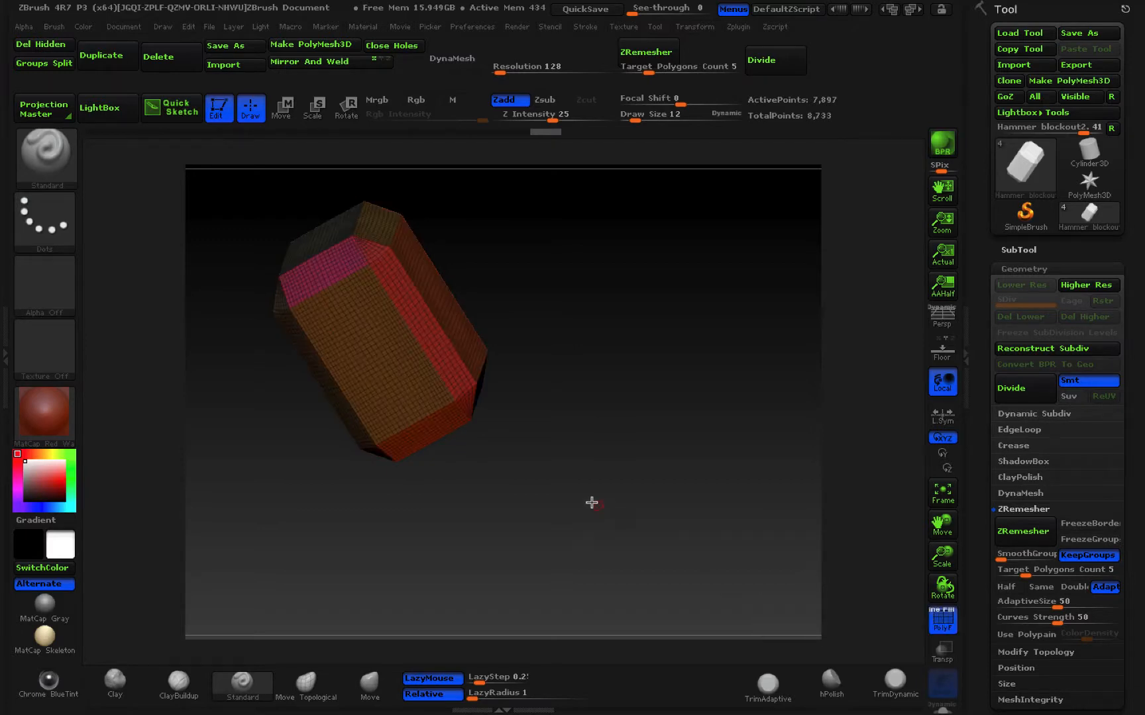
pyautogui.moveTo(593, 500); pyautogui.dragTo(593, 543)
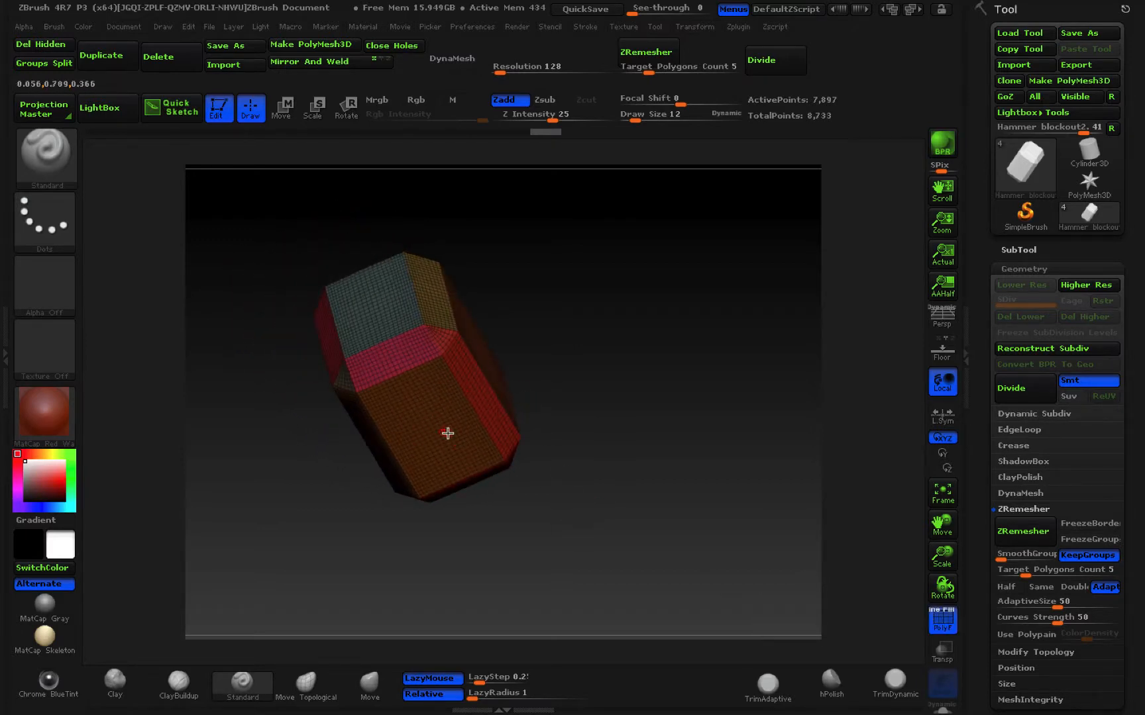
# Subdivide the hammer head twice and hide its polyframe to view the smoothed surface.
pyautogui.click(1011, 388)
pyautogui.click(1011, 388)
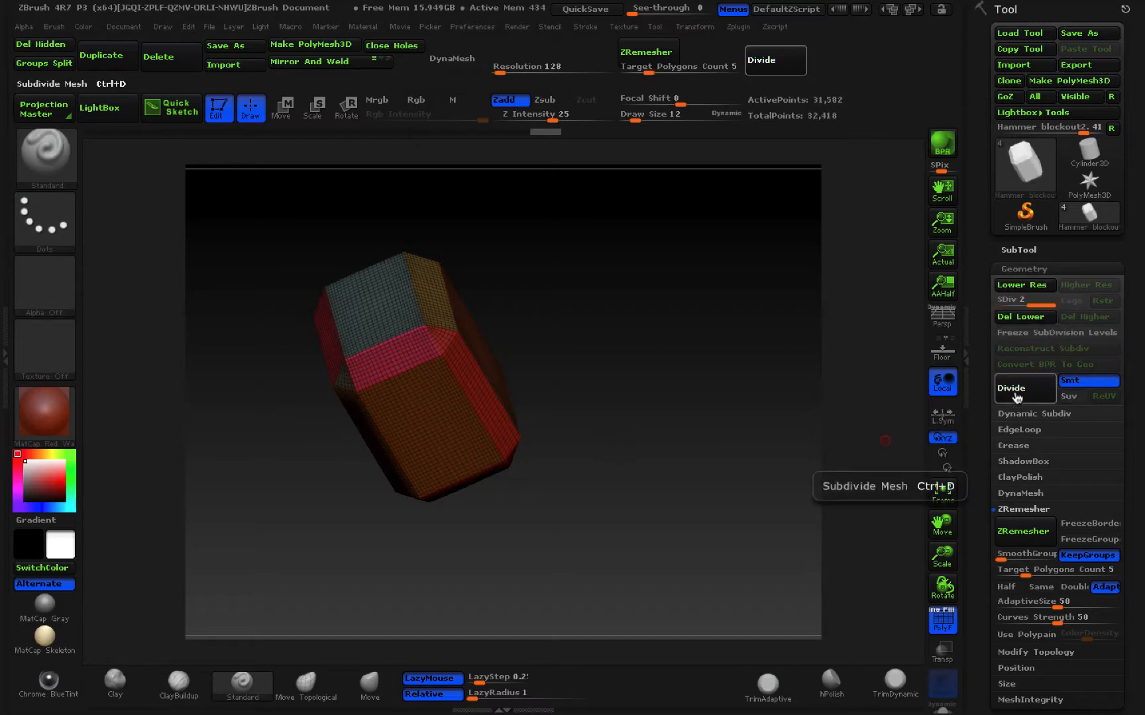
pyautogui.click(942, 619)
pyautogui.moveTo(677, 516); pyautogui.dragTo(641, 535)
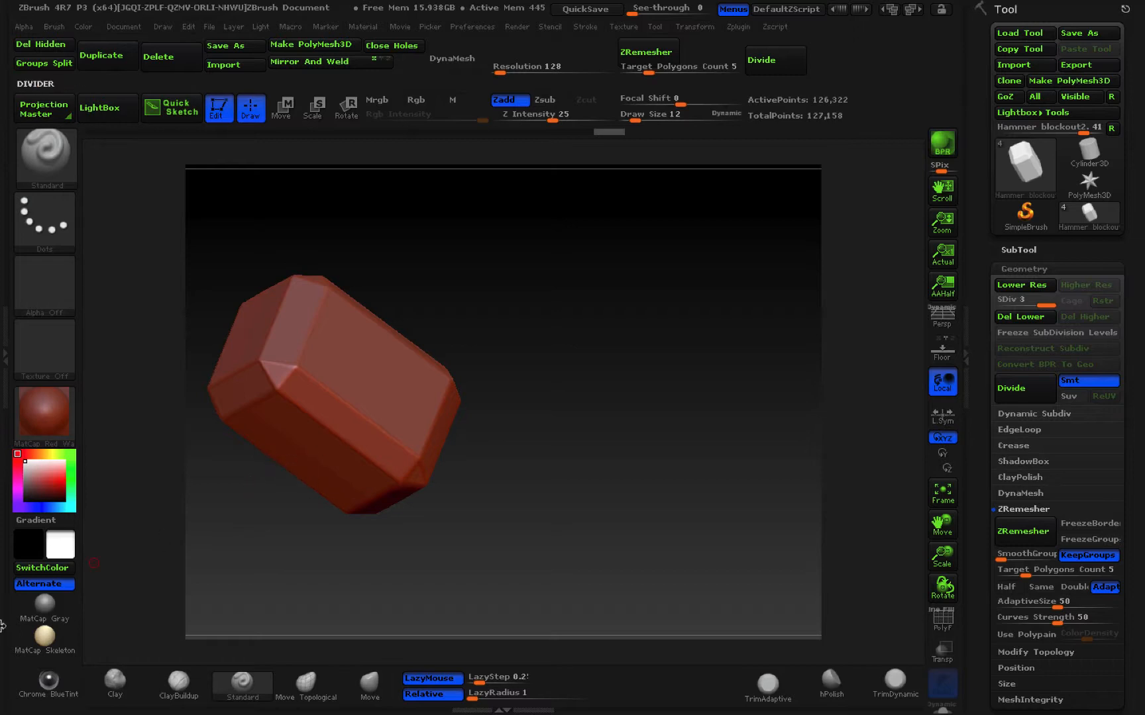
# Apply the MatCap Gray material and view the hammer head with it from several sides.
pyautogui.click(40, 617)
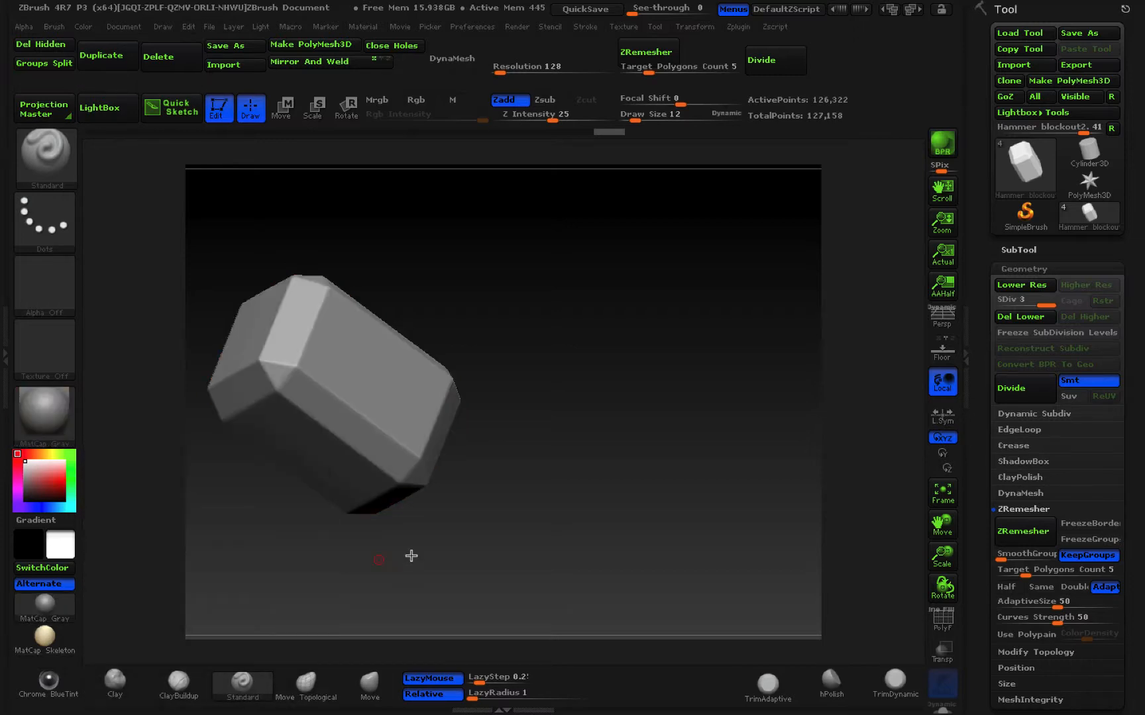
pyautogui.moveTo(384, 552); pyautogui.dragTo(683, 518)
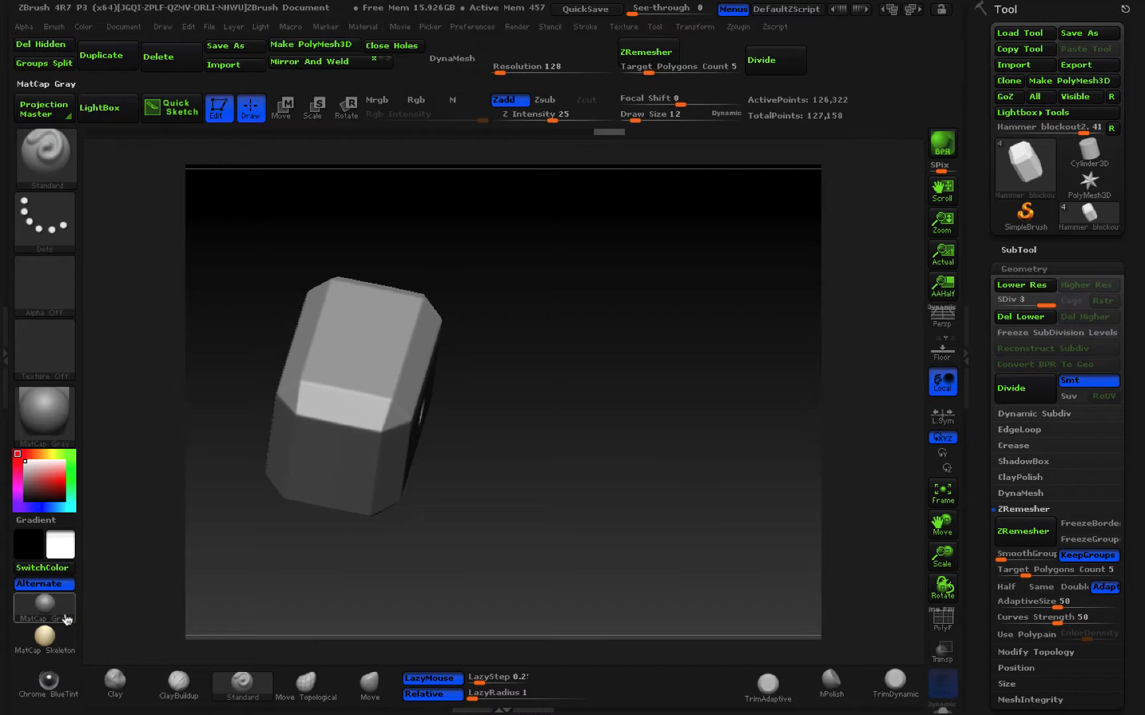
pyautogui.click(43, 416)
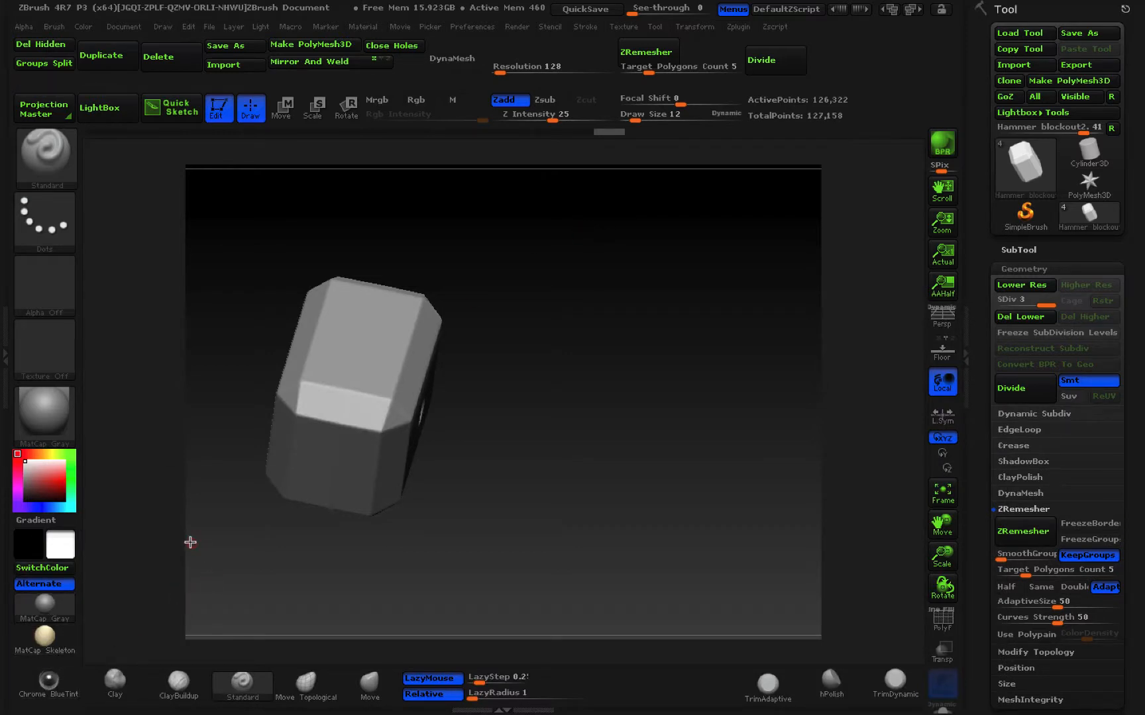
pyautogui.moveTo(459, 559)
pyautogui.mouseDown()
pyautogui.moveTo(514, 558)
pyautogui.moveTo(438, 582)
pyautogui.moveTo(513, 499)
pyautogui.moveTo(467, 555)
pyautogui.mouseUp()
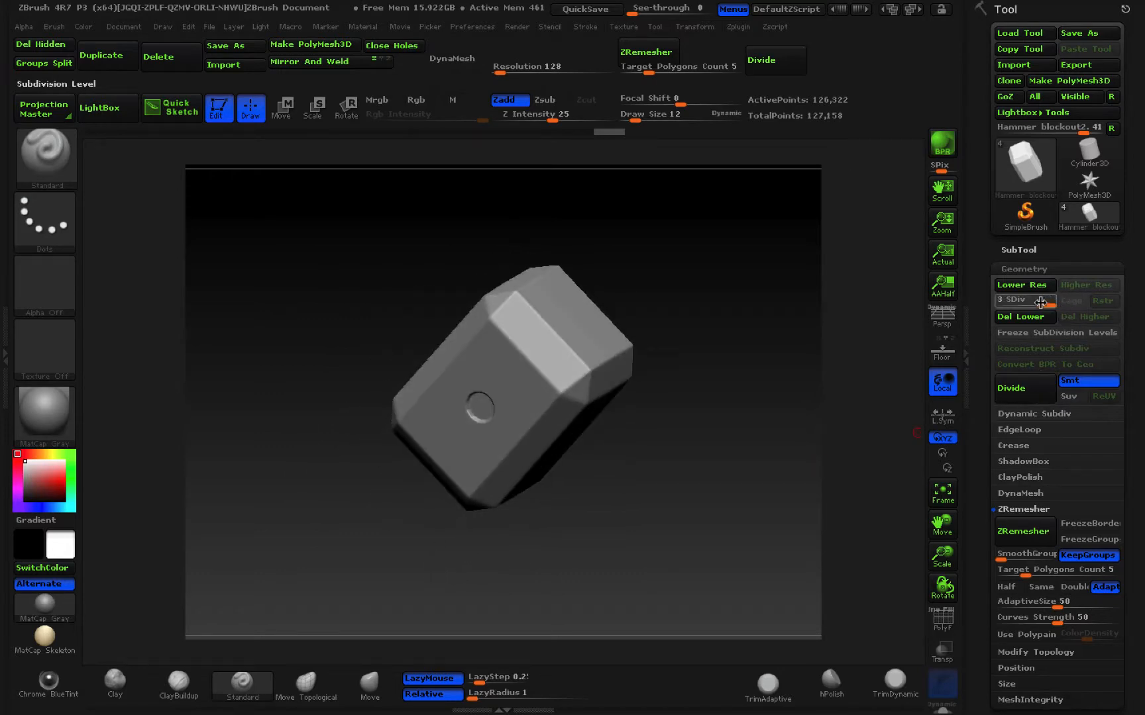
# Return the hammer head to subdivision level 1 and delete its higher subdivision levels.
pyautogui.moveTo(1045, 305); pyautogui.dragTo(993, 307)
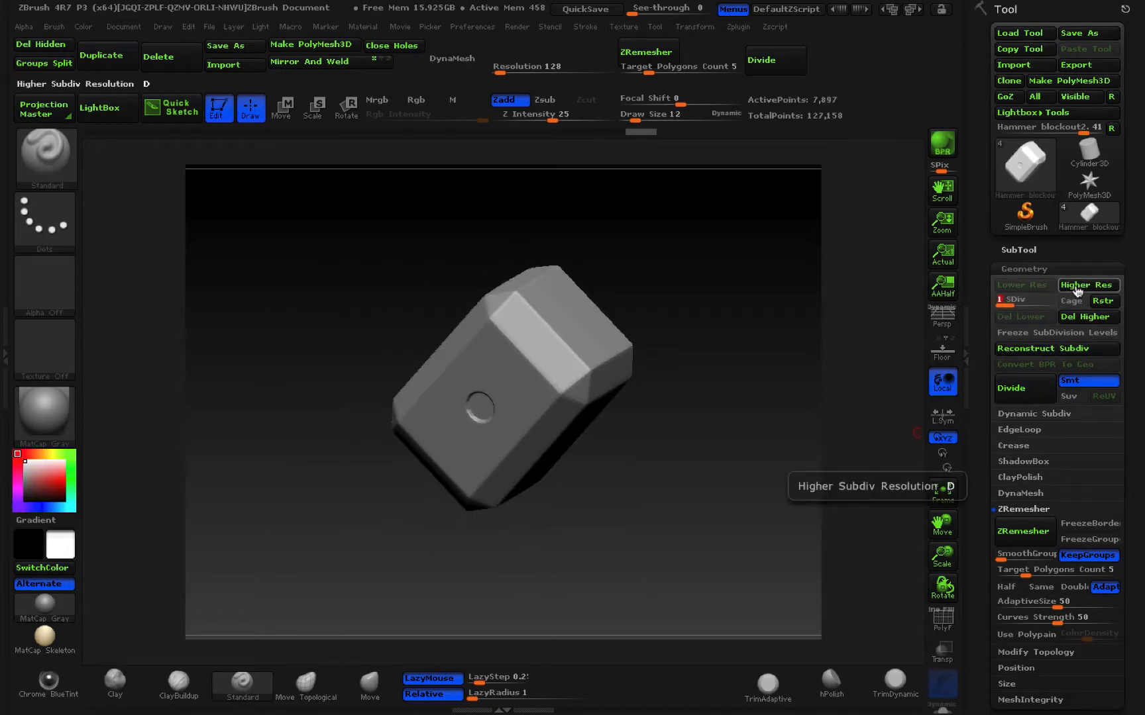
pyautogui.click(1084, 317)
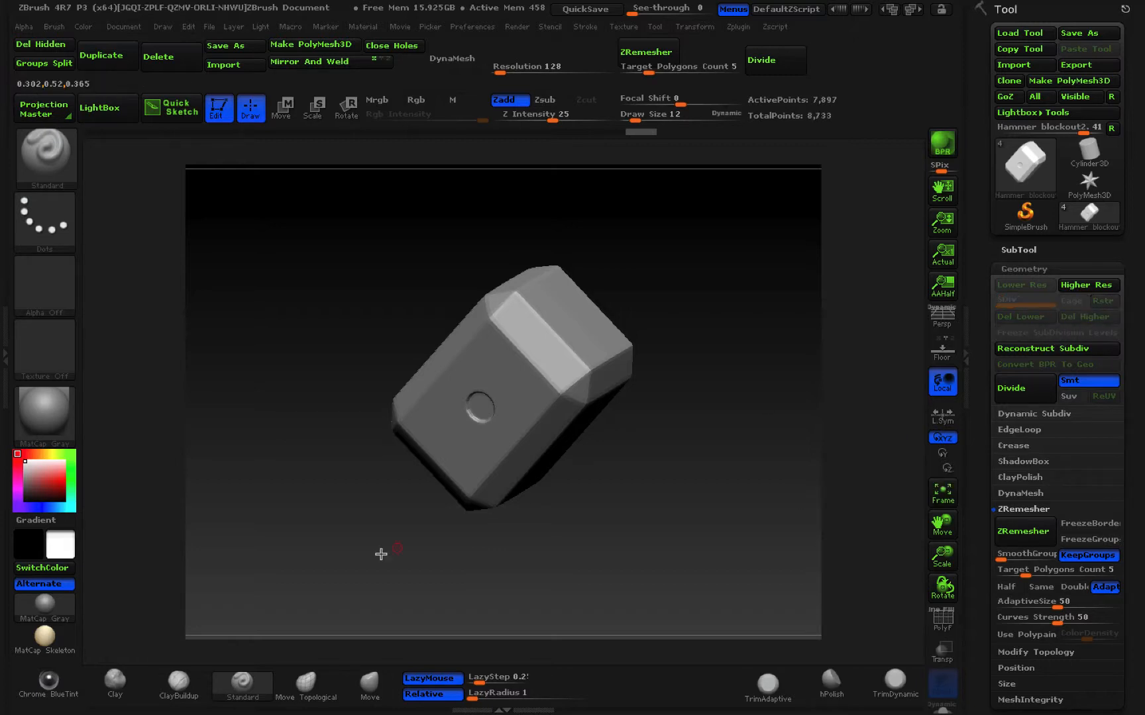
# Inspect the hammer head's hole and bevel edges up close, then show the polyframe to check the remeshed topology.
pyautogui.moveTo(547, 529); pyautogui.dragTo(627, 523)
pyautogui.moveTo(564, 519); pyautogui.dragTo(620, 358)
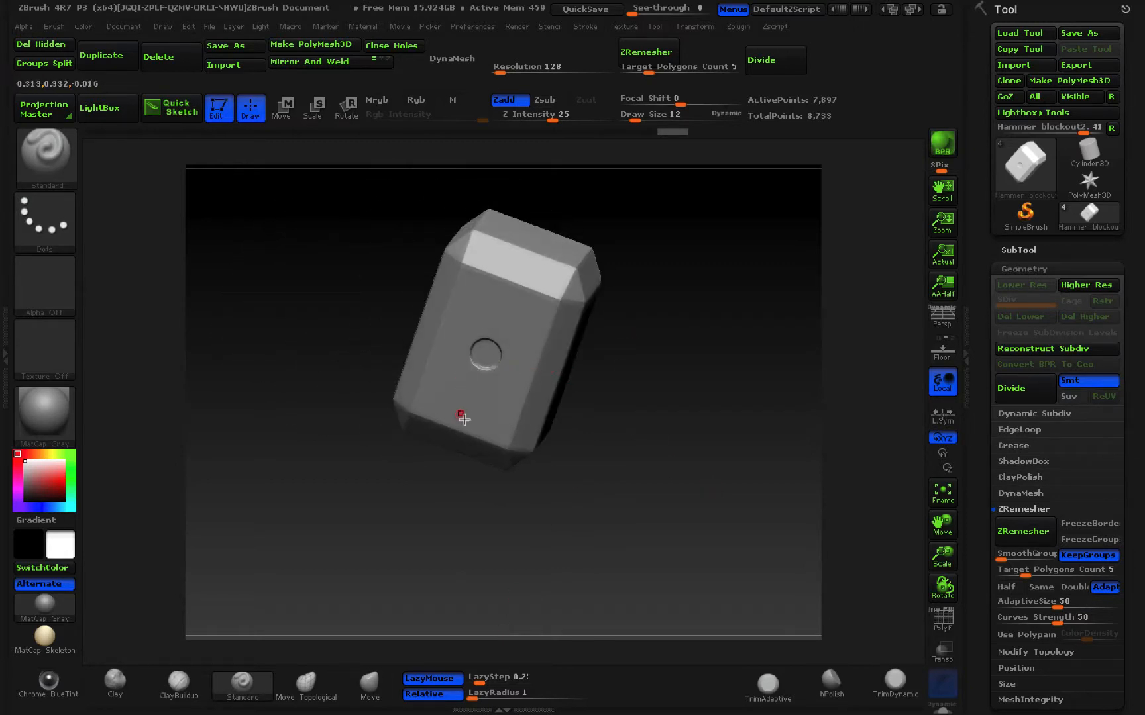
pyautogui.keyDown('ctrl'); pyautogui.moveTo(511, 368); pyautogui.dragTo(667, 391, button='right'); pyautogui.keyUp('ctrl')
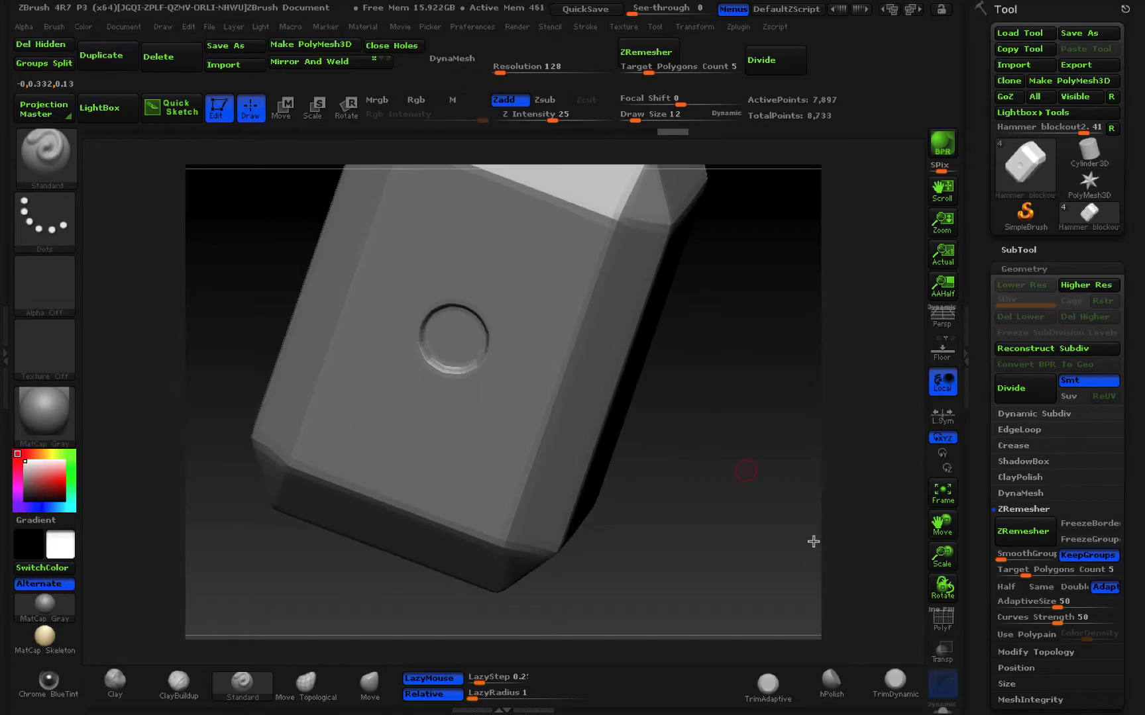
pyautogui.click(939, 621)
pyautogui.moveTo(653, 496); pyautogui.dragTo(535, 449)
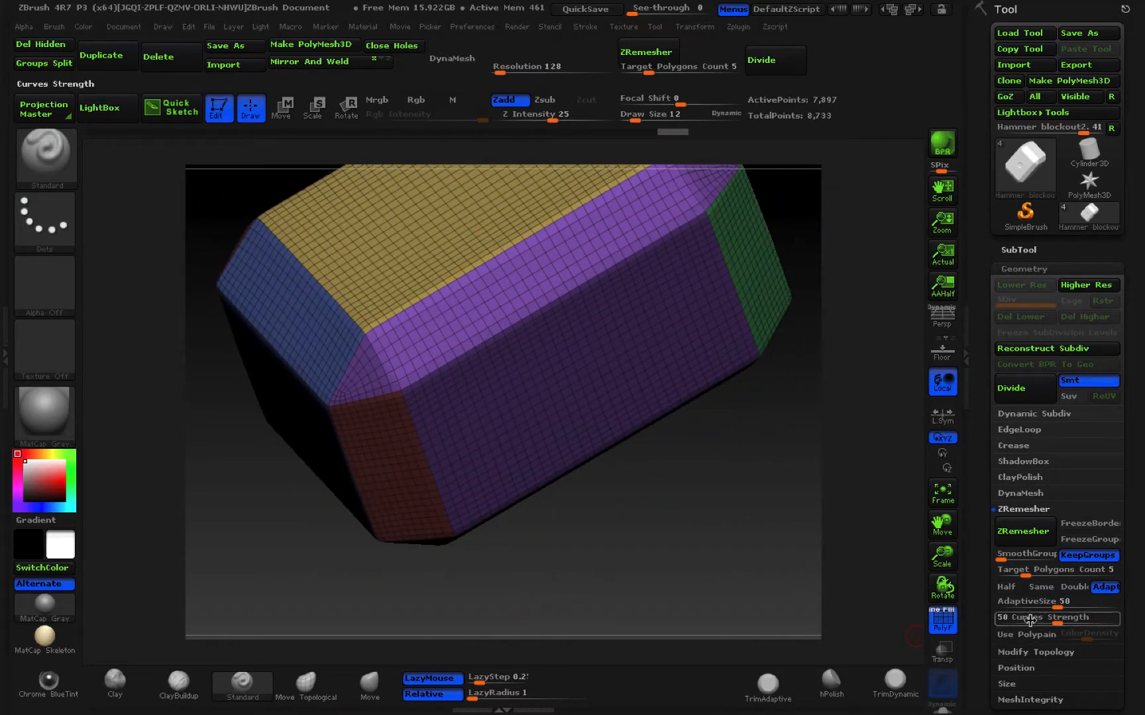
# Hide the polyframe and inspect the remeshed hammer head's bevels, corners and underside.
pyautogui.click(942, 621)
pyautogui.moveTo(691, 584); pyautogui.dragTo(651, 491)
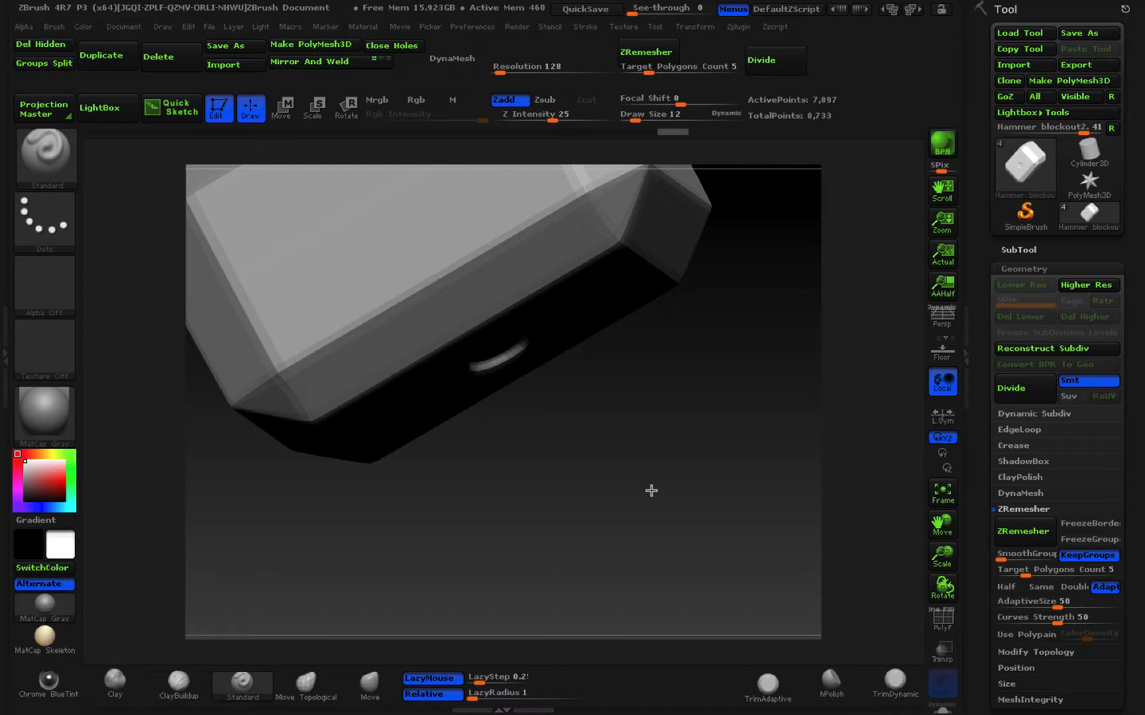
pyautogui.moveTo(651, 491); pyautogui.dragTo(716, 543)
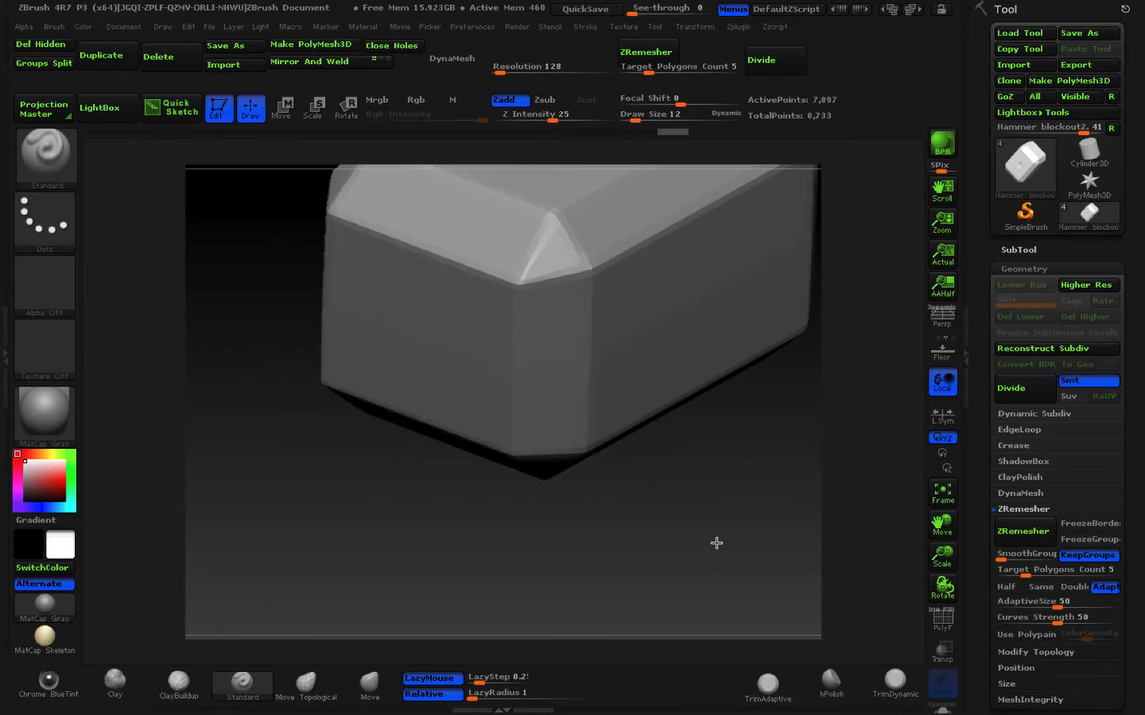
pyautogui.click(1023, 270)
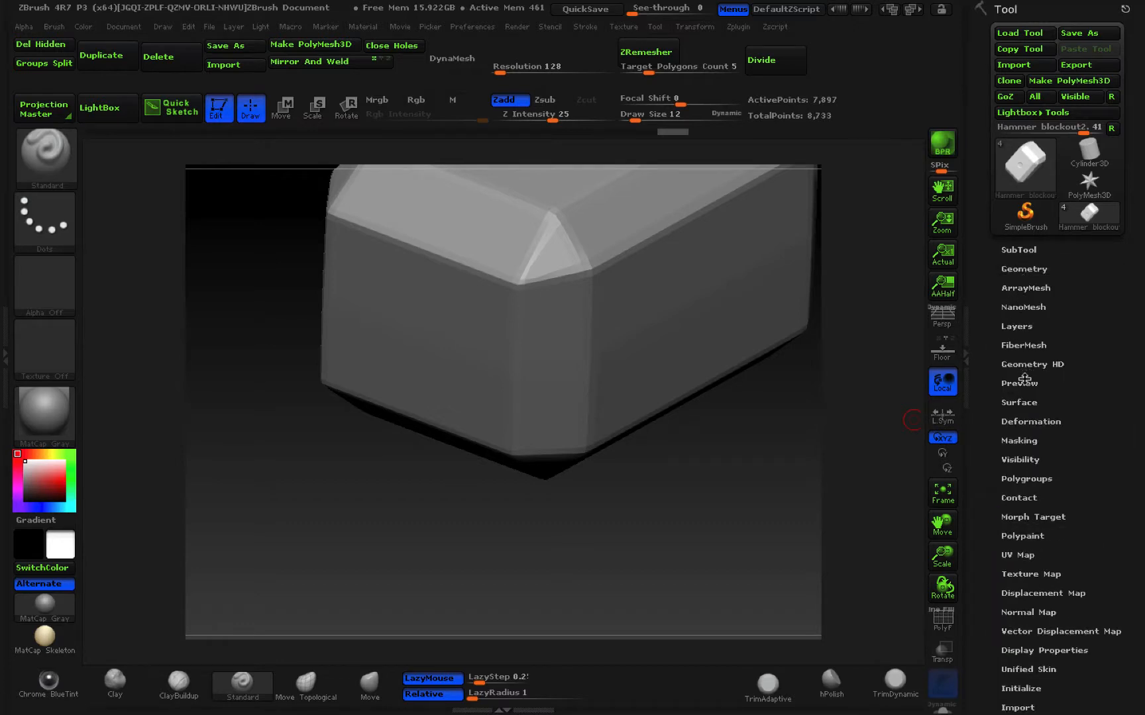
pyautogui.moveTo(737, 489); pyautogui.dragTo(783, 403)
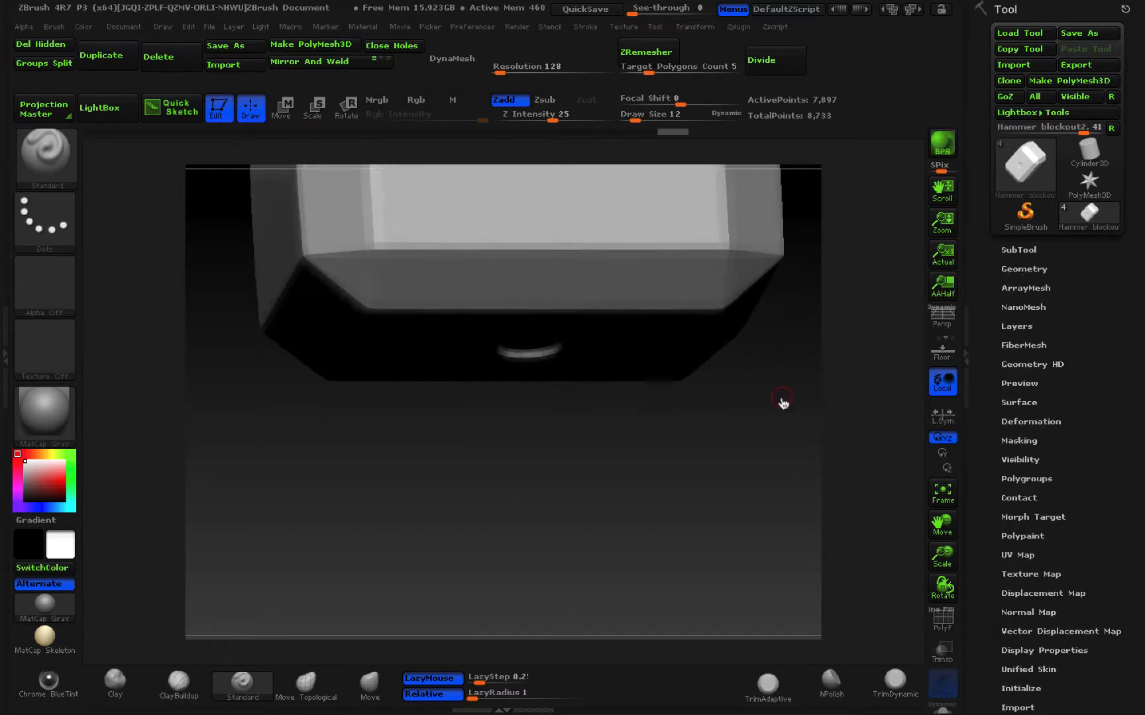
# Make the handle, Hammer blockout1, the active subtool and show its polyframe.
pyautogui.click(1018, 251)
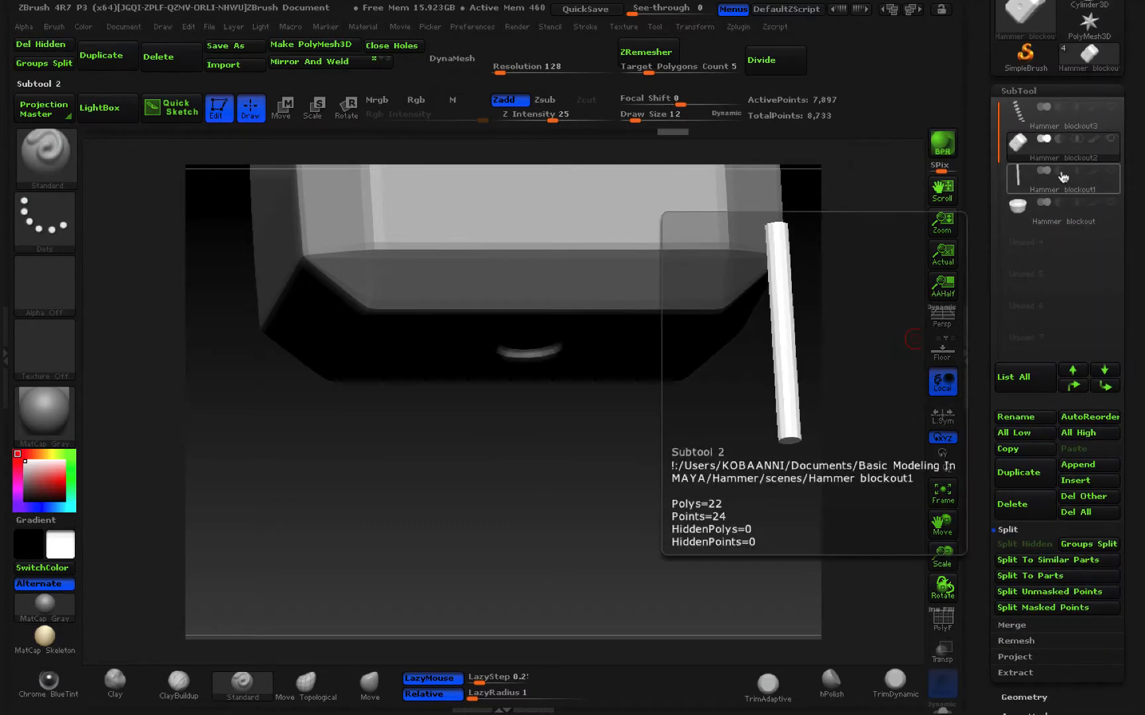
pyautogui.click(1032, 184)
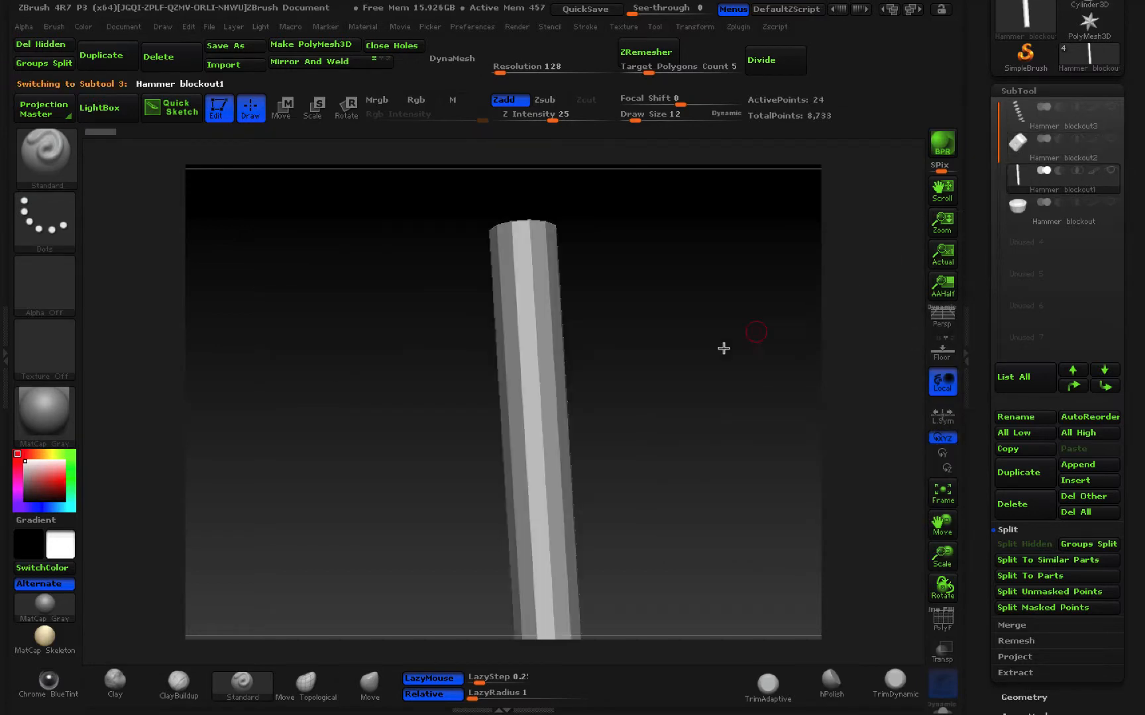
pyautogui.moveTo(723, 345); pyautogui.dragTo(700, 448)
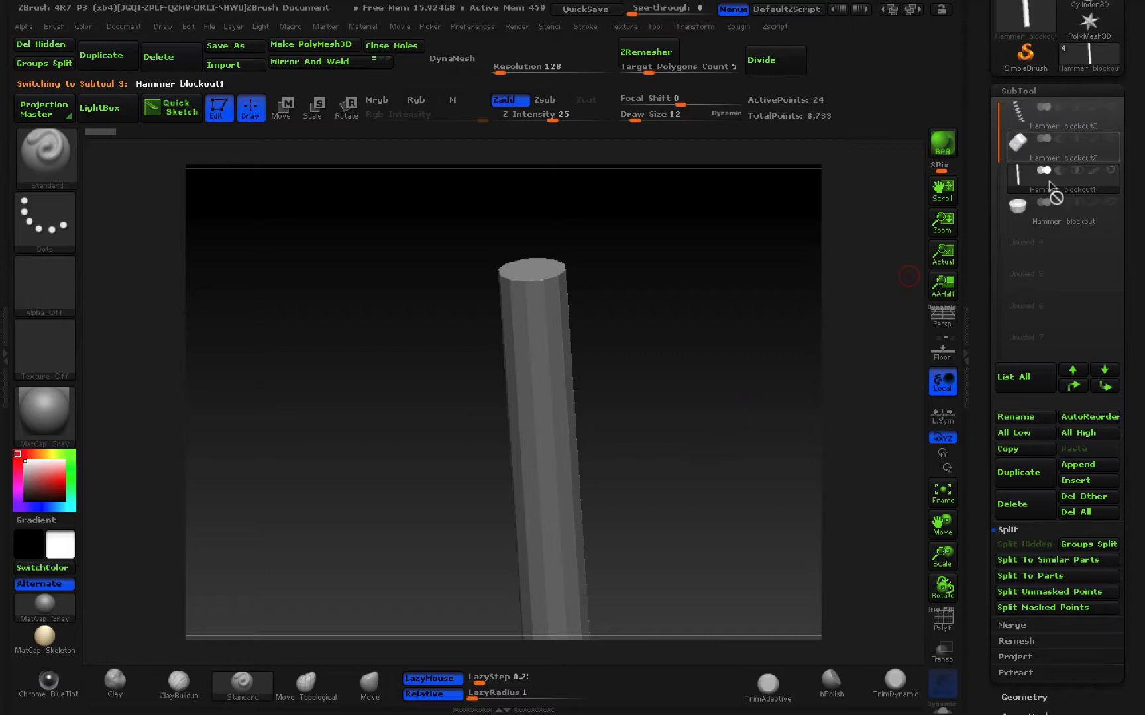
pyautogui.click(942, 626)
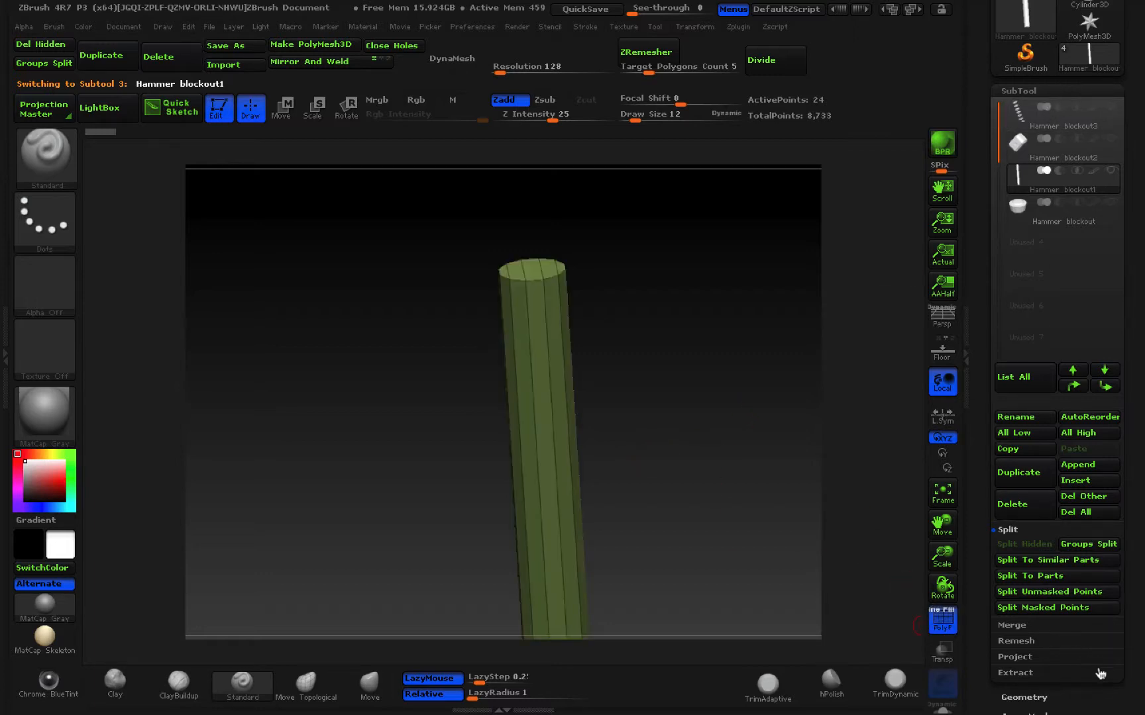
# Assign polygroups to the handle with Groups By Normals so its end caps are separate from the sides.
pyautogui.moveTo(1131, 656); pyautogui.dragTo(1125, 496)
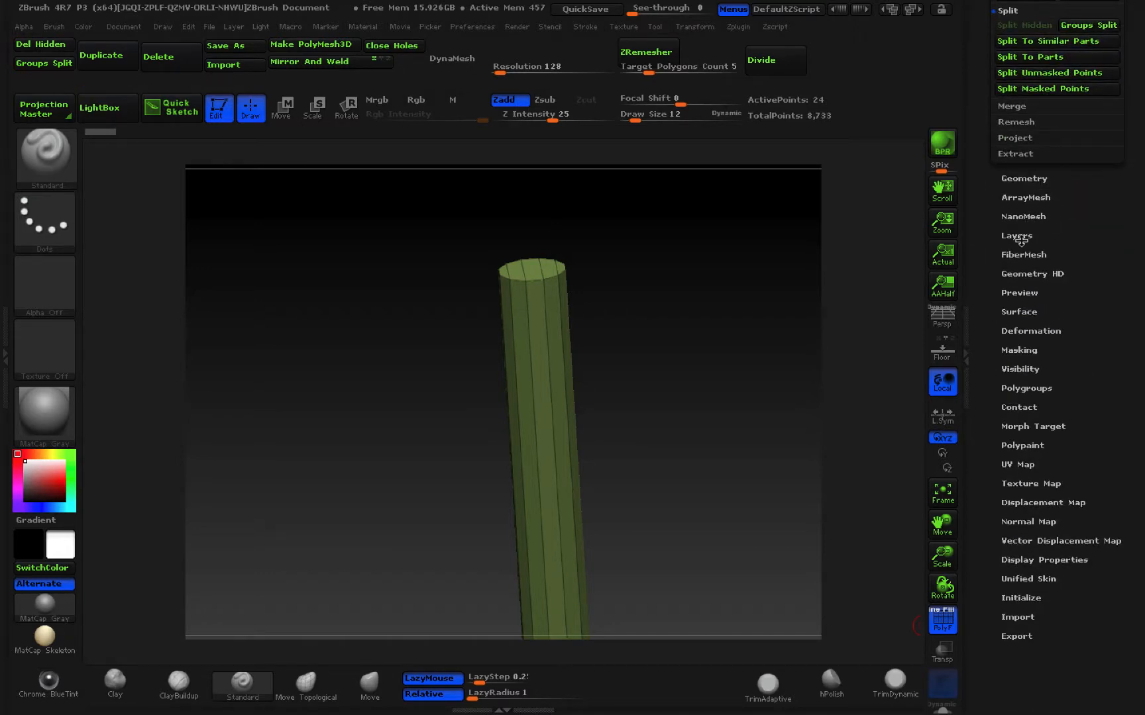
pyautogui.click(1026, 385)
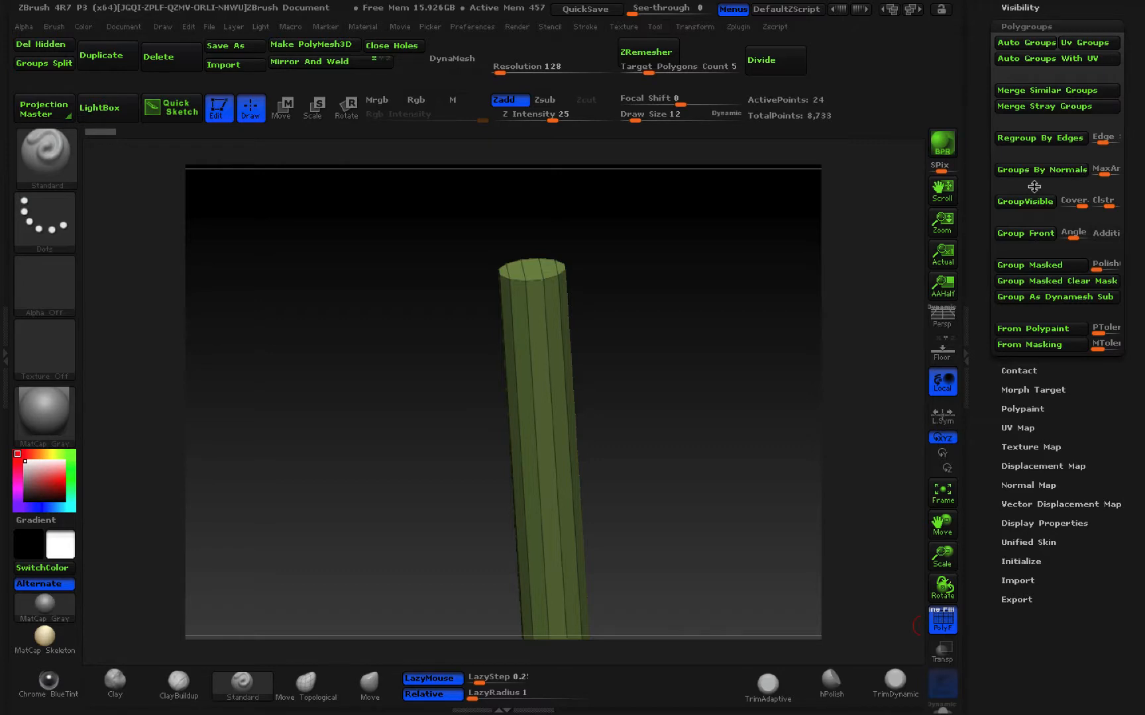
pyautogui.click(1067, 172)
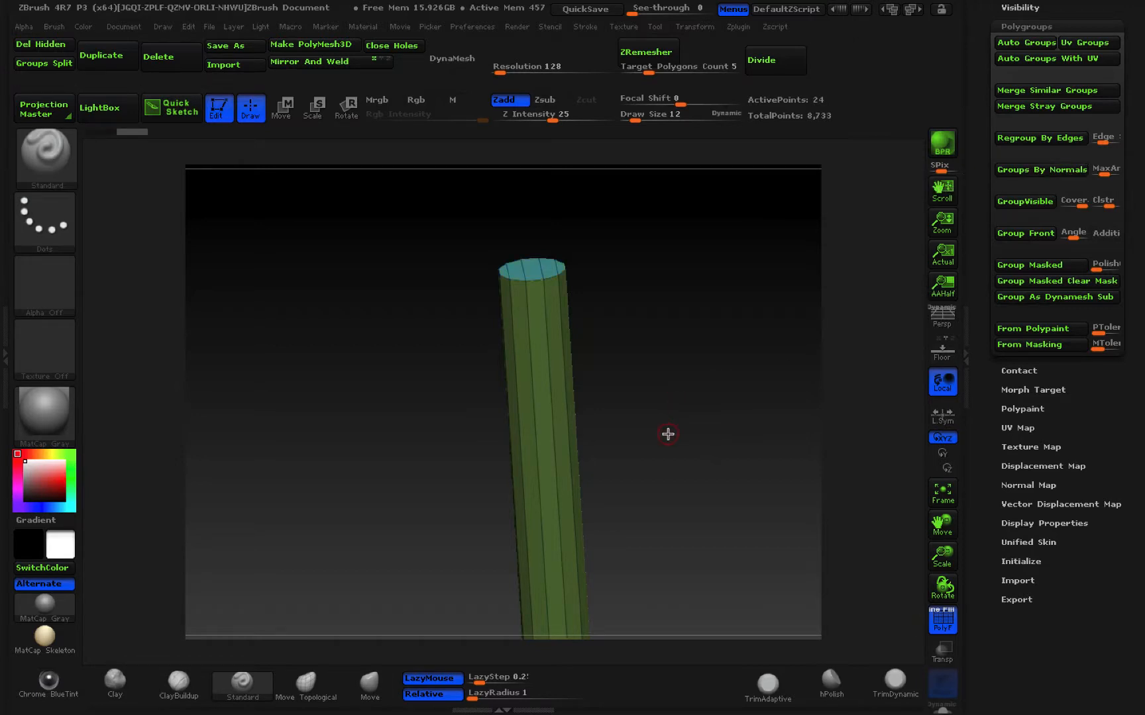
pyautogui.moveTo(645, 432)
pyautogui.keyDown('alt'); pyautogui.mouseDown()
pyautogui.moveTo(604, 402)
pyautogui.moveTo(601, 422)
pyautogui.moveTo(587, 284)
pyautogui.moveTo(562, 480)
pyautogui.moveTo(599, 424)
pyautogui.moveTo(580, 288)
pyautogui.moveTo(572, 314)
pyautogui.moveTo(647, 439)
pyautogui.moveTo(680, 386)
pyautogui.moveTo(656, 335)
pyautogui.mouseUp(); pyautogui.keyUp('alt')
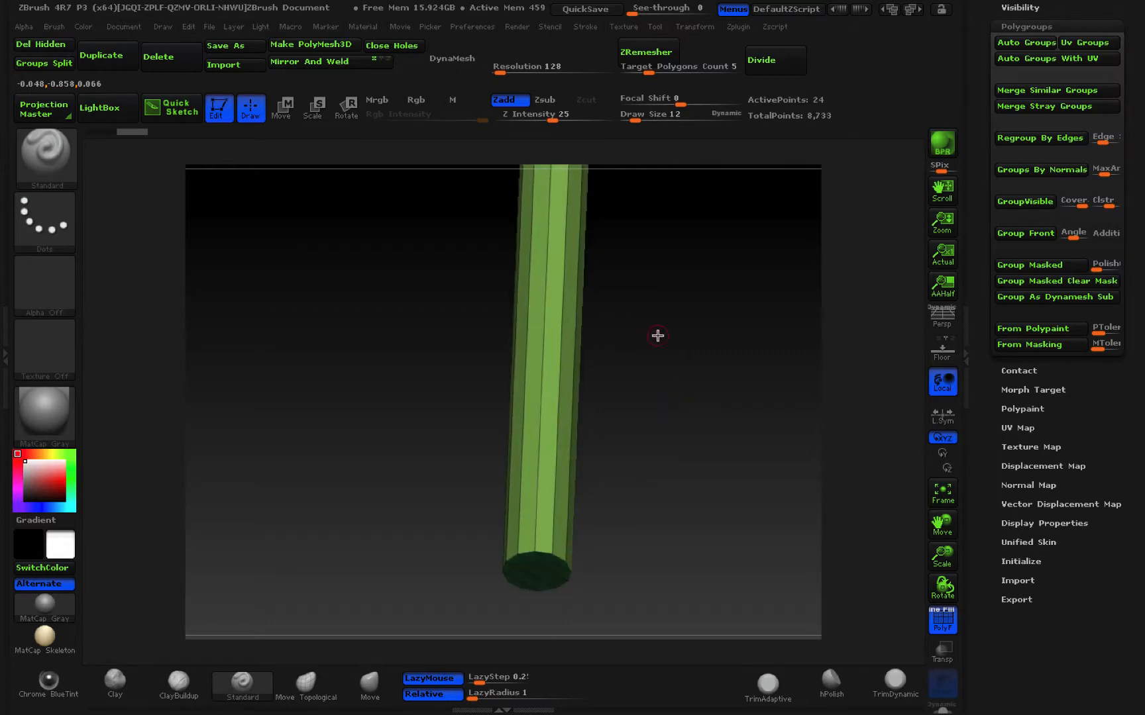
# Isolate the handle's side polygroup to check its separation from the end caps.
pyautogui.hotkey('ctrl', 'shift')
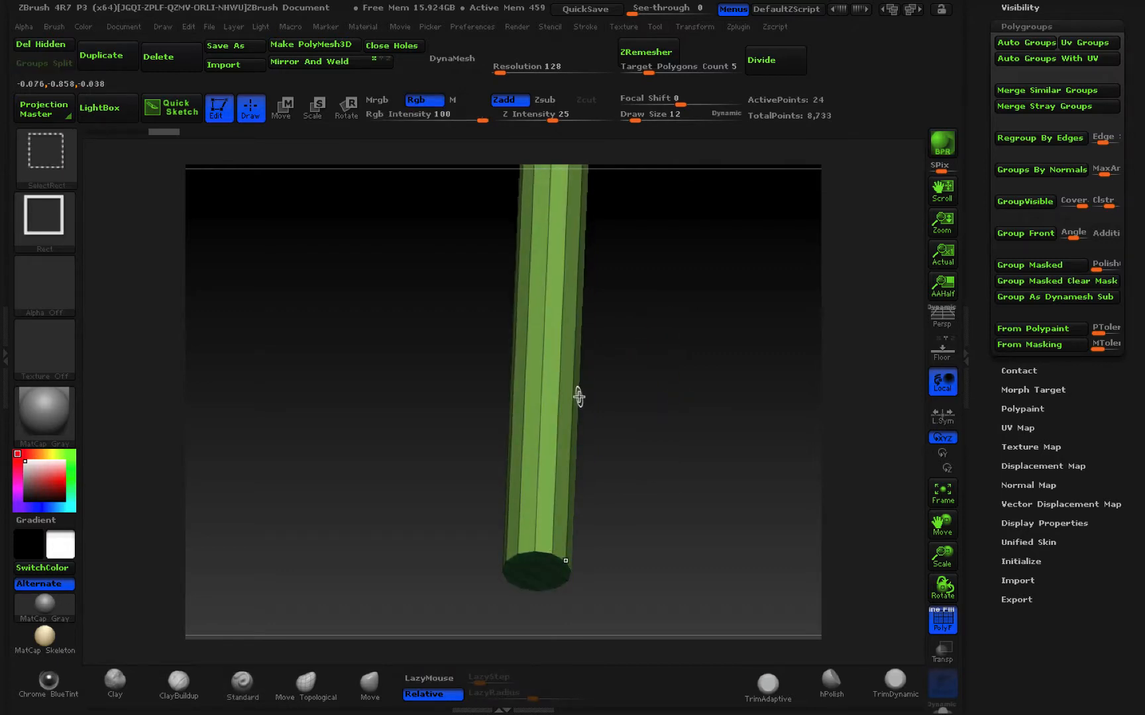
pyautogui.keyDown('ctrl'); pyautogui.keyDown('shift'); pyautogui.click(550, 368); pyautogui.keyUp('shift'); pyautogui.keyUp('ctrl')
pyautogui.keyDown('ctrl'); pyautogui.keyDown('shift'); pyautogui.click(658, 353); pyautogui.keyUp('shift'); pyautogui.keyUp('ctrl')
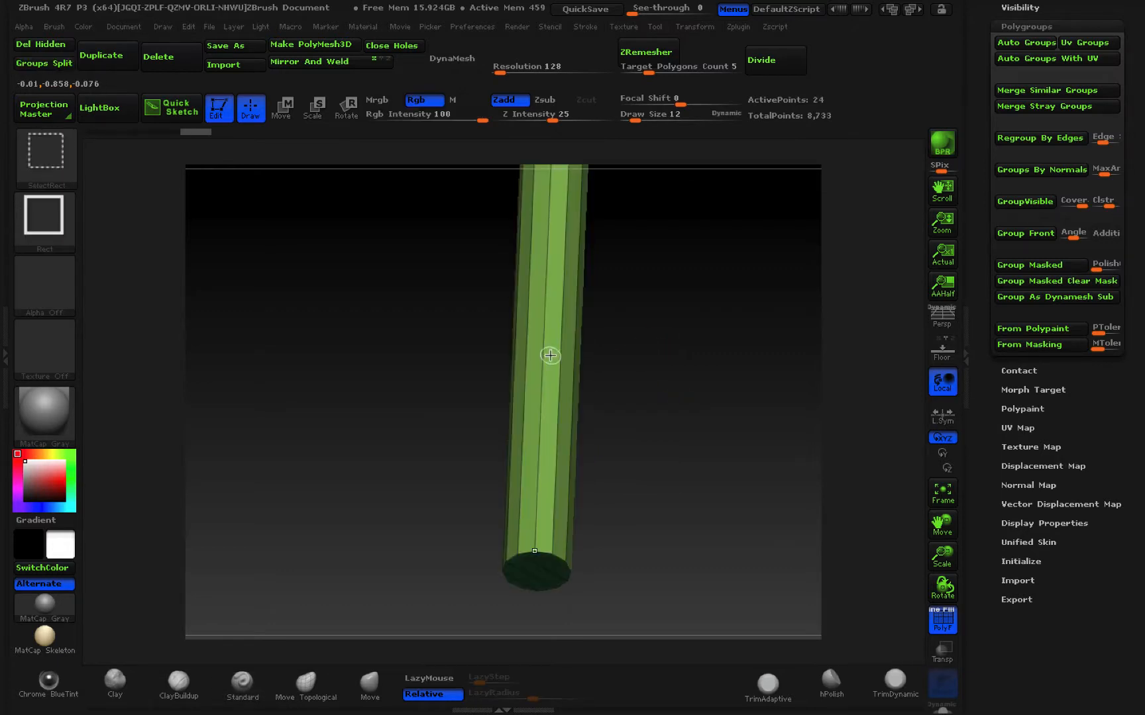
pyautogui.moveTo(635, 258)
pyautogui.keyDown('shift'); pyautogui.mouseDown()
pyautogui.moveTo(635, 314)
pyautogui.moveTo(570, 289)
pyautogui.mouseUp(); pyautogui.keyUp('shift')
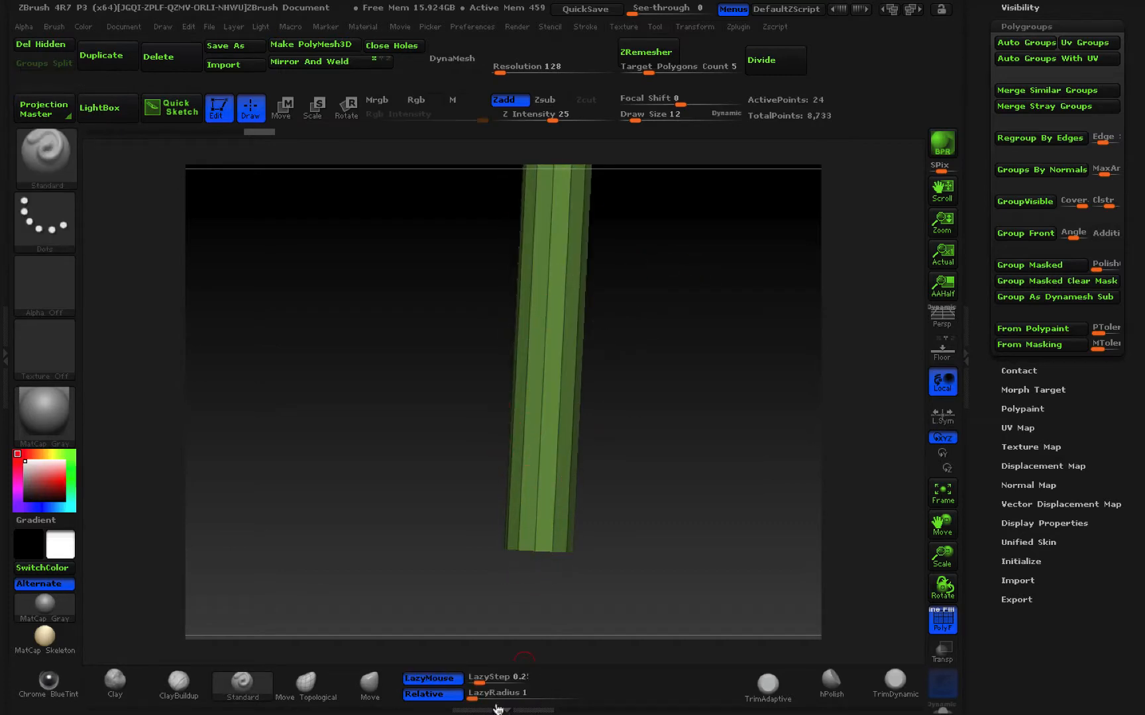
# Turn off the Relative option while keeping LazyMouse enabled.
pyautogui.click(437, 680)
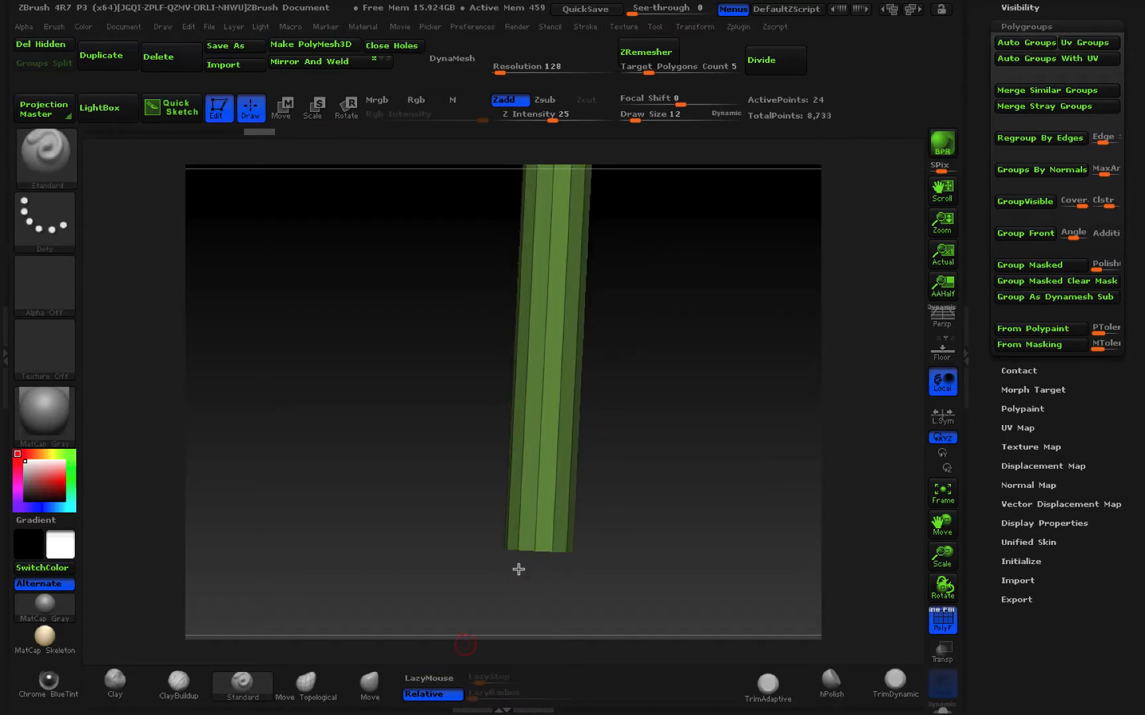
pyautogui.click(434, 693)
pyautogui.click(430, 679)
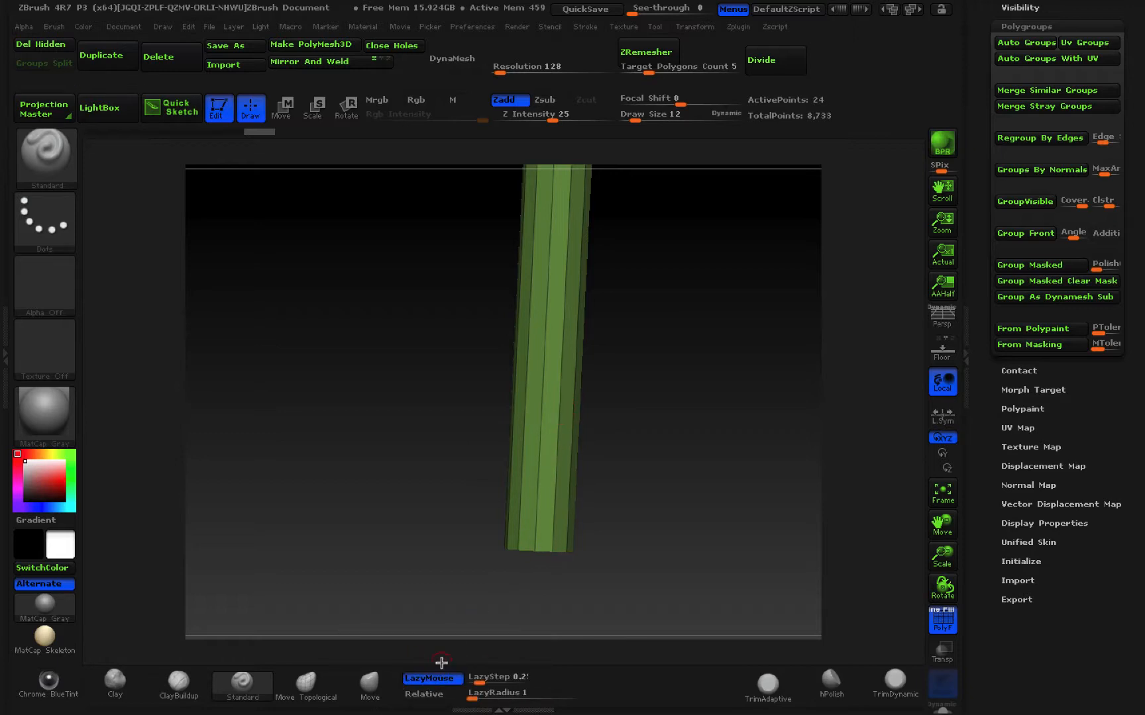
# Invert the handle's visible polygroups, restore the full mesh and examine its sides and end cap.
pyautogui.moveTo(528, 475); pyautogui.dragTo(510, 383)
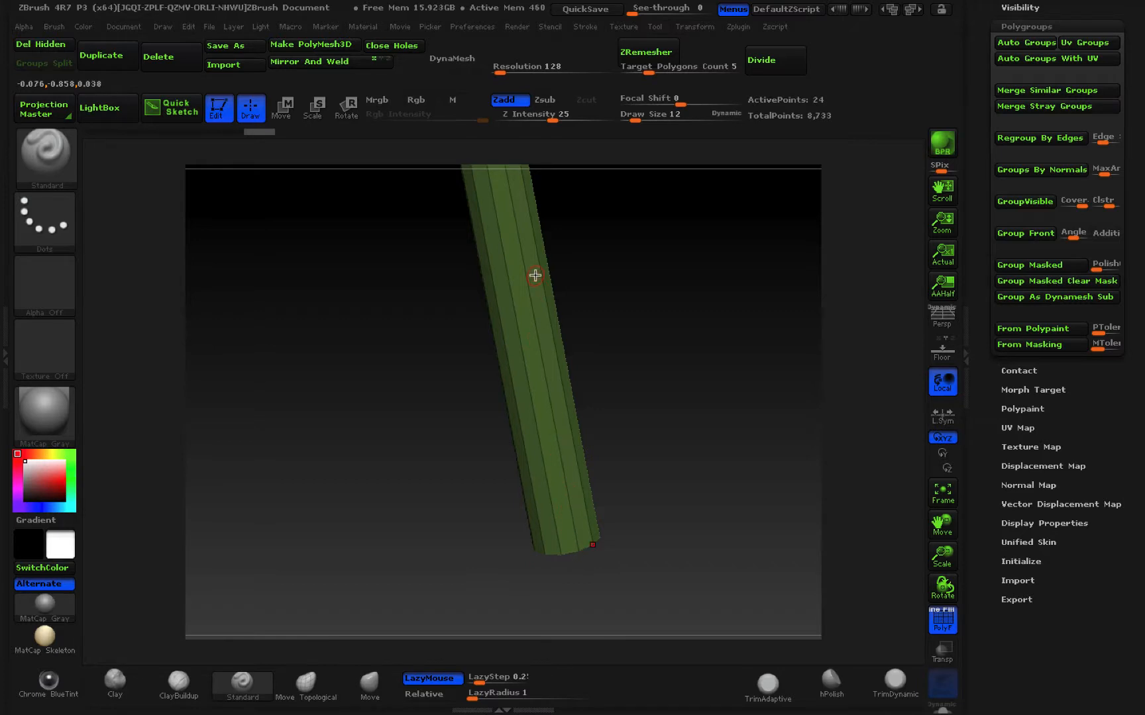
pyautogui.hotkey('ctrl', 'shift')
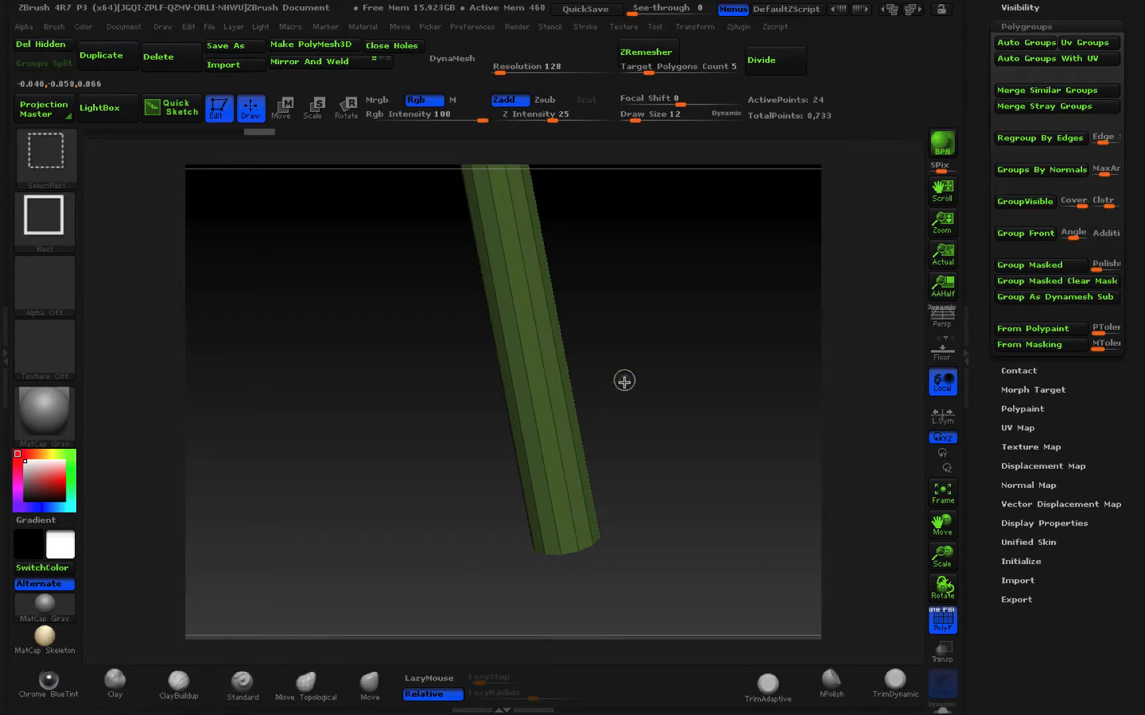
pyautogui.keyDown('ctrl'); pyautogui.keyDown('shift'); pyautogui.click(652, 388); pyautogui.keyUp('shift'); pyautogui.keyUp('ctrl')
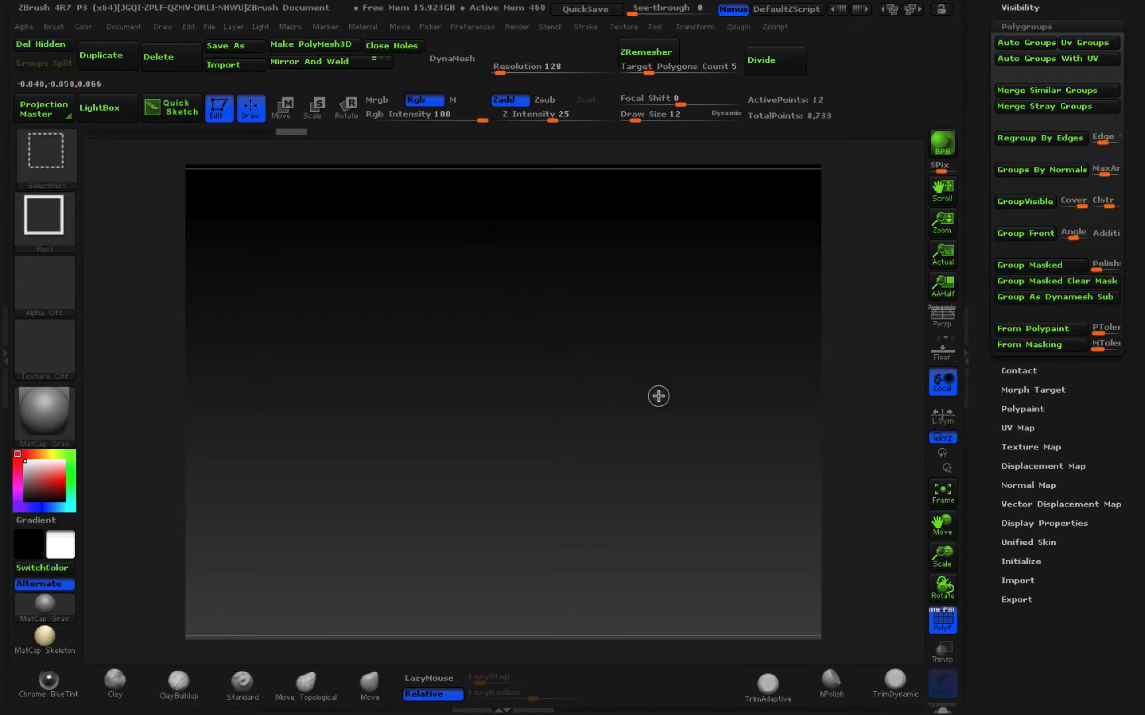
pyautogui.keyDown('ctrl'); pyautogui.keyDown('shift'); pyautogui.click(659, 397); pyautogui.keyUp('shift'); pyautogui.keyUp('ctrl')
pyautogui.moveTo(650, 376)
pyautogui.keyDown('ctrl'); pyautogui.mouseDown(button='right')
pyautogui.moveTo(653, 398)
pyautogui.moveTo(643, 377)
pyautogui.moveTo(705, 425)
pyautogui.moveTo(630, 393)
pyautogui.moveTo(718, 439)
pyautogui.moveTo(634, 406)
pyautogui.moveTo(708, 427)
pyautogui.moveTo(582, 431)
pyautogui.moveTo(534, 457)
pyautogui.moveTo(408, 485)
pyautogui.moveTo(468, 485)
pyautogui.mouseUp(button='right'); pyautogui.keyUp('ctrl')
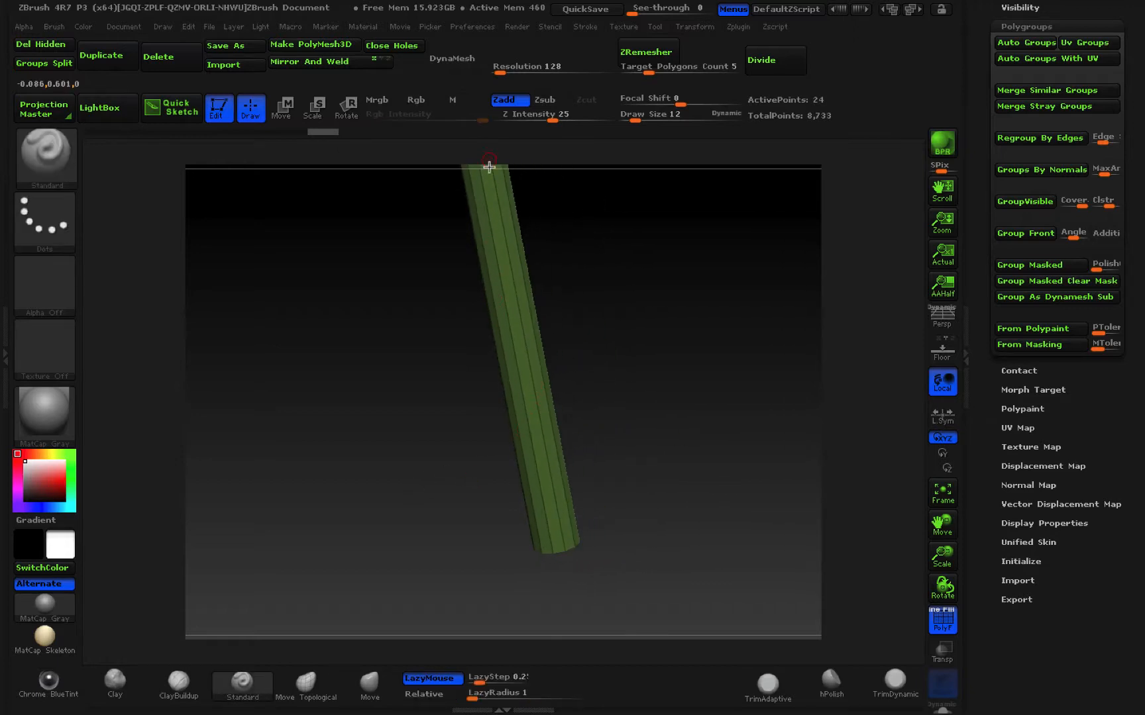
pyautogui.moveTo(517, 302); pyautogui.dragTo(562, 357, button='right')
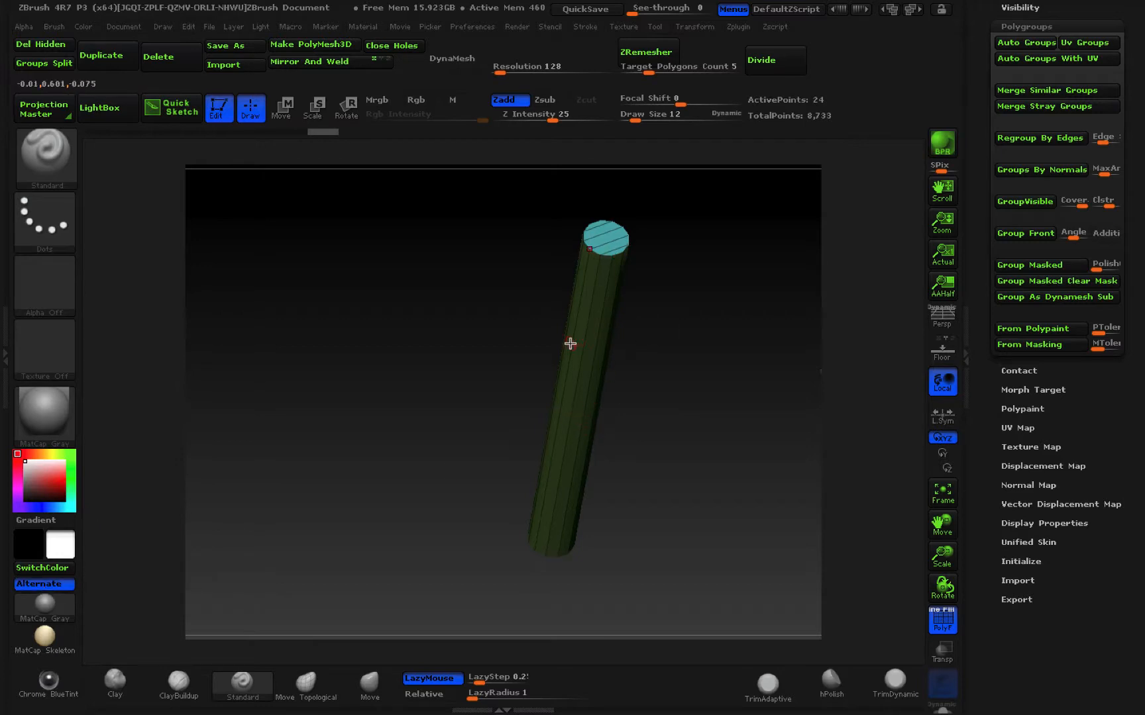
pyautogui.hotkey('ctrl', 'shift')
pyautogui.moveTo(685, 371); pyautogui.dragTo(739, 388)
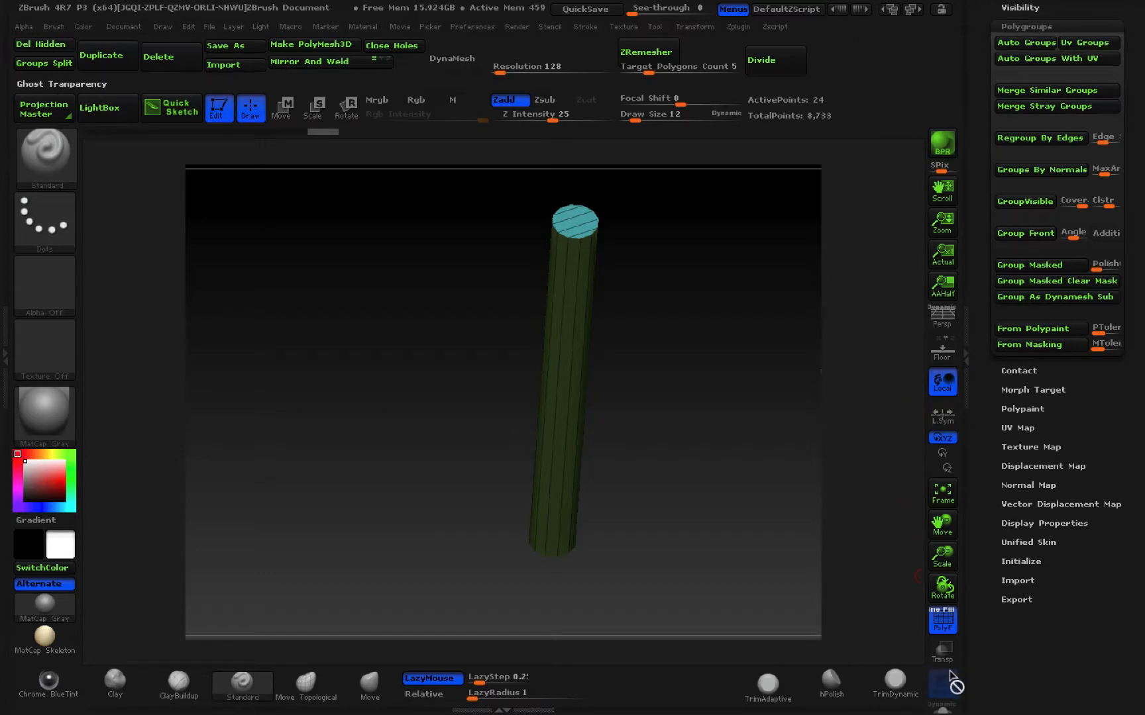
# View the handle's plain shading without the polyframe and turn the polyframe back on.
pyautogui.click(943, 619)
pyautogui.moveTo(722, 551)
pyautogui.mouseDown()
pyautogui.moveTo(707, 462)
pyautogui.moveTo(720, 549)
pyautogui.mouseUp()
pyautogui.click(1026, 26)
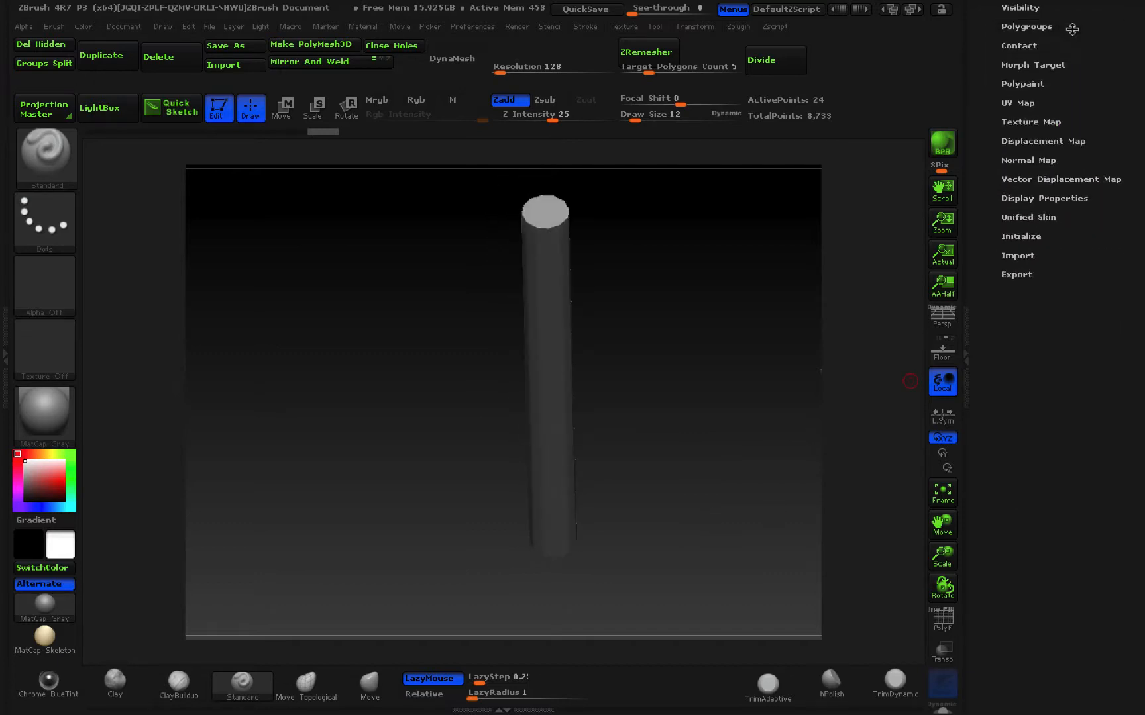
pyautogui.click(943, 618)
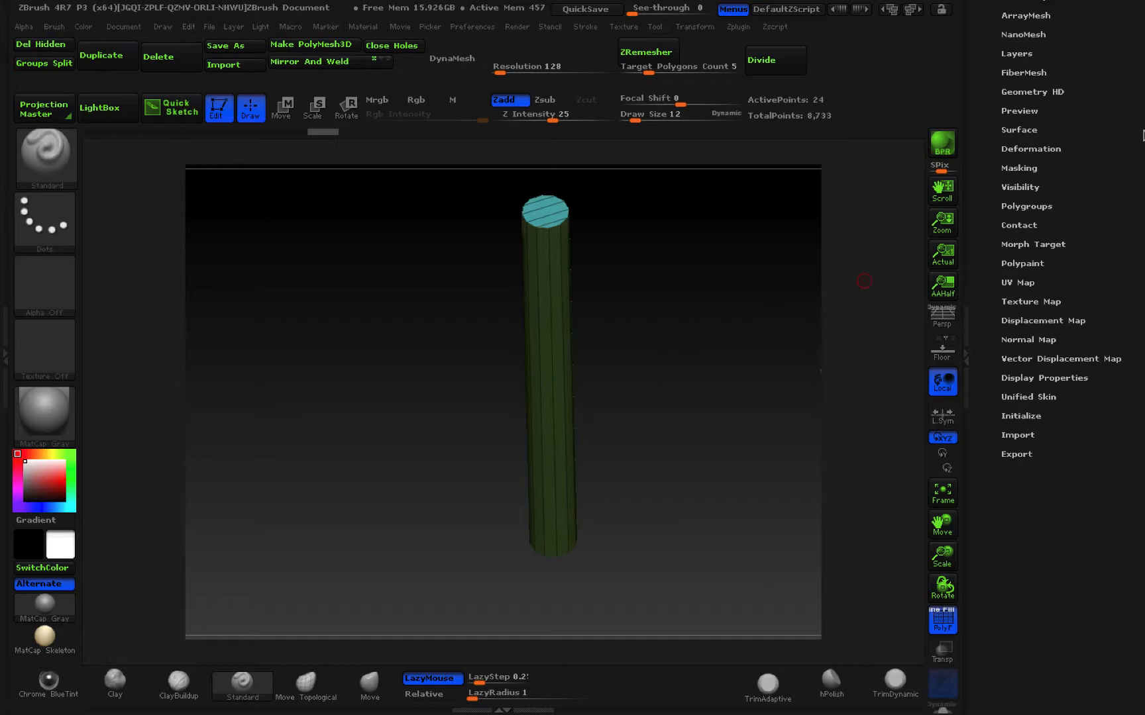
# Subdivide the handle twice as a smoothing test and undo the subdivisions.
pyautogui.scroll(5, 1086, 281)
pyautogui.click(1024, 269)
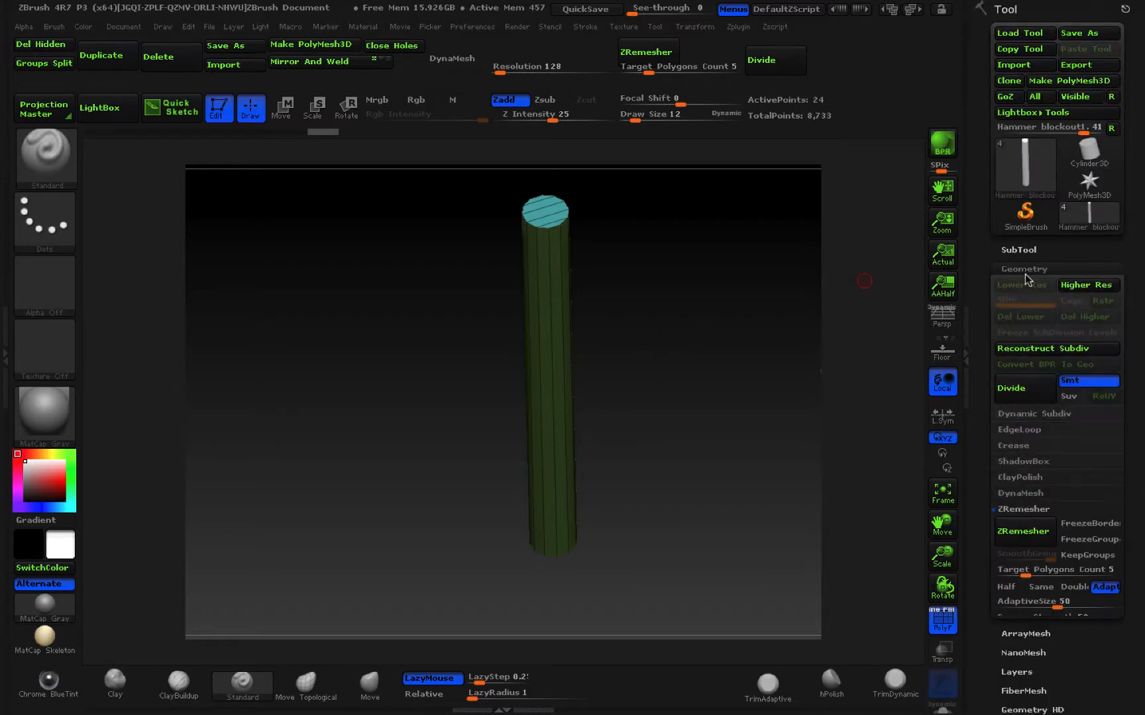
pyautogui.click(1021, 370)
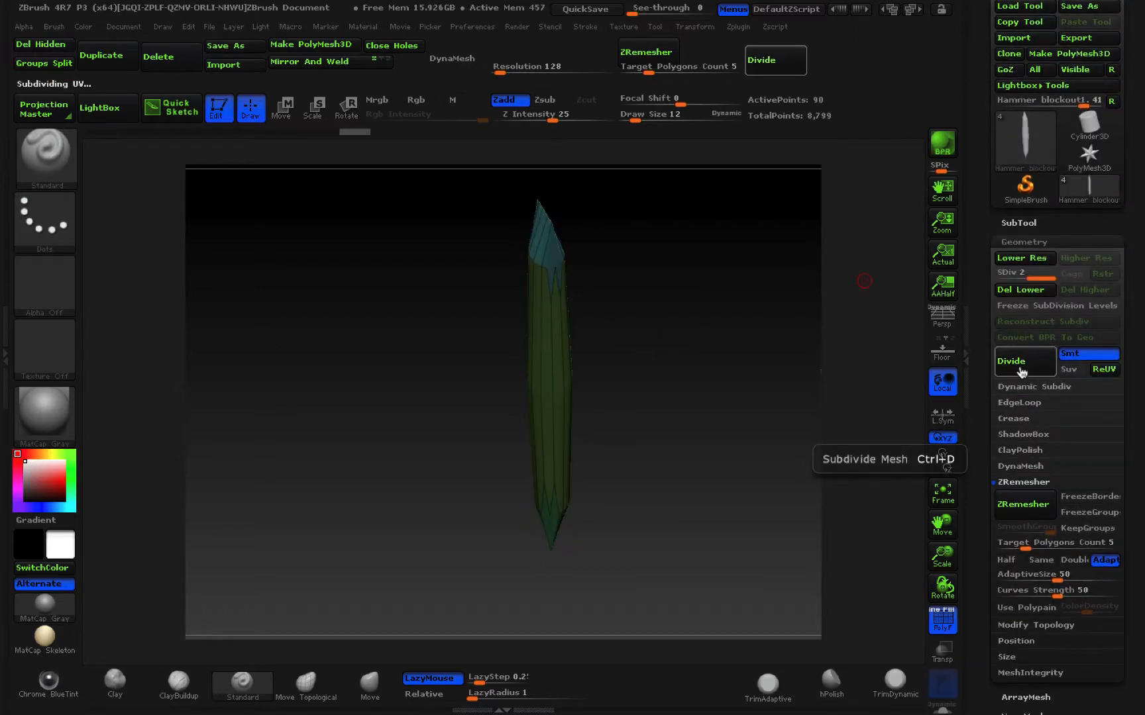
pyautogui.click(1021, 369)
pyautogui.moveTo(731, 409); pyautogui.dragTo(735, 383)
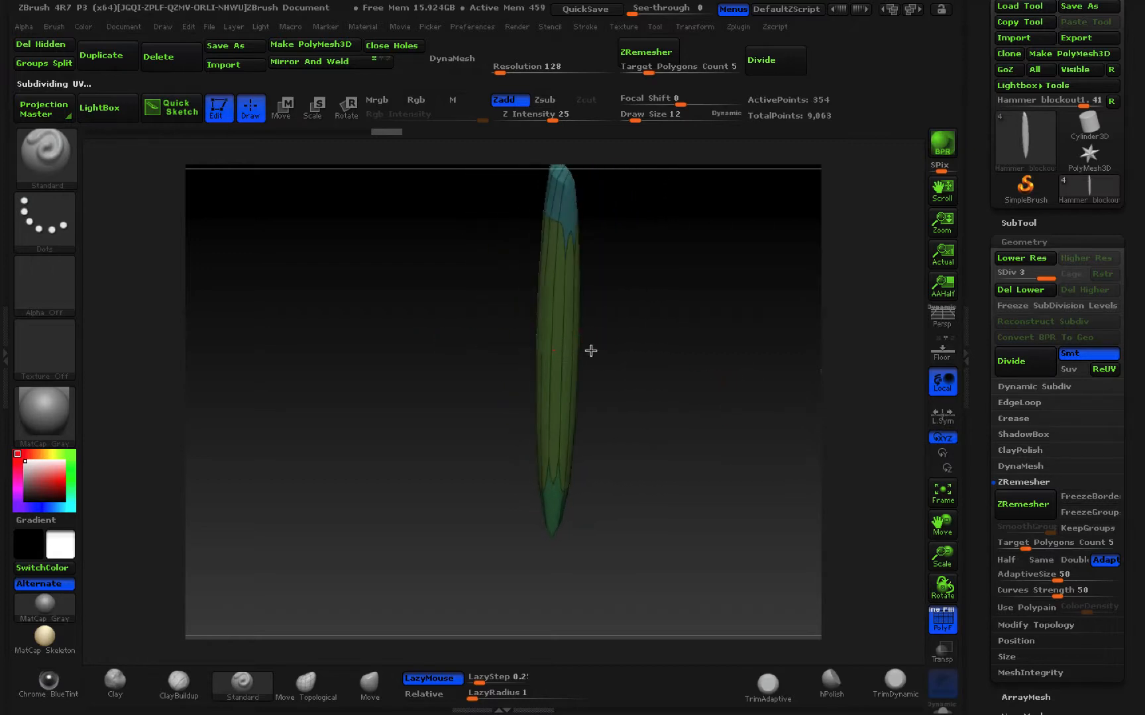
pyautogui.moveTo(682, 345)
pyautogui.mouseDown()
pyautogui.moveTo(650, 381)
pyautogui.moveTo(673, 367)
pyautogui.mouseUp()
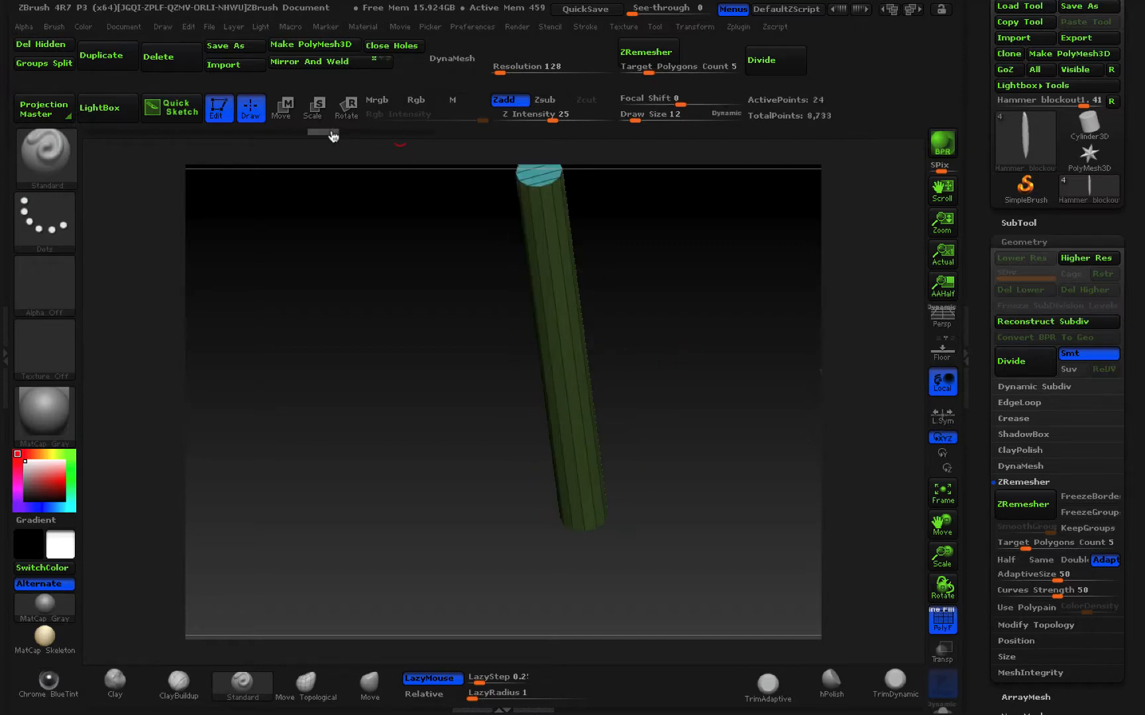
# ZRemesh the handle with KeepGroups enabled and SmoothGroups set to 0, and check the new topology.
pyautogui.moveTo(1031, 243); pyautogui.dragTo(1041, 214)
pyautogui.moveTo(762, 460); pyautogui.dragTo(784, 398)
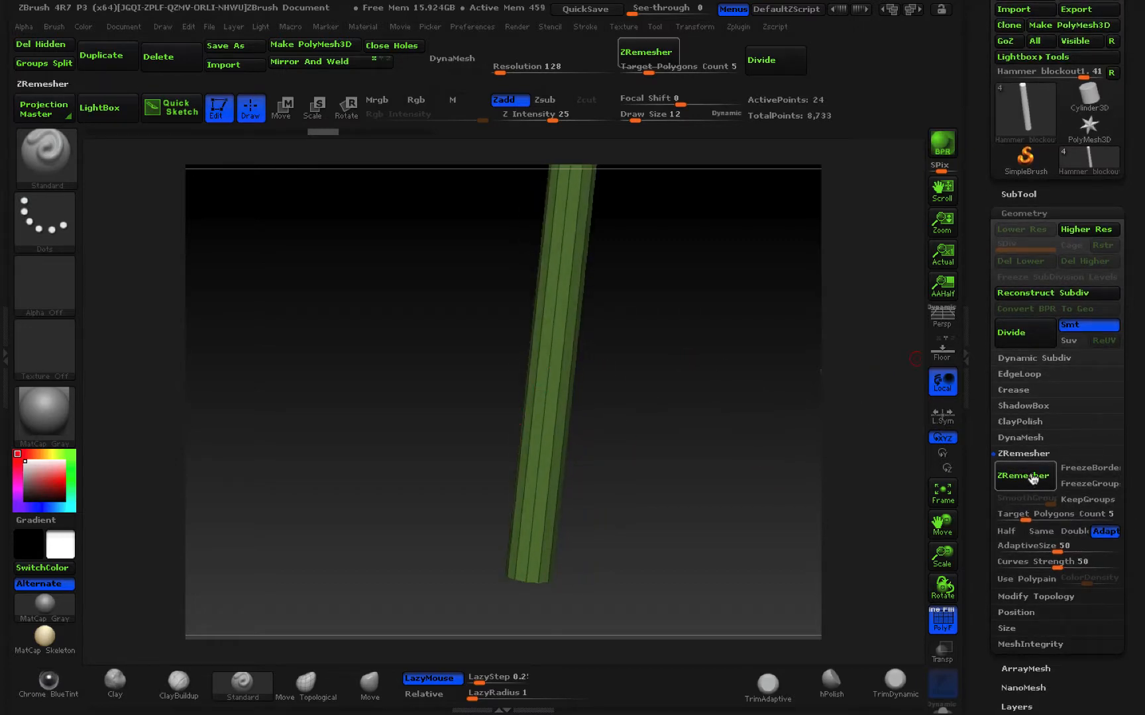
pyautogui.click(1087, 500)
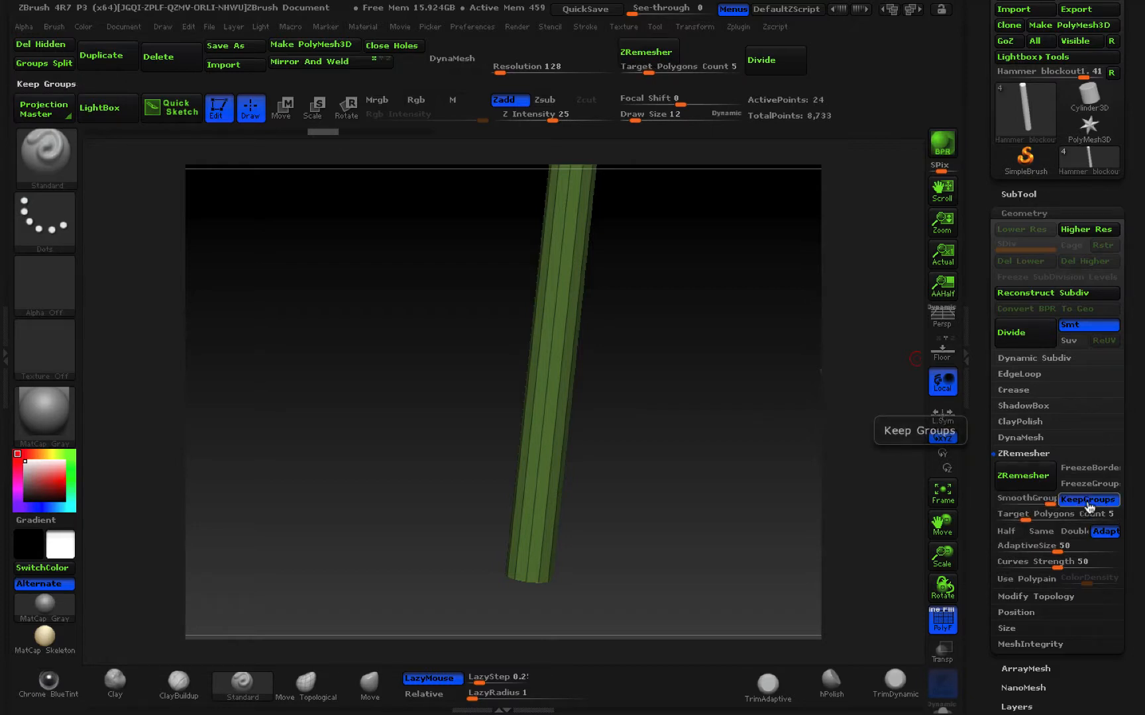
pyautogui.moveTo(1047, 503); pyautogui.dragTo(998, 507)
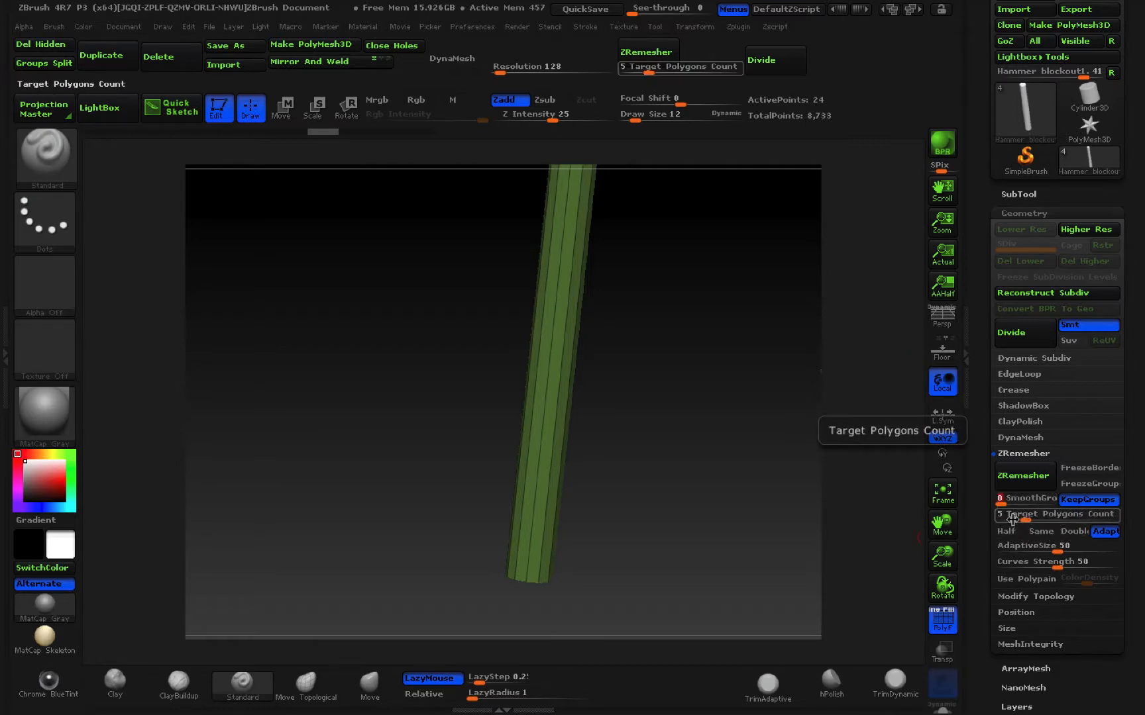
pyautogui.moveTo(736, 504); pyautogui.dragTo(722, 577)
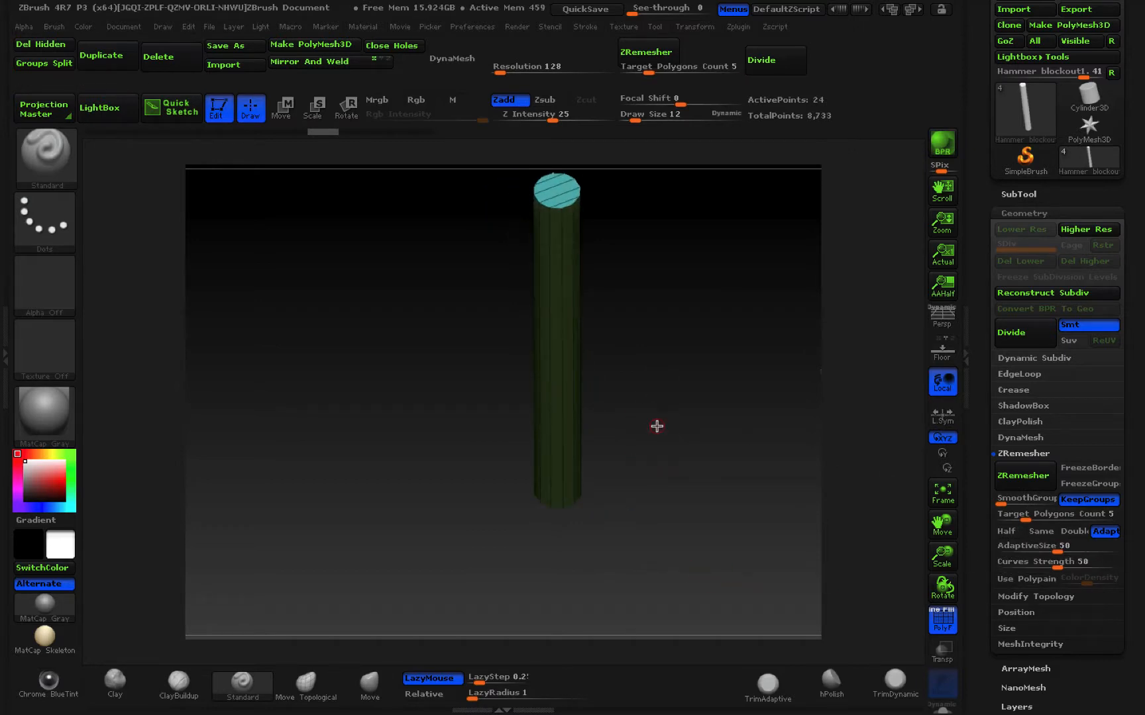
pyautogui.click(1021, 484)
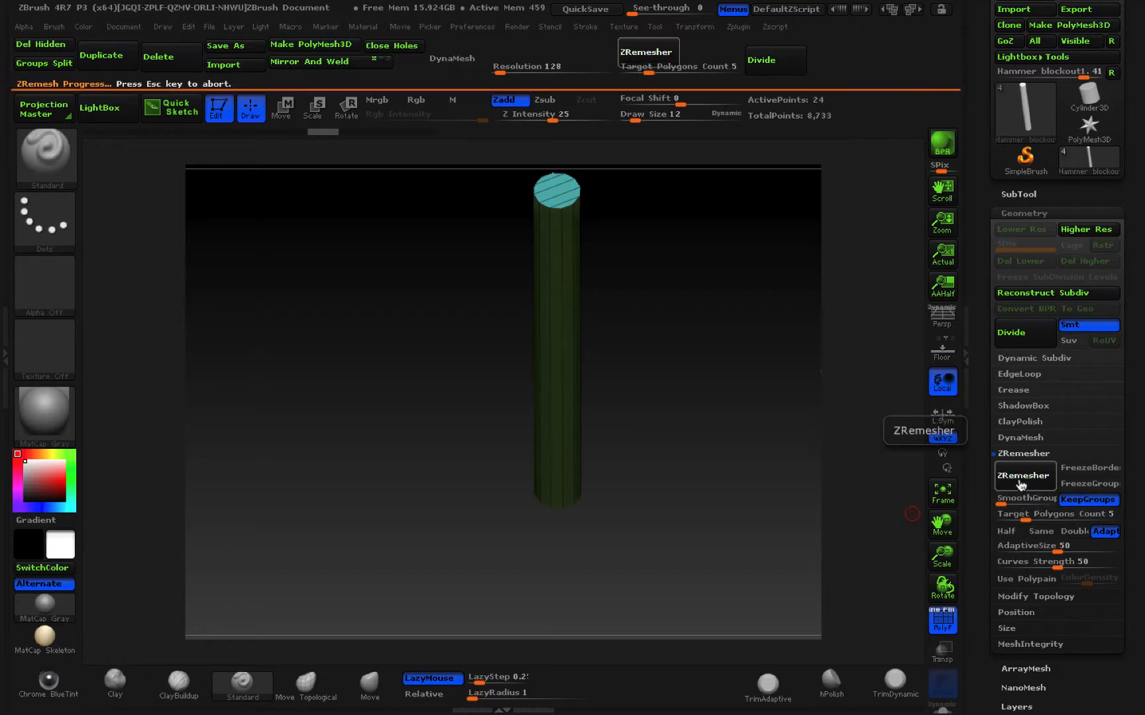
pyautogui.moveTo(748, 515); pyautogui.dragTo(614, 277)
pyautogui.moveTo(599, 363); pyautogui.dragTo(576, 326)
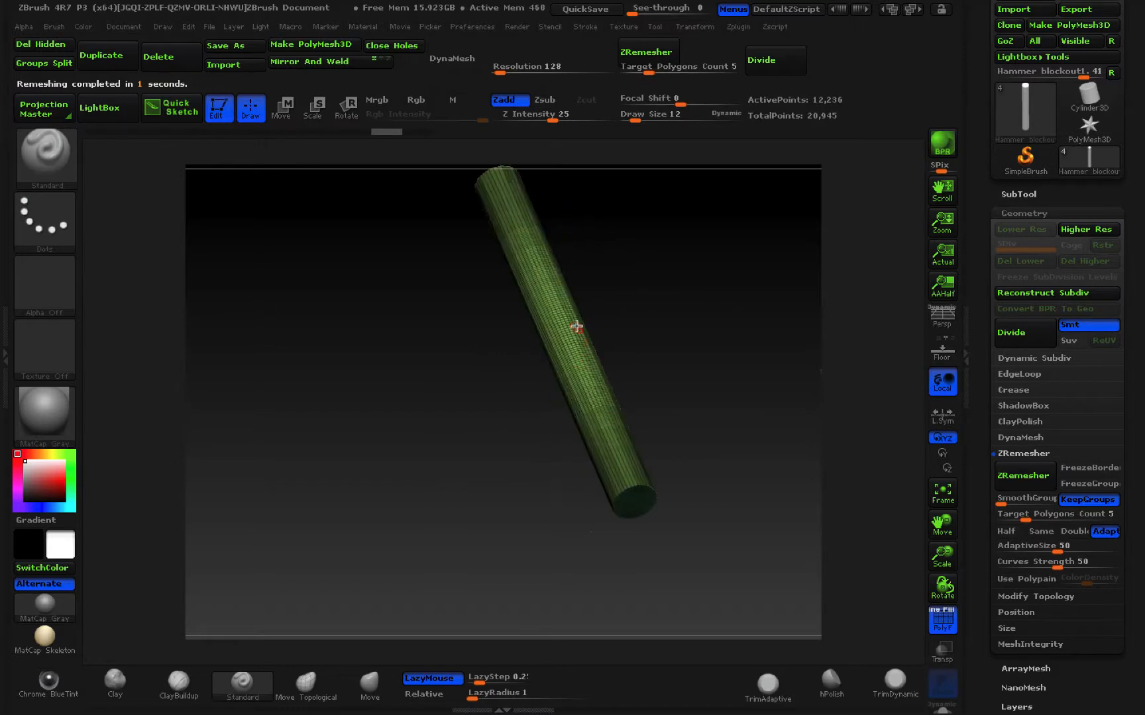
# Undo the handle's ZRemesh and ZRemesh it again with KeepGroups enabled and SmoothGroups at 0.
pyautogui.moveTo(658, 294); pyautogui.dragTo(679, 396)
pyautogui.moveTo(637, 326); pyautogui.dragTo(591, 336)
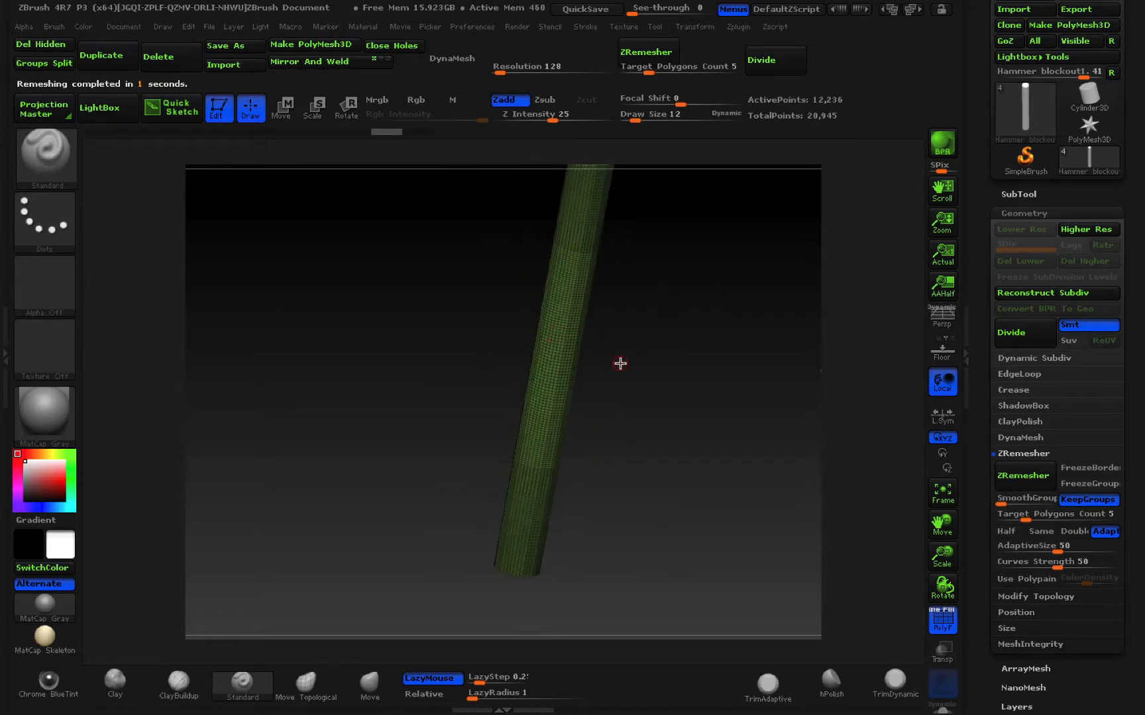
pyautogui.hotkey('ctrl', 'z')
pyautogui.click(1016, 478)
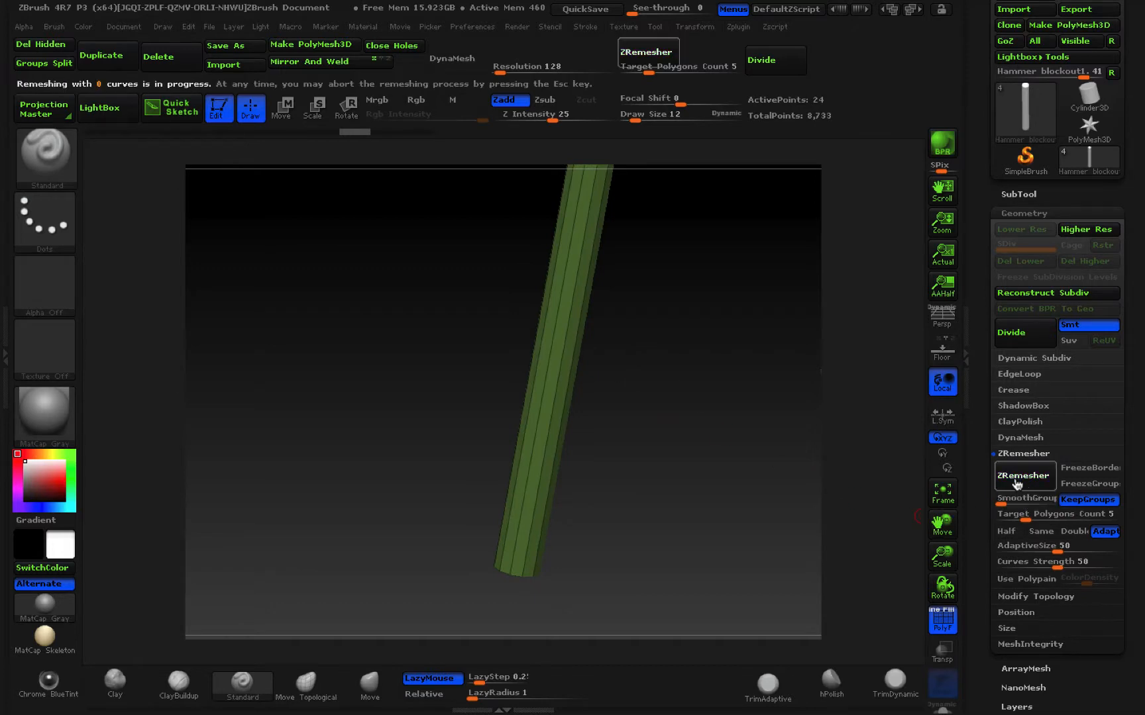
# Isolate the handle's side polygroup, examine it from its open ends and restore the full mesh.
pyautogui.hotkey('ctrl', 'shift')
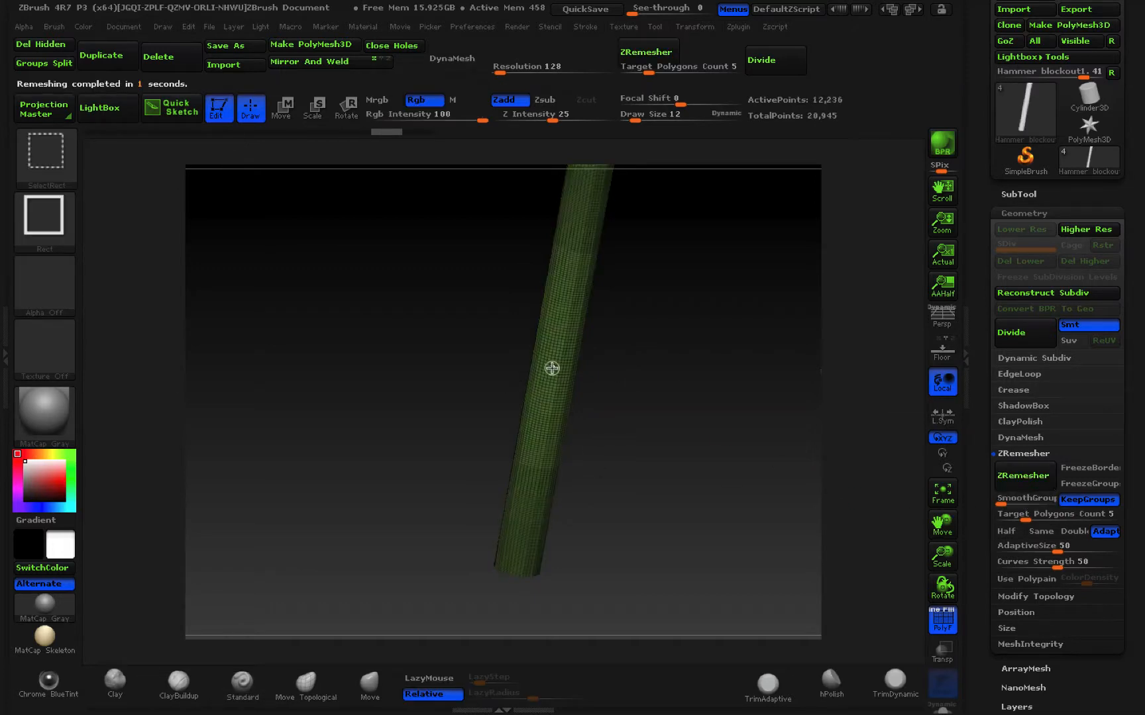
pyautogui.keyDown('ctrl'); pyautogui.keyDown('shift'); pyautogui.click(552, 368); pyautogui.keyUp('shift'); pyautogui.keyUp('ctrl')
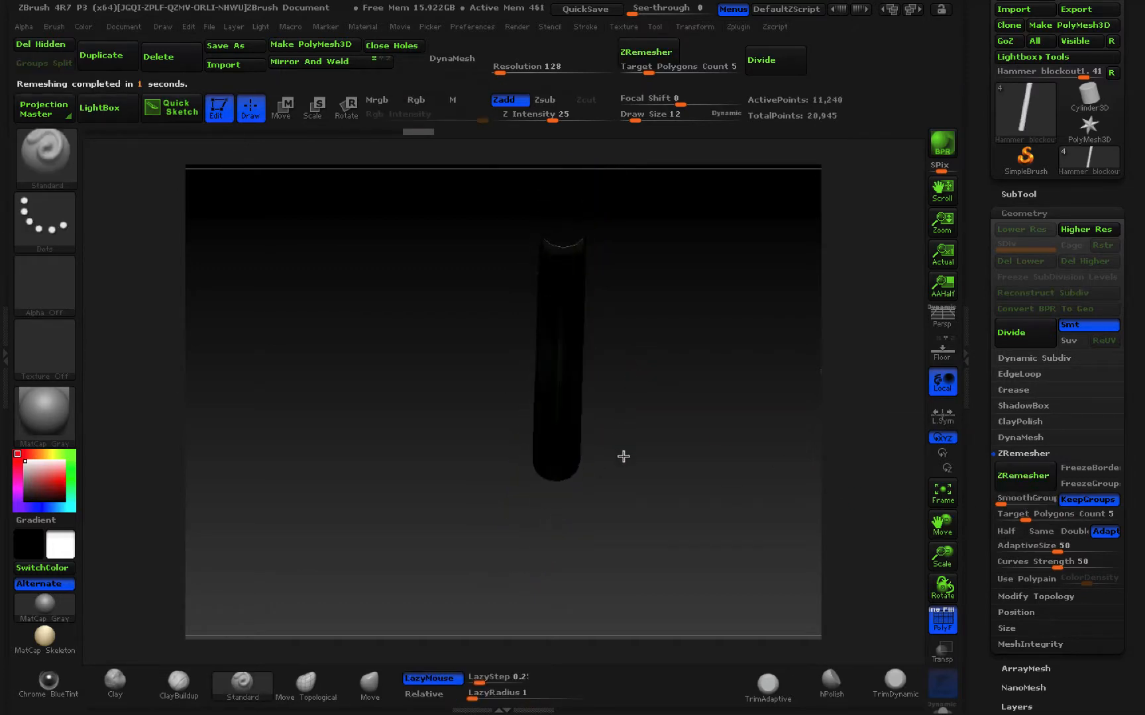
pyautogui.moveTo(627, 409); pyautogui.dragTo(674, 205)
pyautogui.keyDown('ctrl'); pyautogui.keyDown('shift'); pyautogui.click(686, 345); pyautogui.keyUp('shift'); pyautogui.keyUp('ctrl')
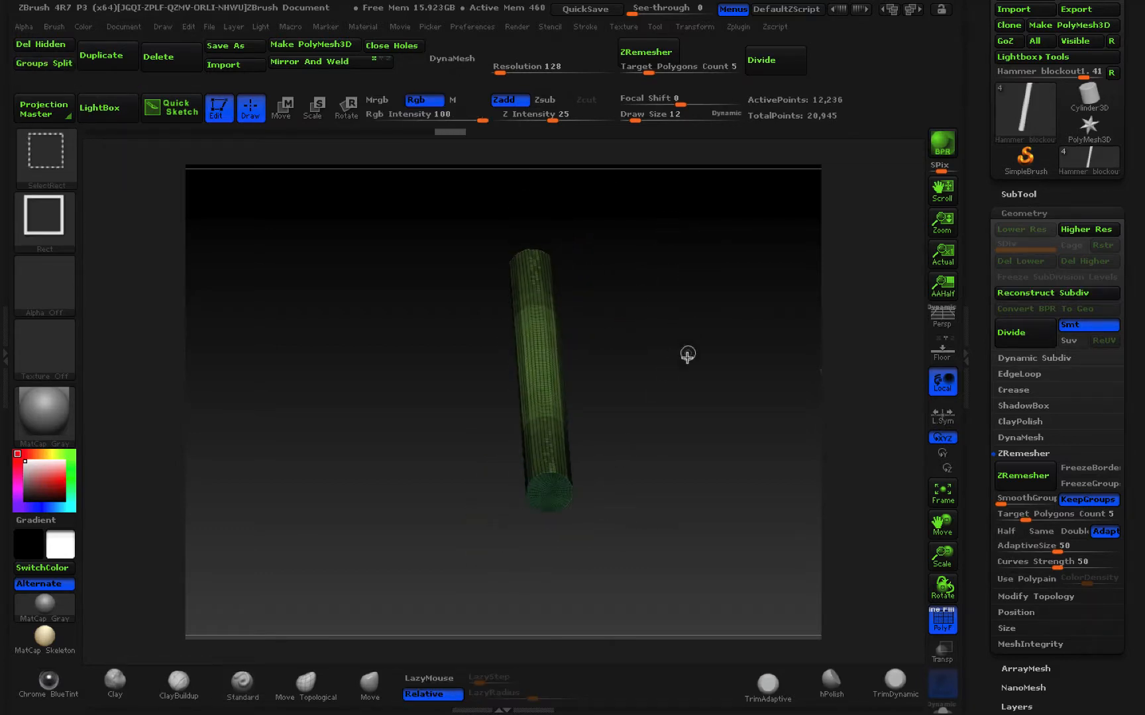
# Turn off the polyframe and examine the faceting along the handle's sides in plain shading.
pyautogui.moveTo(673, 347)
pyautogui.keyDown('shift'); pyautogui.mouseDown()
pyautogui.moveTo(649, 396)
pyautogui.moveTo(646, 570)
pyautogui.moveTo(636, 452)
pyautogui.moveTo(649, 287)
pyautogui.moveTo(680, 200)
pyautogui.moveTo(654, 271)
pyautogui.moveTo(710, 316)
pyautogui.moveTo(616, 442)
pyautogui.moveTo(627, 505)
pyautogui.mouseUp(); pyautogui.keyUp('shift')
pyautogui.click(944, 626)
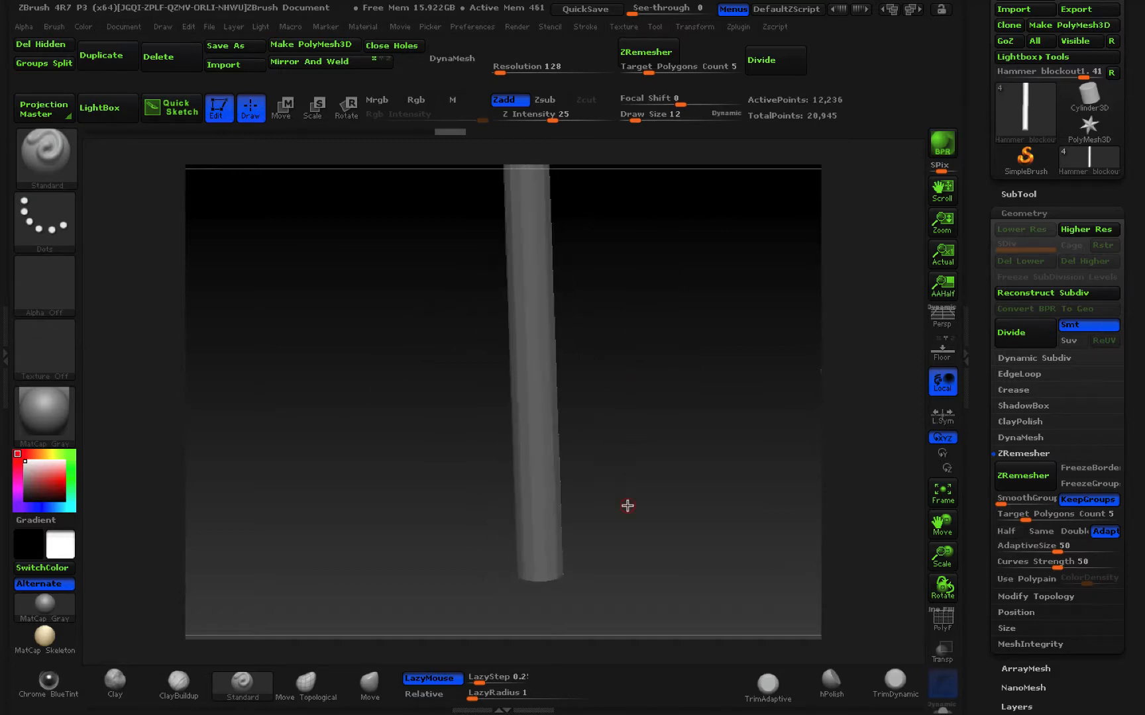
pyautogui.moveTo(601, 303); pyautogui.dragTo(552, 304)
pyautogui.press('ctrl')
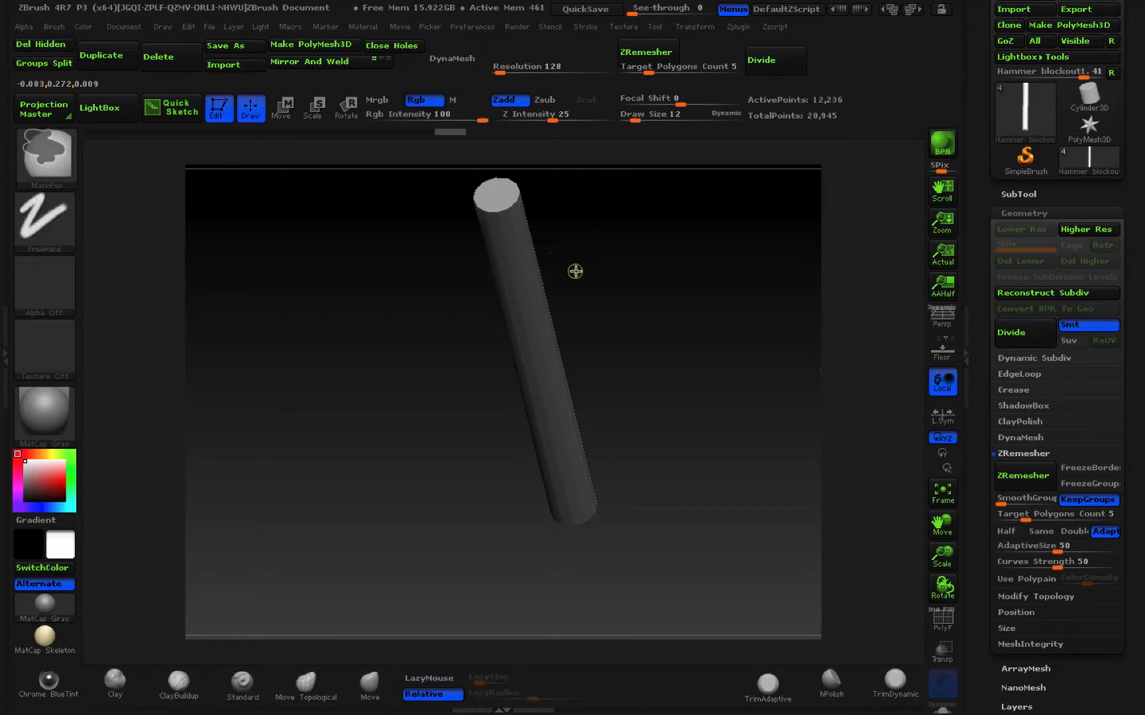
pyautogui.keyDown('ctrl'); pyautogui.moveTo(576, 272); pyautogui.dragTo(674, 314, button='right'); pyautogui.keyUp('ctrl')
pyautogui.moveTo(654, 308); pyautogui.dragTo(649, 365)
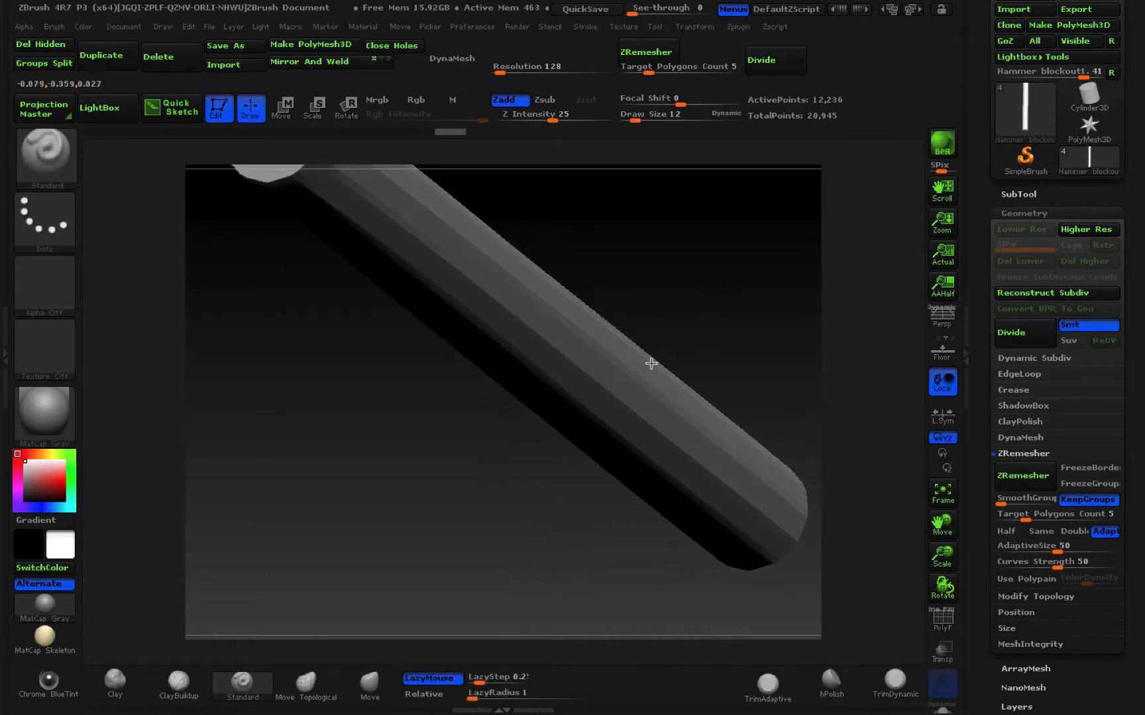
# Subdivide the handle to SDiv 3 as a smoothing test and undo the subdivisions.
pyautogui.click(1017, 334)
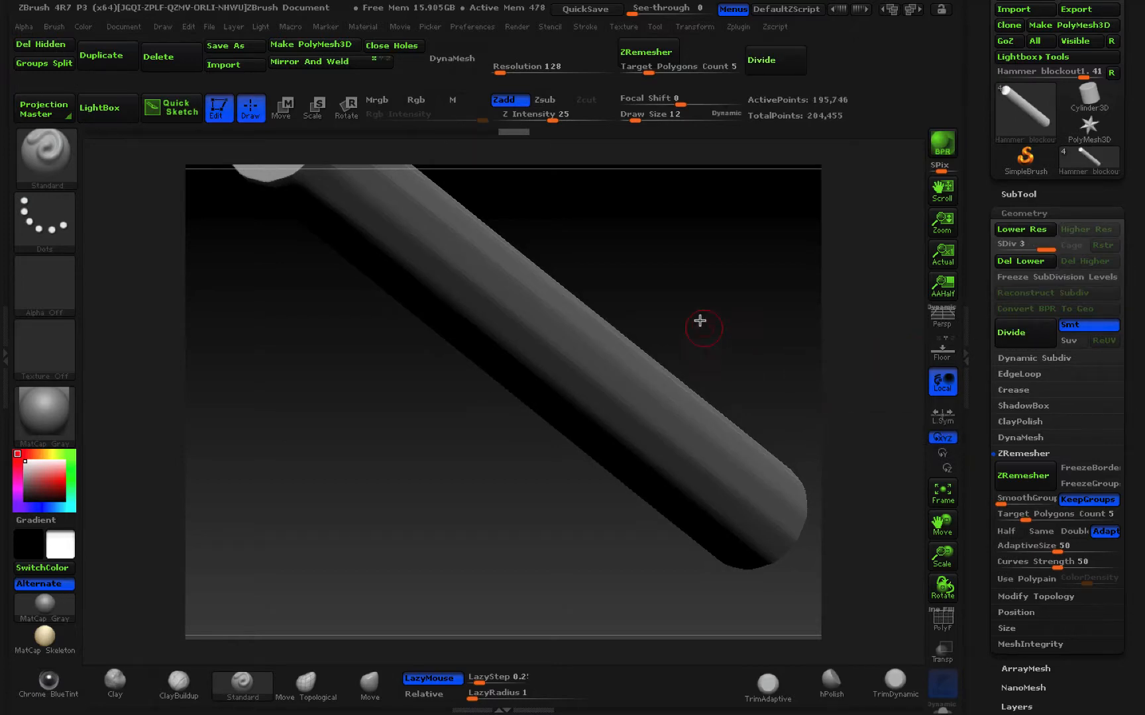
pyautogui.moveTo(698, 319)
pyautogui.mouseDown()
pyautogui.moveTo(736, 286)
pyautogui.moveTo(774, 309)
pyautogui.mouseUp()
pyautogui.press('ctrl')
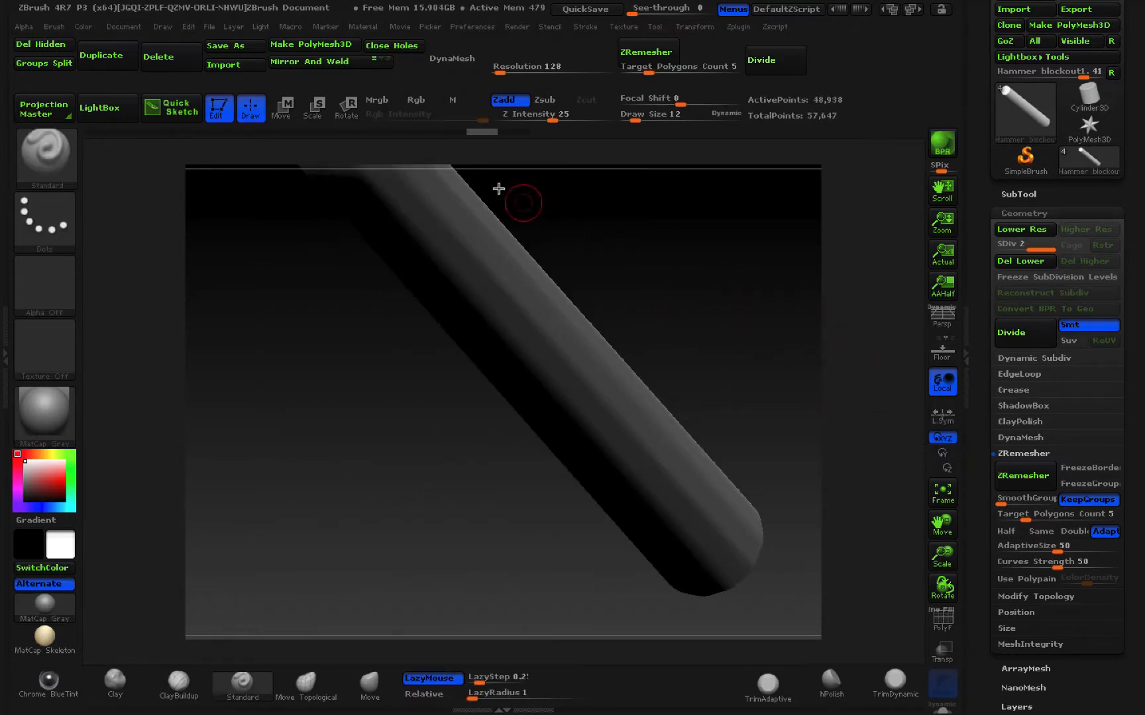
pyautogui.hotkey('shift', 'd')
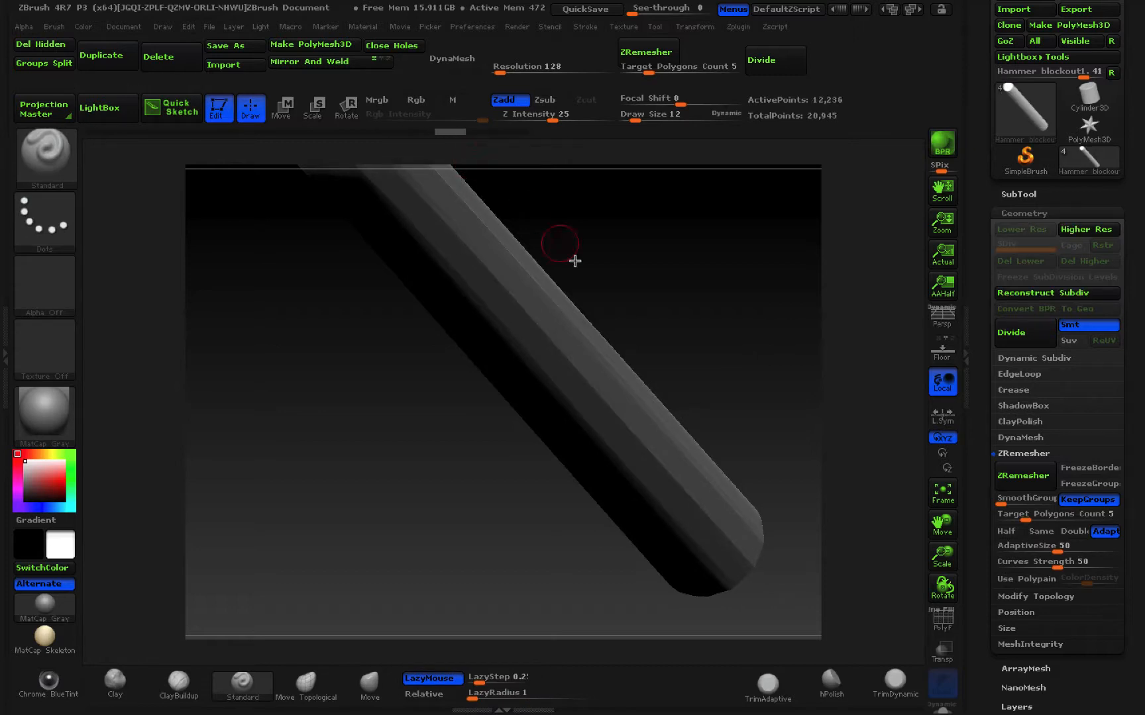
# Turn the polyframe back on and isolate the handle's side polygroup without its end caps.
pyautogui.click(939, 614)
pyautogui.moveTo(698, 362); pyautogui.dragTo(727, 298)
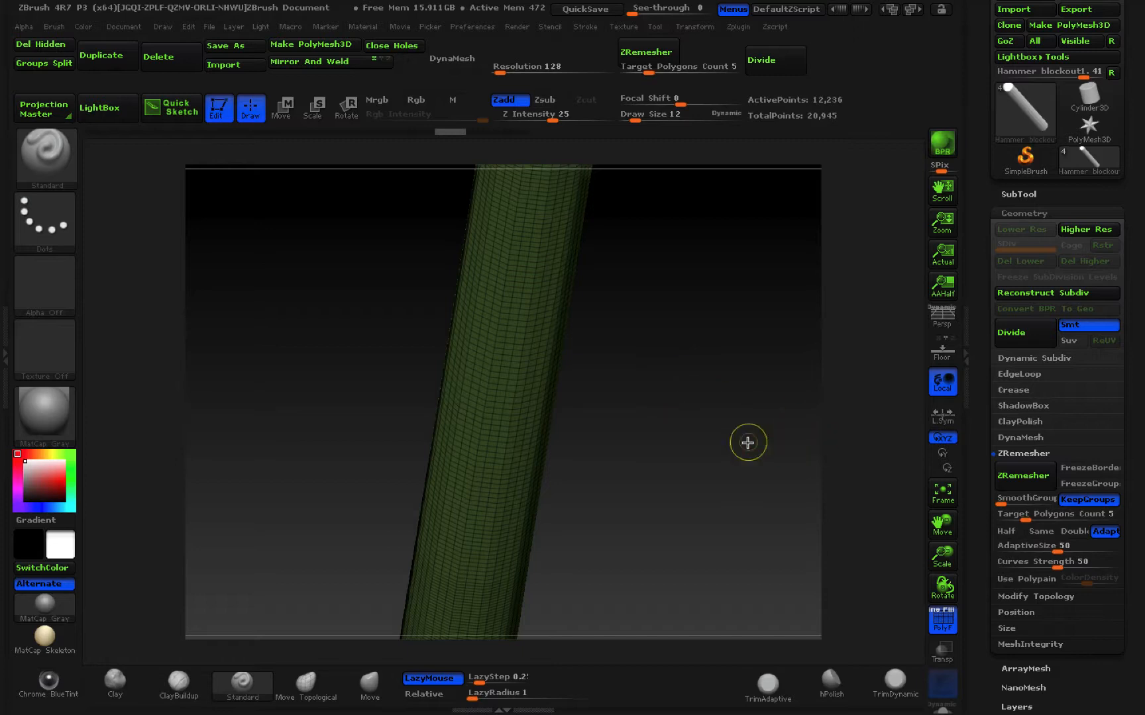
pyautogui.keyDown('ctrl'); pyautogui.keyDown('shift'); pyautogui.click(510, 388); pyautogui.keyUp('shift'); pyautogui.keyUp('ctrl')
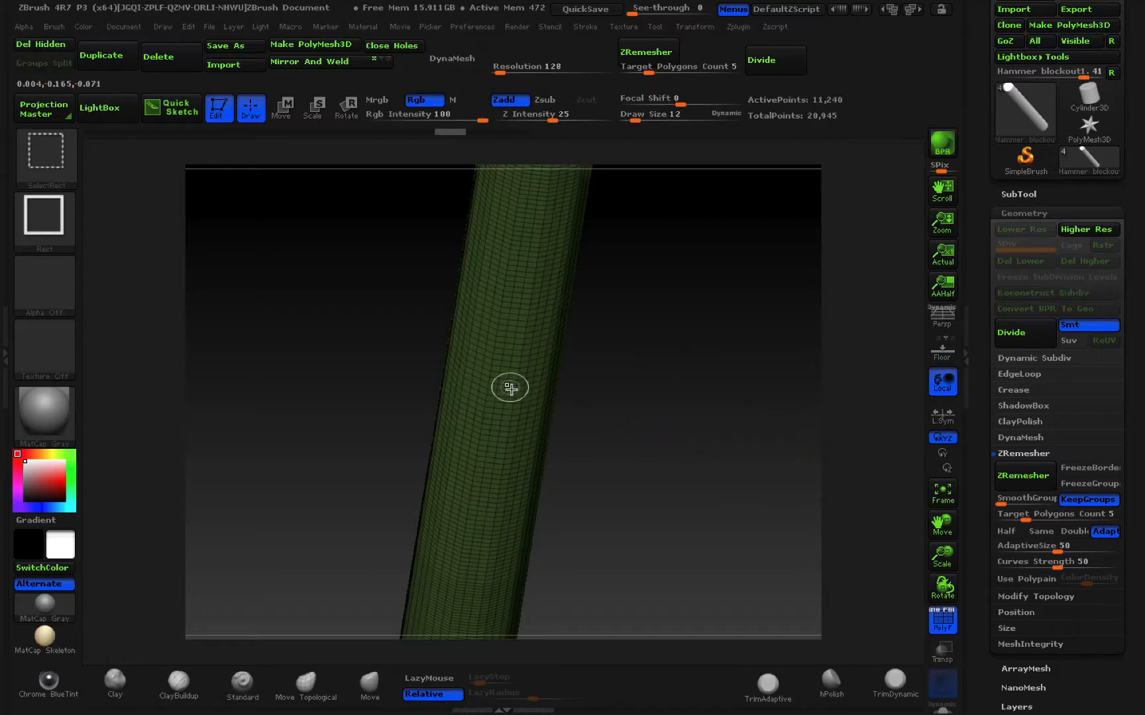
pyautogui.moveTo(640, 403)
pyautogui.mouseDown()
pyautogui.moveTo(659, 432)
pyautogui.moveTo(659, 412)
pyautogui.mouseUp()
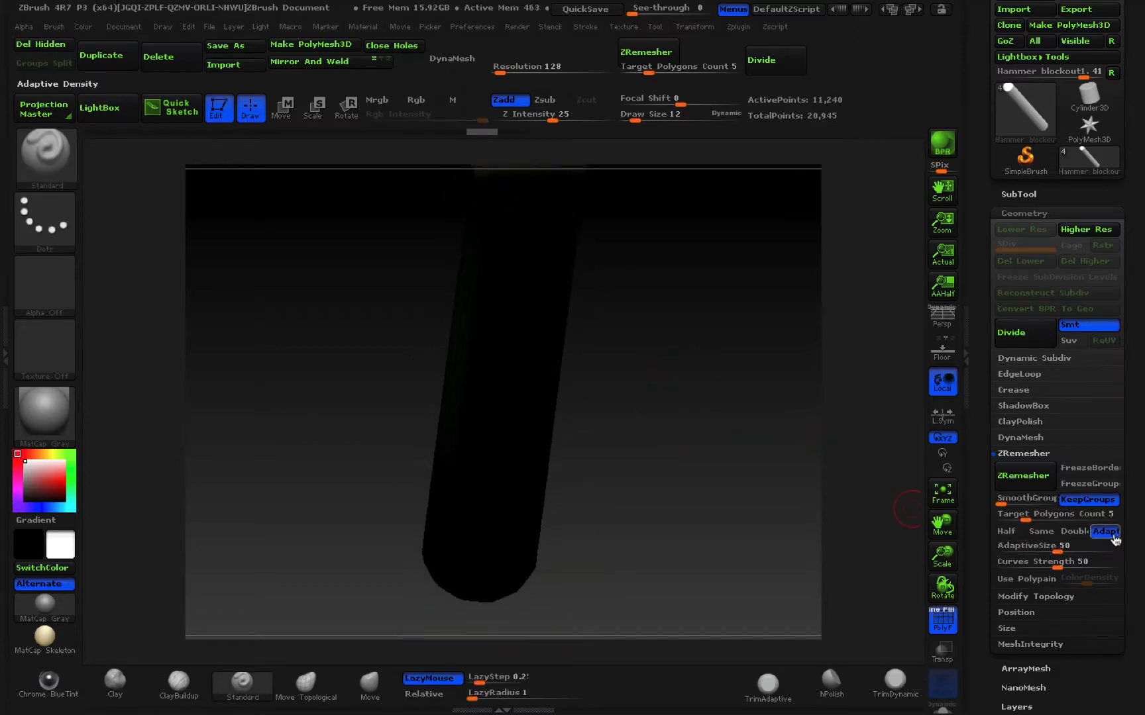
# Smooth the facets of the isolated handle sides with the Polish By Groups deformation.
pyautogui.scroll(-5, 1060, 490)
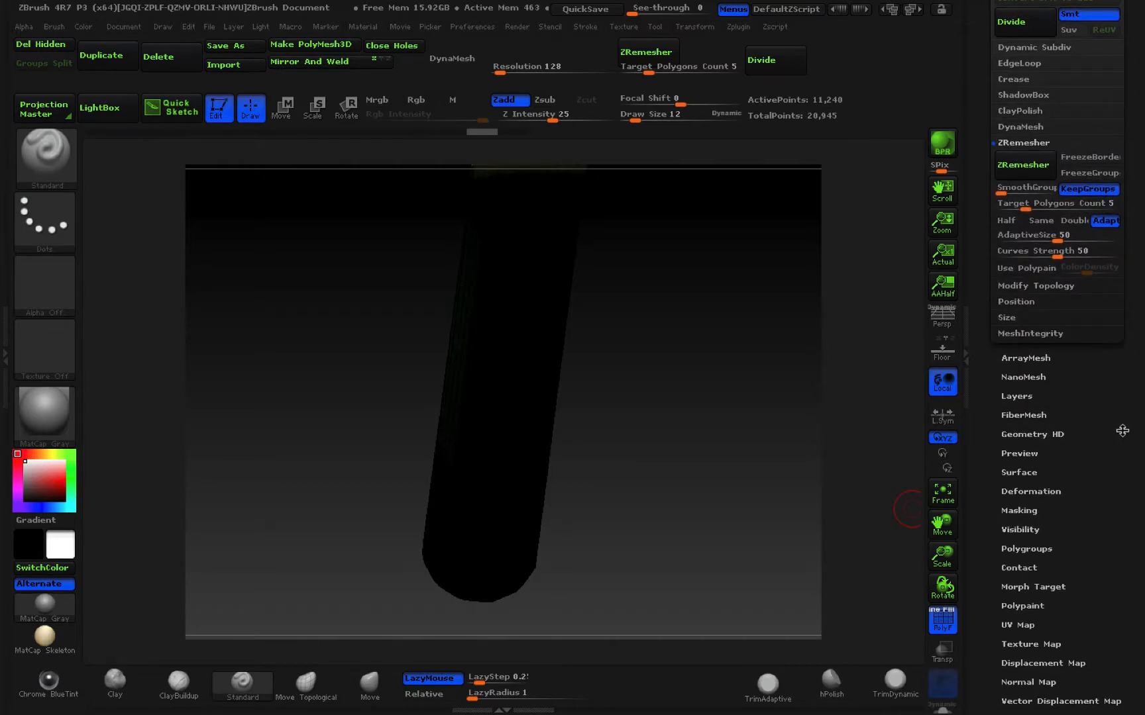
pyautogui.press('shift')
pyautogui.click(1031, 427)
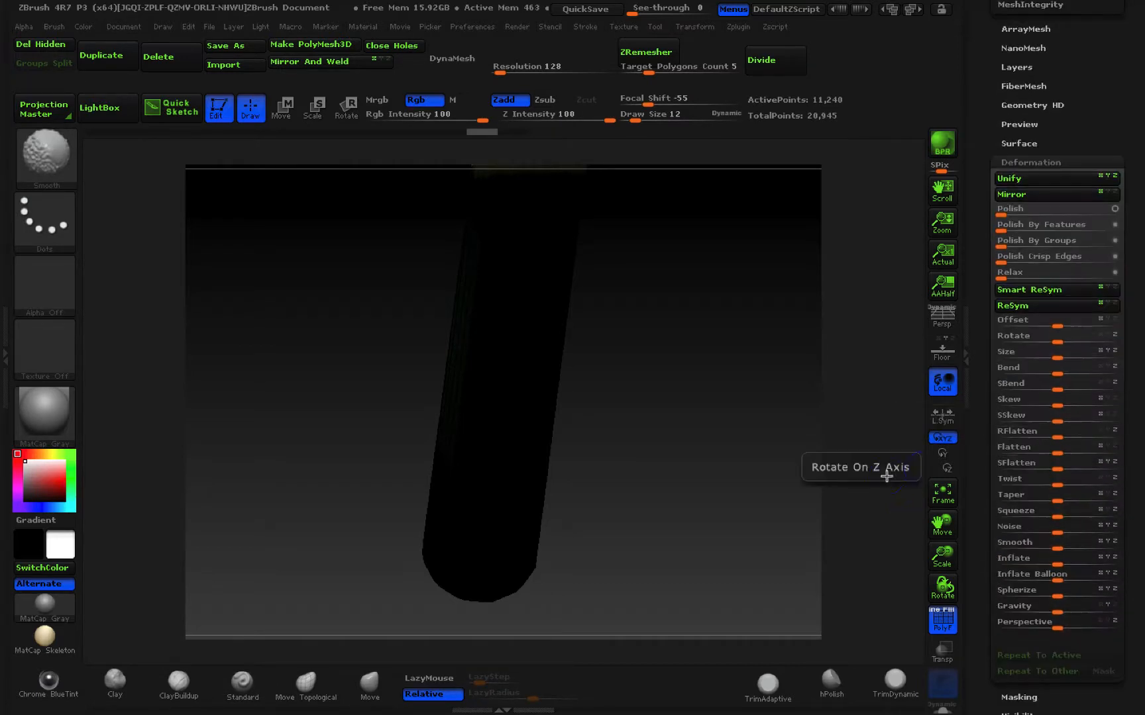
pyautogui.moveTo(644, 501)
pyautogui.mouseDown()
pyautogui.moveTo(607, 520)
pyautogui.moveTo(608, 506)
pyautogui.mouseUp()
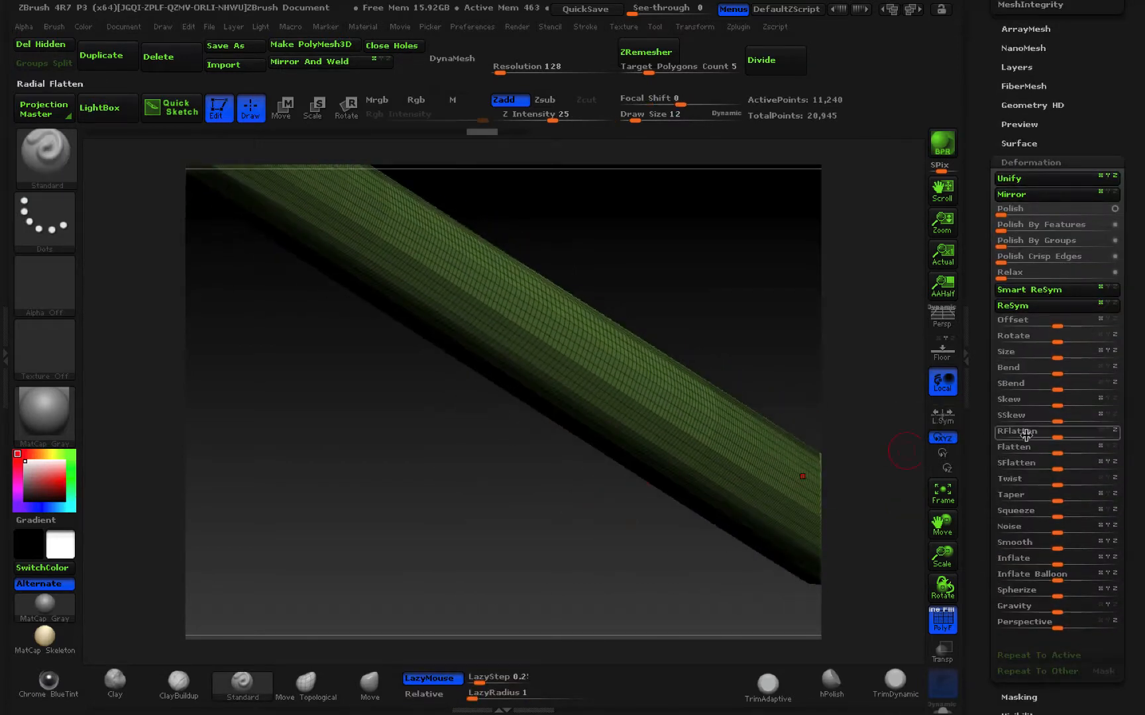
pyautogui.click(999, 247)
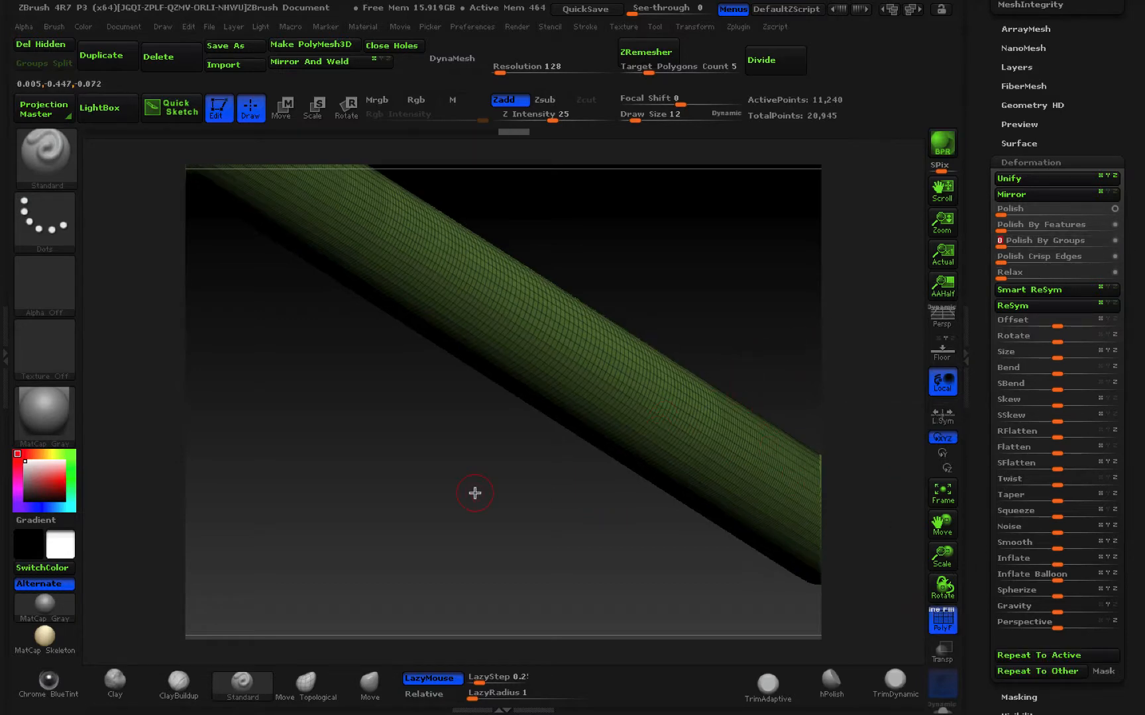
# Turn off the polyframe and examine the polished handle sides in plain shading.
pyautogui.moveTo(475, 493); pyautogui.dragTo(512, 529)
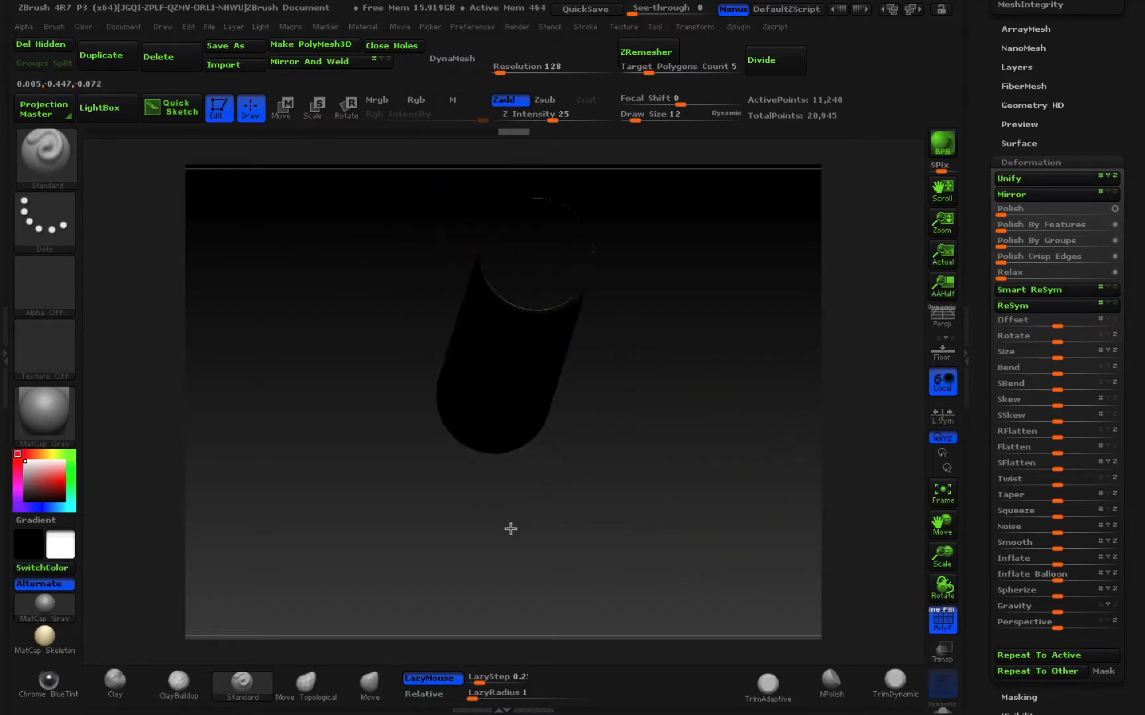
pyautogui.click(949, 629)
pyautogui.moveTo(651, 557); pyautogui.dragTo(738, 352)
pyautogui.click(1054, 162)
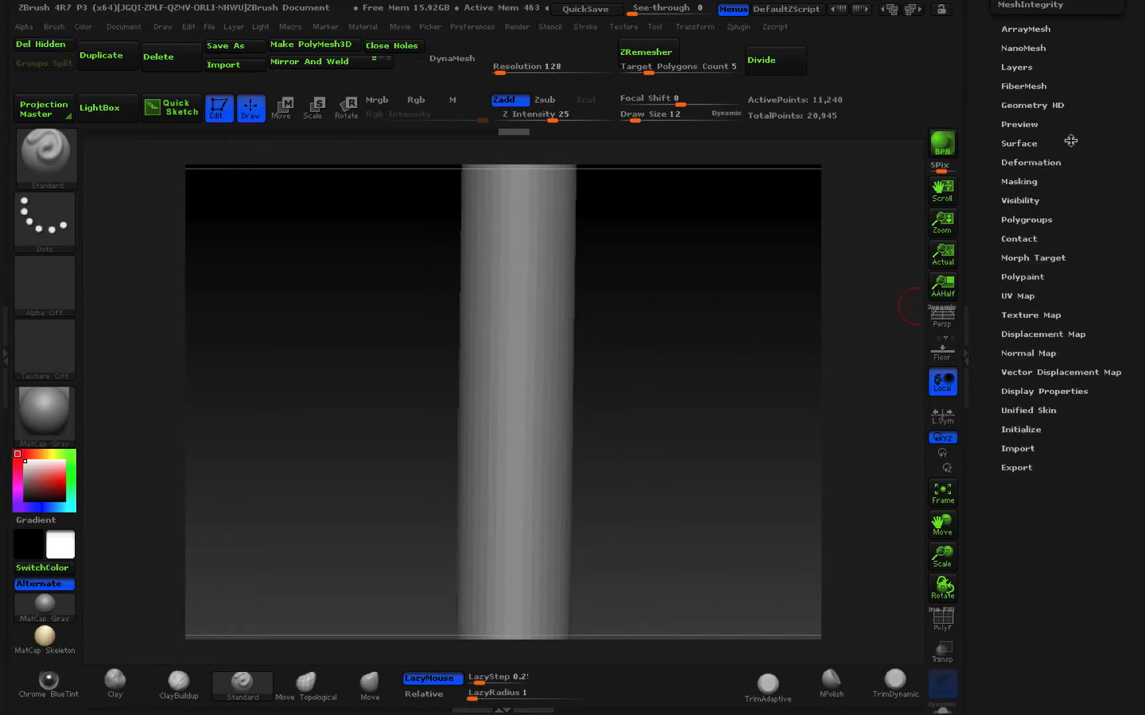
# Subdivide the visible handle sides twice and step back to the state after the first division.
pyautogui.moveTo(1070, 140); pyautogui.dragTo(1078, 302)
pyautogui.click(1025, 249)
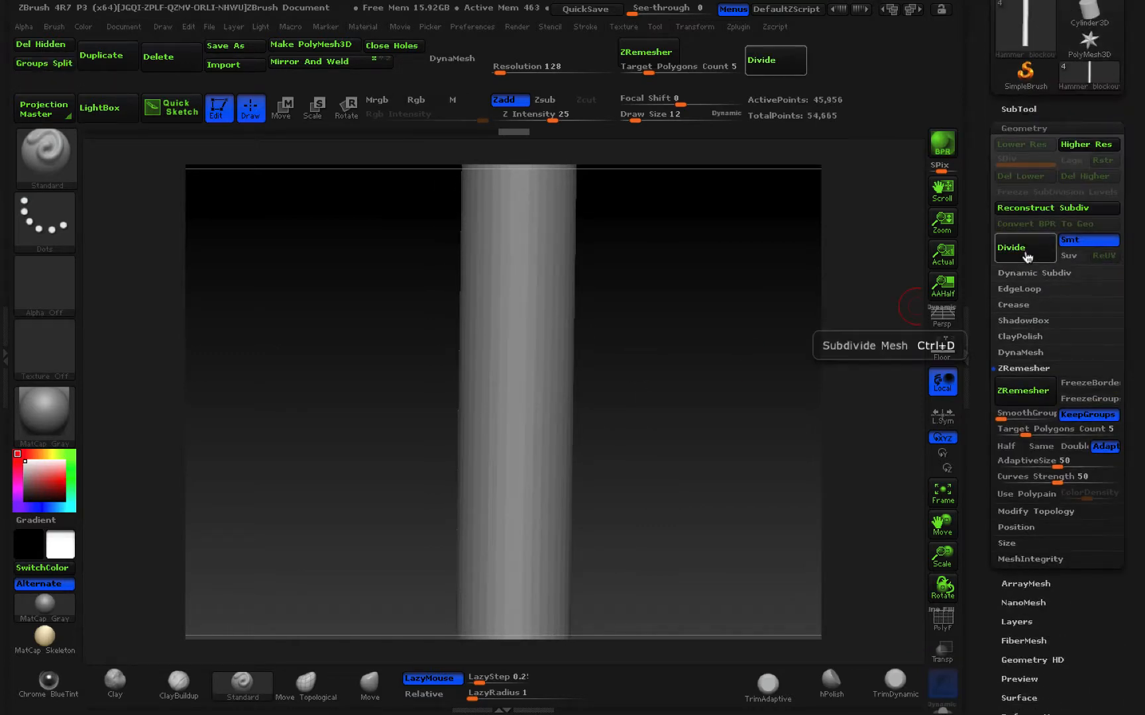
pyautogui.click(1027, 255)
pyautogui.moveTo(767, 319); pyautogui.dragTo(689, 364)
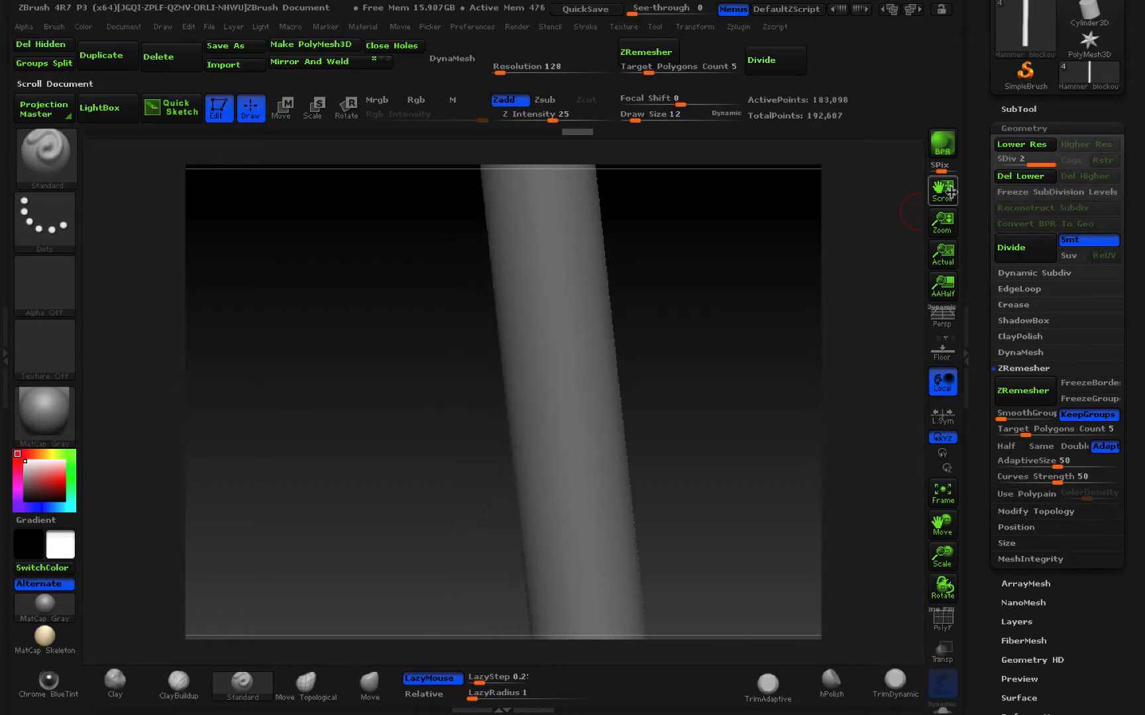
pyautogui.click(557, 133)
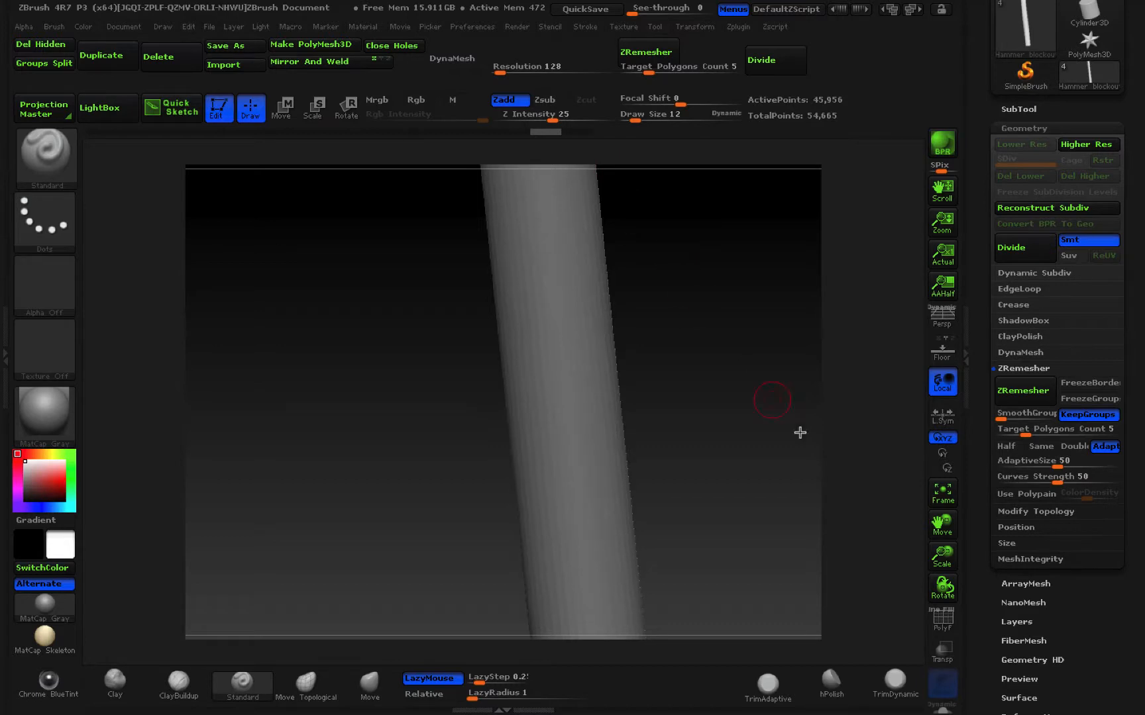
# Isolate the flat end cap polygroup of the handle.
pyautogui.moveTo(740, 457); pyautogui.dragTo(707, 216)
pyautogui.moveTo(689, 296)
pyautogui.mouseDown()
pyautogui.moveTo(537, 319)
pyautogui.moveTo(544, 337)
pyautogui.mouseUp()
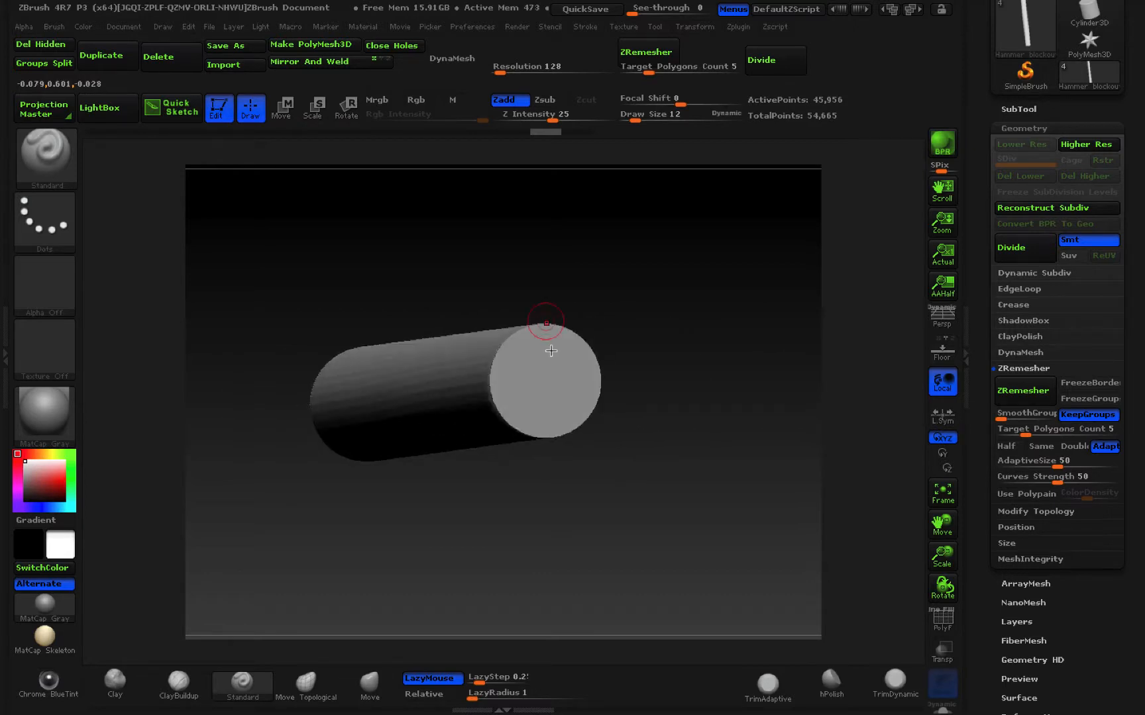
pyautogui.hotkey('ctrl', 'shift')
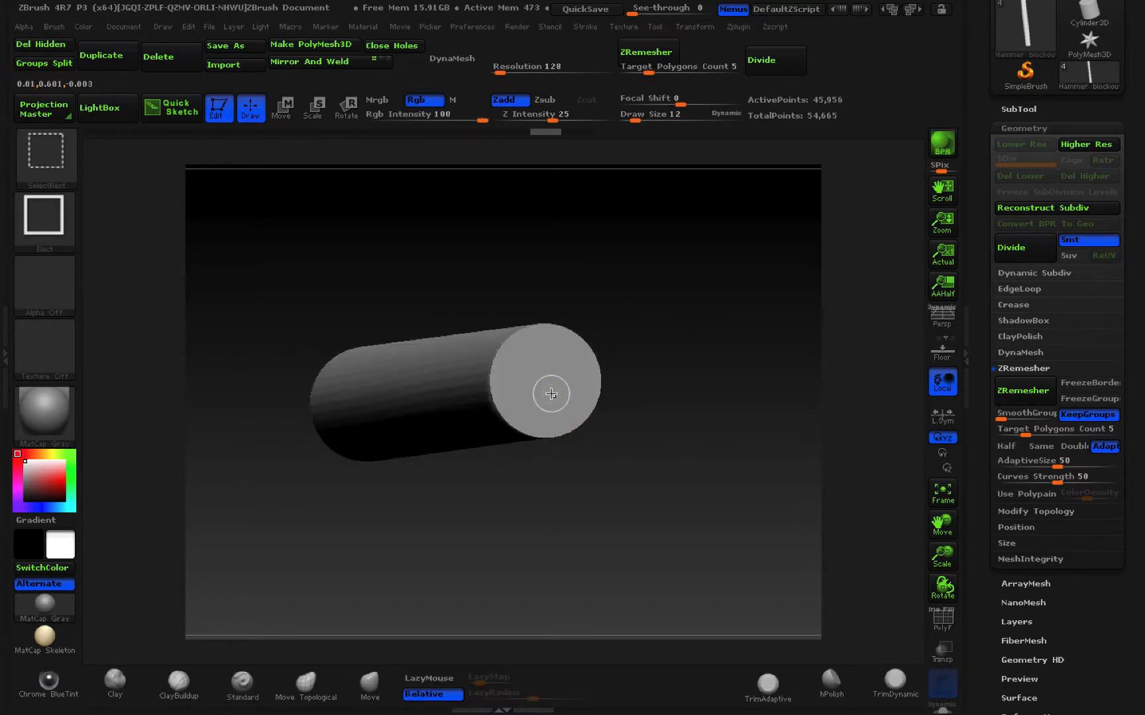
pyautogui.keyDown('ctrl'); pyautogui.keyDown('shift'); pyautogui.click(551, 395); pyautogui.keyUp('shift'); pyautogui.keyUp('ctrl')
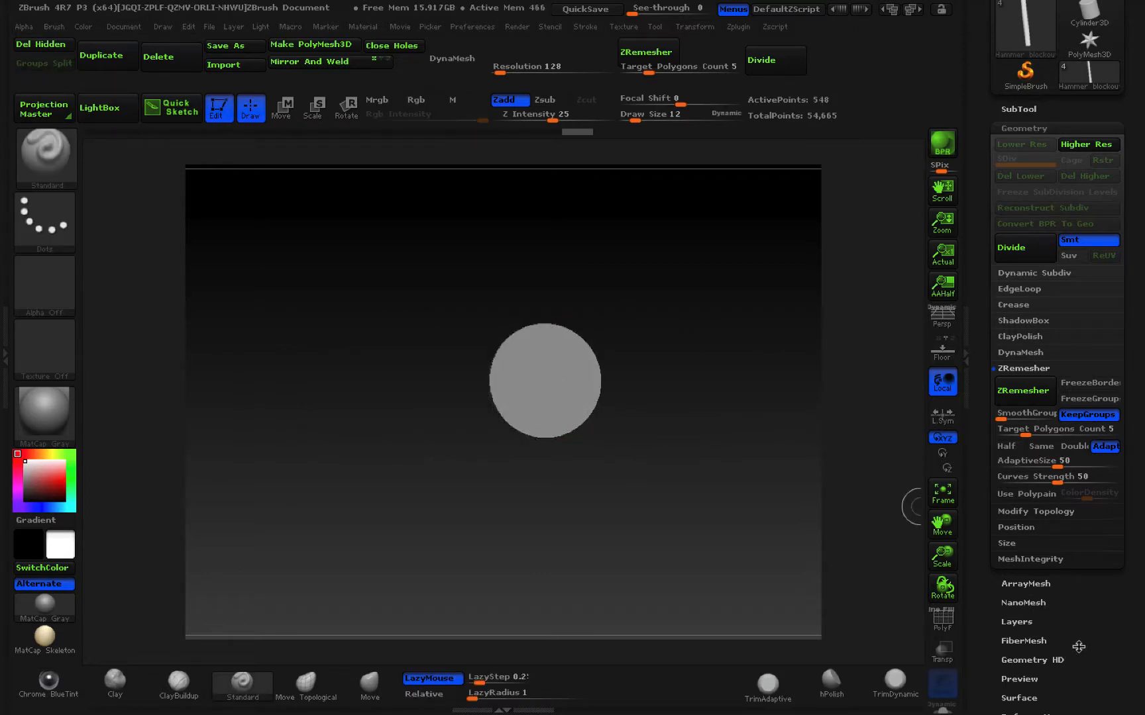
# Smooth the isolated end cap with Polish By Groups, first in plain shading and again with the polyframe on.
pyautogui.scroll(-5, 1079, 647)
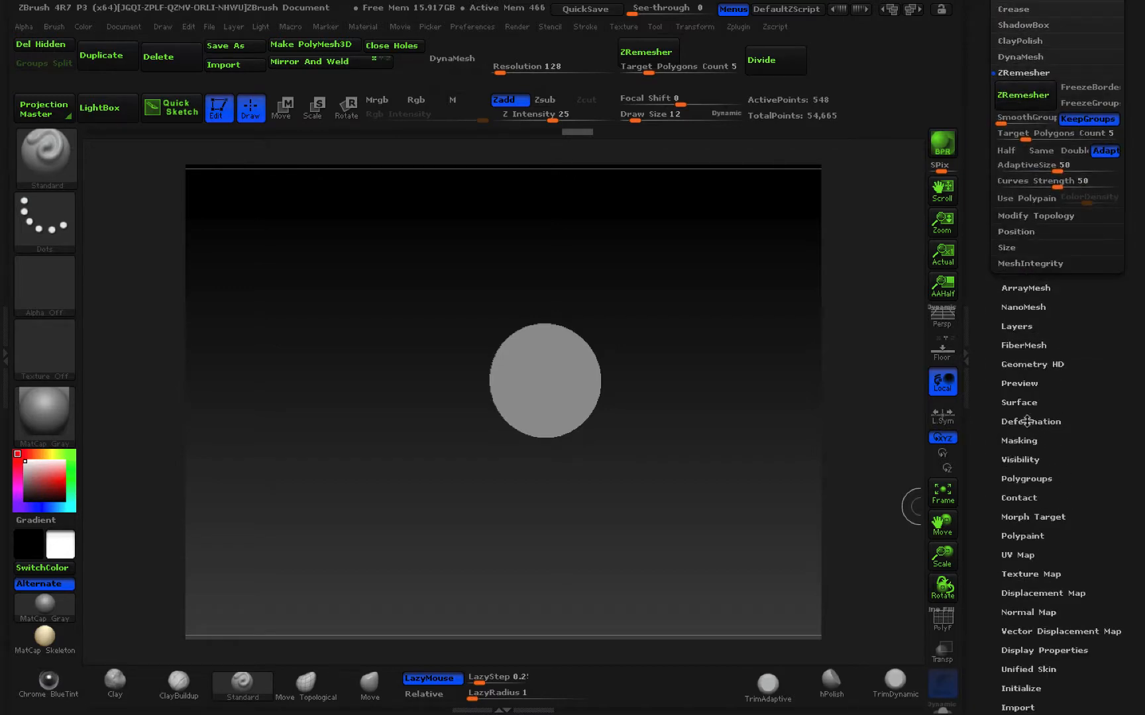
pyautogui.press('shift')
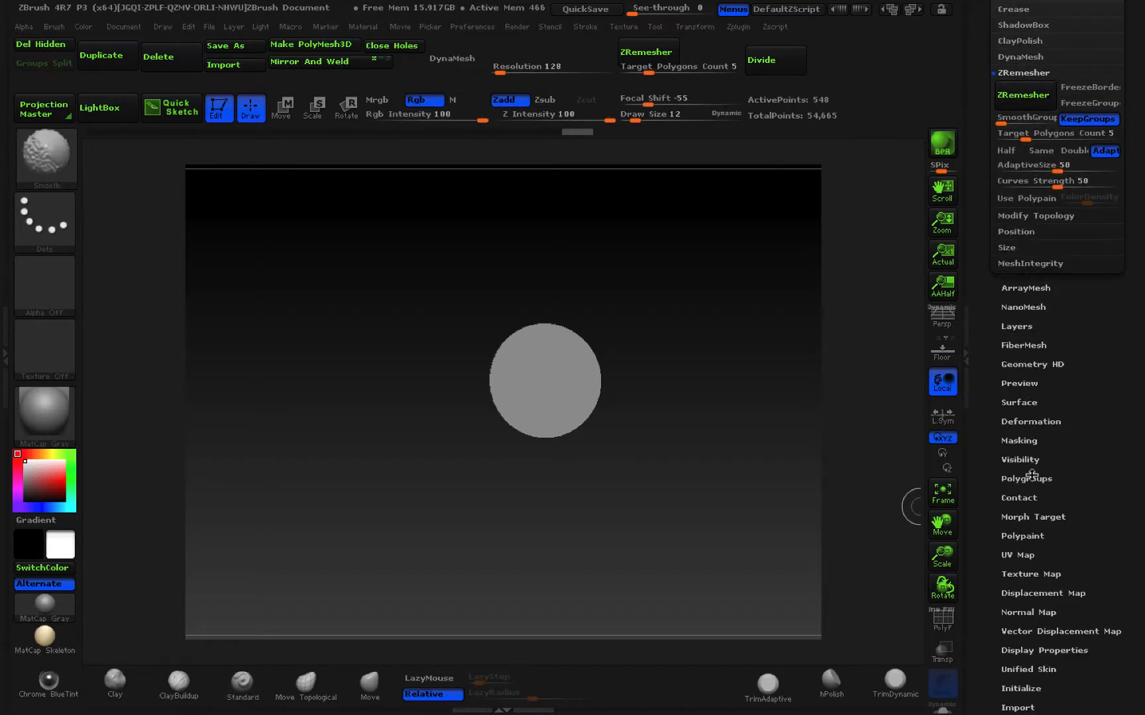
pyautogui.click(1026, 422)
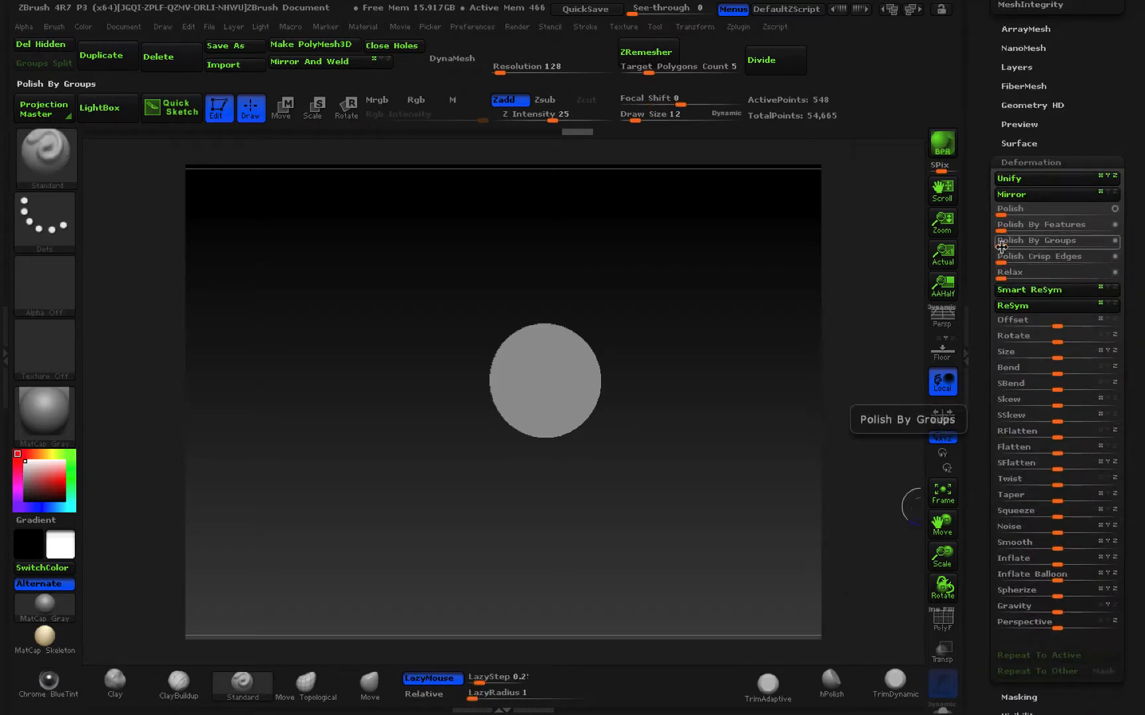
pyautogui.moveTo(1001, 241); pyautogui.dragTo(1127, 254)
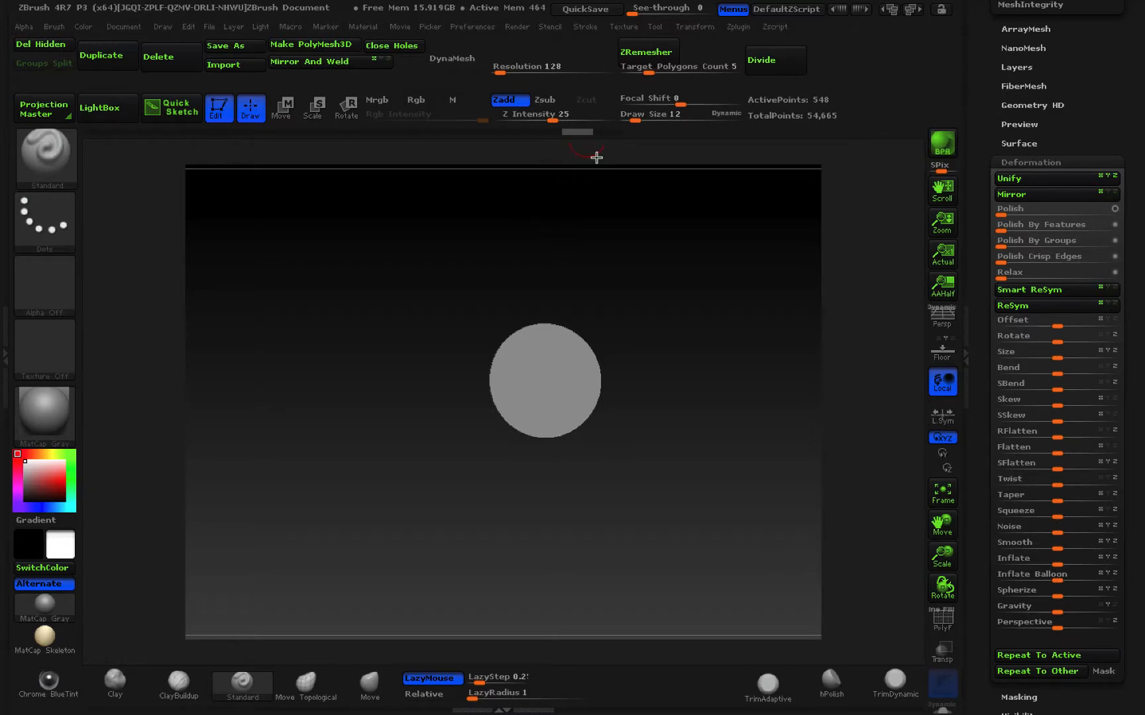
pyautogui.click(943, 617)
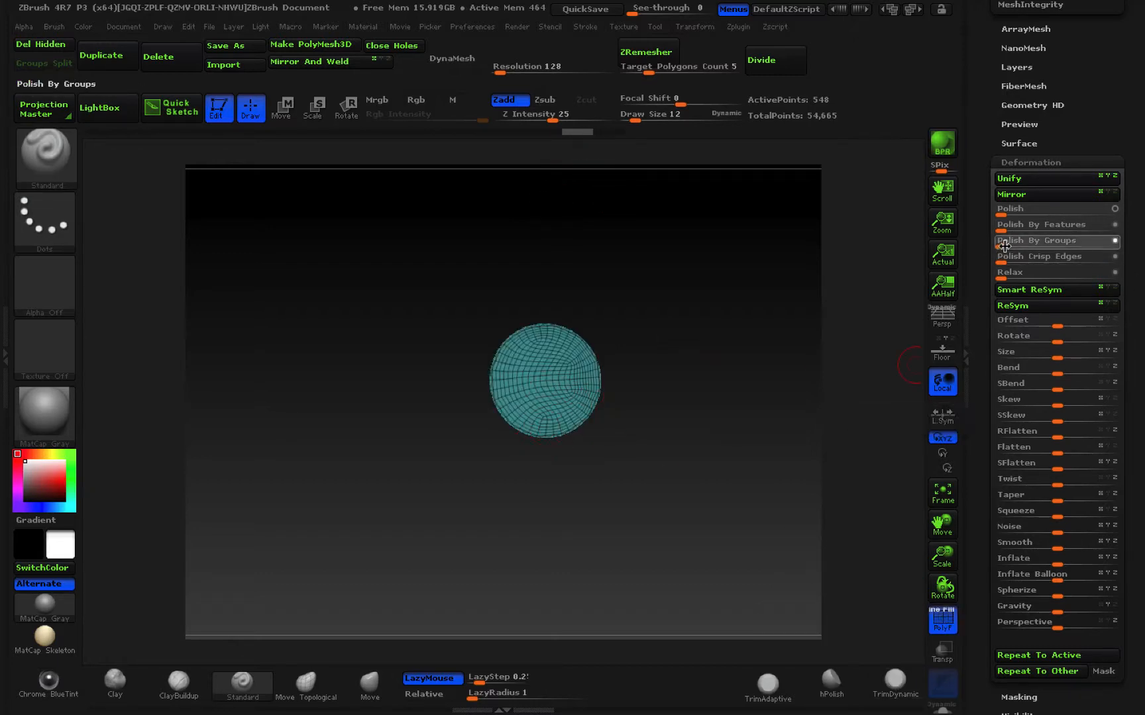
pyautogui.moveTo(1125, 246); pyautogui.dragTo(973, 251)
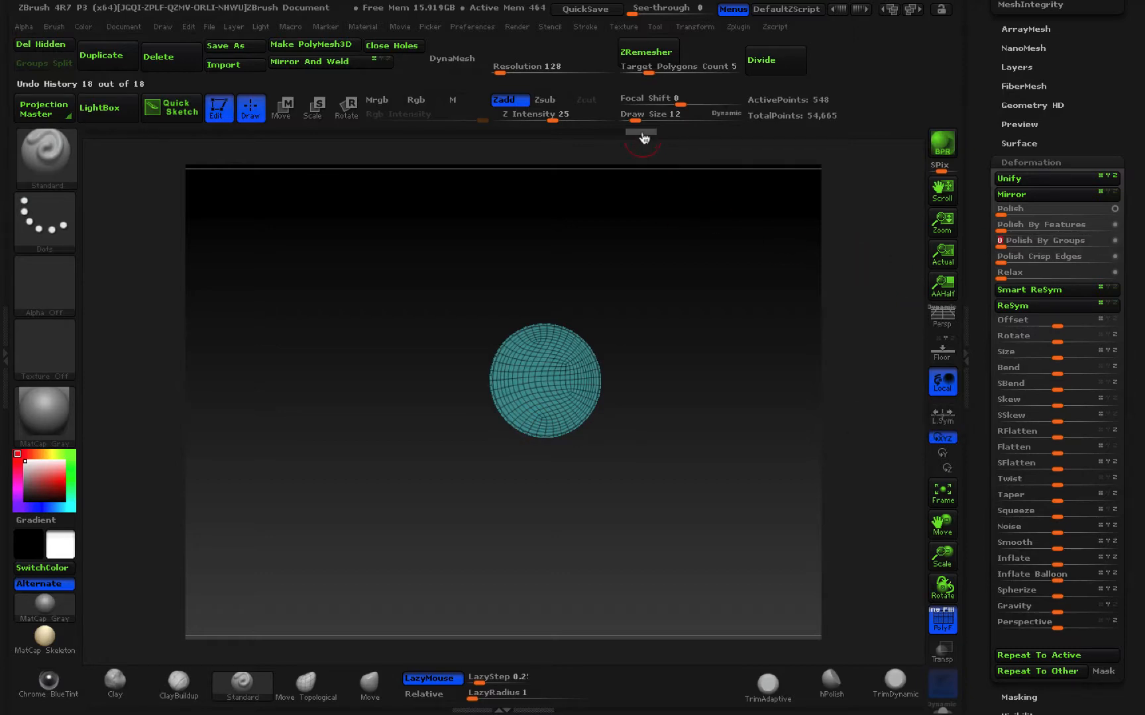
pyautogui.moveTo(643, 137)
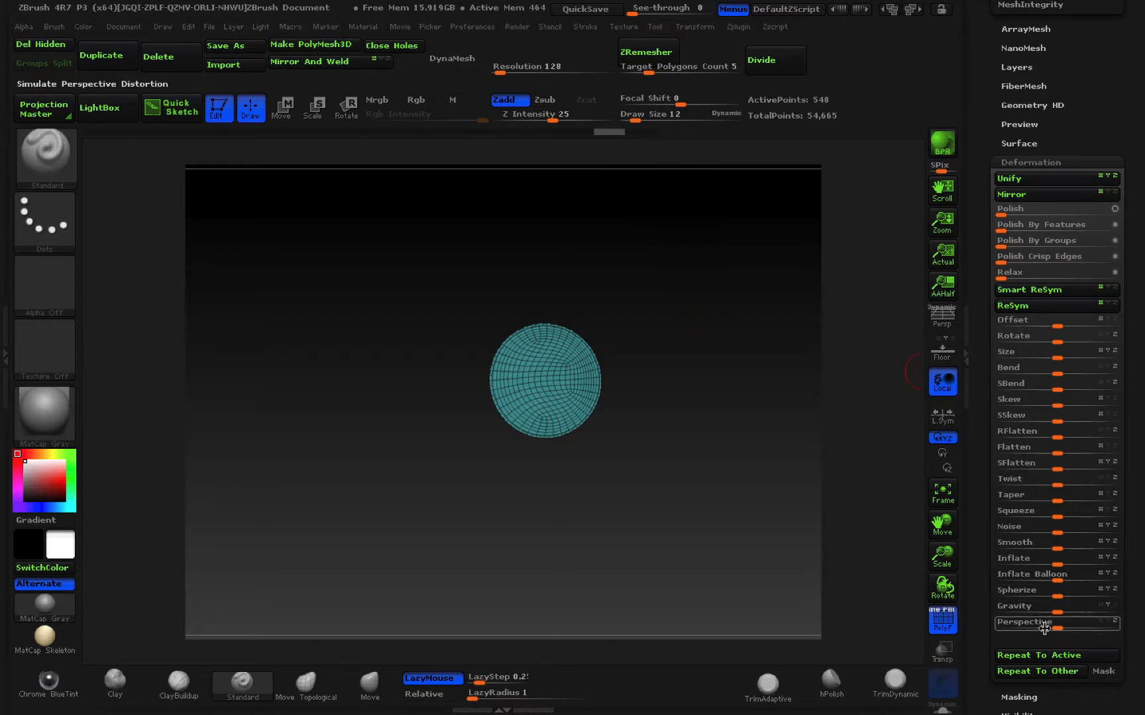
# Finish the deformation work, restore the full handle mesh and examine its side near the cap.
pyautogui.click(1039, 161)
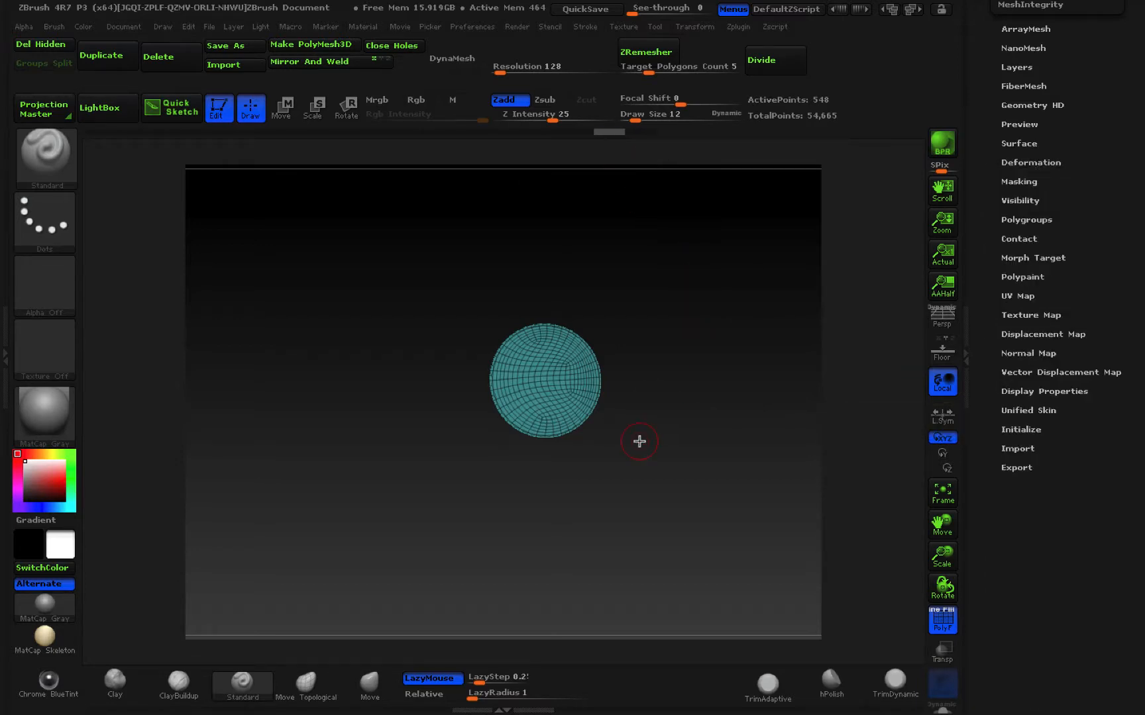
pyautogui.keyDown('ctrl'); pyautogui.keyDown('shift'); pyautogui.click(666, 430); pyautogui.keyUp('shift'); pyautogui.keyUp('ctrl')
pyautogui.moveTo(702, 436)
pyautogui.mouseDown()
pyautogui.moveTo(725, 399)
pyautogui.moveTo(865, 381)
pyautogui.moveTo(777, 445)
pyautogui.moveTo(690, 435)
pyautogui.moveTo(807, 390)
pyautogui.mouseUp()
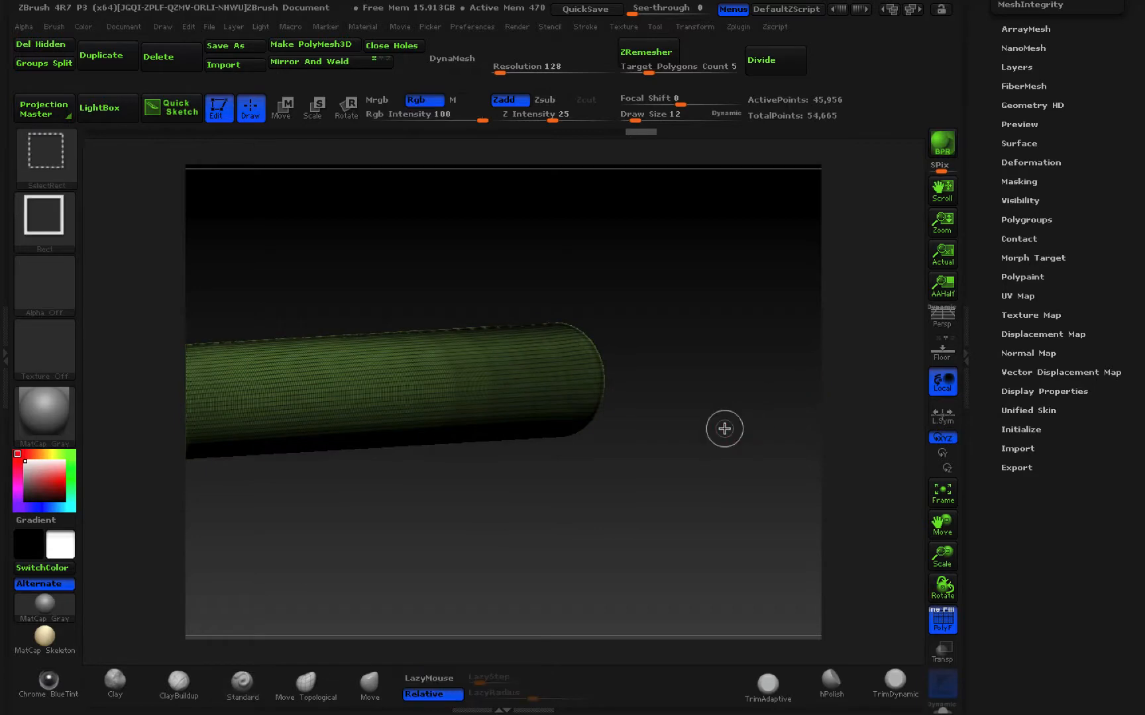
# Turn off the polyframe, then make the Hammer blockout subtool active and frame it on its own.
pyautogui.click(943, 620)
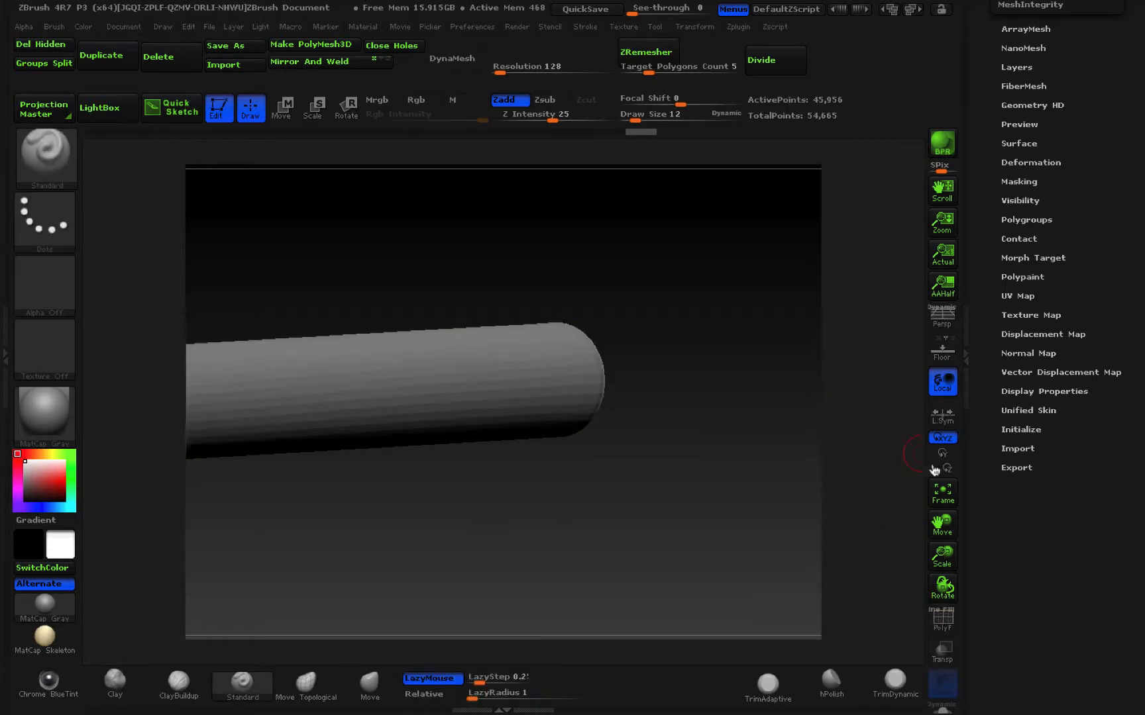
pyautogui.scroll(10, 1101, 407)
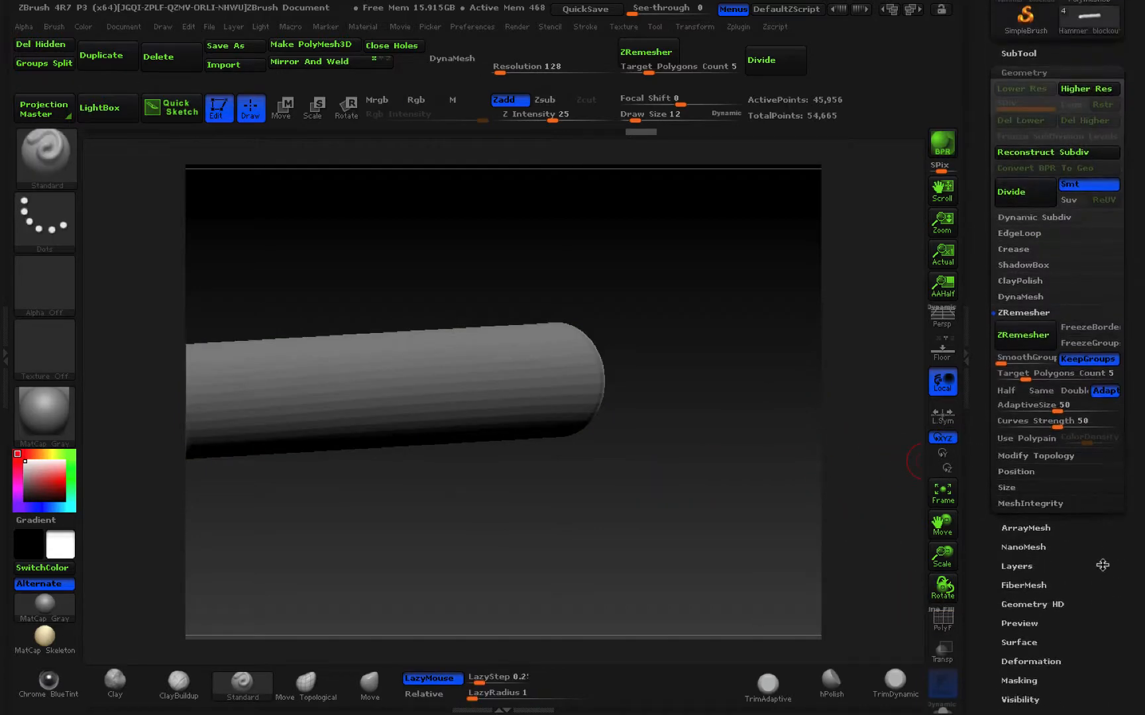
pyautogui.click(1024, 249)
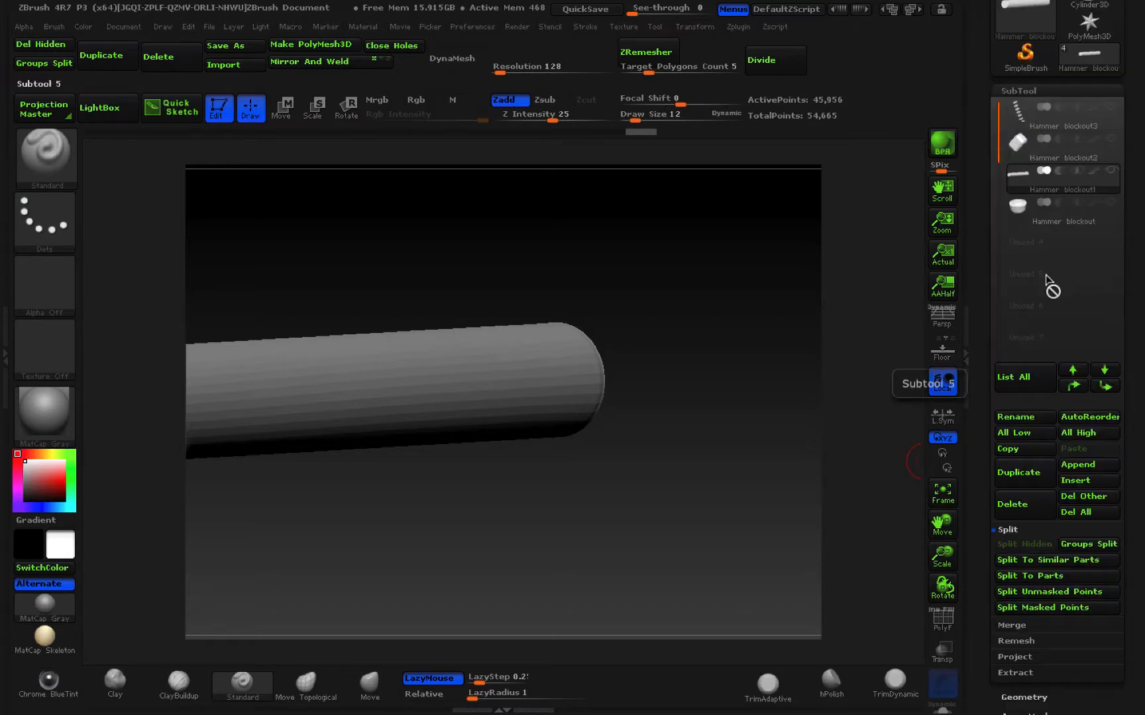
pyautogui.click(1033, 224)
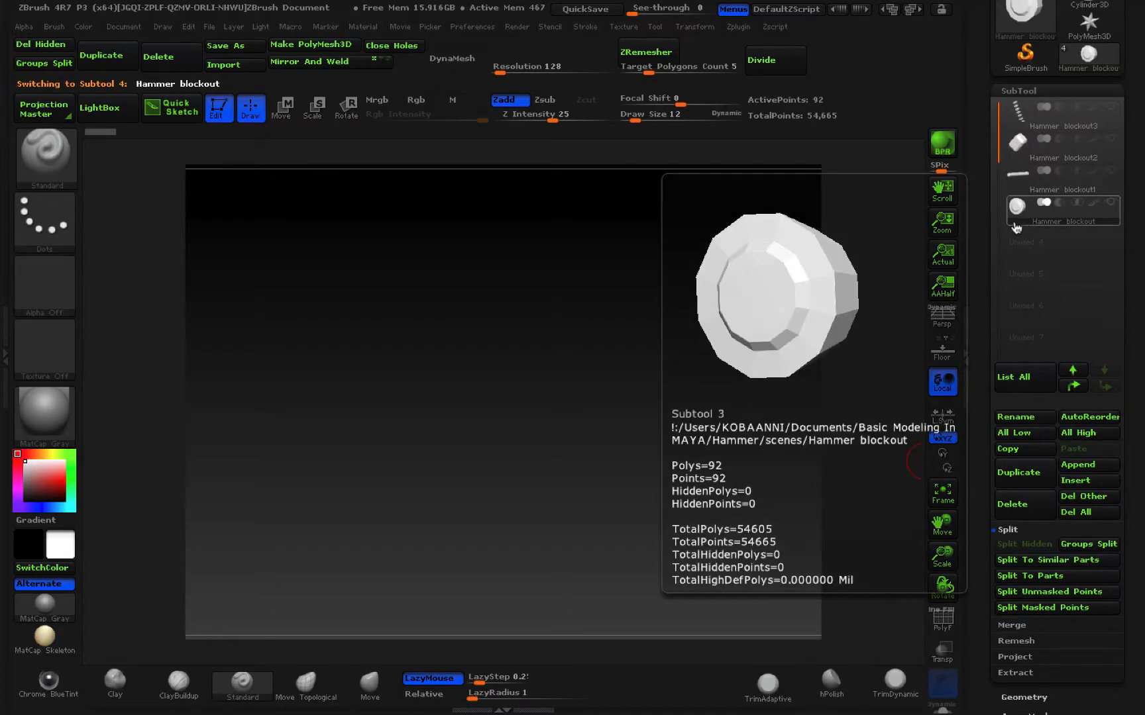
pyautogui.click(1112, 203)
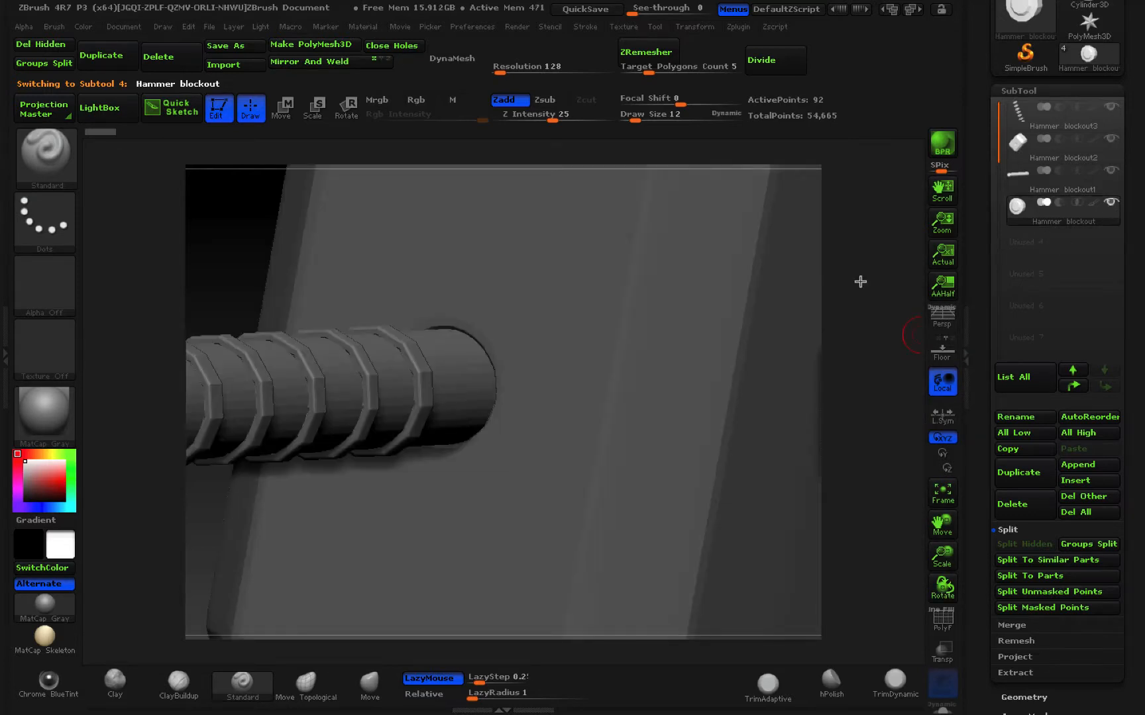
pyautogui.click(1112, 202)
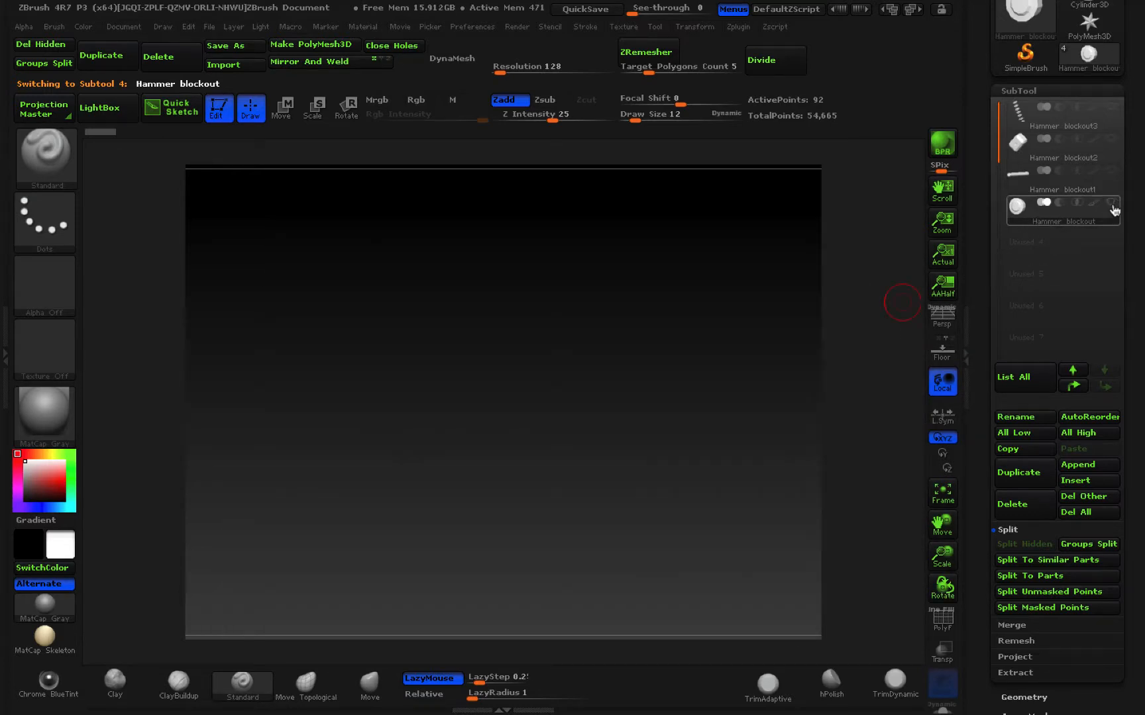
pyautogui.press('space')
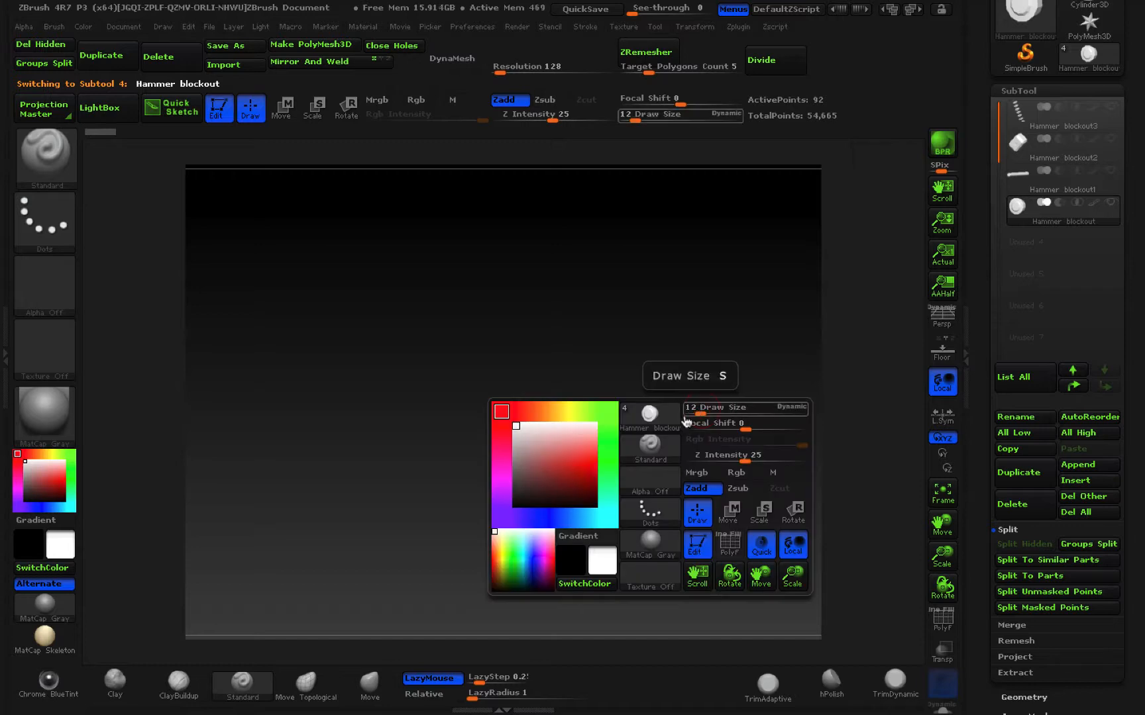
pyautogui.press('f')
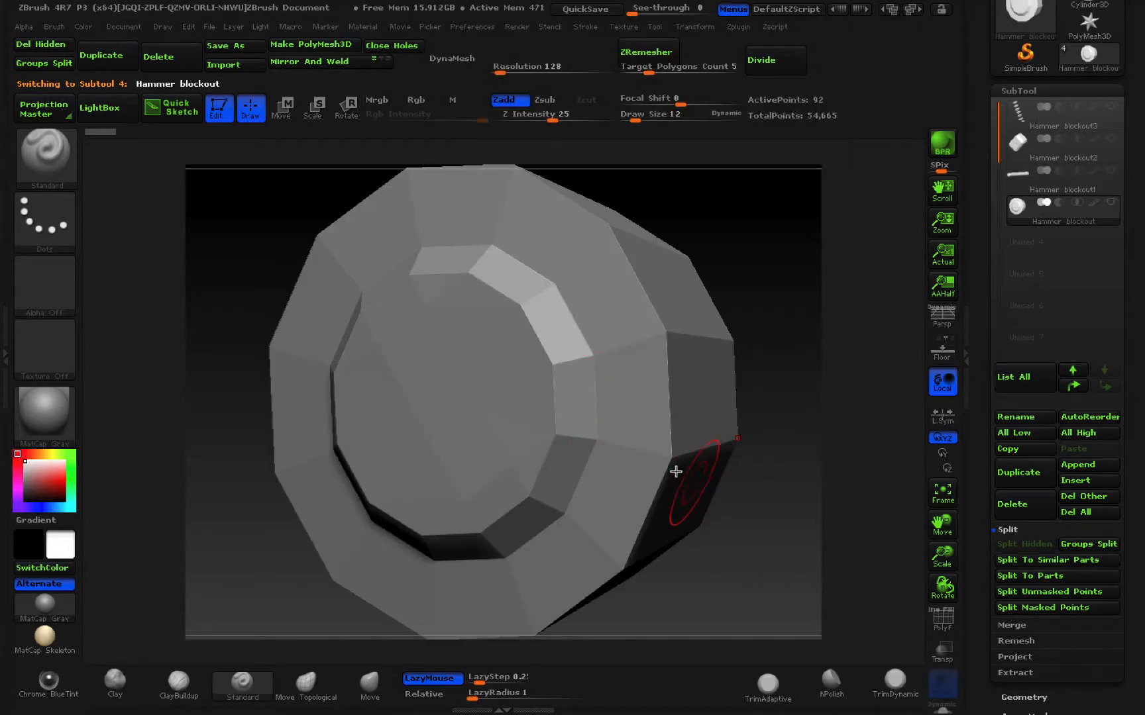
# Show the head piece with its polyframe and assign its polygroups with Groups By Normals.
pyautogui.moveTo(784, 448)
pyautogui.mouseDown()
pyautogui.moveTo(781, 409)
pyautogui.moveTo(777, 445)
pyautogui.mouseUp()
pyautogui.moveTo(696, 473); pyautogui.dragTo(622, 439)
pyautogui.press('f')
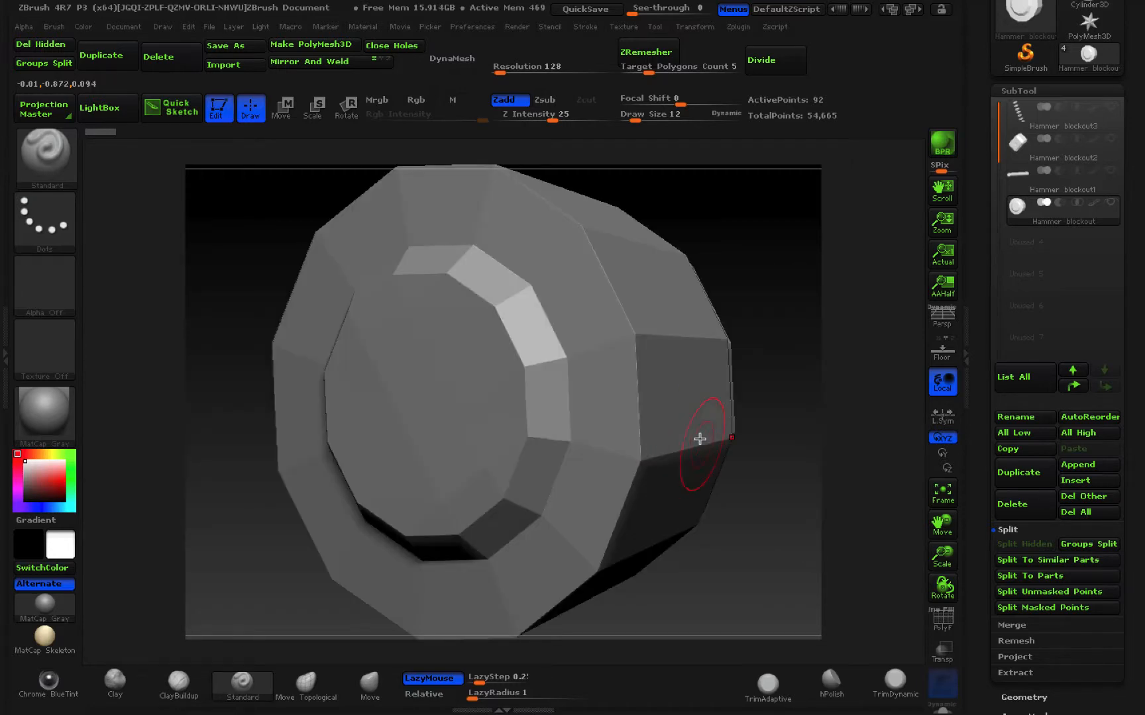
pyautogui.moveTo(768, 406); pyautogui.dragTo(840, 259)
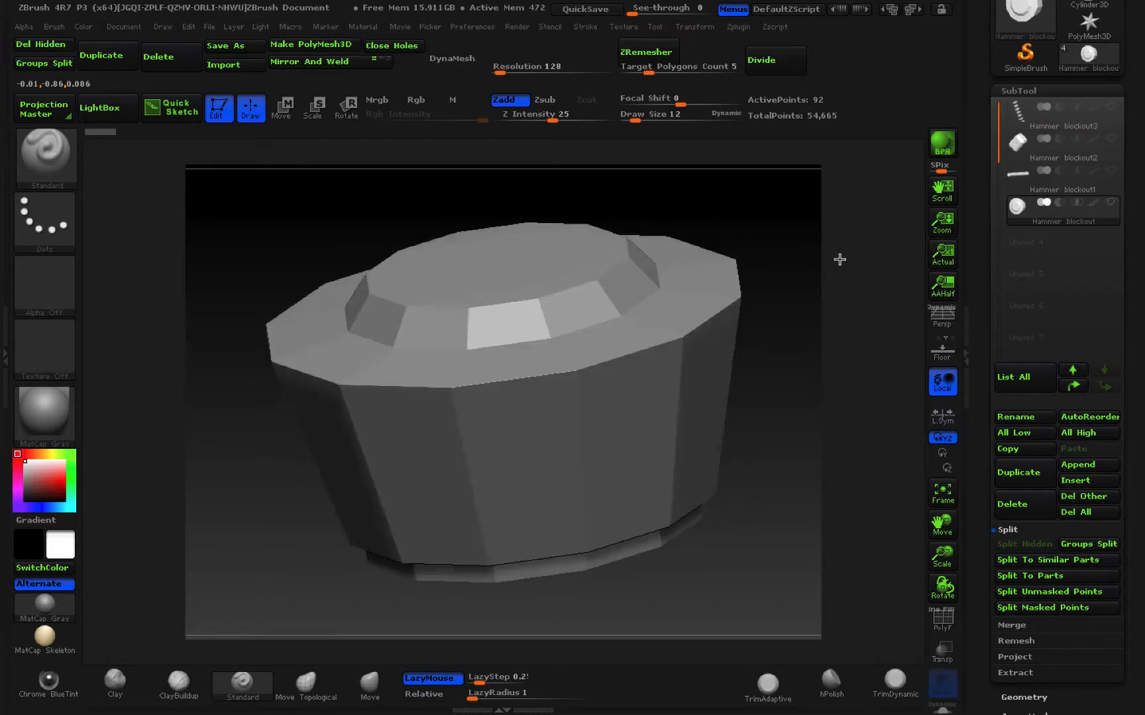
pyautogui.hotkey('shift', 'f')
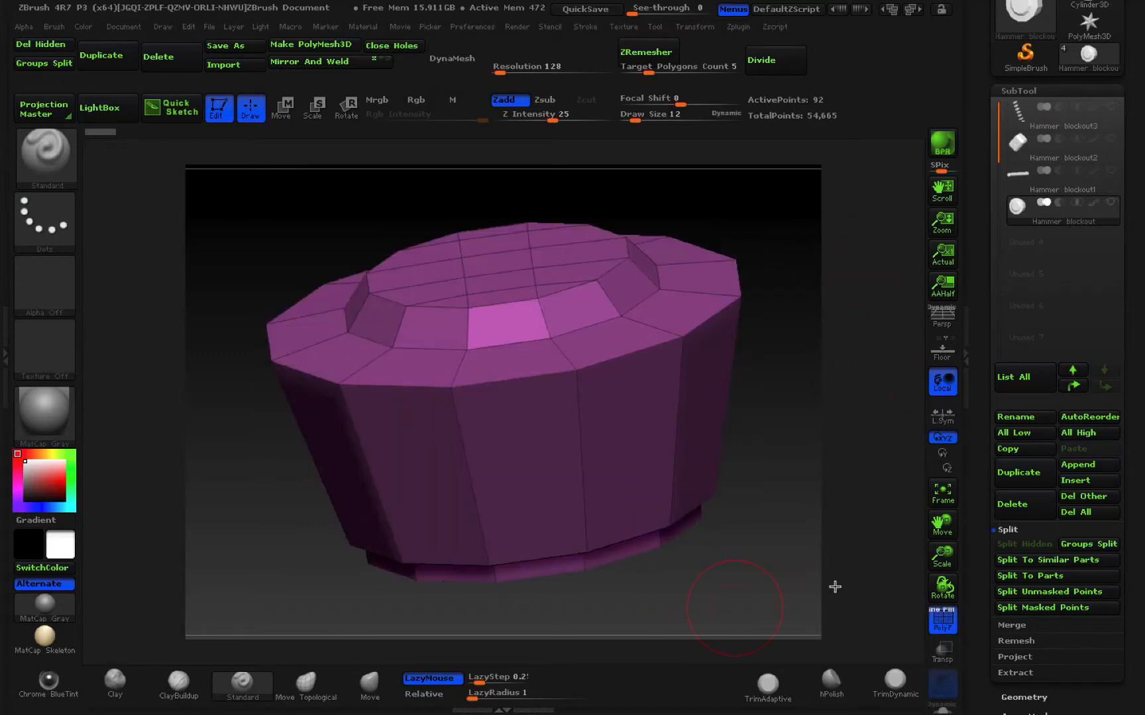
pyautogui.scroll(-5, 1122, 460)
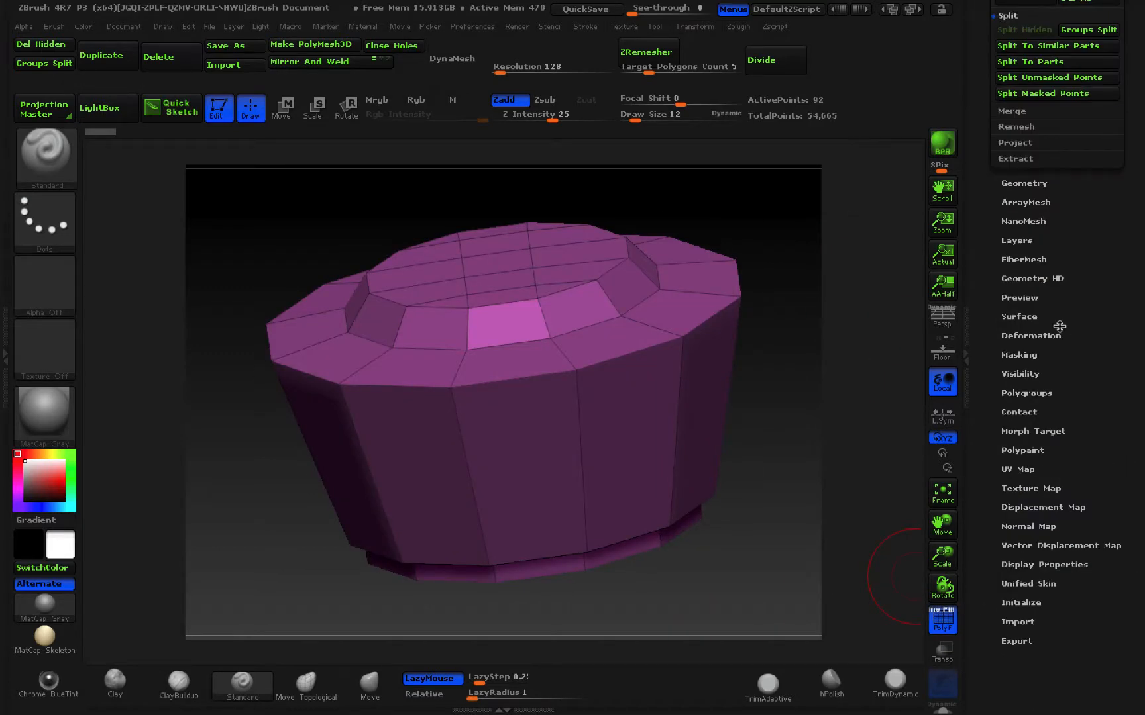
pyautogui.press('shift')
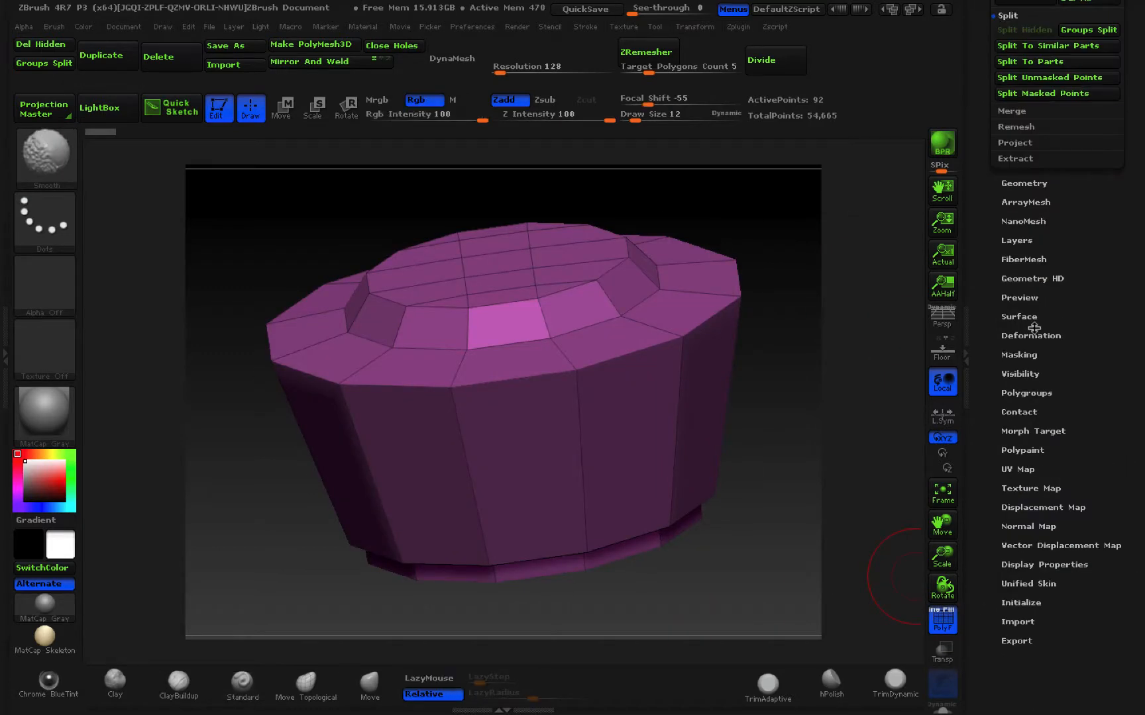
pyautogui.click(1029, 393)
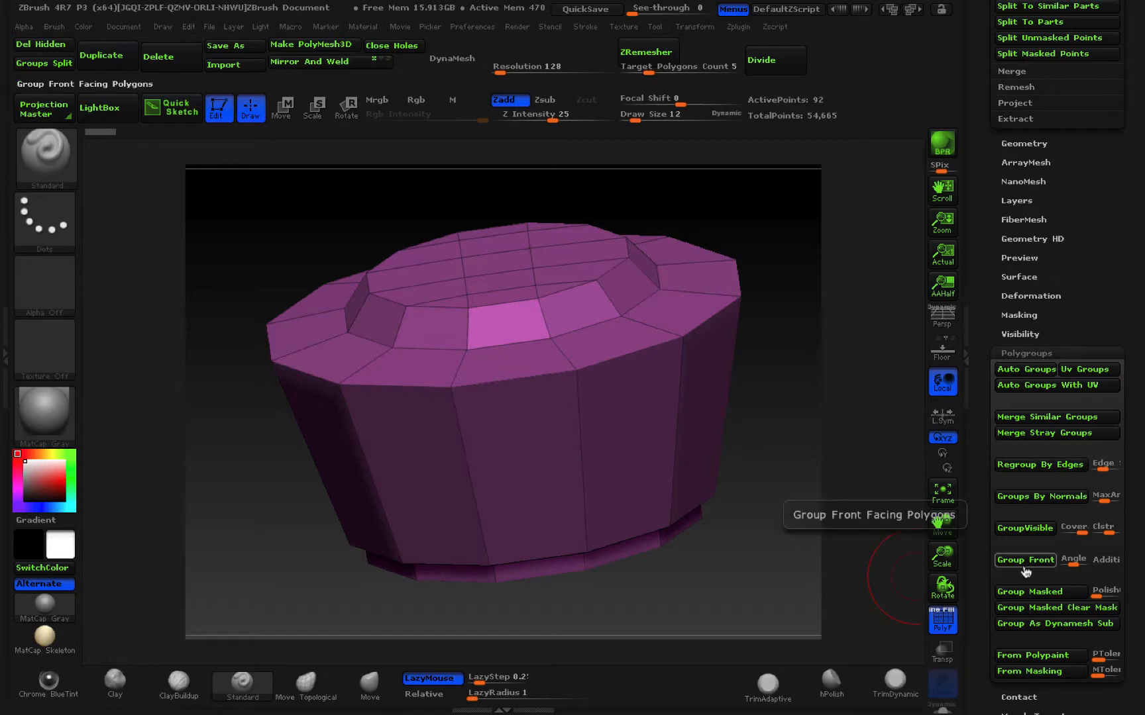
pyautogui.click(1050, 505)
# ZRemesh the head piece with KeepGroups on and the target polygon count at 5.
pyautogui.scroll(5, 1050, 506)
pyautogui.click(1027, 459)
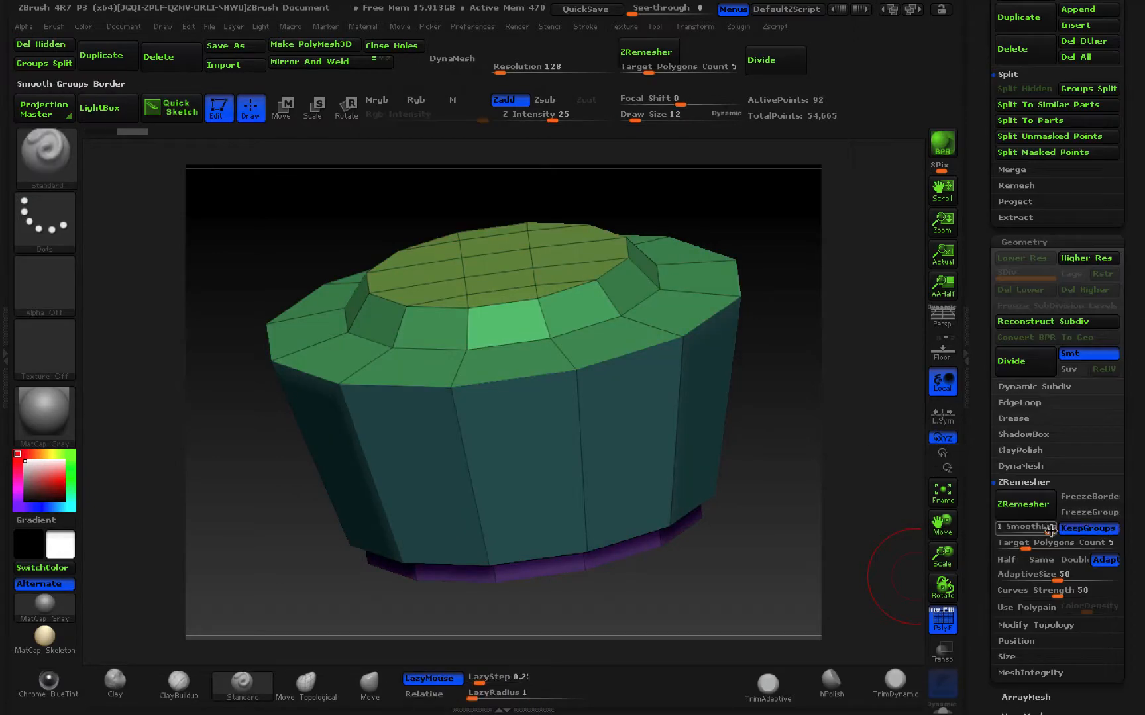
pyautogui.click(1023, 504)
# Smooth the remeshed head piece with a strong Polish By Groups deformation.
pyautogui.moveTo(1128, 524); pyautogui.dragTo(1128, 251)
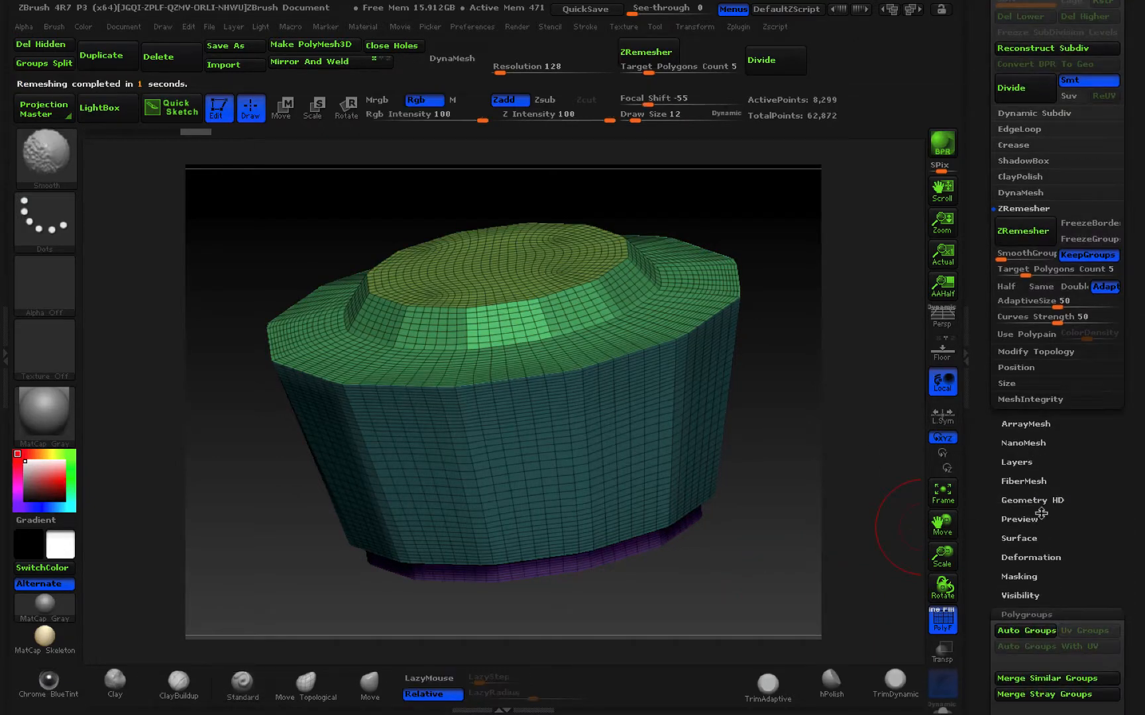
pyautogui.keyDown('shift'); pyautogui.click(1037, 556); pyautogui.keyUp('shift')
pyautogui.moveTo(1003, 244); pyautogui.dragTo(1128, 244)
pyautogui.hotkey('shift', 'f')
# Isolate the tapered side wall polygroup, subdivide it once and bring back the complete head piece.
pyautogui.scroll(10, 1137, 486)
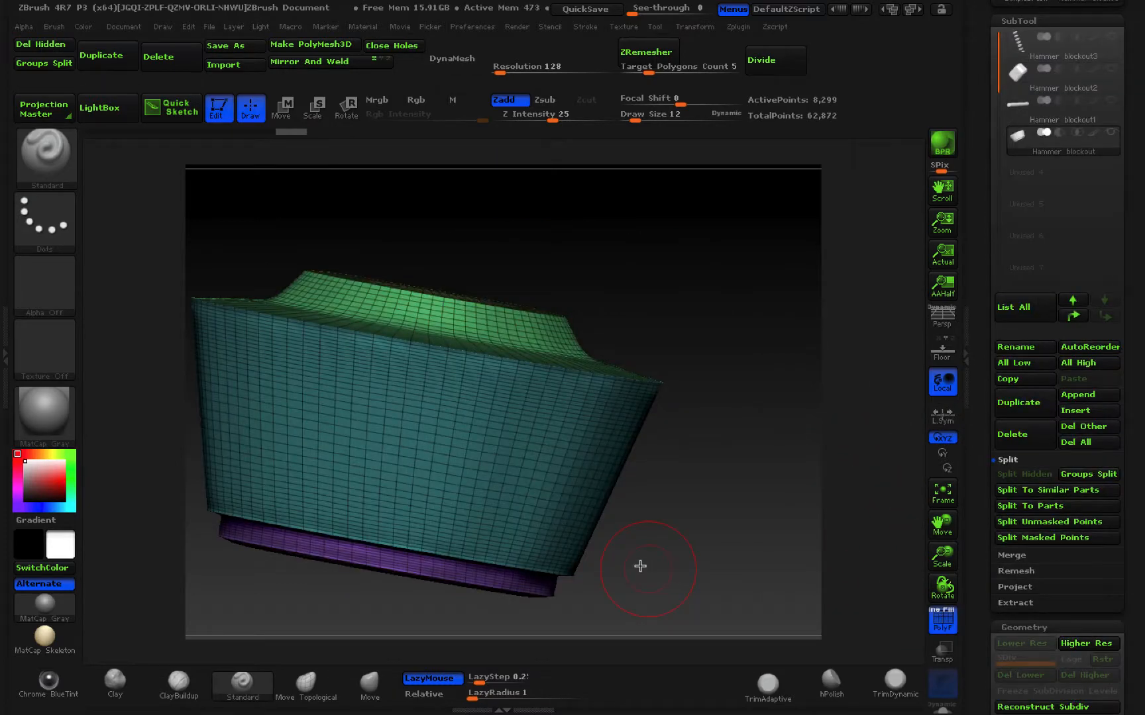
pyautogui.hotkey('ctrl', 'shift')
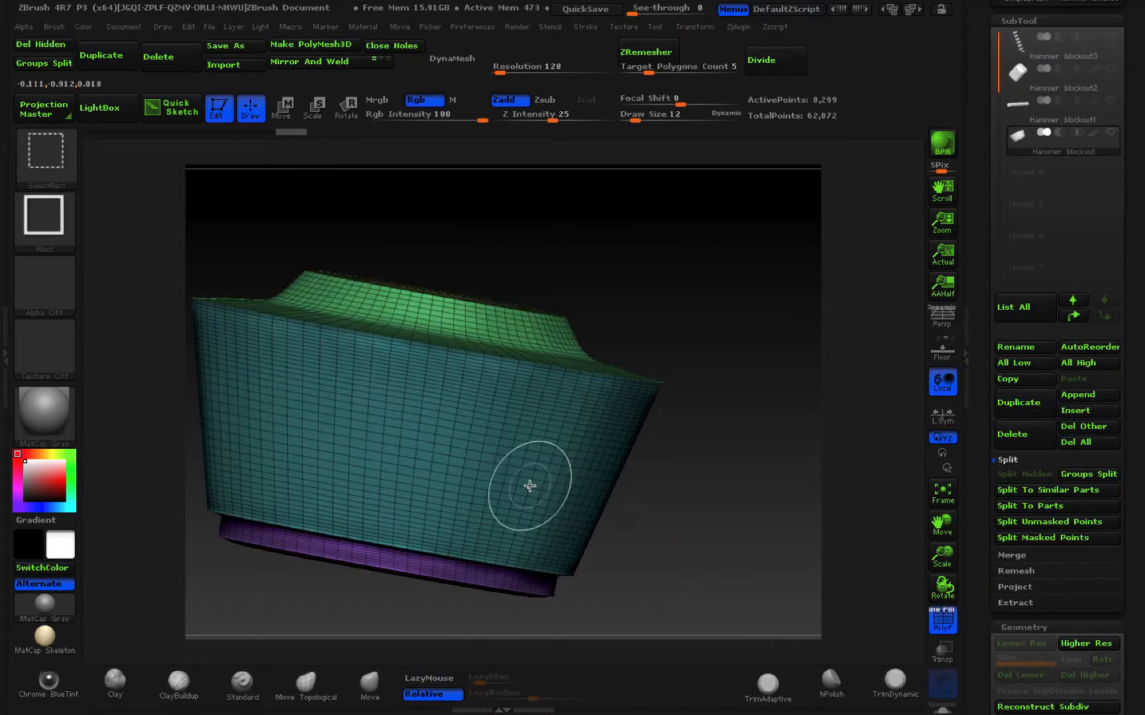
pyautogui.keyDown('ctrl'); pyautogui.keyDown('shift'); pyautogui.click(530, 486); pyautogui.keyUp('shift'); pyautogui.keyUp('ctrl')
pyautogui.moveTo(693, 524)
pyautogui.mouseDown()
pyautogui.moveTo(551, 555)
pyautogui.moveTo(601, 552)
pyautogui.mouseUp()
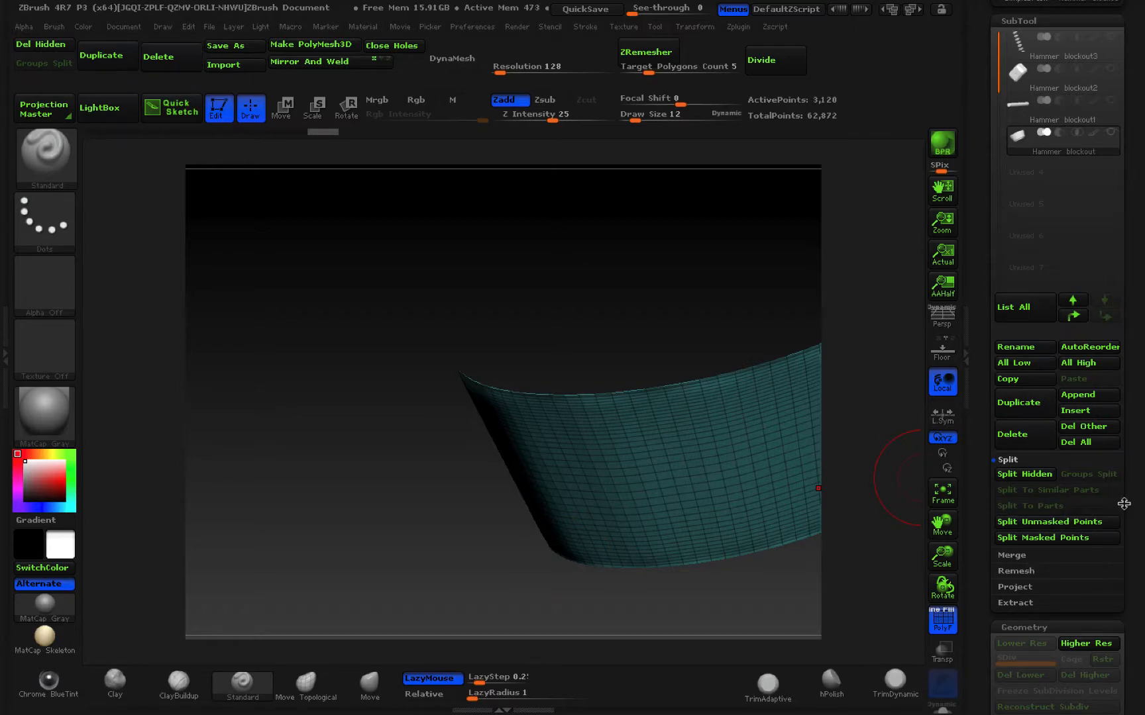
pyautogui.scroll(-5, 1034, 557)
pyautogui.click(1020, 491)
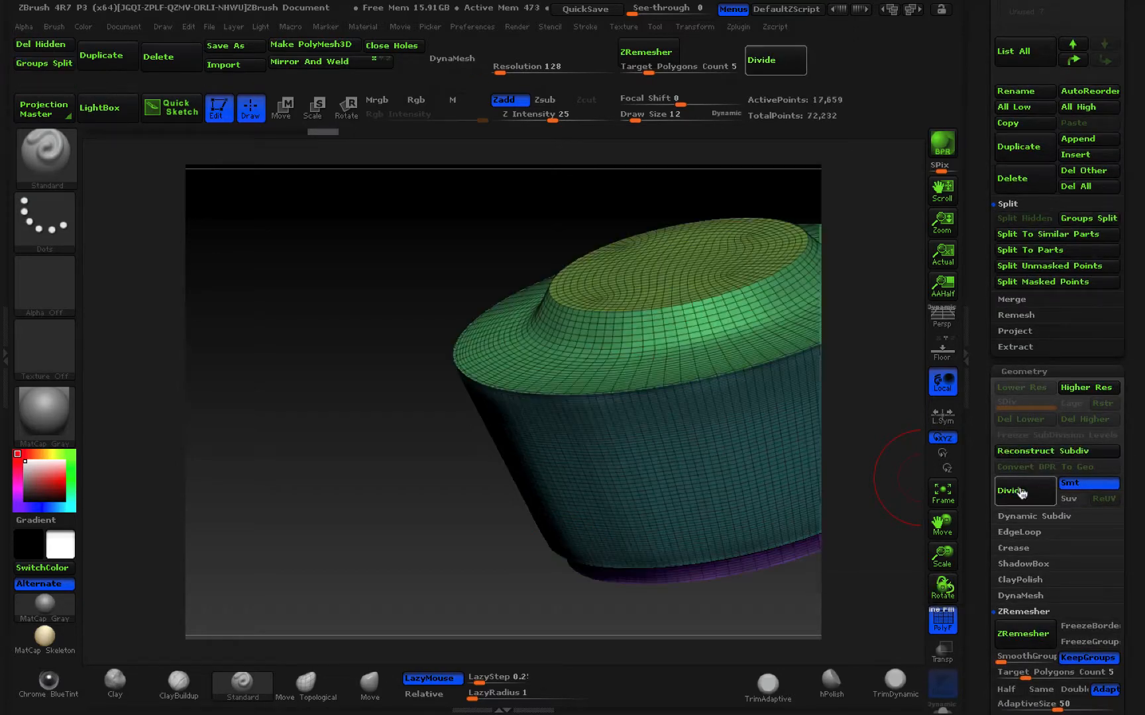
# Subdivide the whole head piece twice to check its smoothness, then return to SDiv 1 and delete the higher levels.
pyautogui.click(1021, 492)
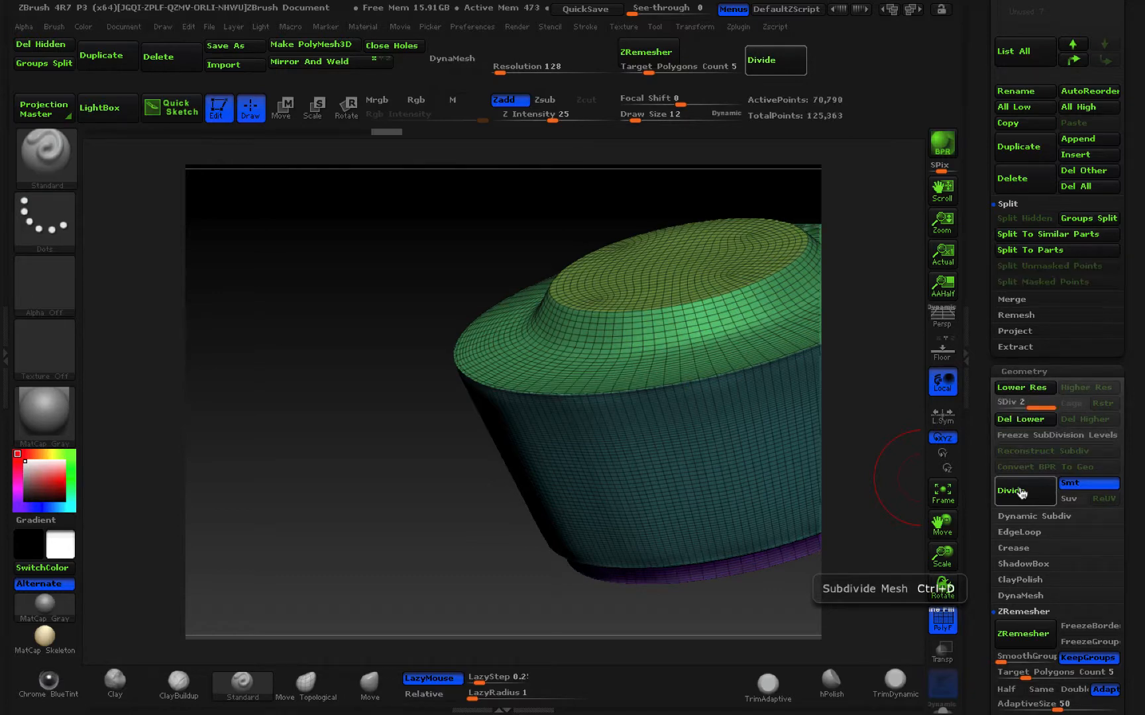
pyautogui.click(1021, 492)
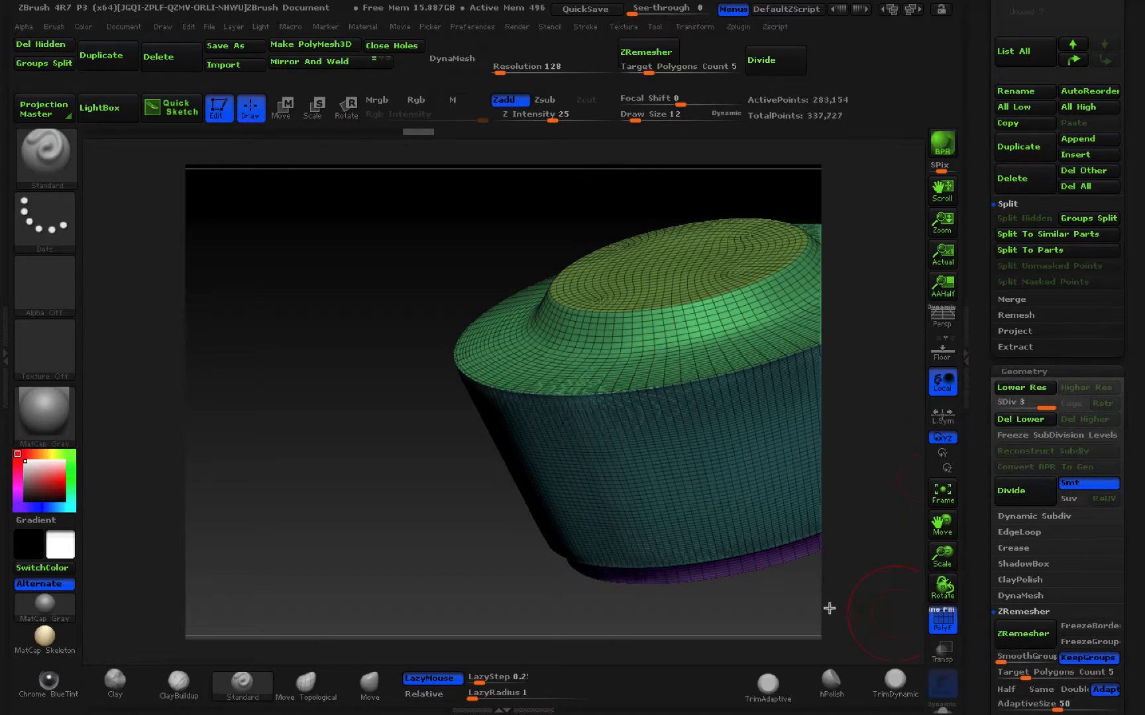
pyautogui.click(942, 619)
pyautogui.moveTo(671, 605); pyautogui.dragTo(741, 599)
pyautogui.moveTo(1041, 406); pyautogui.dragTo(995, 412)
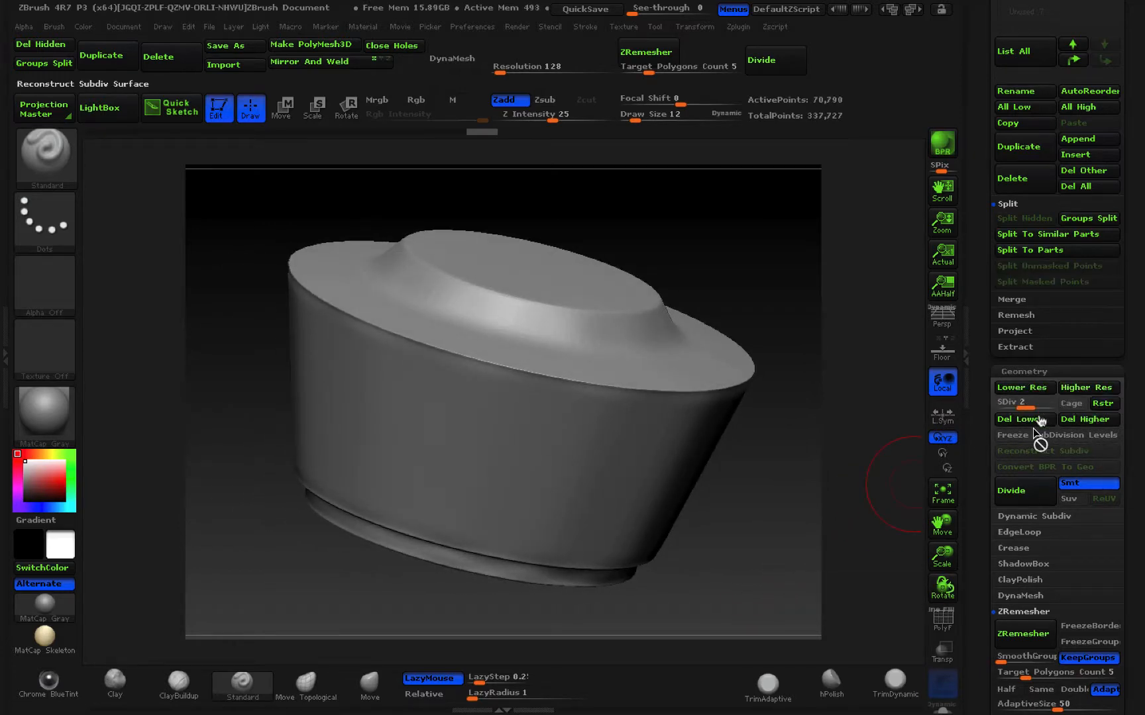
pyautogui.click(1042, 401)
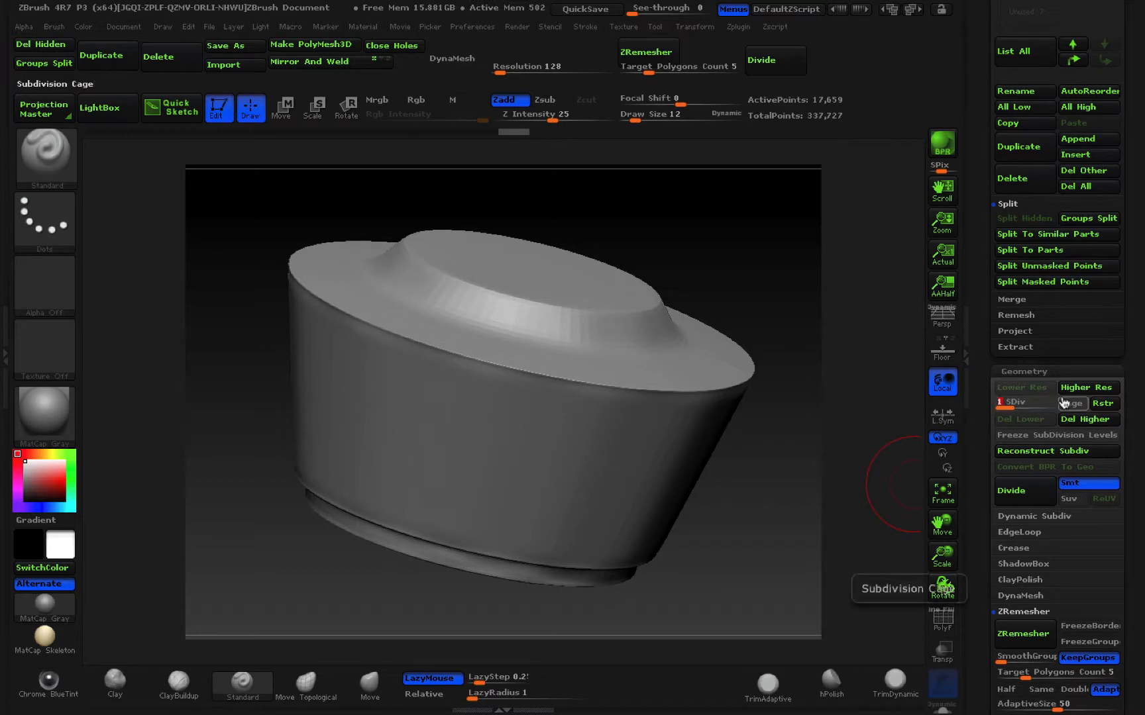
pyautogui.click(1092, 420)
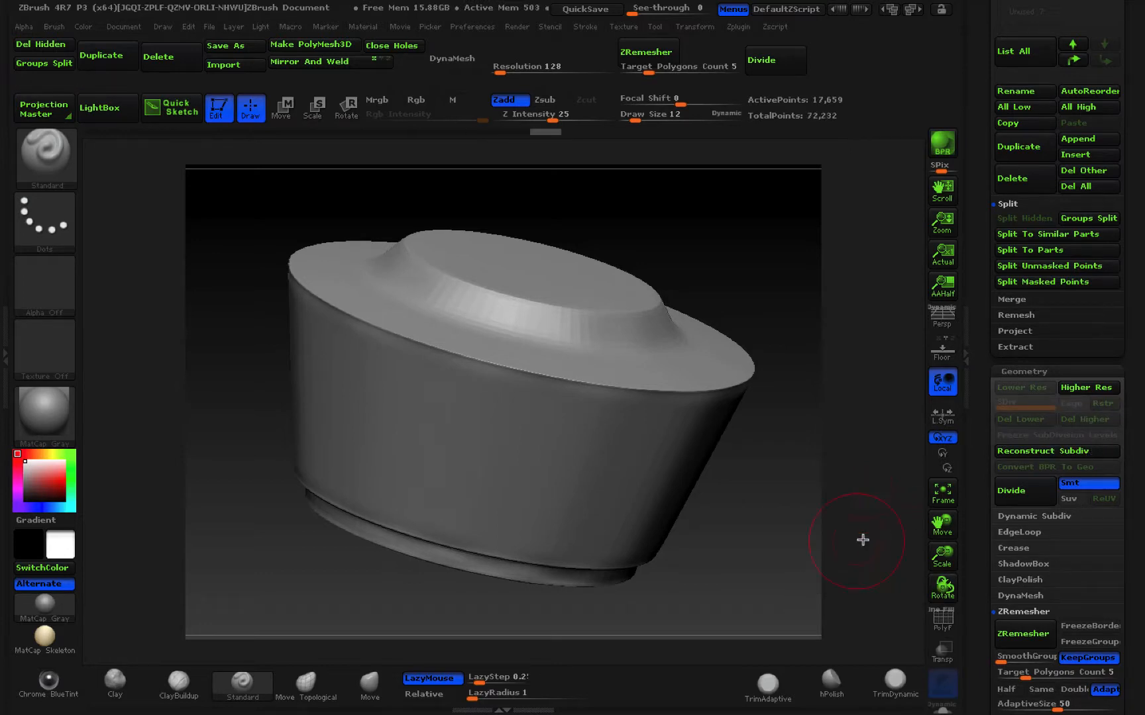
# Isolate the tapered side wall polygroup again and apply Polish By Groups at 100 with the polyframe on.
pyautogui.moveTo(861, 539); pyautogui.dragTo(661, 576)
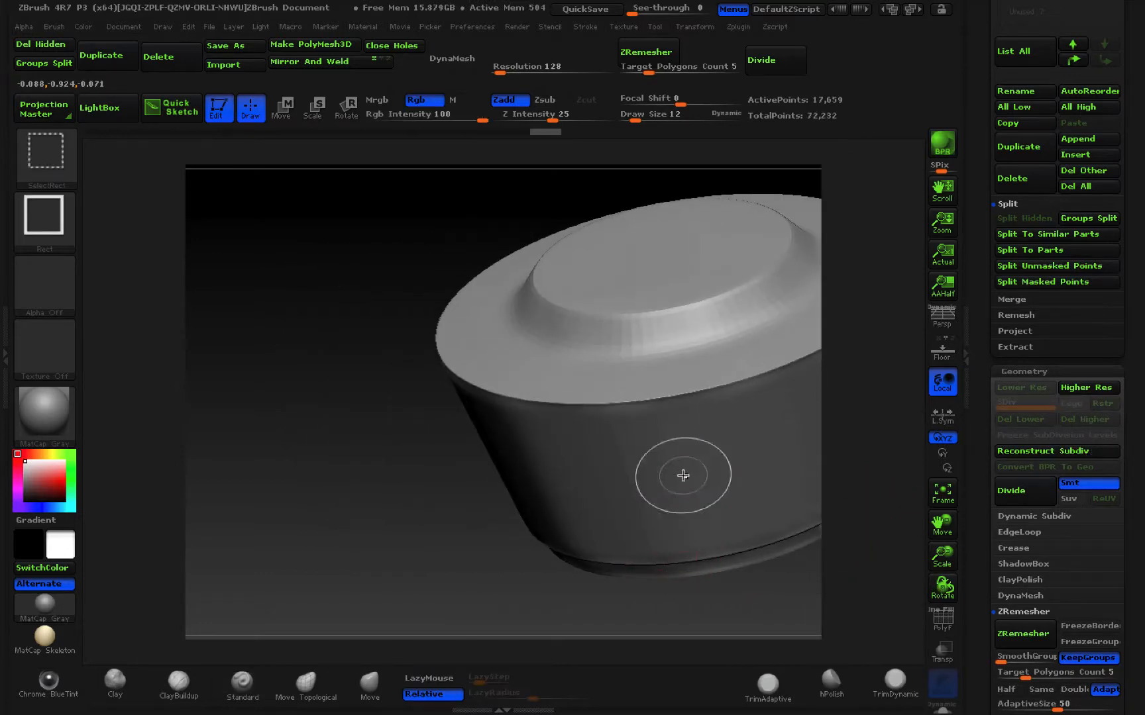
pyautogui.keyDown('ctrl'); pyautogui.keyDown('shift'); pyautogui.click(685, 475); pyautogui.keyUp('shift'); pyautogui.keyUp('ctrl')
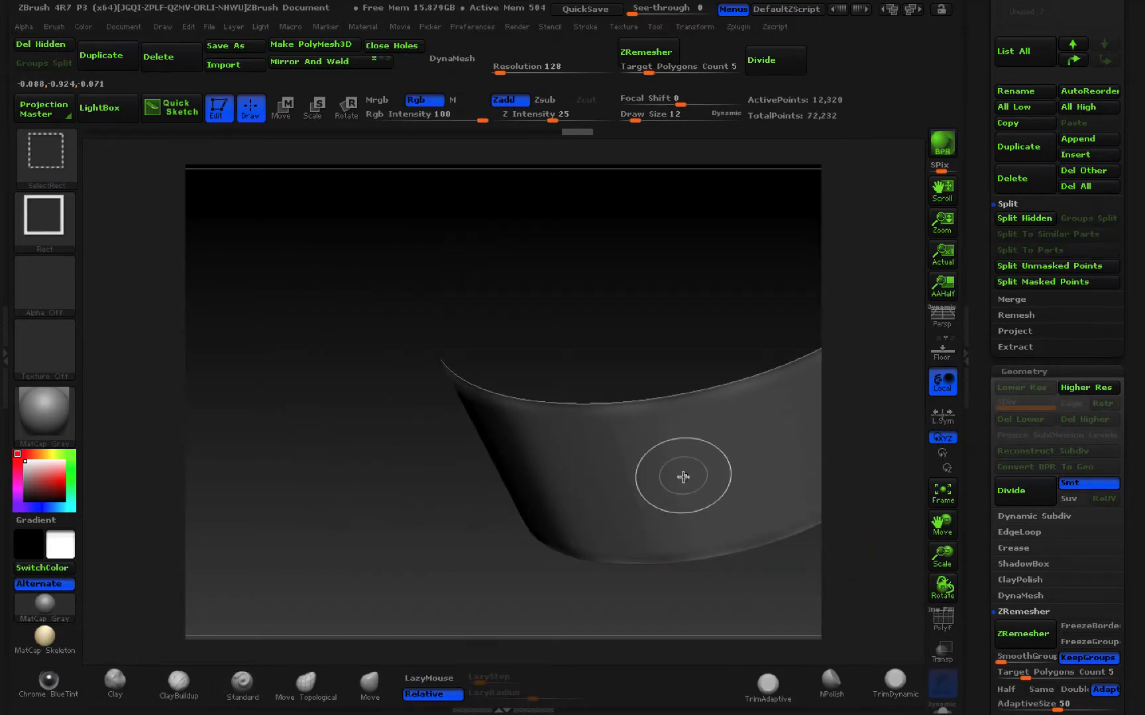
pyautogui.click(943, 619)
pyautogui.moveTo(1138, 649); pyautogui.dragTo(1138, 420)
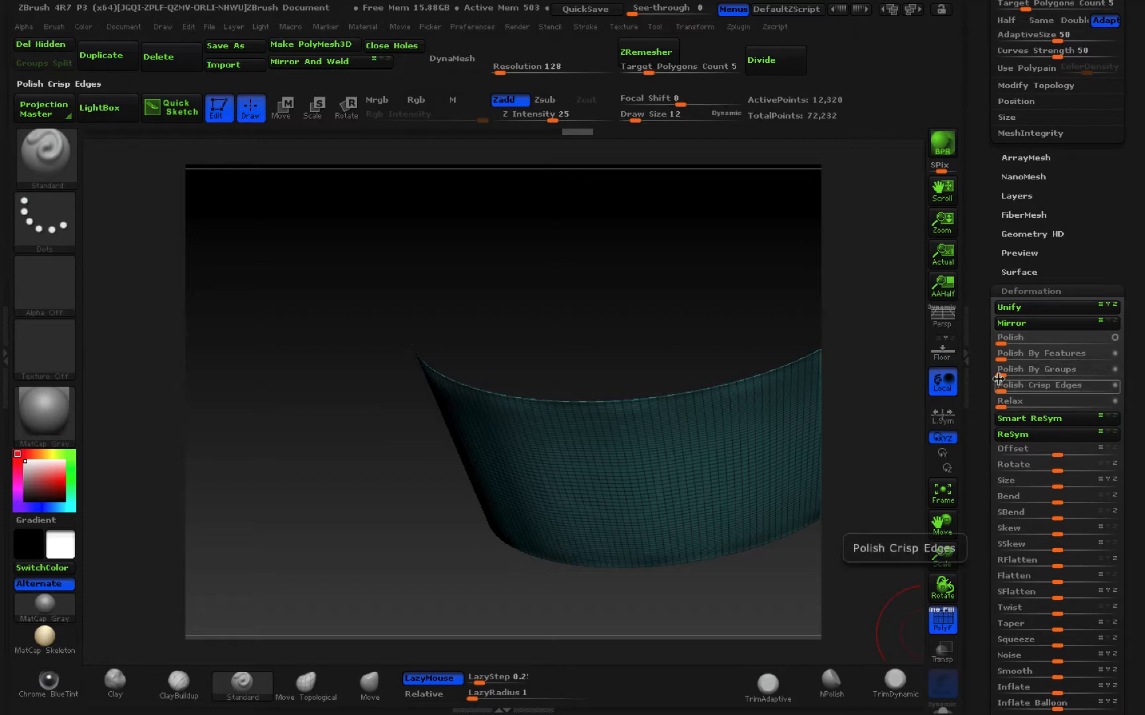
pyautogui.moveTo(1017, 372); pyautogui.dragTo(1033, 375)
pyautogui.moveTo(1104, 376); pyautogui.dragTo(1105, 375)
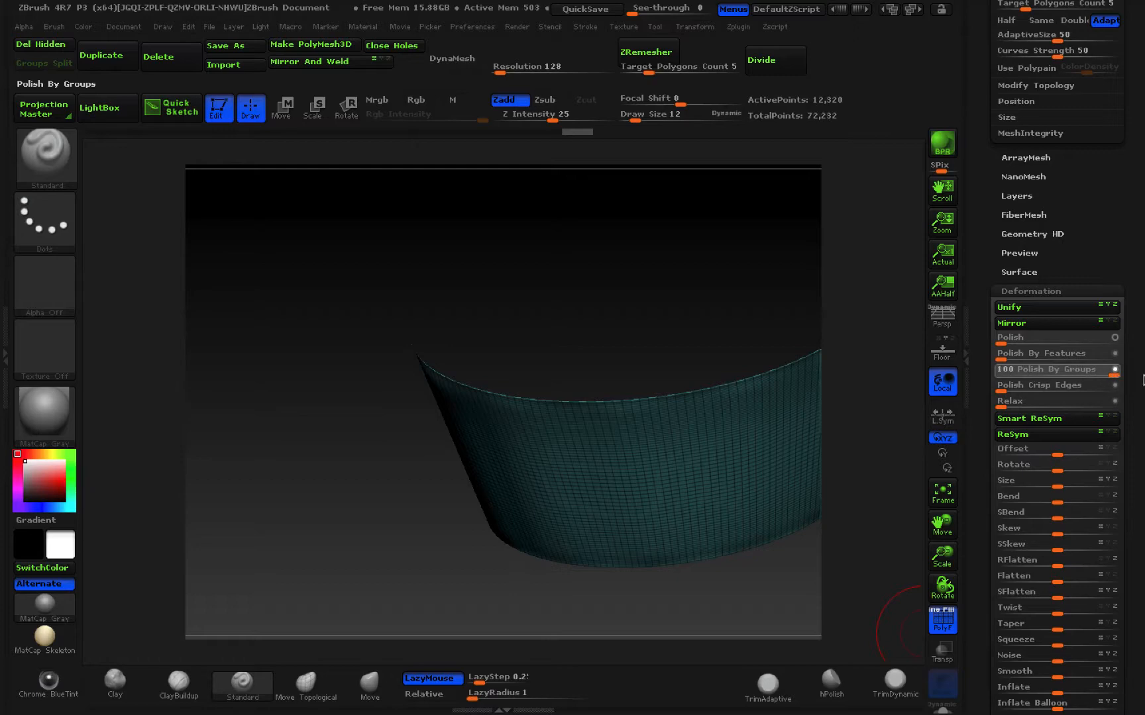
# Restore the complete head piece, collapse the deformation and polygroup settings, and return to plain shading without the polyframe.
pyautogui.moveTo(714, 564); pyautogui.dragTo(921, 485)
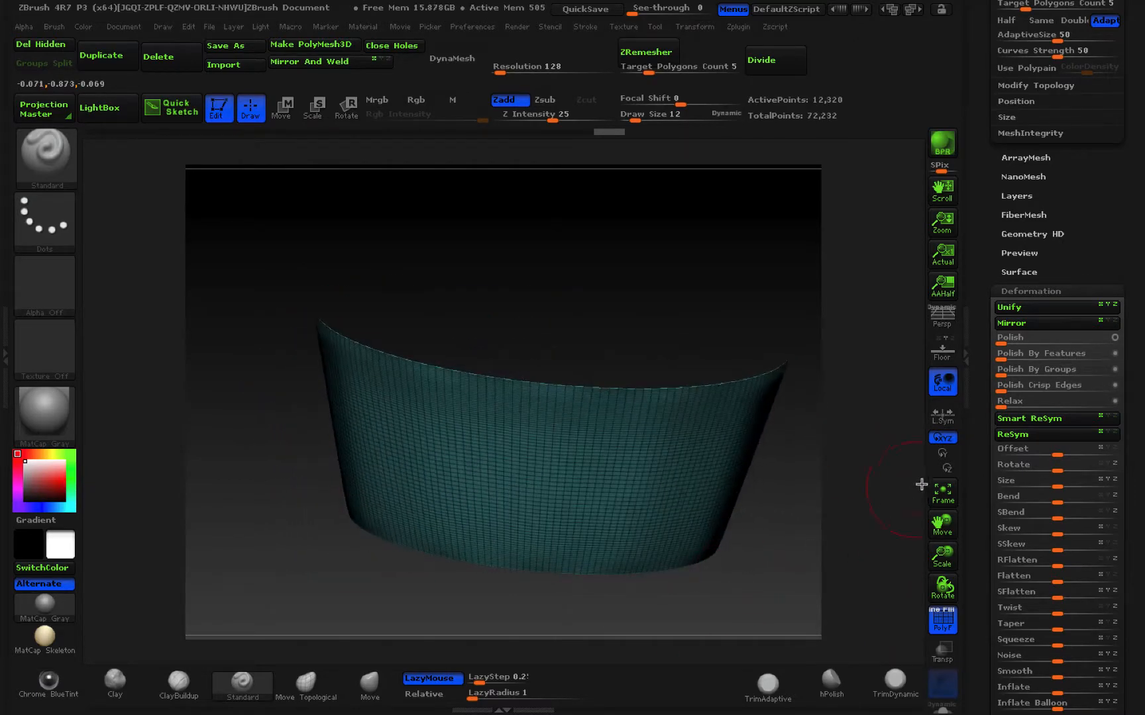
pyautogui.keyDown('ctrl'); pyautogui.keyDown('shift'); pyautogui.click(788, 540); pyautogui.keyUp('shift'); pyautogui.keyUp('ctrl')
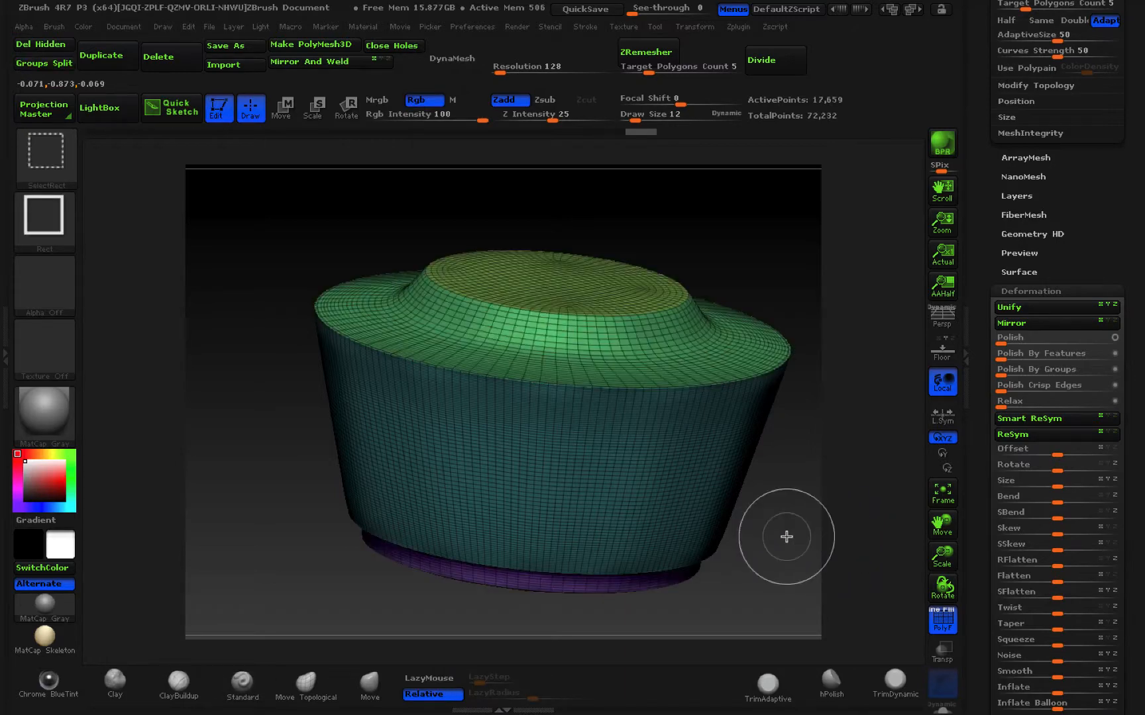
pyautogui.click(1031, 291)
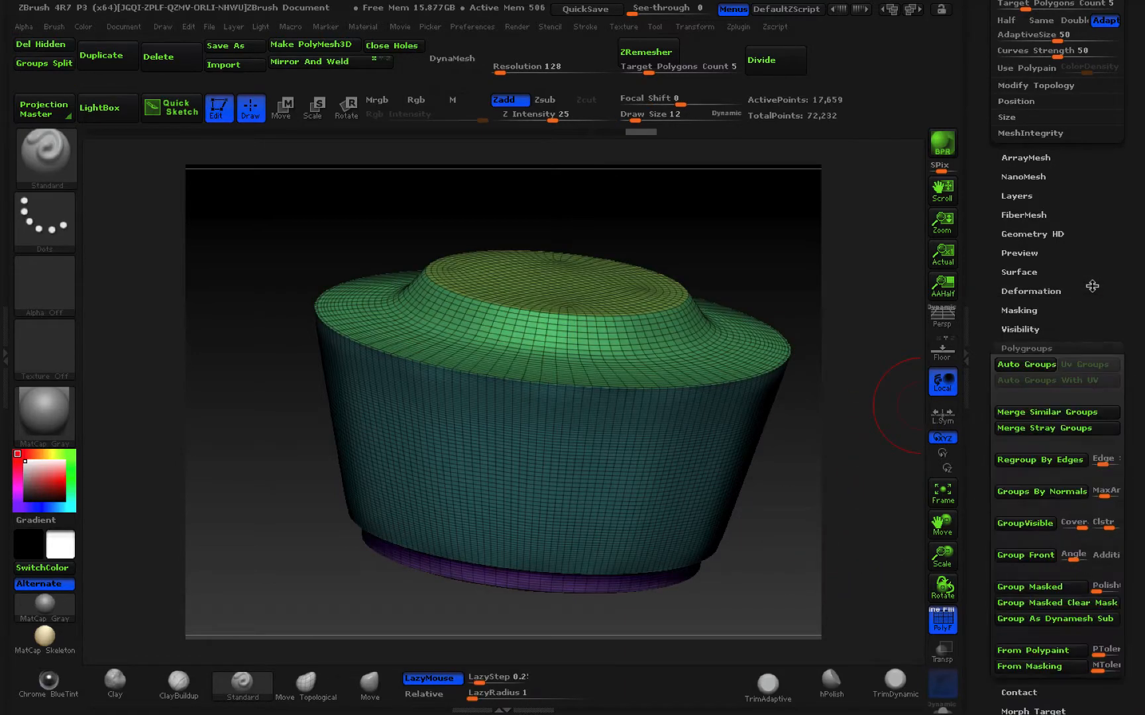
pyautogui.click(1060, 348)
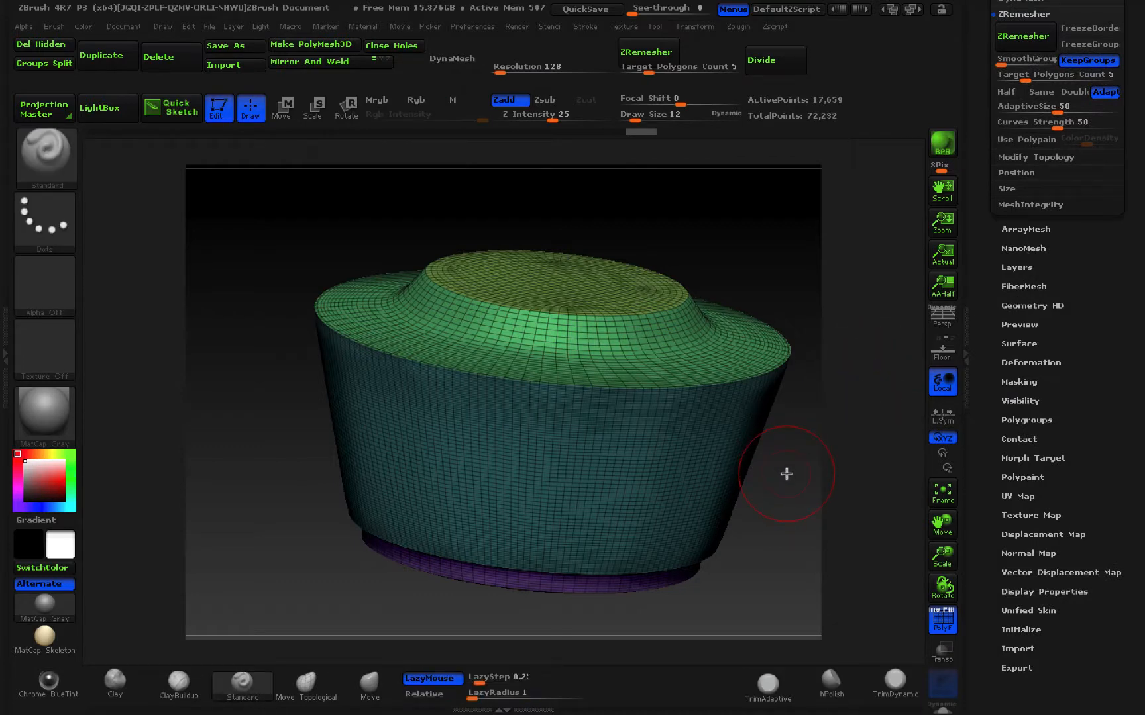
pyautogui.click(942, 619)
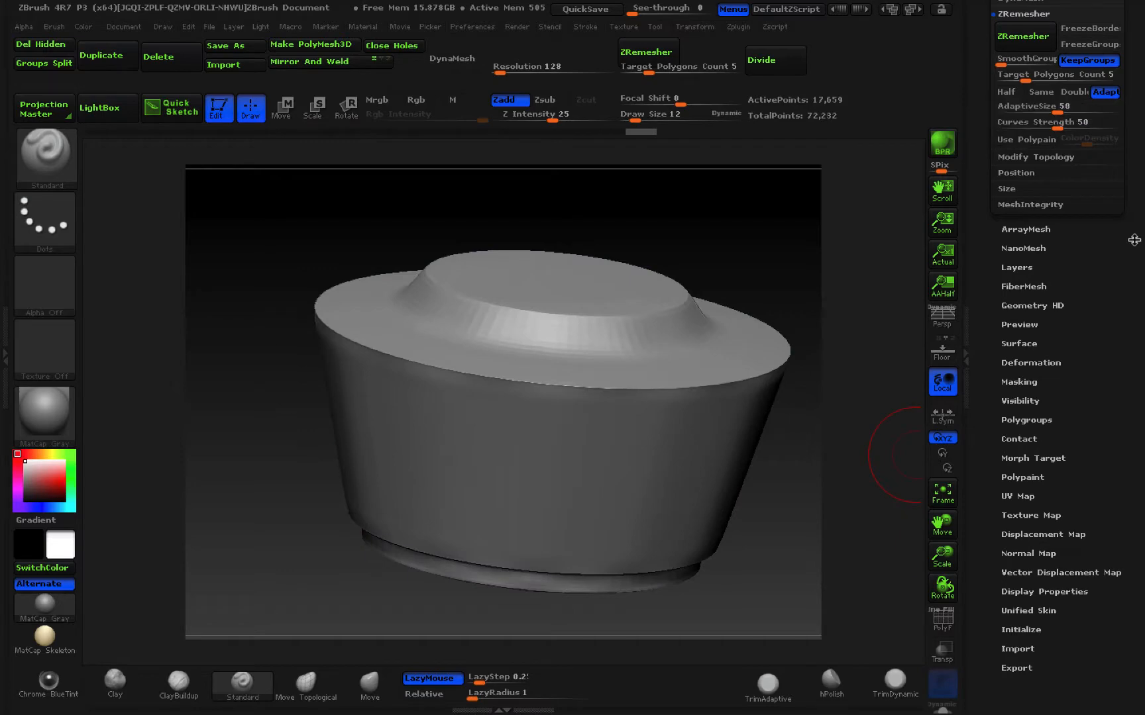
pyautogui.moveTo(1134, 247); pyautogui.dragTo(1138, 495)
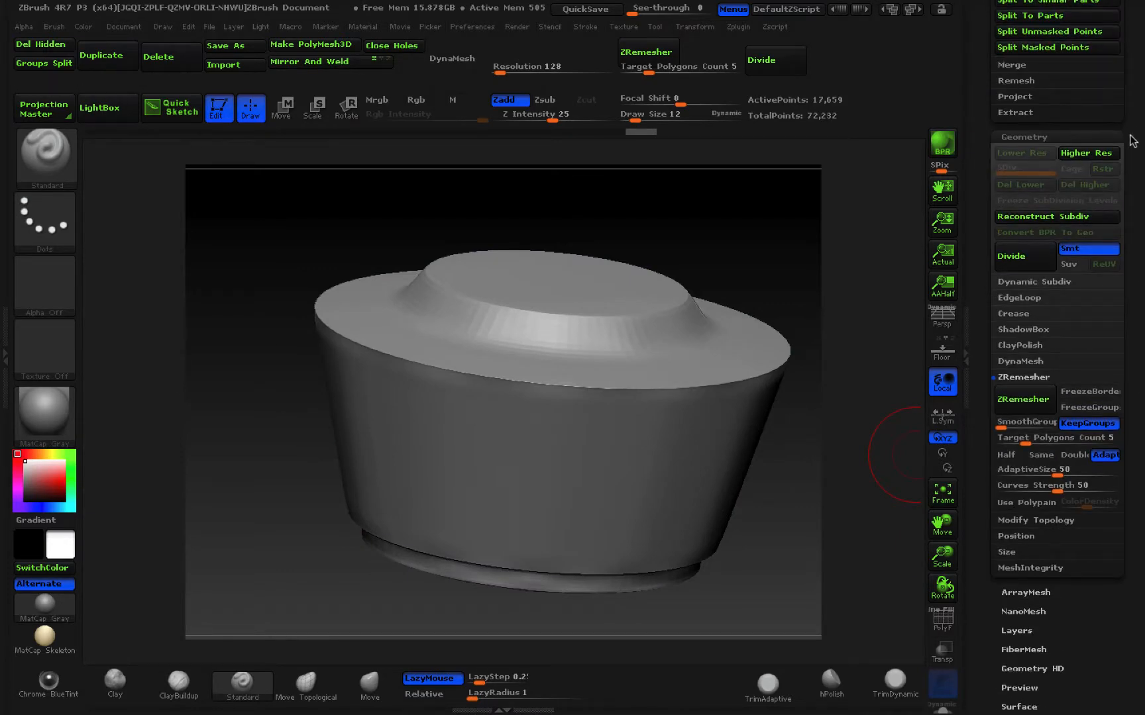
# Show all the hidden subtools again and view the complete hammer.
pyautogui.moveTo(1132, 141); pyautogui.dragTo(1141, 507)
pyautogui.moveTo(1142, 186); pyautogui.dragTo(1141, 527)
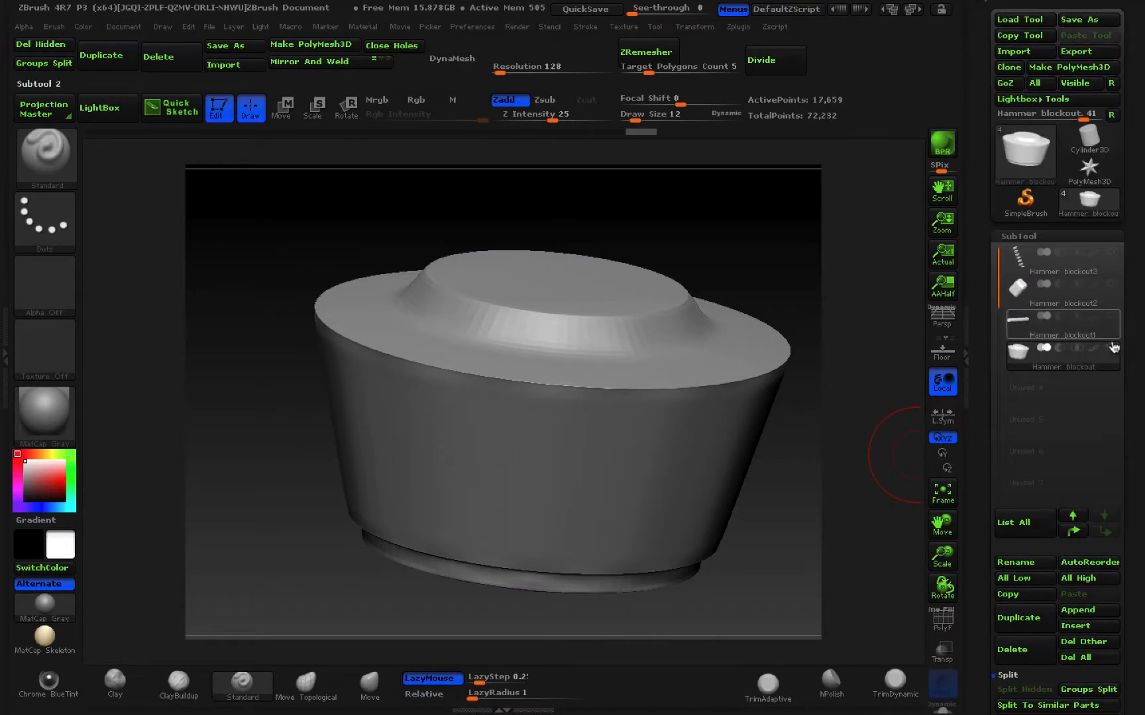
pyautogui.click(1113, 348)
pyautogui.keyDown('ctrl'); pyautogui.moveTo(728, 523); pyautogui.dragTo(720, 522, button='right'); pyautogui.keyUp('ctrl')
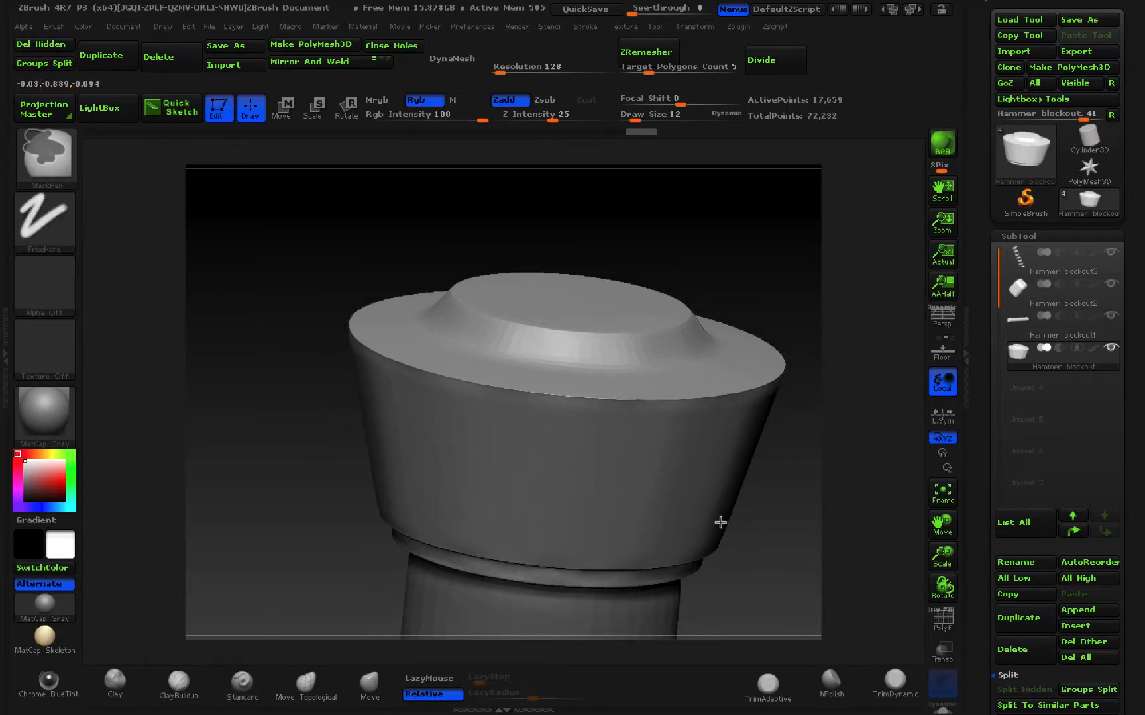
pyautogui.press('f')
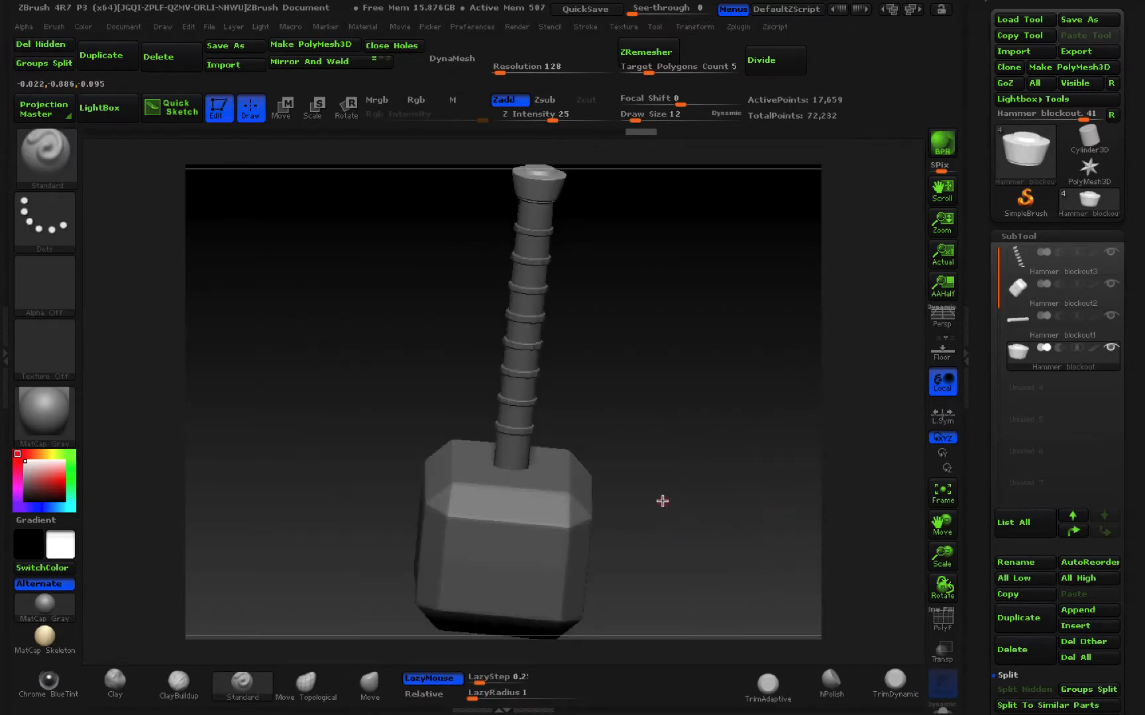
pyautogui.moveTo(663, 501); pyautogui.dragTo(647, 470)
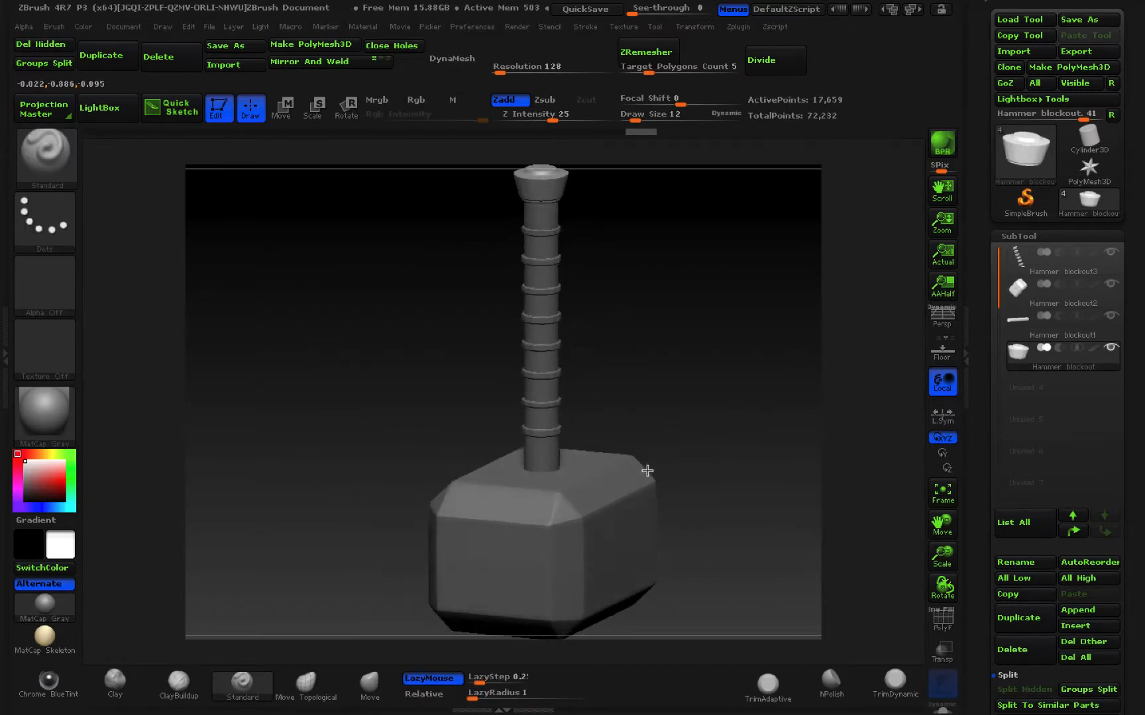
# Turn on the polyframe and activate the hammer head, end cap and handle shaft subtools in turn to compare their topology.
pyautogui.click(943, 619)
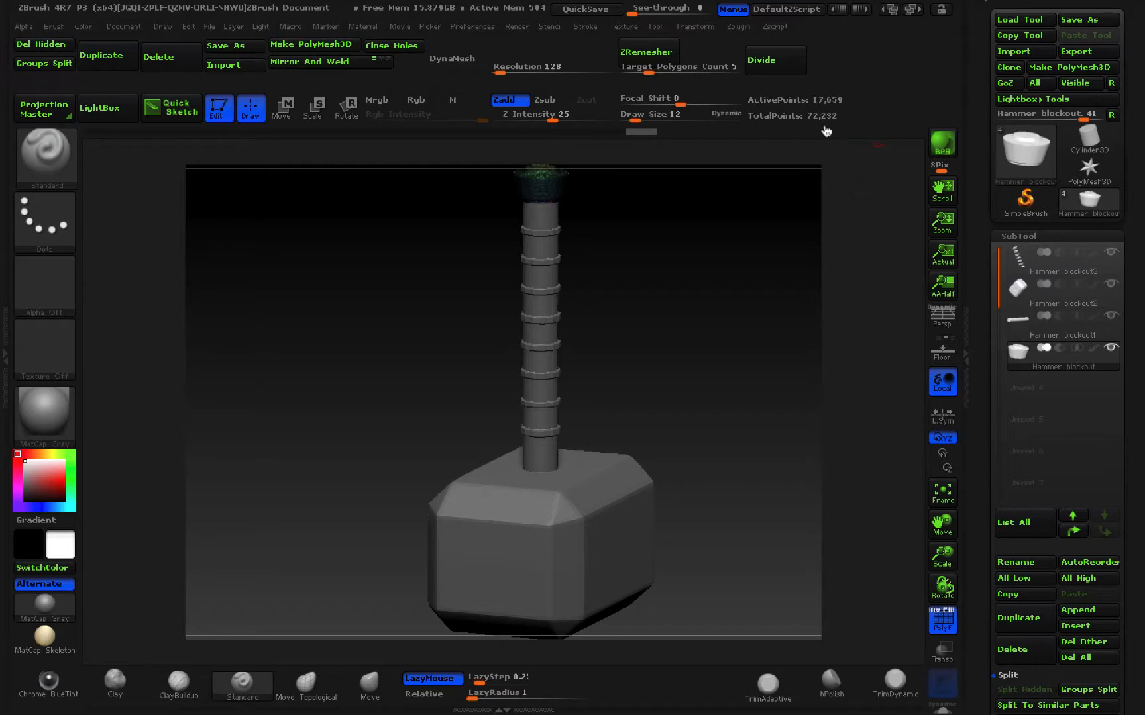
pyautogui.keyDown('alt'); pyautogui.click(614, 508); pyautogui.keyUp('alt')
pyautogui.keyDown('alt'); pyautogui.click(548, 451); pyautogui.keyUp('alt')
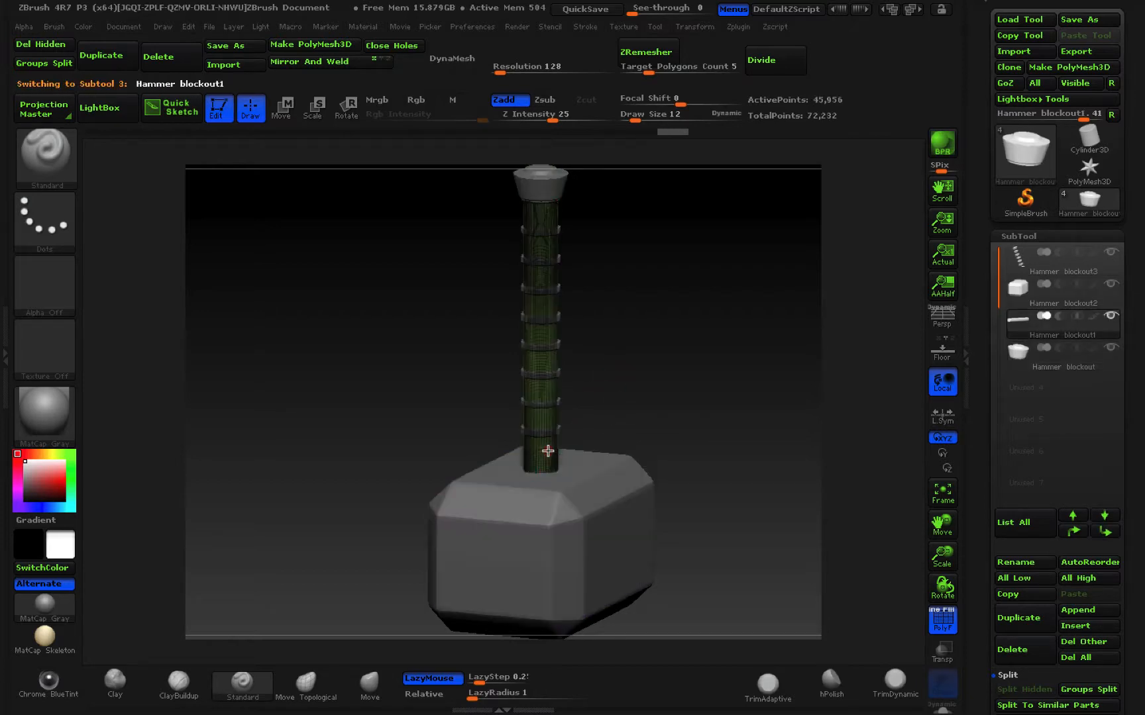
pyautogui.keyDown('alt'); pyautogui.click(553, 199); pyautogui.keyUp('alt')
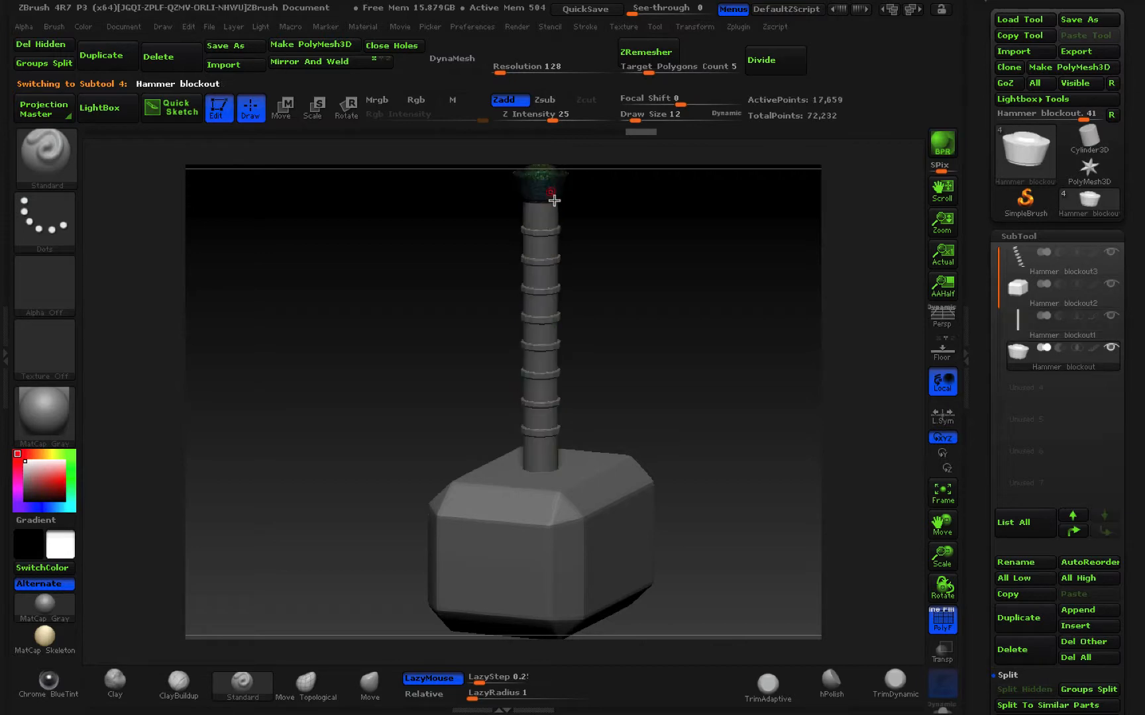
pyautogui.keyDown('alt'); pyautogui.click(541, 442); pyautogui.keyUp('alt')
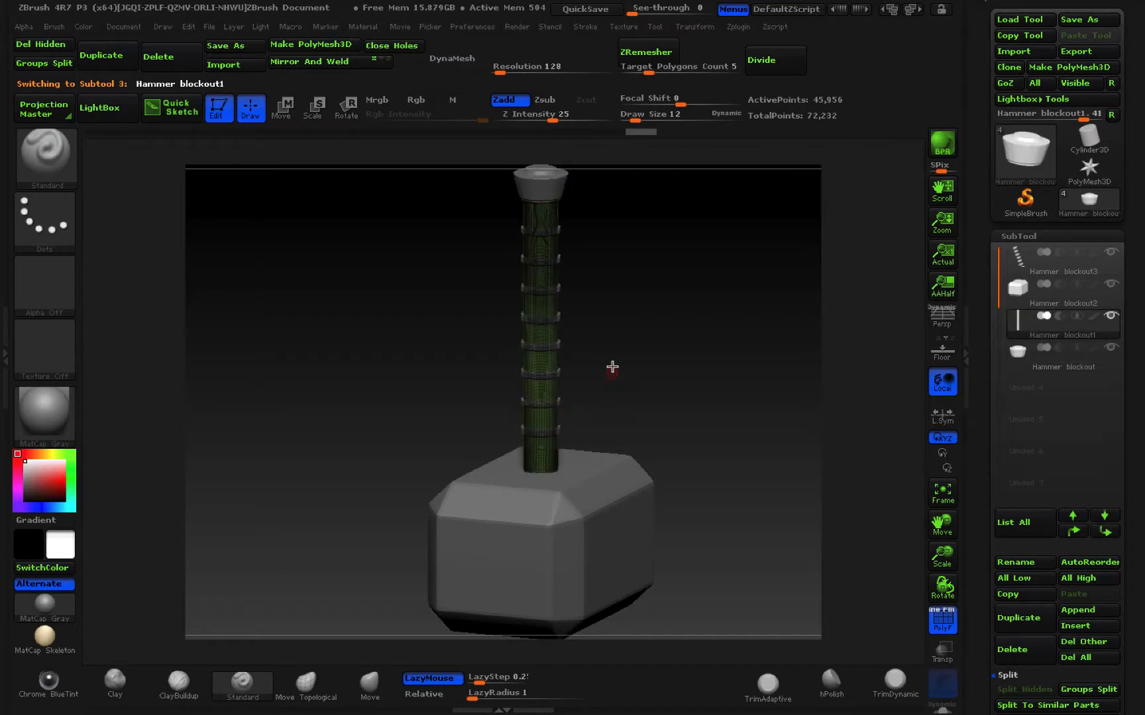
# Examine the shaft's mesh up close and make the ring bands around it the active subtool.
pyautogui.keyDown('alt'); pyautogui.moveTo(615, 355); pyautogui.dragTo(818, 390); pyautogui.keyUp('alt')
pyautogui.keyDown('alt'); pyautogui.moveTo(615, 388); pyautogui.dragTo(566, 336); pyautogui.keyUp('alt')
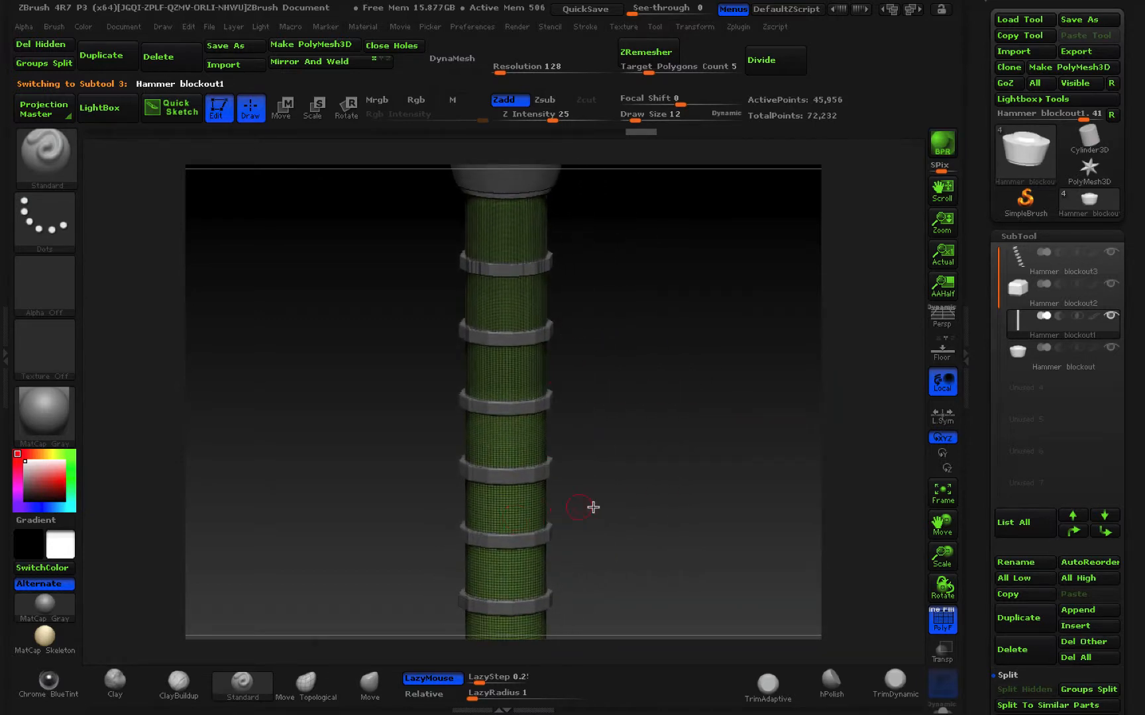
pyautogui.moveTo(593, 507); pyautogui.dragTo(650, 360)
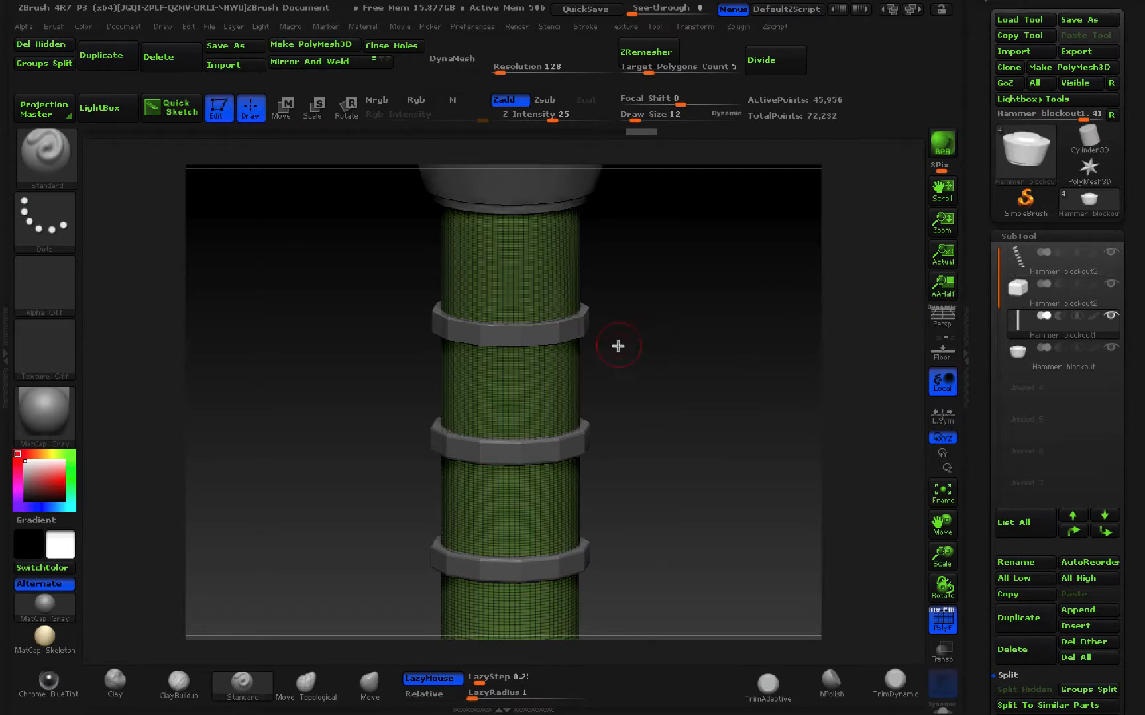
pyautogui.keyDown('alt'); pyautogui.click(567, 334); pyautogui.keyUp('alt')
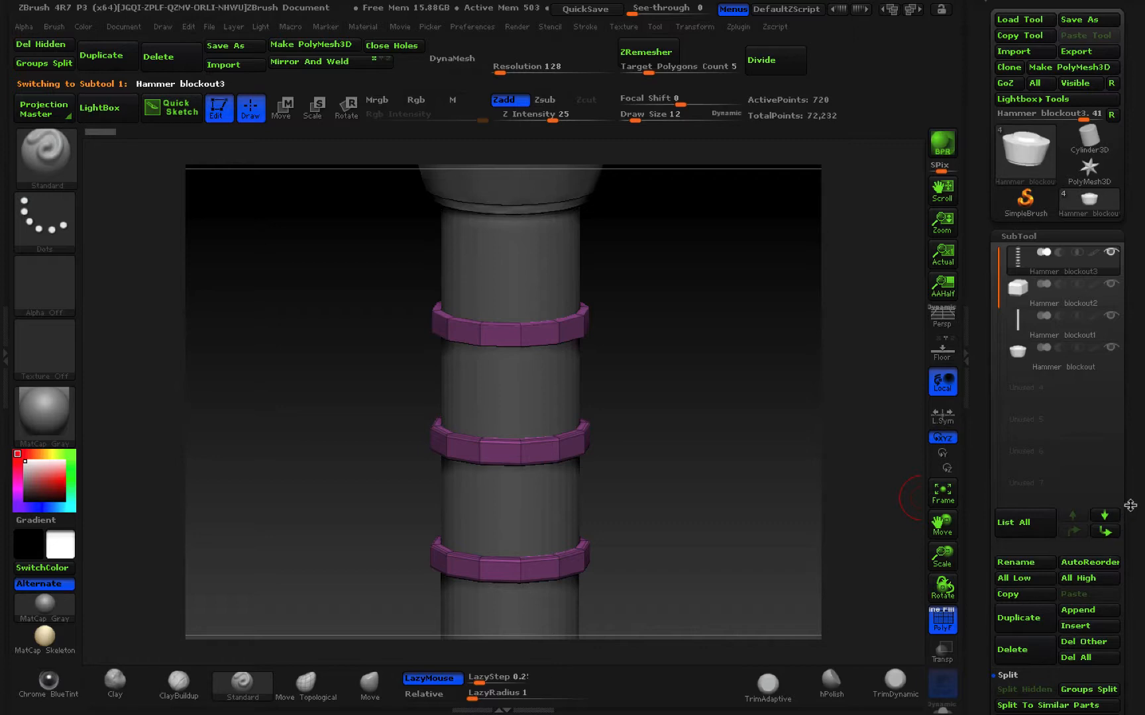
# Look over the faceted ring bands along the shaft and duplicate their subtool.
pyautogui.moveTo(1131, 496); pyautogui.dragTo(1129, 407)
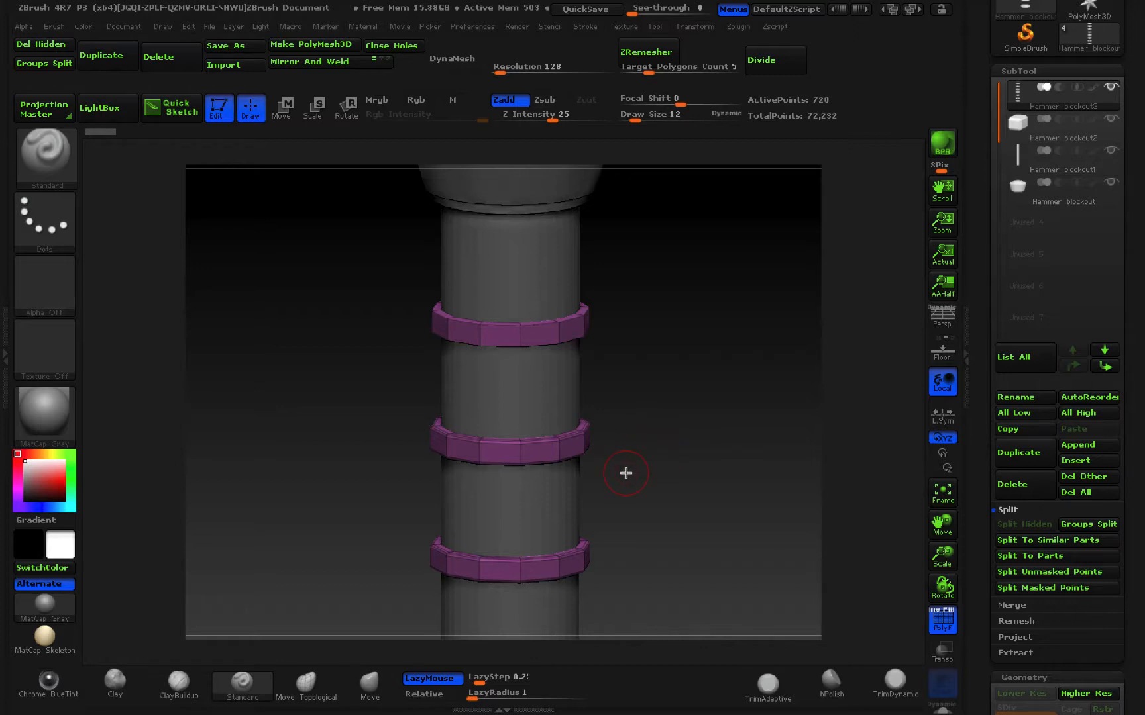
pyautogui.keyDown('alt'); pyautogui.moveTo(646, 512); pyautogui.dragTo(629, 245); pyautogui.keyUp('alt')
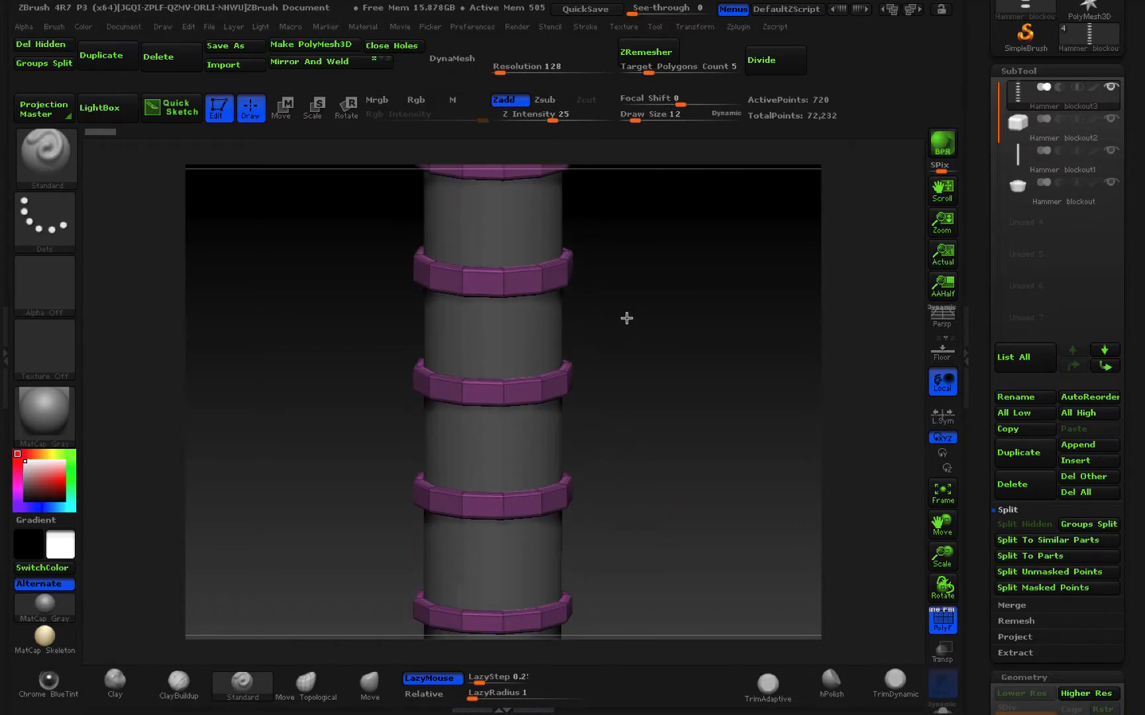
pyautogui.keyDown('alt'); pyautogui.moveTo(626, 376); pyautogui.dragTo(626, 556); pyautogui.keyUp('alt')
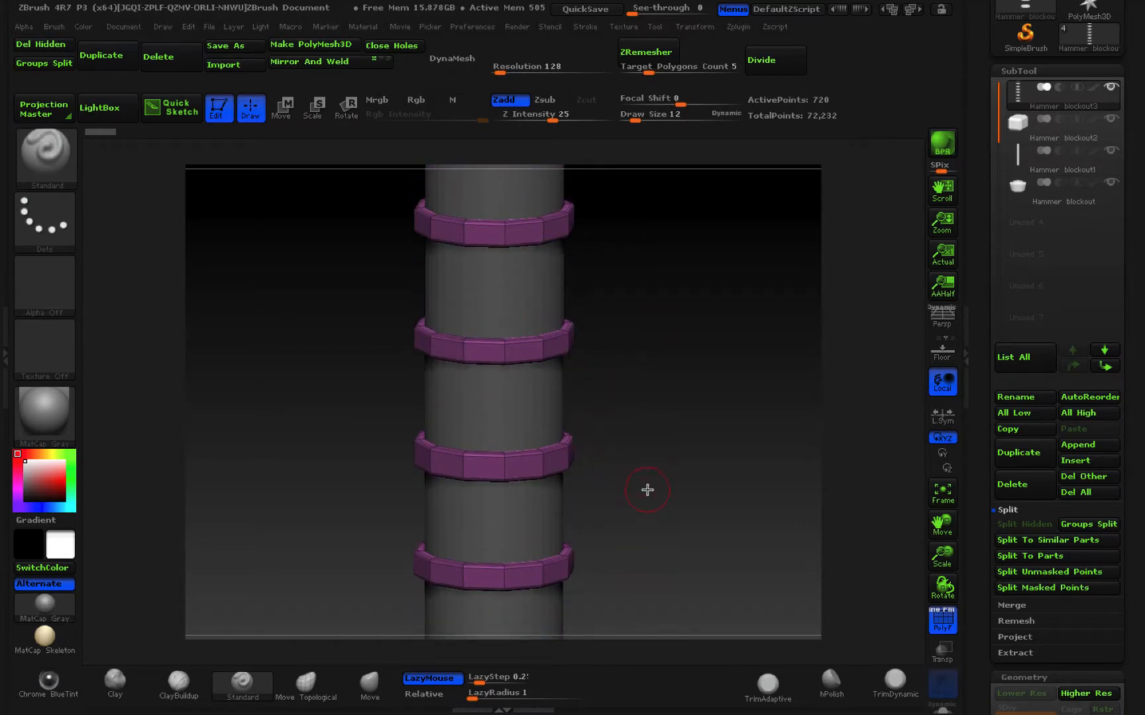
pyautogui.keyDown('alt'); pyautogui.moveTo(647, 490); pyautogui.dragTo(652, 581); pyautogui.keyUp('alt')
pyautogui.keyDown('alt'); pyautogui.moveTo(632, 402); pyautogui.dragTo(631, 462); pyautogui.keyUp('alt')
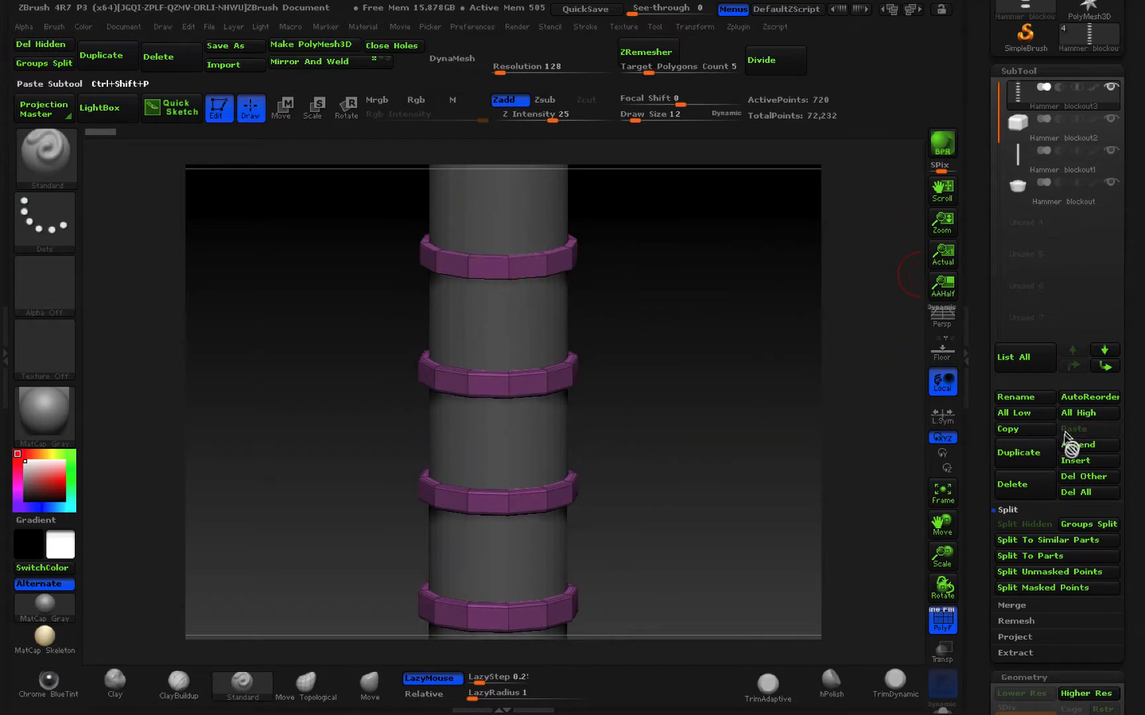
pyautogui.click(1029, 461)
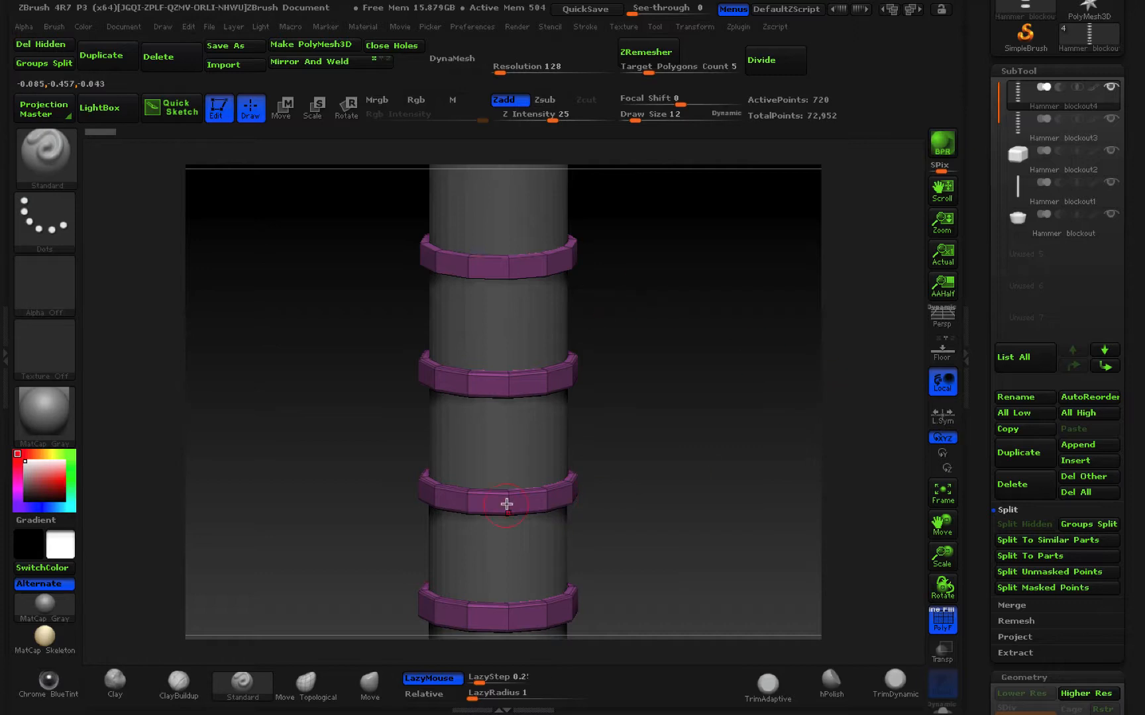
# Isolate the topmost ring of the duplicated bands by hiding the lower ones through an inverted rectangle selection.
pyautogui.moveTo(1115, 121)
pyautogui.scroll(-6, 642, 439)
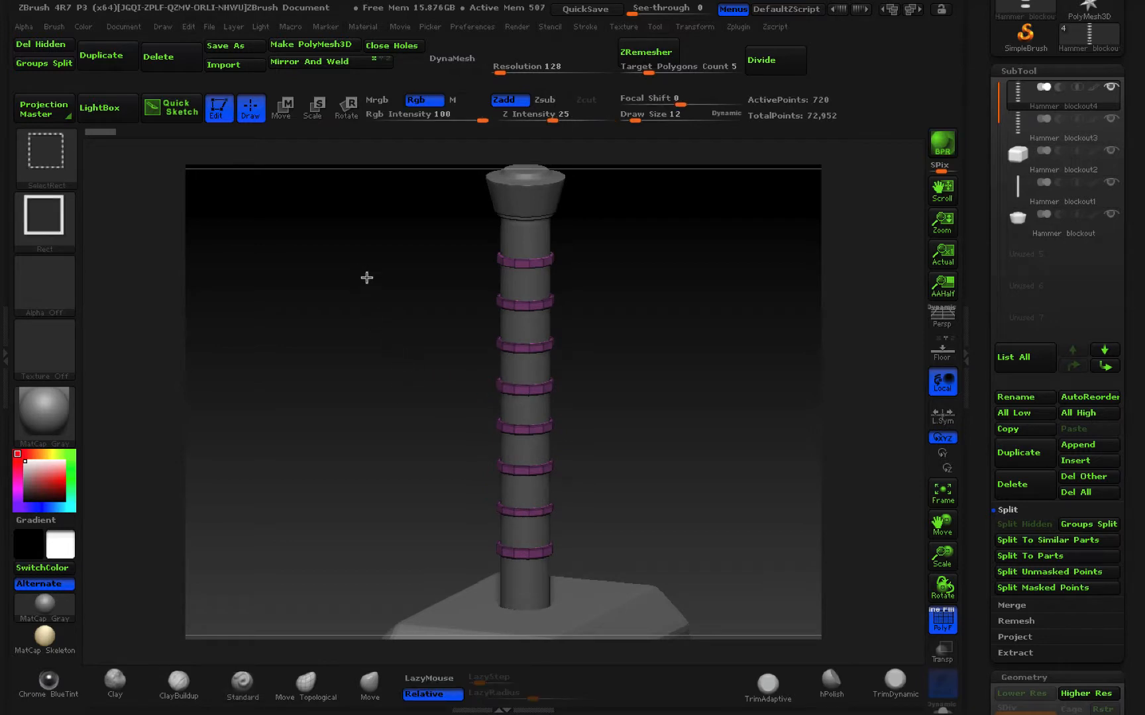
pyautogui.moveTo(363, 274)
pyautogui.keyDown('ctrl'); pyautogui.keyDown('shift'); pyautogui.mouseDown()
pyautogui.moveTo(514, 382)
pyautogui.moveTo(612, 530)
pyautogui.moveTo(660, 640)
pyautogui.mouseUp(); pyautogui.keyUp('shift'); pyautogui.keyUp('ctrl')
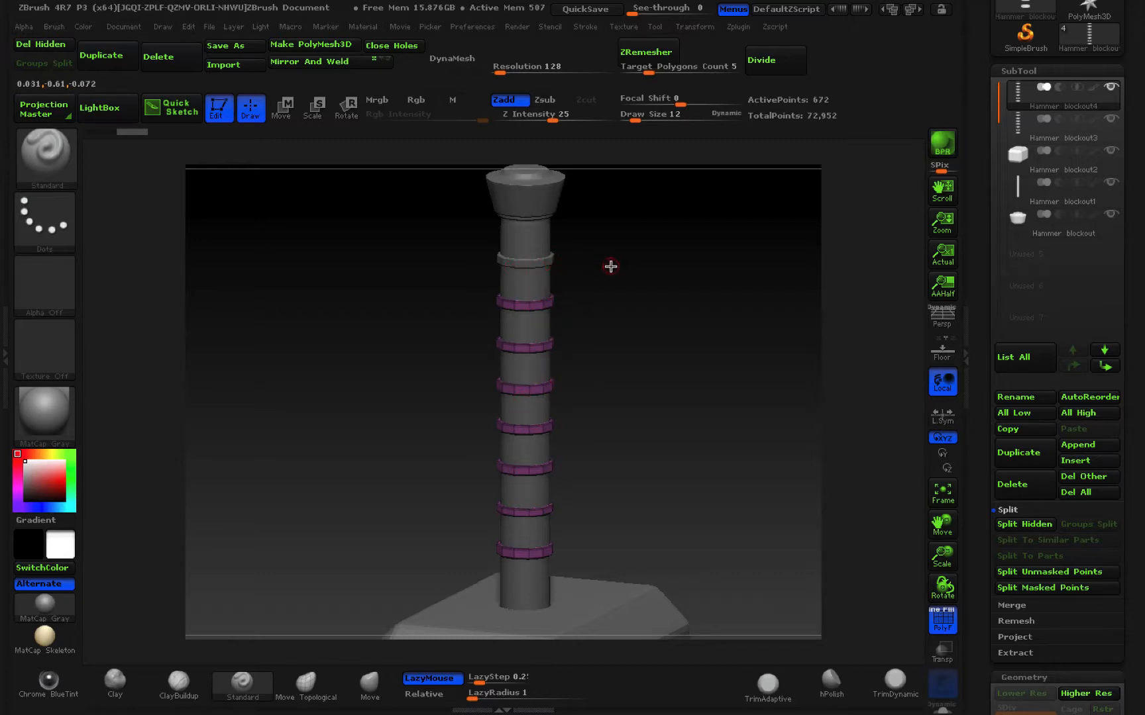
pyautogui.hotkey('ctrl', 'shift')
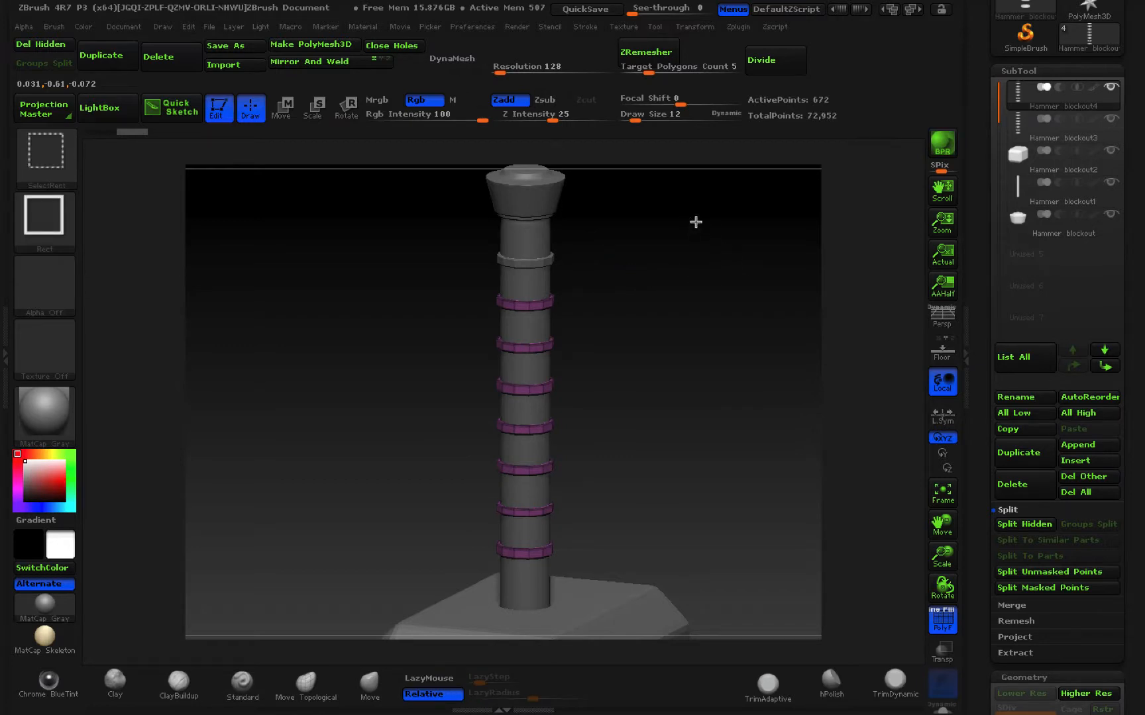
pyautogui.keyDown('ctrl'); pyautogui.keyDown('shift'); pyautogui.moveTo(696, 223); pyautogui.dragTo(762, 318); pyautogui.keyUp('shift'); pyautogui.keyUp('ctrl')
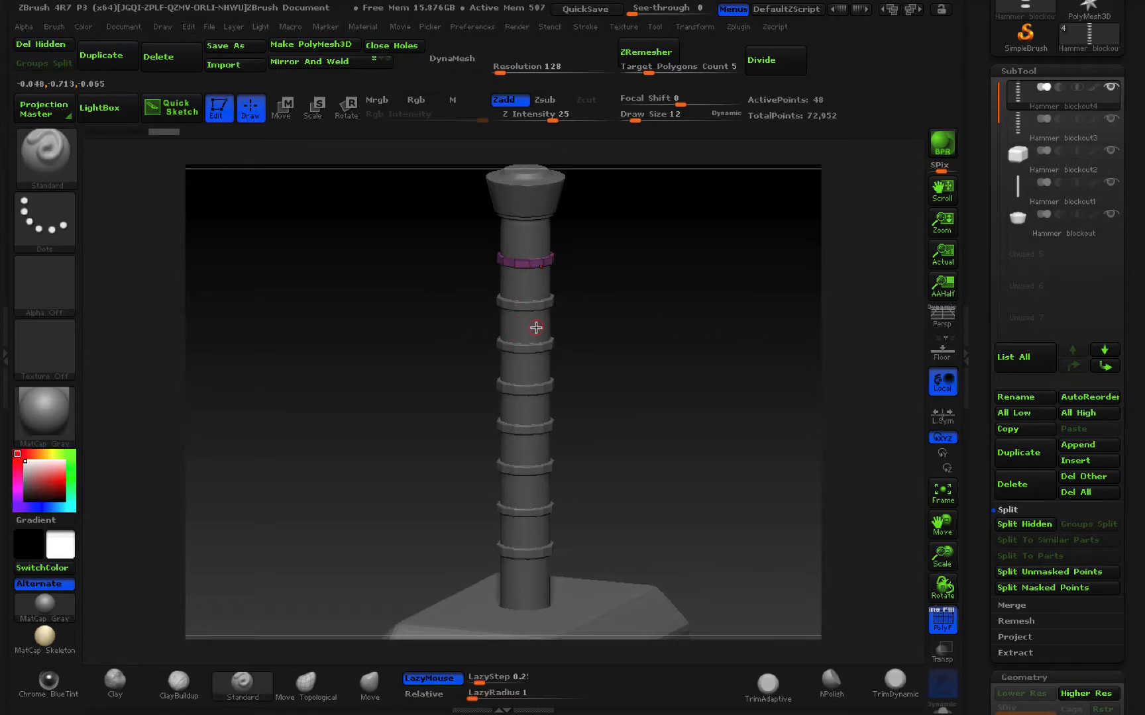
# Hide all the other subtools, restore the duplicate's full set of rings and isolate its topmost ring again.
pyautogui.keyDown('shift'); pyautogui.click(1113, 88); pyautogui.keyUp('shift')
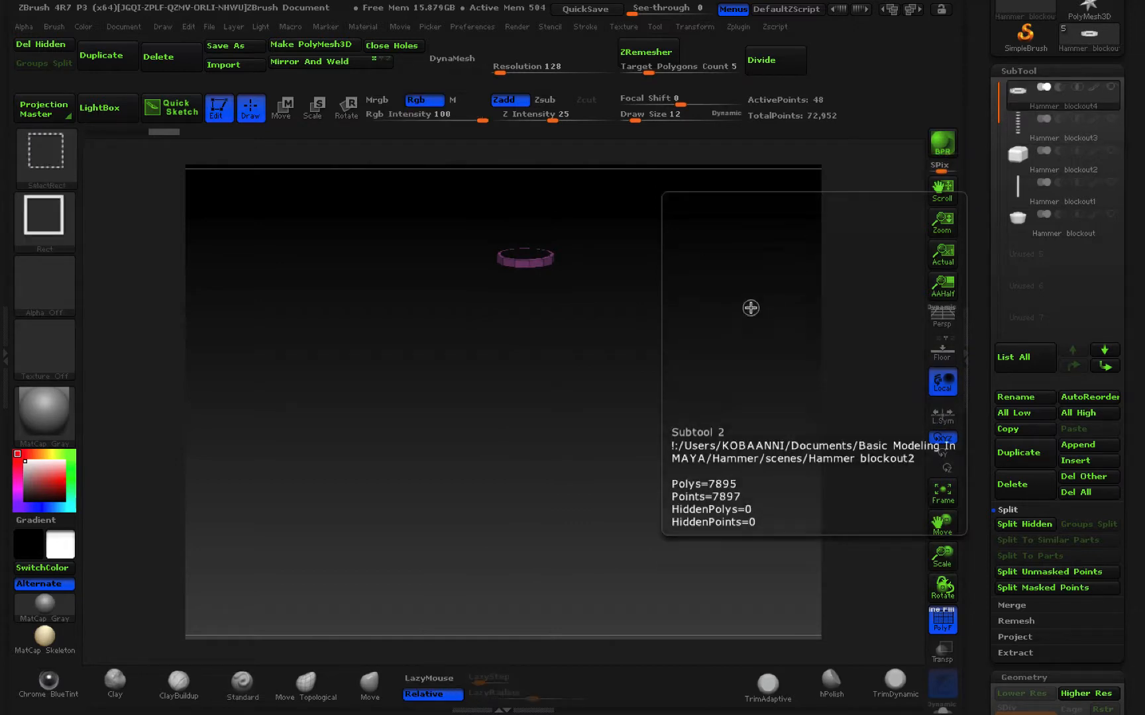
pyautogui.keyDown('ctrl'); pyautogui.keyDown('shift'); pyautogui.click(692, 302); pyautogui.keyUp('shift'); pyautogui.keyUp('ctrl')
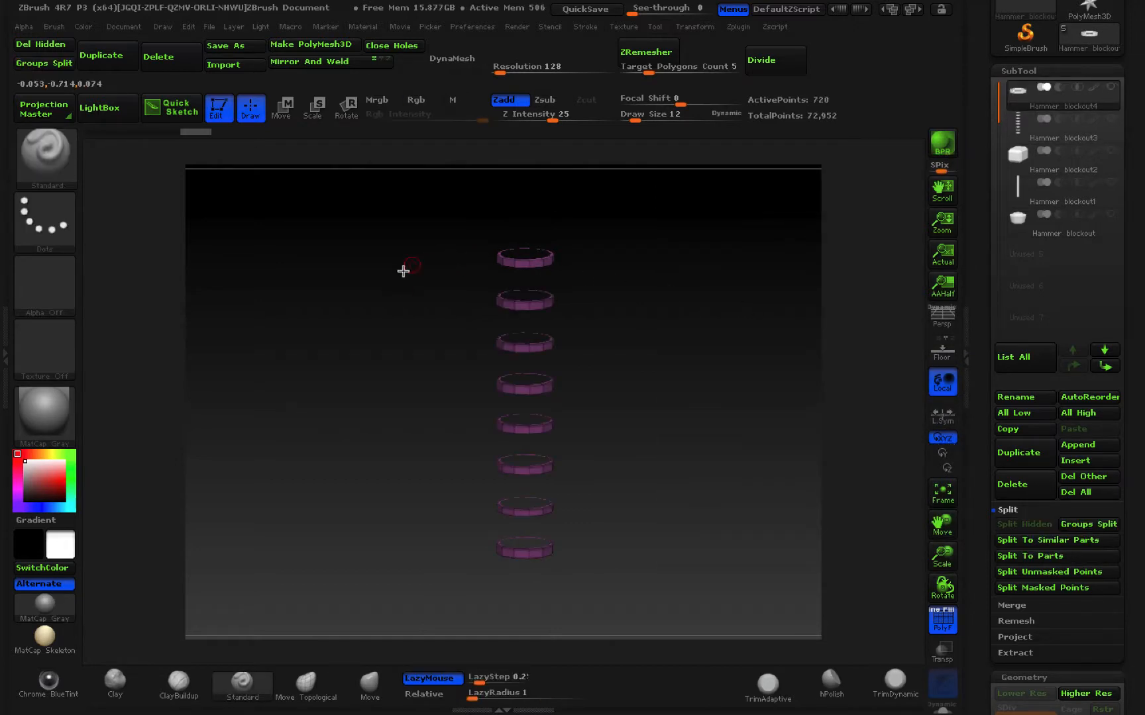
pyautogui.keyDown('ctrl'); pyautogui.keyDown('shift'); pyautogui.moveTo(387, 276); pyautogui.dragTo(673, 665); pyautogui.keyUp('shift'); pyautogui.keyUp('ctrl')
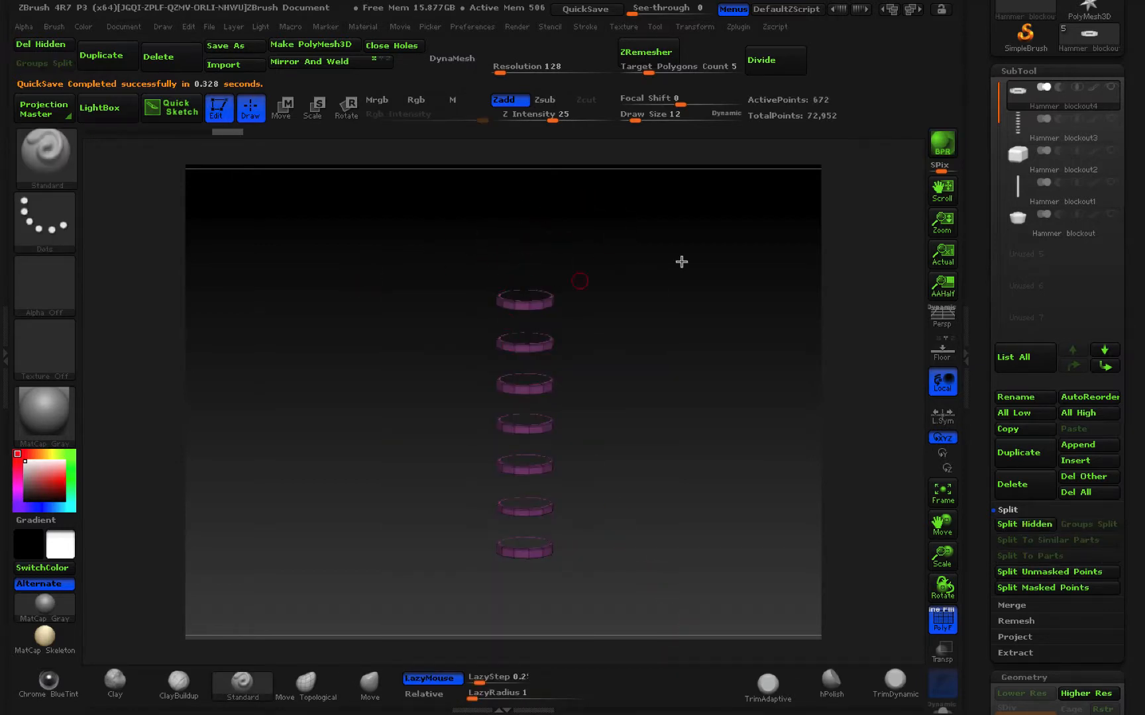
pyautogui.keyDown('ctrl'); pyautogui.keyDown('shift'); pyautogui.moveTo(701, 246); pyautogui.dragTo(774, 355); pyautogui.keyUp('shift'); pyautogui.keyUp('ctrl')
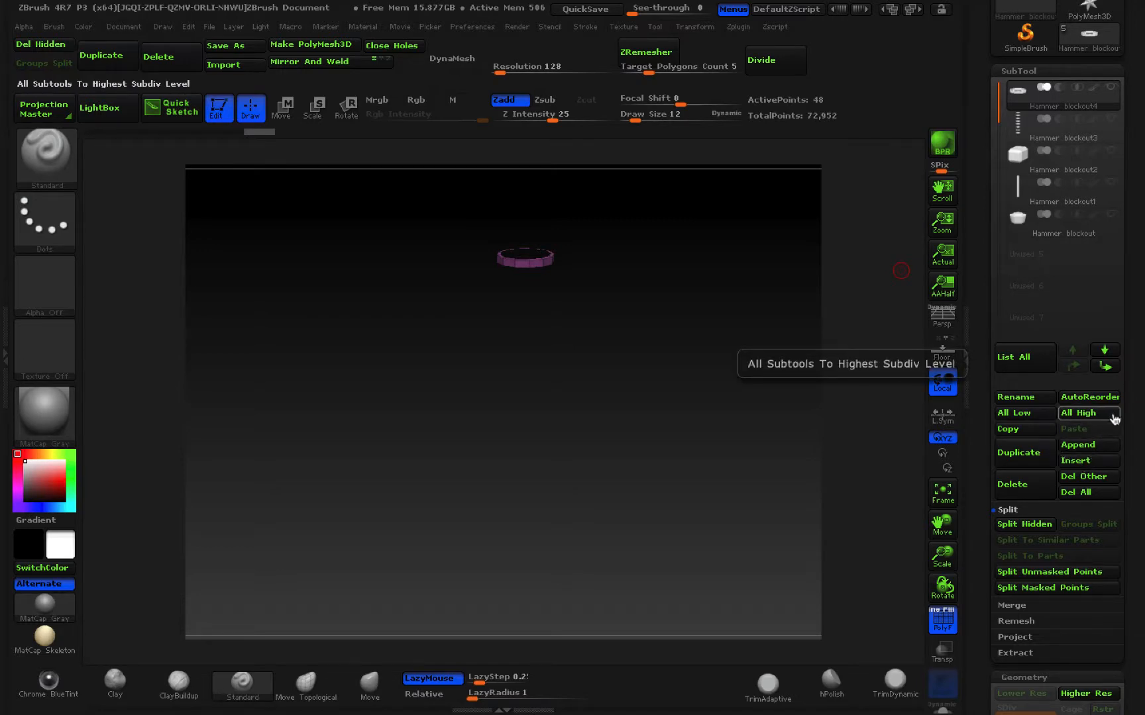
# Delete the hidden rings from the duplicated subtool and check that only the topmost ring remains.
pyautogui.moveTo(1131, 441); pyautogui.dragTo(1137, 262)
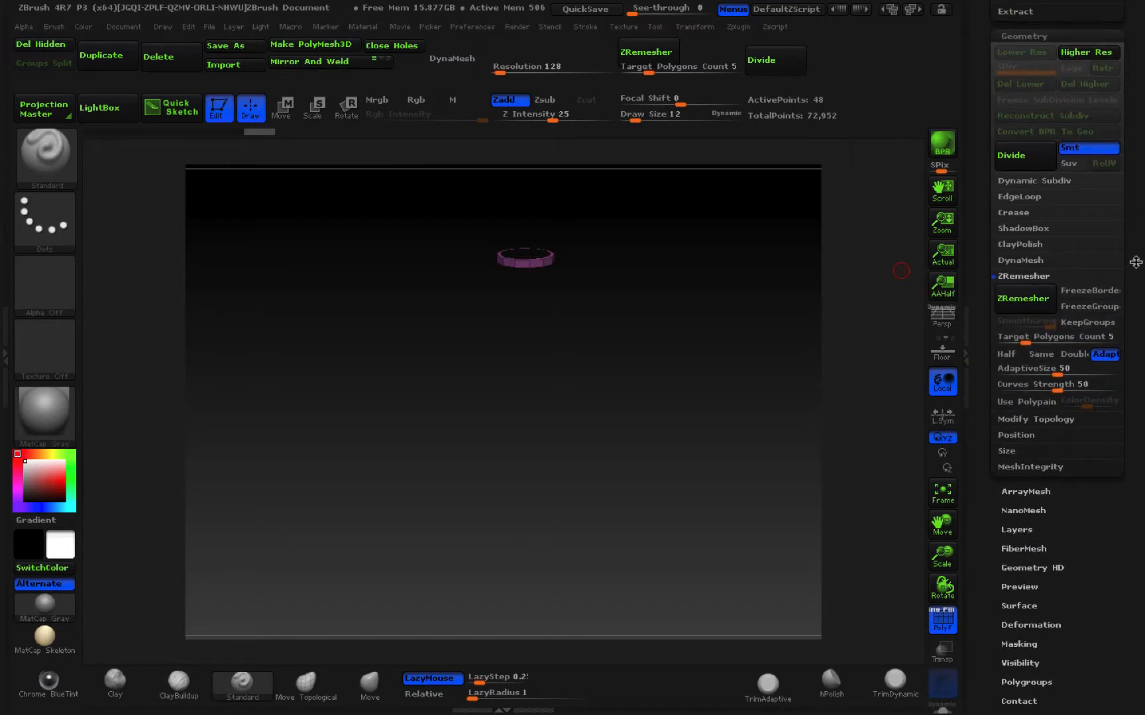
pyautogui.click(1059, 419)
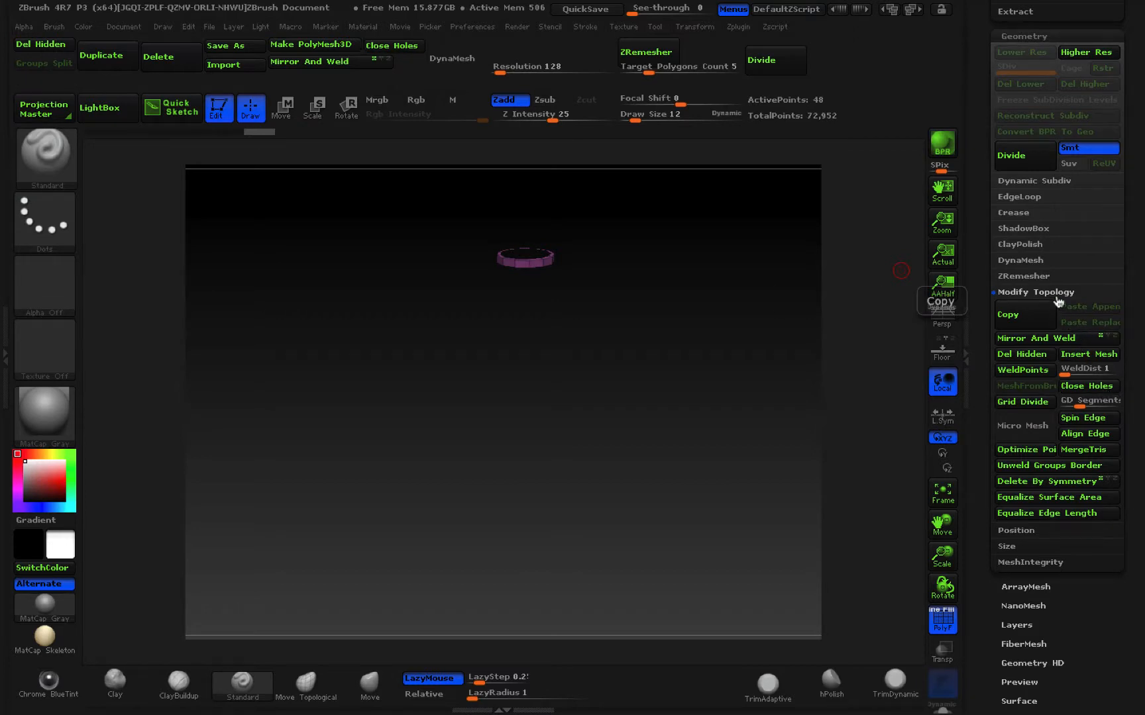
pyautogui.click(1022, 356)
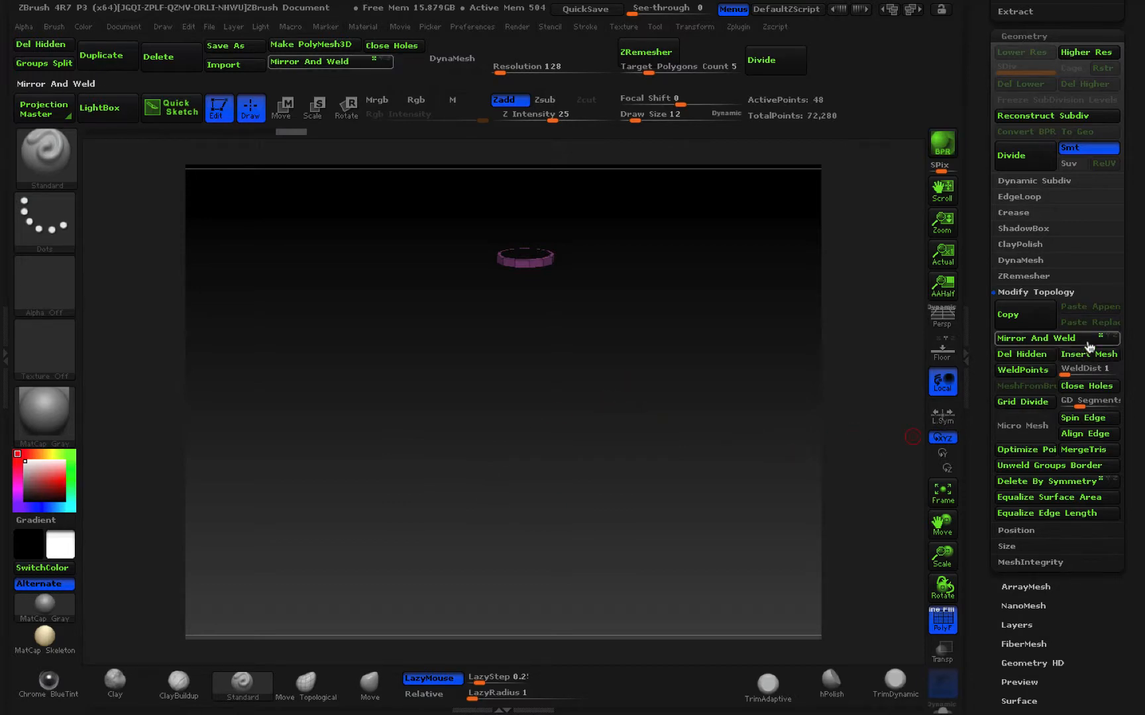
pyautogui.hotkey('ctrl', 'shift')
pyautogui.moveTo(713, 358)
pyautogui.keyDown('ctrl'); pyautogui.keyDown('shift'); pyautogui.mouseDown()
pyautogui.moveTo(740, 427)
pyautogui.moveTo(718, 415)
pyautogui.mouseUp(); pyautogui.keyUp('shift'); pyautogui.keyUp('ctrl')
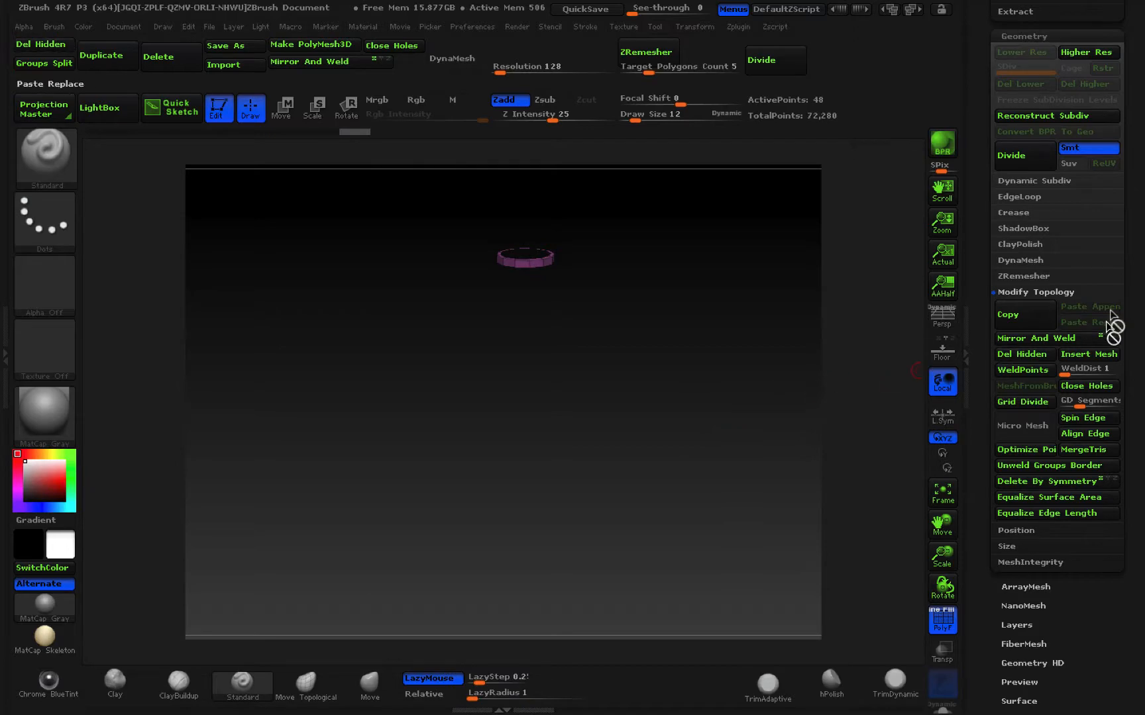
# Frame the remaining ring and assign its polygroups with Groups By Normals.
pyautogui.scroll(10, 1114, 327)
pyautogui.scroll(-5, 1119, 398)
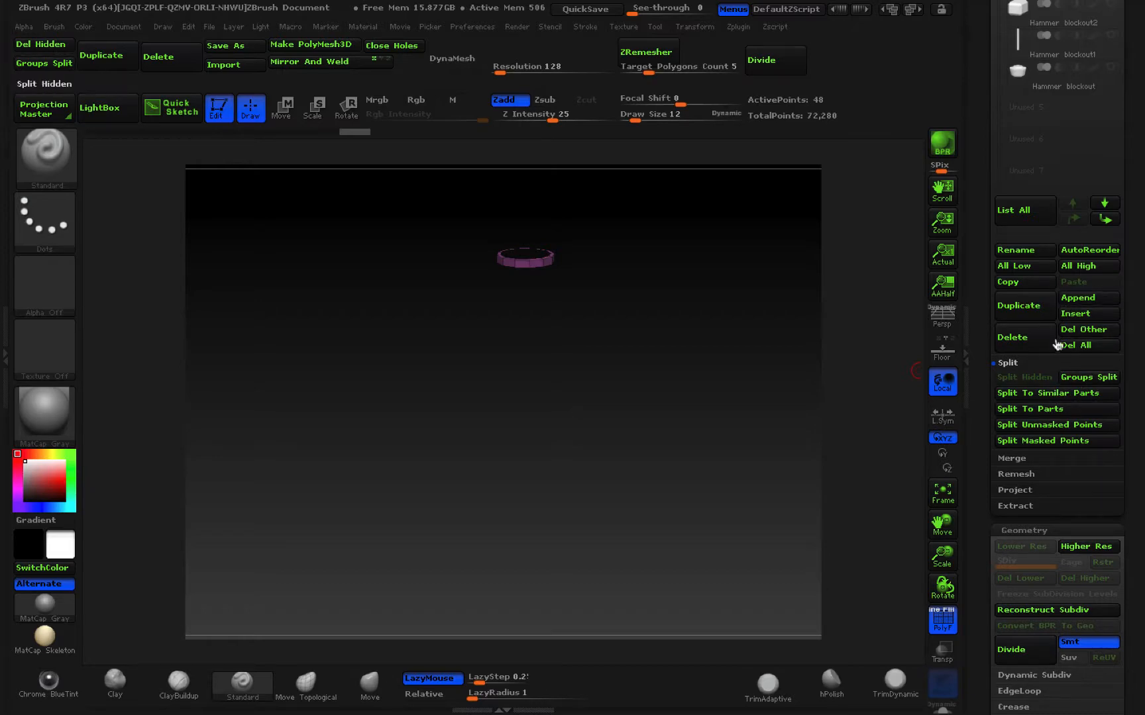
pyautogui.scroll(-8, 1128, 464)
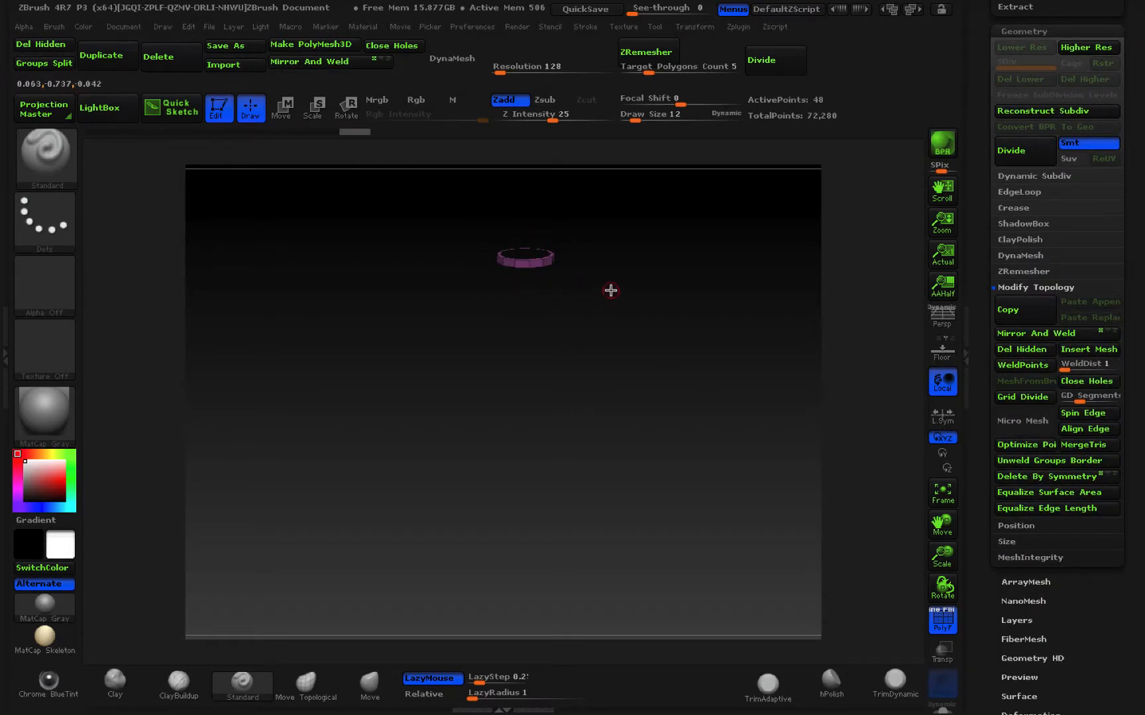
pyautogui.press('ctrl')
pyautogui.moveTo(587, 312)
pyautogui.keyDown('ctrl'); pyautogui.mouseDown(button='right')
pyautogui.moveTo(590, 296)
pyautogui.moveTo(622, 300)
pyautogui.mouseUp(button='right'); pyautogui.keyUp('ctrl')
pyautogui.press('f')
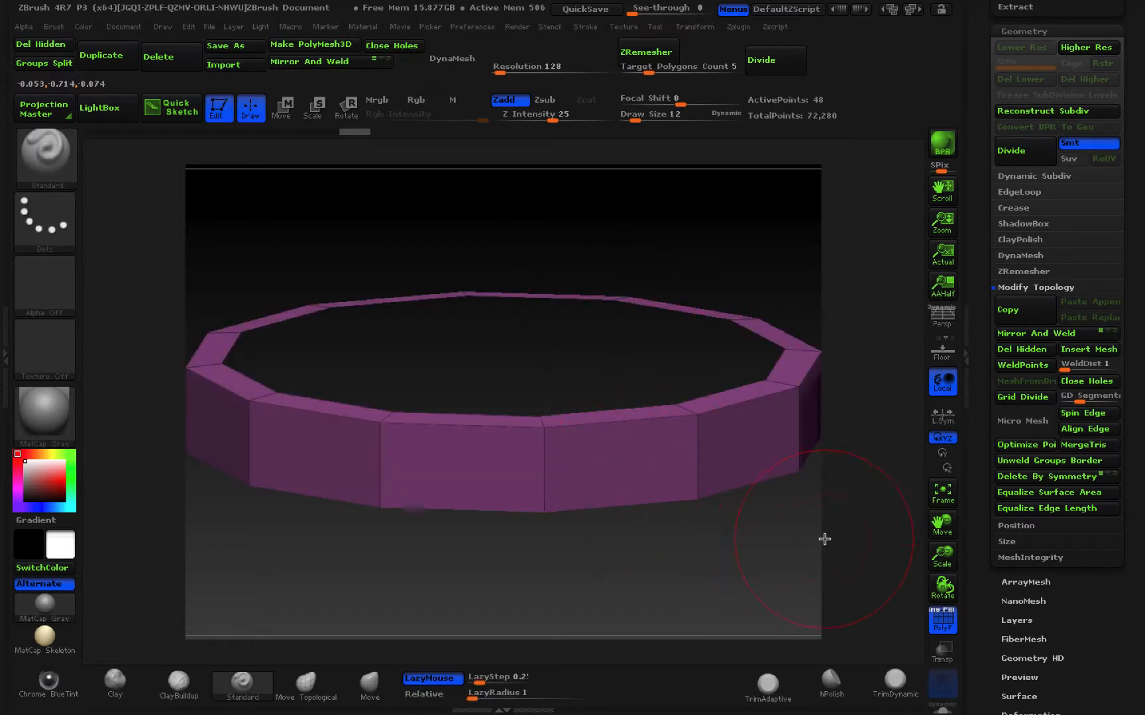
pyautogui.moveTo(1114, 619); pyautogui.dragTo(1098, 491)
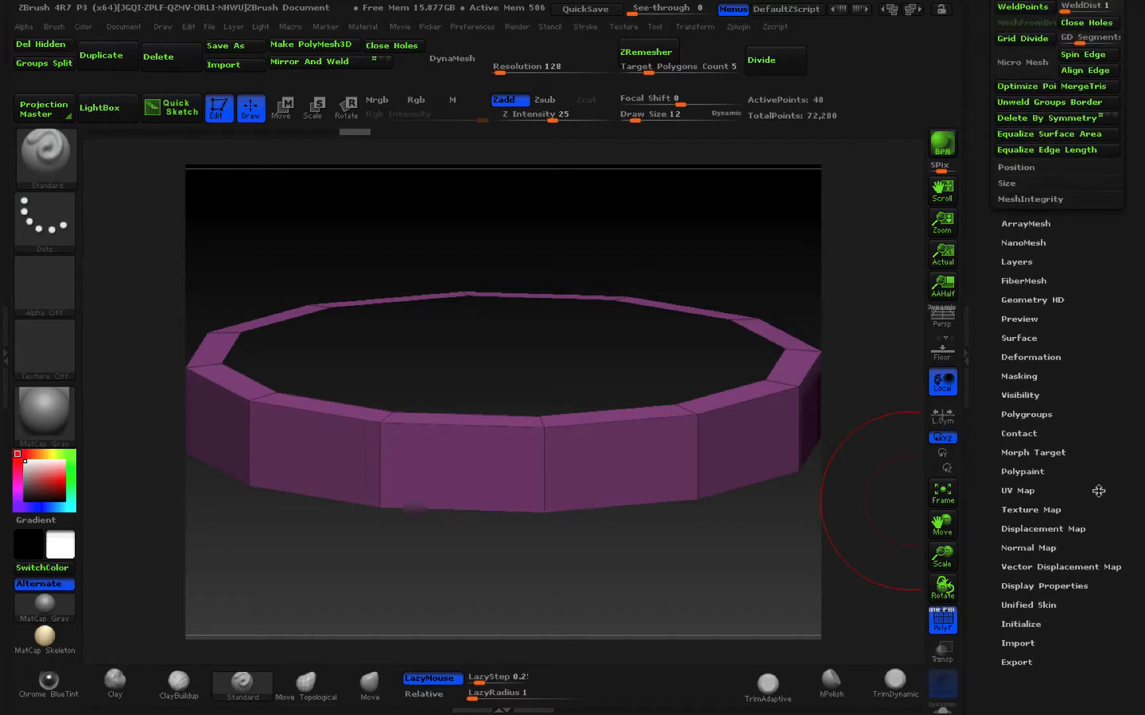
pyautogui.click(1036, 414)
pyautogui.moveTo(1133, 184); pyautogui.dragTo(1085, 363)
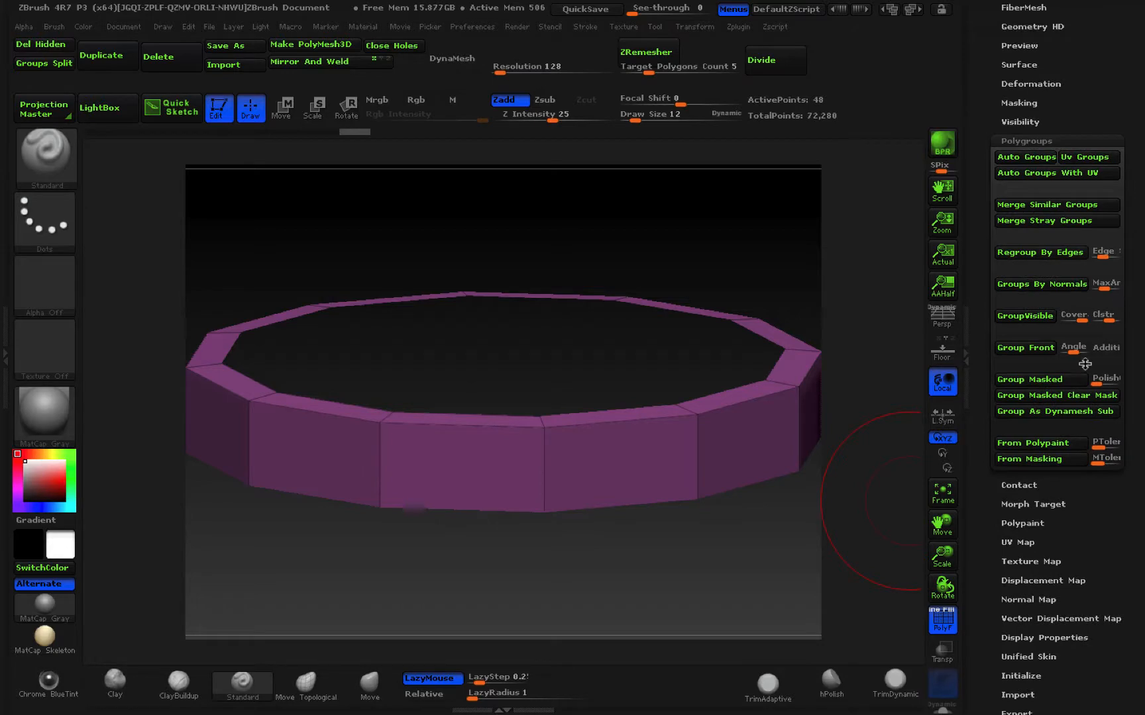
pyautogui.click(1060, 285)
# ZRemesh the isolated ring with Keep Groups enabled and Smooth Groups at 0.
pyautogui.moveTo(1137, 275); pyautogui.dragTo(1143, 435)
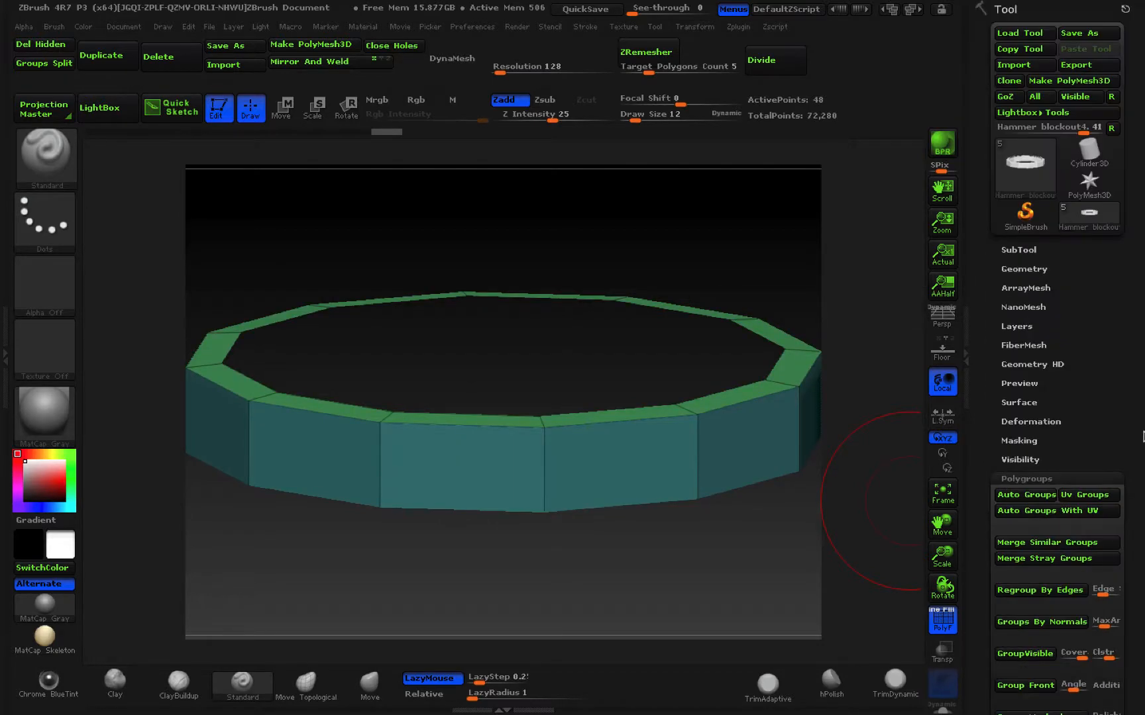
pyautogui.click(1024, 269)
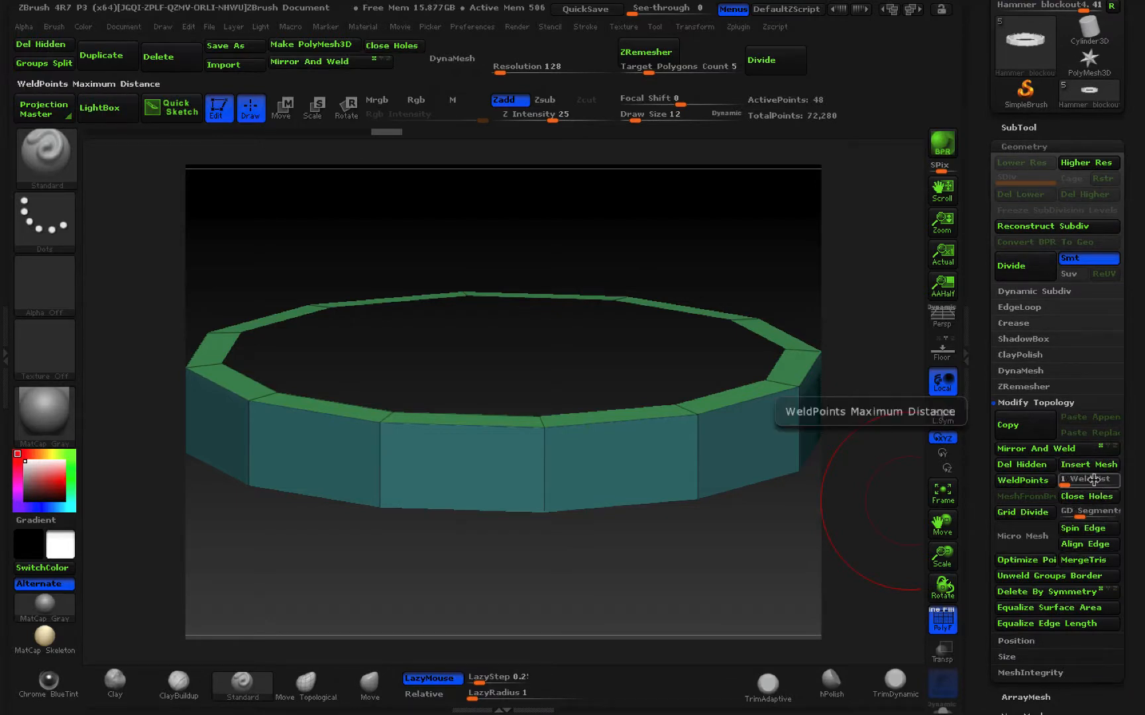
pyautogui.click(1053, 404)
pyautogui.click(1050, 389)
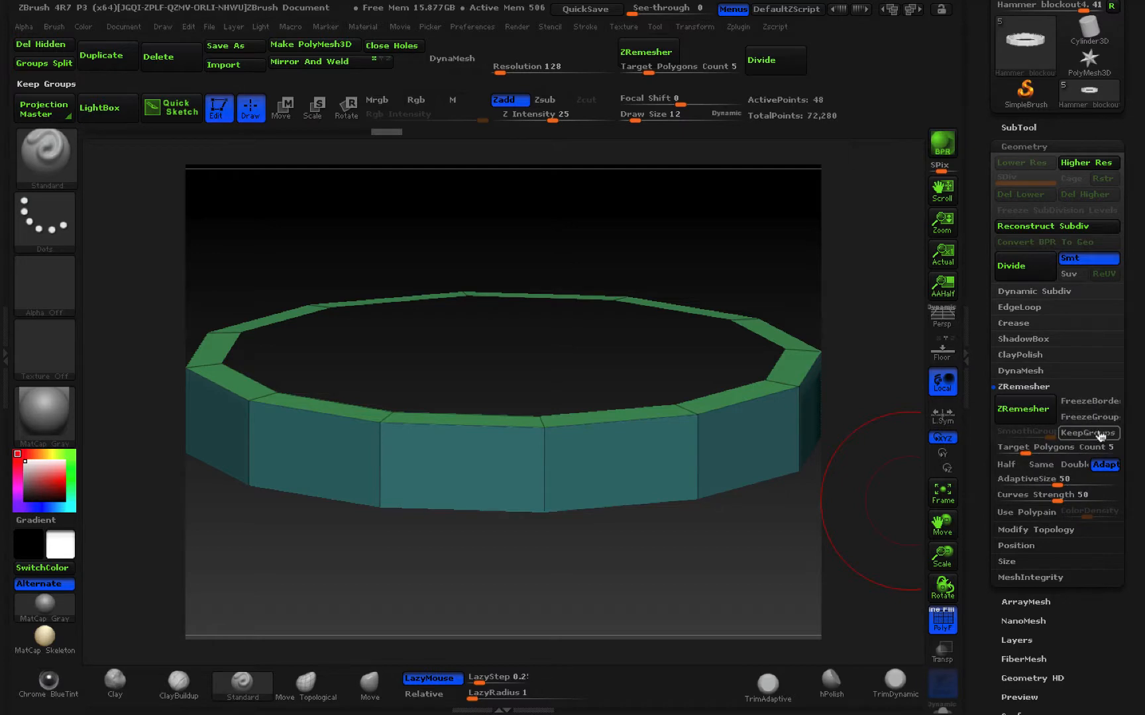
pyautogui.click(1099, 433)
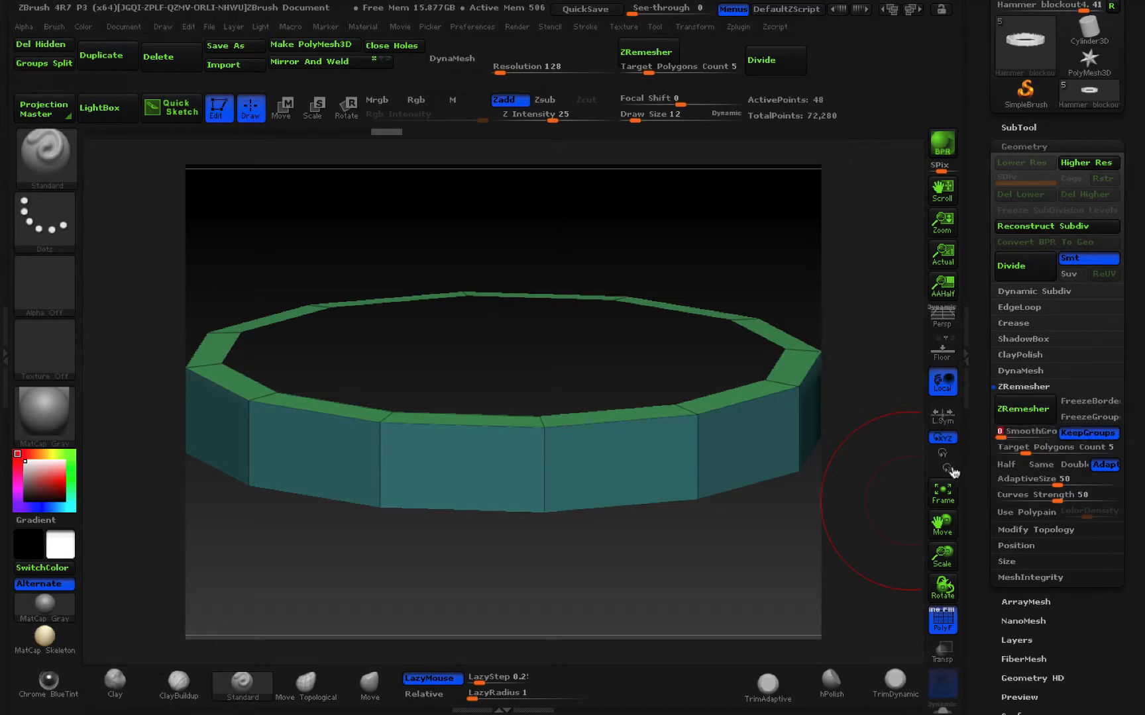
pyautogui.click(1031, 418)
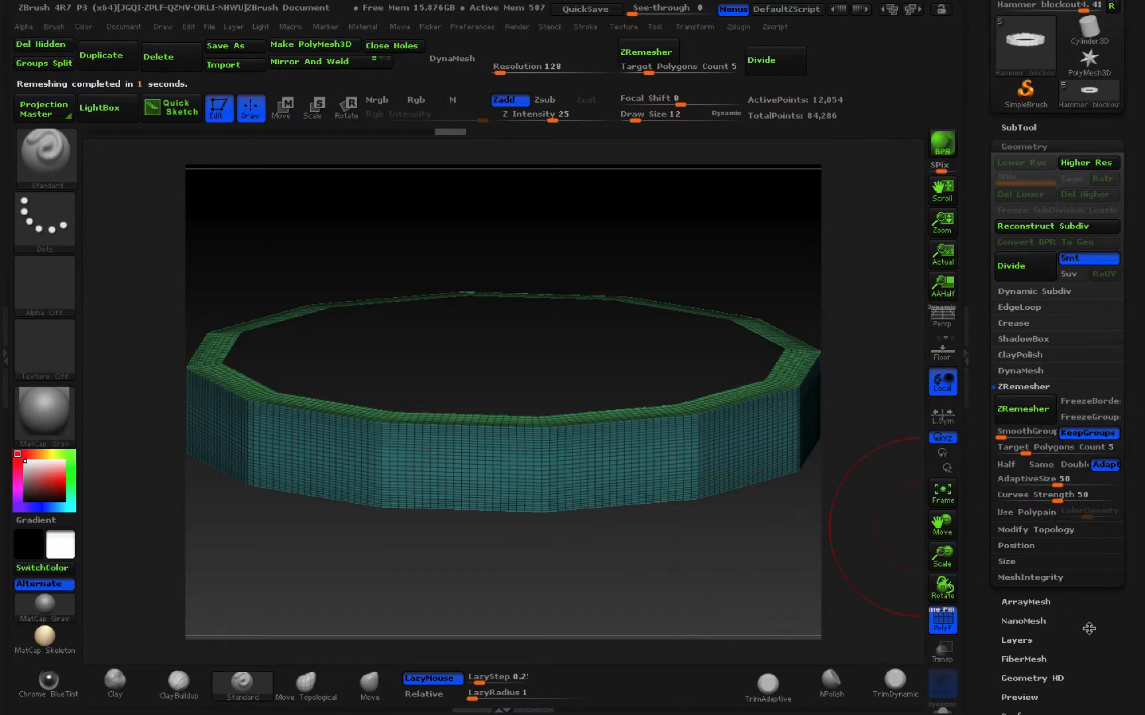
# Smooth the remeshed ring with Polish By Groups and check its rounded edges.
pyautogui.moveTo(1090, 632); pyautogui.dragTo(1082, 570)
pyautogui.click(1029, 629)
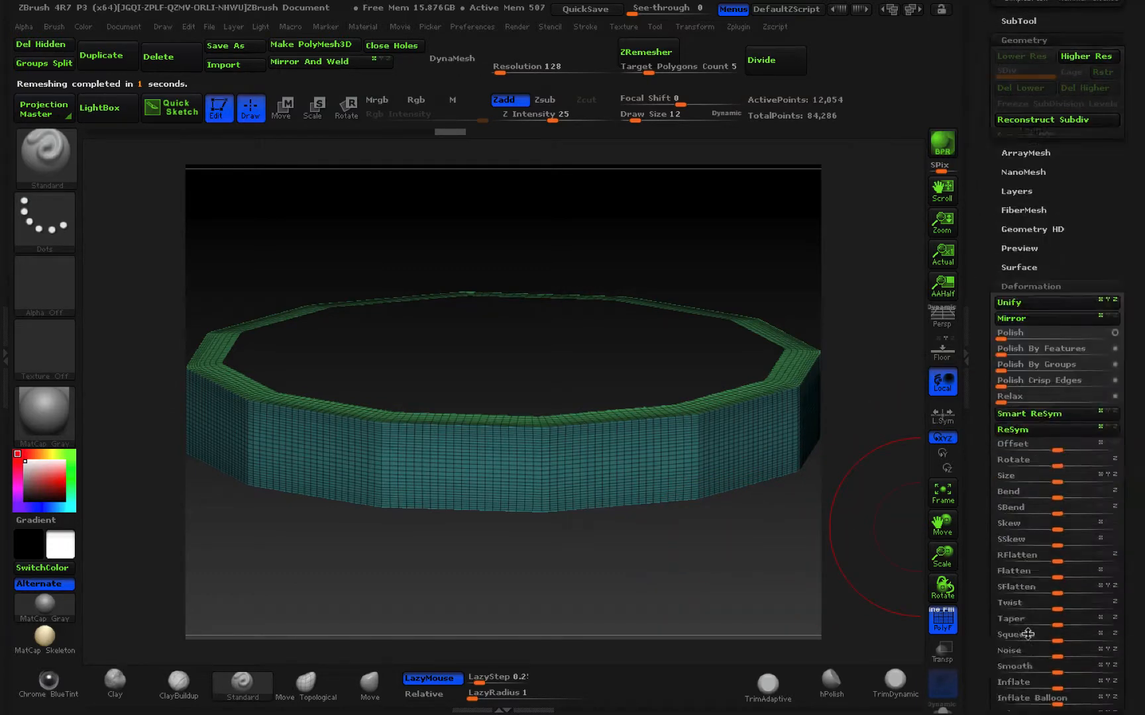
pyautogui.moveTo(999, 232); pyautogui.dragTo(1134, 233)
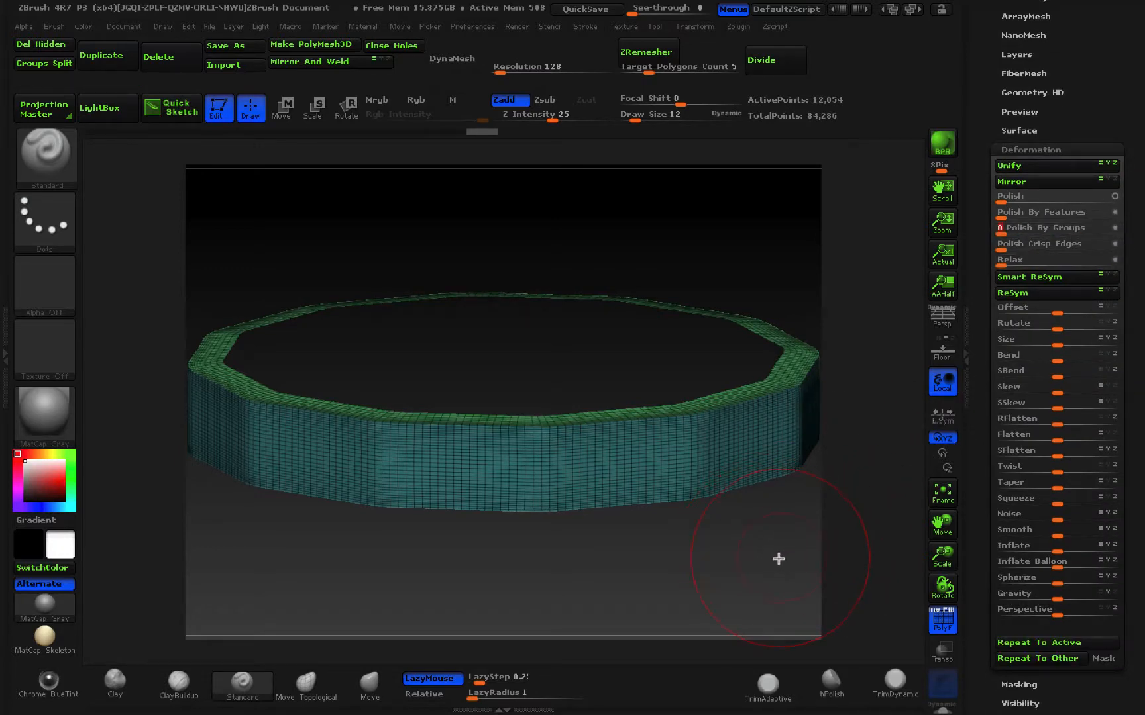
pyautogui.click(1074, 147)
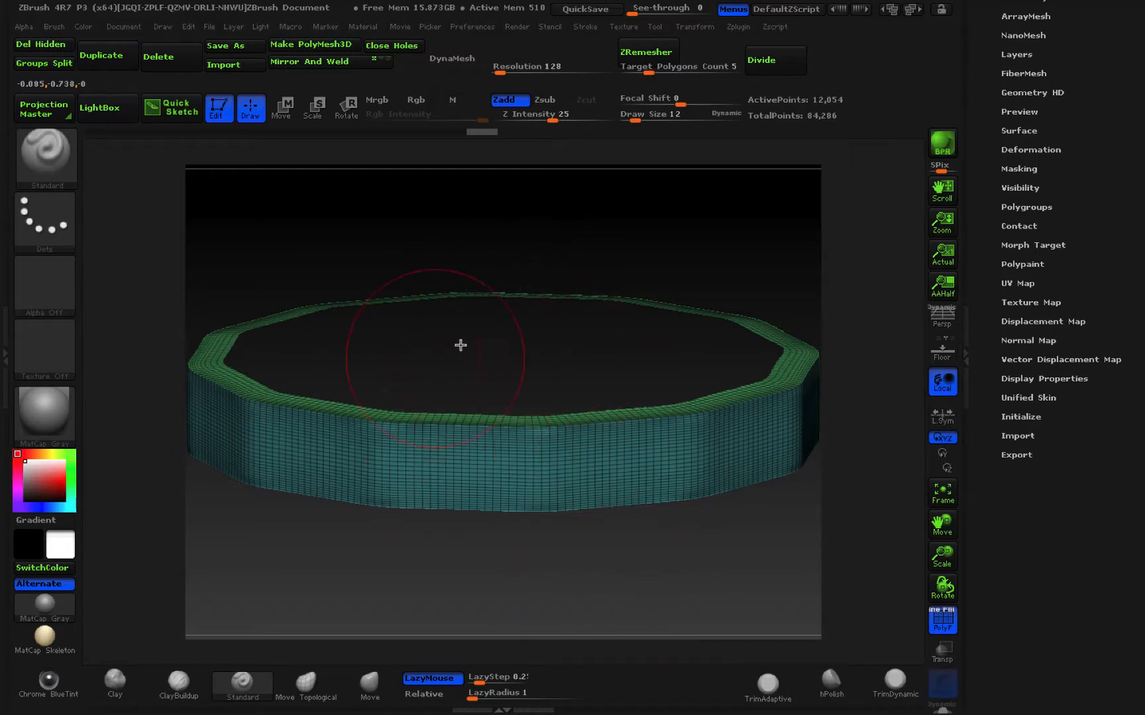
pyautogui.moveTo(675, 575)
pyautogui.mouseDown()
pyautogui.moveTo(703, 493)
pyautogui.moveTo(690, 409)
pyautogui.moveTo(588, 396)
pyautogui.moveTo(493, 462)
pyautogui.moveTo(475, 521)
pyautogui.moveTo(528, 583)
pyautogui.moveTo(626, 603)
pyautogui.moveTo(670, 589)
pyautogui.mouseUp()
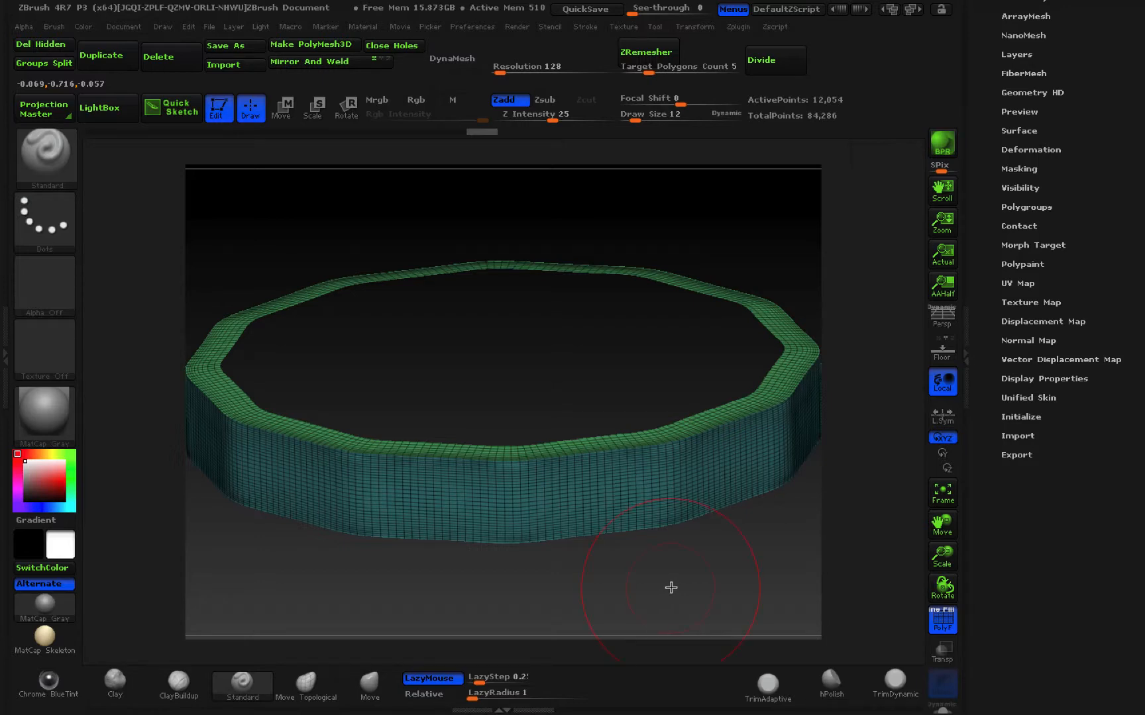
# Show the other subtools again, hide the original ring set Hammer blockout3 and turn off the PolyFrame display.
pyautogui.hotkey('ctrl', 'shift')
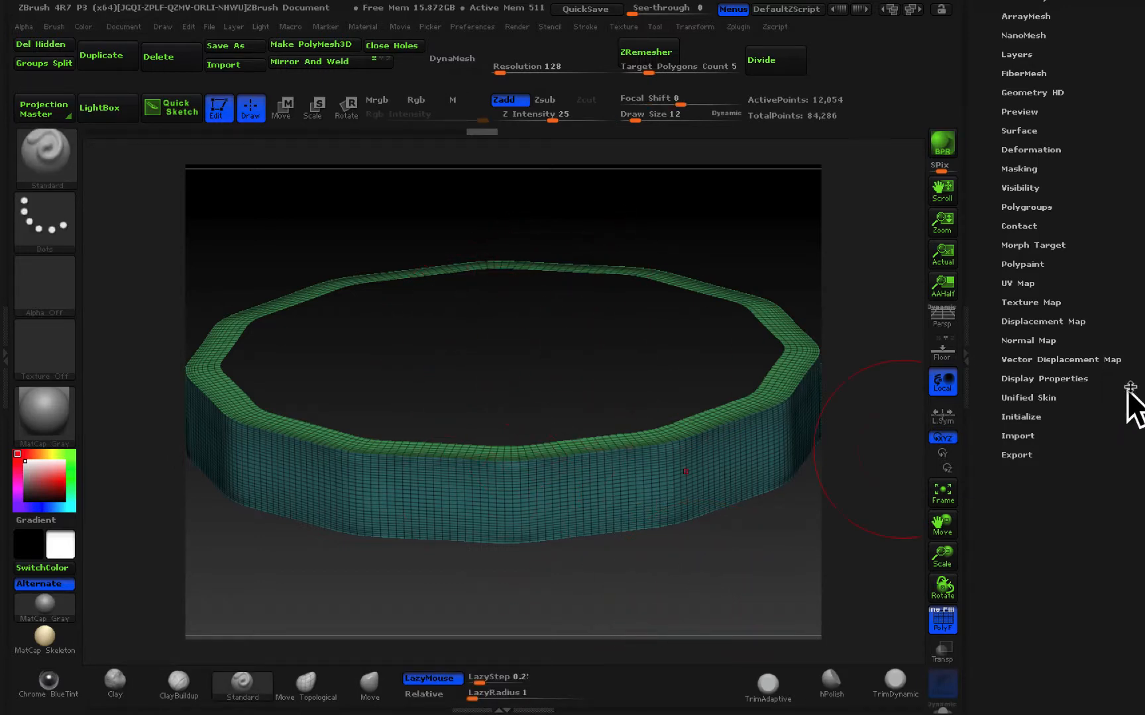
pyautogui.moveTo(1122, 249); pyautogui.dragTo(1122, 471)
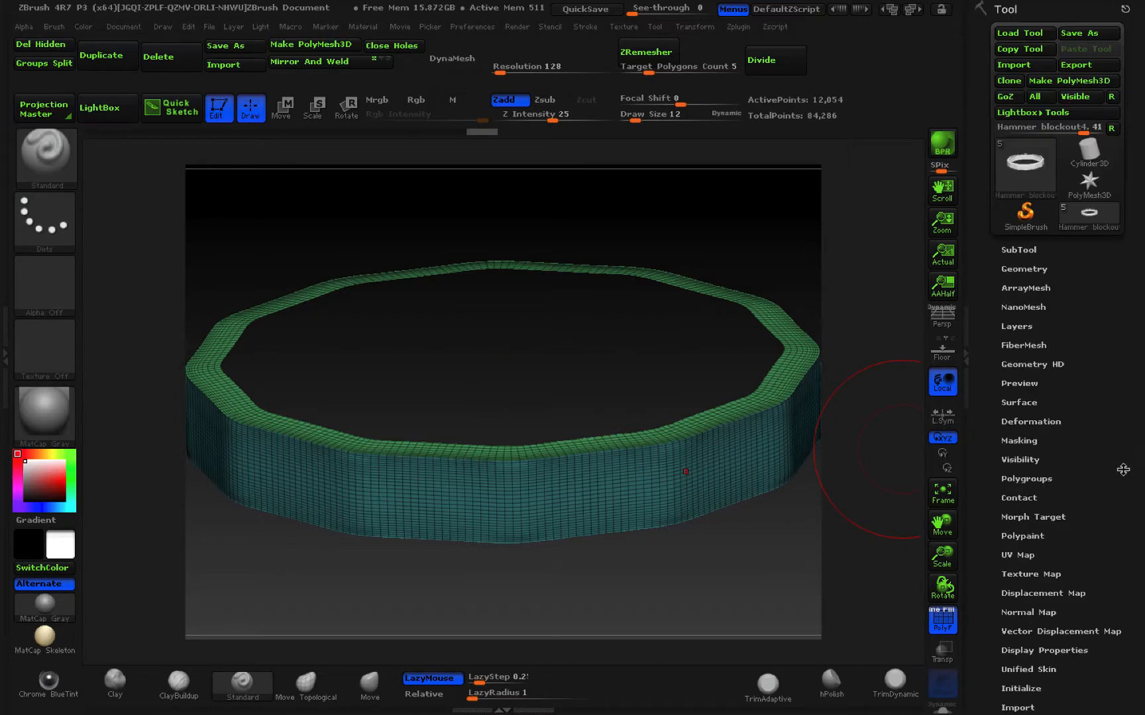
pyautogui.click(1018, 250)
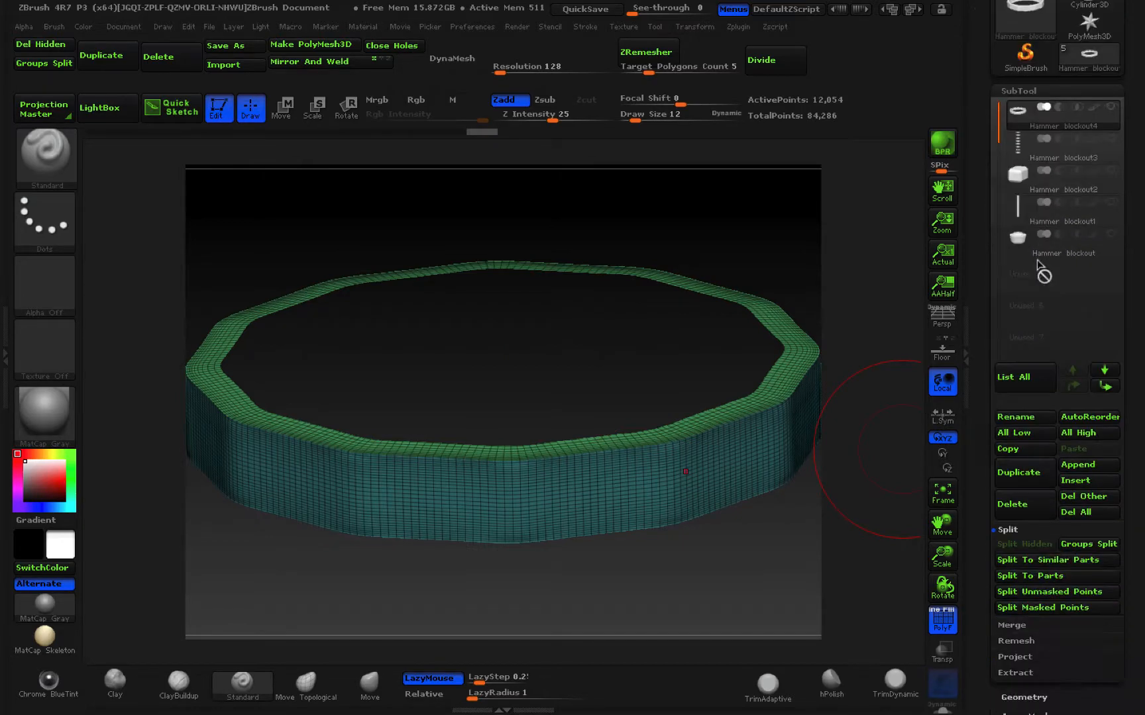
pyautogui.keyDown('shift'); pyautogui.click(1111, 106); pyautogui.keyUp('shift')
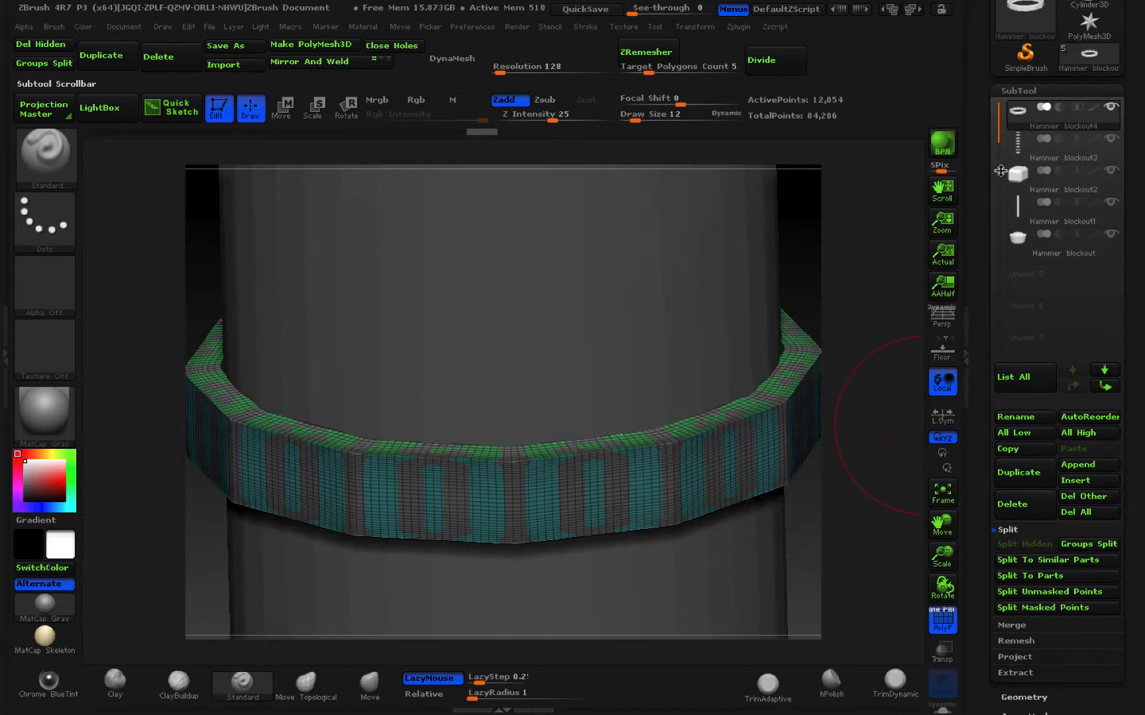
pyautogui.click(1112, 140)
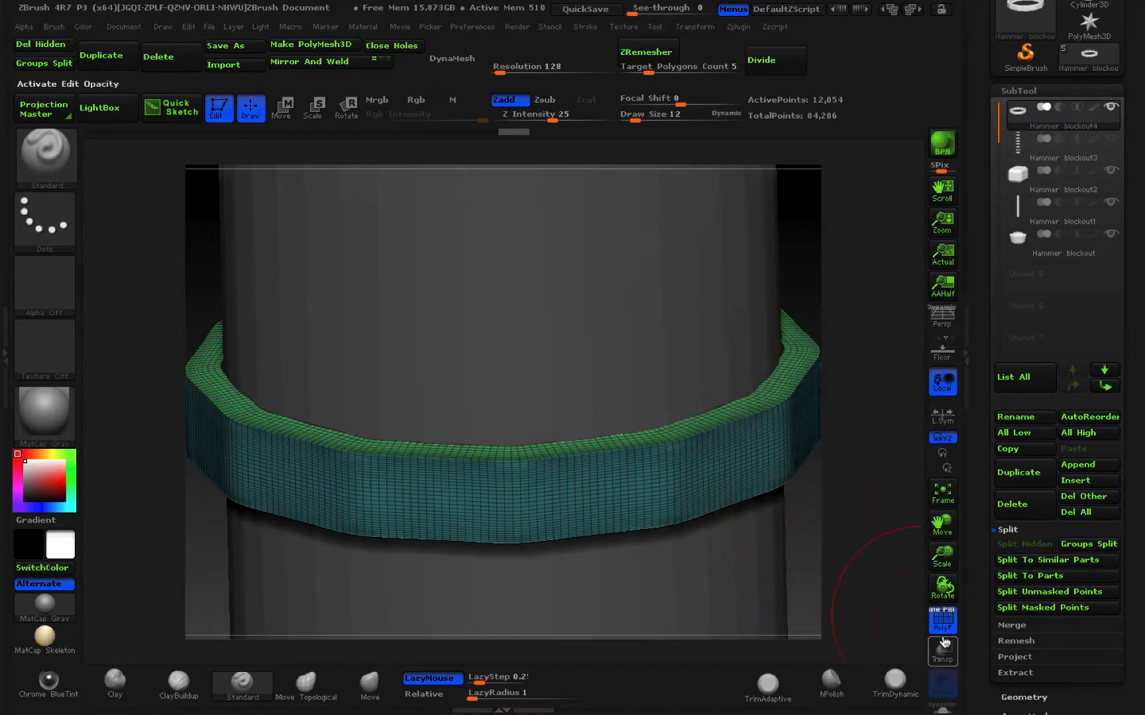
pyautogui.click(943, 619)
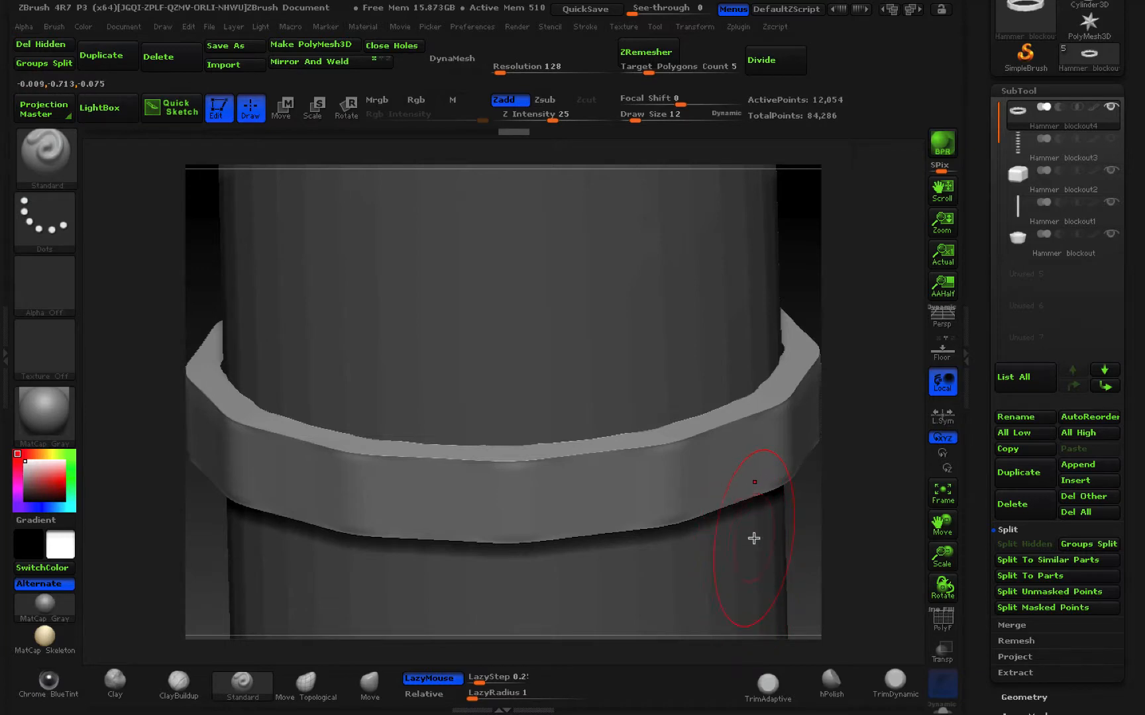
# Inspect the polished ring on the handle and duplicate its subtool.
pyautogui.moveTo(745, 529); pyautogui.dragTo(403, 412, button='right')
pyautogui.keyDown('alt'); pyautogui.moveTo(583, 468); pyautogui.dragTo(402, 356, button='right'); pyautogui.keyUp('alt')
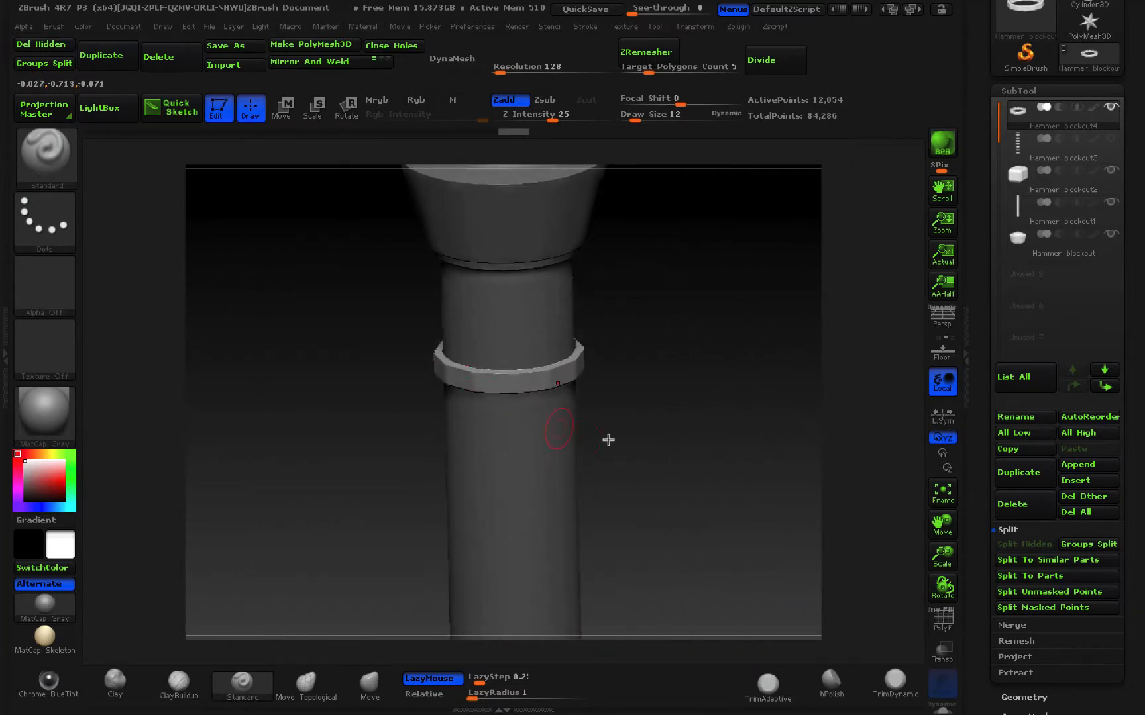
pyautogui.keyDown('ctrl'); pyautogui.moveTo(609, 440); pyautogui.dragTo(411, 389, button='right'); pyautogui.keyUp('ctrl')
pyautogui.keyDown('alt'); pyautogui.moveTo(547, 453); pyautogui.dragTo(678, 403, button='right'); pyautogui.keyUp('alt')
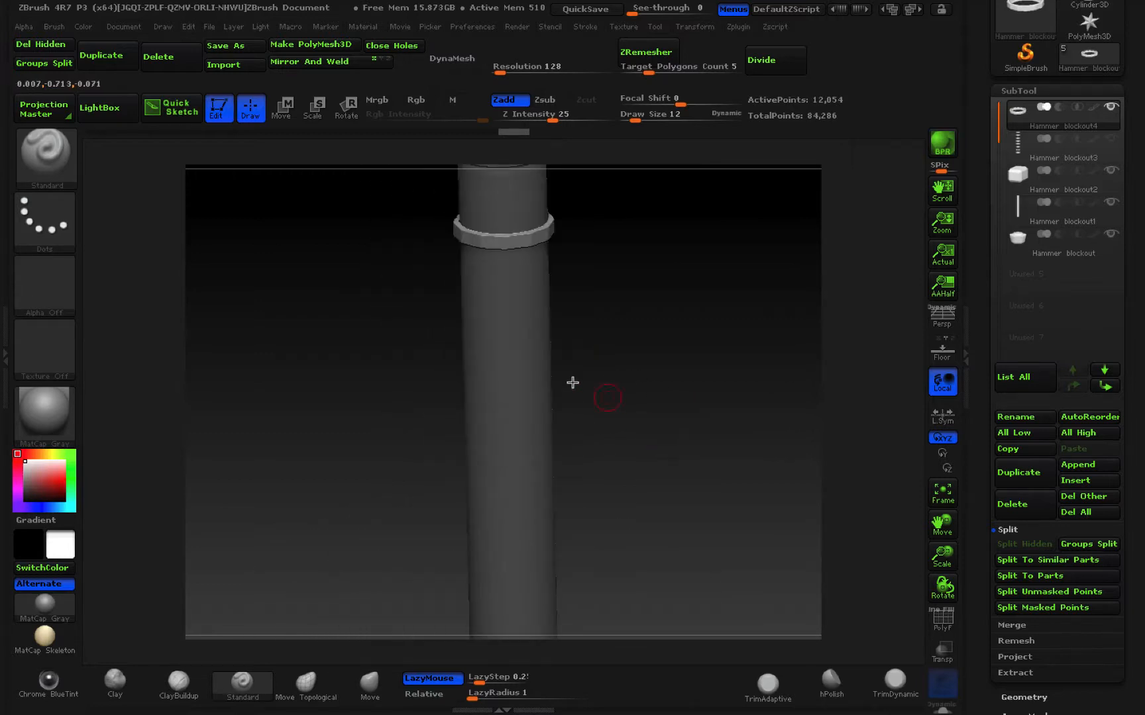
pyautogui.keyDown('alt'); pyautogui.moveTo(652, 467); pyautogui.dragTo(701, 481, button='right'); pyautogui.keyUp('alt')
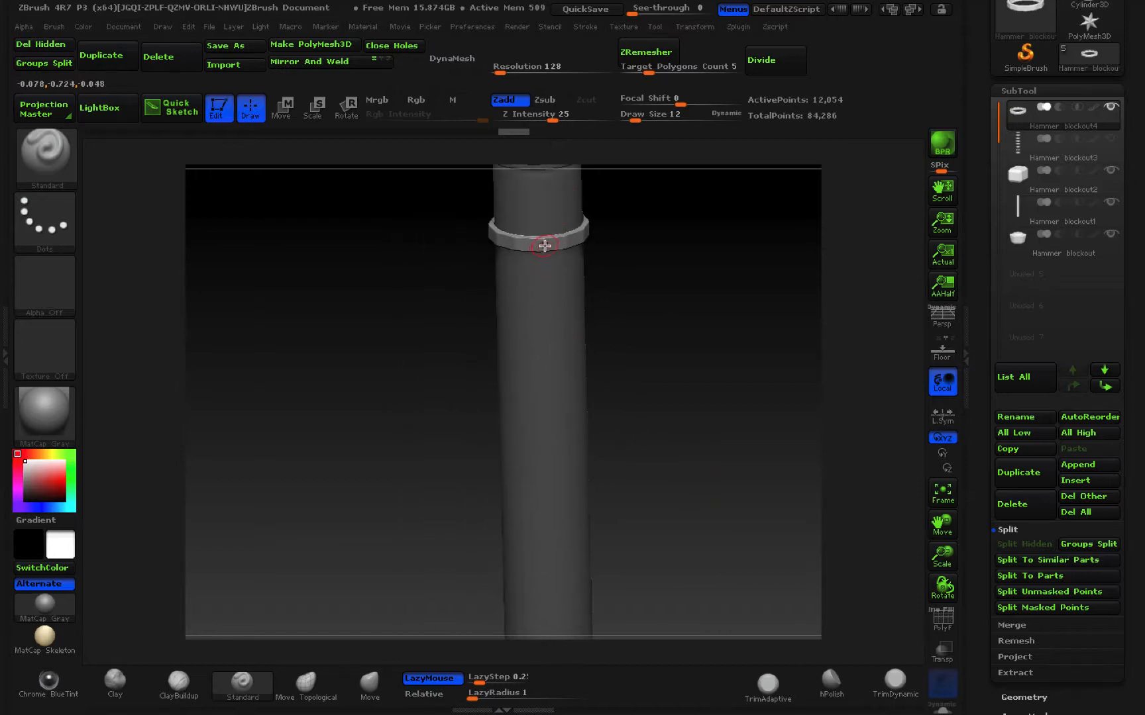
pyautogui.moveTo(696, 381); pyautogui.dragTo(662, 417, button='right')
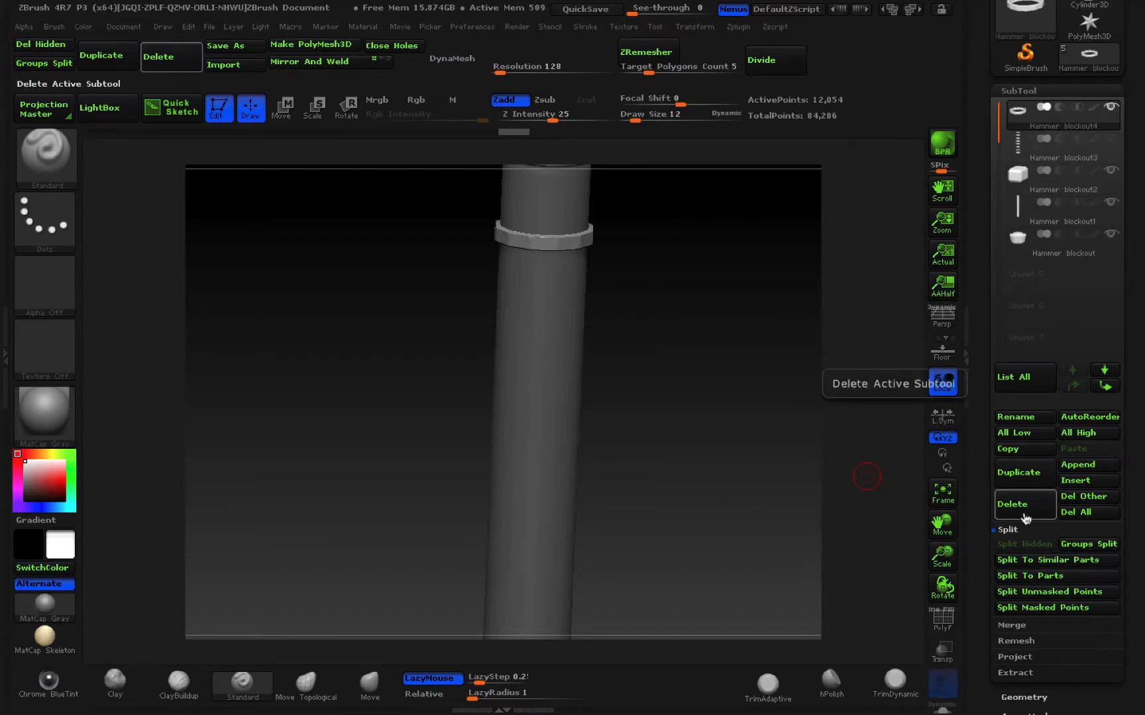
pyautogui.click(1027, 476)
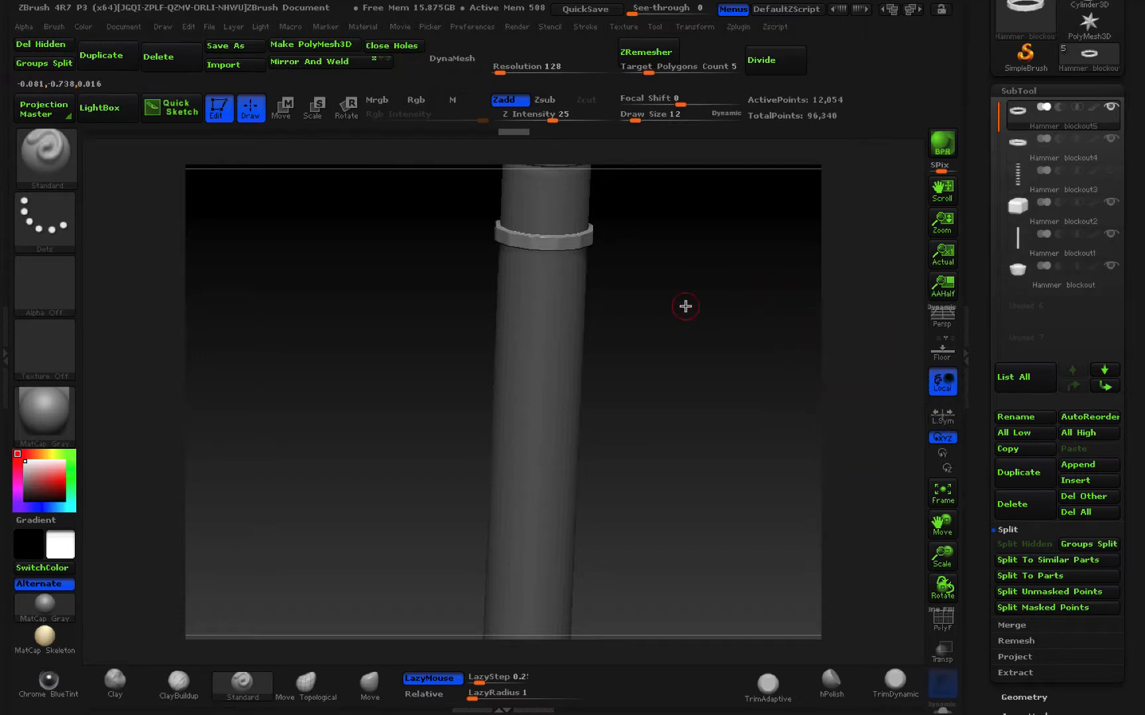
# Move the duplicate straight down the handle, show the original rings as reference and align it with the second one.
pyautogui.keyDown('shift'); pyautogui.moveTo(685, 306); pyautogui.dragTo(662, 297); pyautogui.keyUp('shift')
pyautogui.press('w')
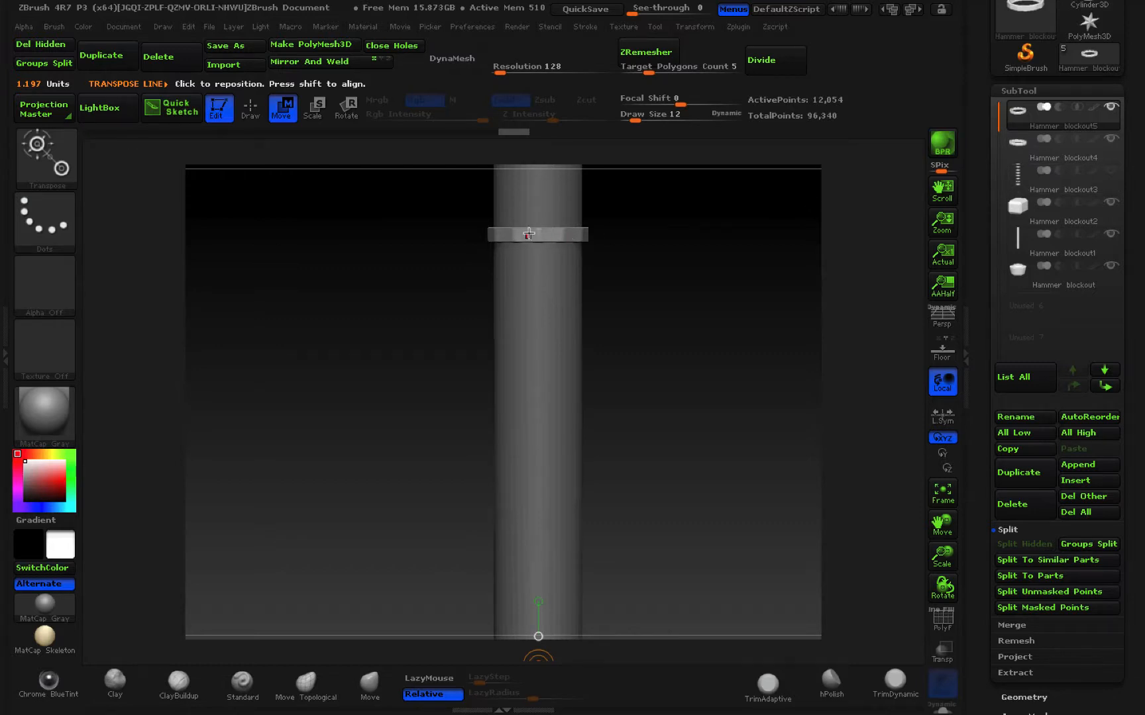
pyautogui.moveTo(530, 228); pyautogui.dragTo(531, 460)
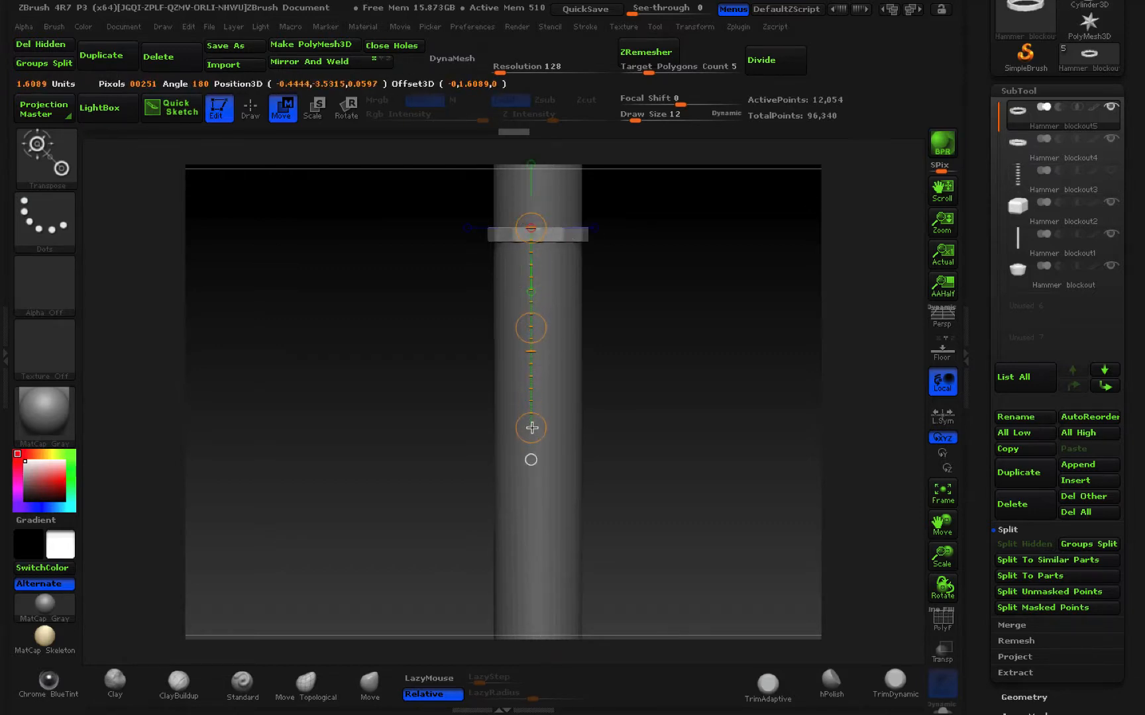
pyautogui.keyDown('ctrl'); pyautogui.moveTo(531, 328); pyautogui.dragTo(542, 416); pyautogui.keyUp('ctrl')
pyautogui.click(1113, 171)
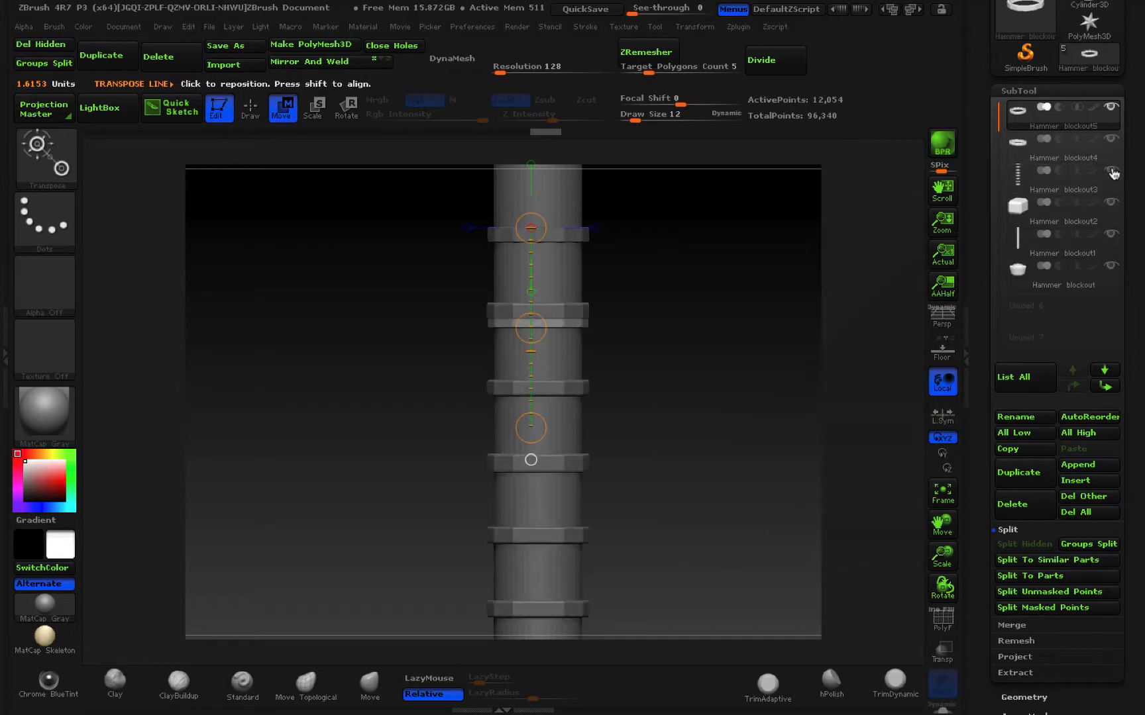
pyautogui.moveTo(543, 328); pyautogui.dragTo(533, 318)
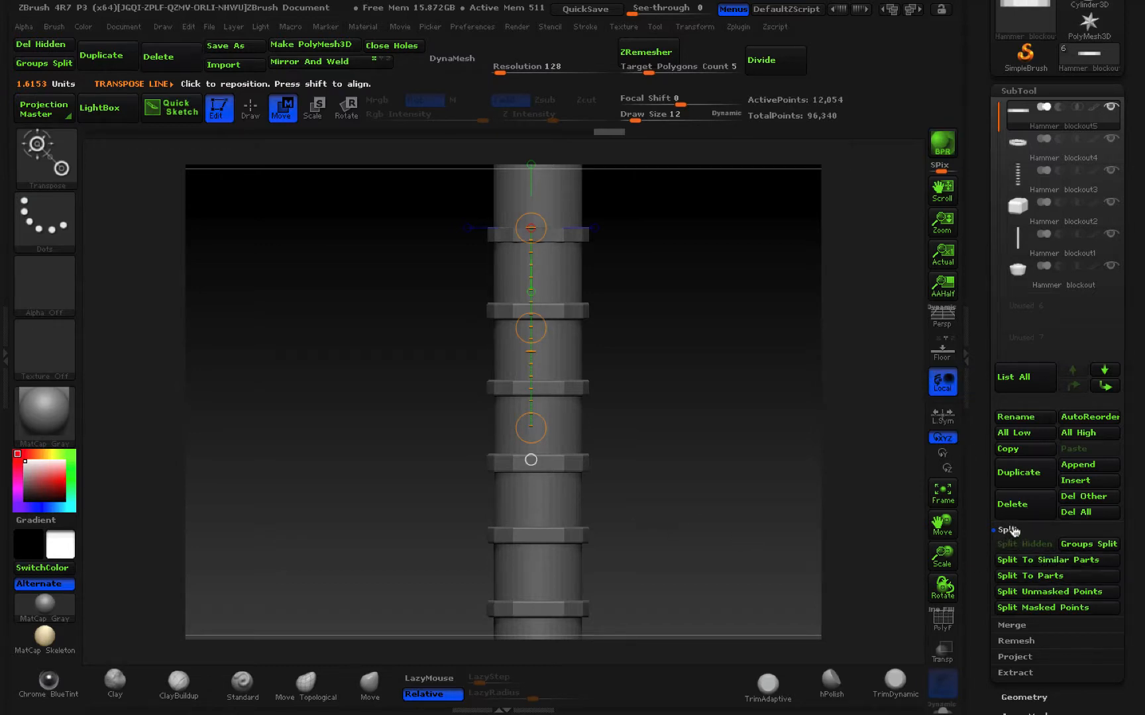
# Keep duplicating the ring and move each copy down the handle onto the next original ring's position.
pyautogui.click(1024, 485)
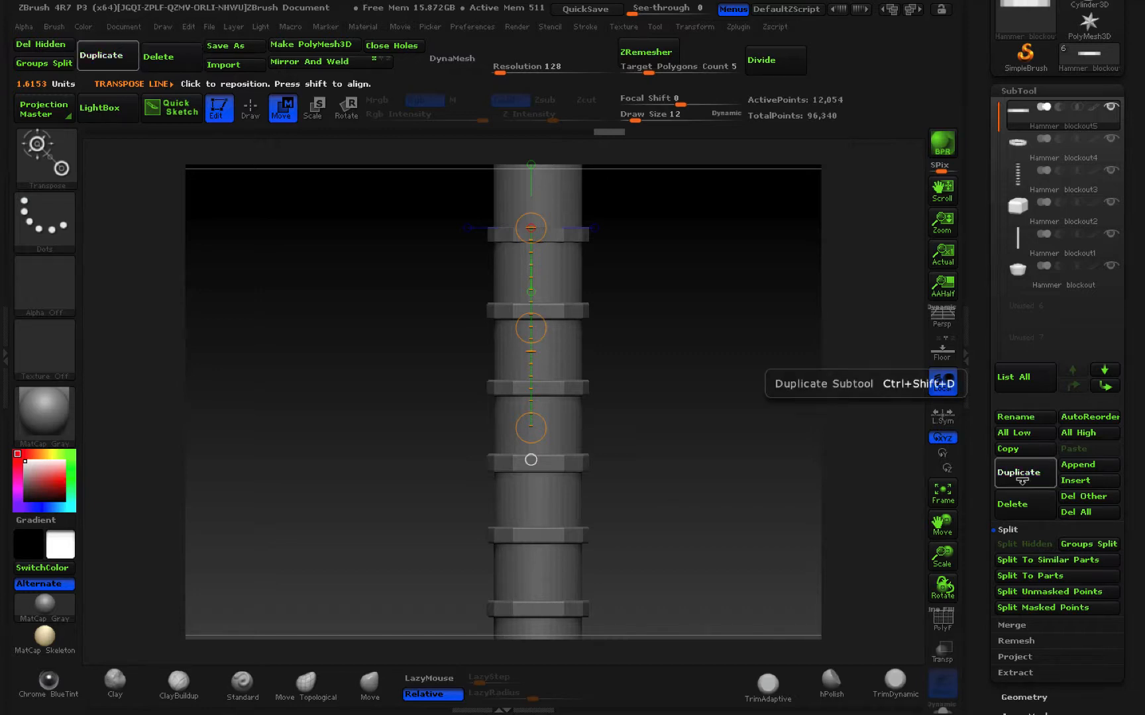
pyautogui.moveTo(541, 325); pyautogui.dragTo(535, 405)
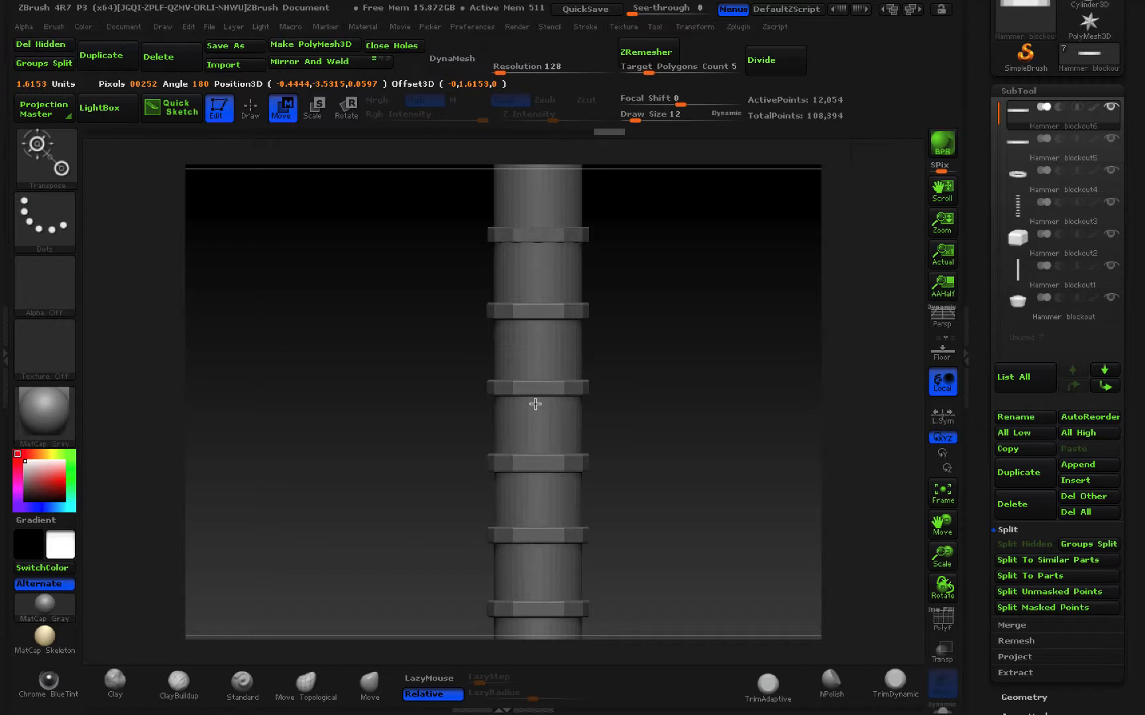
pyautogui.click(1016, 473)
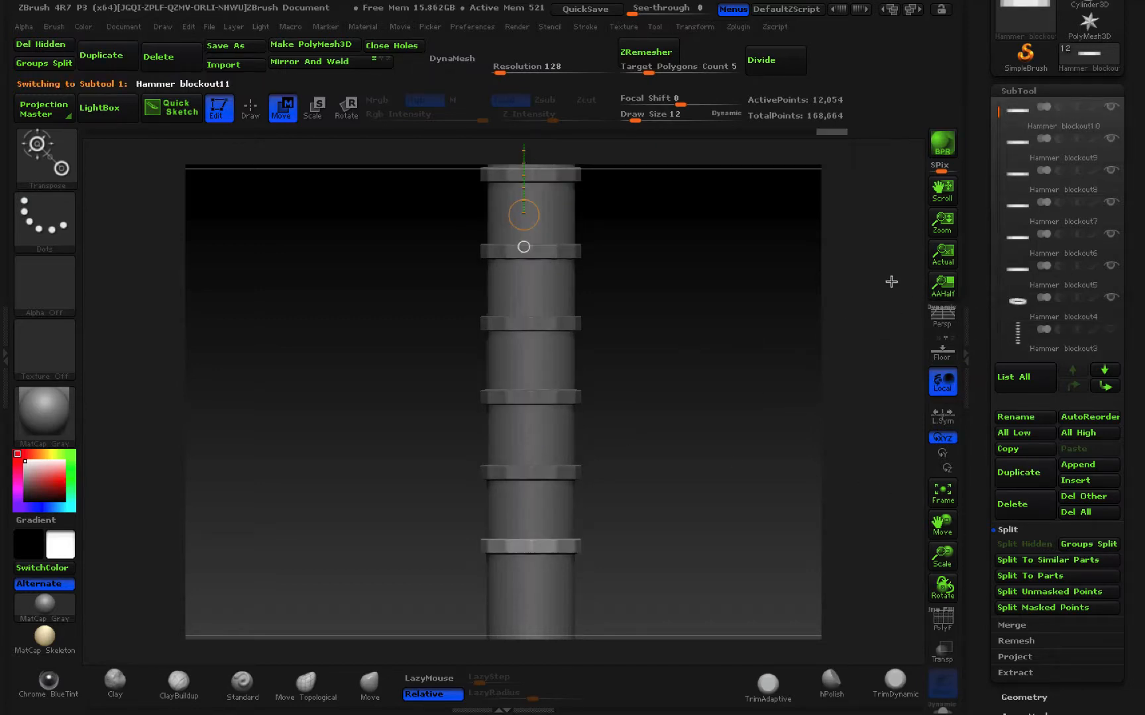
# Merge the Hammer blockout10 ring down with Hammer blockout9 and Hammer blockout8, skipping the not-undoable note until the next restart.
pyautogui.click(1023, 124)
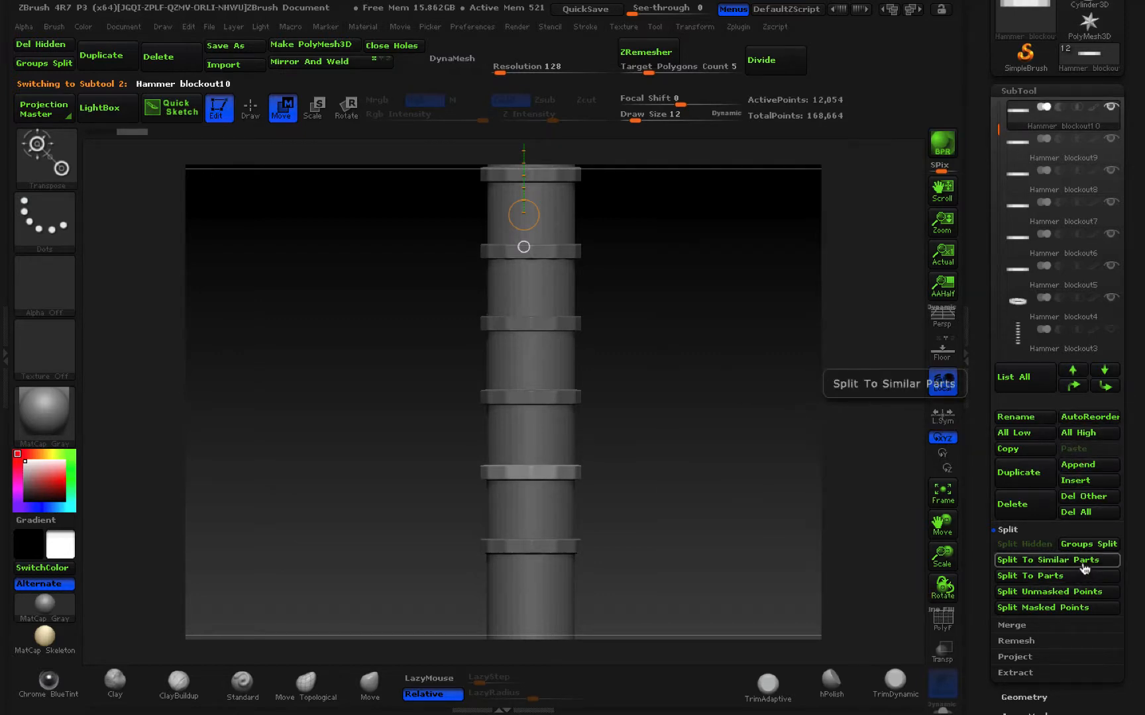
pyautogui.click(1033, 626)
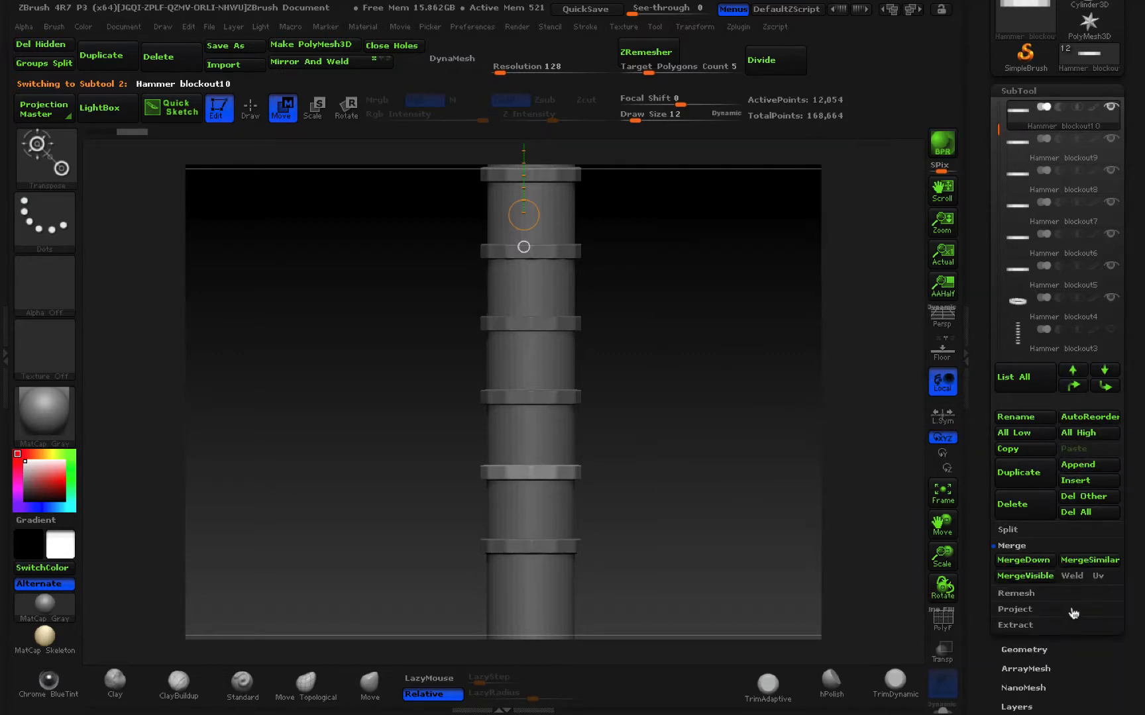
pyautogui.click(1041, 565)
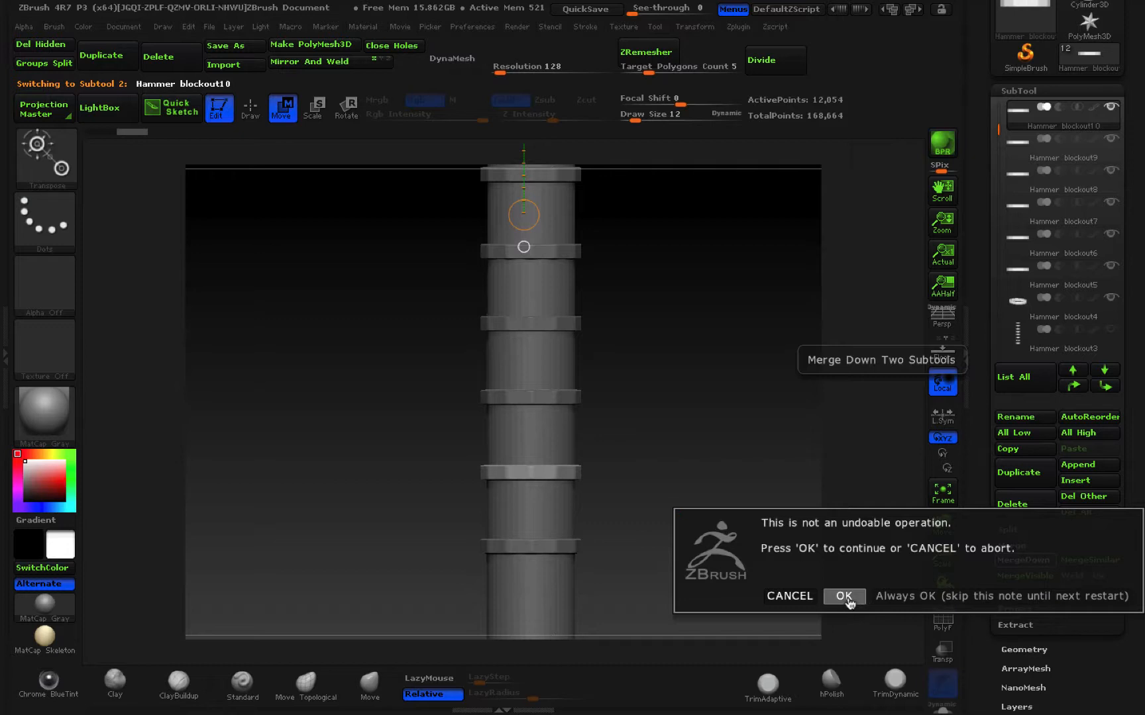
pyautogui.click(844, 598)
pyautogui.click(1024, 561)
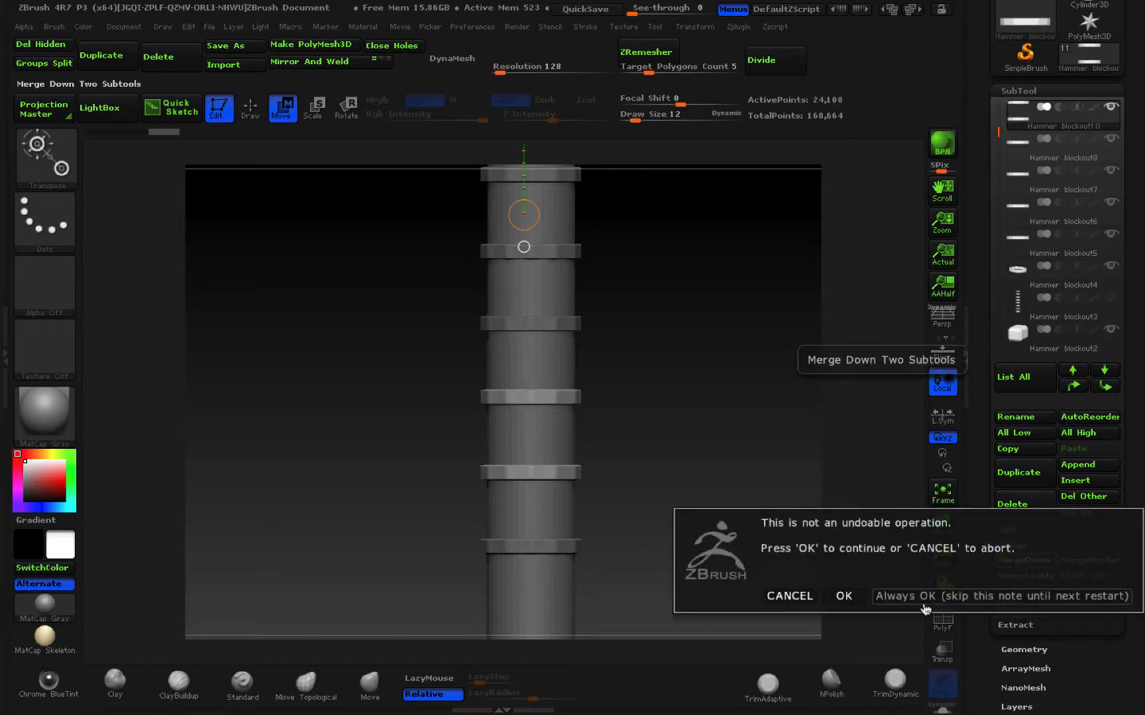
pyautogui.click(968, 598)
# Merge the combined rings down with the remaining copies through Hammer blockout4 and check them on the handle.
pyautogui.click(1024, 561)
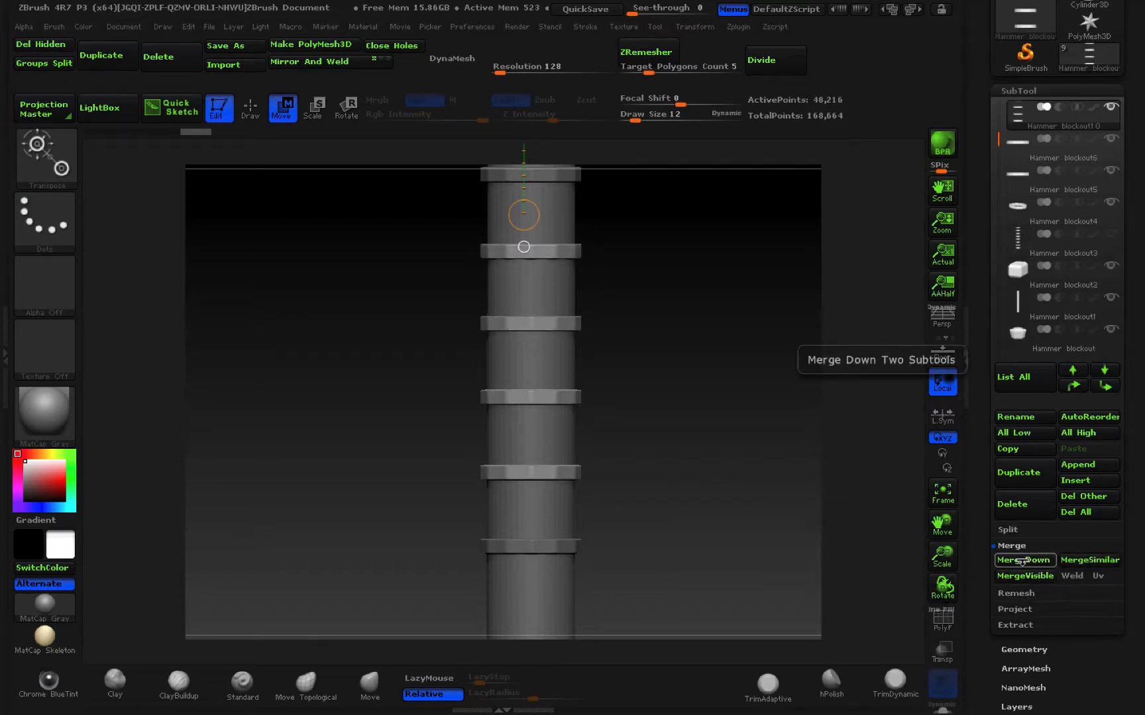
pyautogui.click(1024, 561)
pyautogui.click(1024, 561)
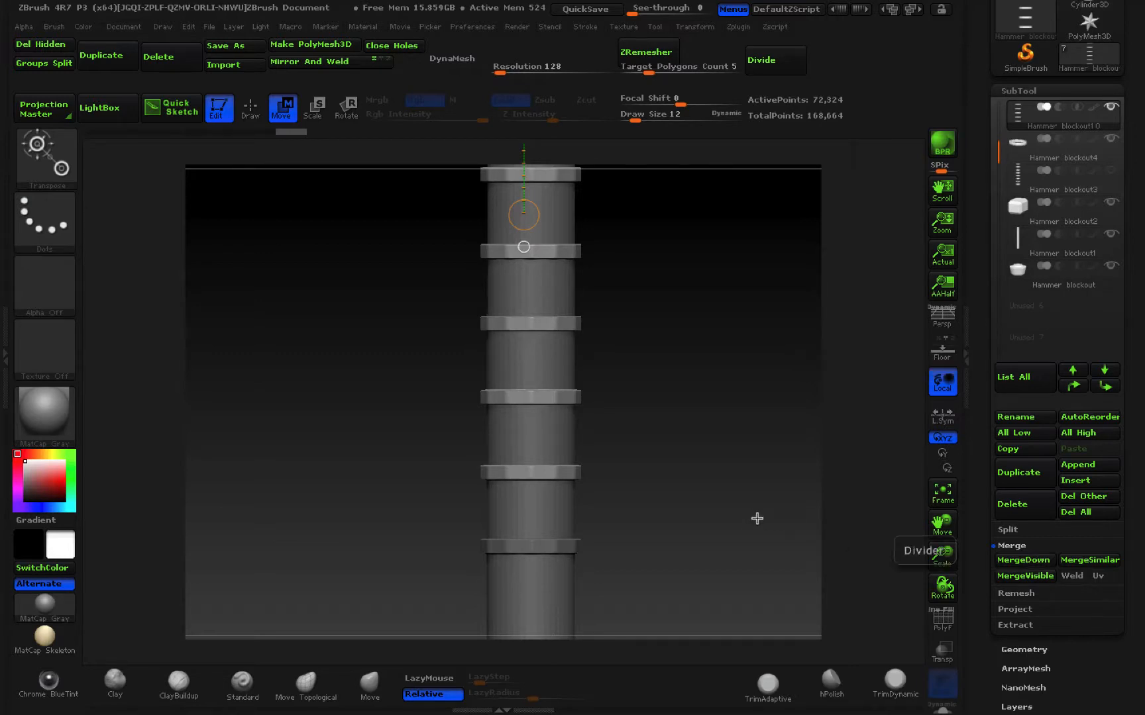
pyautogui.click(1013, 562)
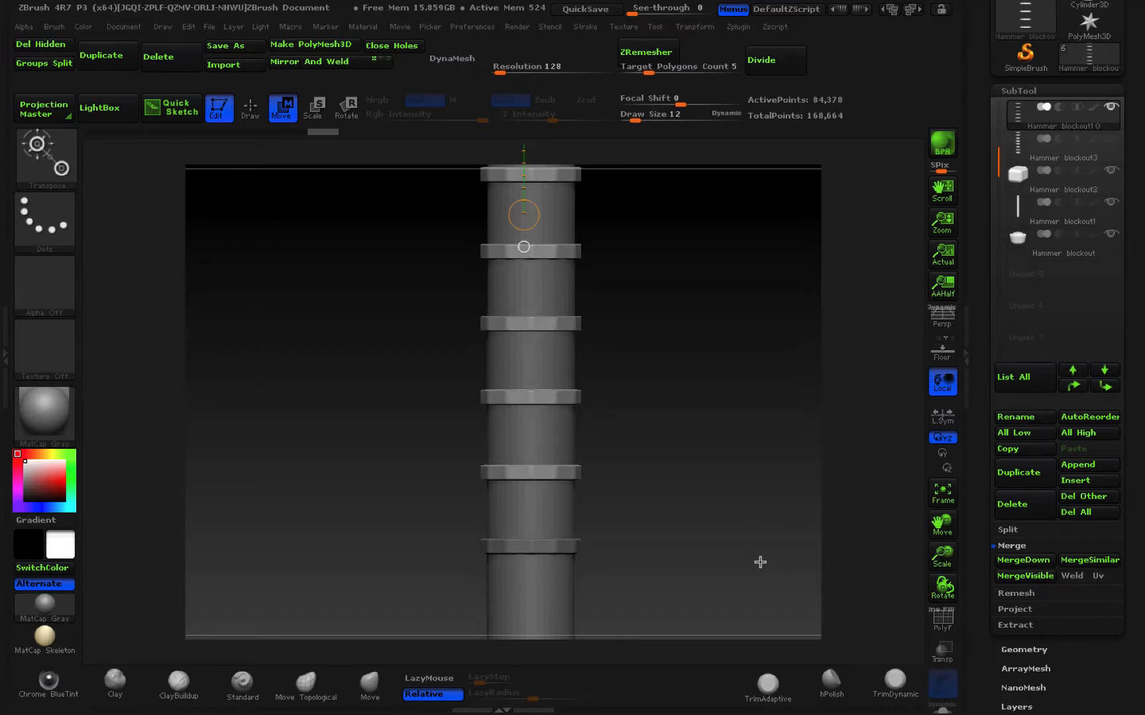
pyautogui.moveTo(734, 492)
pyautogui.mouseDown()
pyautogui.moveTo(734, 596)
pyautogui.moveTo(733, 510)
pyautogui.mouseUp()
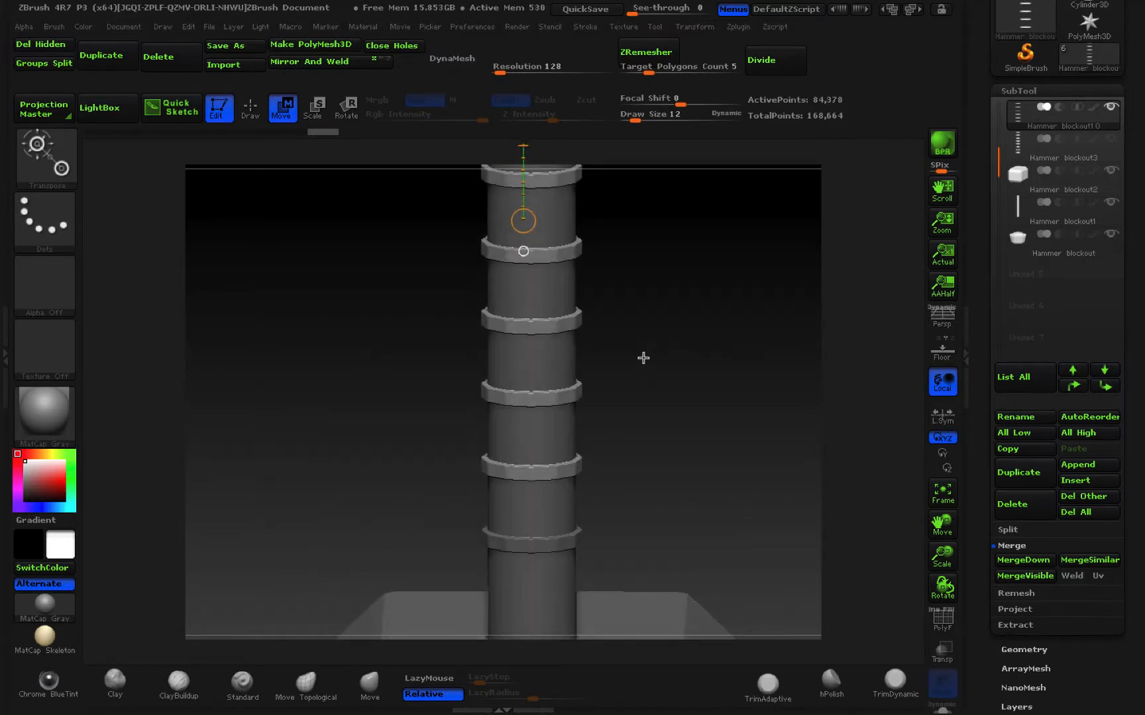
# Examine the merged rings' polygroups and wireframe along the handle, briefly showing the rings without the other hammer parts.
pyautogui.moveTo(643, 357); pyautogui.dragTo(861, 533)
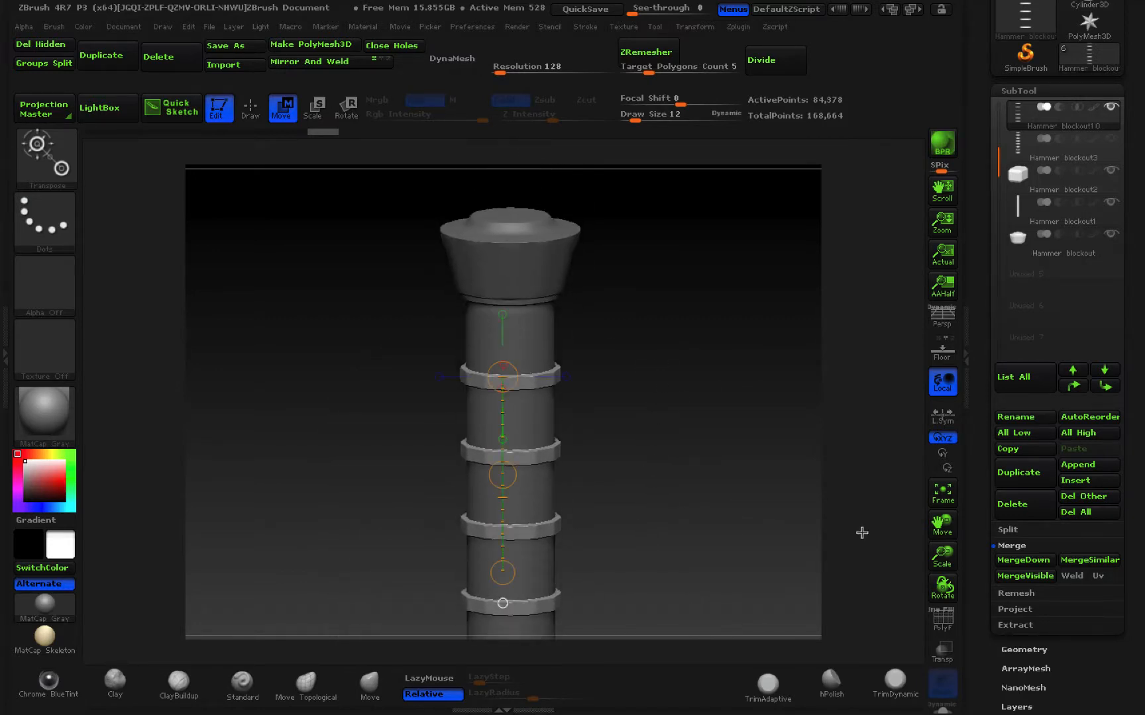
pyautogui.click(947, 623)
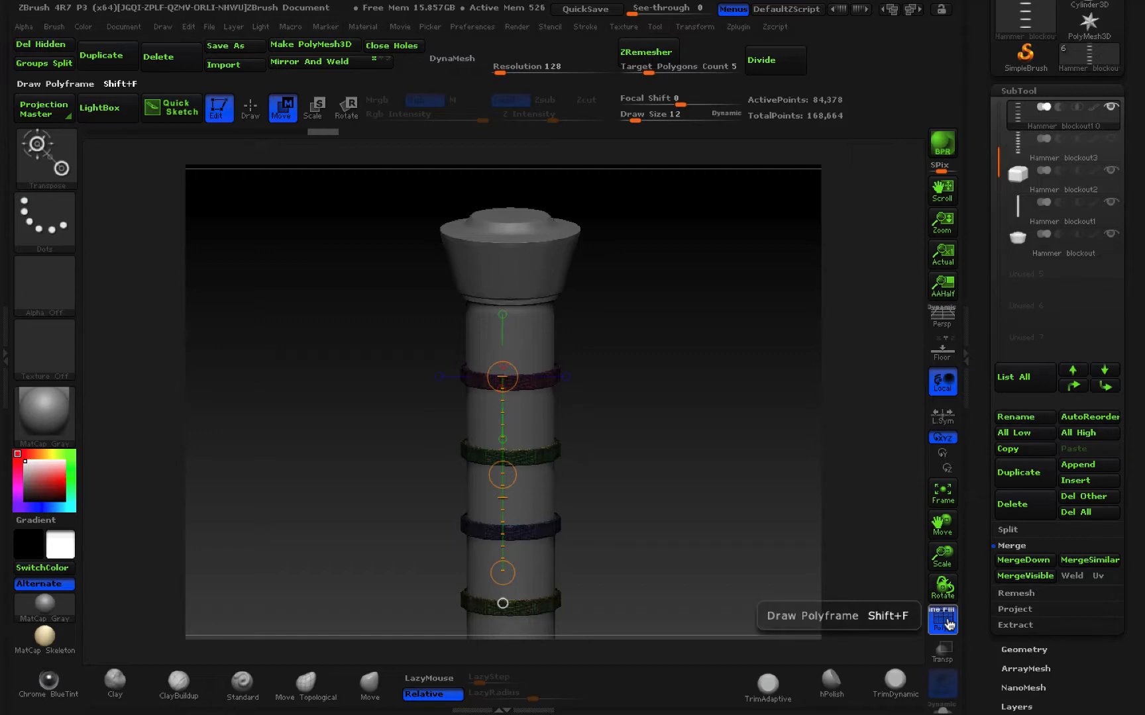
pyautogui.moveTo(661, 554); pyautogui.dragTo(687, 423)
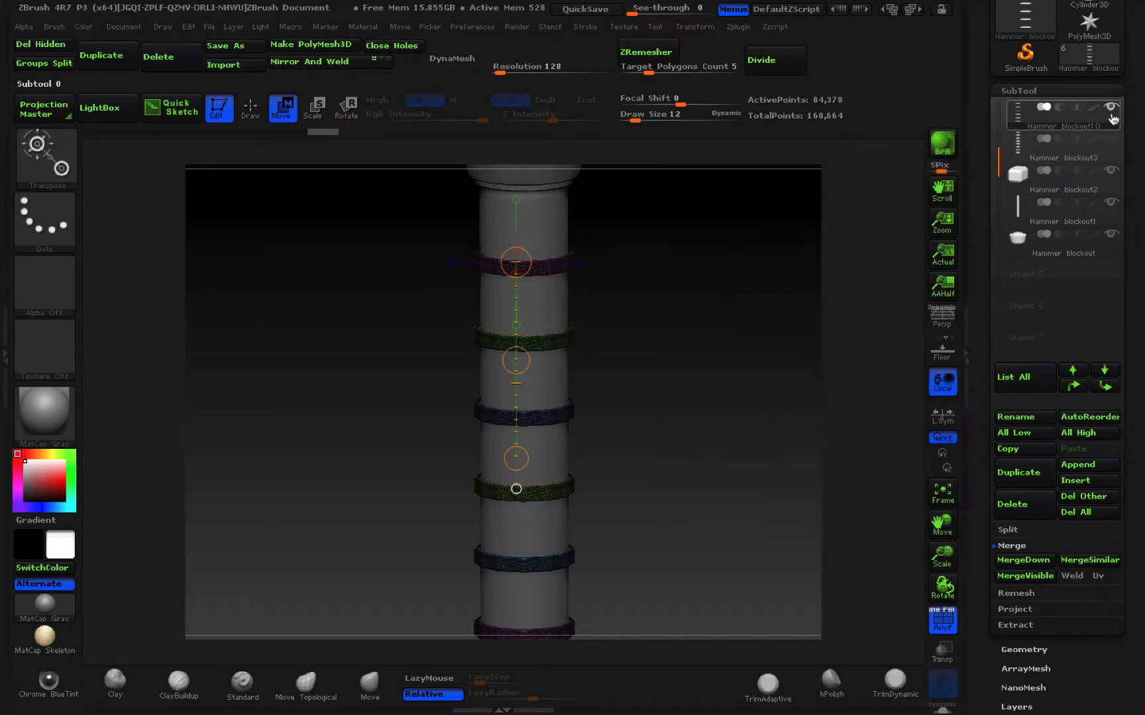
pyautogui.click(1113, 110)
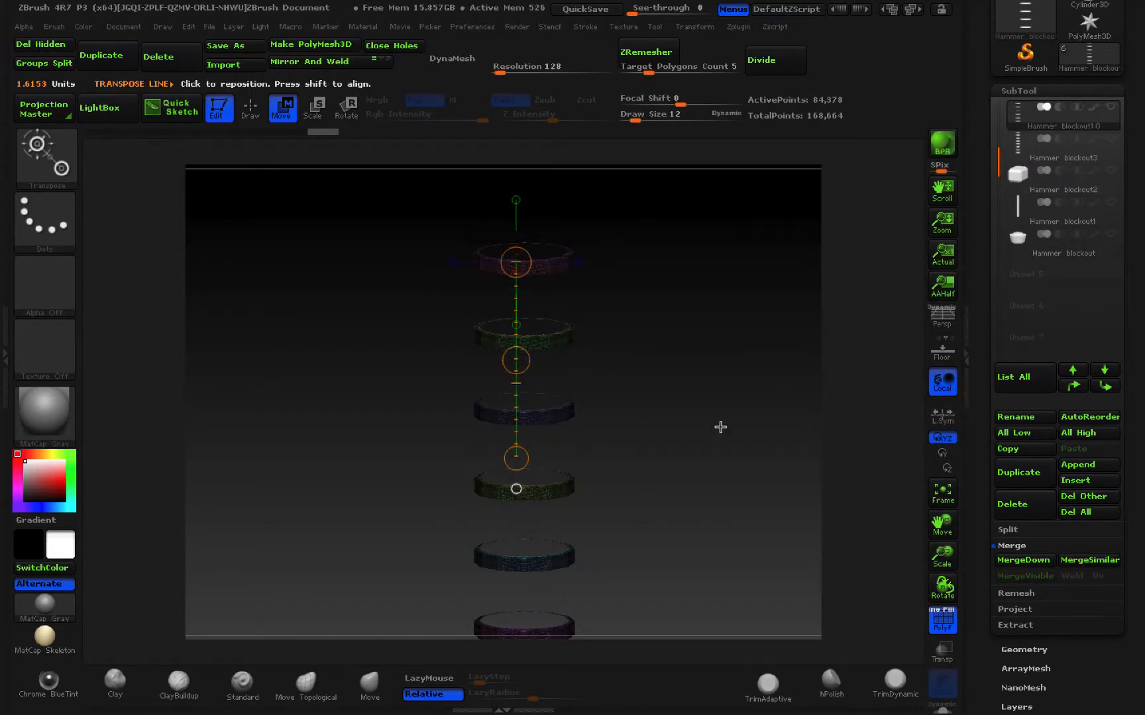
pyautogui.click(1111, 107)
pyautogui.press('space')
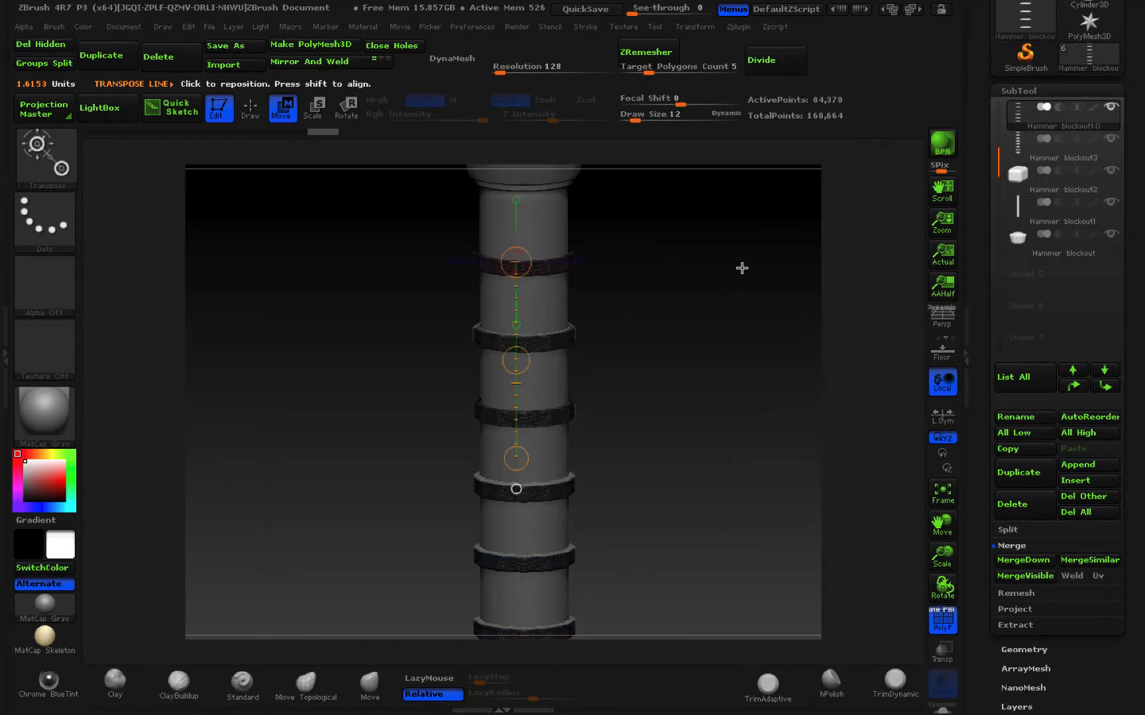
pyautogui.click(942, 621)
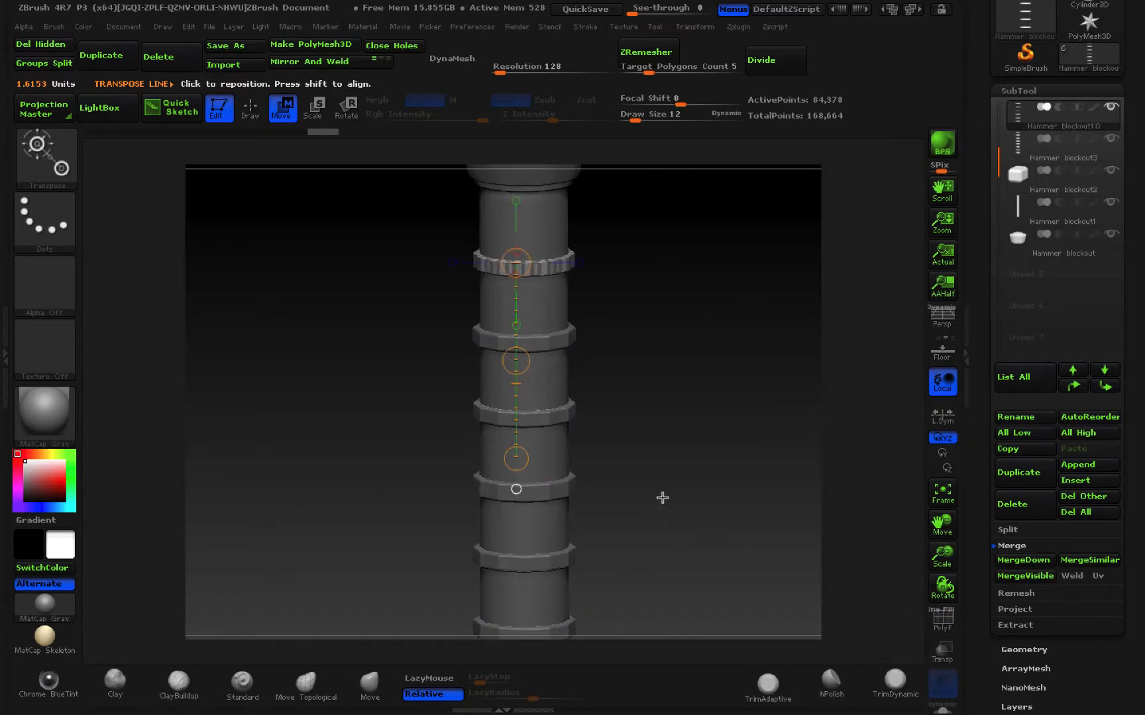
# Delete the Hammer blockout3 subtool holding the original handle rings, keeping the merged Hammer blockout10 rings.
pyautogui.moveTo(662, 496); pyautogui.dragTo(660, 517)
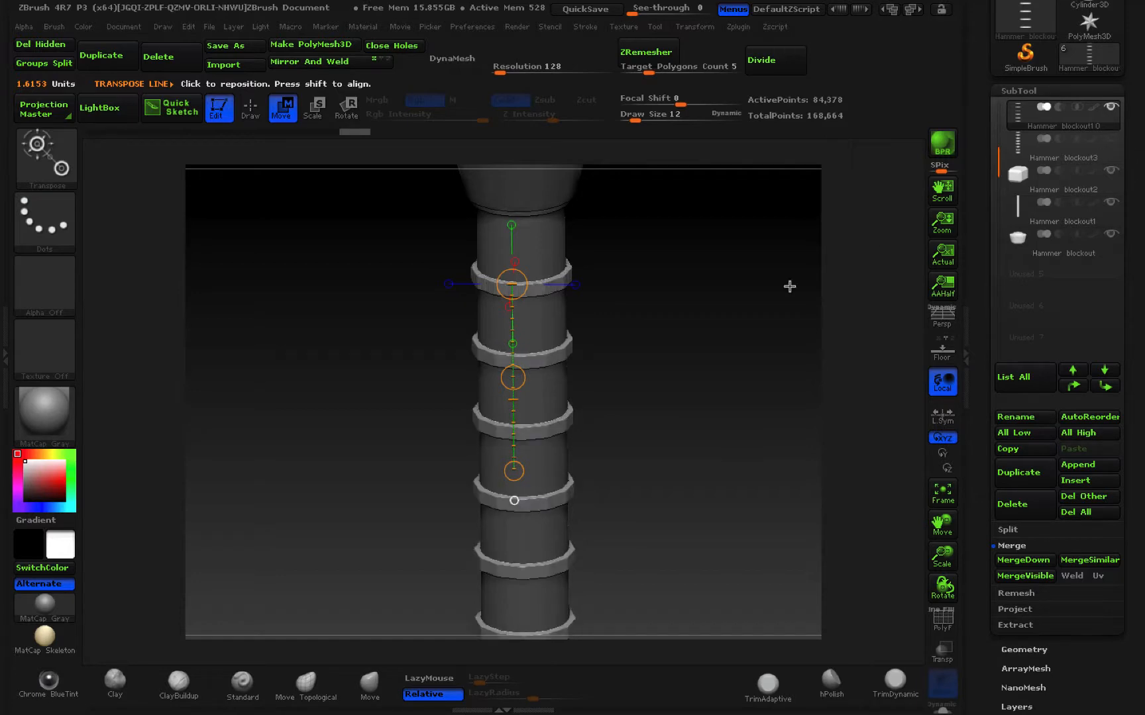
pyautogui.moveTo(684, 393); pyautogui.dragTo(711, 313)
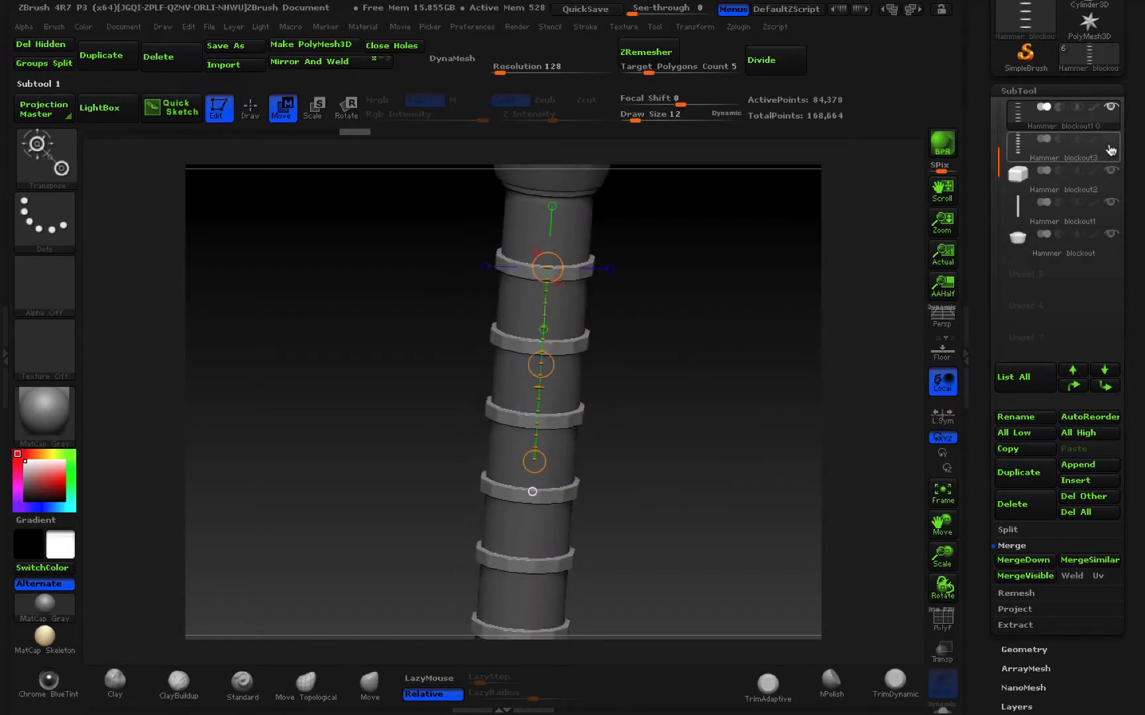
pyautogui.click(1016, 145)
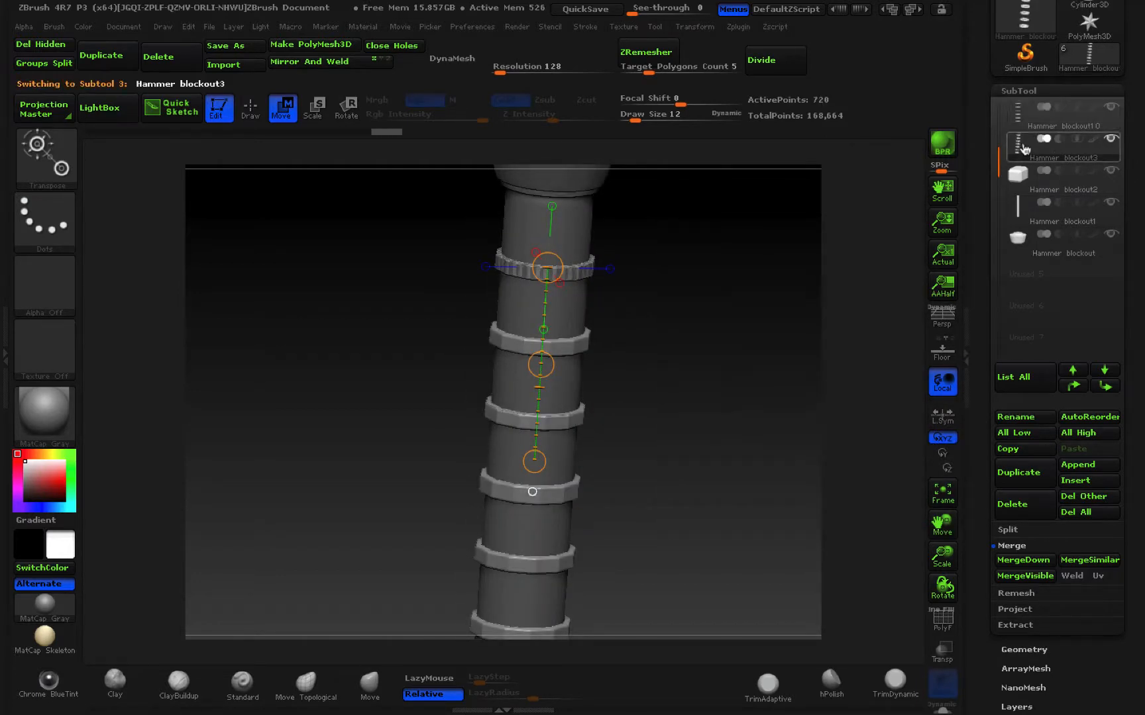
pyautogui.click(1034, 512)
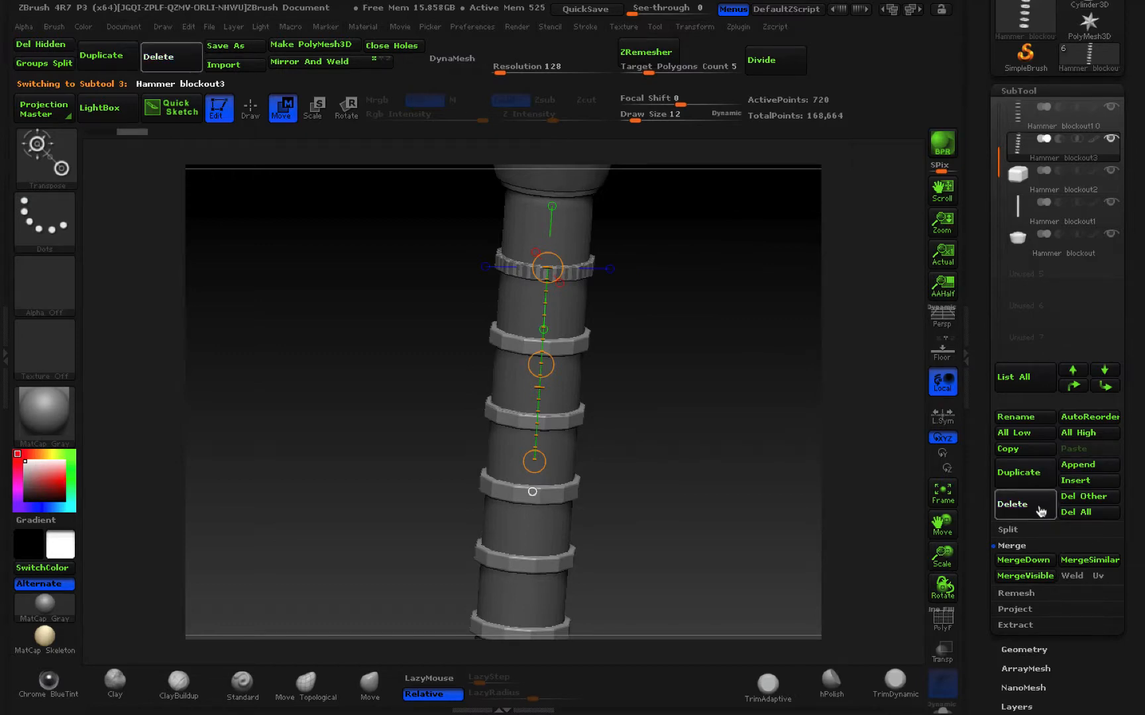
pyautogui.click(845, 541)
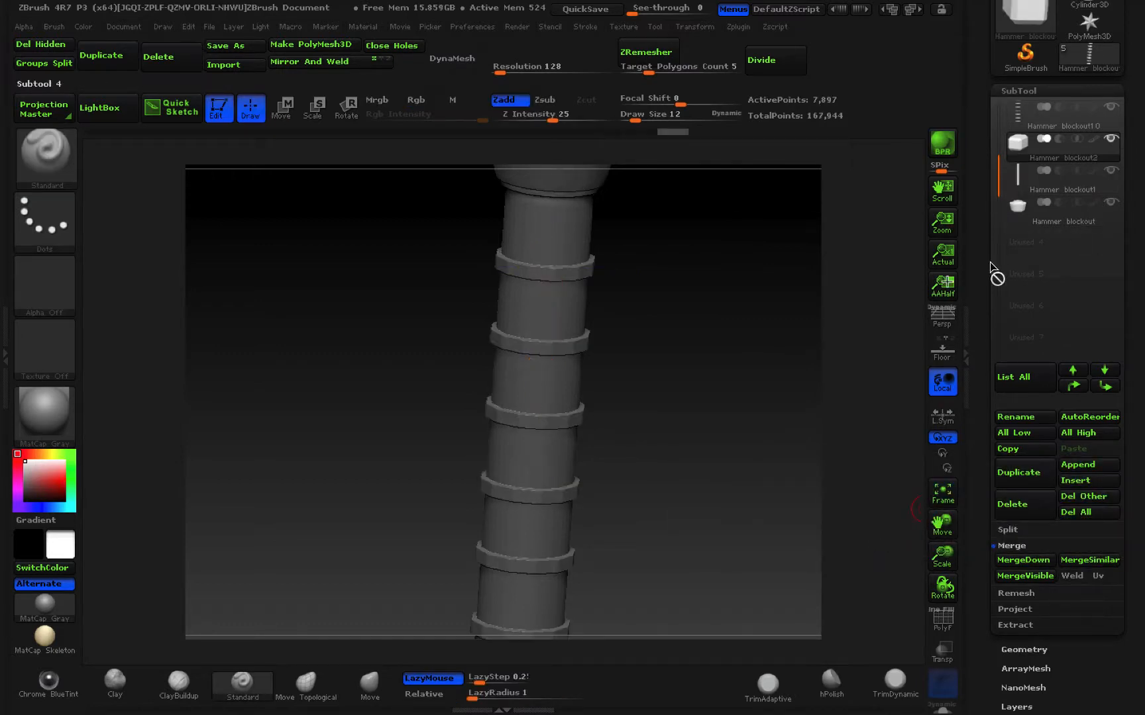
# Save the whole hammer tool as Hammer_Start in ZTool (*.ztl) format in the scenes folder.
pyautogui.keyDown('alt'); pyautogui.moveTo(744, 426); pyautogui.dragTo(603, 424); pyautogui.keyUp('alt')
pyautogui.press('f')
pyautogui.keyDown('alt'); pyautogui.moveTo(675, 388); pyautogui.dragTo(541, 352); pyautogui.keyUp('alt')
pyautogui.press('f')
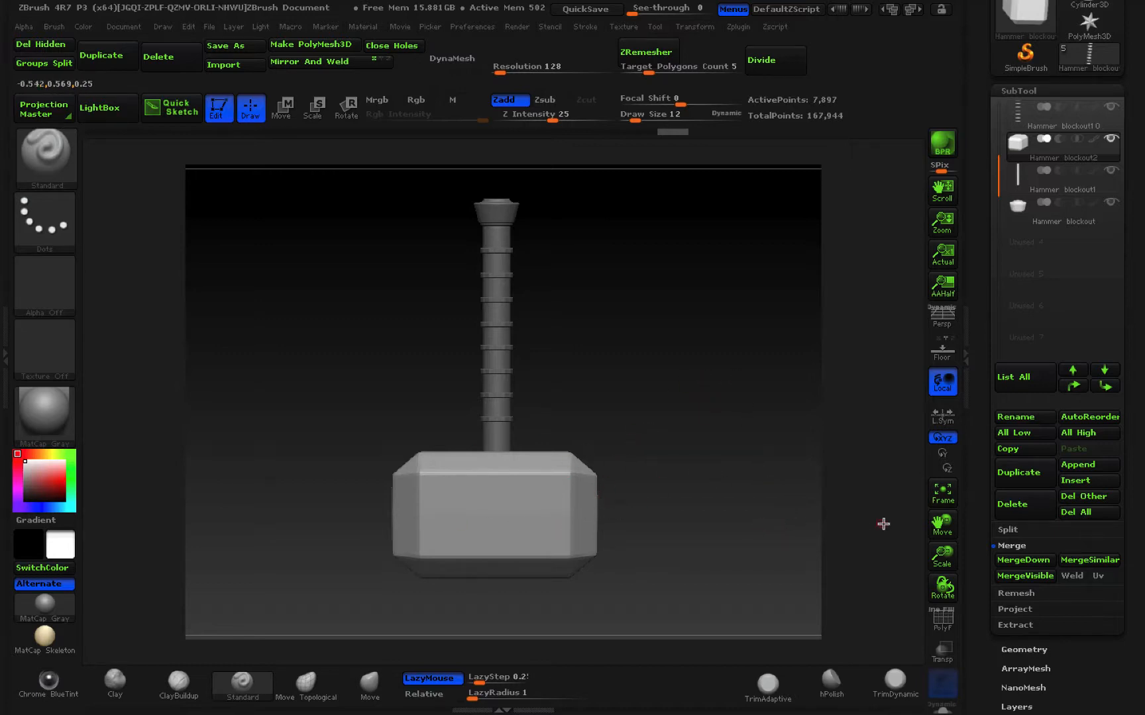
pyautogui.moveTo(1125, 198); pyautogui.dragTo(1135, 308)
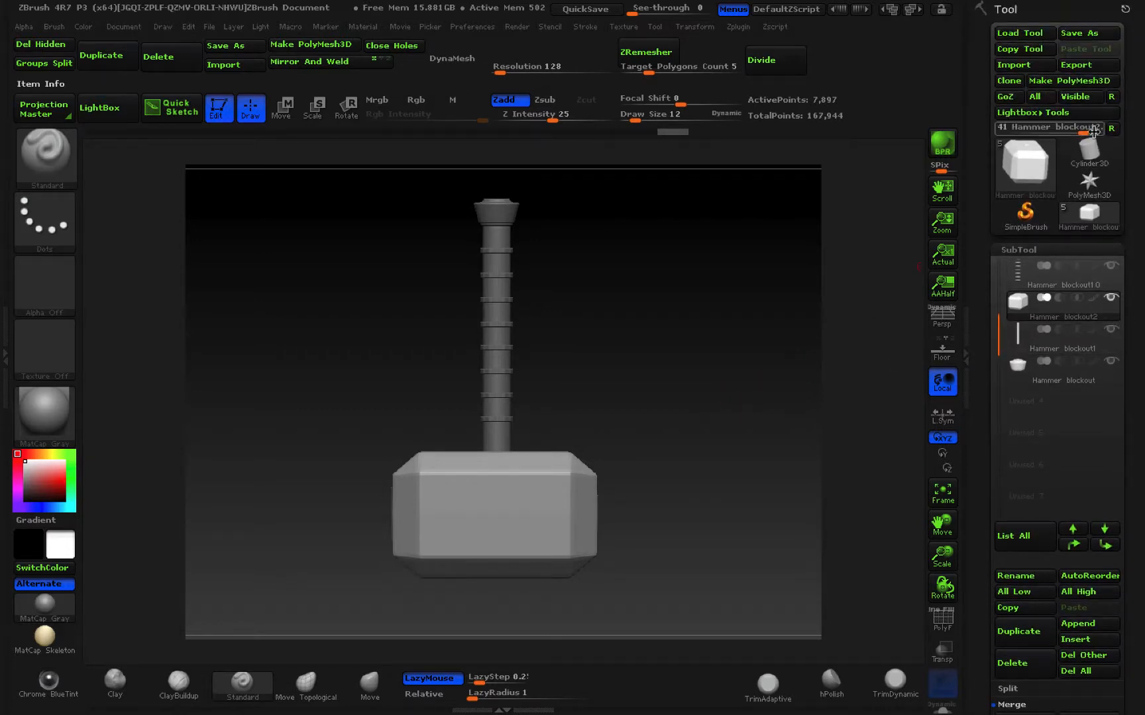
pyautogui.click(1085, 35)
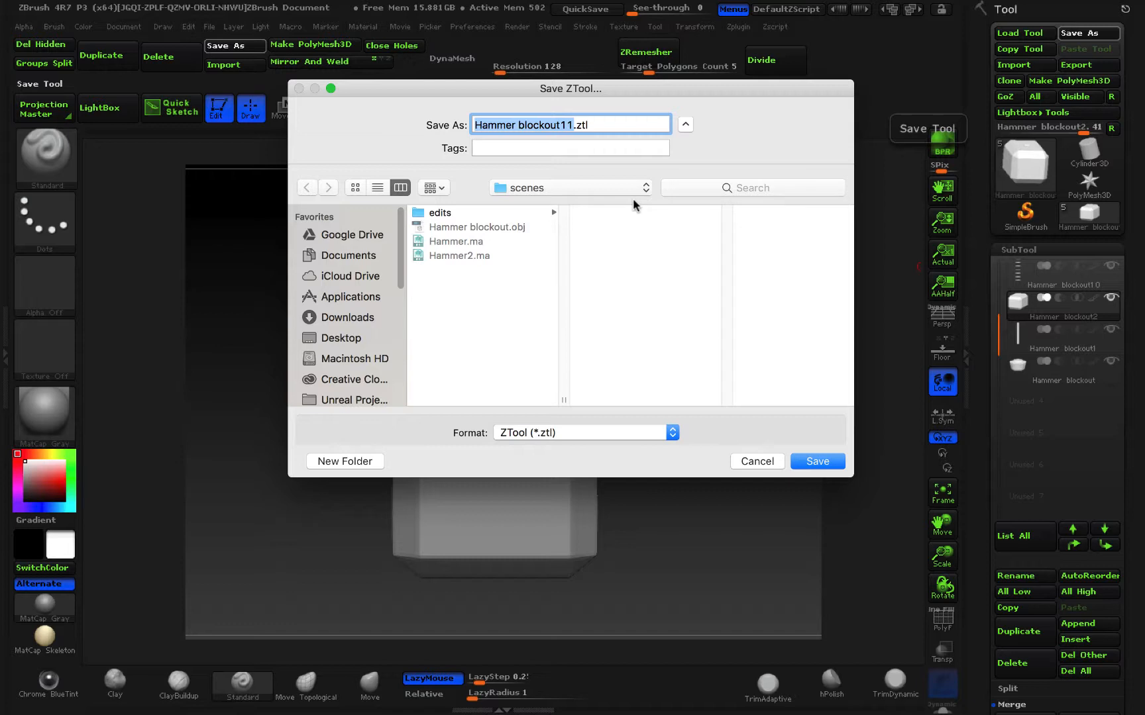
pyautogui.write('Ha')
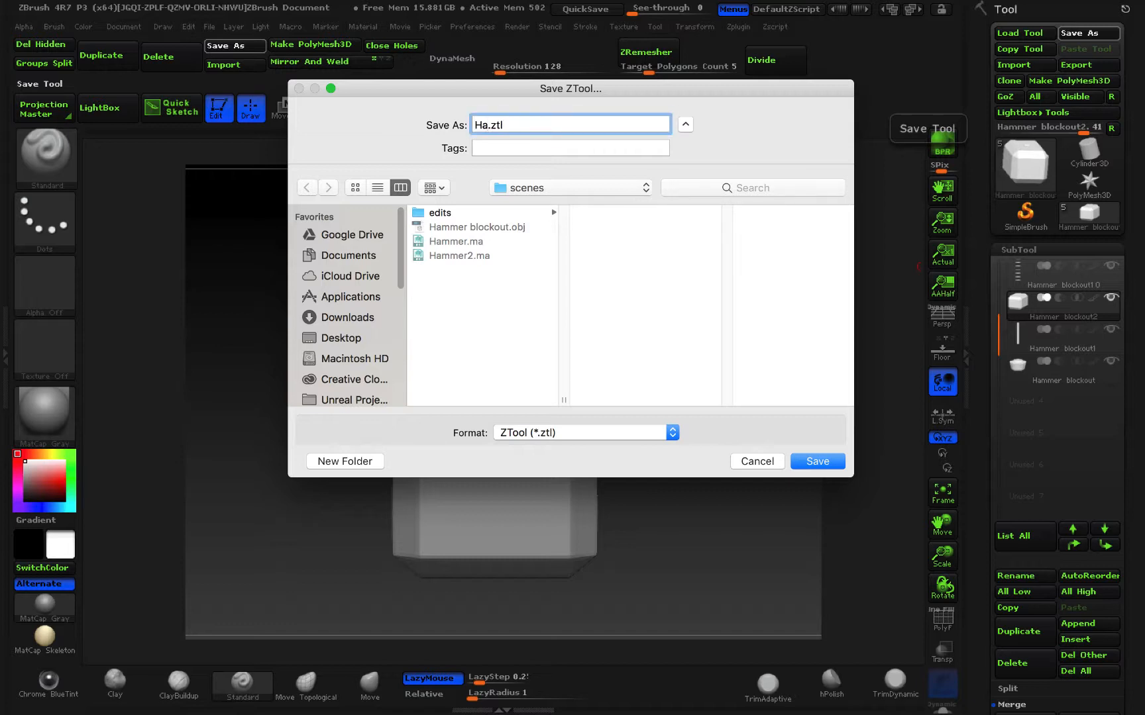
pyautogui.write('mmer')
pyautogui.press('BackSpace')
pyautogui.write('_Start')
pyautogui.click(815, 463)
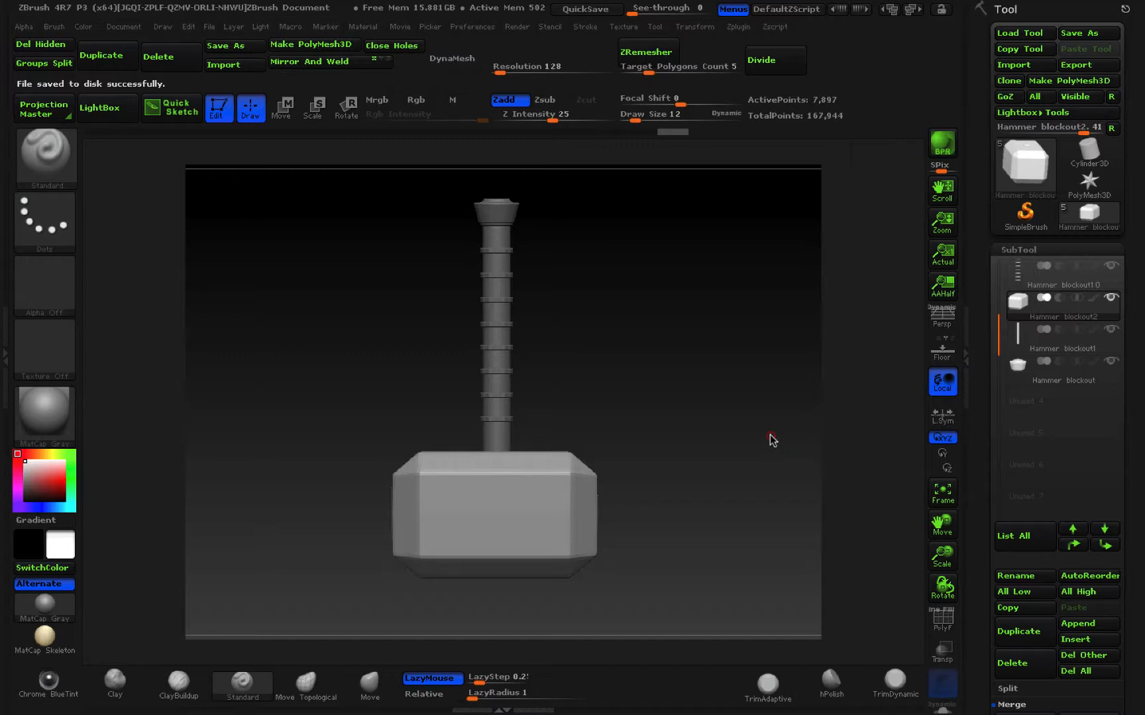